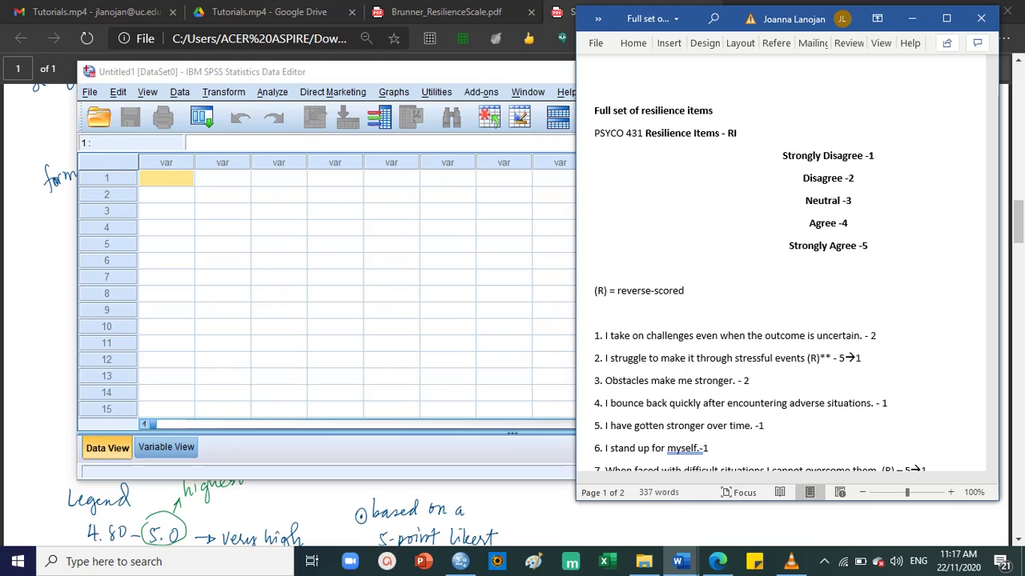
Bring the SPSS Data Editor forward and minimize the browser and Downloads folder windows.
{"action": "left_click", "coordinate": [544, 86]}
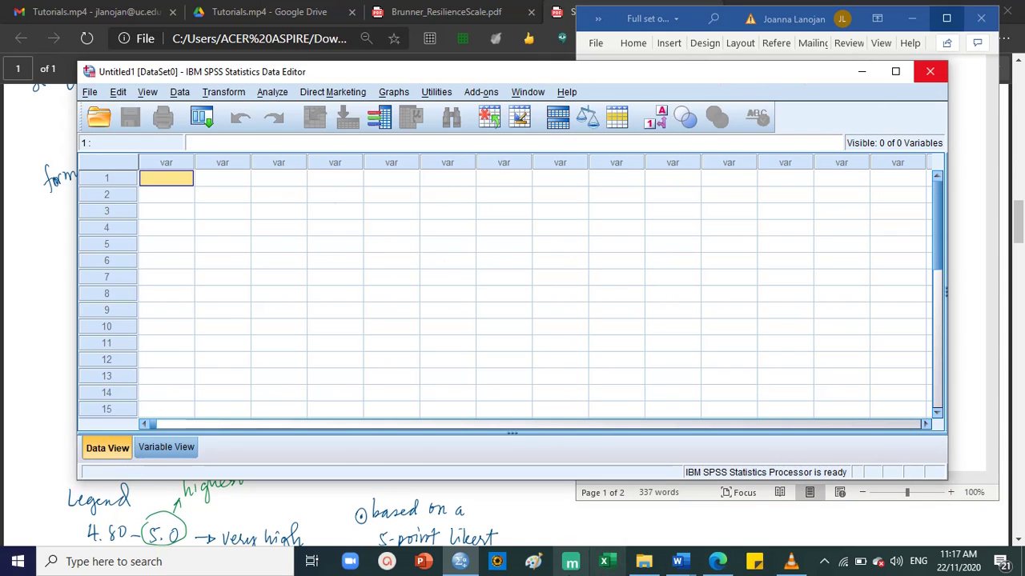
{"action": "left_click", "coordinate": [565, 521]}
{"action": "left_click", "coordinate": [938, 12]}
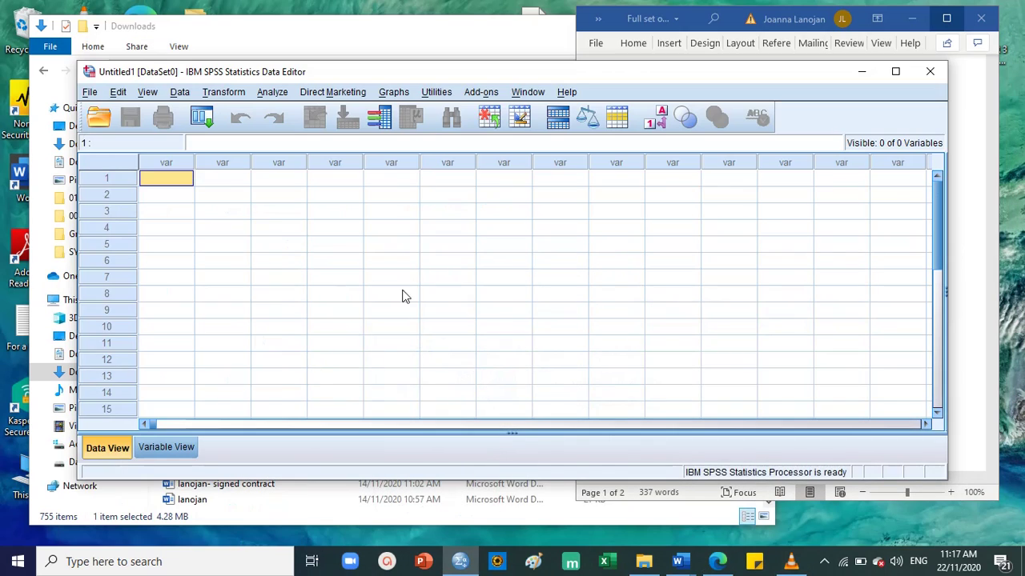
{"action": "left_click", "coordinate": [402, 32]}
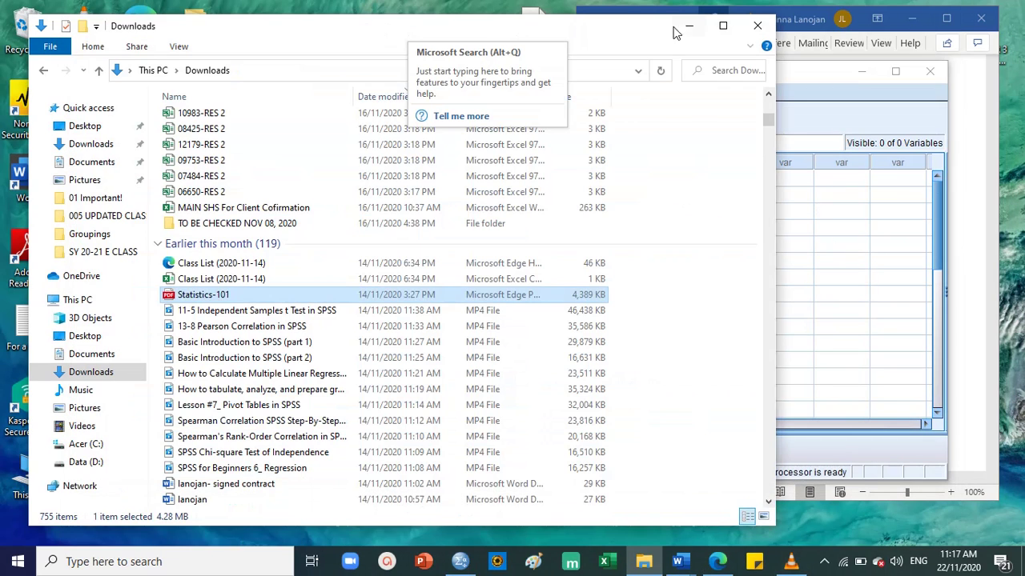
{"action": "left_click", "coordinate": [691, 30]}
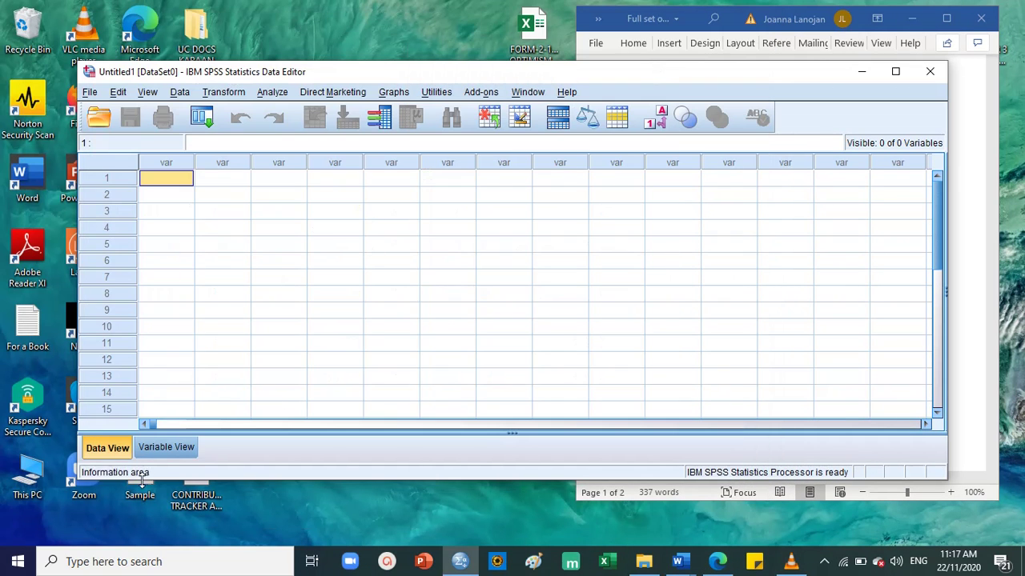
Compare the Data View and Variable View of the empty dataset, ending in Variable View.
{"action": "left_click", "coordinate": [169, 450]}
{"action": "left_click", "coordinate": [110, 449]}
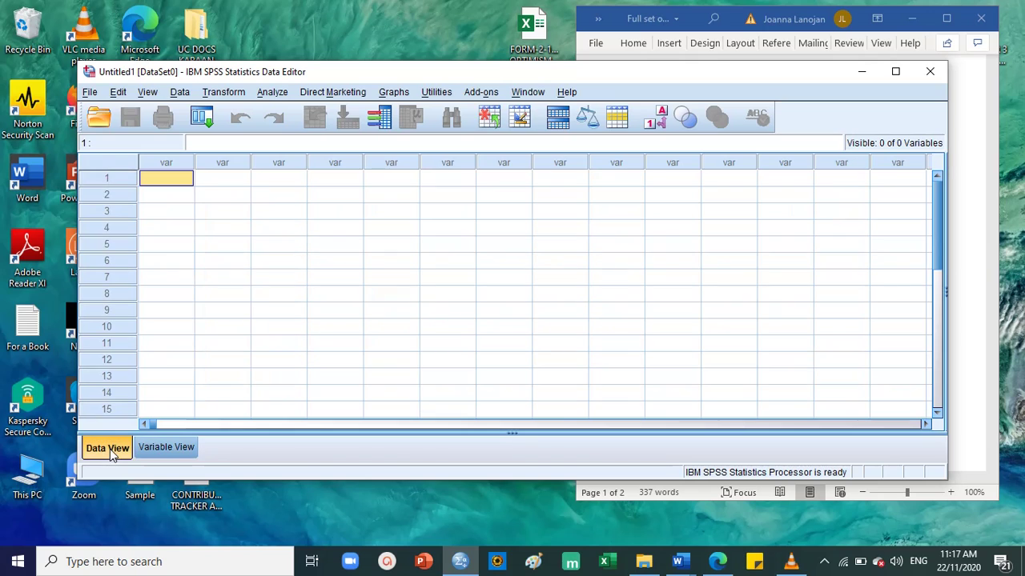
{"action": "left_click", "coordinate": [159, 451]}
{"action": "left_click", "coordinate": [106, 450]}
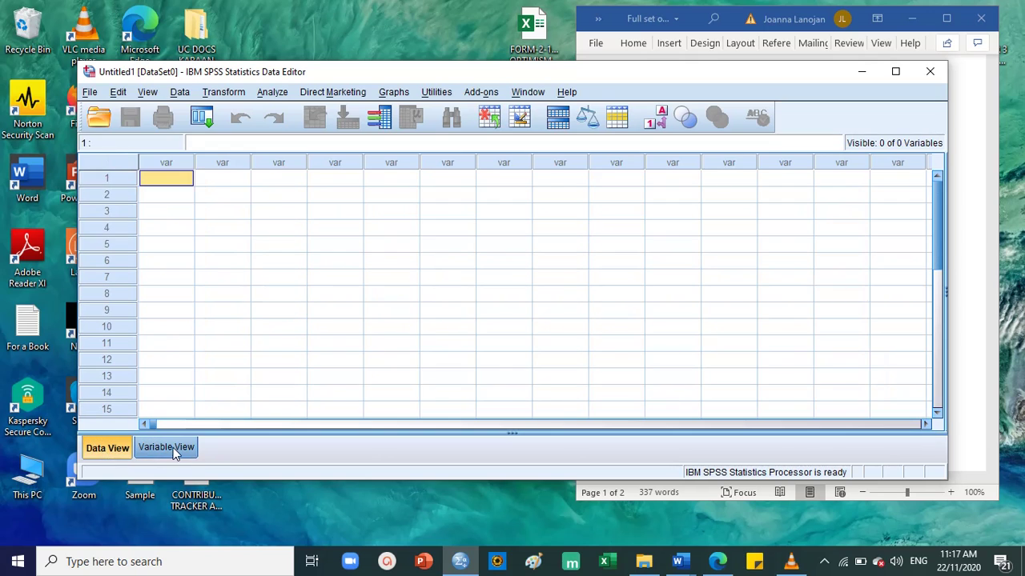
{"action": "left_click", "coordinate": [174, 450]}
{"action": "left_click", "coordinate": [102, 452]}
{"action": "left_click", "coordinate": [155, 448]}
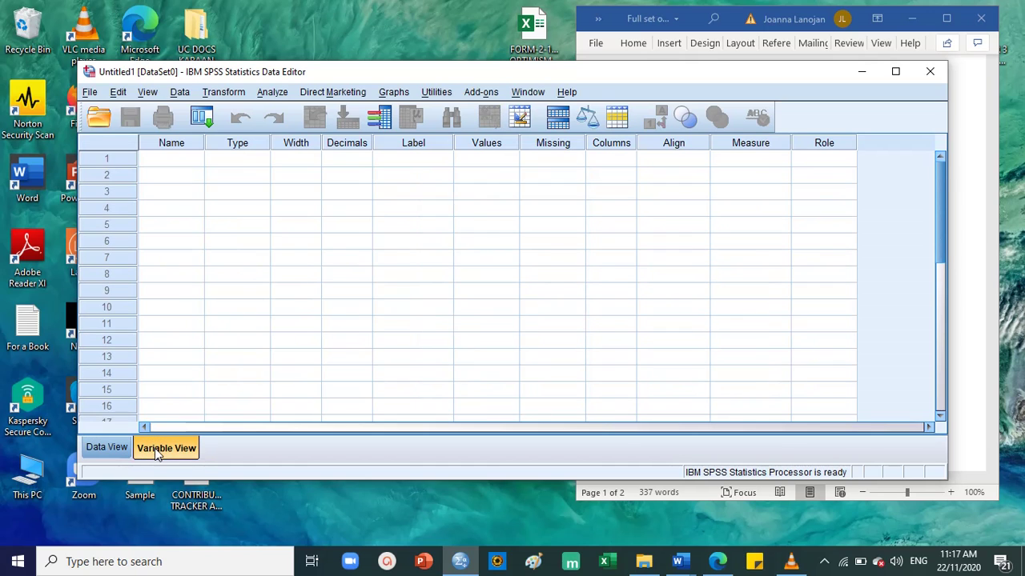
{"action": "left_click", "coordinate": [111, 448]}
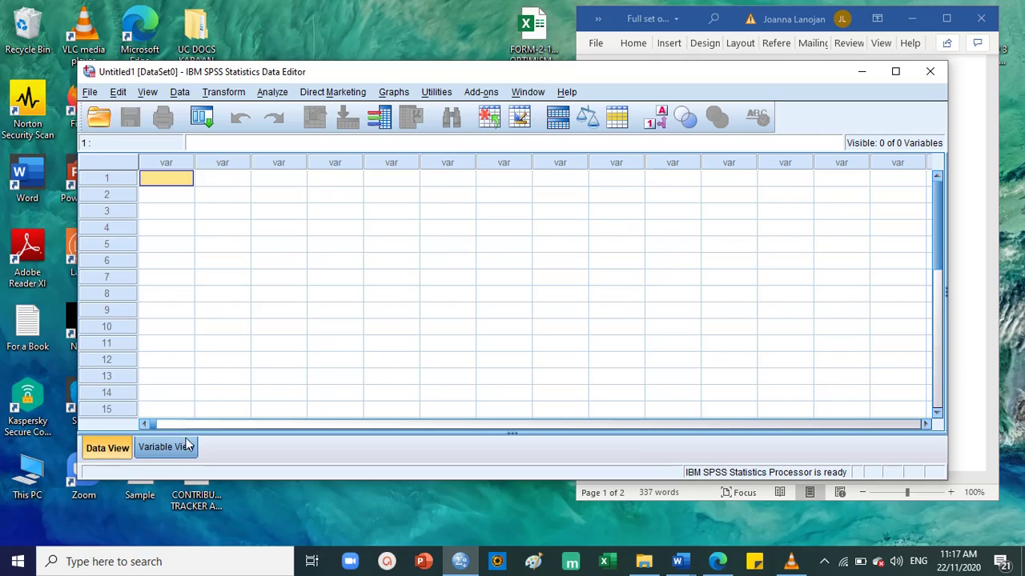
{"action": "left_click", "coordinate": [170, 451]}
{"action": "left_click", "coordinate": [104, 451]}
{"action": "left_click", "coordinate": [165, 450]}
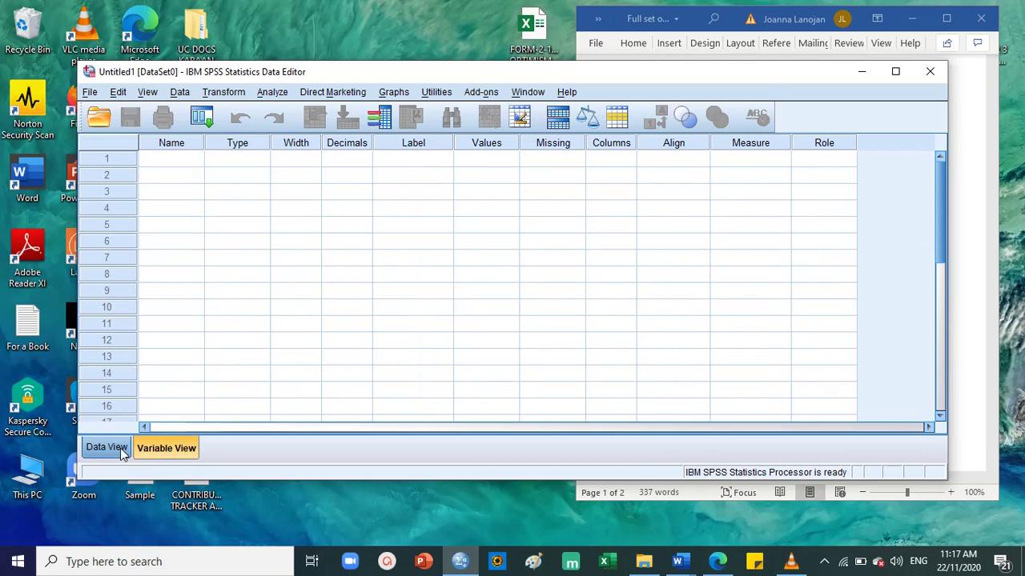
{"action": "left_click", "coordinate": [117, 450]}
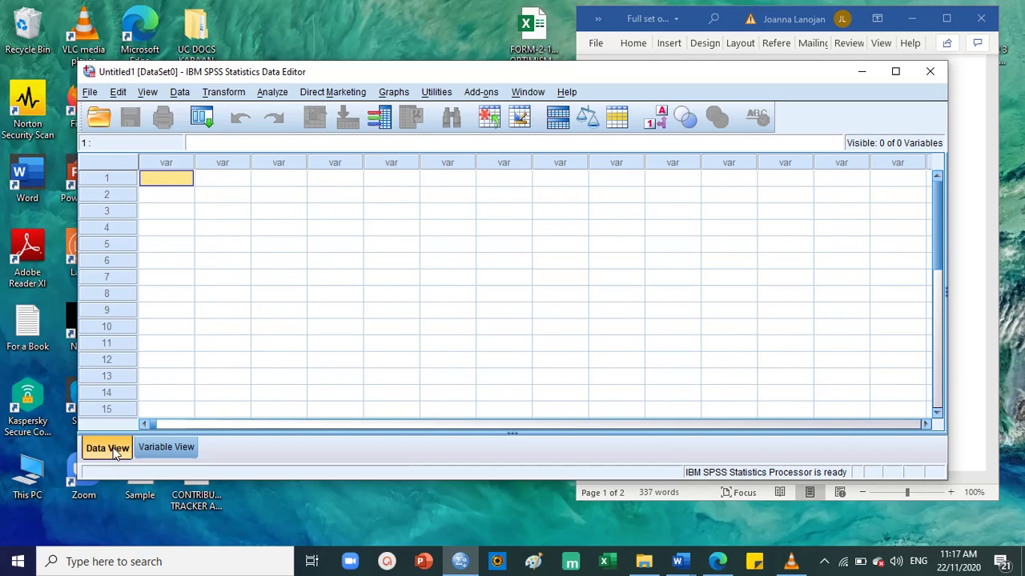
{"action": "left_click", "coordinate": [165, 449]}
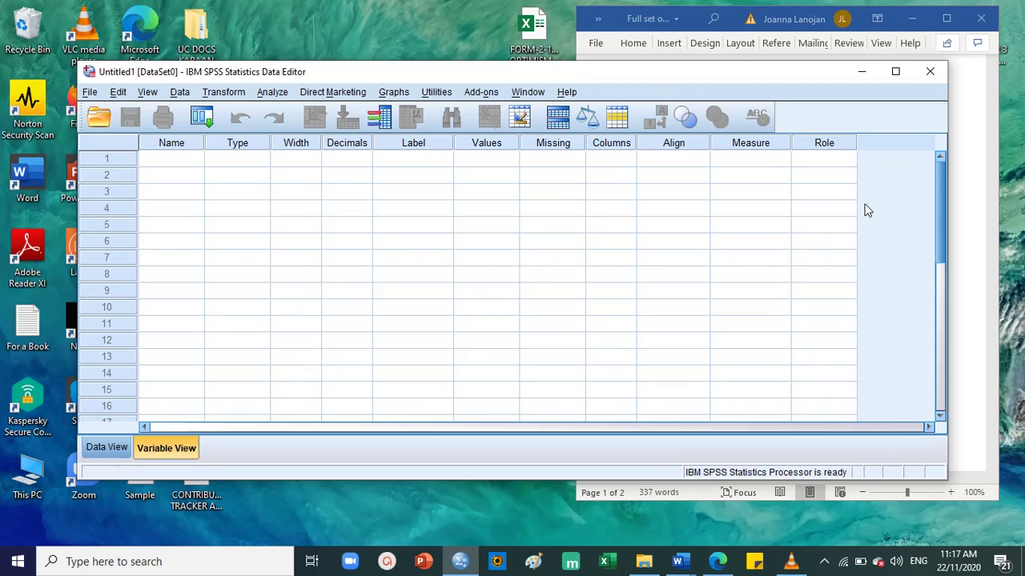
Switch to the Word questionnaire and examine the PSYCO 431 Resilience Items - RI heading and the item list.
{"action": "left_click", "coordinate": [981, 121]}
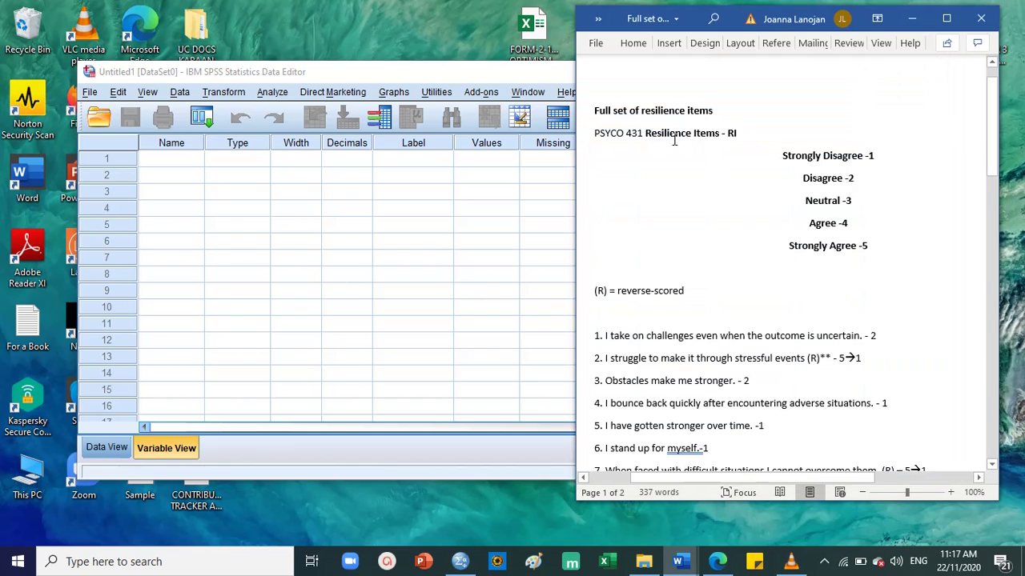
{"action": "left_click_drag", "start_coordinate": [657, 135], "coordinate": [686, 134]}
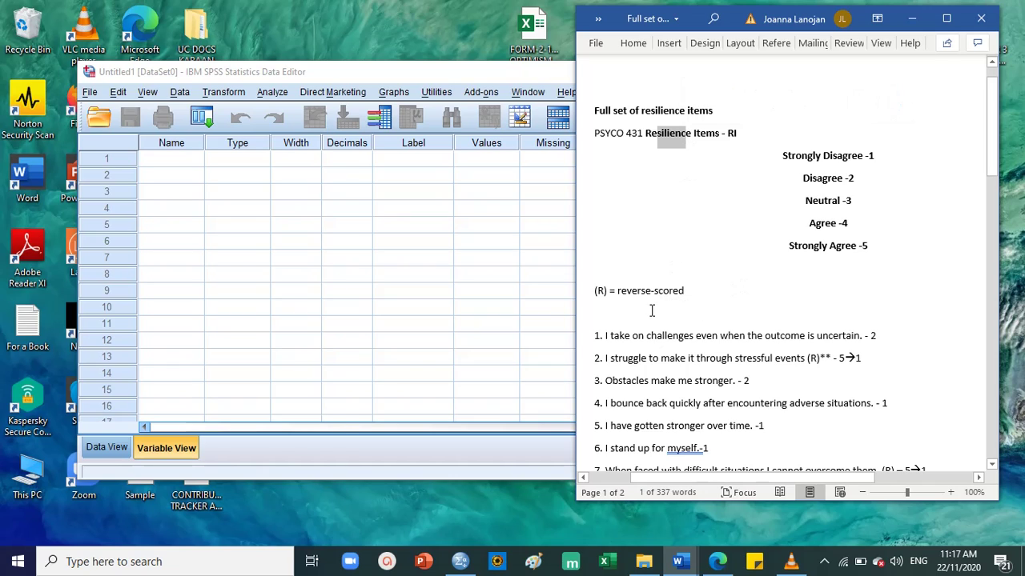
{"action": "left_click", "coordinate": [663, 338]}
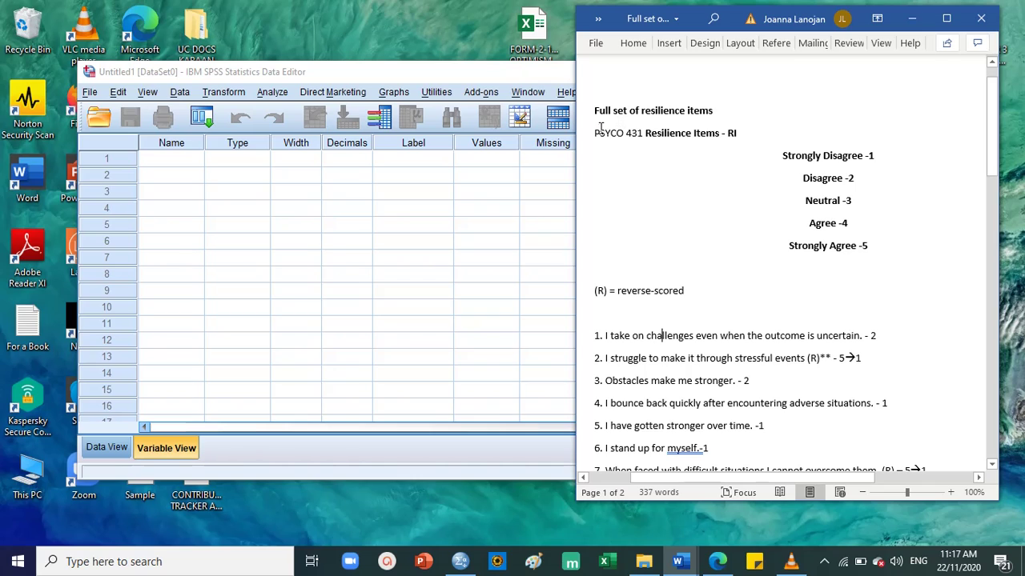
{"action": "left_click_drag", "start_coordinate": [597, 133], "coordinate": [720, 135]}
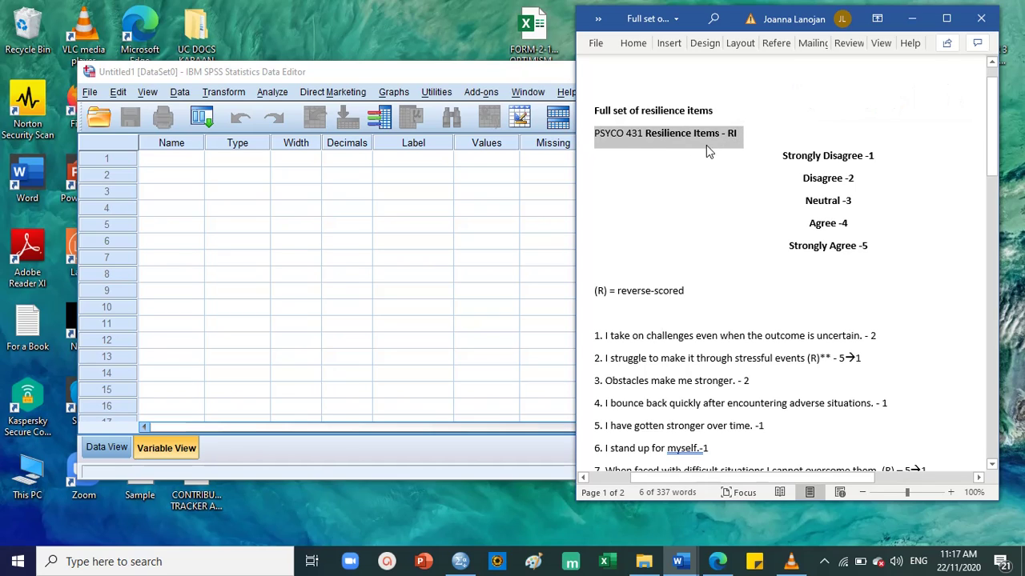
{"action": "left_click", "coordinate": [661, 134]}
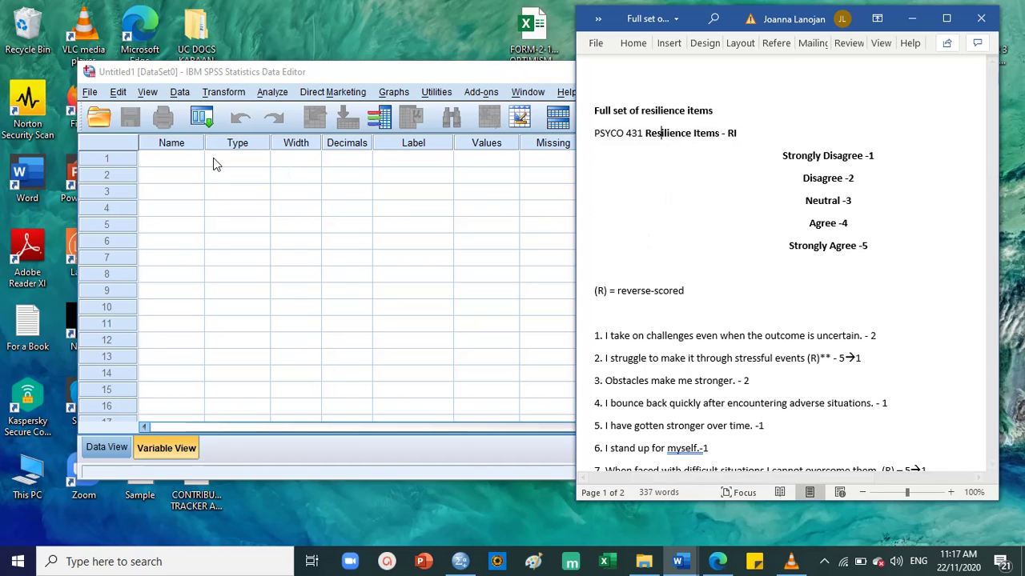
Switch to SPSS and inspect the Name column and variable row 1, ending on the first Name cell.
{"action": "left_click", "coordinate": [179, 146]}
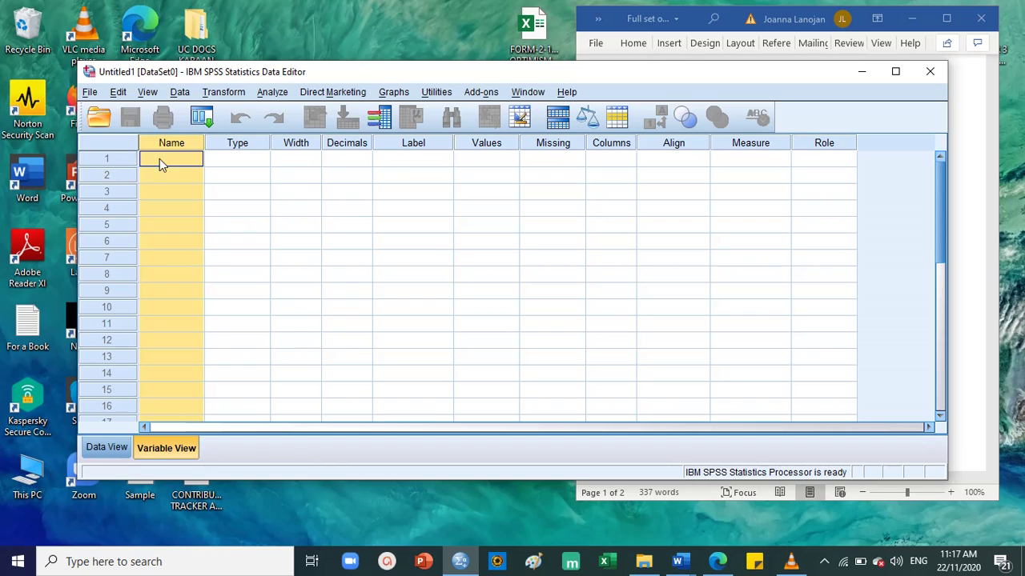
{"action": "left_click", "coordinate": [107, 160]}
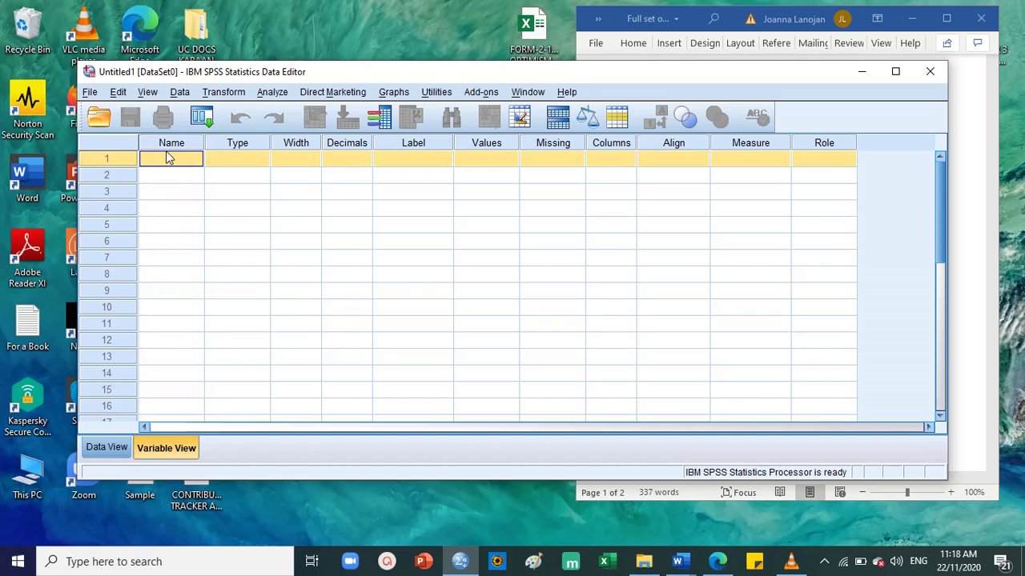
{"action": "left_click", "coordinate": [170, 141]}
{"action": "left_click", "coordinate": [104, 162]}
{"action": "left_click", "coordinate": [156, 166]}
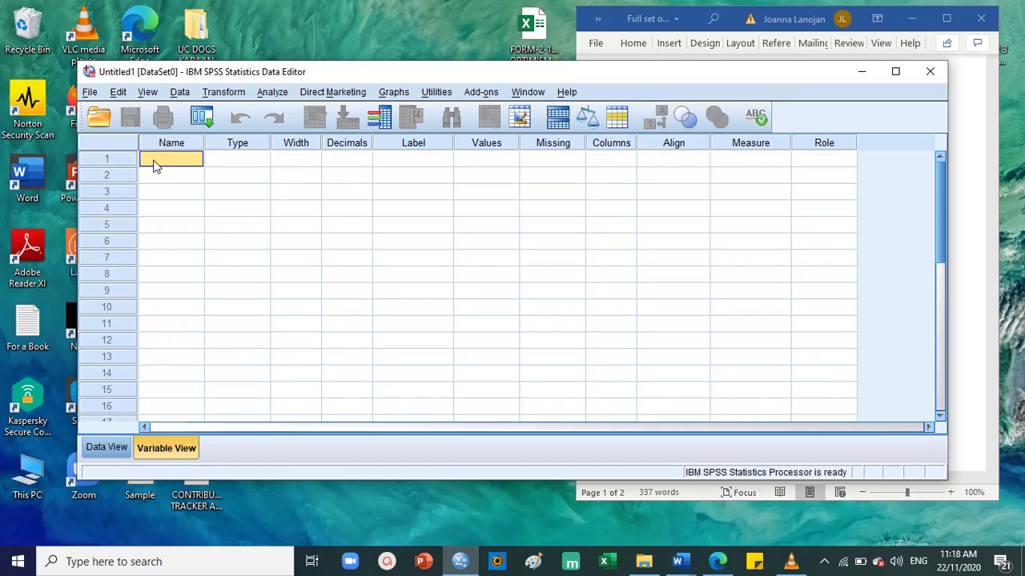
Review the title, the Resilience Items - RI heading and item 1 in the Word questionnaire against the first Name cell in SPSS.
{"action": "left_click", "coordinate": [985, 199]}
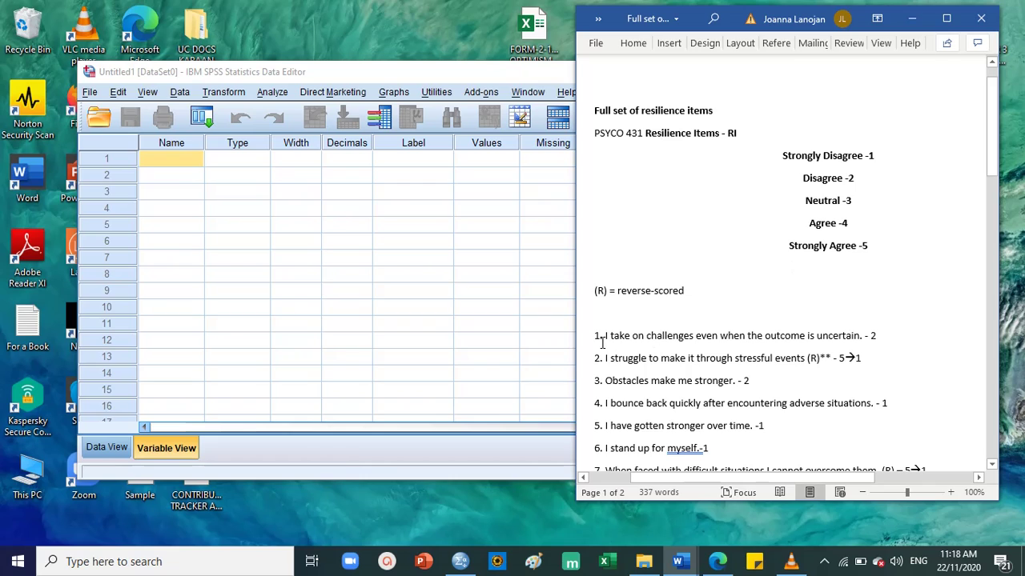
{"action": "left_click_drag", "start_coordinate": [597, 341], "coordinate": [881, 335]}
{"action": "triple_click", "coordinate": [659, 113]}
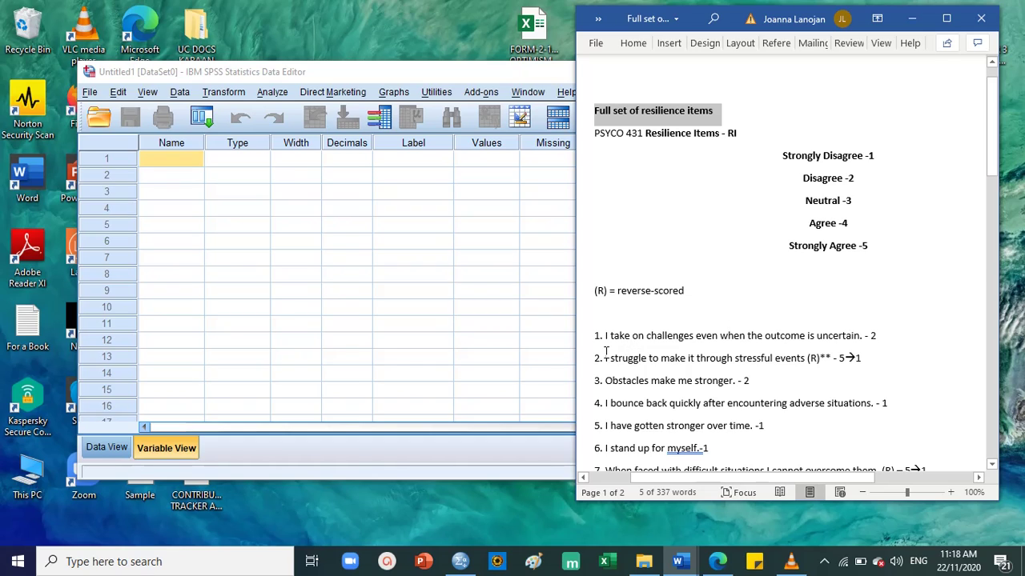
{"action": "left_click_drag", "start_coordinate": [597, 337], "coordinate": [889, 335]}
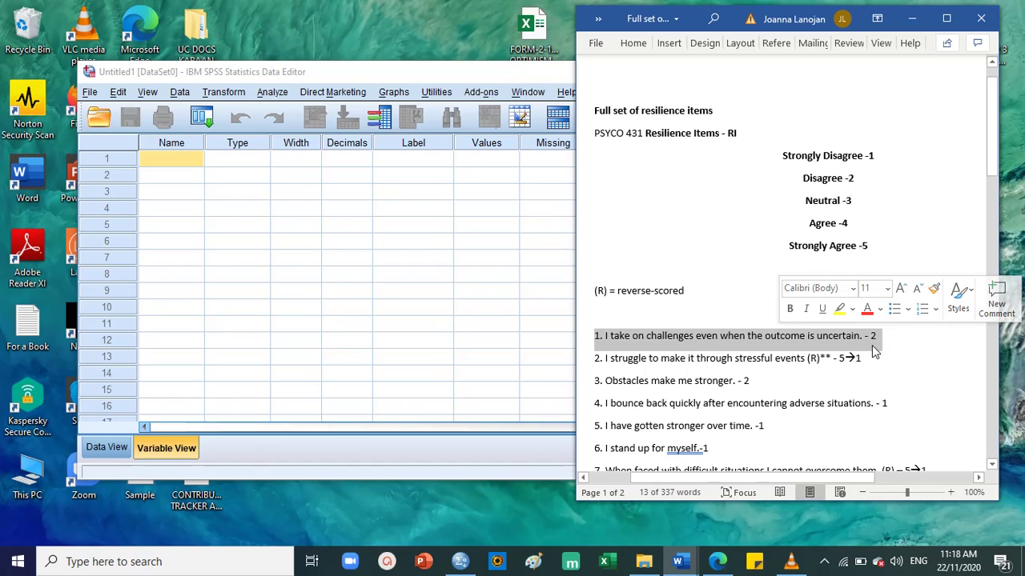
{"action": "left_click", "coordinate": [184, 166]}
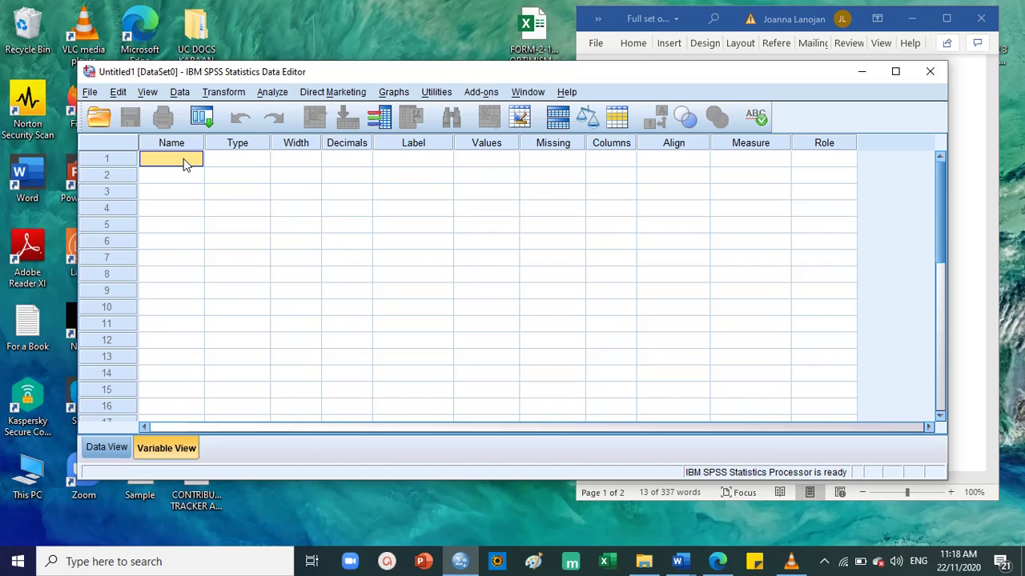
{"action": "left_click", "coordinate": [983, 218]}
{"action": "scroll", "coordinate": [834, 296], "scroll_direction": "down", "scroll_amount": 1}
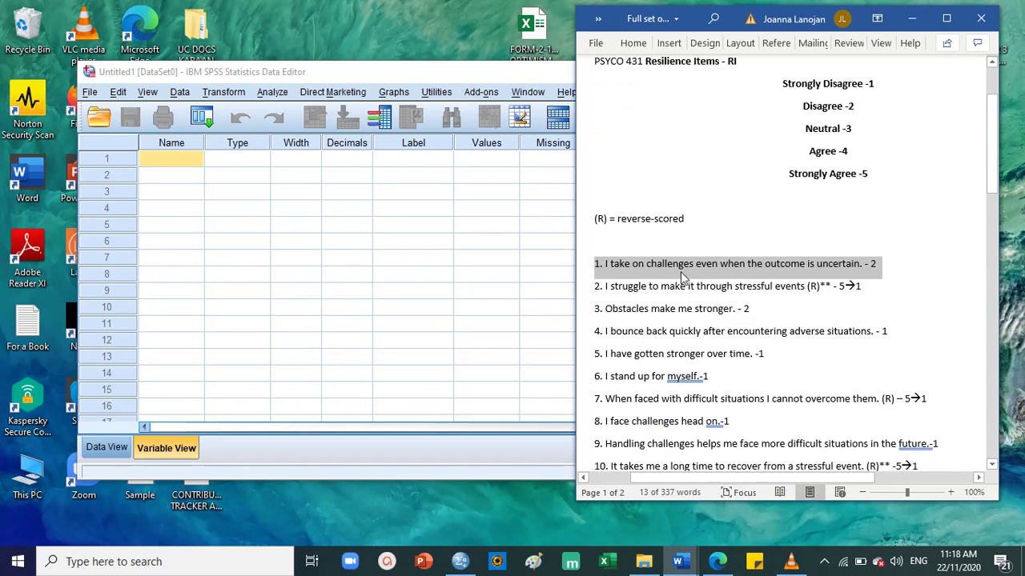
{"action": "left_click_drag", "start_coordinate": [599, 263], "coordinate": [896, 261]}
{"action": "scroll", "coordinate": [672, 143], "scroll_direction": "up", "scroll_amount": 1}
{"action": "left_click_drag", "start_coordinate": [645, 134], "coordinate": [738, 134]}
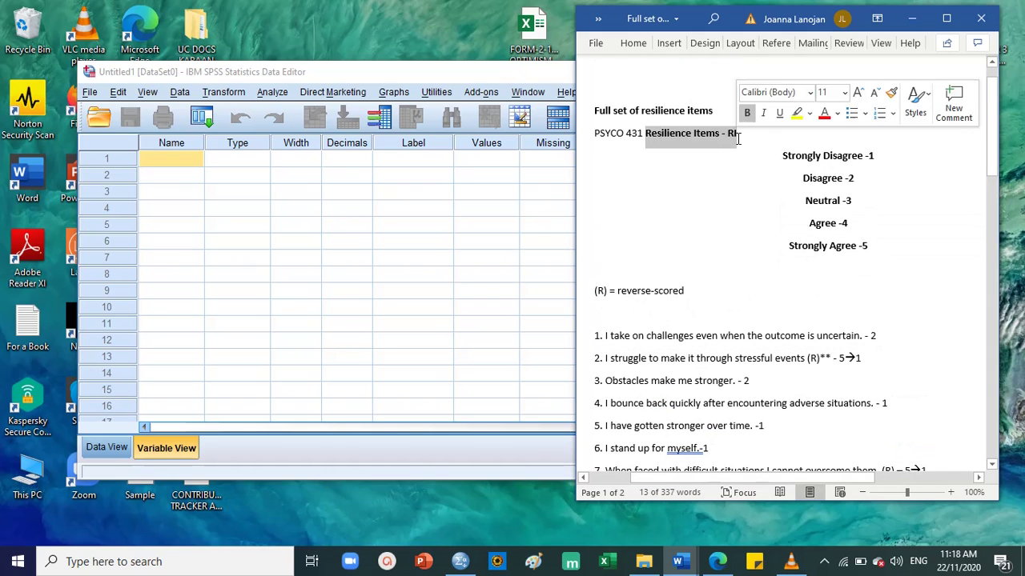
Append the code "-RI1" to the end of item 1 in the questionnaire.
{"action": "scroll", "coordinate": [800, 248], "scroll_direction": "down", "scroll_amount": 1}
{"action": "left_click", "coordinate": [899, 272]}
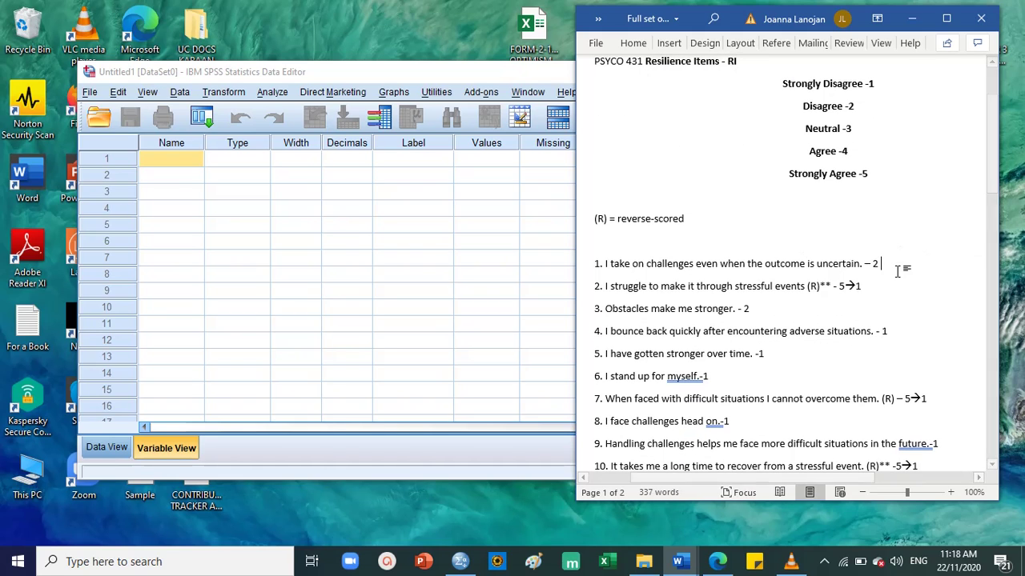
{"action": "type", "text": "-r"}
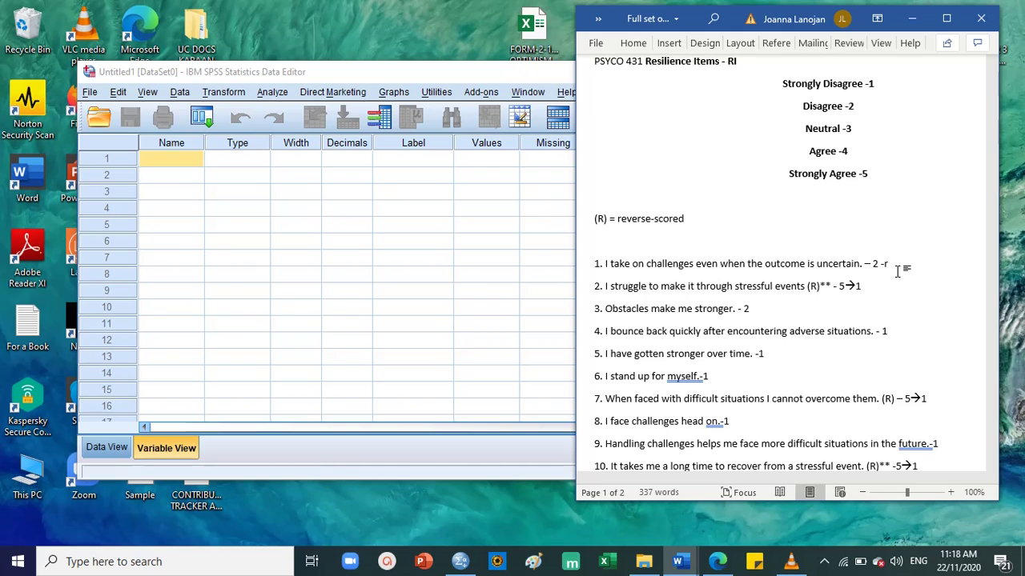
{"action": "key", "text": "Caps_Lock"}
{"action": "type", "text": "RI1"}
Check the RI1 code against the Resilience Items heading, item 1 and the first SPSS variable's Name cell.
{"action": "scroll", "coordinate": [912, 232], "scroll_direction": "up", "scroll_amount": 2}
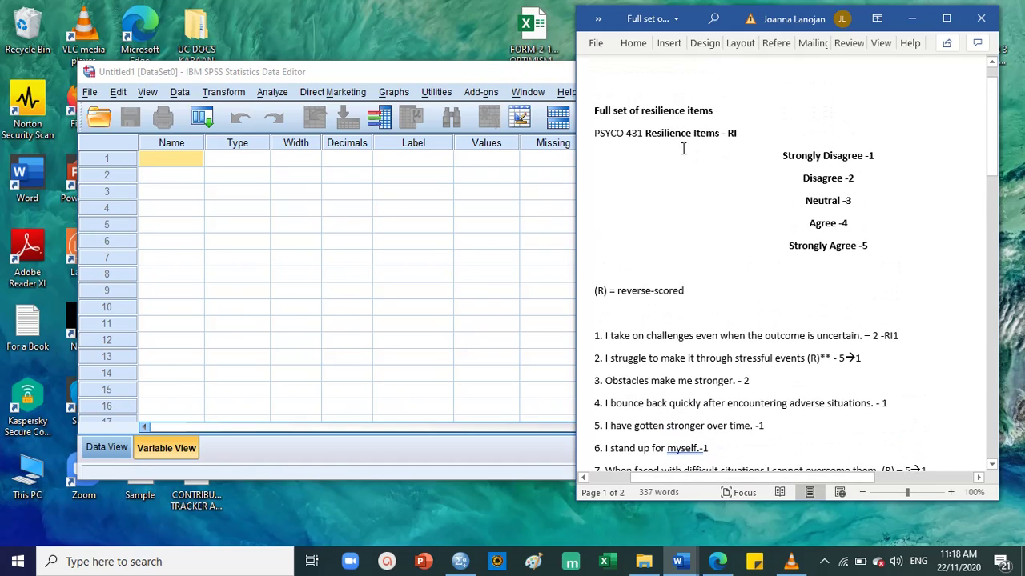
{"action": "left_click_drag", "start_coordinate": [654, 134], "coordinate": [717, 134]}
{"action": "scroll", "coordinate": [597, 273], "scroll_direction": "down", "scroll_amount": 2}
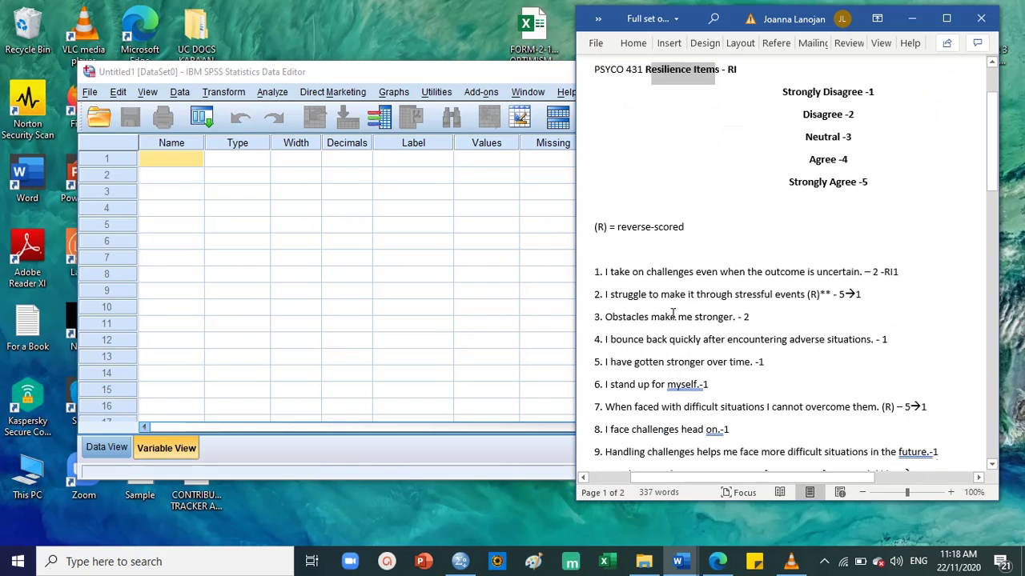
{"action": "left_click_drag", "start_coordinate": [596, 273], "coordinate": [685, 265]}
{"action": "left_click", "coordinate": [827, 263]}
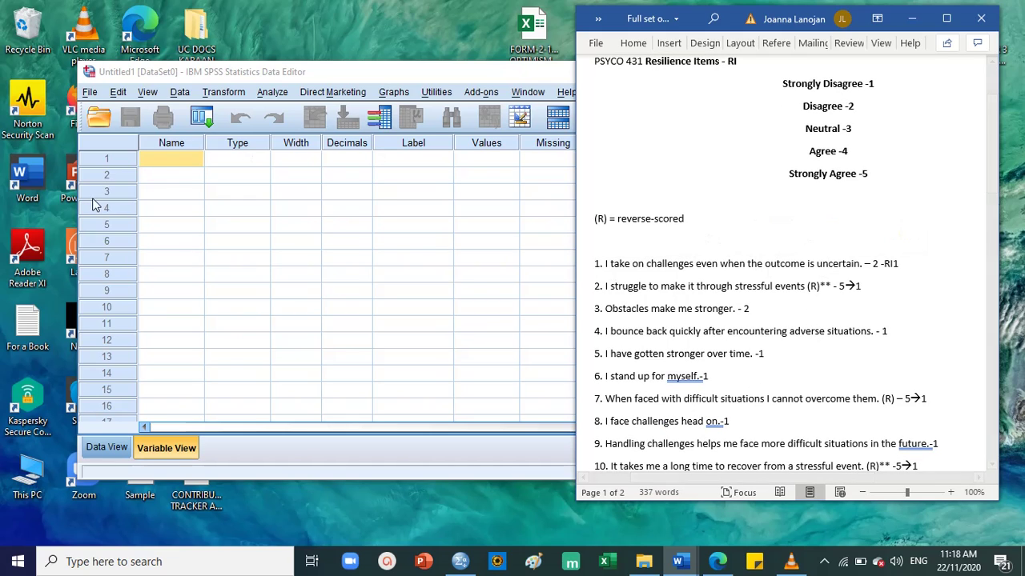
{"action": "left_click", "coordinate": [170, 165]}
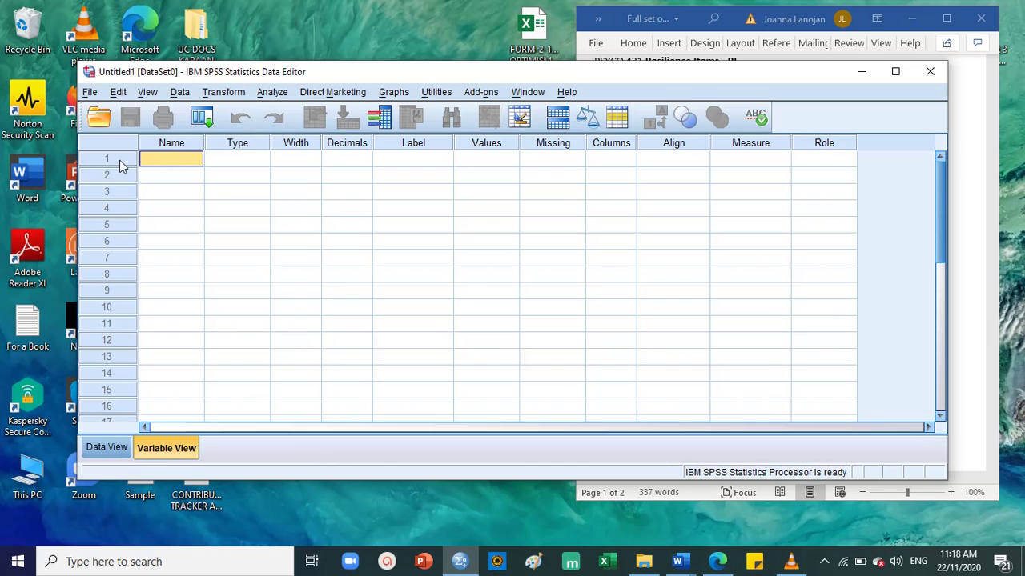
{"action": "left_click", "coordinate": [951, 238]}
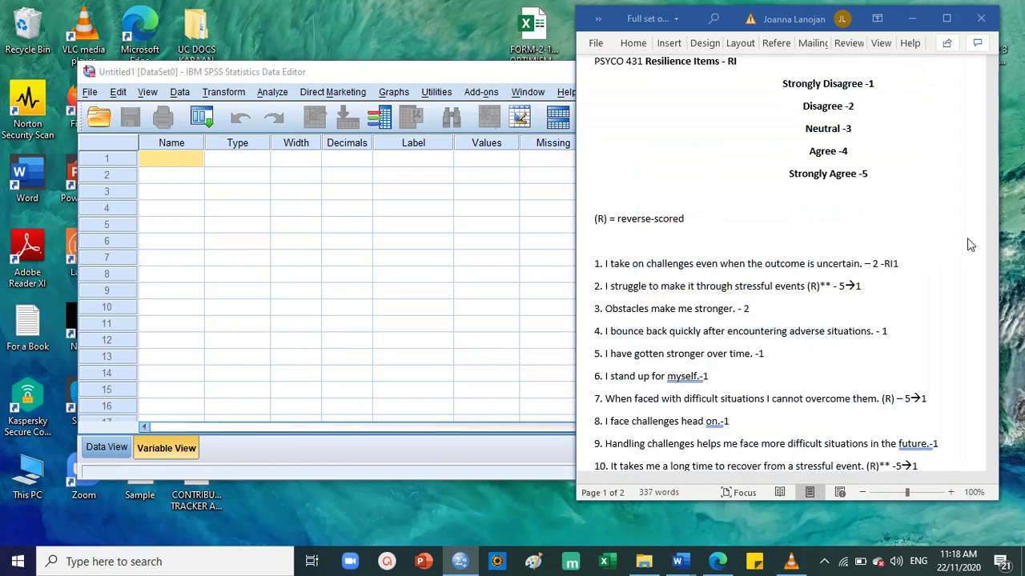
Make the "-RI1" code at the end of item 1 bold in the Word document.
{"action": "left_click_drag", "start_coordinate": [595, 265], "coordinate": [859, 270]}
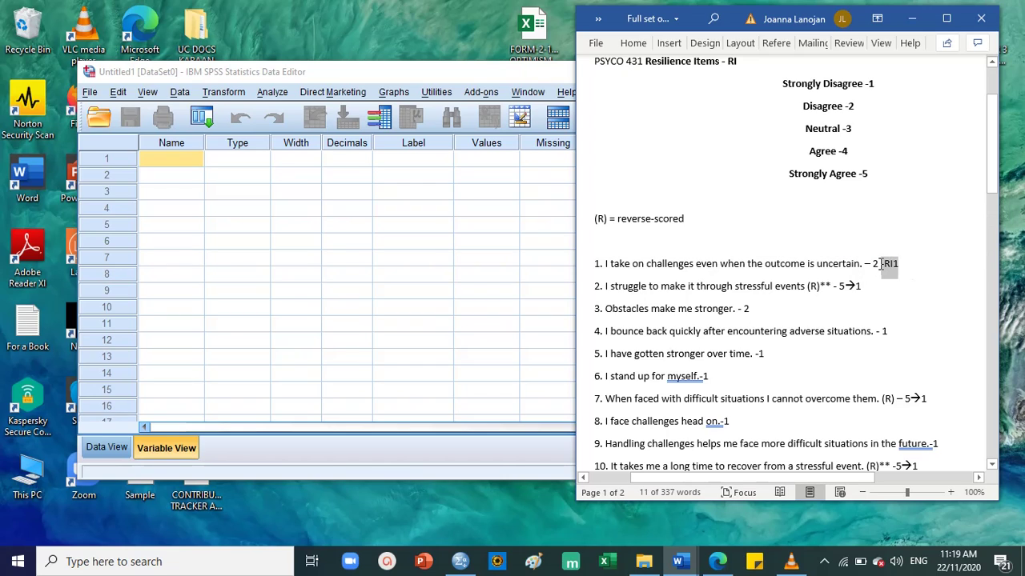
{"action": "left_click_drag", "start_coordinate": [901, 264], "coordinate": [880, 264]}
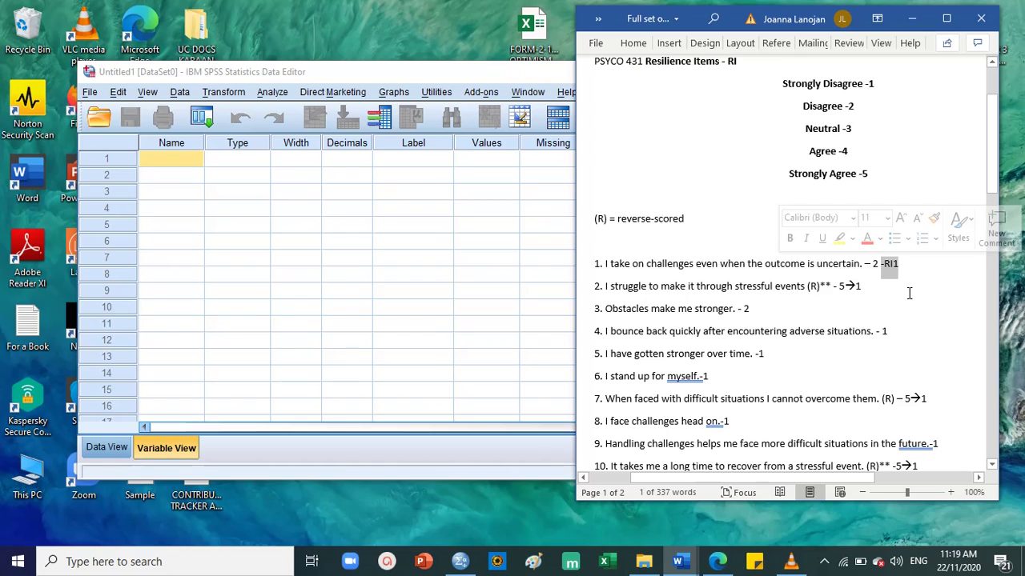
{"action": "key", "text": "ctrl+b"}
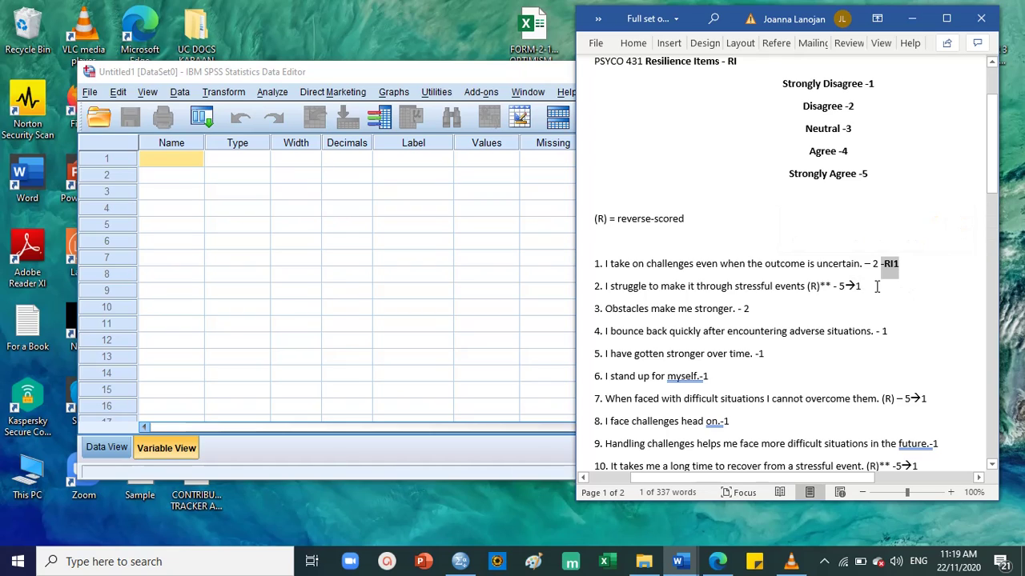
Append the code "-RI2" to the end of item 2 in the Word questionnaire and make RI2 bold.
{"action": "left_click", "coordinate": [878, 287]}
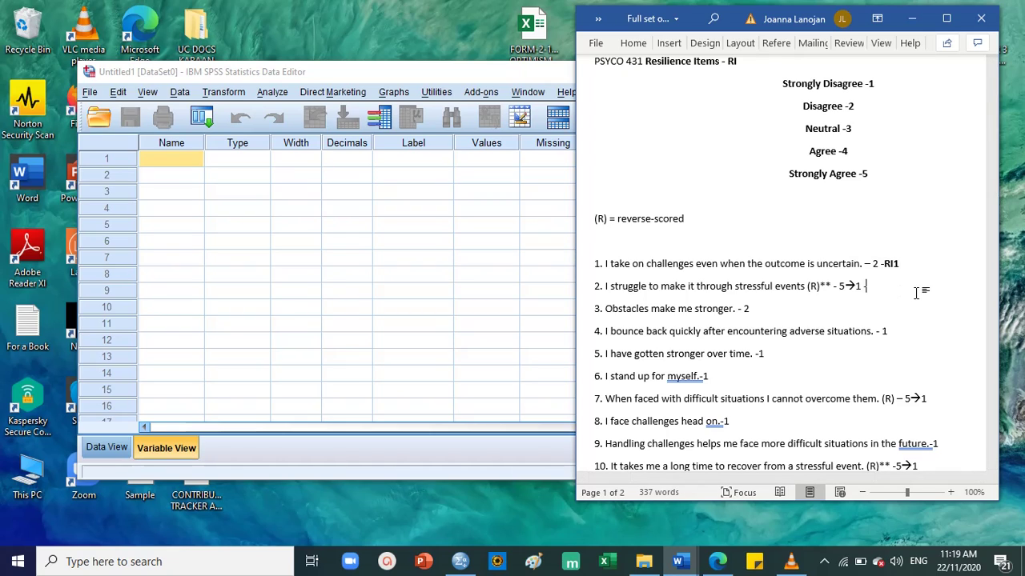
{"action": "type", "text": "-RI2"}
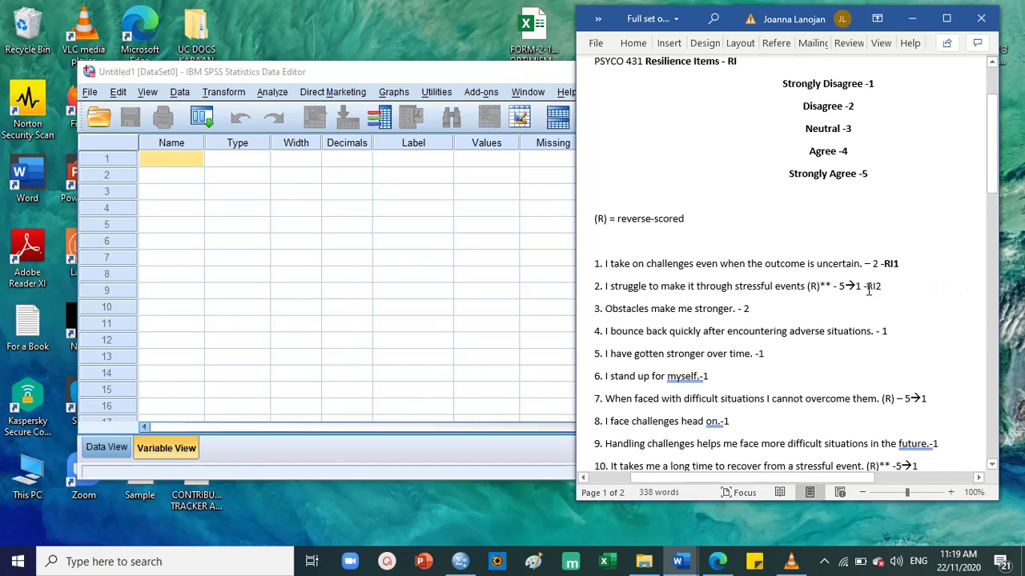
{"action": "left_click_drag", "start_coordinate": [869, 290], "coordinate": [889, 289]}
{"action": "key", "text": "ctrl+b"}
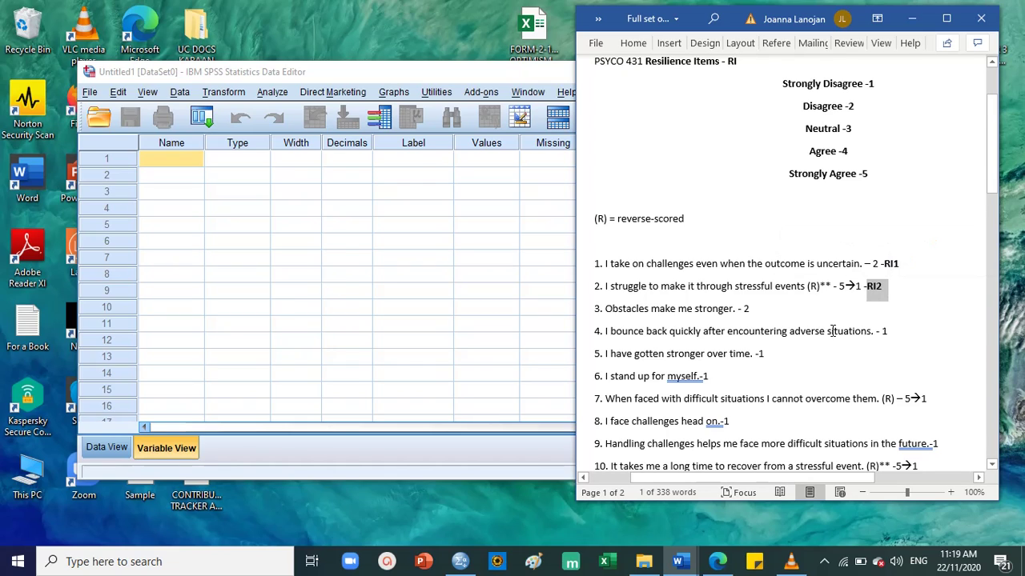
Append the code "-RI3" to the end of item 3 in the questionnaire and make RI3 bold.
{"action": "left_click", "coordinate": [820, 317]}
{"action": "type", "text": "-"}
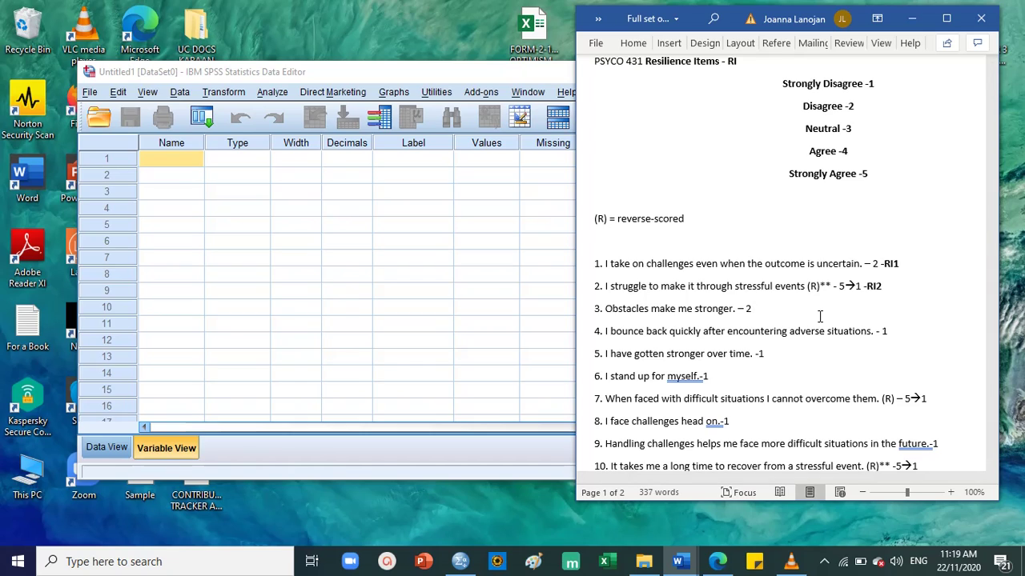
{"action": "type", "text": " -RI3"}
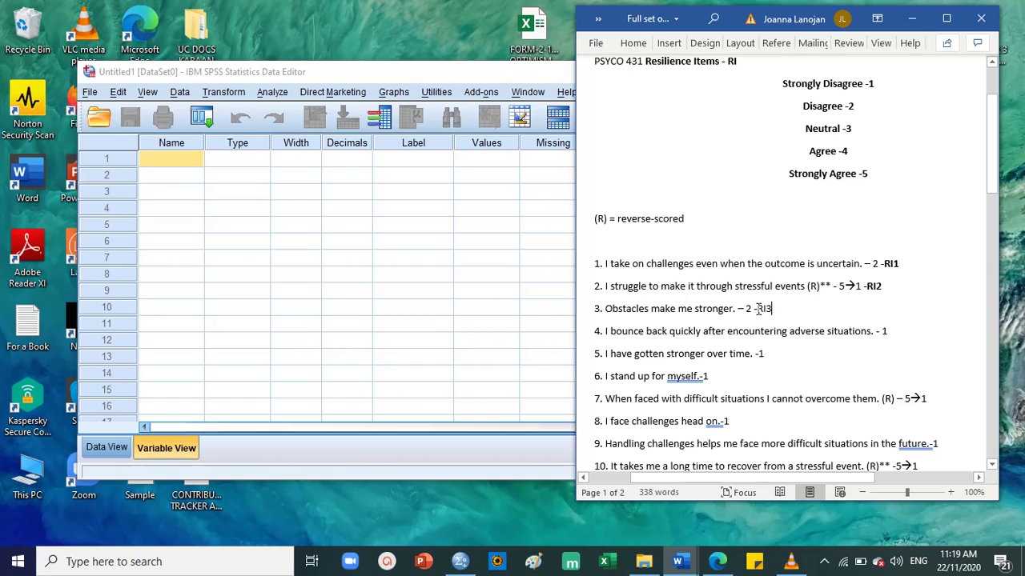
{"action": "left_click_drag", "start_coordinate": [756, 309], "coordinate": [777, 311]}
{"action": "key", "text": "ctrl+b"}
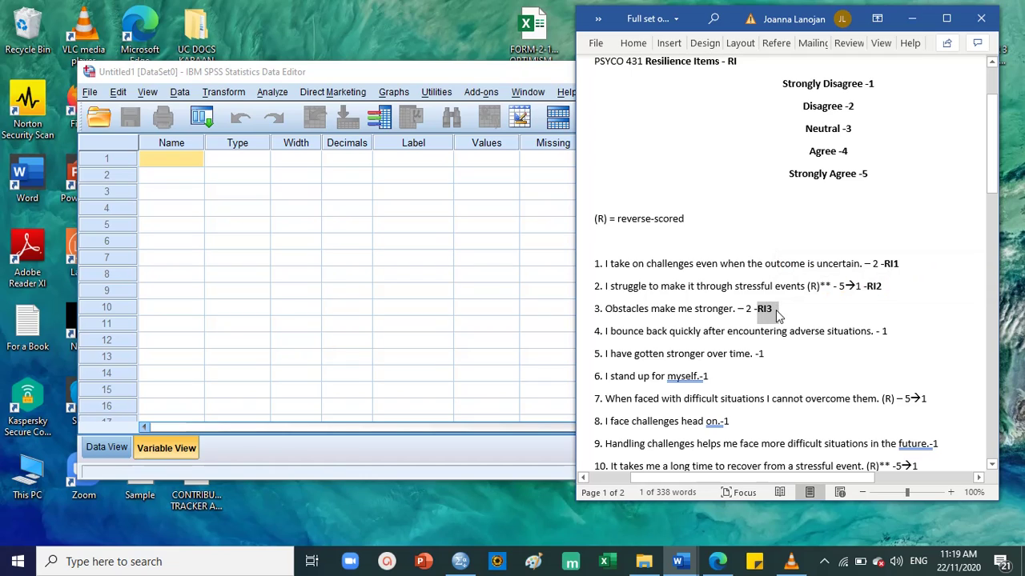
{"action": "left_click", "coordinate": [849, 314]}
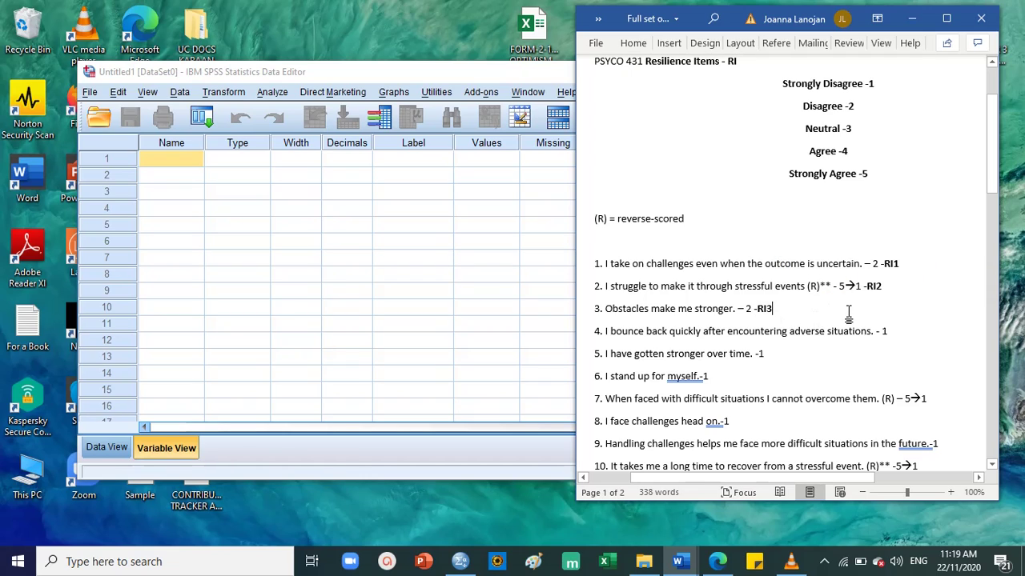
Check the codes on items 1 and 3, and insert a blank line after item 10 in the questionnaire.
{"action": "left_click_drag", "start_coordinate": [913, 263], "coordinate": [873, 265]}
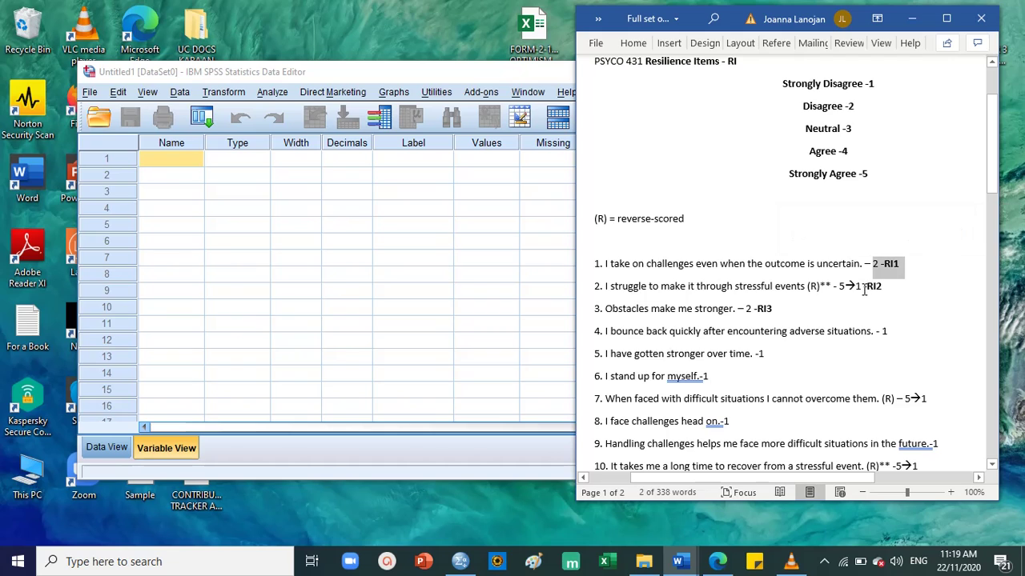
{"action": "left_click_drag", "start_coordinate": [738, 309], "coordinate": [773, 309]}
{"action": "scroll", "coordinate": [704, 324], "scroll_direction": "down", "scroll_amount": 2}
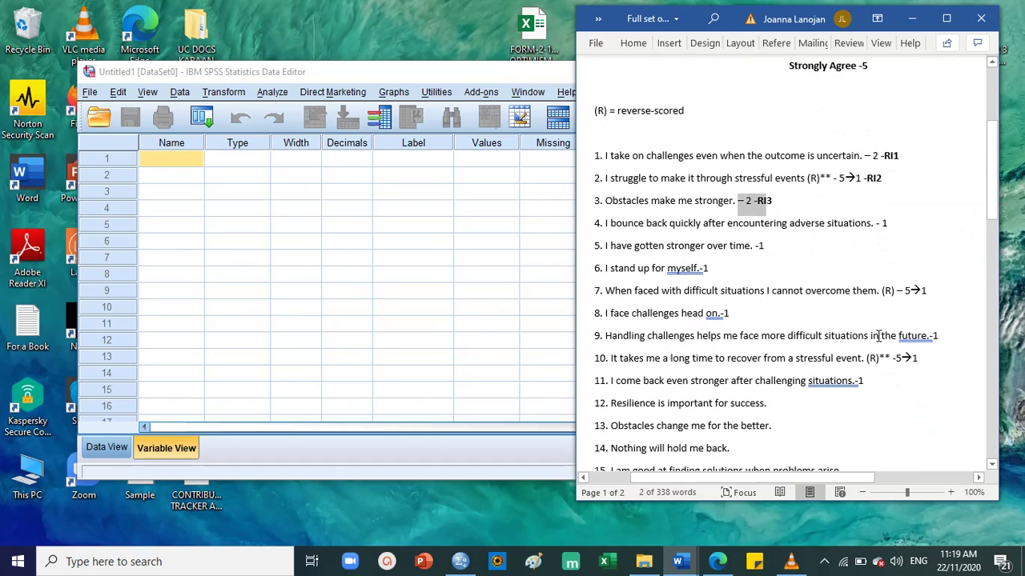
{"action": "left_click", "coordinate": [940, 359]}
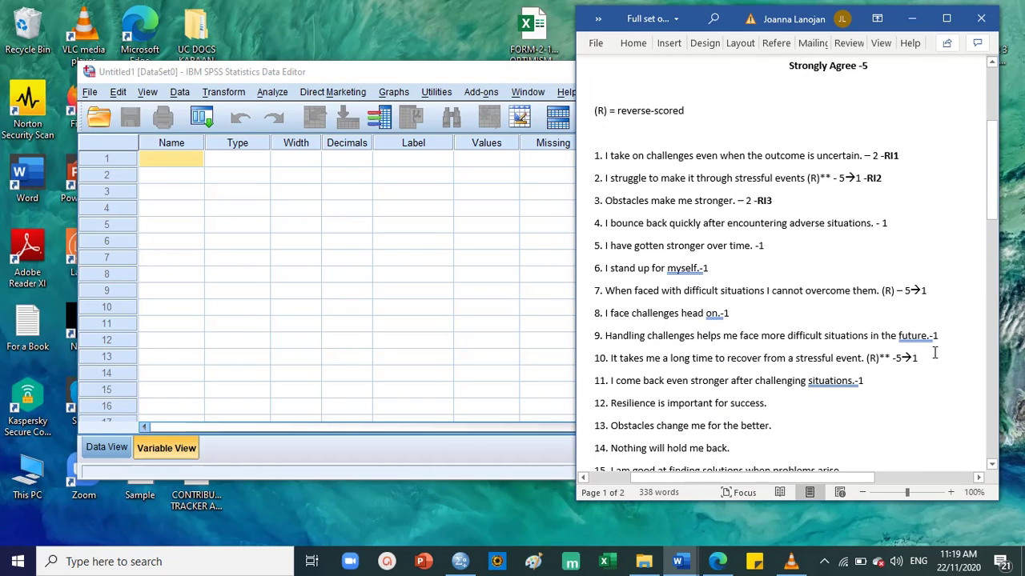
{"action": "key", "text": "Return"}
{"action": "scroll", "coordinate": [931, 355], "scroll_direction": "up", "scroll_amount": 1}
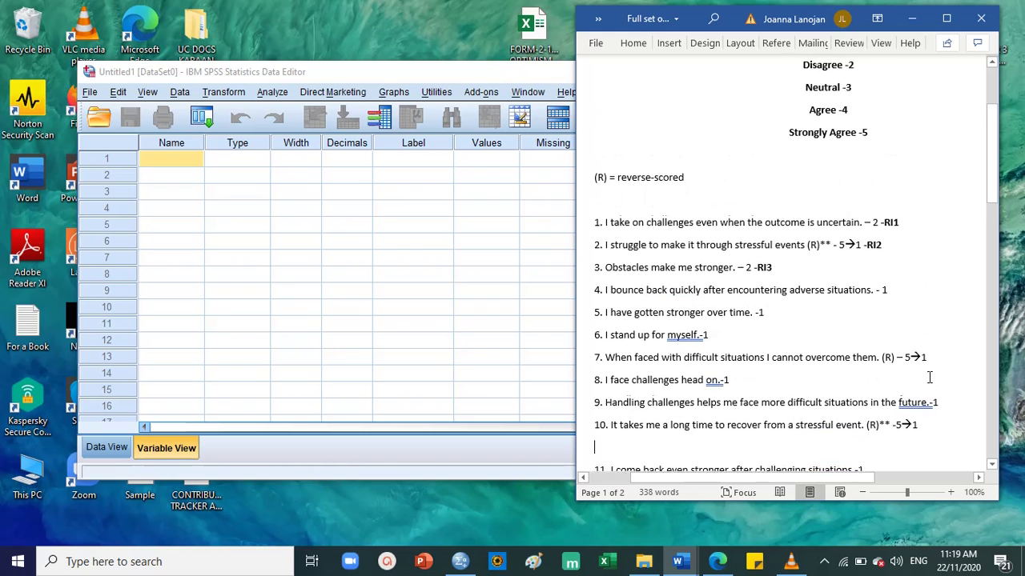
Review the questionnaire's first ten items, the scale headings and the remaining items through item 36.
{"action": "left_click_drag", "start_coordinate": [927, 432], "coordinate": [584, 227]}
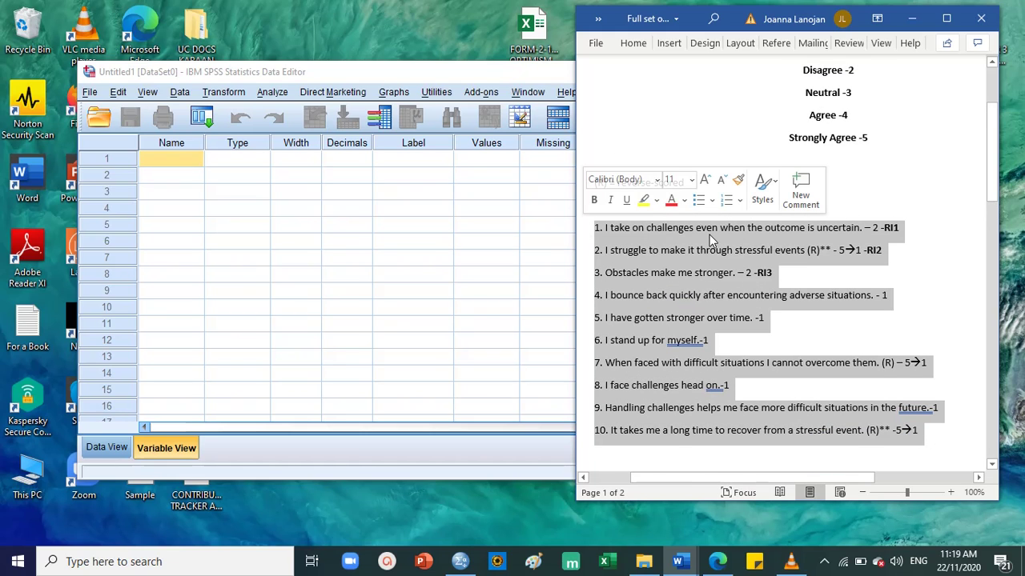
{"action": "scroll", "coordinate": [709, 235], "scroll_direction": "down", "scroll_amount": 1}
{"action": "scroll", "coordinate": [709, 235], "scroll_direction": "up", "scroll_amount": 3}
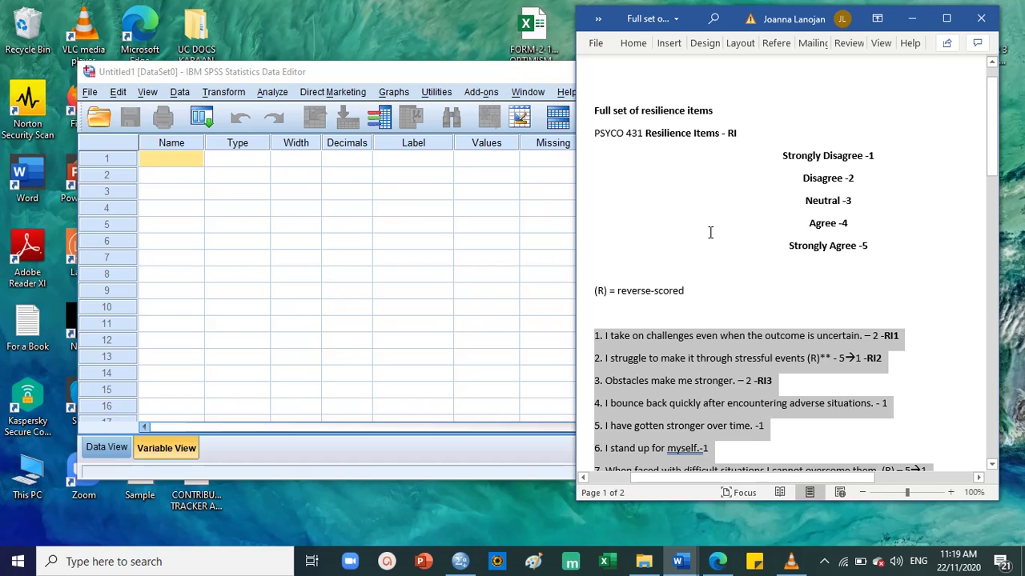
{"action": "scroll", "coordinate": [710, 233], "scroll_direction": "up", "scroll_amount": 1}
{"action": "scroll", "coordinate": [707, 233], "scroll_direction": "down", "scroll_amount": 2}
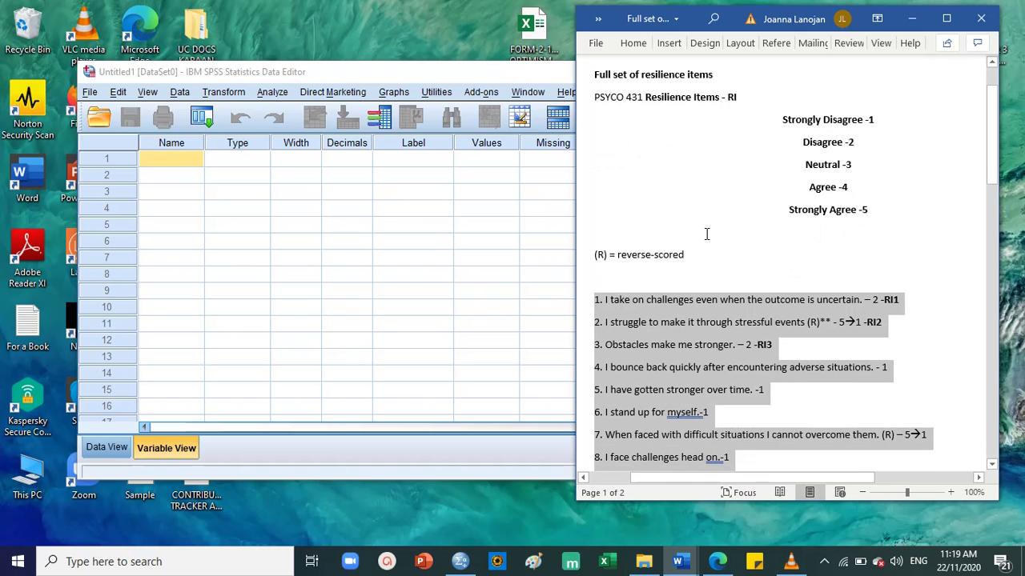
{"action": "scroll", "coordinate": [660, 106], "scroll_direction": "down", "scroll_amount": 20}
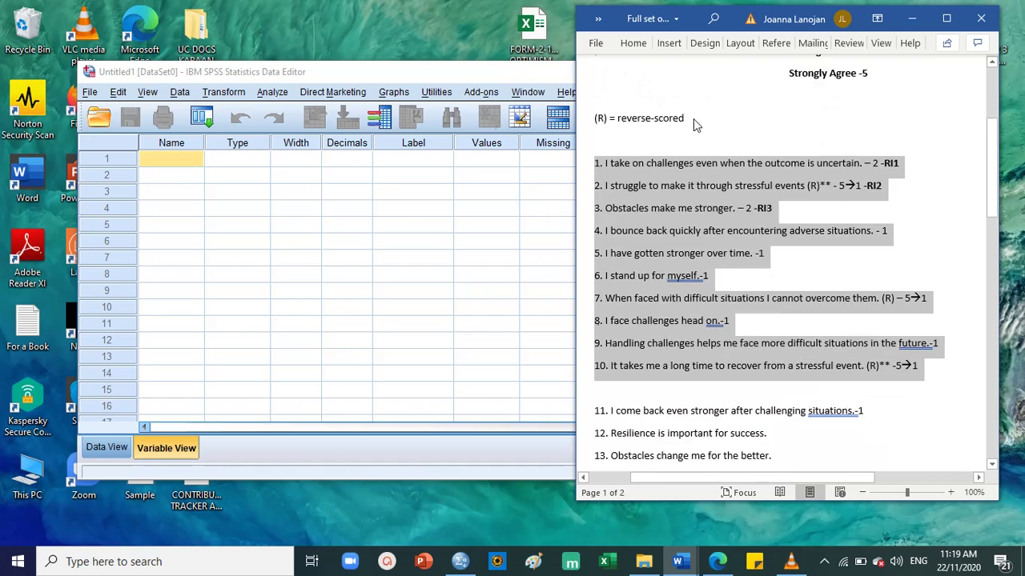
{"action": "scroll", "coordinate": [702, 142], "scroll_direction": "down", "scroll_amount": 3}
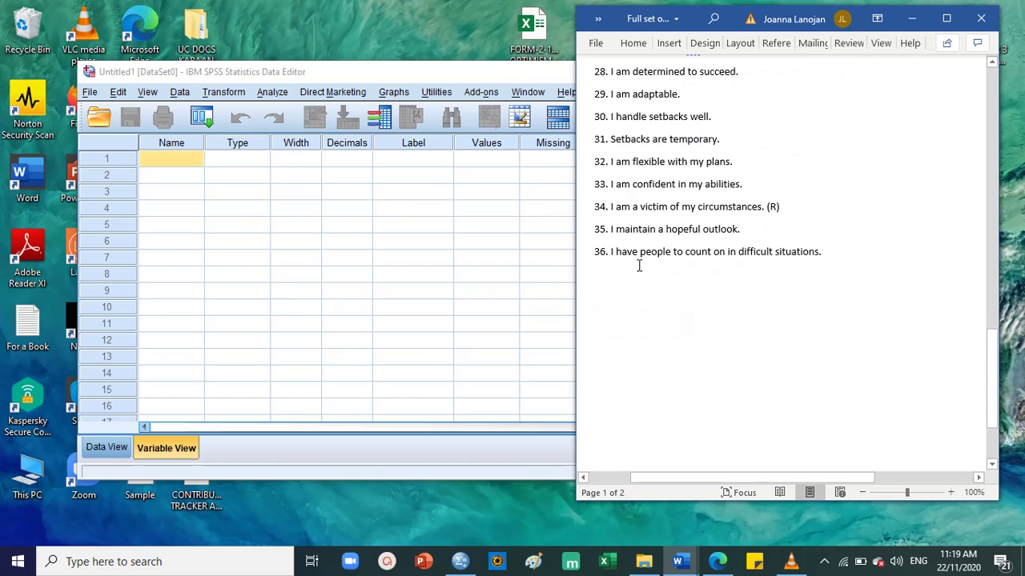
{"action": "left_click_drag", "start_coordinate": [604, 252], "coordinate": [716, 256]}
{"action": "scroll", "coordinate": [718, 251], "scroll_direction": "up", "scroll_amount": 9}
{"action": "scroll", "coordinate": [717, 251], "scroll_direction": "up", "scroll_amount": 12}
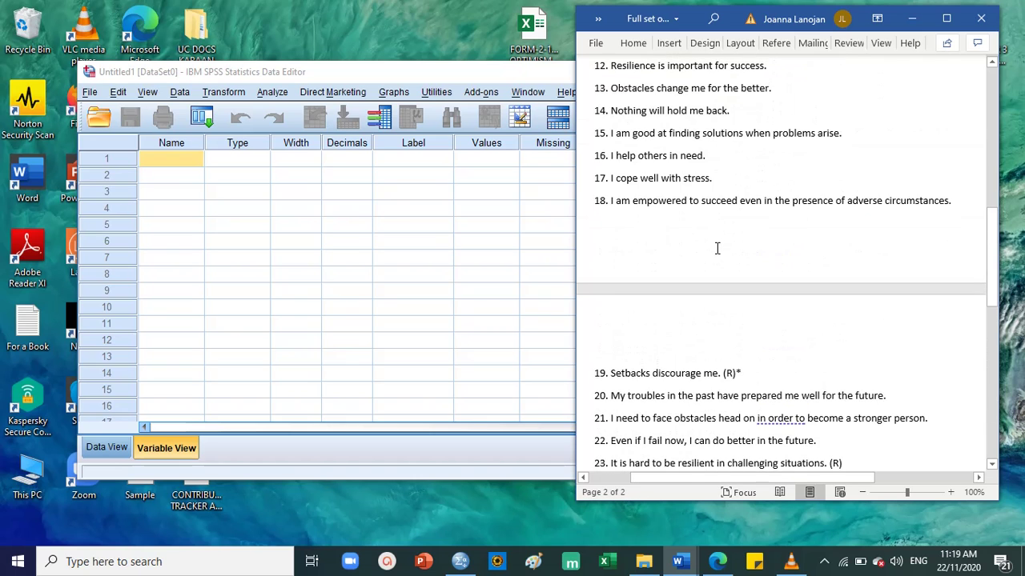
Switch to SPSS and examine the Variable View rows 1 to 36 that correspond to the questionnaire items.
{"action": "left_click", "coordinate": [162, 166]}
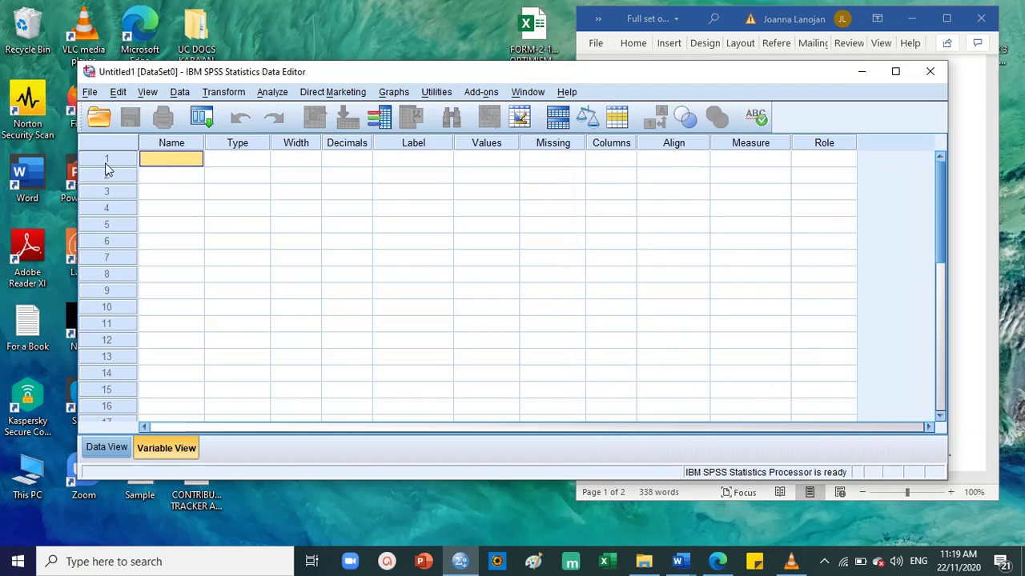
{"action": "left_click", "coordinate": [110, 160]}
{"action": "scroll", "coordinate": [156, 220], "scroll_direction": "down", "scroll_amount": 8}
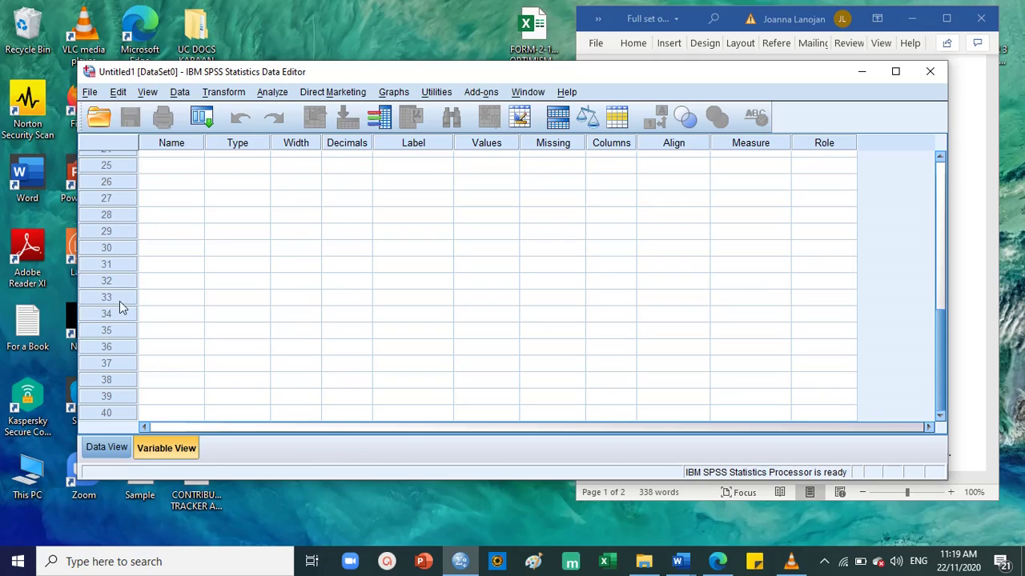
{"action": "left_click", "coordinate": [109, 347]}
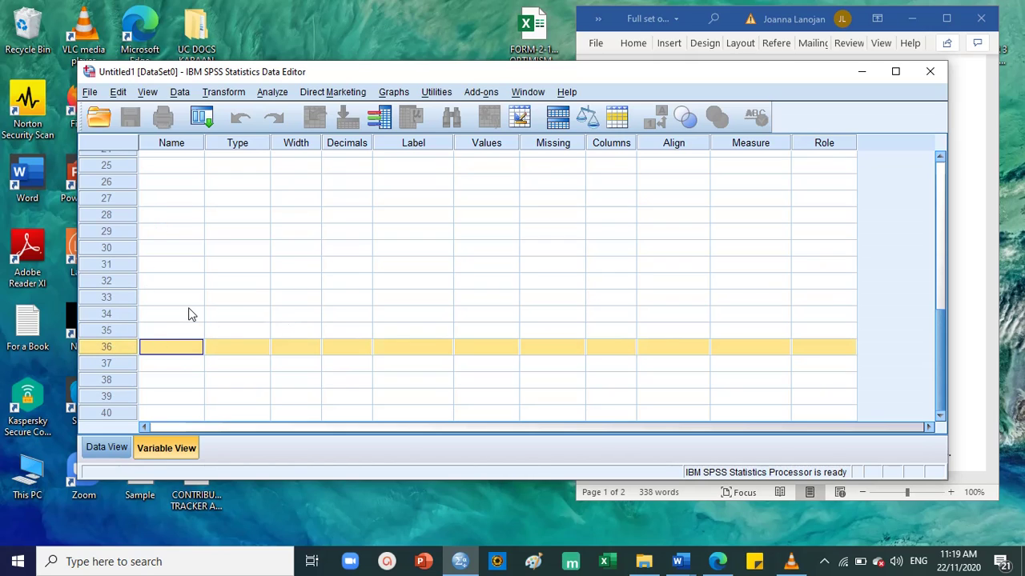
{"action": "scroll", "coordinate": [188, 314], "scroll_direction": "up", "scroll_amount": 8}
{"action": "left_click", "coordinate": [174, 160]}
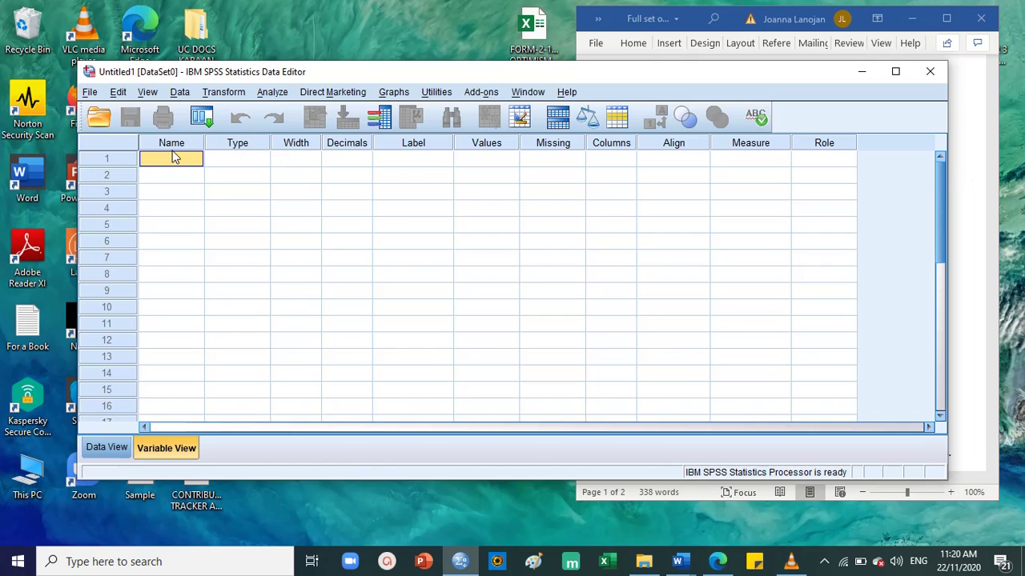
Check item 1's code in the Word questionnaire and name the first variable RI1 in SPSS Variable View.
{"action": "left_click", "coordinate": [963, 160]}
{"action": "scroll", "coordinate": [833, 190], "scroll_direction": "up", "scroll_amount": 2}
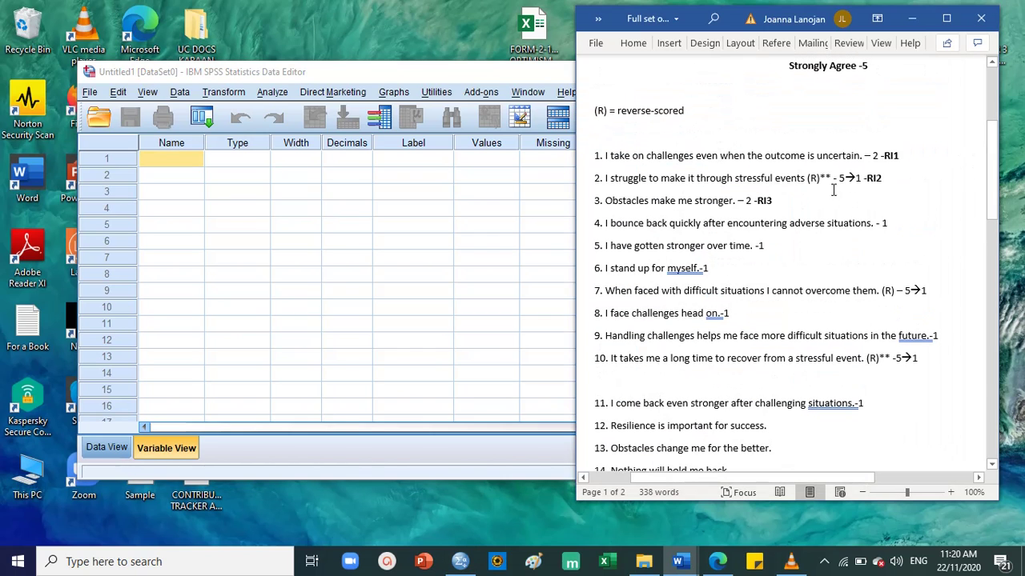
{"action": "double_click", "coordinate": [909, 158]}
{"action": "left_click", "coordinate": [160, 159]}
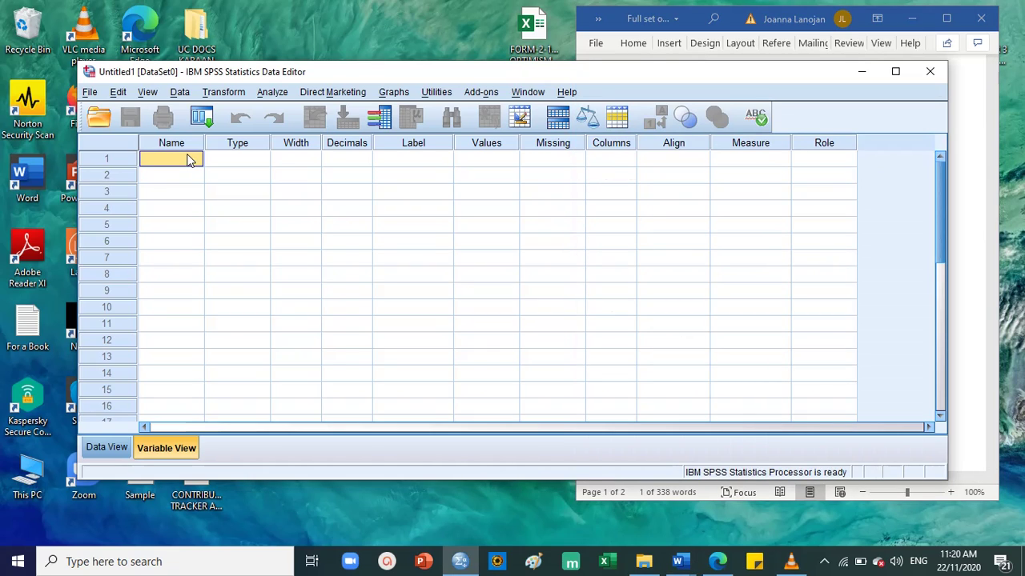
{"action": "type", "text": "R11"}
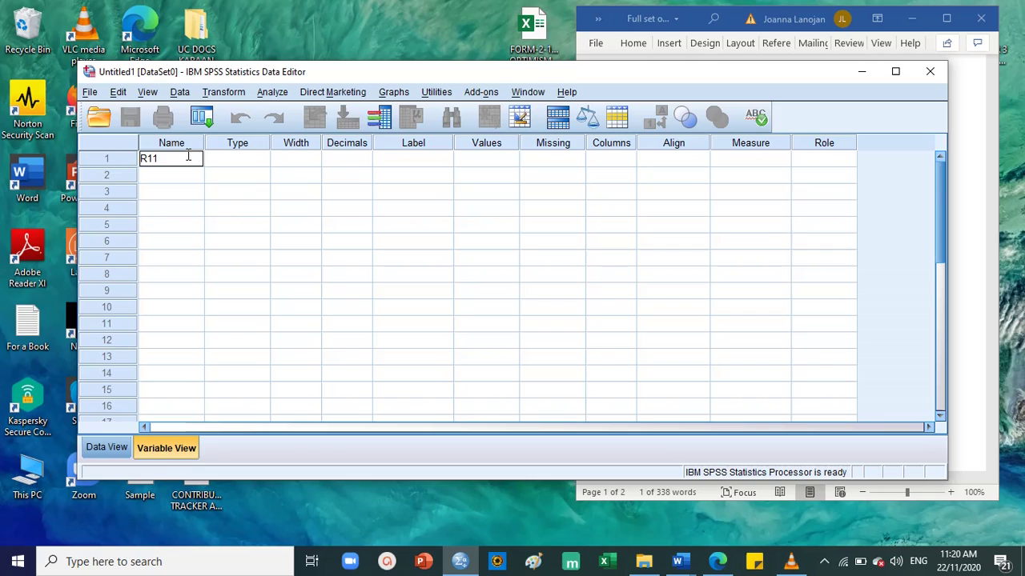
{"action": "key", "text": "Return"}
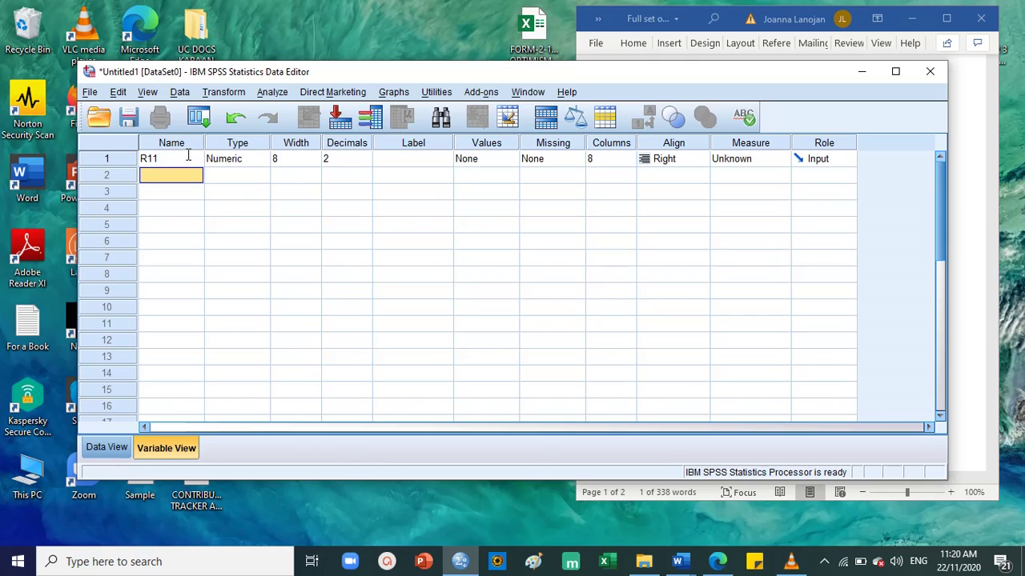
{"action": "left_click", "coordinate": [189, 158]}
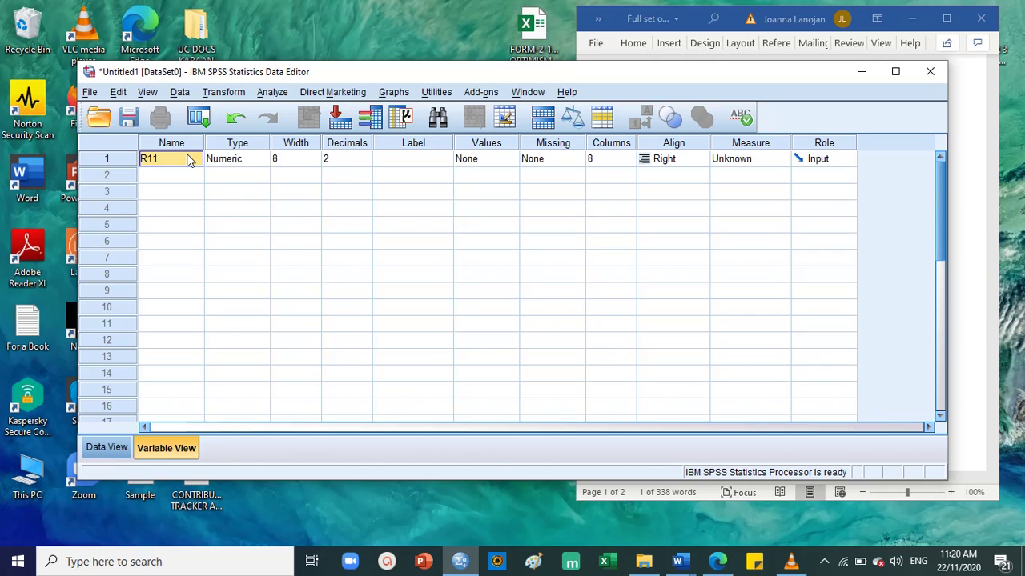
{"action": "type", "text": "RI"}
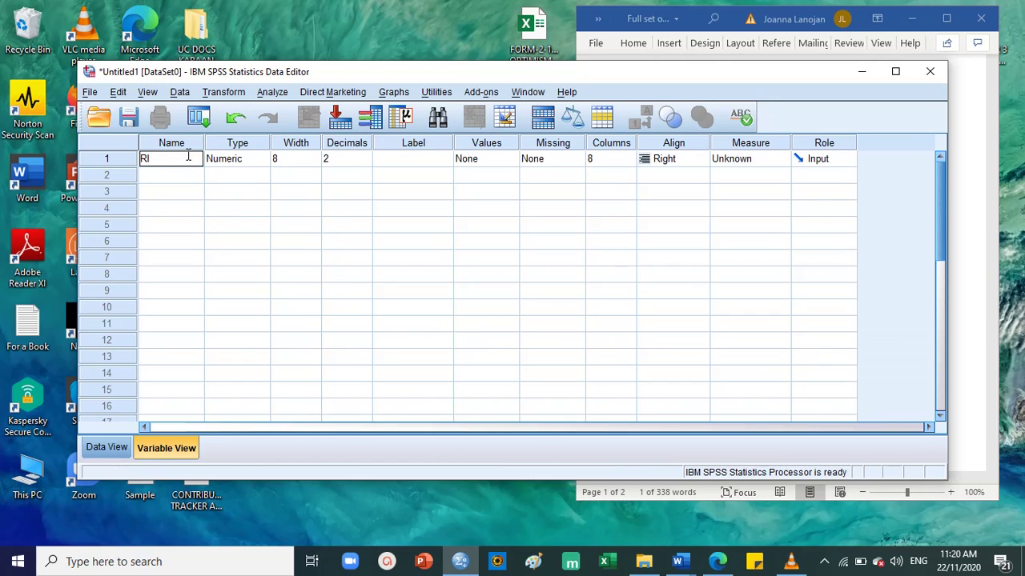
Name the second variable RI2 in Variable View.
{"action": "left_click", "coordinate": [167, 186]}
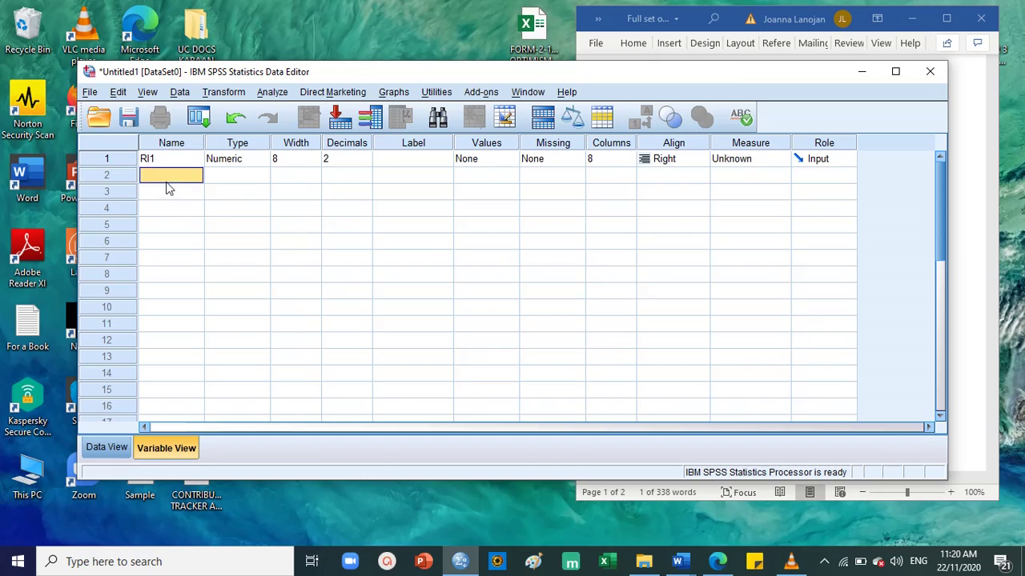
{"action": "type", "text": "RI2"}
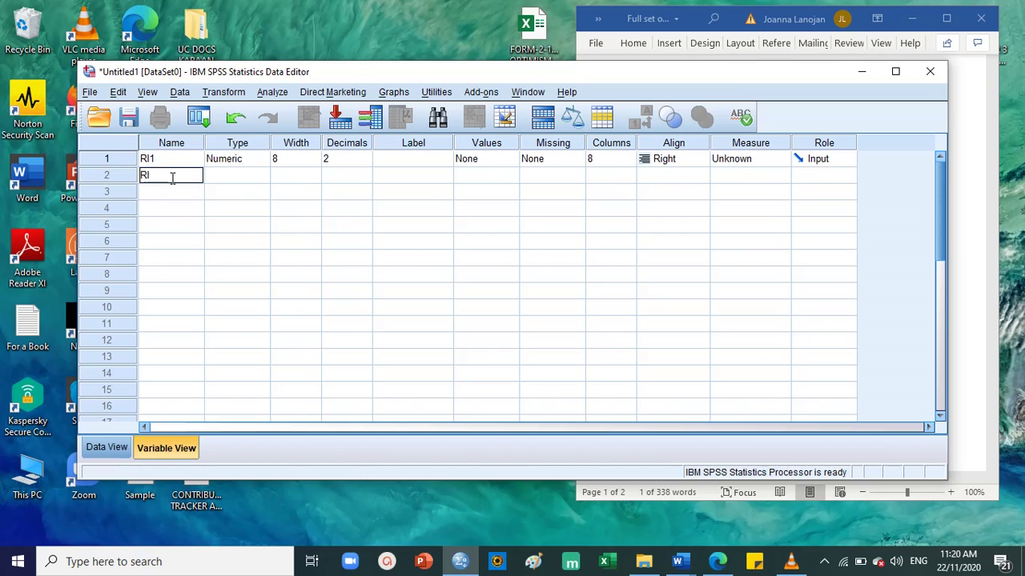
{"action": "key", "text": "Return"}
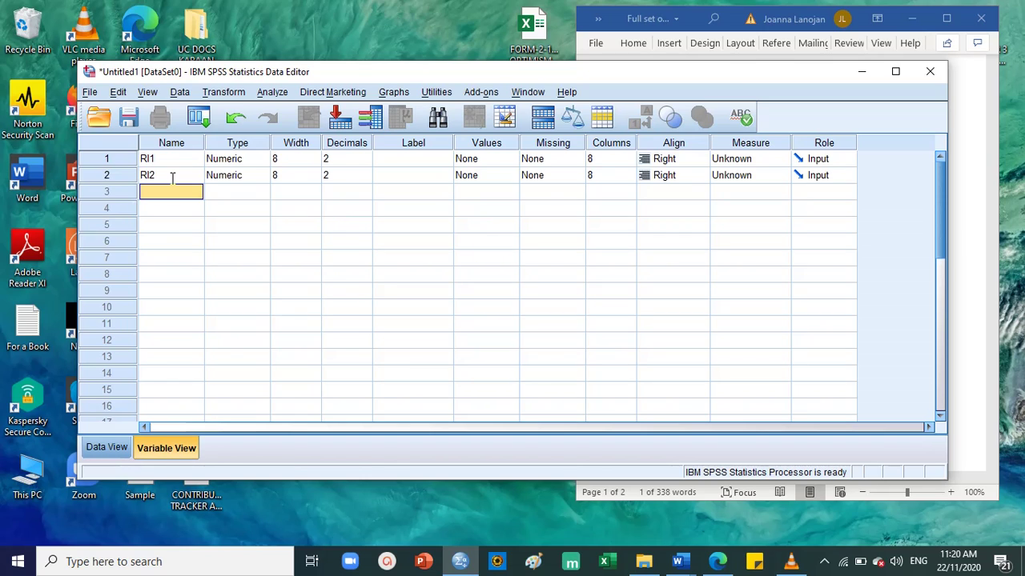
Try to name the third variable with the item wording "OBSTACLES MAKE ME STRONG" and dismiss the warning.
{"action": "left_click", "coordinate": [975, 260]}
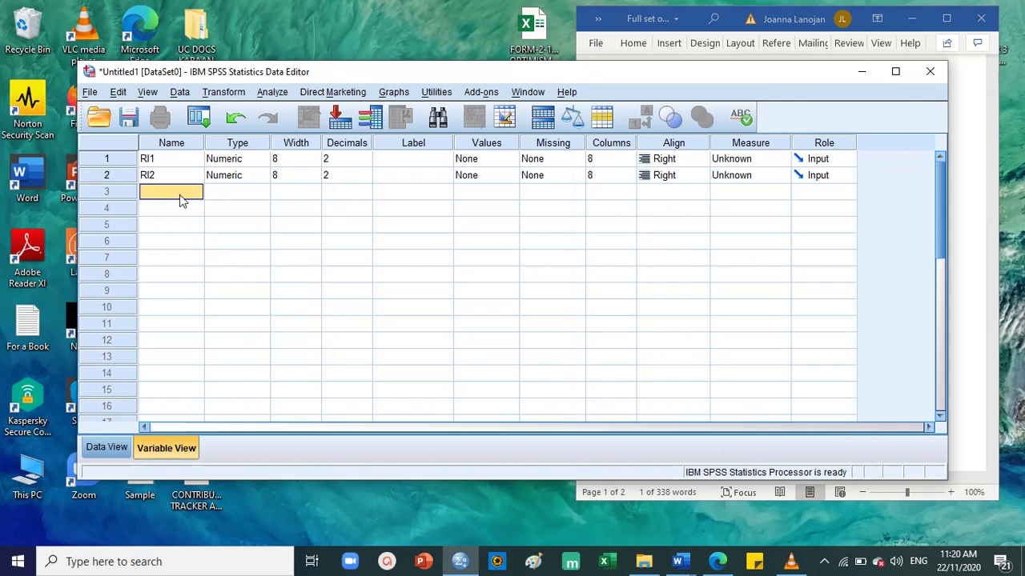
{"action": "type", "text": "OBSTACLES"}
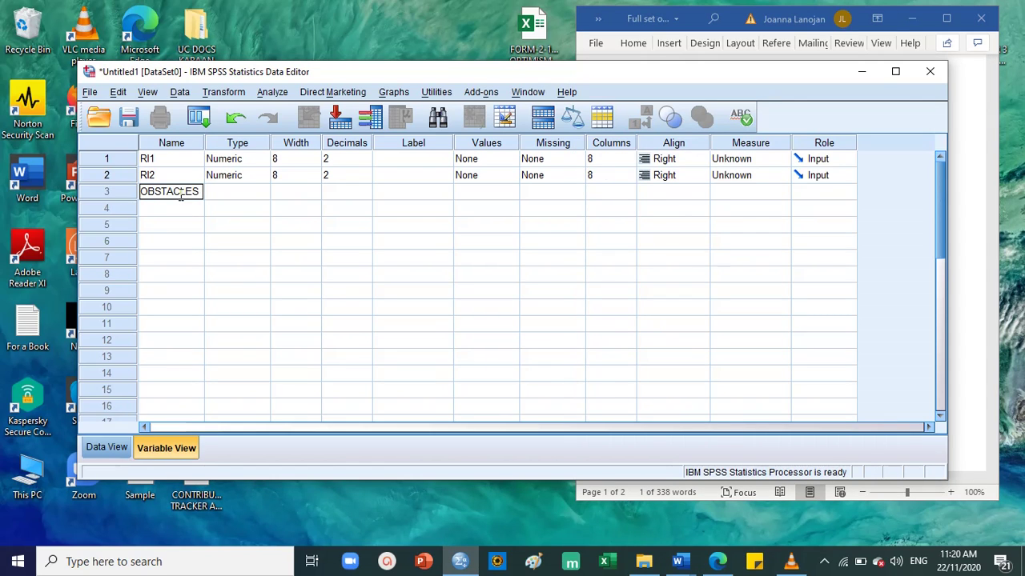
{"action": "type", "text": " MALE"}
{"action": "key", "text": "BackSpace"}
{"action": "key", "text": "BackSpace"}
{"action": "key", "text": "BackSpace"}
{"action": "key", "text": "BackSpace"}
{"action": "key", "text": "BackSpace"}
{"action": "type", "text": "MAKE ME STROGN"}
{"action": "key", "text": "BackSpace"}
{"action": "key", "text": "BackSpace"}
{"action": "type", "text": "NG"}
{"action": "key", "text": "Return"}
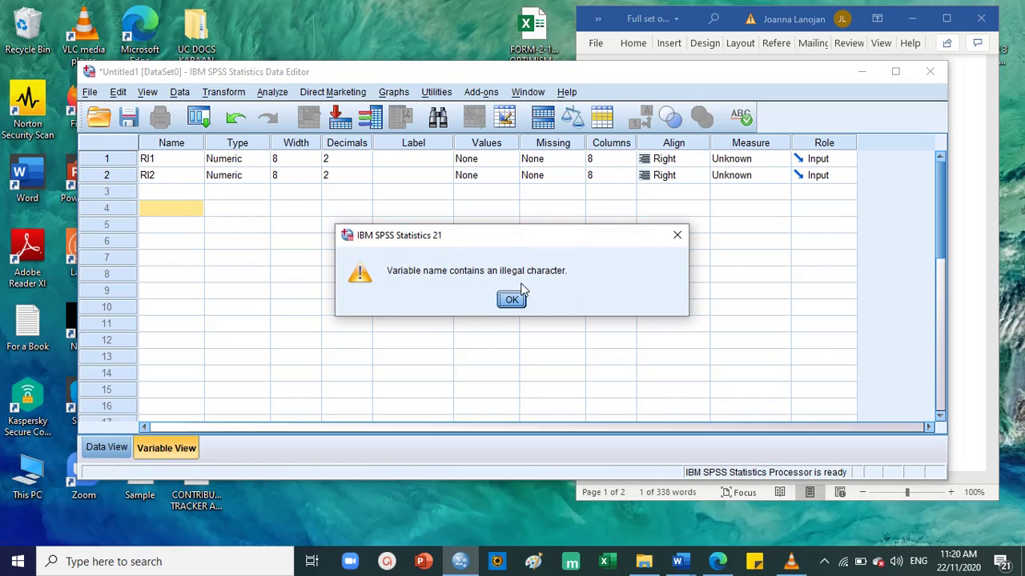
{"action": "left_click", "coordinate": [512, 300]}
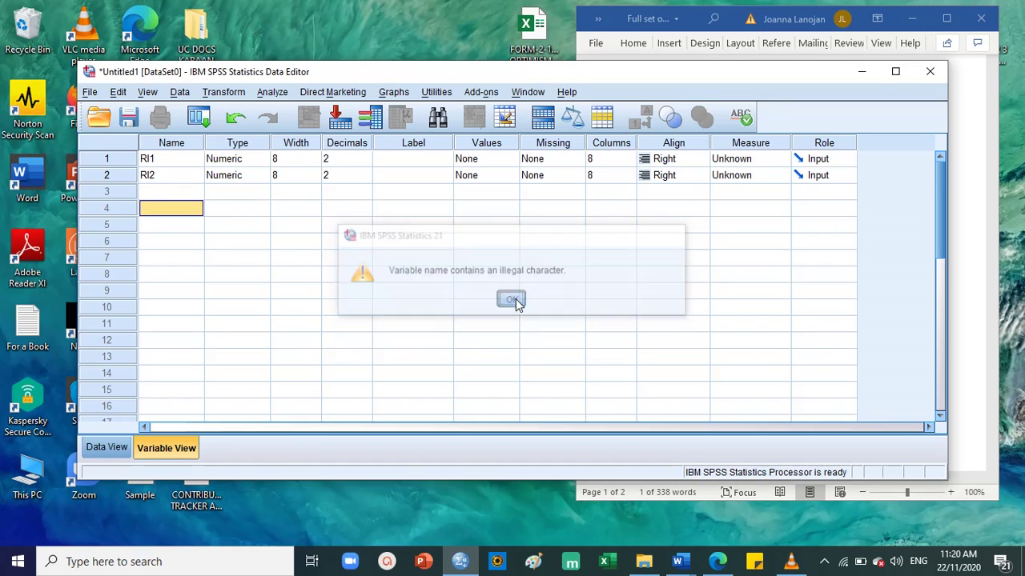
{"action": "left_click", "coordinate": [185, 192]}
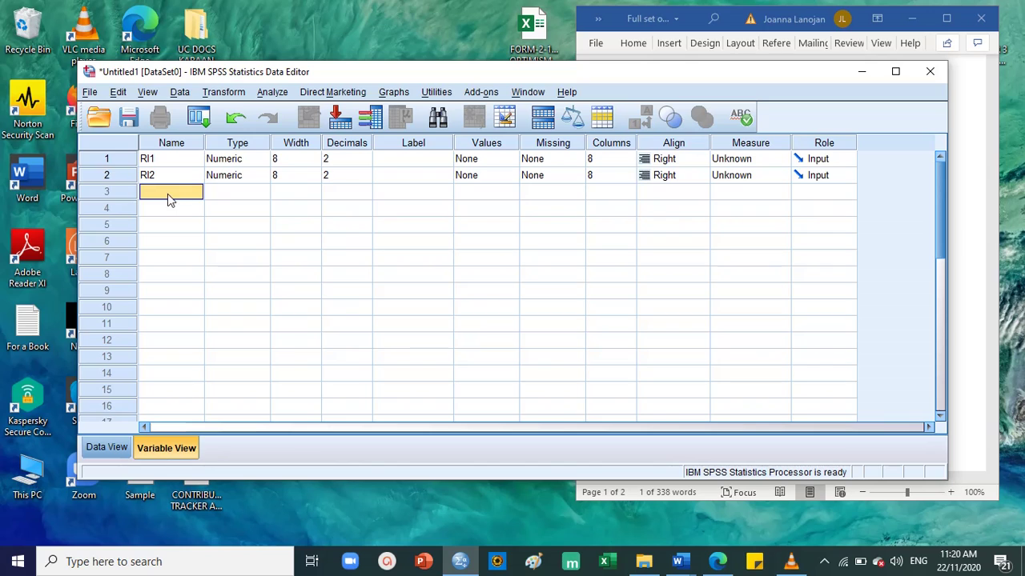
Check item 3's wording in the Word questionnaire and try it as the third variable's name in SPSS, lowercase with underscores, starting obstacles_make_me_.
{"action": "left_click", "coordinate": [978, 147]}
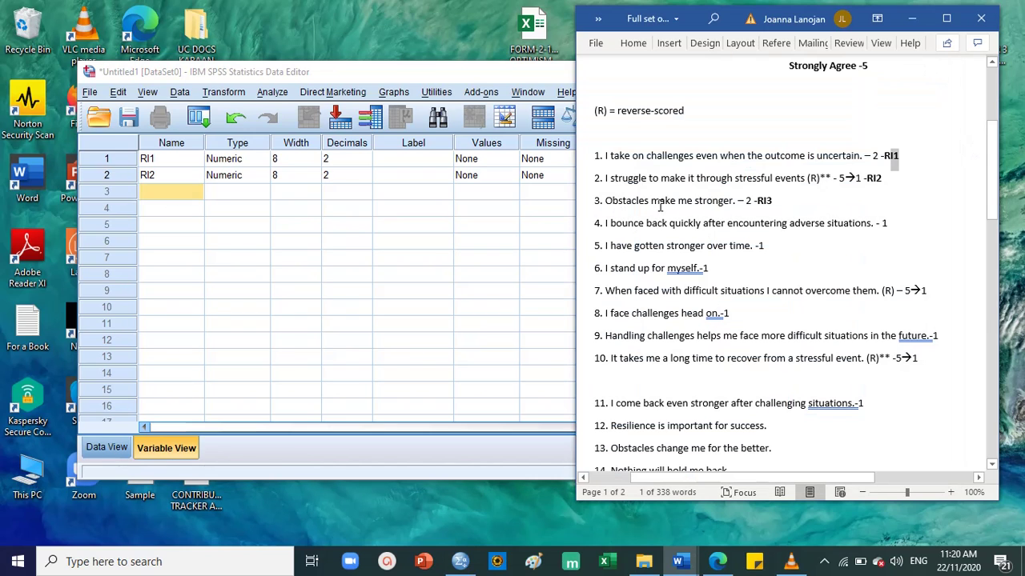
{"action": "left_click_drag", "start_coordinate": [605, 200], "coordinate": [712, 201]}
{"action": "left_click", "coordinate": [196, 195]}
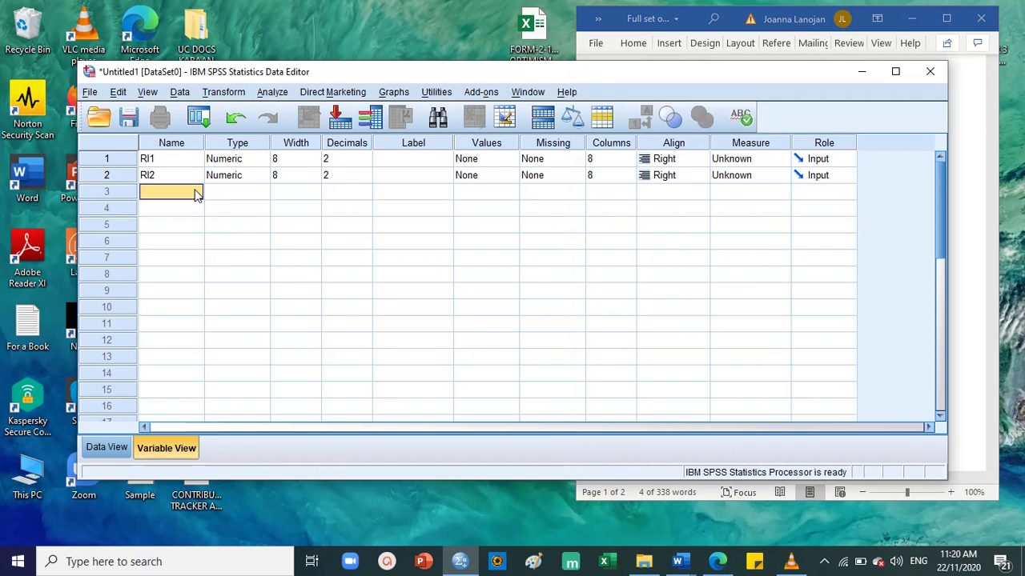
{"action": "key", "text": "Caps_Lock"}
{"action": "type", "text": "obstacl"}
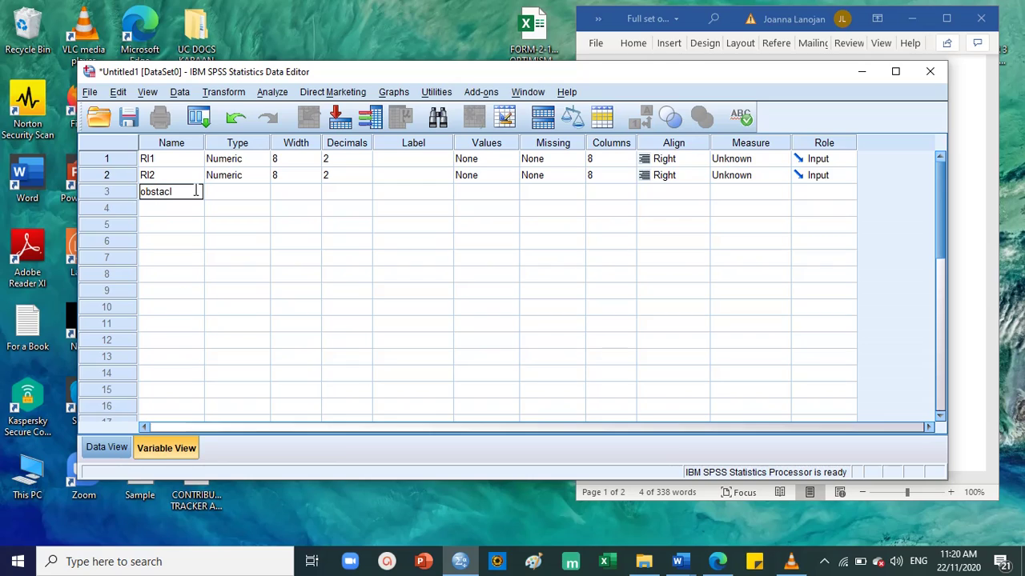
{"action": "type", "text": "es_make_"}
{"action": "type", "text": "me_str"}
{"action": "type", "text": "oger"}
{"action": "left_click", "coordinate": [174, 228]}
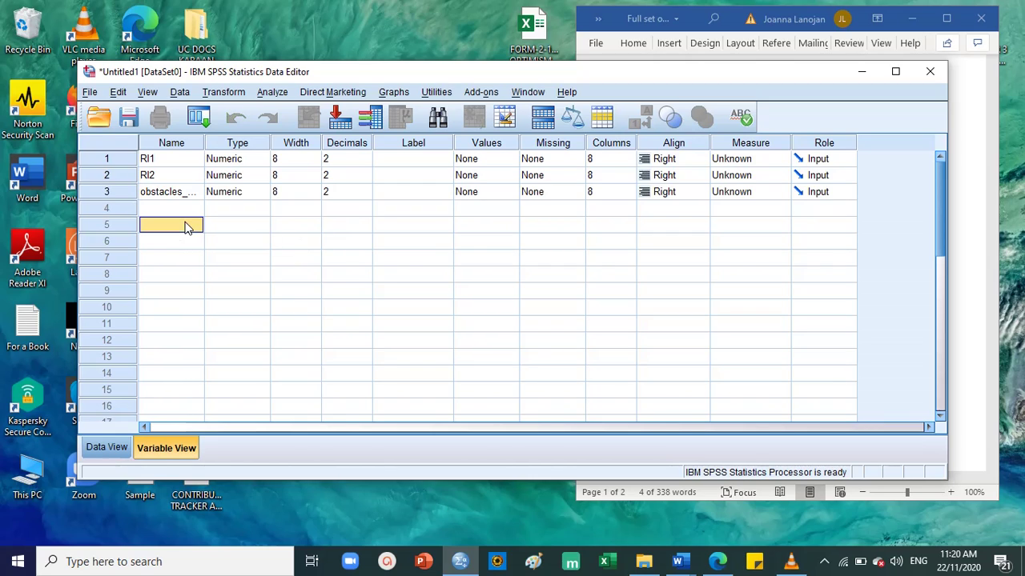
Replace the third variable's name with RI3 in Variable View.
{"action": "left_click", "coordinate": [172, 194]}
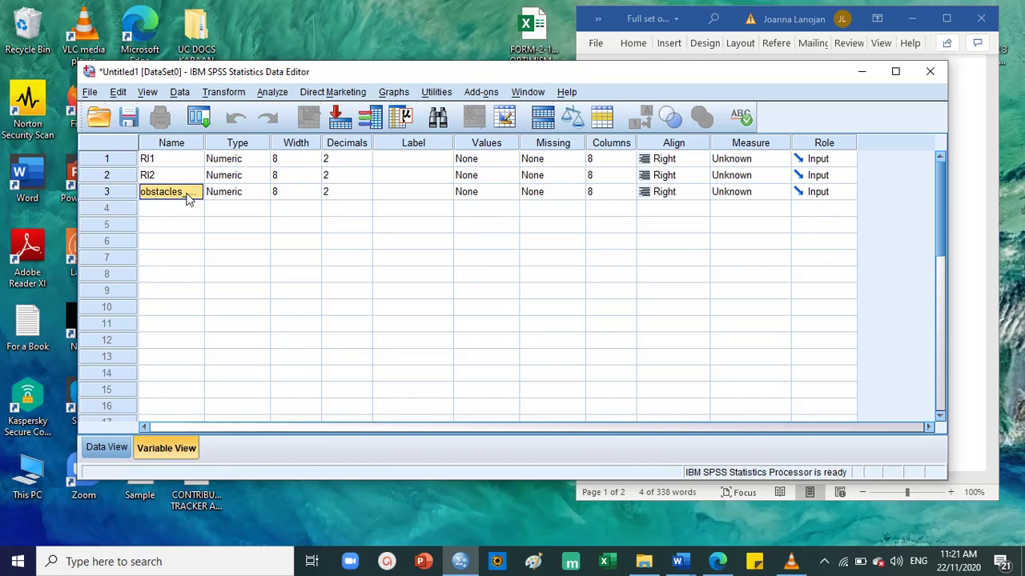
{"action": "left_click", "coordinate": [166, 208]}
{"action": "left_click", "coordinate": [168, 198]}
{"action": "right_click", "coordinate": [168, 197]}
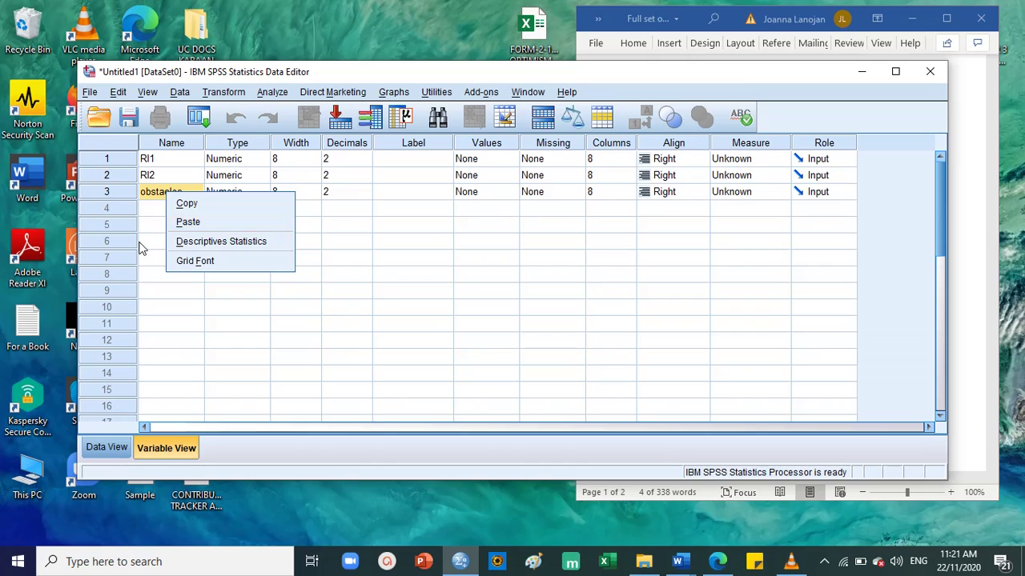
{"action": "left_click", "coordinate": [138, 248]}
{"action": "left_click", "coordinate": [168, 198]}
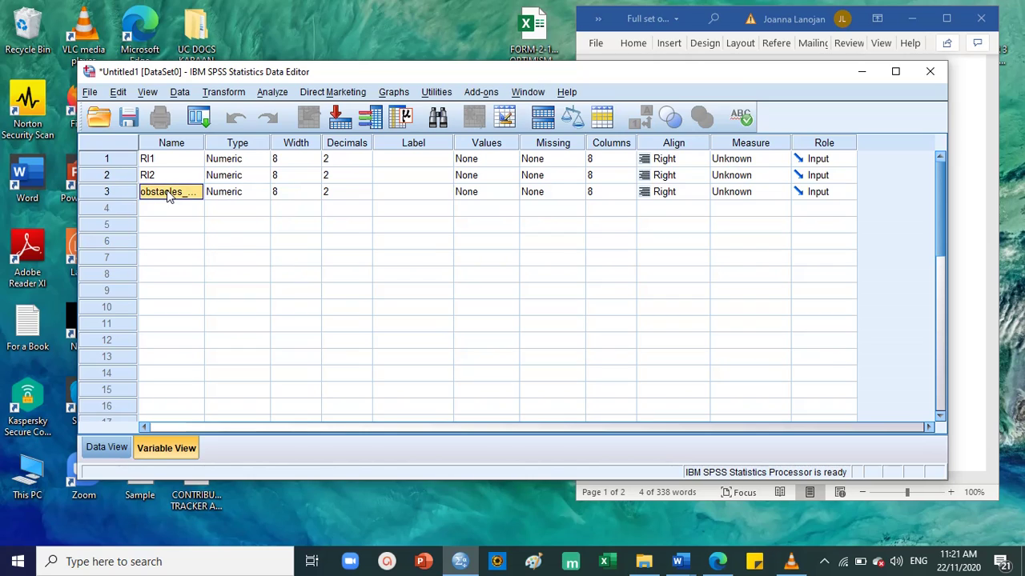
{"action": "key", "text": "BackSpace"}
{"action": "key", "text": "Caps_Lock"}
{"action": "type", "text": "R"}
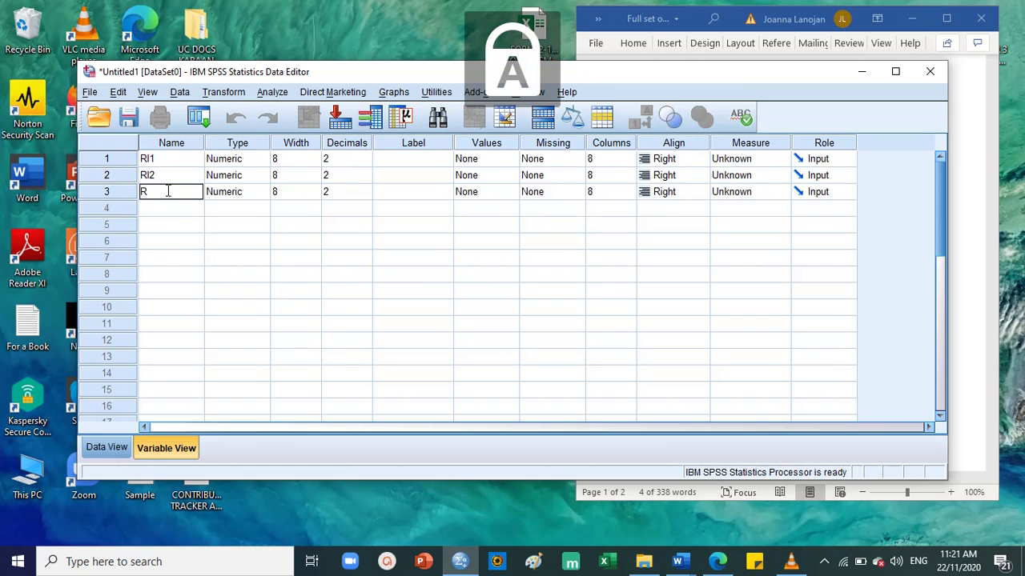
{"action": "type", "text": "I3"}
{"action": "left_click", "coordinate": [144, 214]}
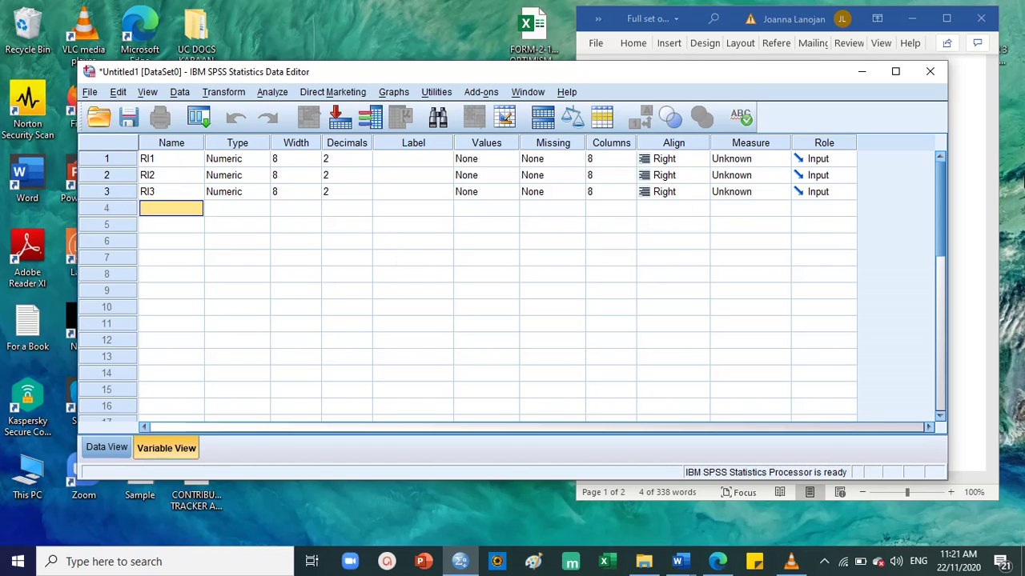
Switch to the Word questionnaire and examine the "Resilience Items - RI" heading and the codes of items 1 and 2.
{"action": "left_click", "coordinate": [957, 183]}
{"action": "left_click", "coordinate": [751, 187]}
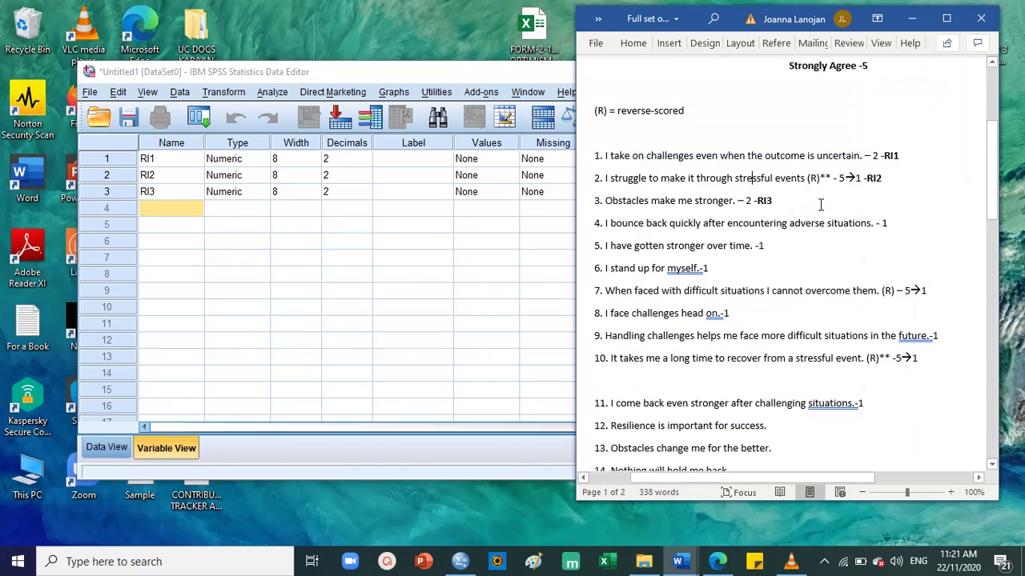
{"action": "left_click_drag", "start_coordinate": [919, 155], "coordinate": [557, 157]}
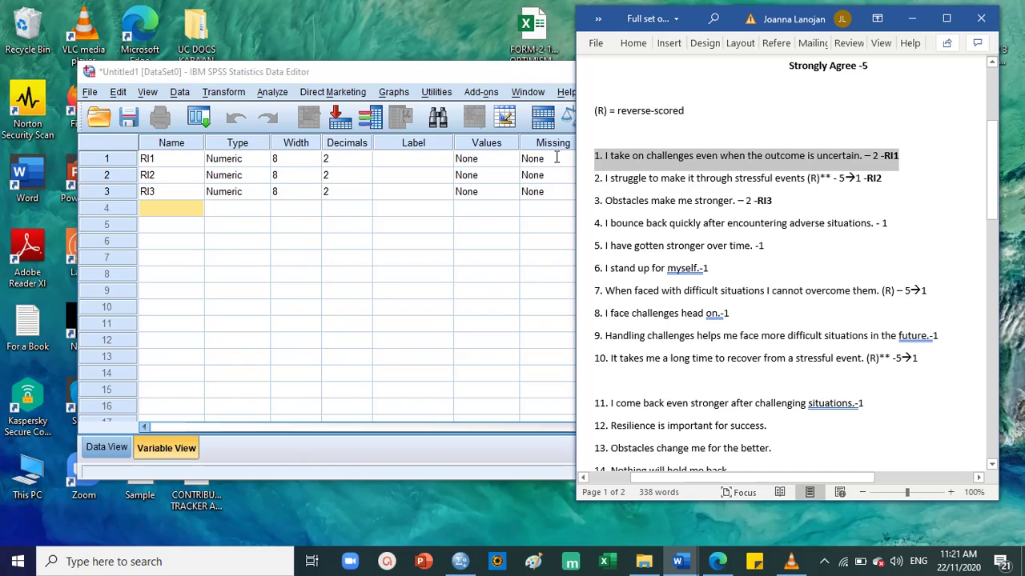
{"action": "scroll", "coordinate": [658, 132], "scroll_direction": "up", "scroll_amount": 2}
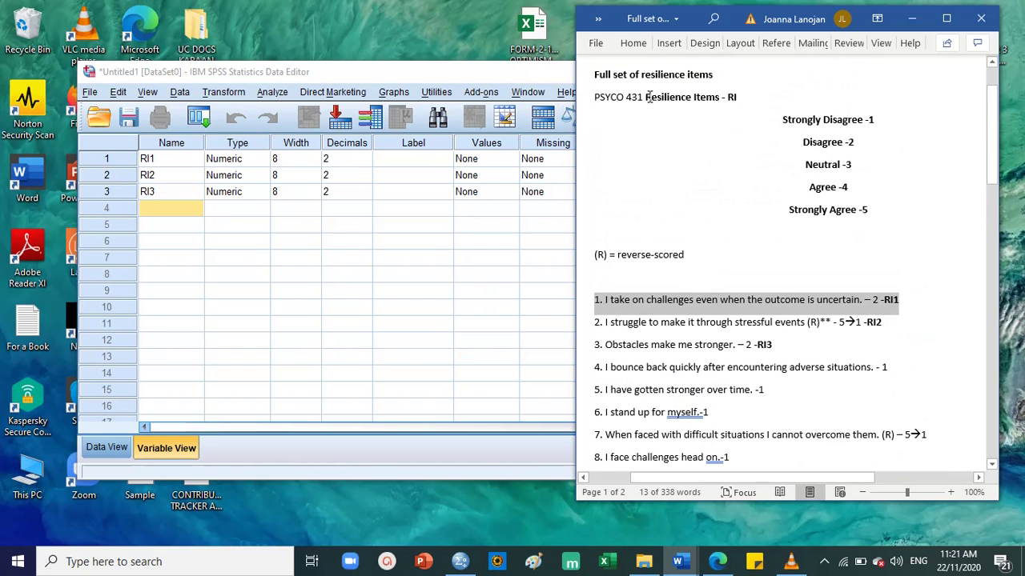
{"action": "left_click_drag", "start_coordinate": [648, 97], "coordinate": [731, 102]}
{"action": "scroll", "coordinate": [827, 236], "scroll_direction": "down", "scroll_amount": 2}
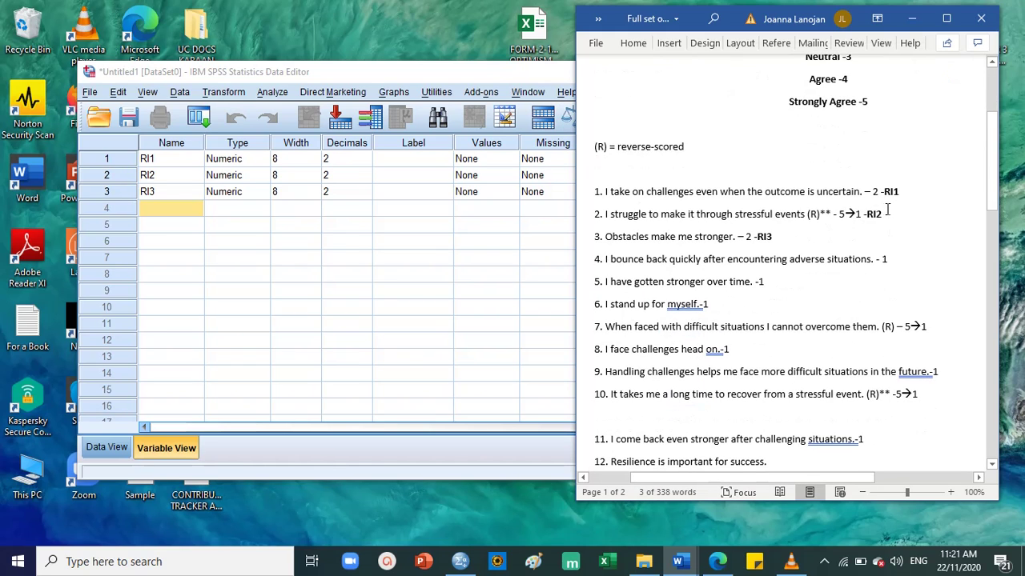
{"action": "left_click_drag", "start_coordinate": [887, 210], "coordinate": [594, 214]}
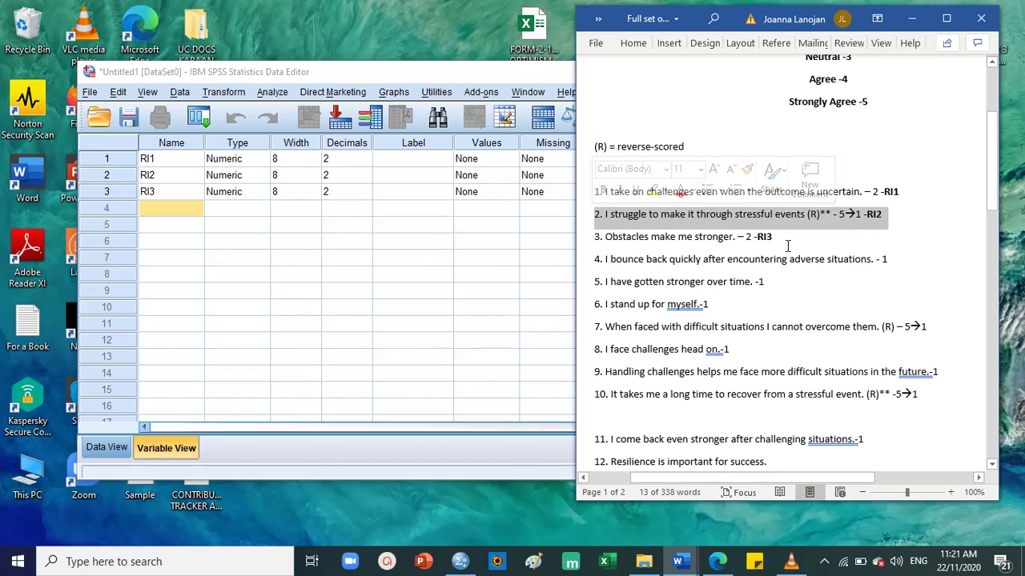
{"action": "scroll", "coordinate": [788, 245], "scroll_direction": "down", "scroll_amount": 1}
Switch to SPSS and name the variables in rows 4 to 10 consecutively from RI4 to RI10.
{"action": "left_click", "coordinate": [179, 208]}
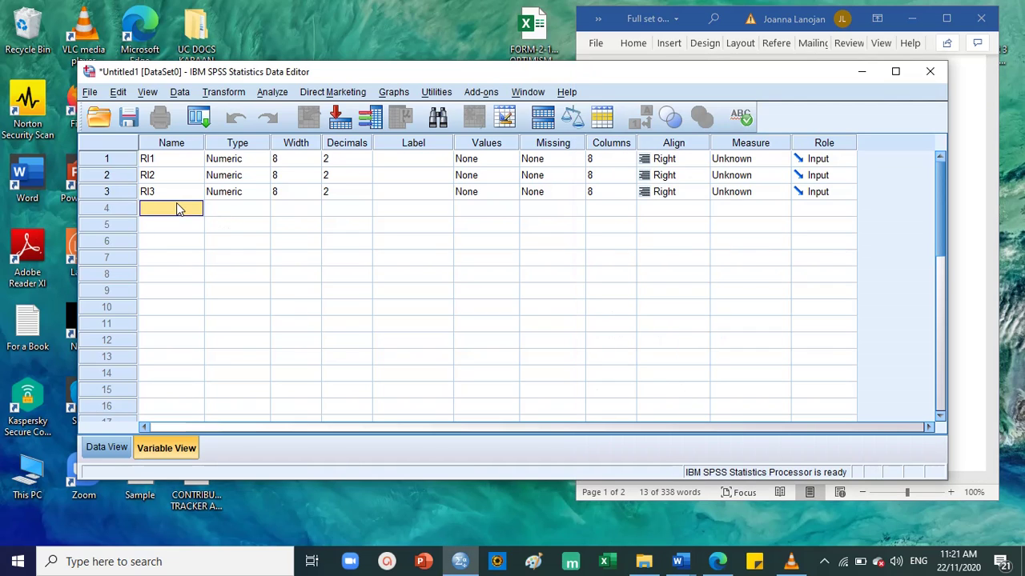
{"action": "type", "text": "RI"}
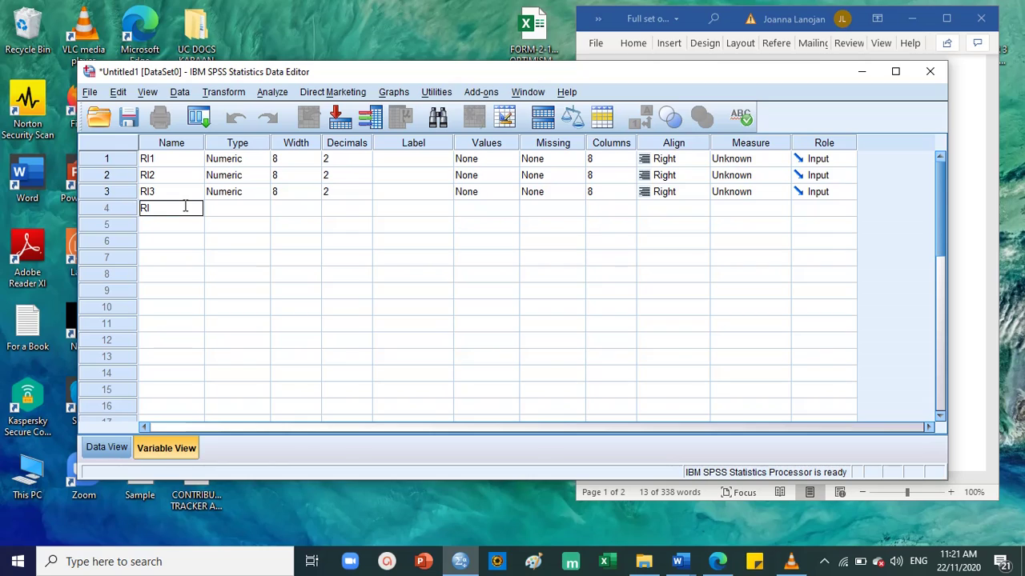
{"action": "type", "text": "4"}
{"action": "key", "text": "Return"}
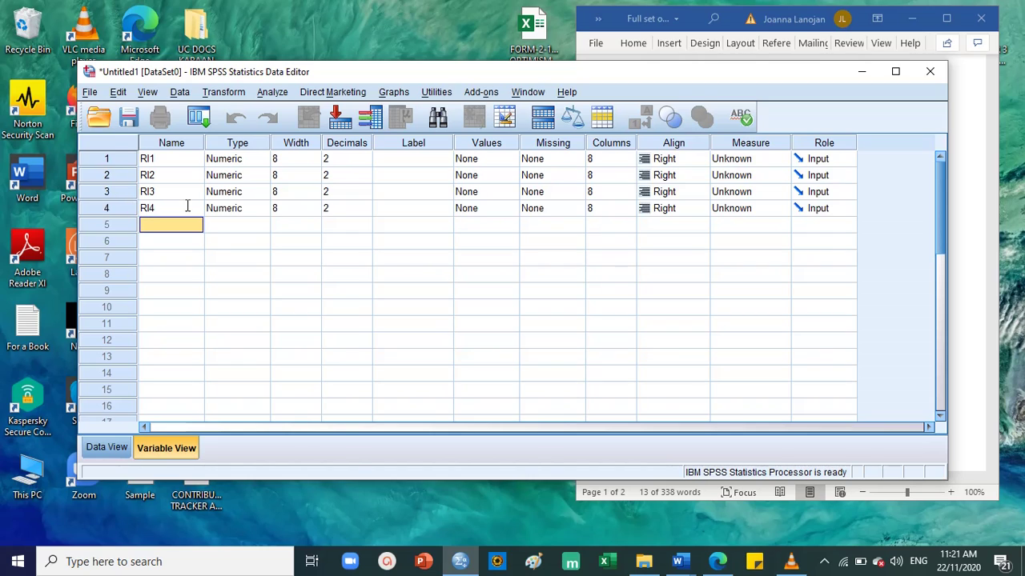
{"action": "type", "text": "RI5"}
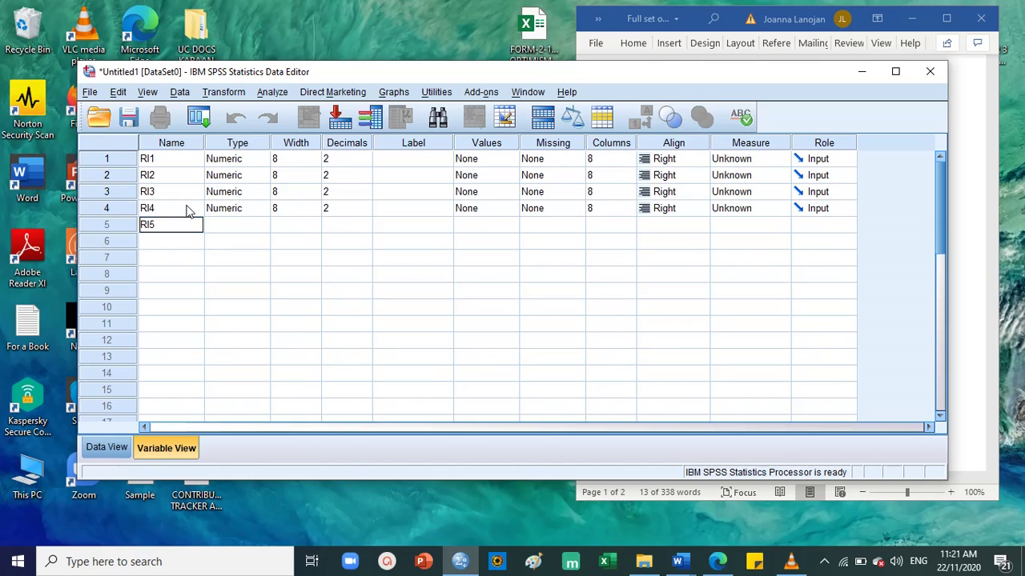
{"action": "key", "text": "Return"}
{"action": "type", "text": "RI6"}
{"action": "key", "text": "Return"}
{"action": "type", "text": "RI7"}
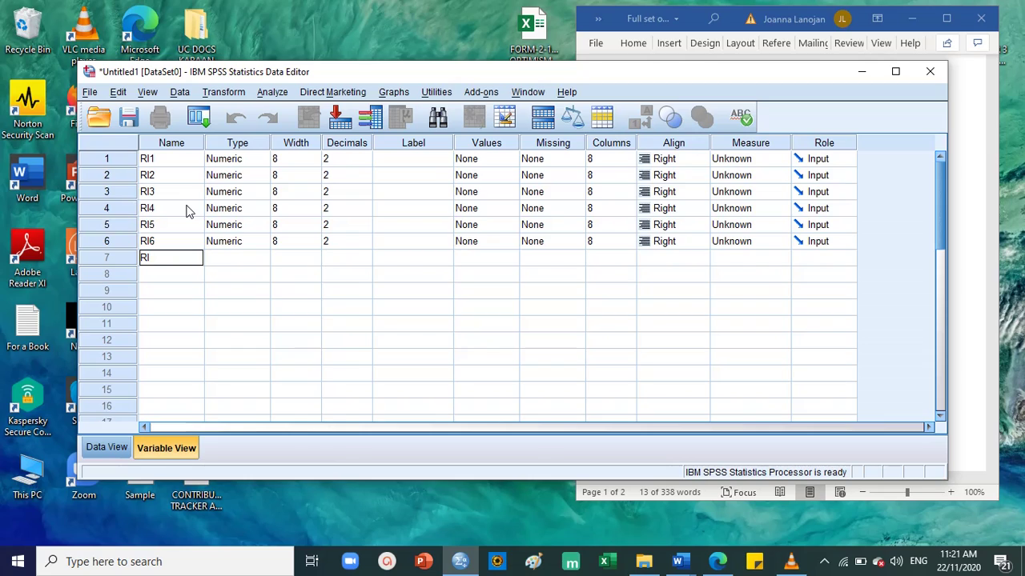
{"action": "key", "text": "Return"}
{"action": "type", "text": "RI8"}
{"action": "key", "text": "Return"}
{"action": "type", "text": "R"}
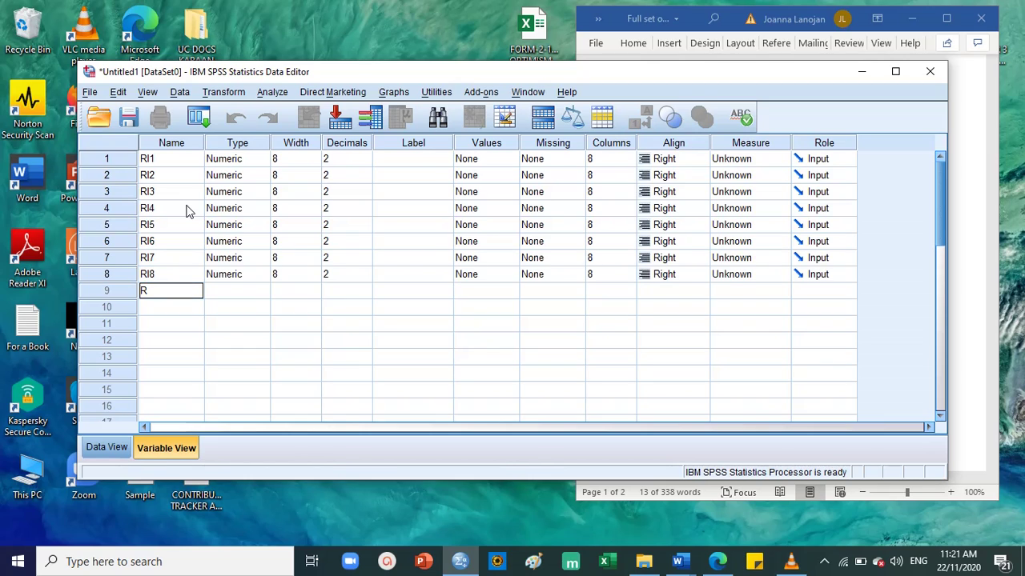
{"action": "type", "text": "I9"}
{"action": "key", "text": "Return"}
{"action": "type", "text": "RI1"}
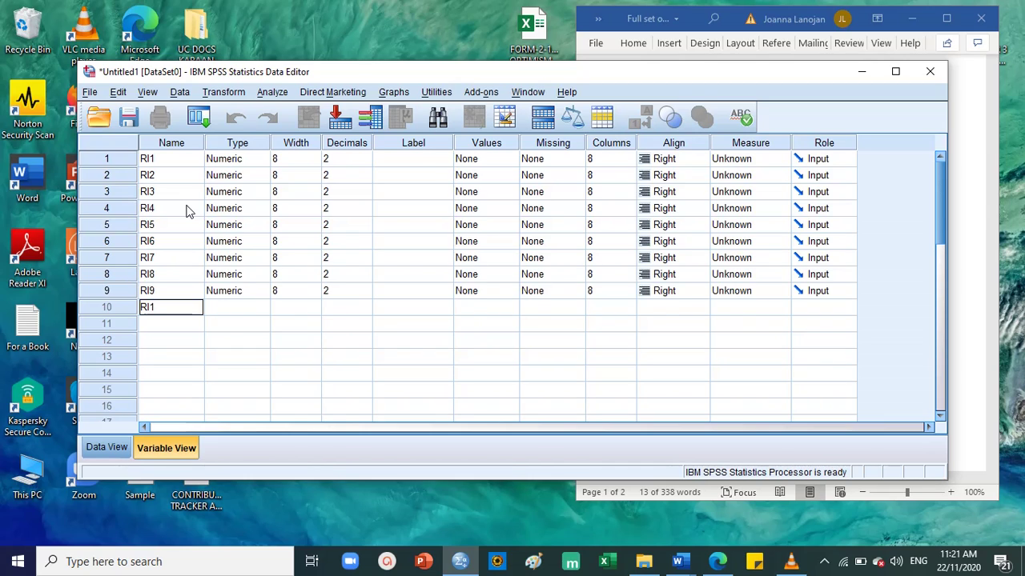
{"action": "type", "text": "0"}
{"action": "key", "text": "Return"}
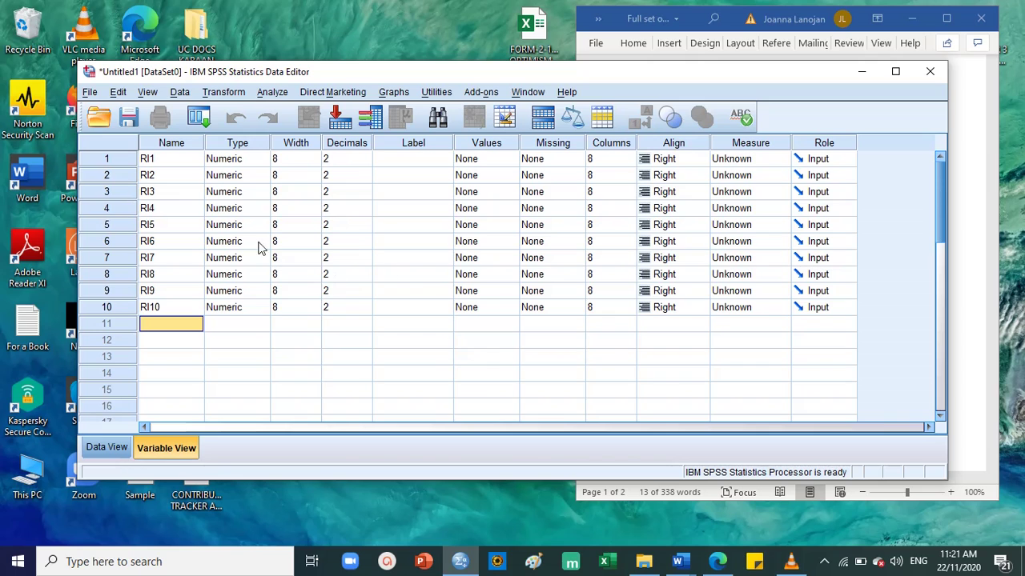
Examine the Word questionnaire from its heading to item 36 and find the matching row 36 in SPSS Variable View.
{"action": "left_click", "coordinate": [988, 143]}
{"action": "scroll", "coordinate": [718, 170], "scroll_direction": "up", "scroll_amount": 5}
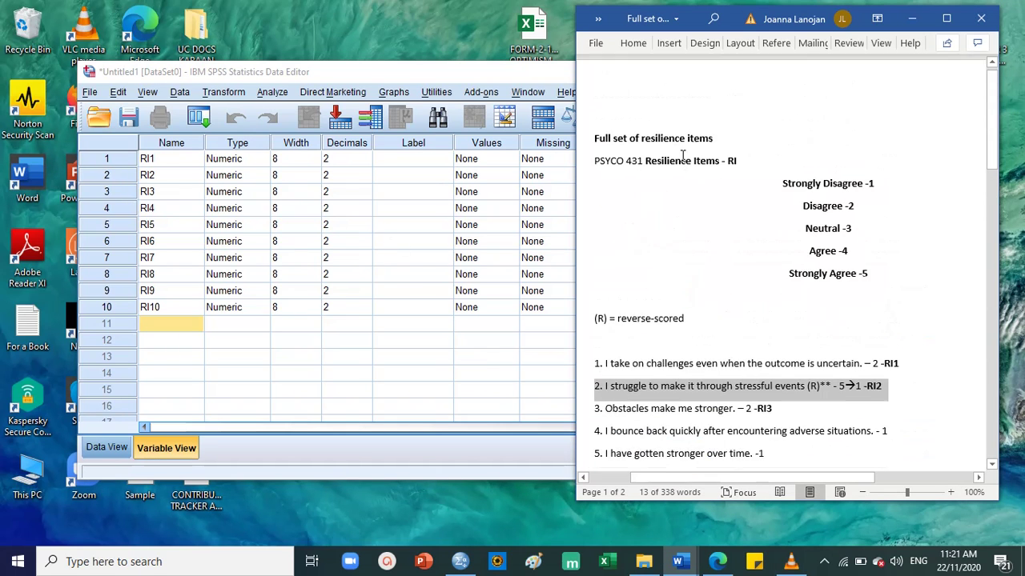
{"action": "triple_click", "coordinate": [726, 151]}
{"action": "scroll", "coordinate": [760, 160], "scroll_direction": "down", "scroll_amount": 15}
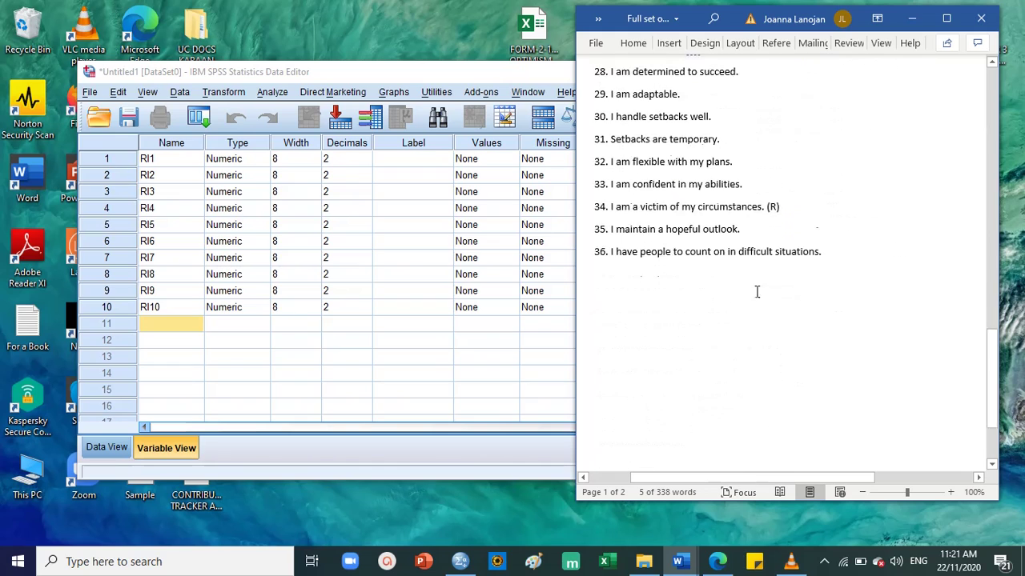
{"action": "left_click_drag", "start_coordinate": [864, 221], "coordinate": [594, 222]}
{"action": "scroll", "coordinate": [707, 233], "scroll_direction": "up", "scroll_amount": 2}
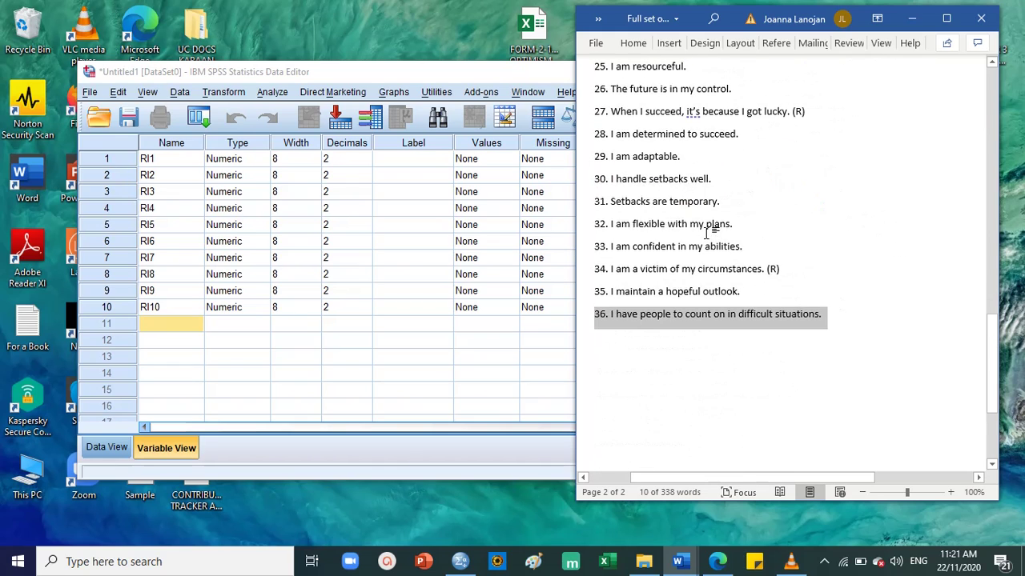
{"action": "left_click", "coordinate": [164, 330]}
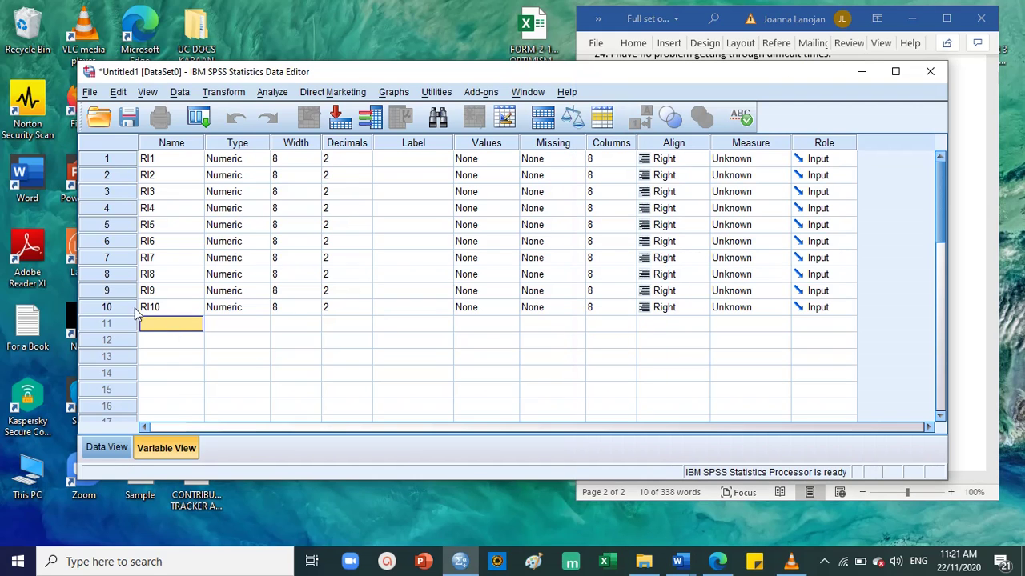
{"action": "scroll", "coordinate": [191, 371], "scroll_direction": "down", "scroll_amount": 9}
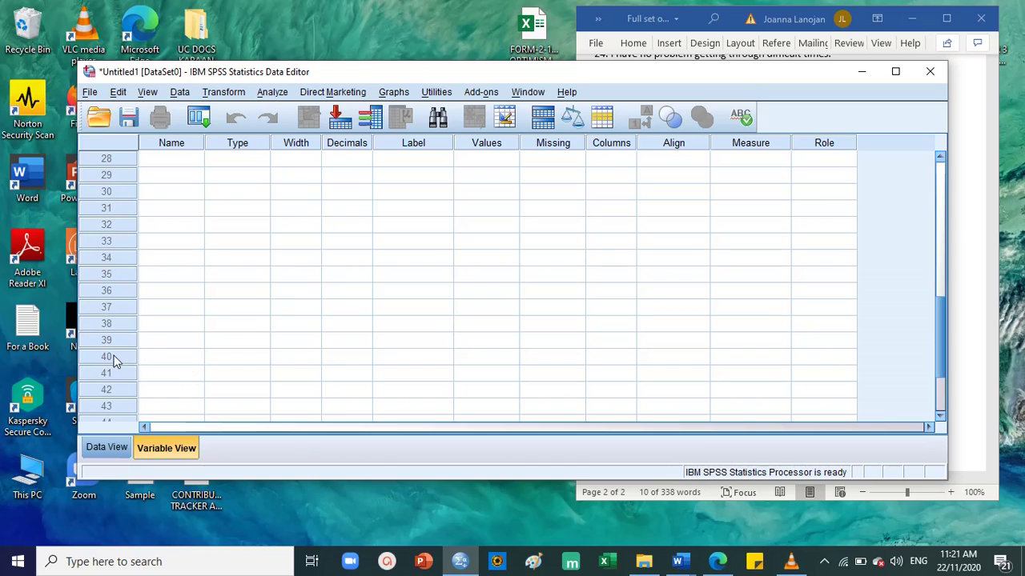
{"action": "left_click", "coordinate": [107, 292]}
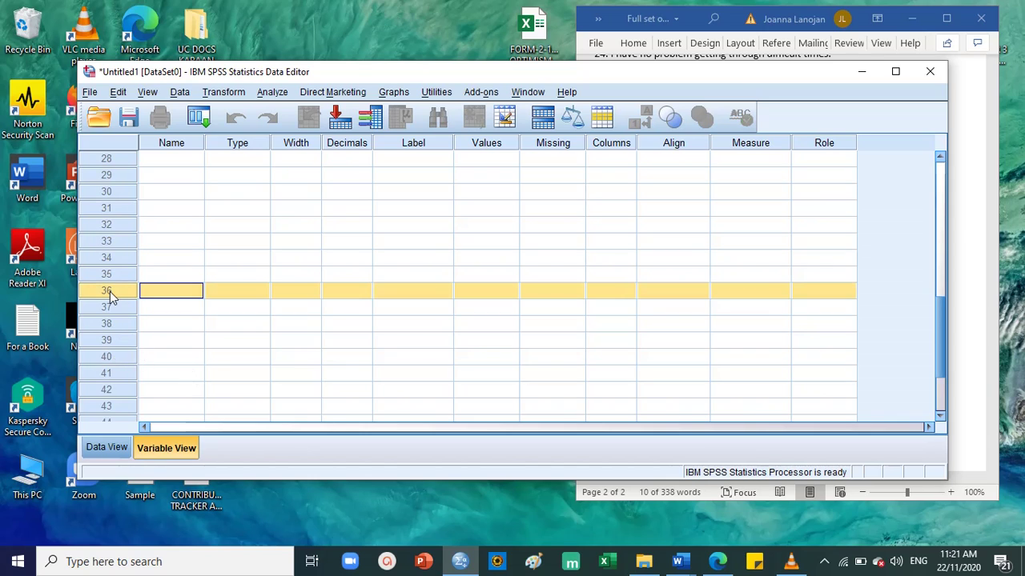
{"action": "scroll", "coordinate": [120, 293], "scroll_direction": "up", "scroll_amount": 9}
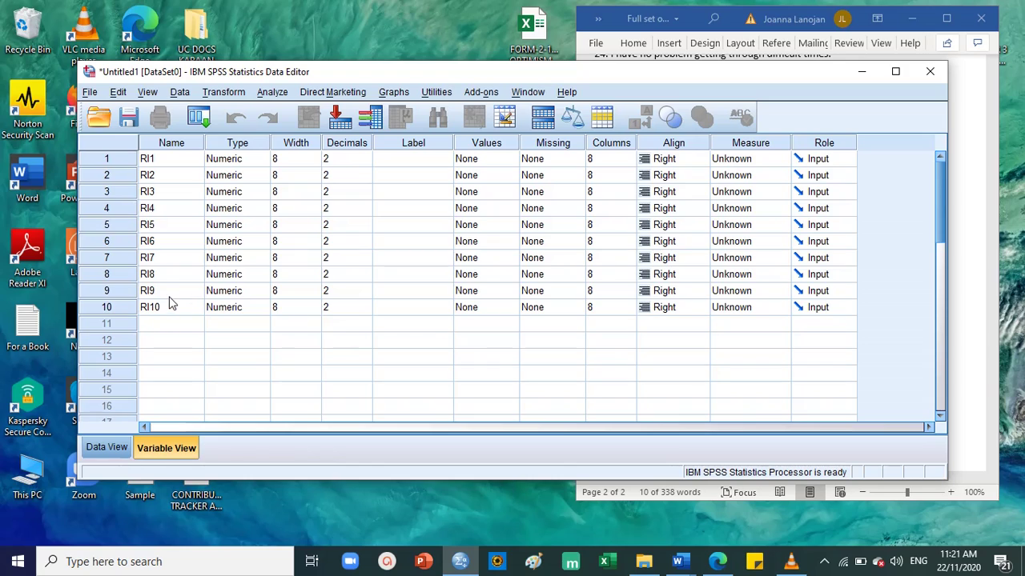
Review the named variables in Variable View, from row 10 back to the first four names.
{"action": "left_click", "coordinate": [118, 311]}
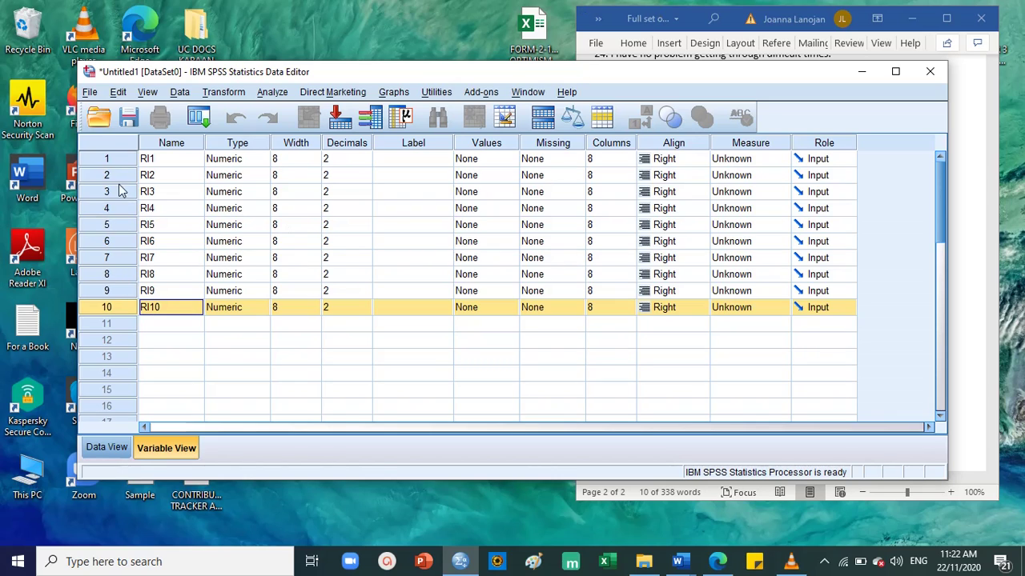
{"action": "left_click", "coordinate": [146, 160]}
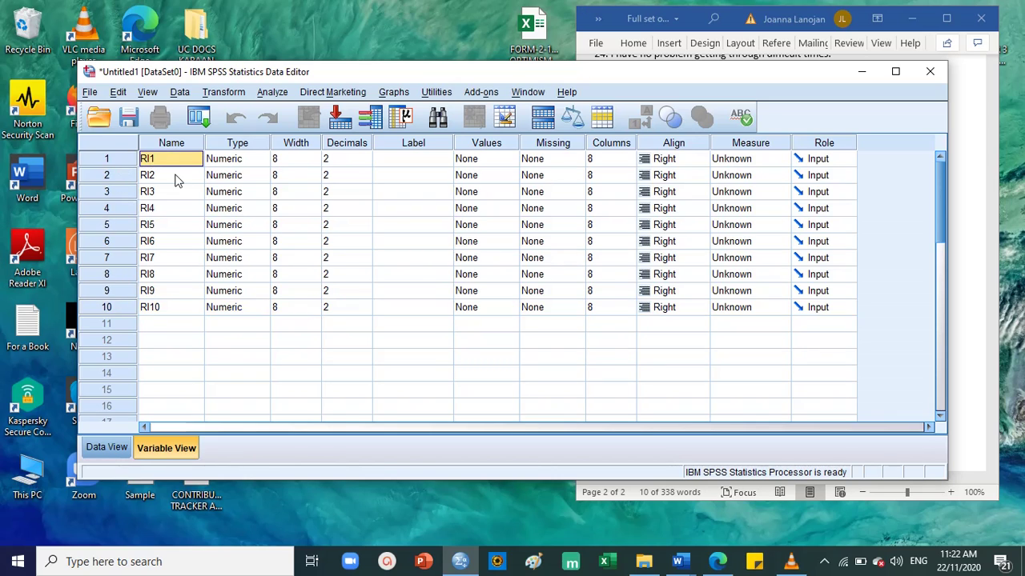
{"action": "left_click", "coordinate": [172, 177]}
{"action": "left_click", "coordinate": [166, 176]}
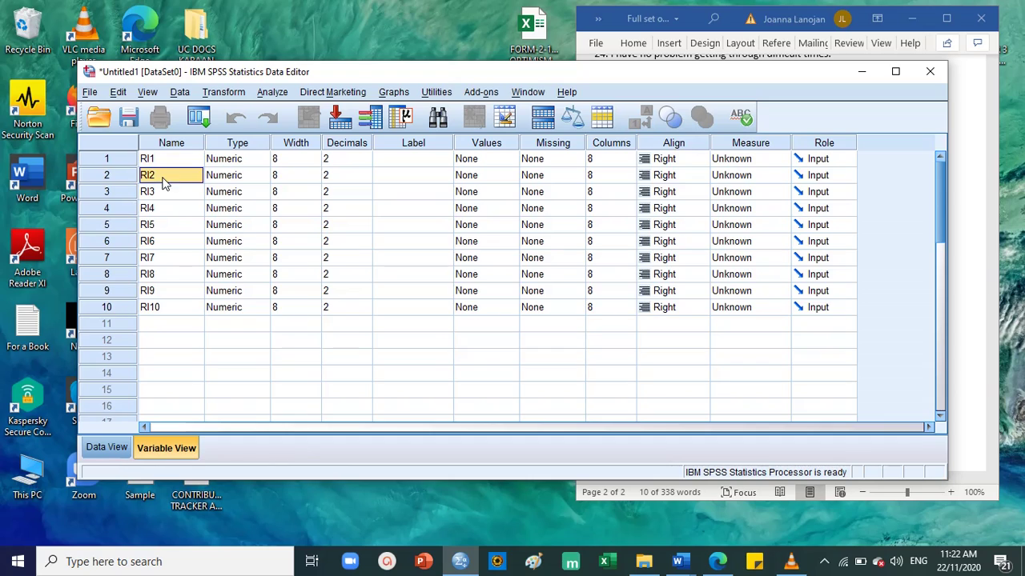
{"action": "left_click", "coordinate": [168, 165]}
{"action": "left_click", "coordinate": [170, 176]}
{"action": "left_click", "coordinate": [164, 192]}
{"action": "left_click", "coordinate": [164, 204]}
{"action": "left_click", "coordinate": [168, 164]}
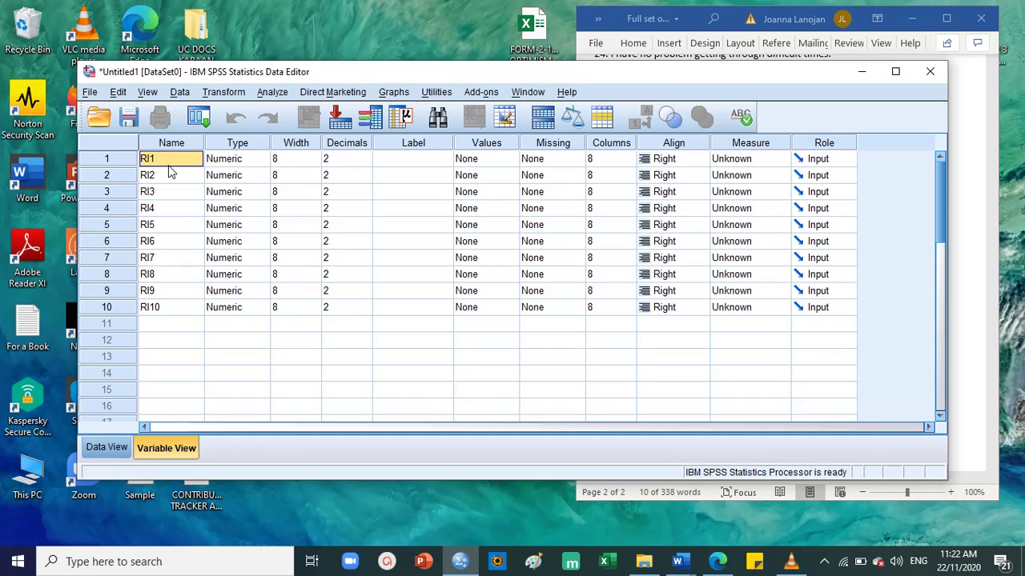
{"action": "left_click", "coordinate": [164, 180]}
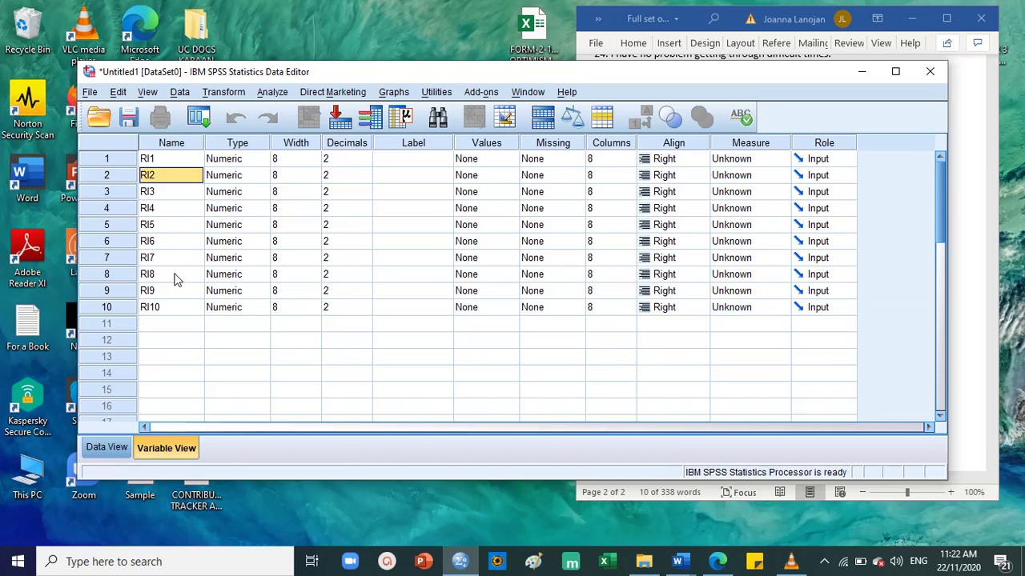
Check the Word questionnaire, then return to SPSS and name the variable in row 11 Academic_Performance.
{"action": "left_click", "coordinate": [973, 305]}
{"action": "scroll", "coordinate": [807, 323], "scroll_direction": "up", "scroll_amount": 5}
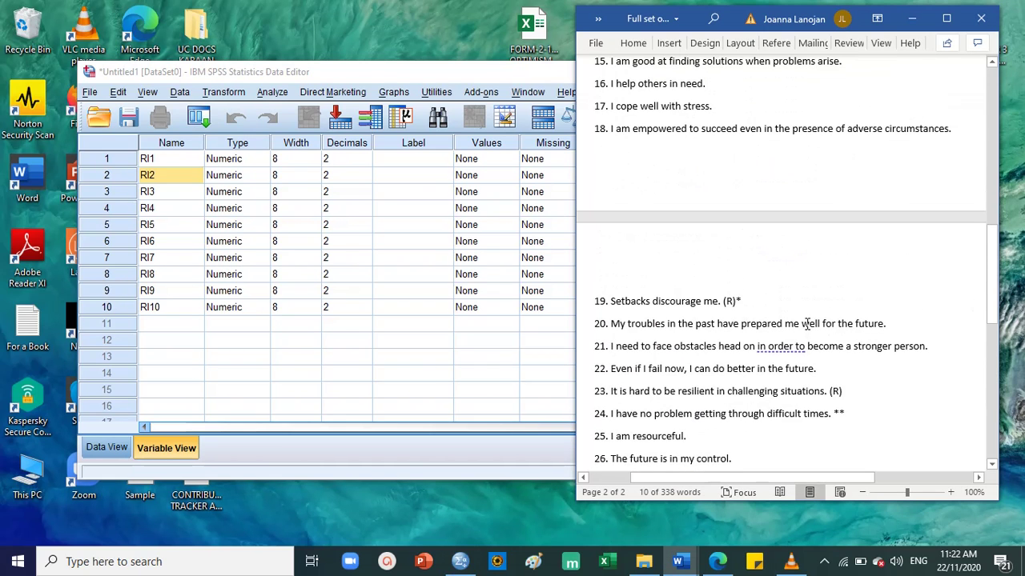
{"action": "left_click", "coordinate": [188, 329]}
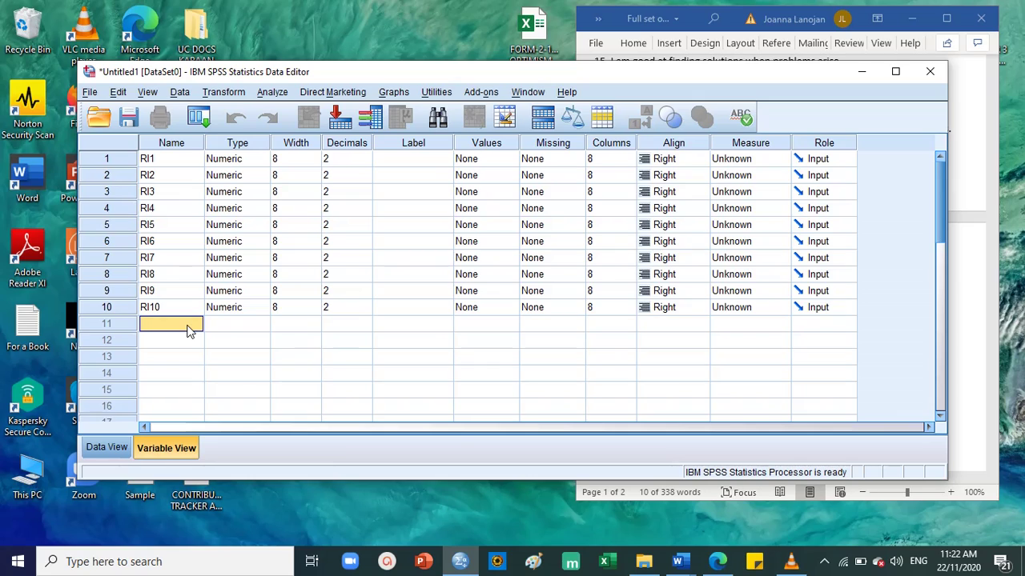
{"action": "type", "text": "A"}
{"action": "key", "text": "Caps_Lock"}
{"action": "type", "text": "cademic"}
{"action": "type", "text": "_Performance"}
{"action": "left_click", "coordinate": [198, 342]}
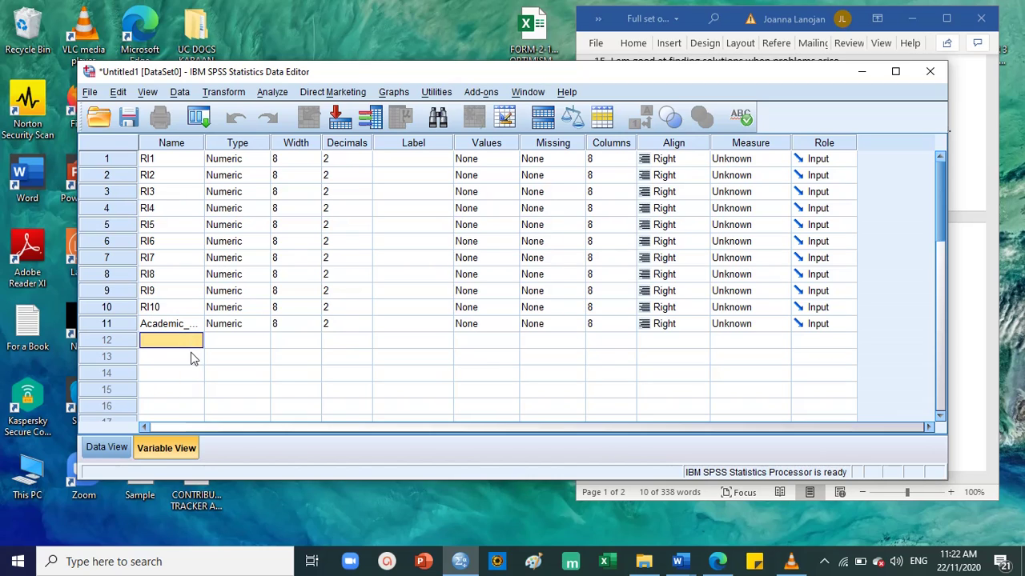
Review the variable names in Variable View, covering RI1 to RI10 and the academic performance variable.
{"action": "left_click", "coordinate": [112, 165]}
{"action": "left_click", "coordinate": [168, 163]}
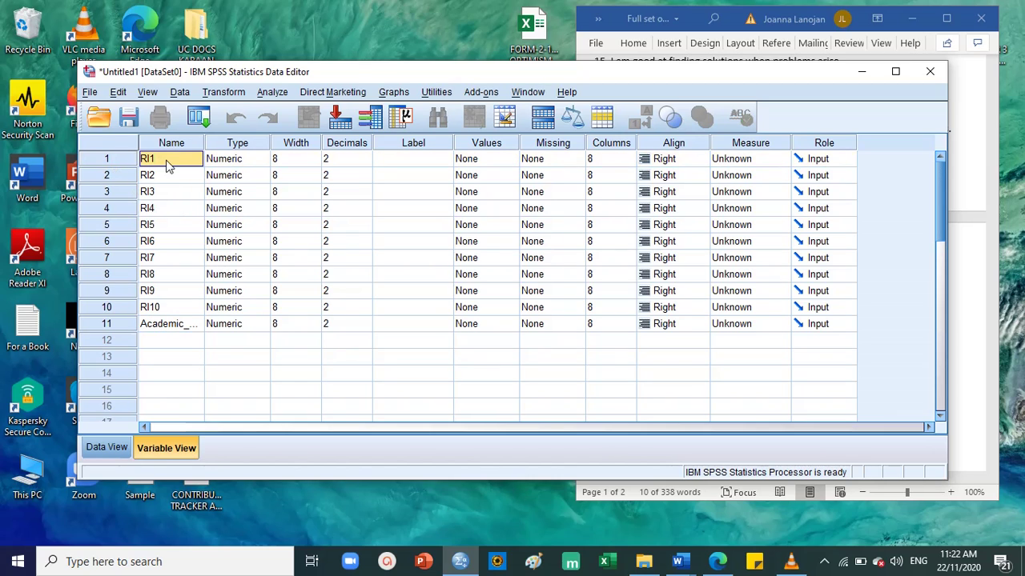
{"action": "left_click_drag", "start_coordinate": [169, 163], "coordinate": [160, 309]}
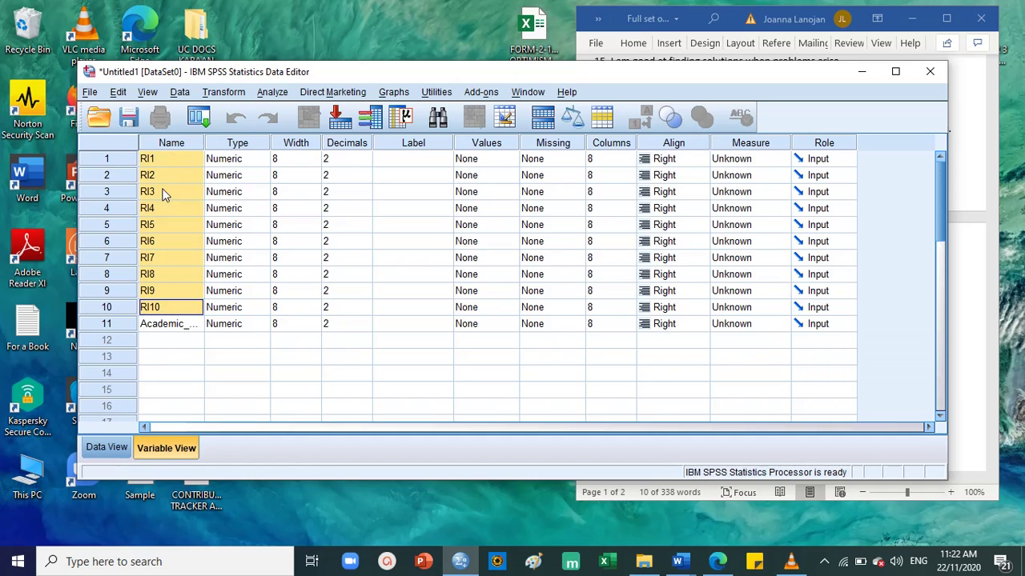
{"action": "left_click", "coordinate": [152, 325]}
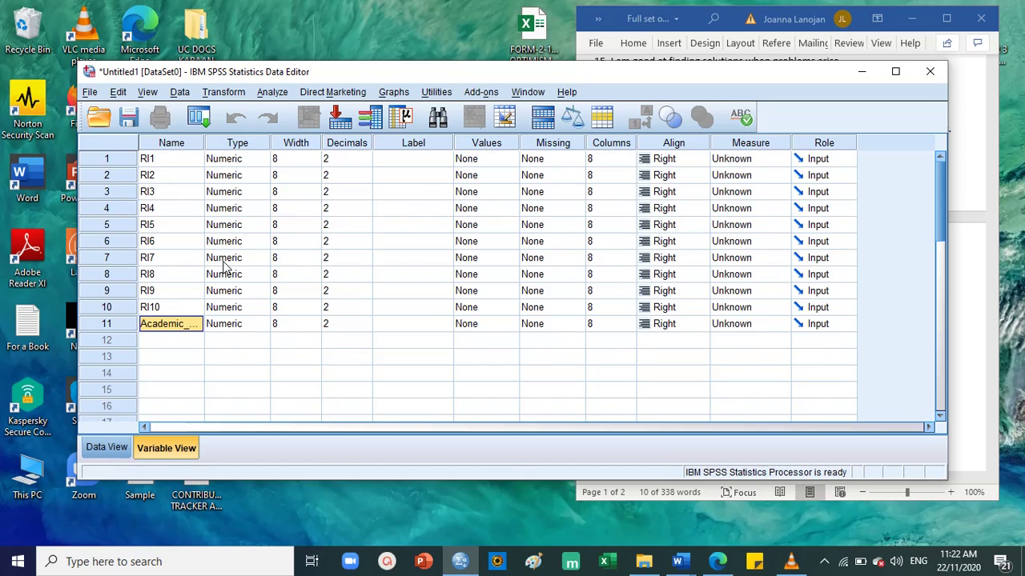
{"action": "left_click", "coordinate": [184, 143]}
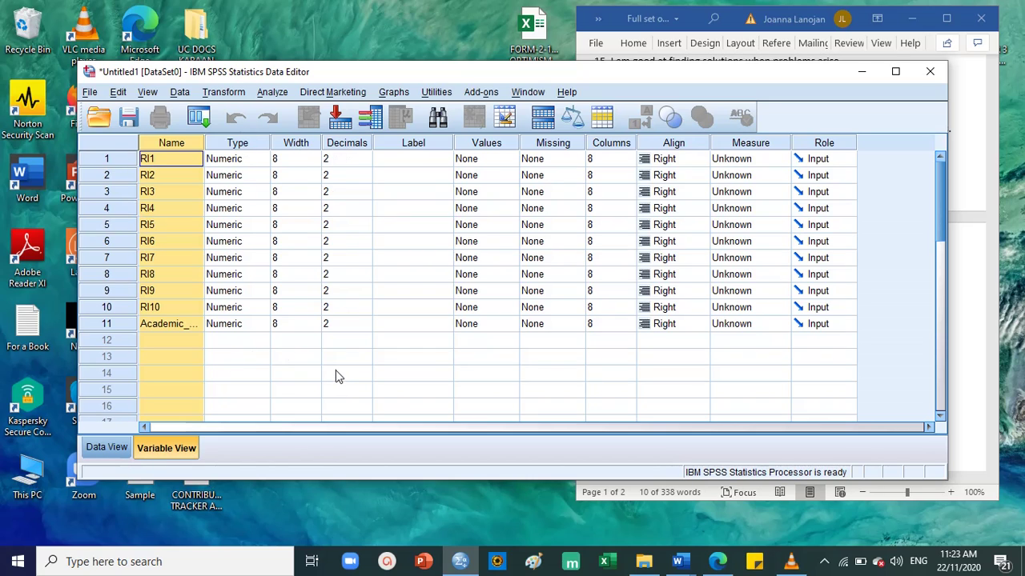
Examine the Values column and inspect the Value Labels dialog of RI1 without defining any labels.
{"action": "left_click", "coordinate": [499, 142]}
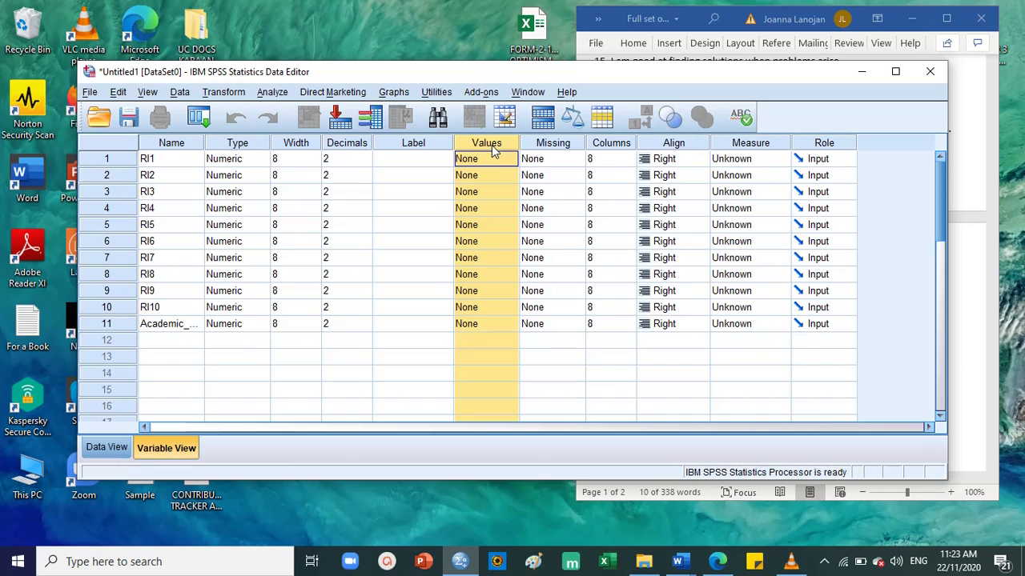
{"action": "left_click", "coordinate": [493, 160]}
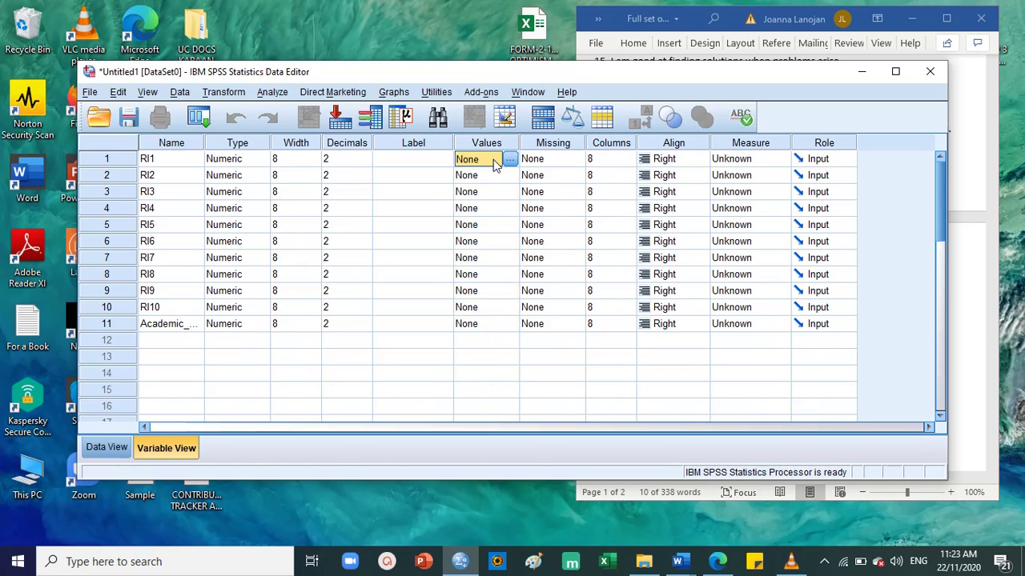
{"action": "left_click", "coordinate": [480, 178]}
{"action": "left_click", "coordinate": [476, 161]}
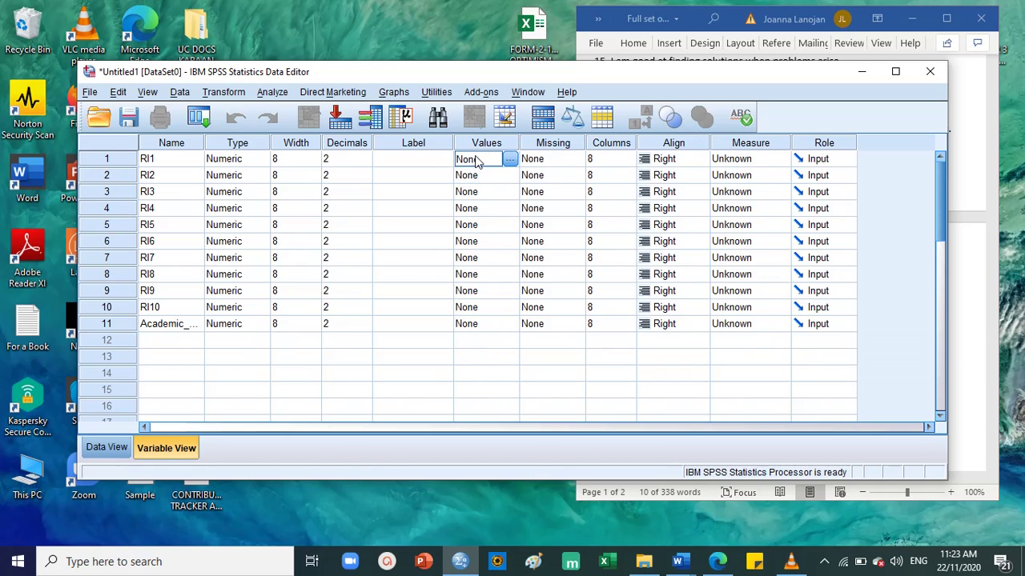
{"action": "left_click", "coordinate": [510, 161]}
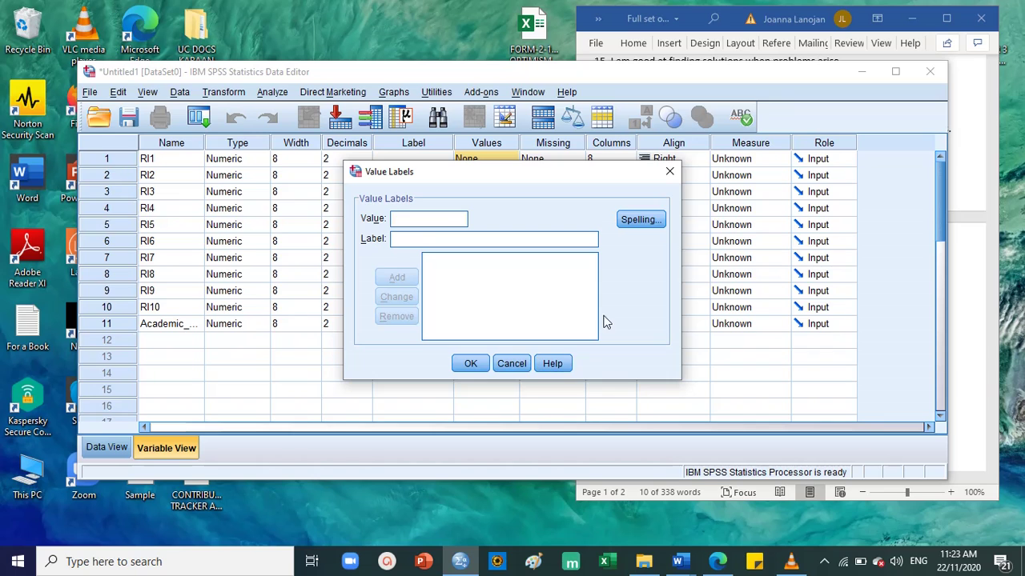
{"action": "left_click", "coordinate": [669, 175]}
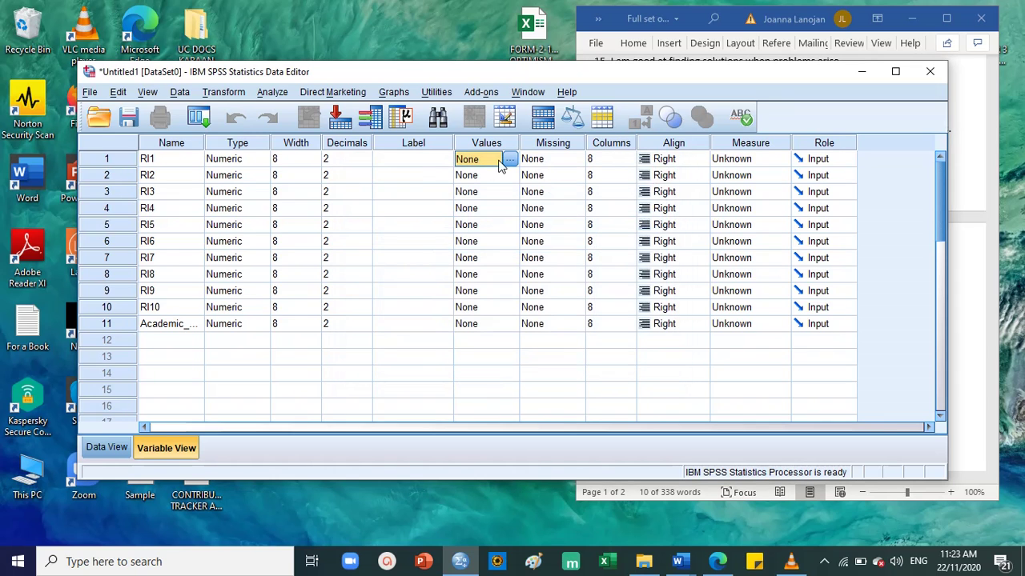
Switch to the Word questionnaire and examine its response scale from Strongly Disagree to Strongly Agree.
{"action": "left_click", "coordinate": [975, 182]}
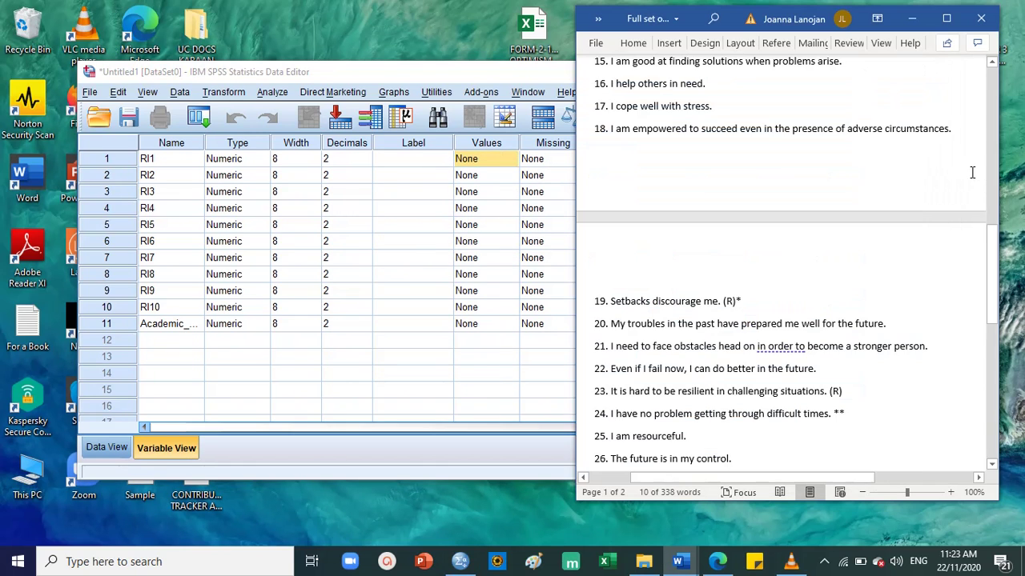
{"action": "scroll", "coordinate": [835, 268], "scroll_direction": "up", "scroll_amount": 10}
{"action": "scroll", "coordinate": [835, 268], "scroll_direction": "up", "scroll_amount": 5}
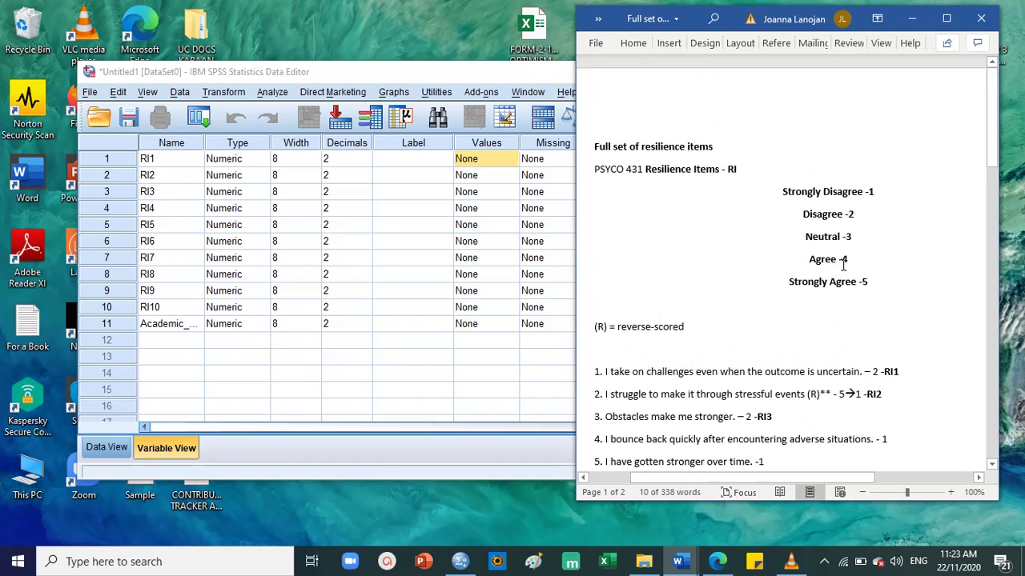
{"action": "left_click_drag", "start_coordinate": [890, 285], "coordinate": [599, 146]}
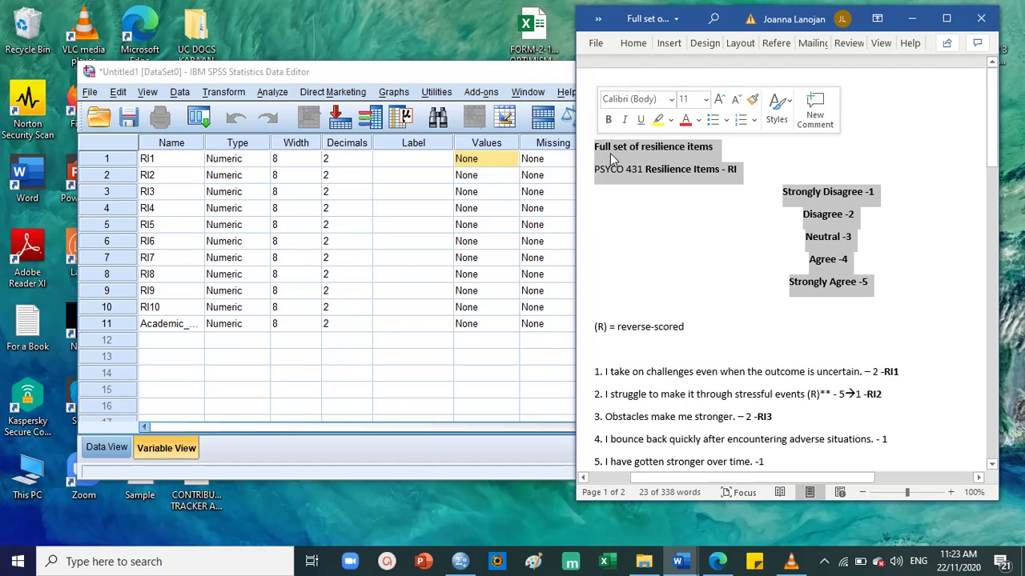
{"action": "left_click", "coordinate": [879, 225]}
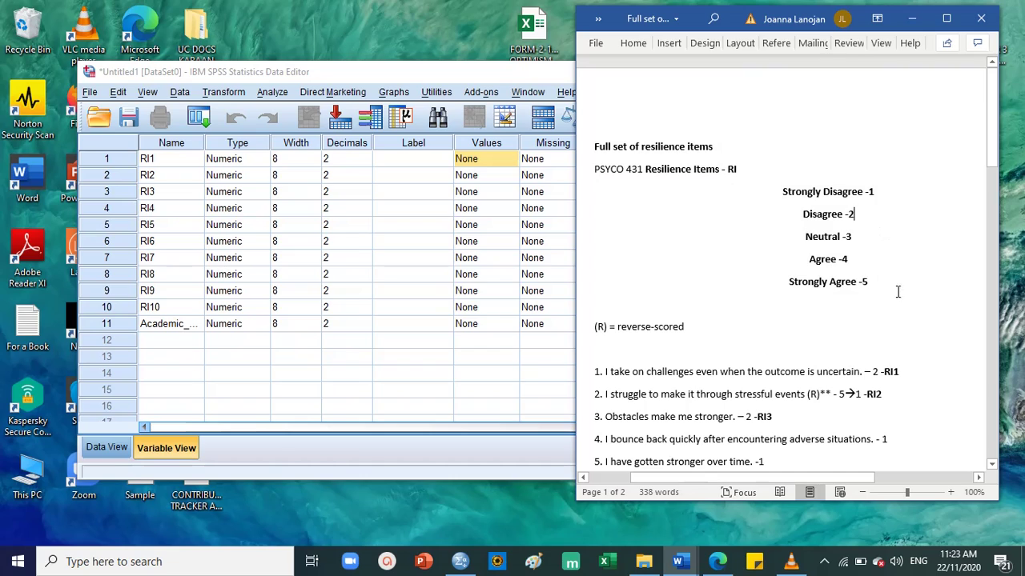
{"action": "left_click", "coordinate": [799, 196], "text": "shift"}
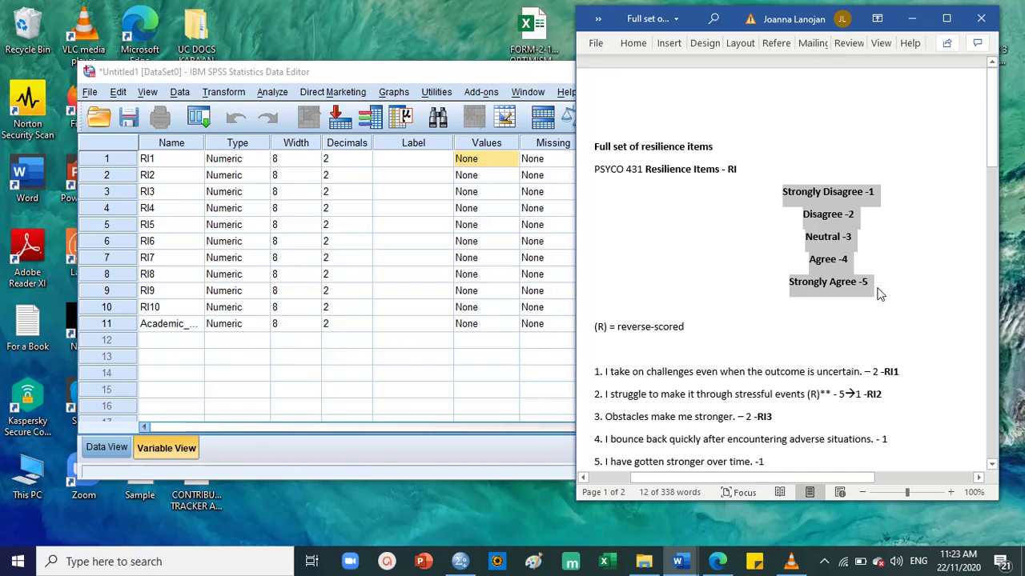
{"action": "left_click", "coordinate": [822, 291]}
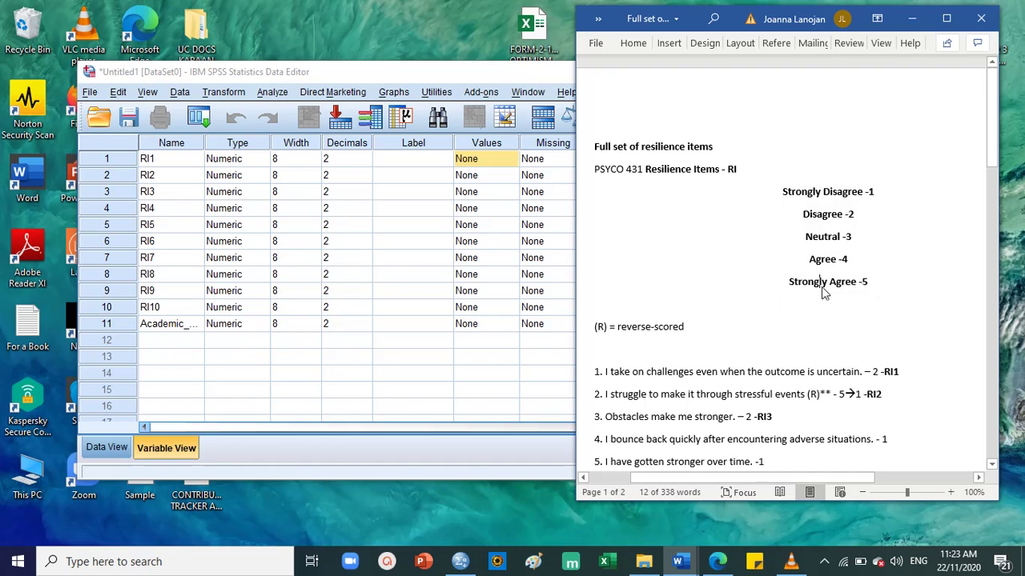
In SPSS, add a value label for RI1 that assigns 5 to "strongly agree", following the Word response scale.
{"action": "left_click", "coordinate": [484, 160]}
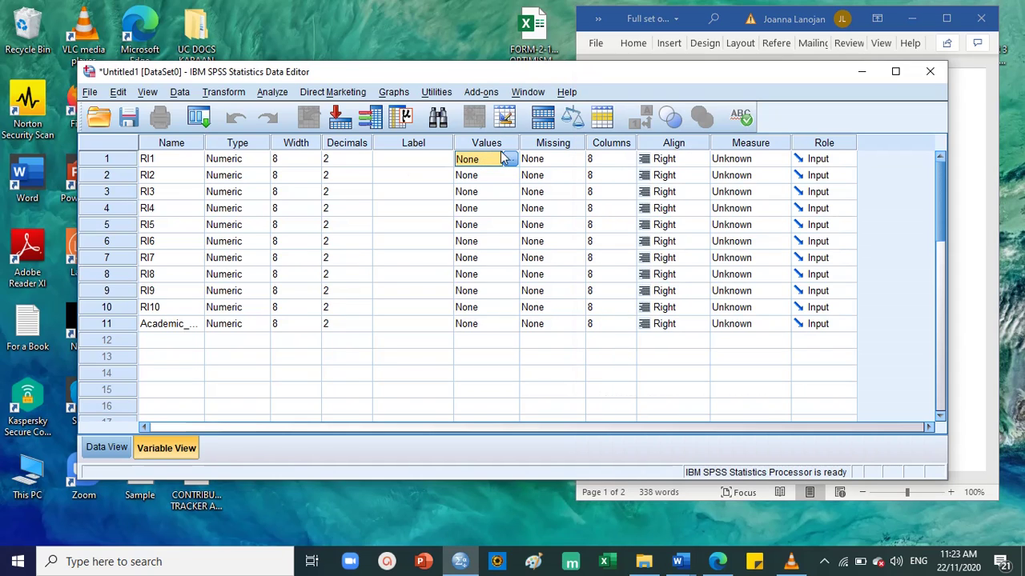
{"action": "left_click", "coordinate": [510, 161]}
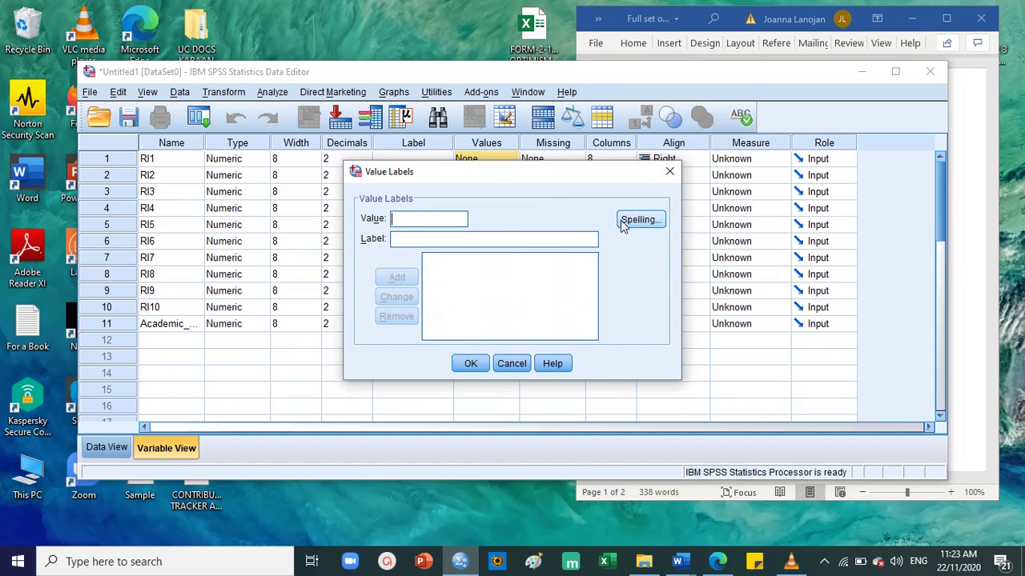
{"action": "left_click", "coordinate": [978, 118]}
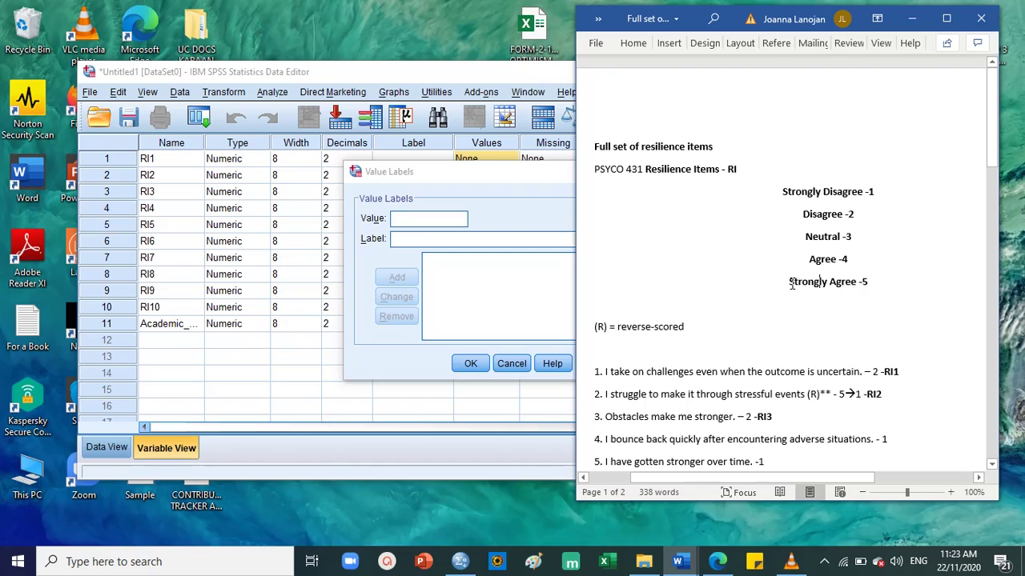
{"action": "left_click_drag", "start_coordinate": [791, 283], "coordinate": [898, 281]}
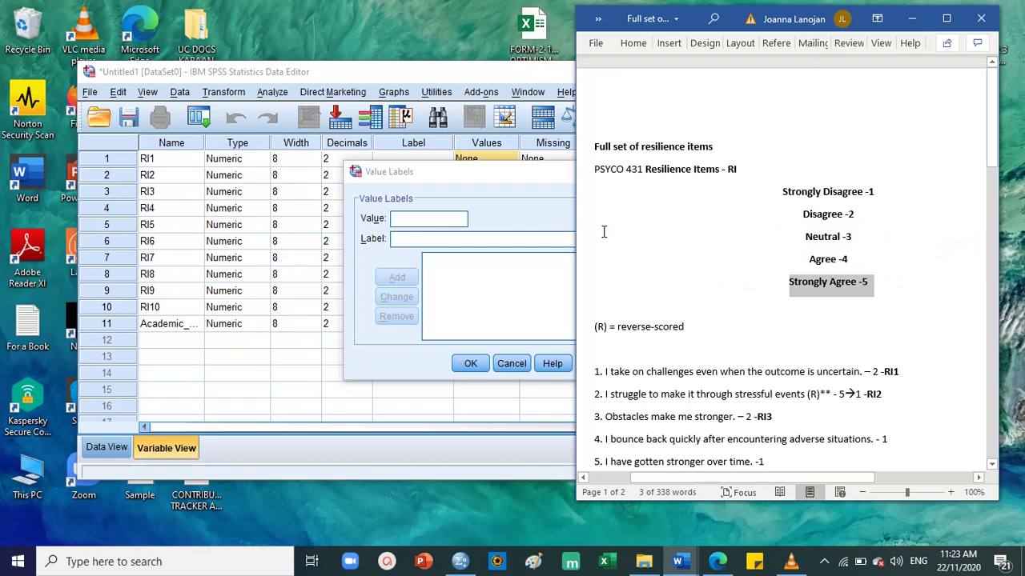
{"action": "left_click", "coordinate": [412, 221]}
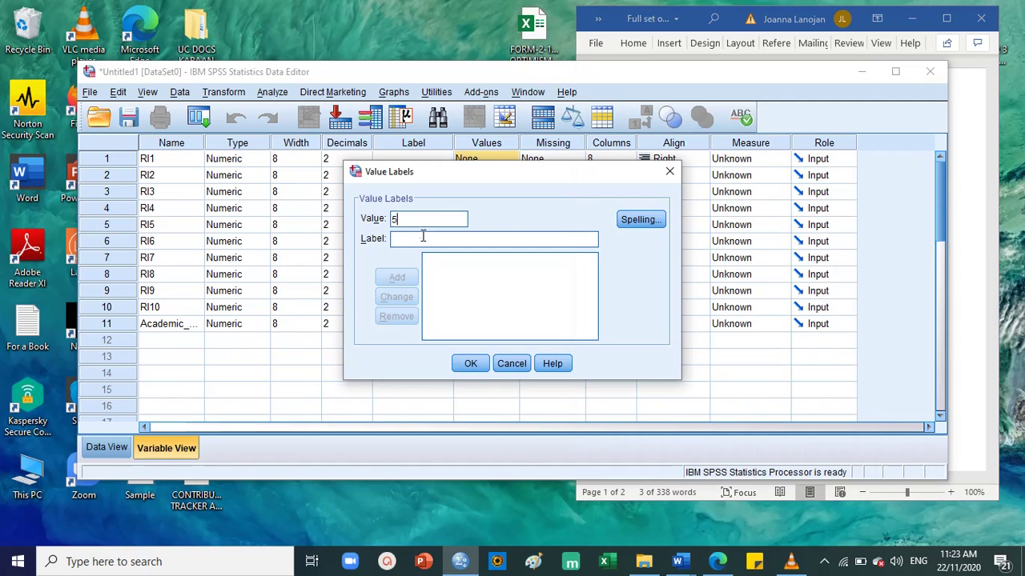
{"action": "type", "text": "s"}
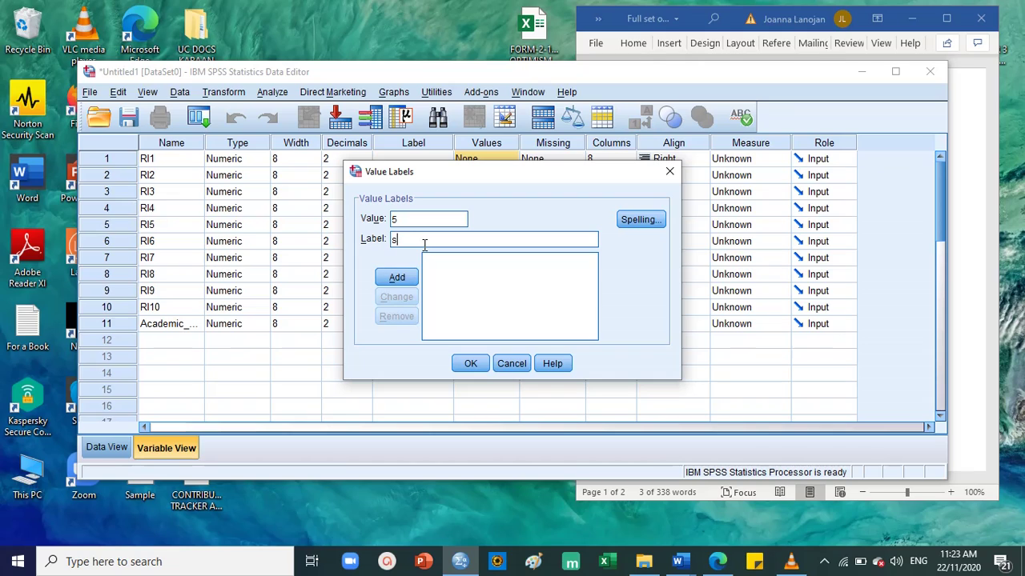
{"action": "type", "text": "trongly"}
{"action": "key", "text": "Caps_Lock"}
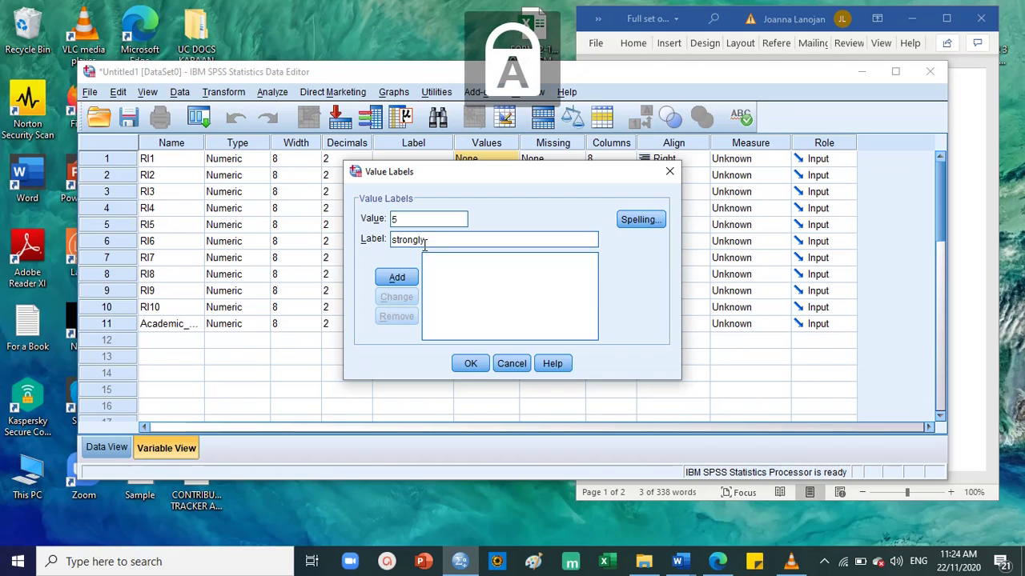
{"action": "key", "text": "Caps_Lock"}
{"action": "type", "text": "agree"}
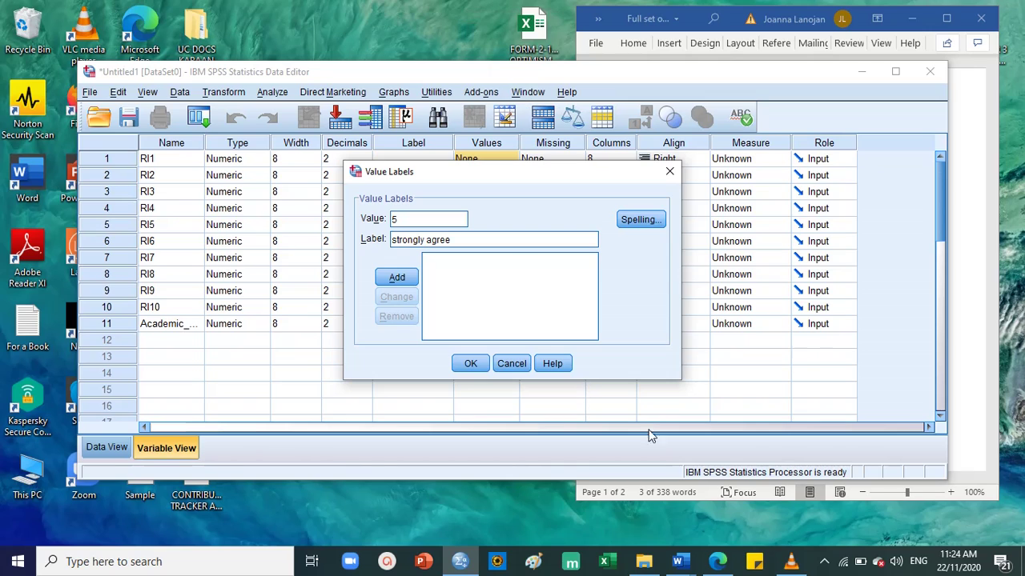
{"action": "left_click", "coordinate": [412, 281]}
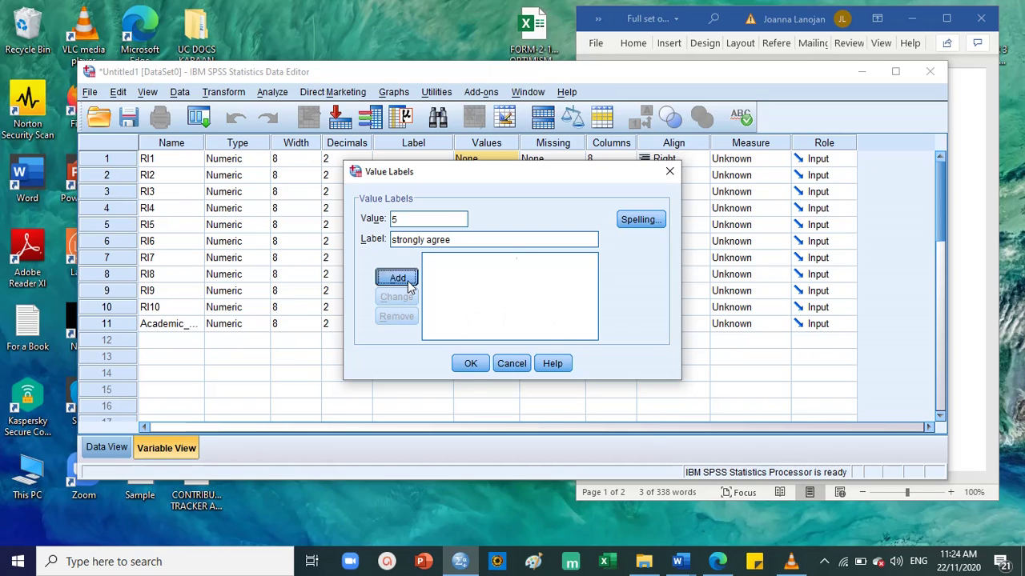
Add a value label for RI1 that assigns 4 to "agree", checking the scale in Word.
{"action": "left_click", "coordinate": [430, 217]}
{"action": "type", "text": "4"}
{"action": "left_click", "coordinate": [959, 240]}
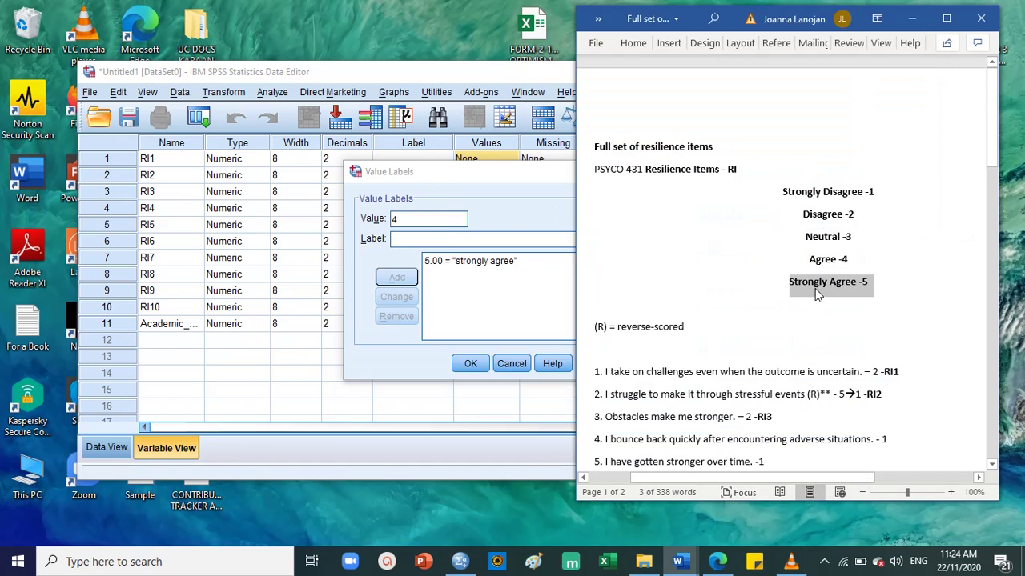
{"action": "left_click", "coordinate": [418, 239]}
{"action": "type", "text": "agree"}
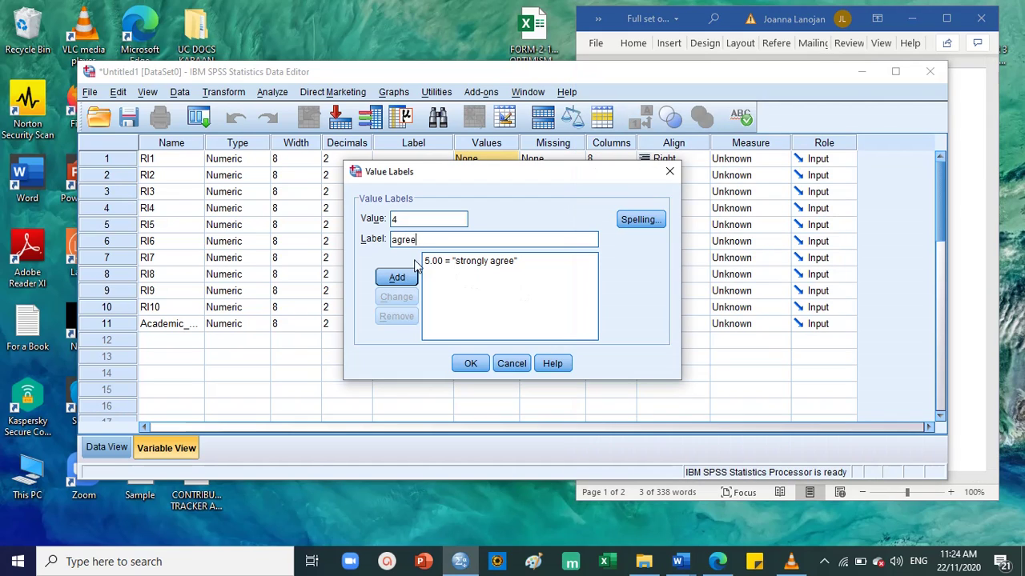
{"action": "left_click", "coordinate": [396, 277]}
Highlight "Neutral -3" in the Word scale and add the value label 3 = "neutral" to RI1.
{"action": "left_click", "coordinate": [978, 280]}
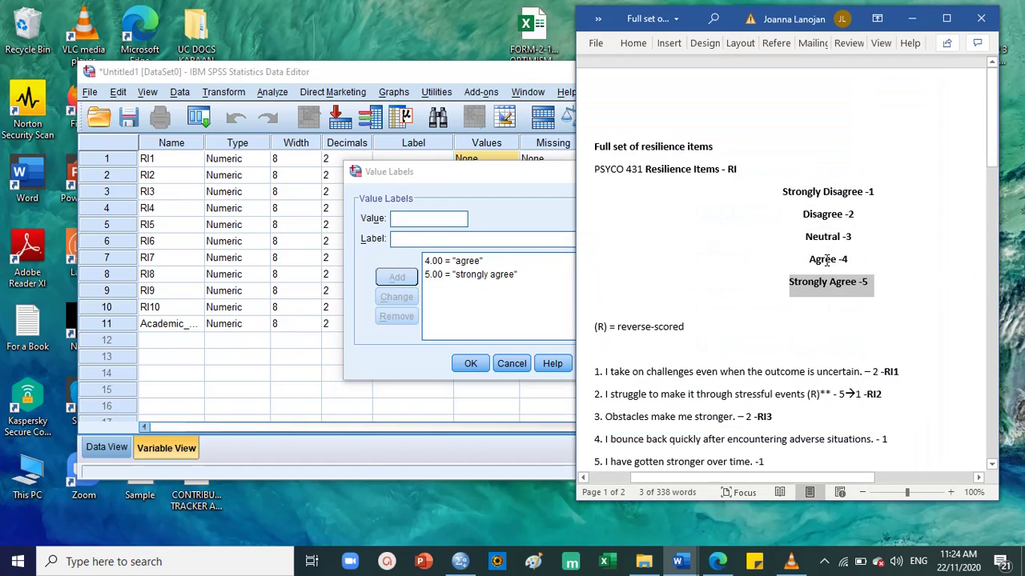
{"action": "left_click_drag", "start_coordinate": [805, 238], "coordinate": [875, 238]}
{"action": "left_click", "coordinate": [424, 222]}
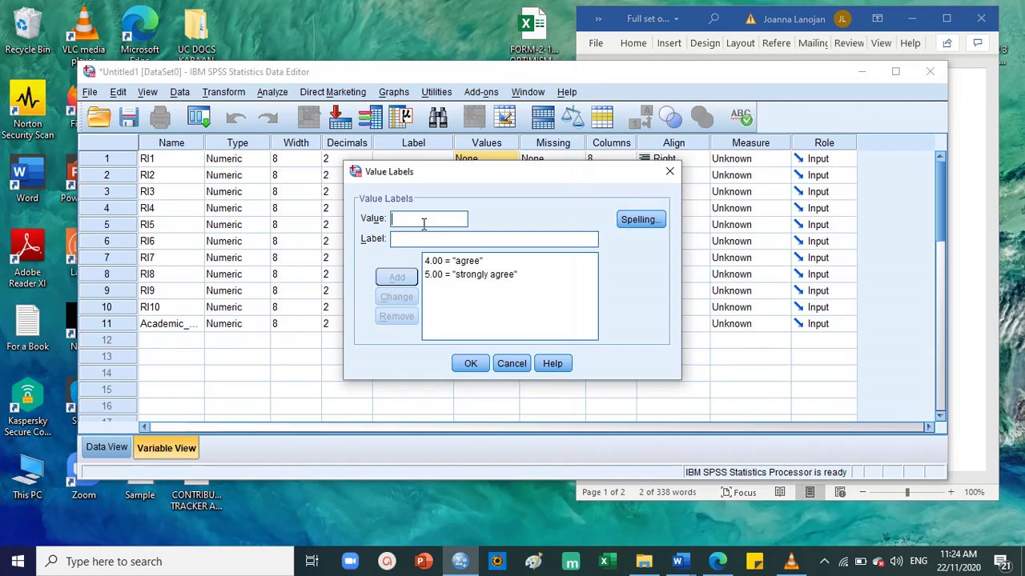
{"action": "type", "text": "3neutral"}
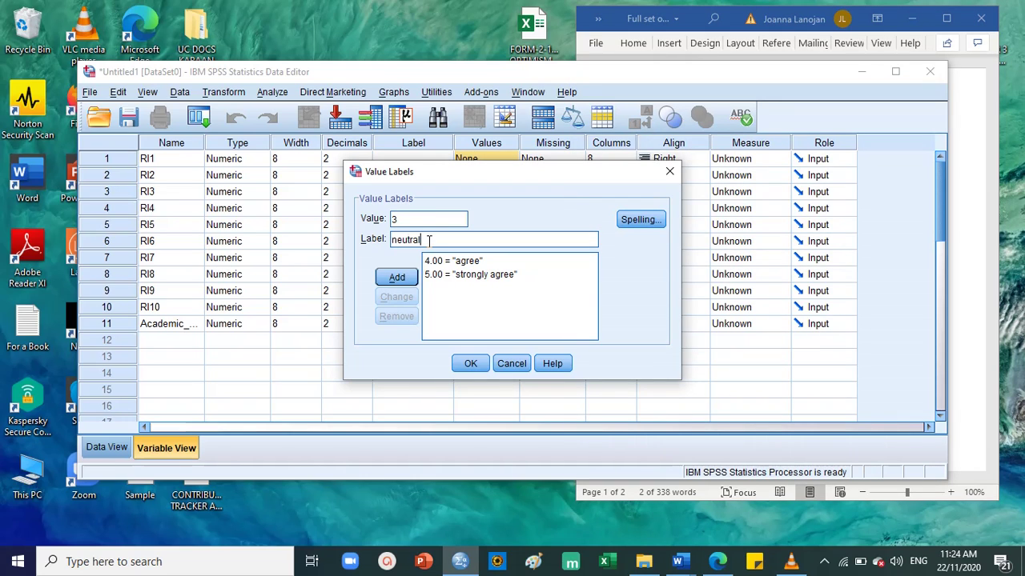
{"action": "left_click", "coordinate": [405, 279]}
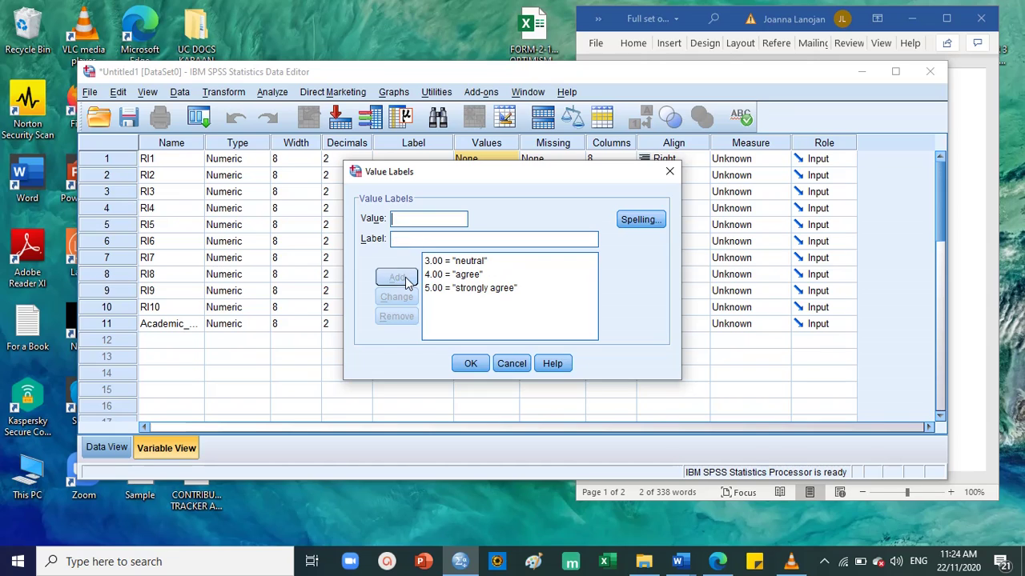
Highlight "Disagree -2" in the Word scale and add the value label 2 = "disagree" to RI1 in SPSS.
{"action": "left_click", "coordinate": [983, 184]}
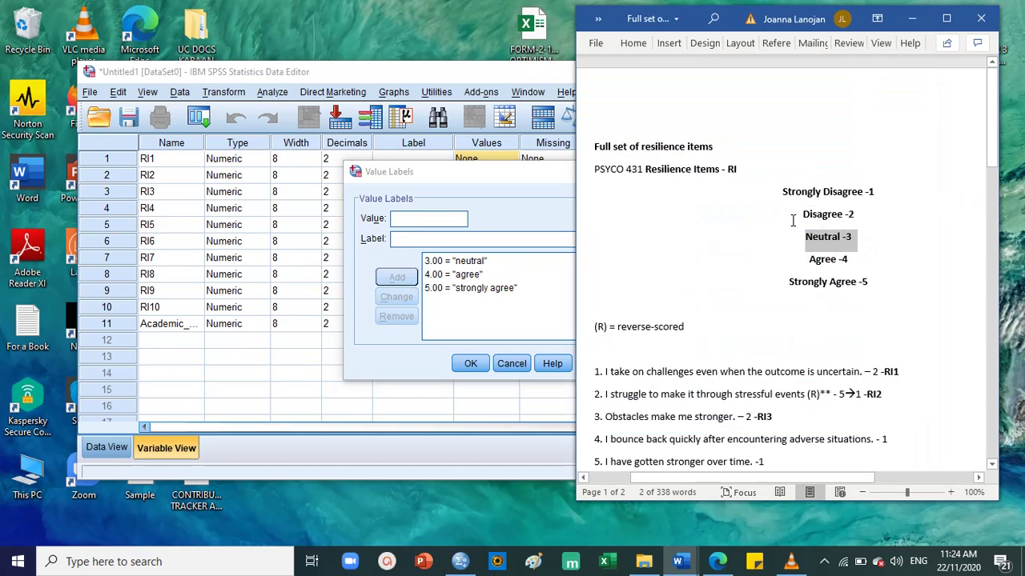
{"action": "left_click_drag", "start_coordinate": [793, 221], "coordinate": [857, 215]}
{"action": "left_click", "coordinate": [440, 223]}
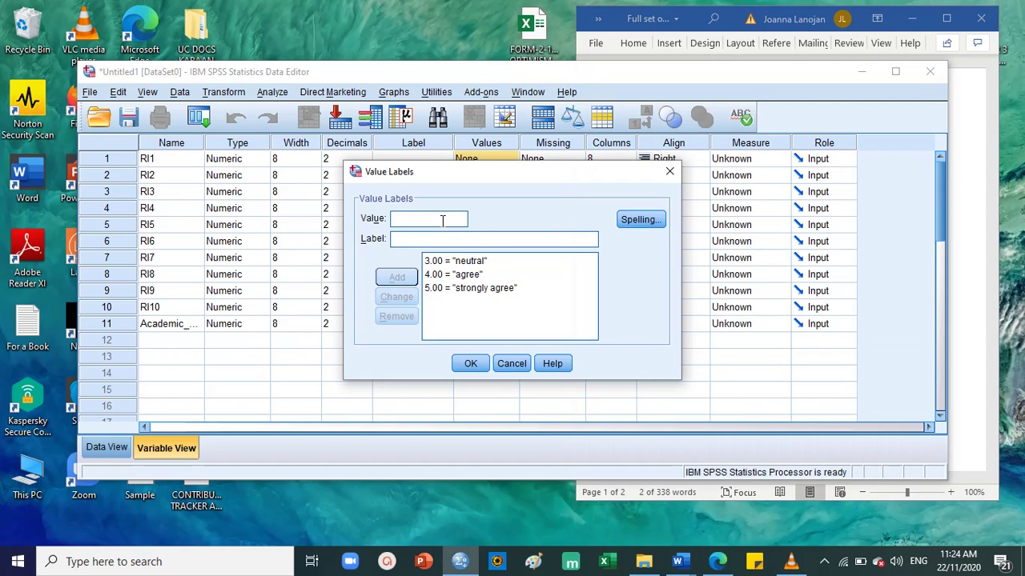
{"action": "type", "text": "2.00 = \""}
{"action": "type", "text": "di"}
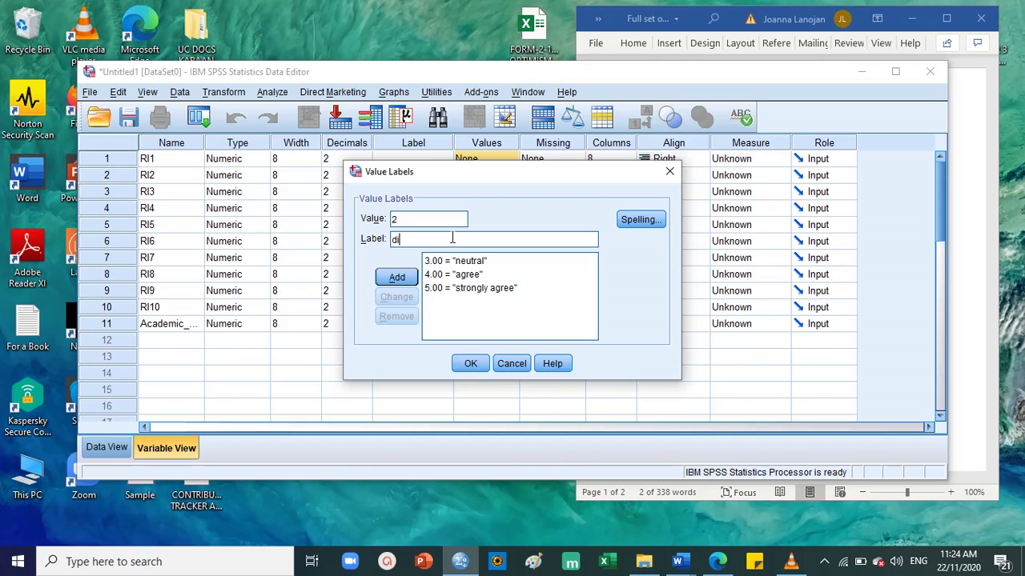
{"action": "type", "text": "sagree"}
{"action": "left_click", "coordinate": [400, 277]}
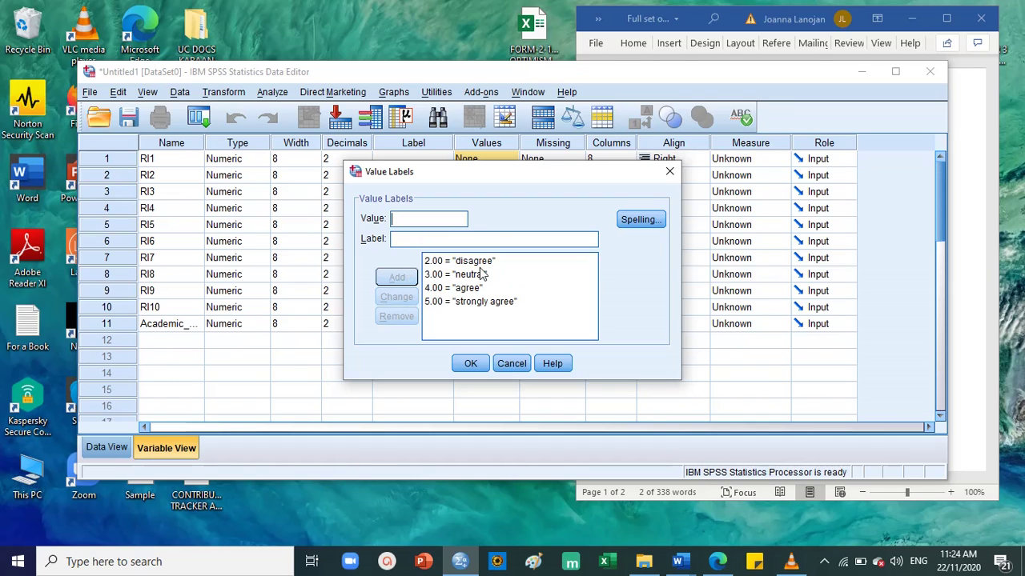
Highlight "Strongly Disagree -1" in the Word scale and add the value label 1 = "strongly disagree" to RI1.
{"action": "left_click", "coordinate": [980, 228]}
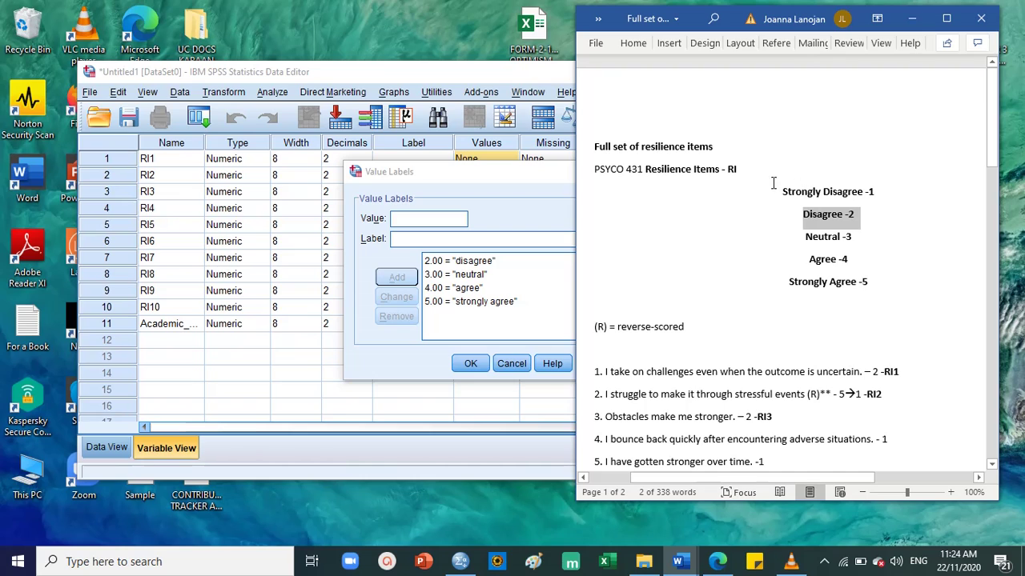
{"action": "left_click_drag", "start_coordinate": [784, 192], "coordinate": [899, 193]}
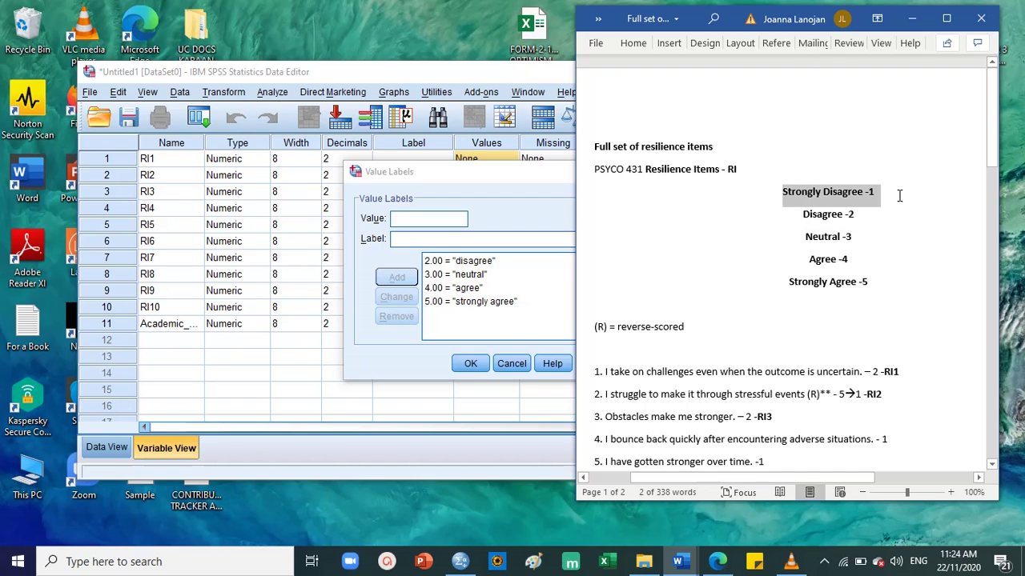
{"action": "left_click", "coordinate": [432, 220]}
{"action": "type", "text": "1"}
{"action": "left_click", "coordinate": [430, 239]}
{"action": "type", "text": "s"}
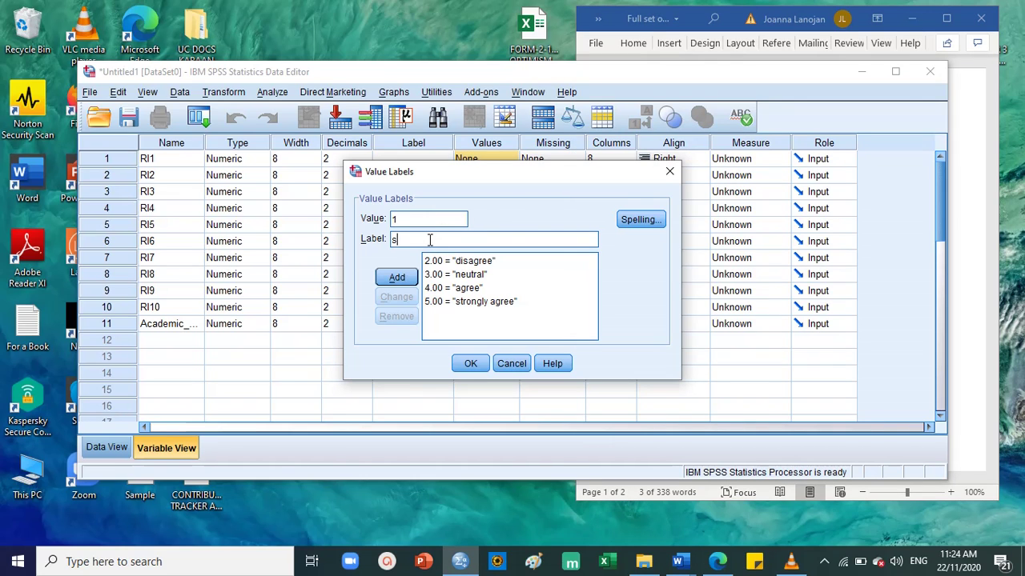
{"action": "type", "text": "trongly disagree"}
{"action": "left_click", "coordinate": [397, 277]}
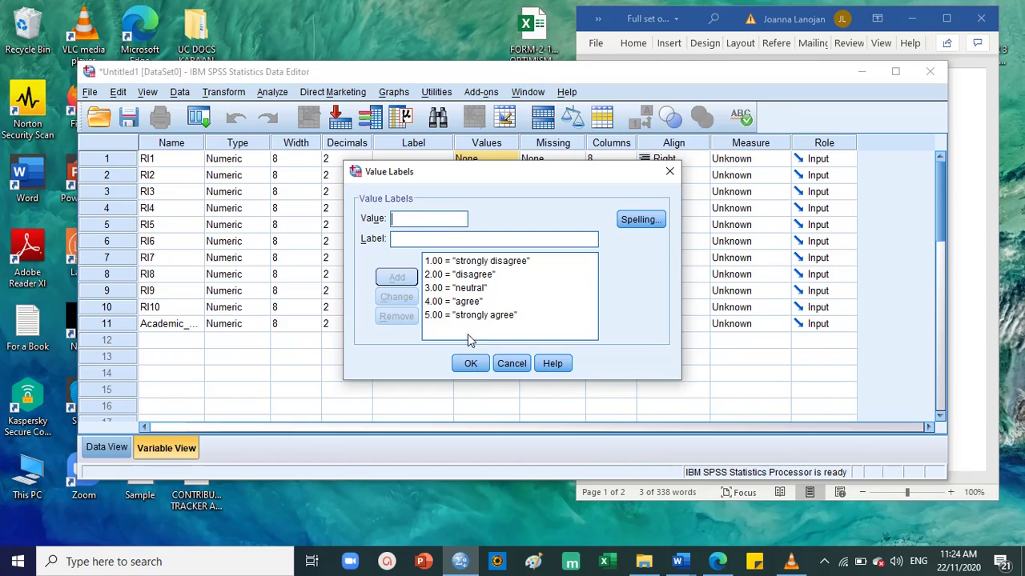
Compare the five RI1 labels with the Word response scale and apply the value labels to RI1.
{"action": "left_click", "coordinate": [526, 316]}
{"action": "left_click", "coordinate": [970, 301]}
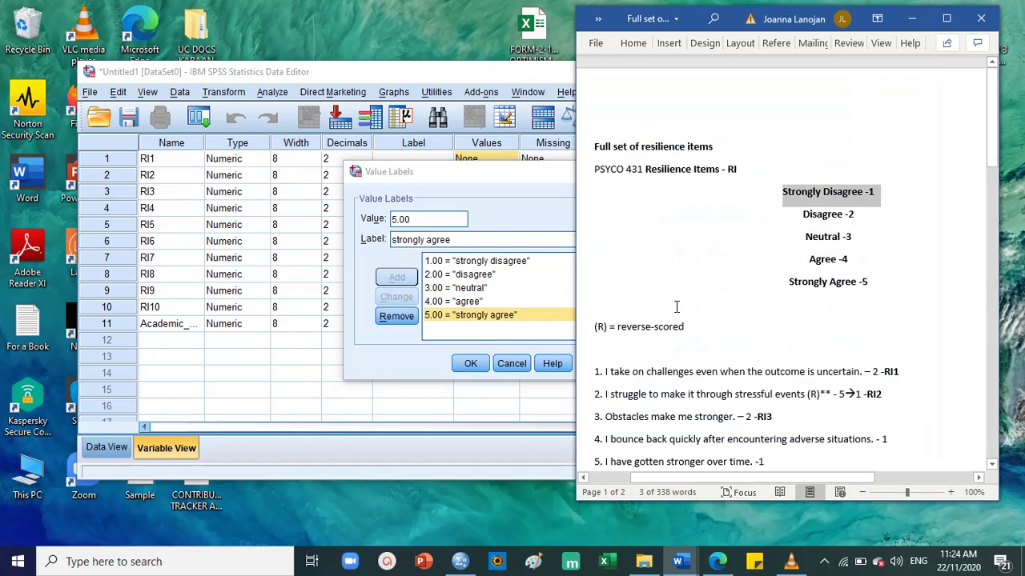
{"action": "left_click_drag", "start_coordinate": [779, 288], "coordinate": [742, 263]}
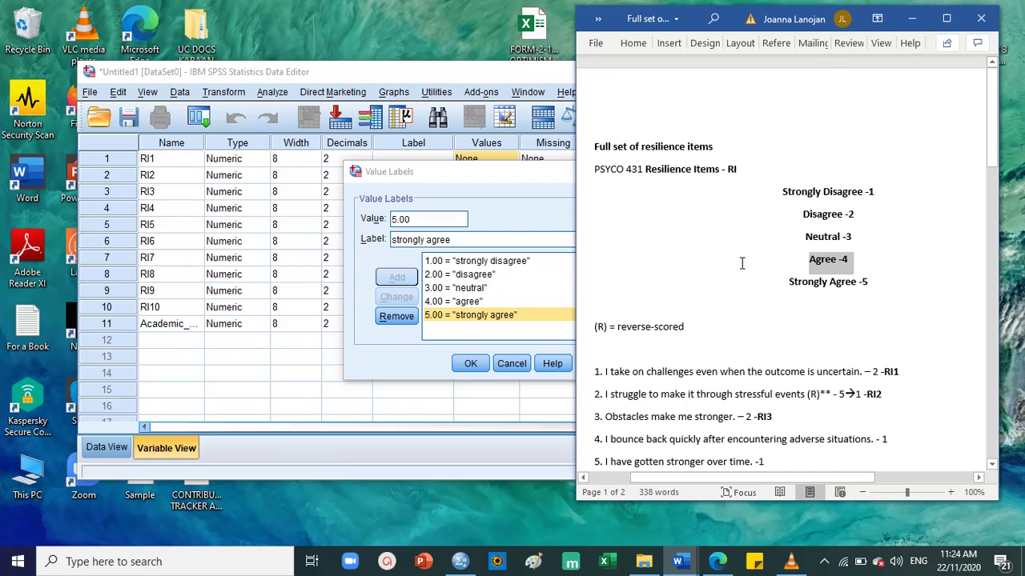
{"action": "left_click", "coordinate": [851, 277]}
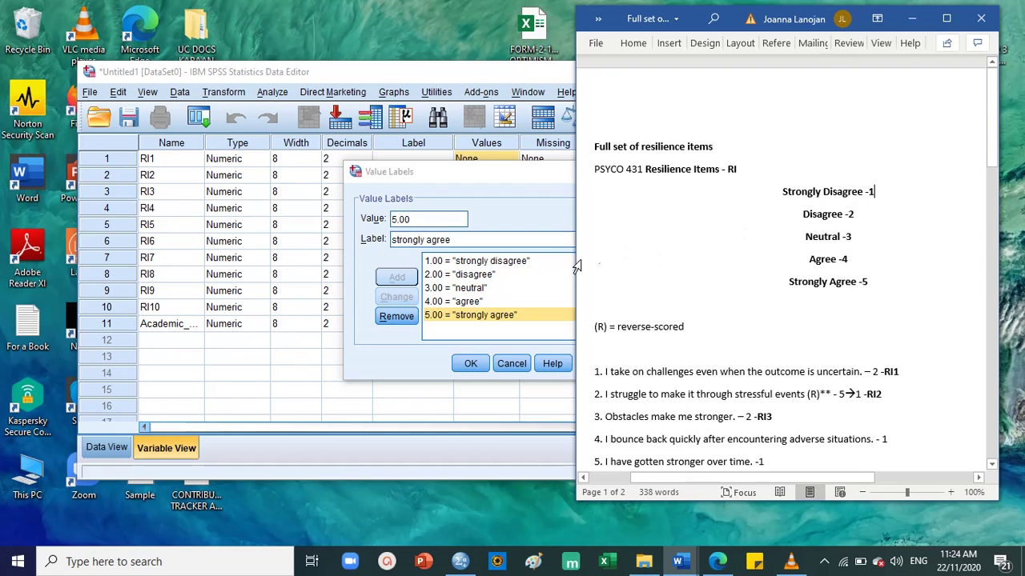
{"action": "left_click", "coordinate": [472, 363]}
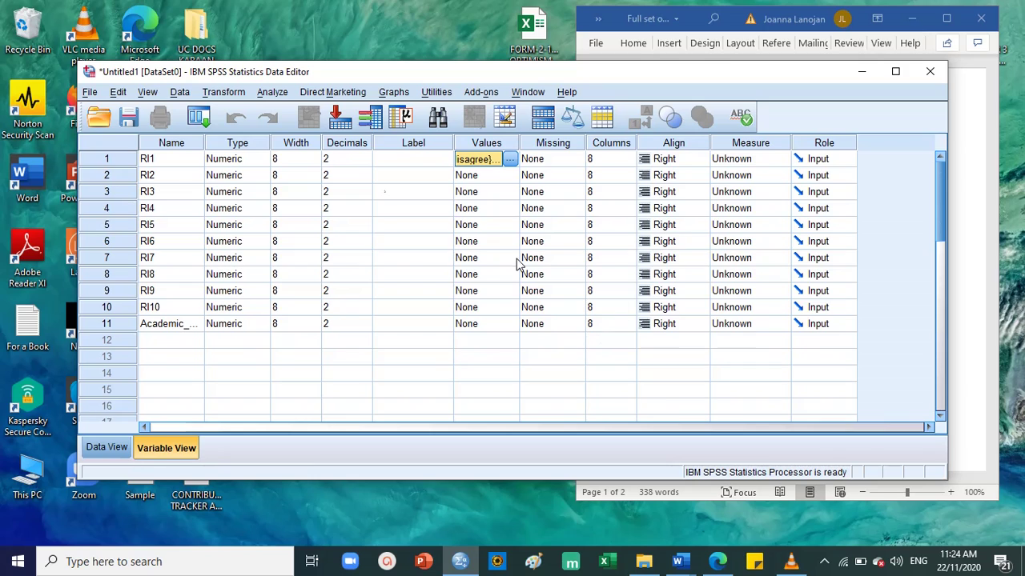
Reopen the value labels of RI1 to review the five scale entries and close them without changes.
{"action": "left_click", "coordinate": [510, 158]}
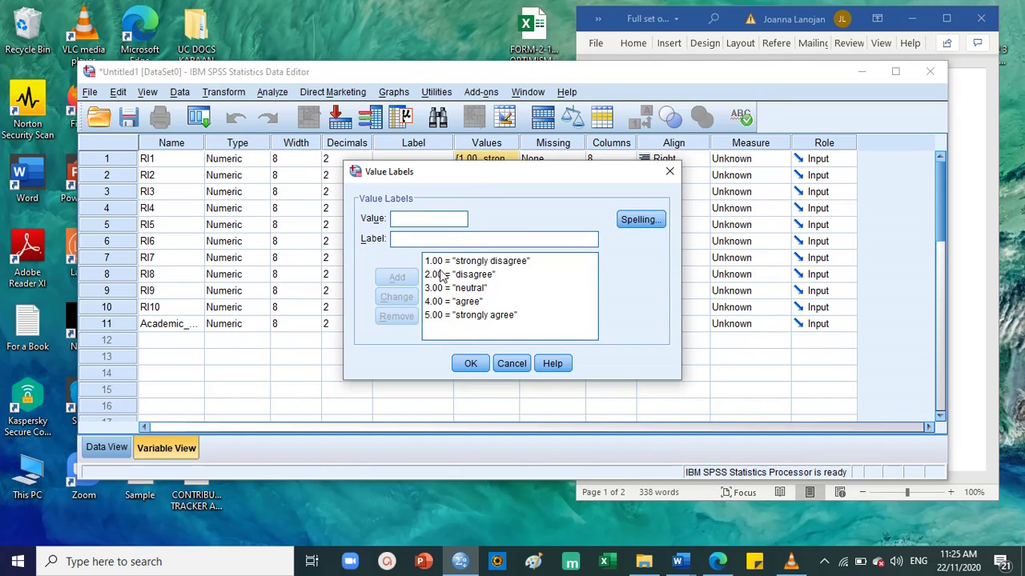
{"action": "left_click", "coordinate": [471, 364]}
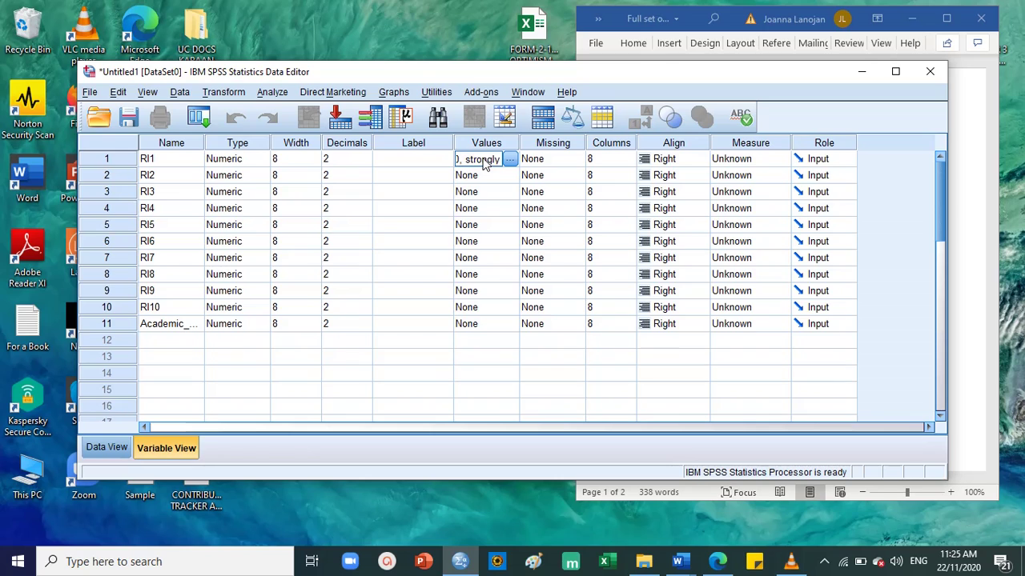
{"action": "left_click", "coordinate": [509, 159]}
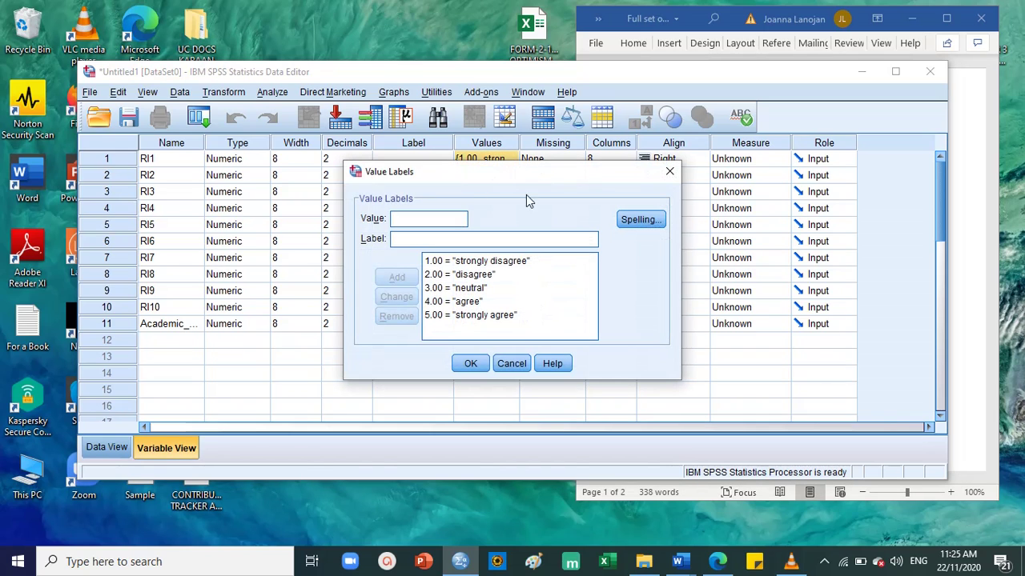
{"action": "left_click", "coordinate": [667, 173]}
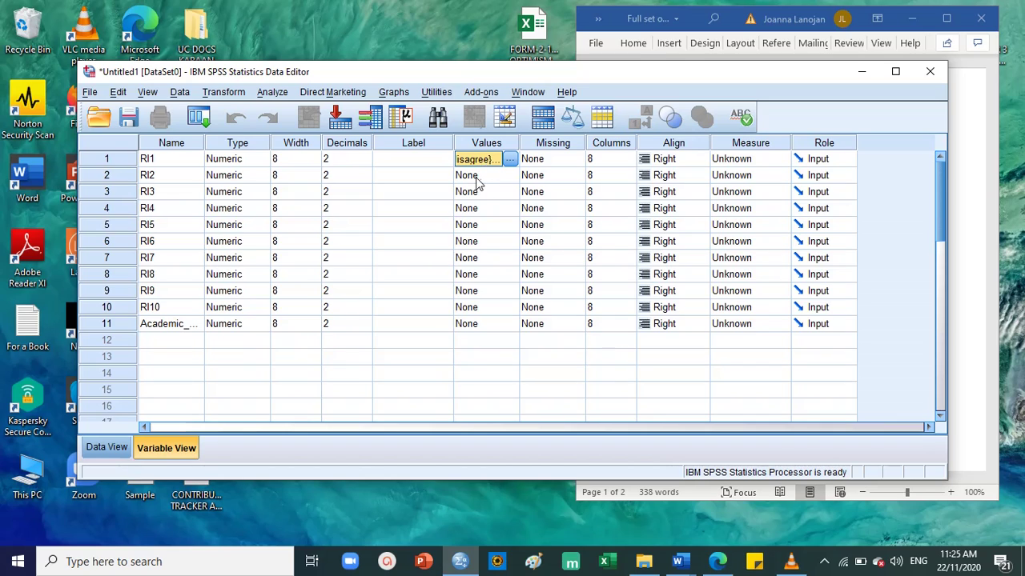
Paste the value labels of RI1 into the Values cells of RI2 through RI10.
{"action": "left_click", "coordinate": [476, 177]}
{"action": "key", "text": "ctrl+v"}
{"action": "left_click", "coordinate": [478, 196]}
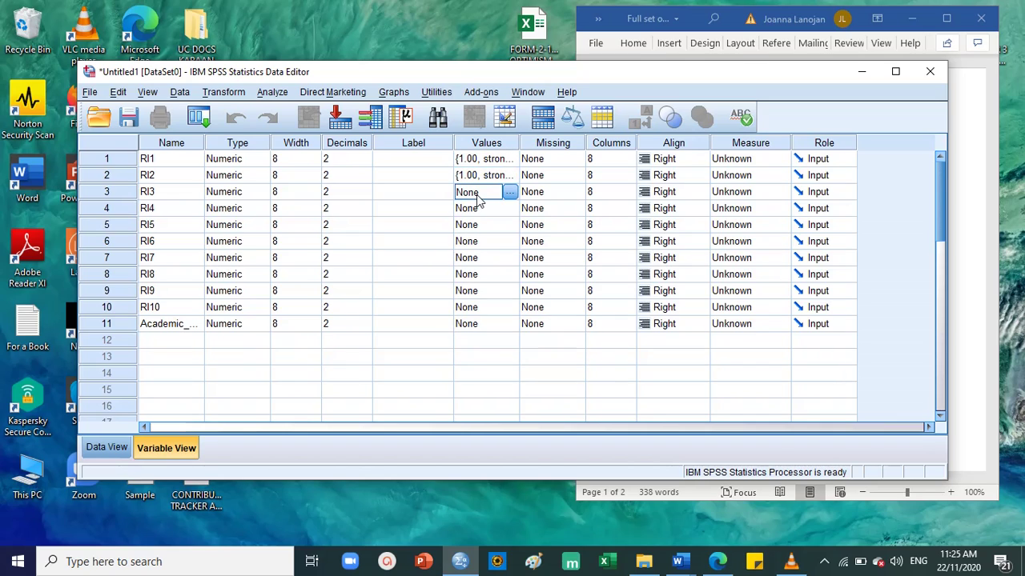
{"action": "key", "text": "ctrl+v"}
{"action": "left_click", "coordinate": [477, 210]}
{"action": "key", "text": "ctrl+v"}
{"action": "left_click", "coordinate": [477, 226]}
{"action": "key", "text": "ctrl+v"}
{"action": "left_click", "coordinate": [473, 244]}
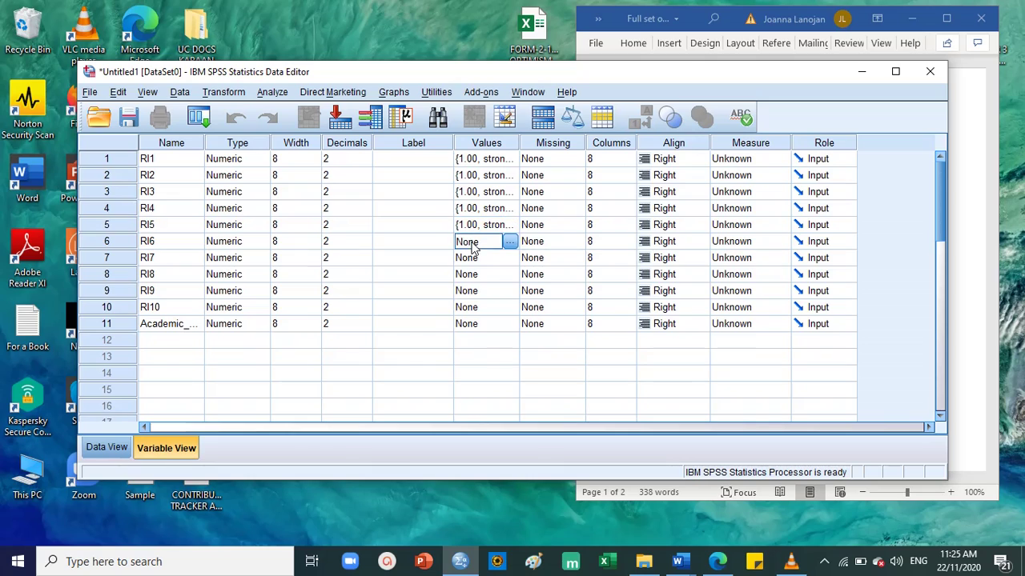
{"action": "key", "text": "ctrl+v"}
{"action": "left_click", "coordinate": [473, 257]}
{"action": "key", "text": "ctrl+v"}
{"action": "left_click", "coordinate": [472, 275]}
{"action": "key", "text": "ctrl+v"}
{"action": "left_click", "coordinate": [472, 291]}
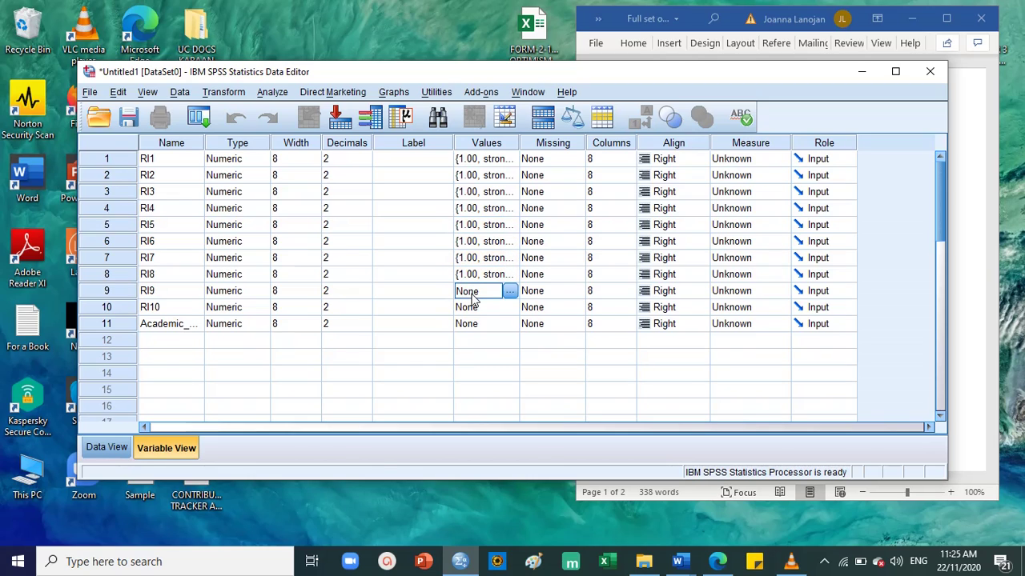
{"action": "key", "text": "ctrl+v"}
{"action": "left_click", "coordinate": [477, 308]}
{"action": "key", "text": "ctrl+v"}
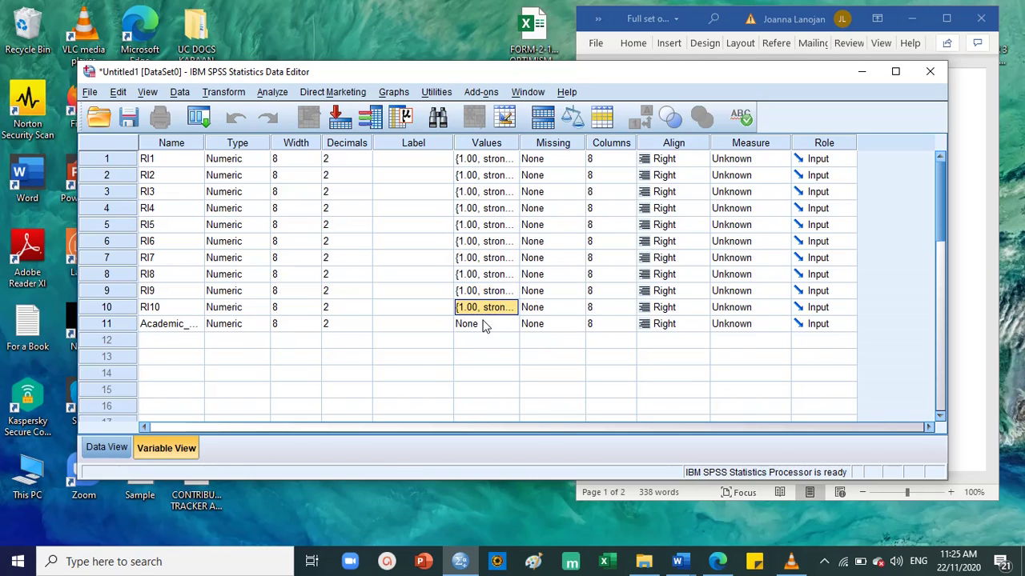
Check the Values entries of the resilience items and Academic_Performance against the variable names and the Word questionnaire.
{"action": "left_click", "coordinate": [491, 163]}
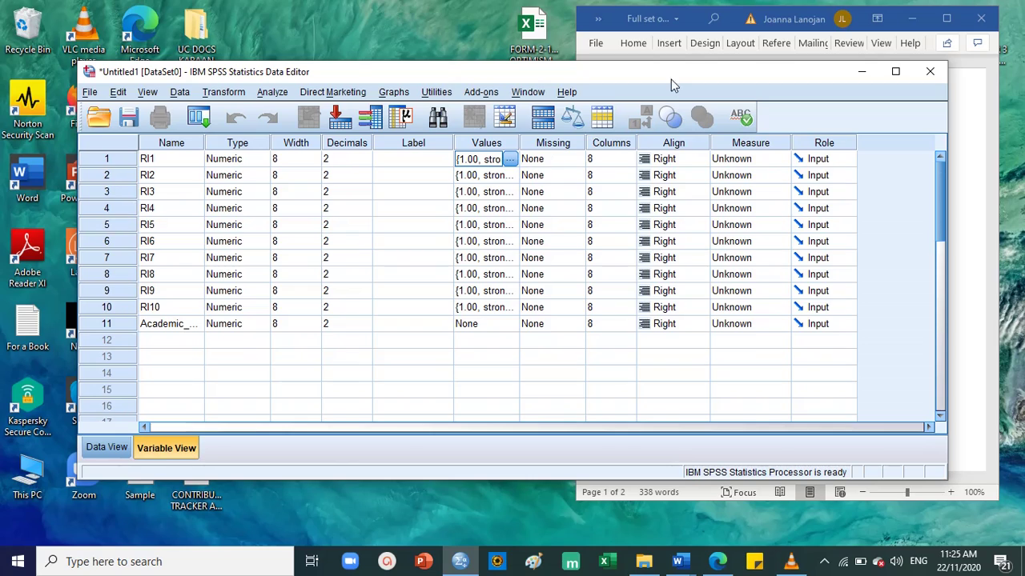
{"action": "left_click", "coordinate": [502, 144]}
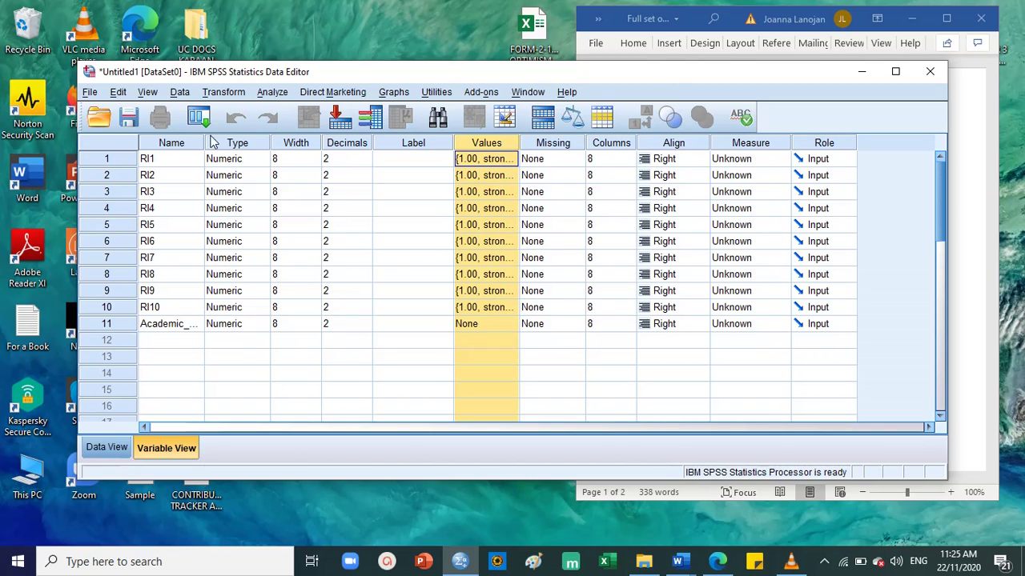
{"action": "left_click", "coordinate": [177, 142]}
{"action": "left_click", "coordinate": [487, 144]}
{"action": "left_click", "coordinate": [963, 201]}
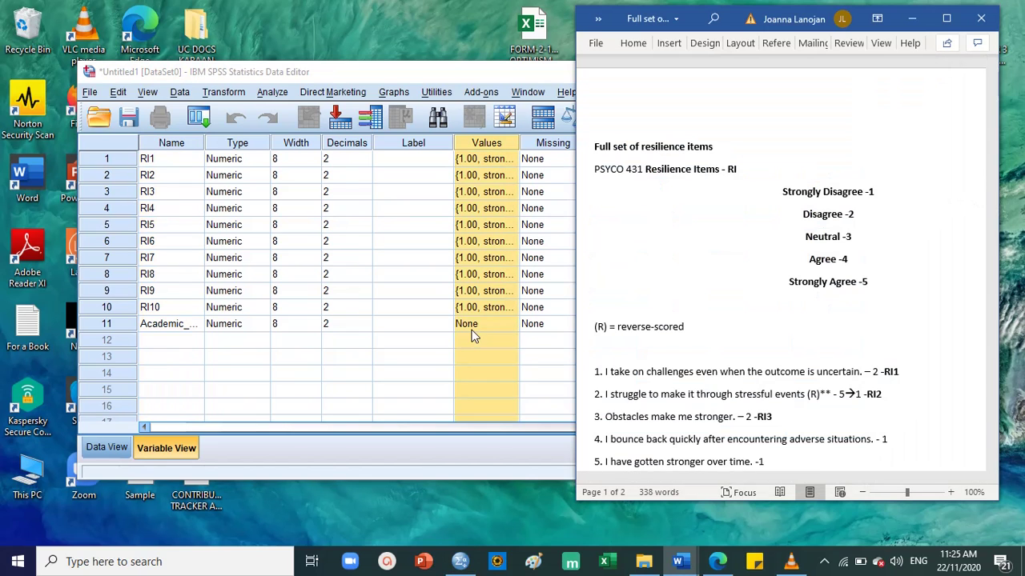
{"action": "left_click", "coordinate": [506, 325]}
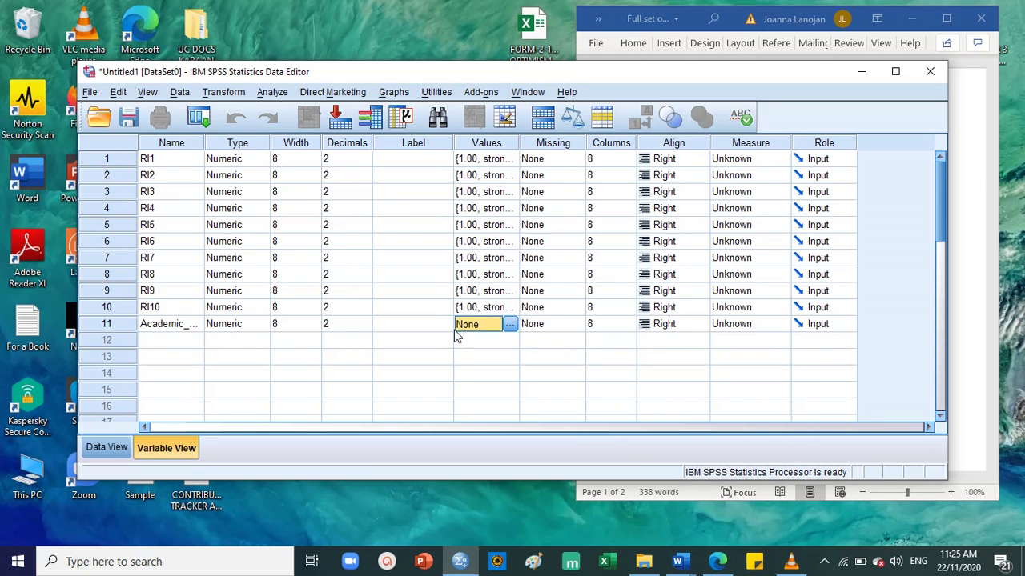
Look through the questionnaire to its end, then find Table 3 on students' academic achievement in the Chapter-1-5-Sample Word document.
{"action": "left_click", "coordinate": [957, 328]}
{"action": "scroll", "coordinate": [954, 324], "scroll_direction": "down", "scroll_amount": 10}
{"action": "left_click_drag", "start_coordinate": [986, 283], "coordinate": [988, 456]}
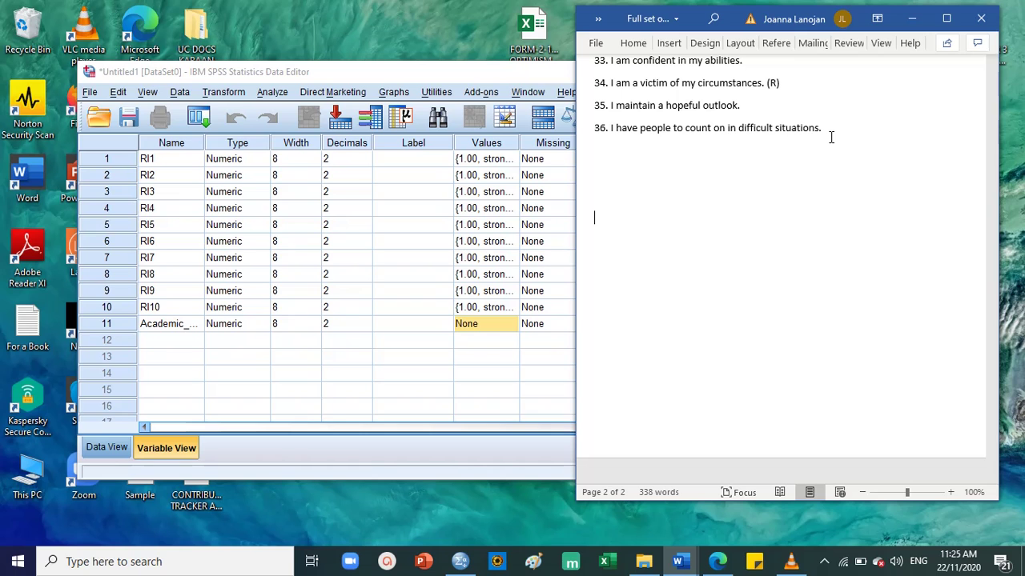
{"action": "left_click", "coordinate": [685, 566]}
{"action": "left_click", "coordinate": [722, 496]}
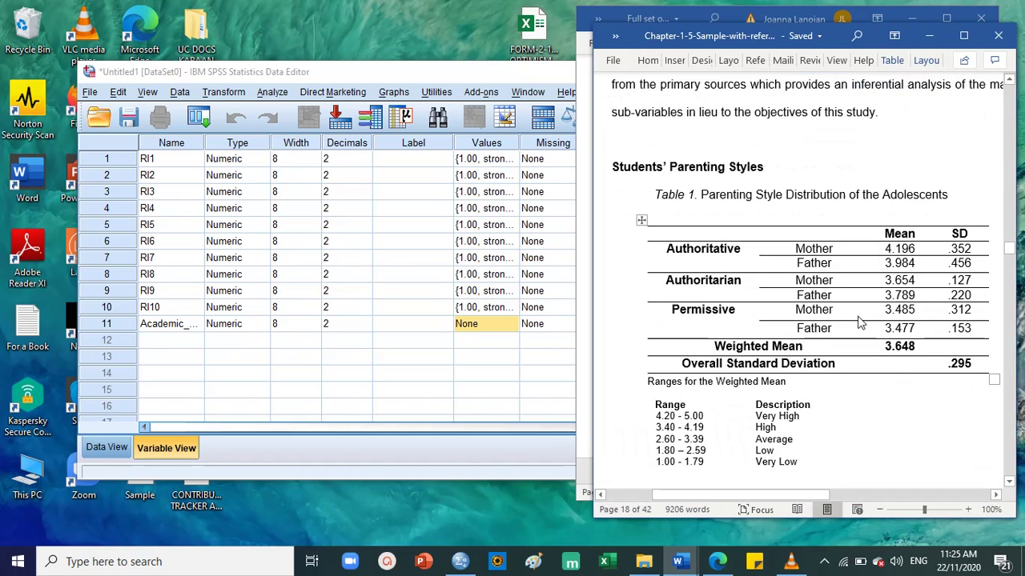
{"action": "scroll", "coordinate": [845, 344], "scroll_direction": "down", "scroll_amount": 10}
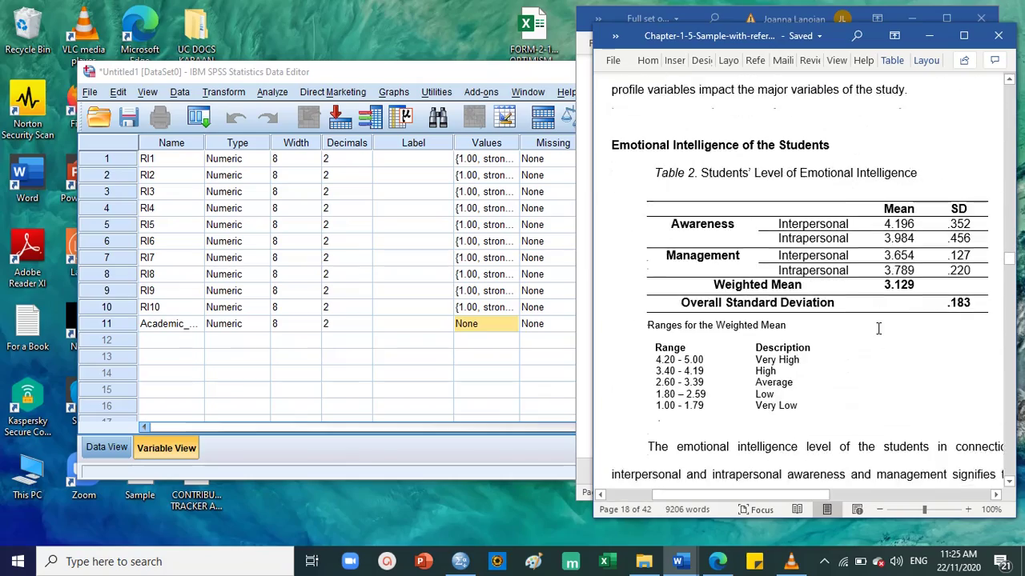
{"action": "scroll", "coordinate": [878, 329], "scroll_direction": "down", "scroll_amount": 8}
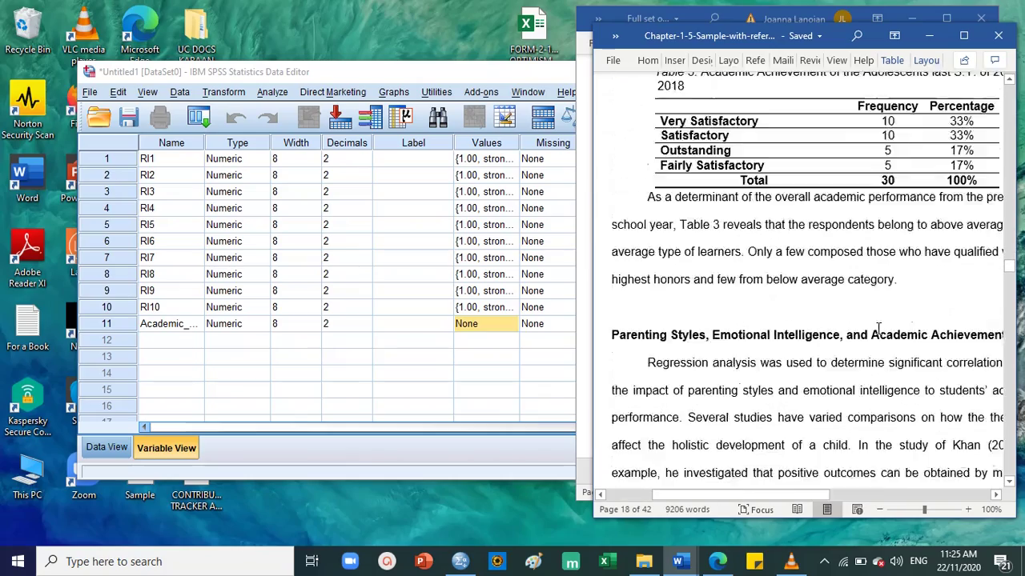
{"action": "scroll", "coordinate": [880, 316], "scroll_direction": "up", "scroll_amount": 2}
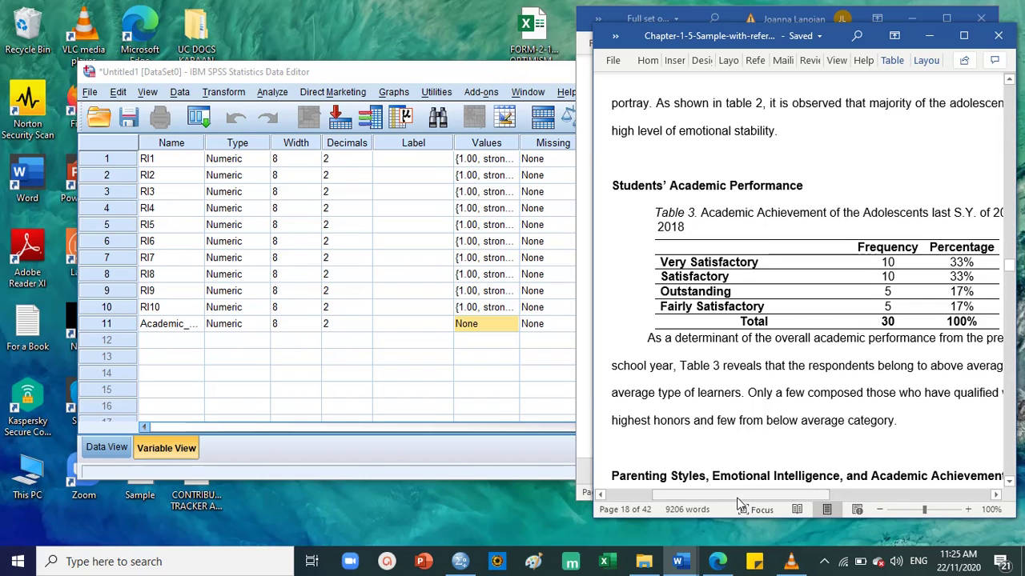
{"action": "mouse_move", "coordinate": [737, 500]}
{"action": "left_mouse_down"}
{"action": "mouse_move", "coordinate": [762, 500]}
{"action": "mouse_move", "coordinate": [751, 496]}
{"action": "left_mouse_up"}
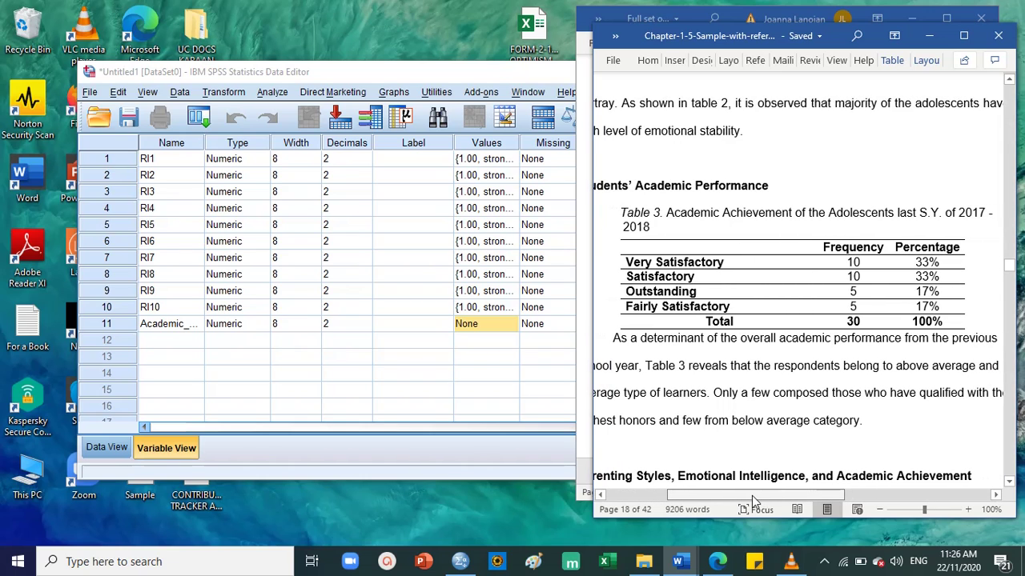
{"action": "scroll", "coordinate": [761, 251], "scroll_direction": "down", "scroll_amount": 2}
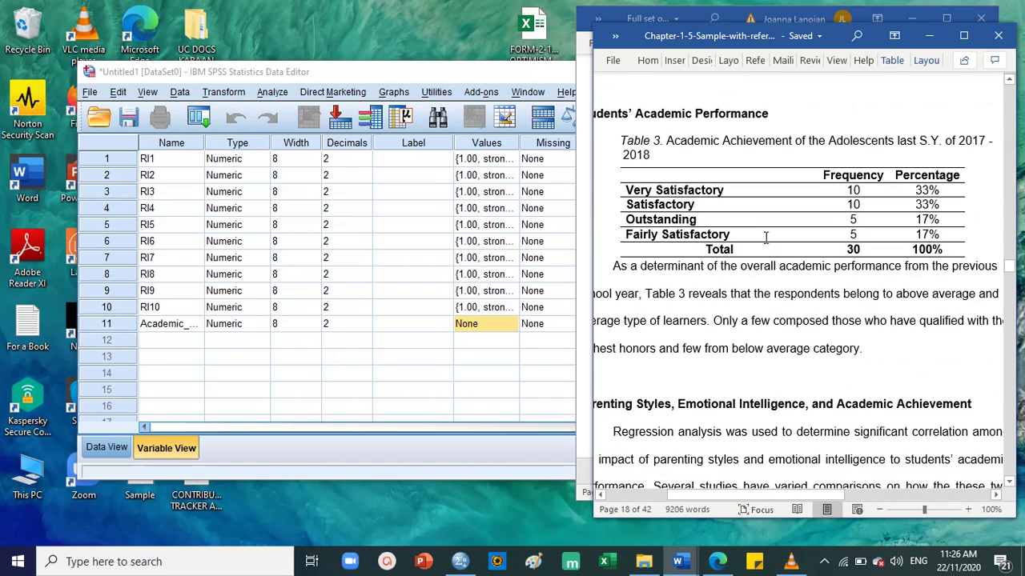
Highlight each rating category in Table 3, from Very Satisfactory to Fairly Satisfactory, and return to the Values column in SPSS.
{"action": "left_click_drag", "start_coordinate": [628, 191], "coordinate": [743, 192]}
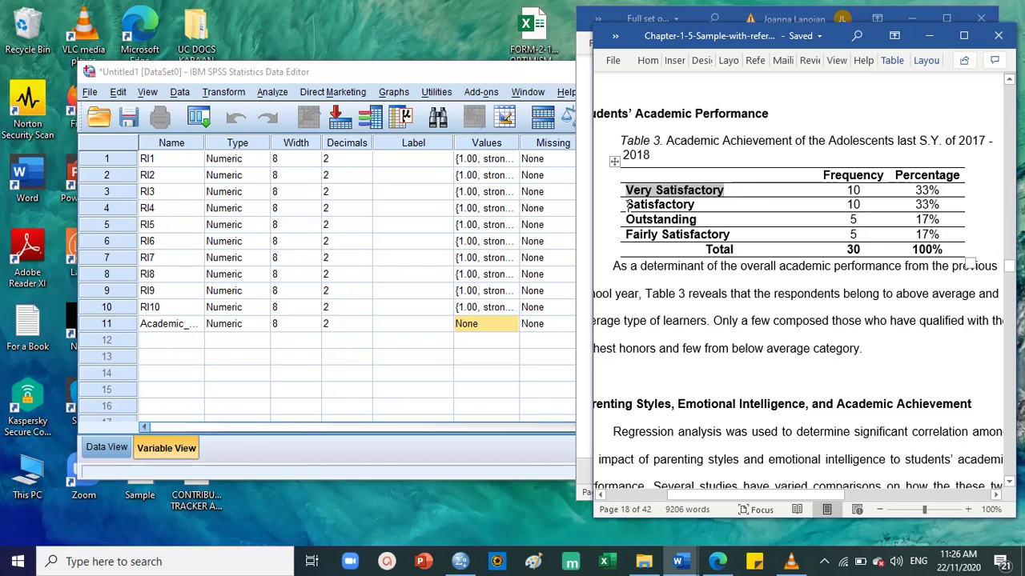
{"action": "left_click_drag", "start_coordinate": [626, 205], "coordinate": [734, 211]}
{"action": "left_click_drag", "start_coordinate": [627, 220], "coordinate": [704, 222]}
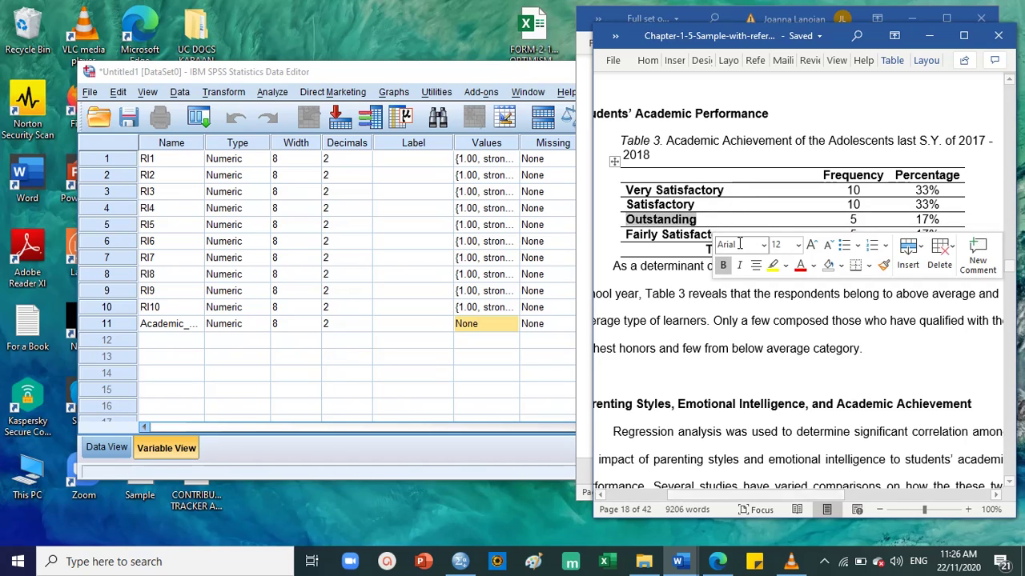
{"action": "left_click", "coordinate": [611, 244]}
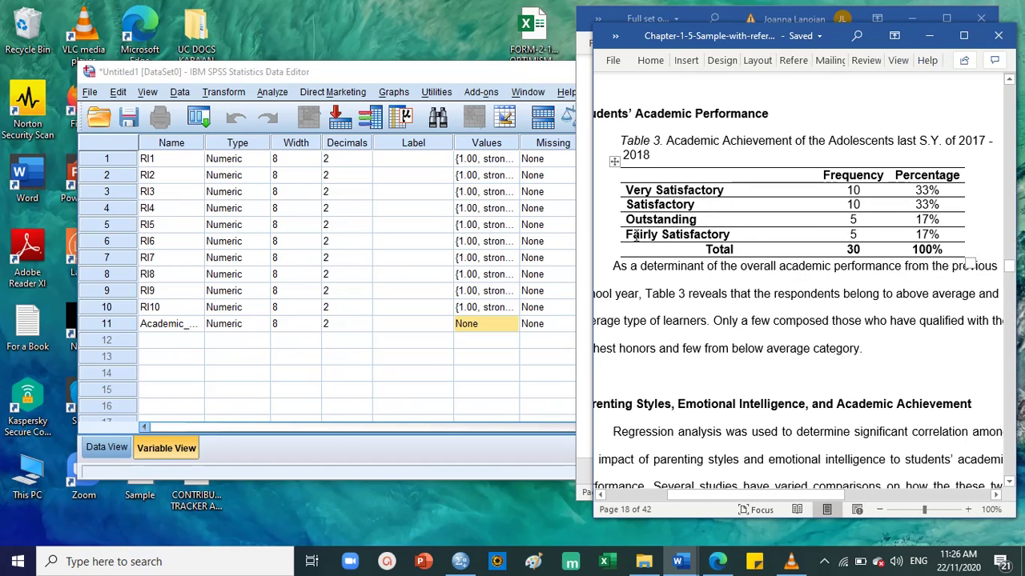
{"action": "left_click_drag", "start_coordinate": [631, 234], "coordinate": [730, 236]}
{"action": "left_click", "coordinate": [511, 148]}
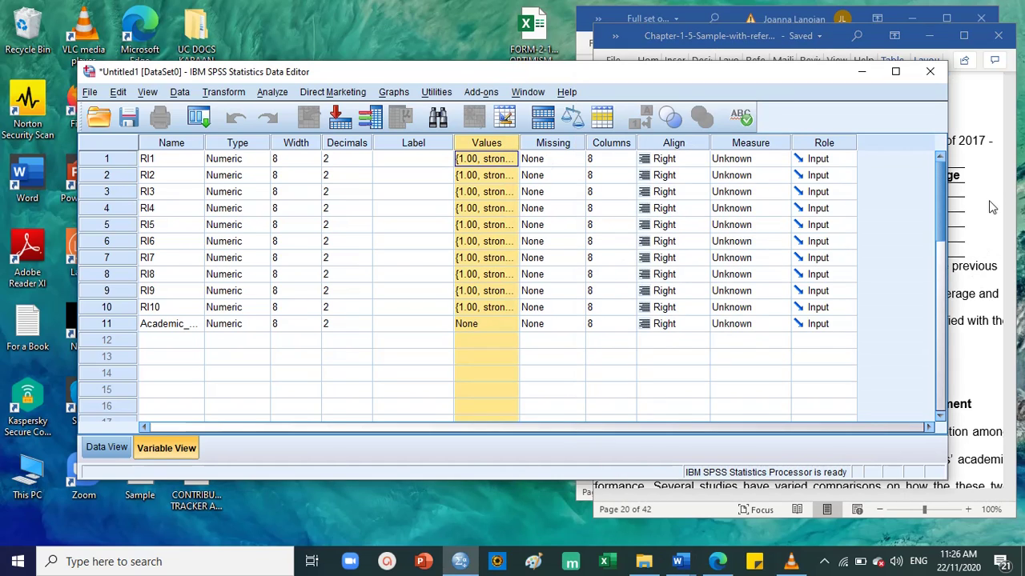
Return to the Chapter-1-5-Sample document and highlight "above average and average type of learners" in the paragraph under Table 3.
{"action": "left_click", "coordinate": [978, 271]}
{"action": "left_click", "coordinate": [860, 321]}
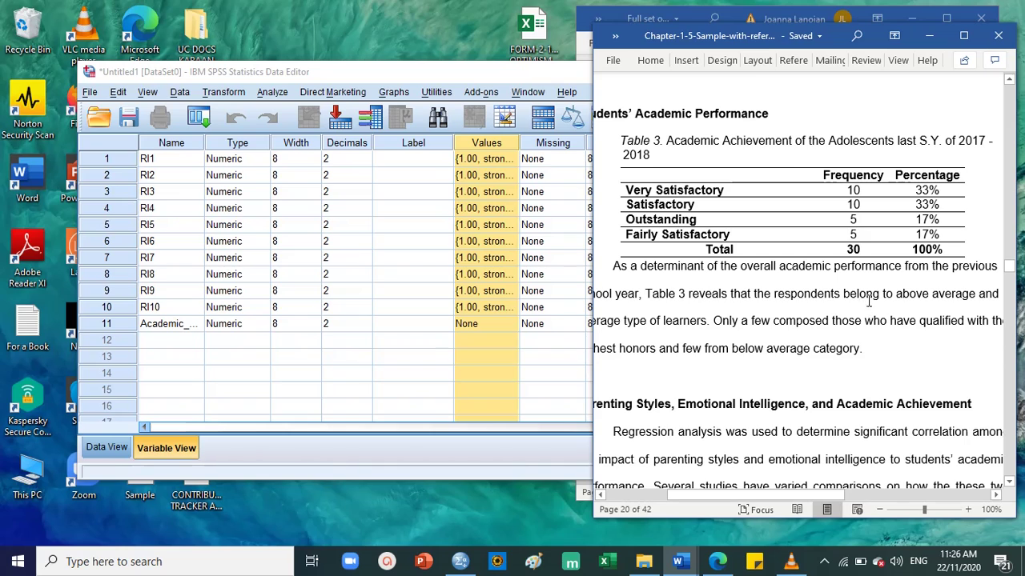
{"action": "left_click_drag", "start_coordinate": [897, 295], "coordinate": [708, 321]}
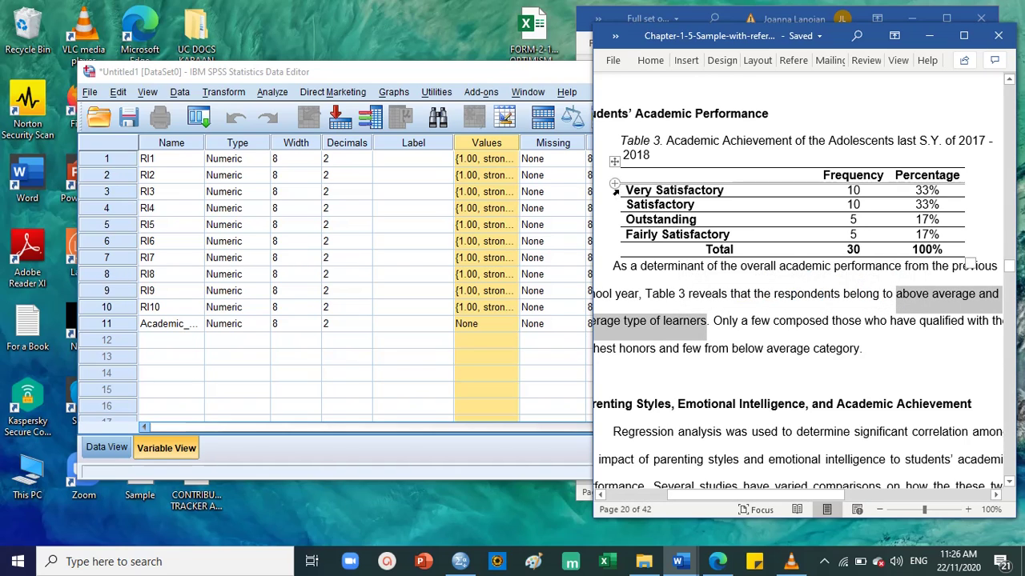
{"action": "left_click", "coordinate": [618, 183]}
{"action": "left_click", "coordinate": [702, 341]}
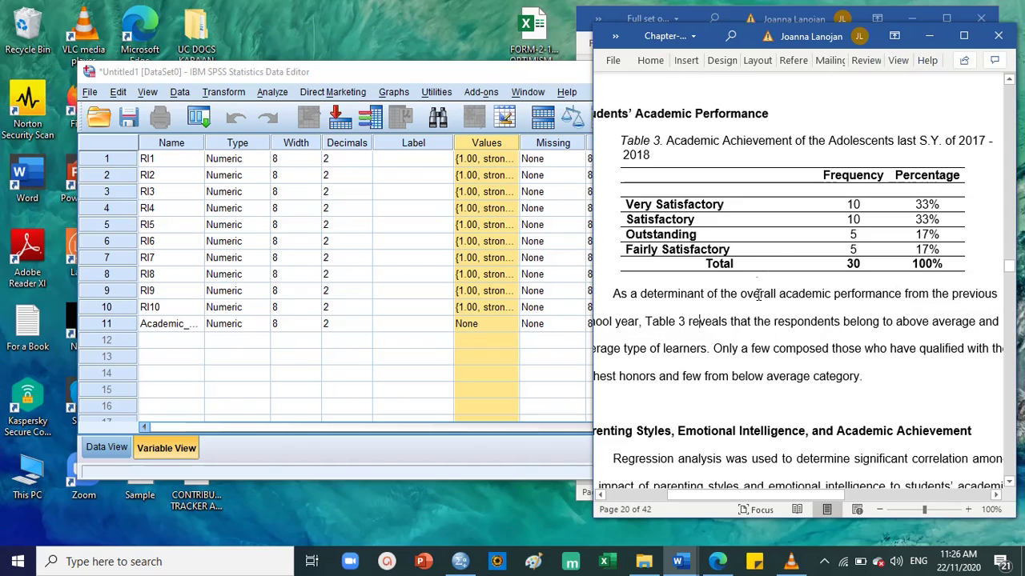
{"action": "key", "text": "ctrl+z"}
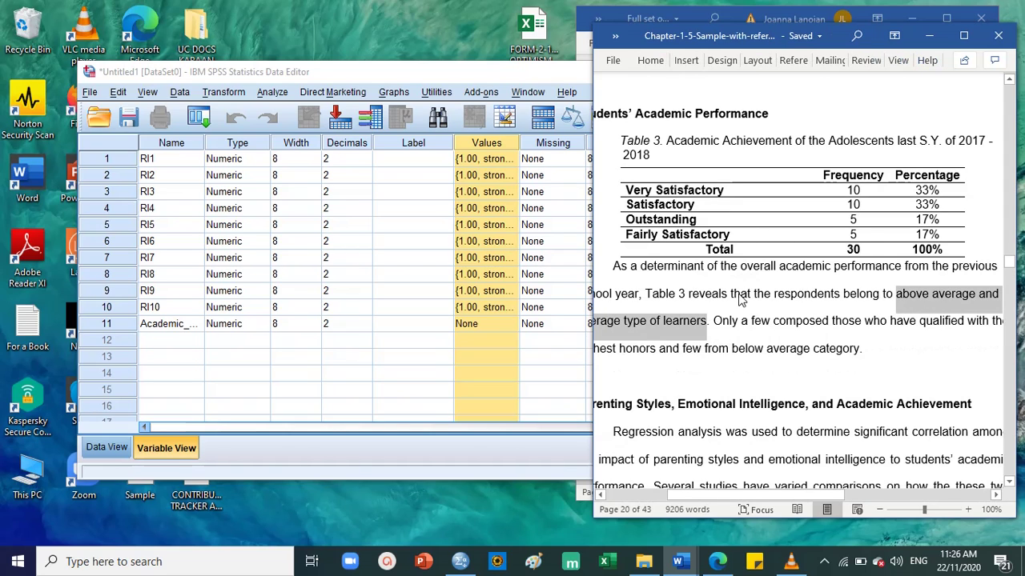
Compare the average, highest honors and below average wording under Table 3 with the table's rating categories.
{"action": "key", "text": "Left"}
{"action": "left_click_drag", "start_coordinate": [896, 296], "coordinate": [944, 297]}
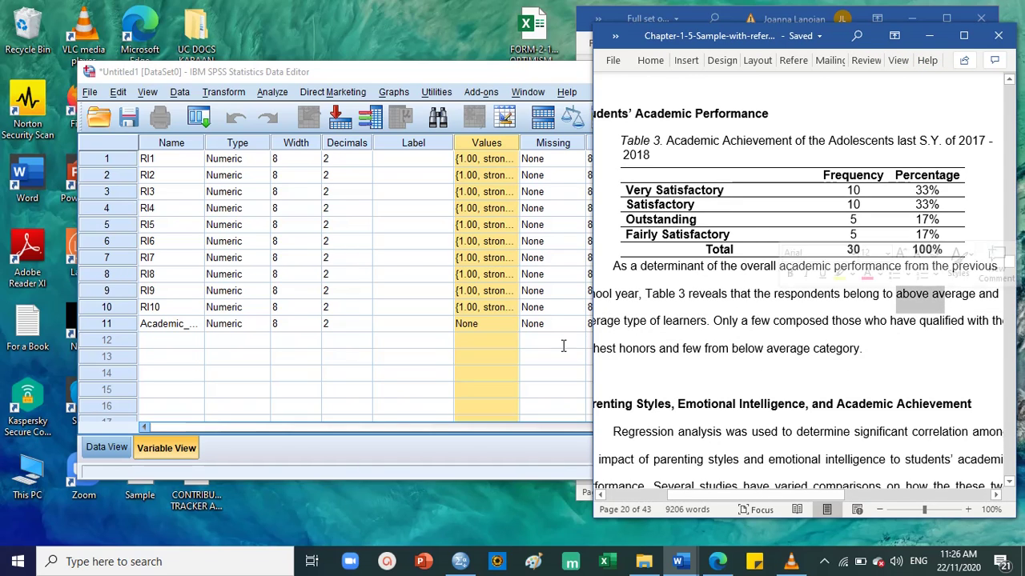
{"action": "double_click", "coordinate": [613, 321]}
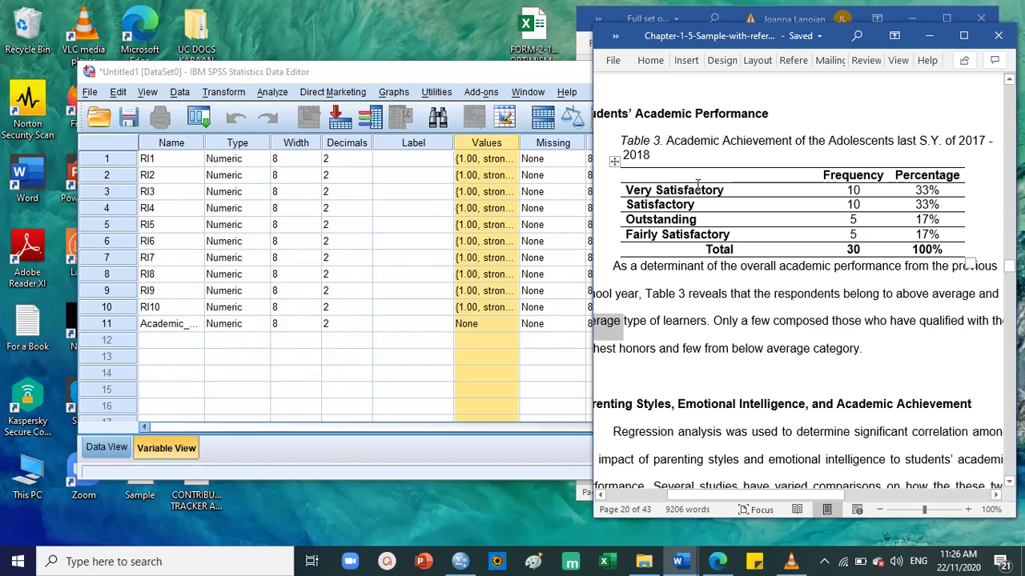
{"action": "left_click", "coordinate": [730, 192]}
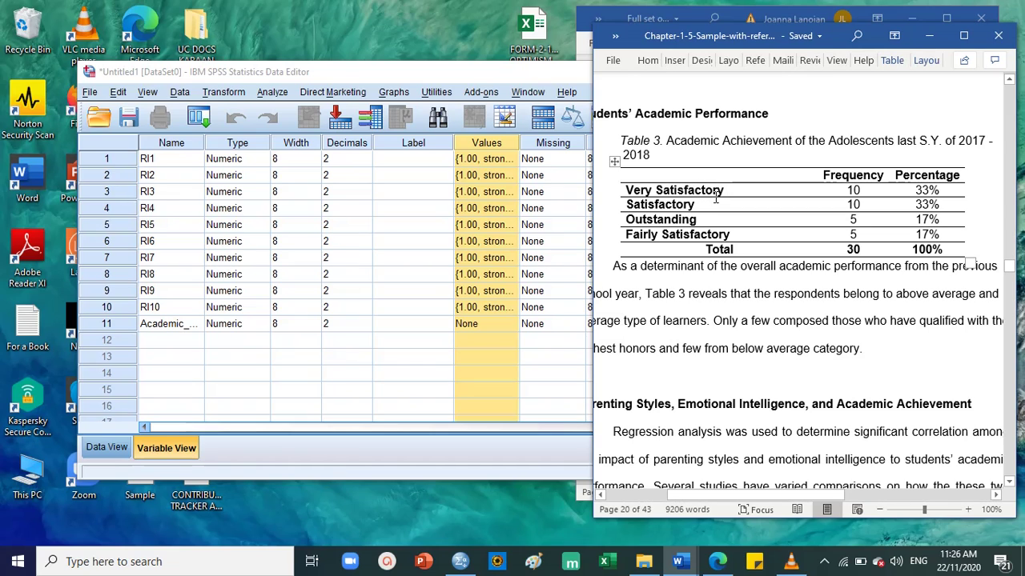
{"action": "left_click_drag", "start_coordinate": [694, 205], "coordinate": [621, 208]}
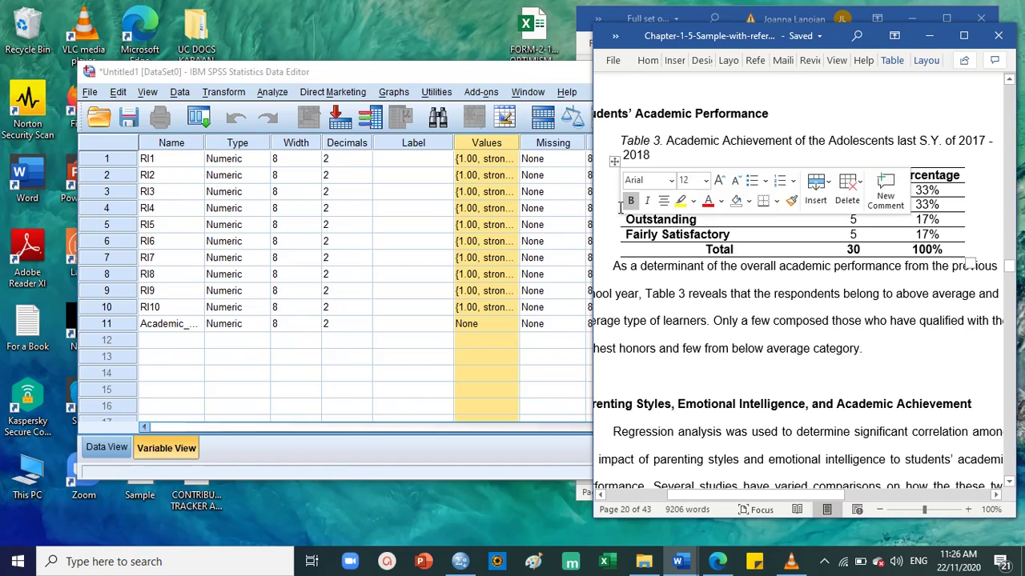
{"action": "left_click", "coordinate": [698, 219]}
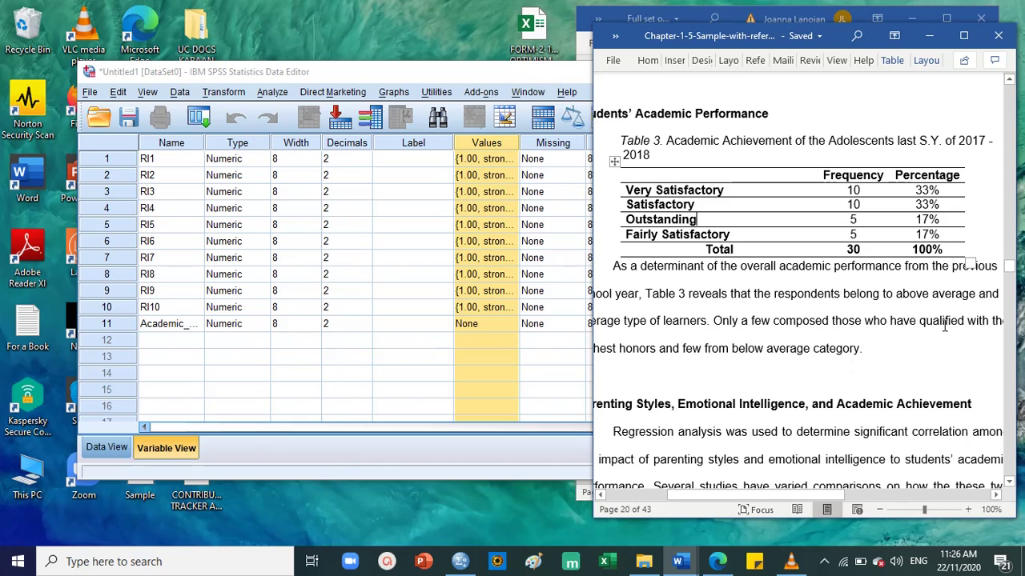
{"action": "left_click_drag", "start_coordinate": [629, 350], "coordinate": [707, 350]}
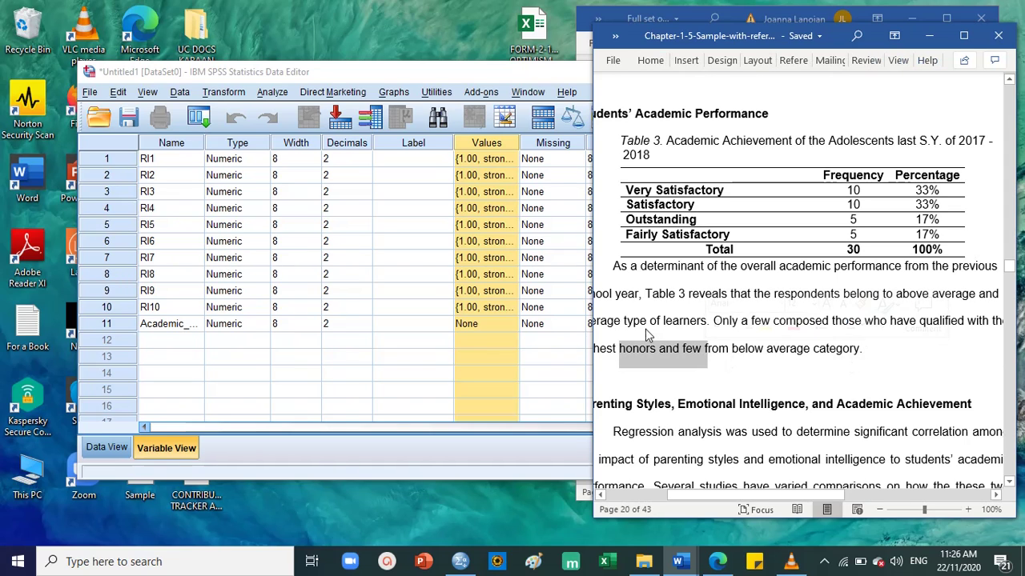
{"action": "key", "text": "ctrl+a"}
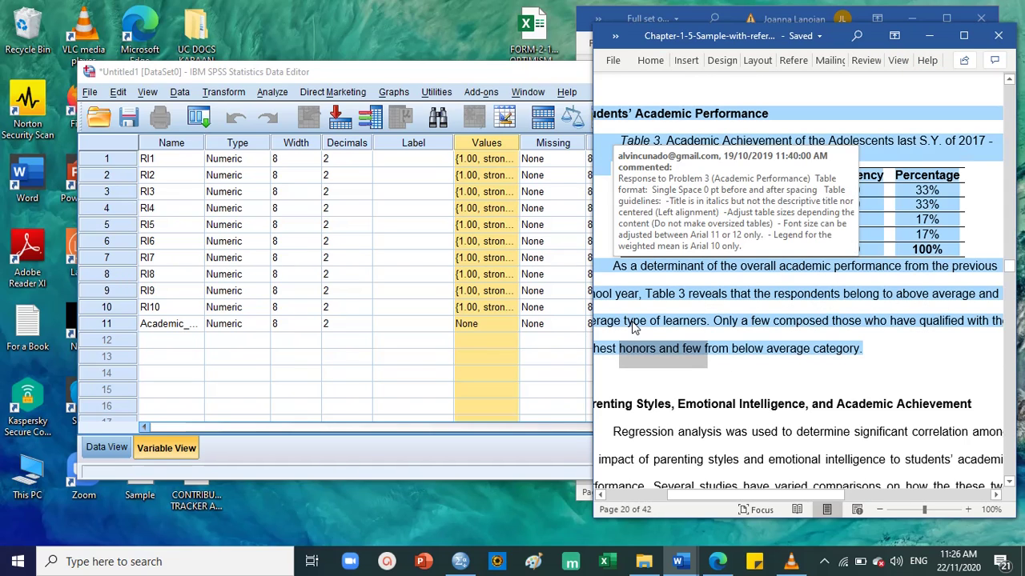
{"action": "left_click", "coordinate": [695, 357]}
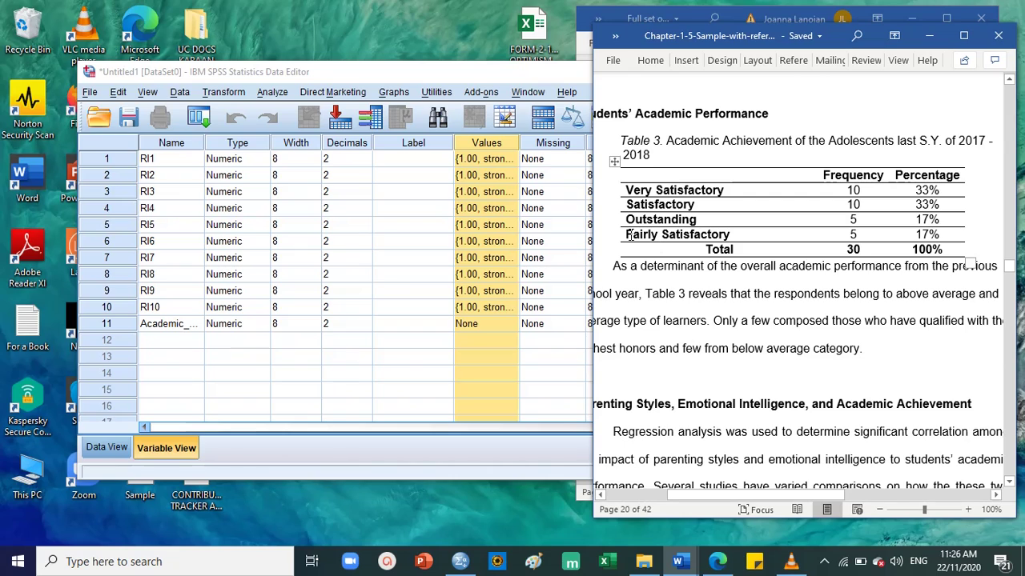
Copy the four rating categories from Table 3 and paste them below item 36 in the Word questionnaire.
{"action": "left_click_drag", "start_coordinate": [626, 235], "coordinate": [638, 192]}
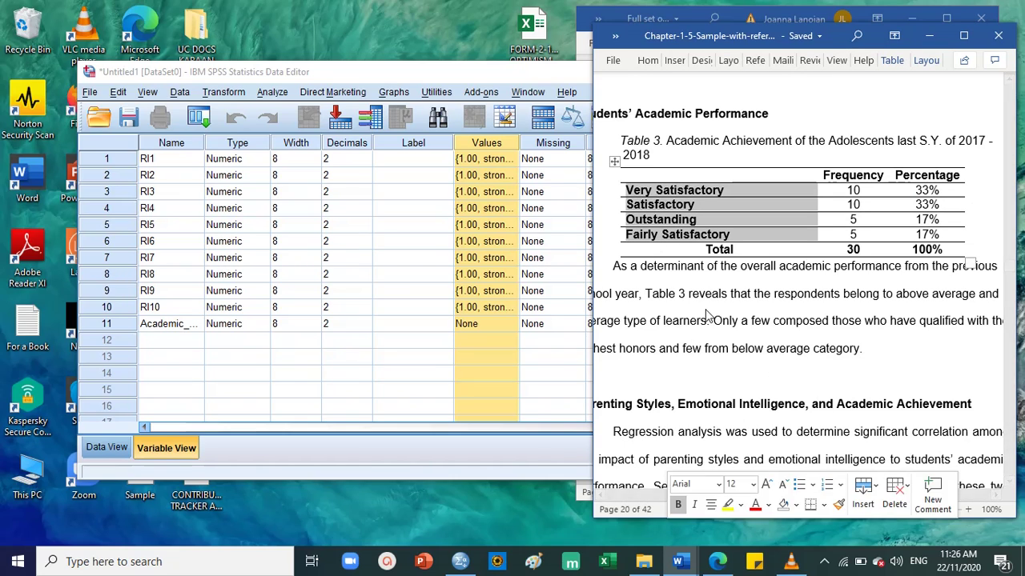
{"action": "left_click", "coordinate": [899, 13]}
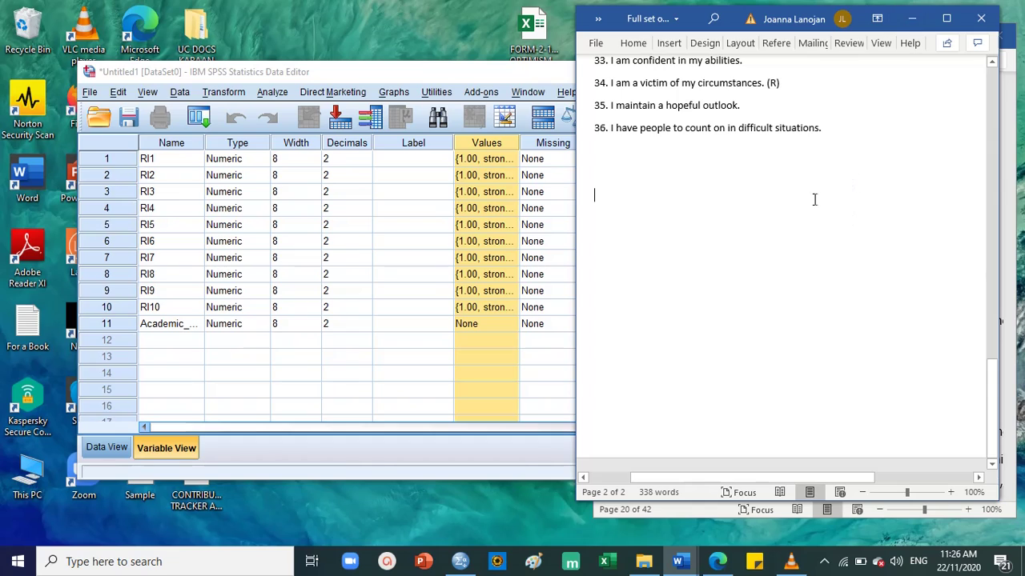
{"action": "type", "text": "Very Satisfactory Satisfactory Outstanding Fairly Satisfactory"}
Add score ranges to the pasted categories: 90-95 for Very Satisfactory, 98-100 for Outstanding and 80-89 for Satisfactory.
{"action": "left_click", "coordinate": [844, 200]}
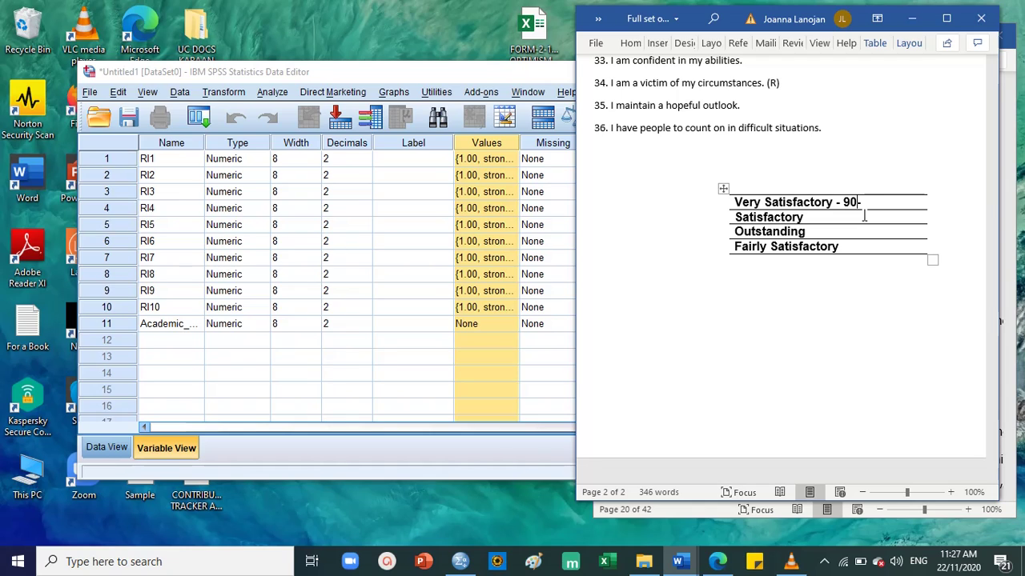
{"action": "type", "text": "95"}
{"action": "left_click", "coordinate": [863, 217]}
{"action": "type", "text": "-"}
{"action": "type", "text": " 98-100"}
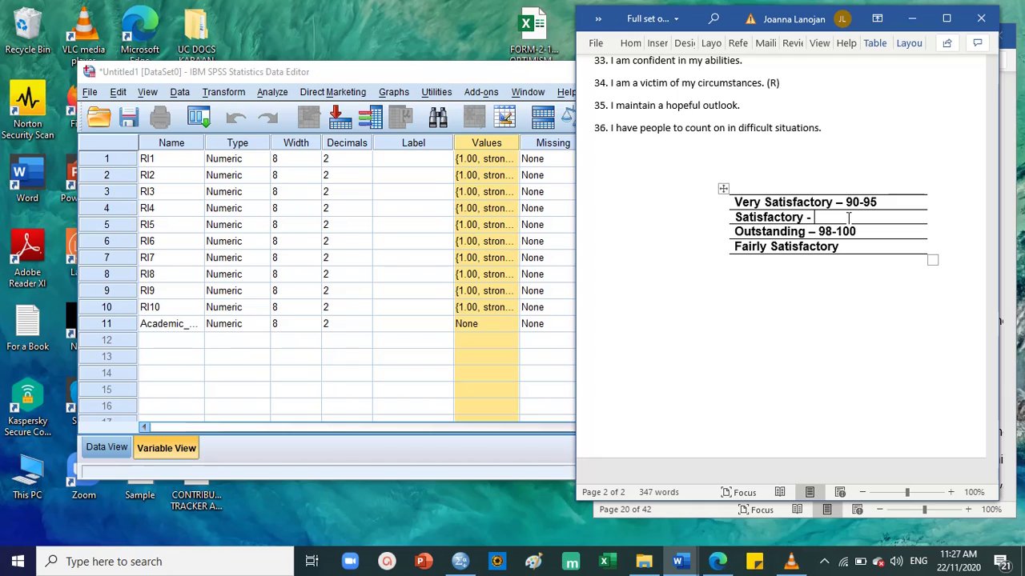
{"action": "type", "text": "80-89"}
Add the score range 70-79 to the Fairly Satisfactory category.
{"action": "left_click", "coordinate": [869, 245]}
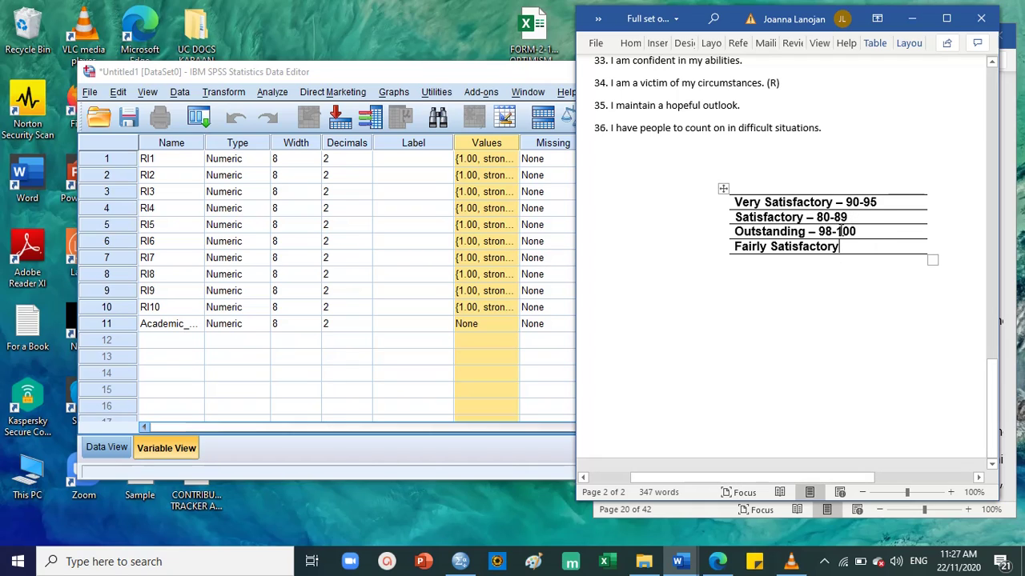
{"action": "left_click_drag", "start_coordinate": [875, 200], "coordinate": [735, 216]}
{"action": "left_click", "coordinate": [805, 231]}
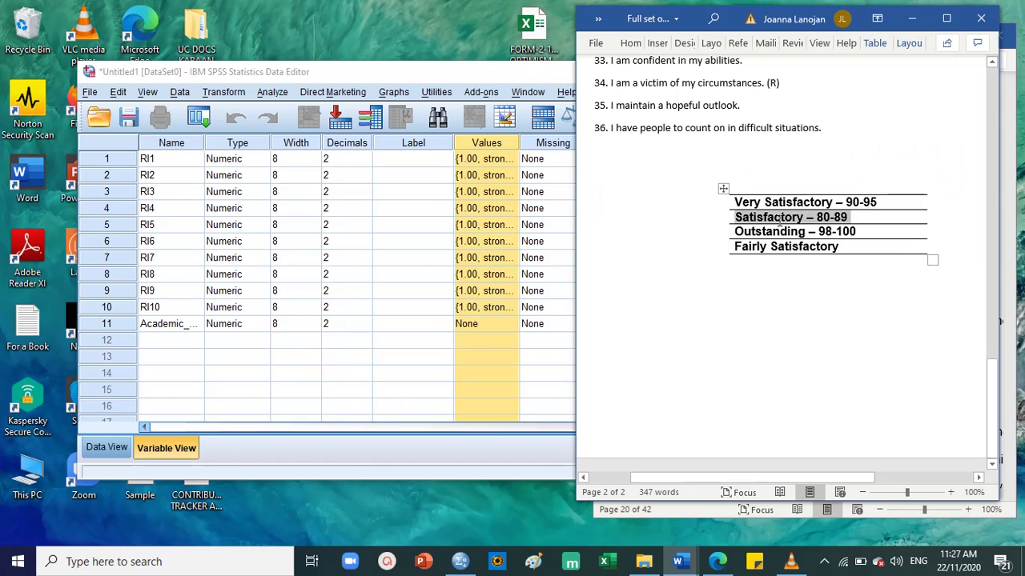
{"action": "left_click", "coordinate": [839, 273]}
{"action": "left_click", "coordinate": [862, 248]}
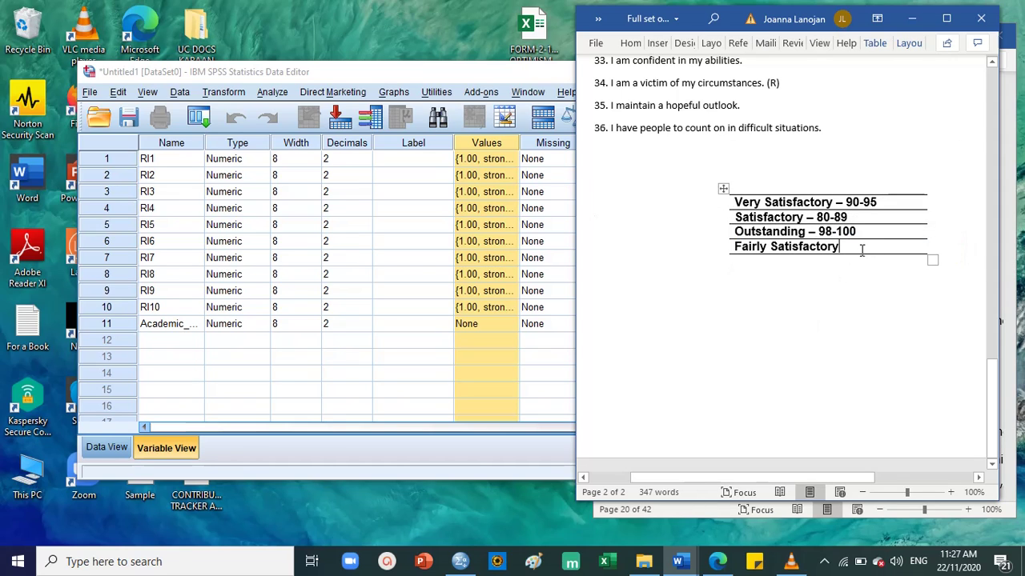
{"action": "type", "text": "-"}
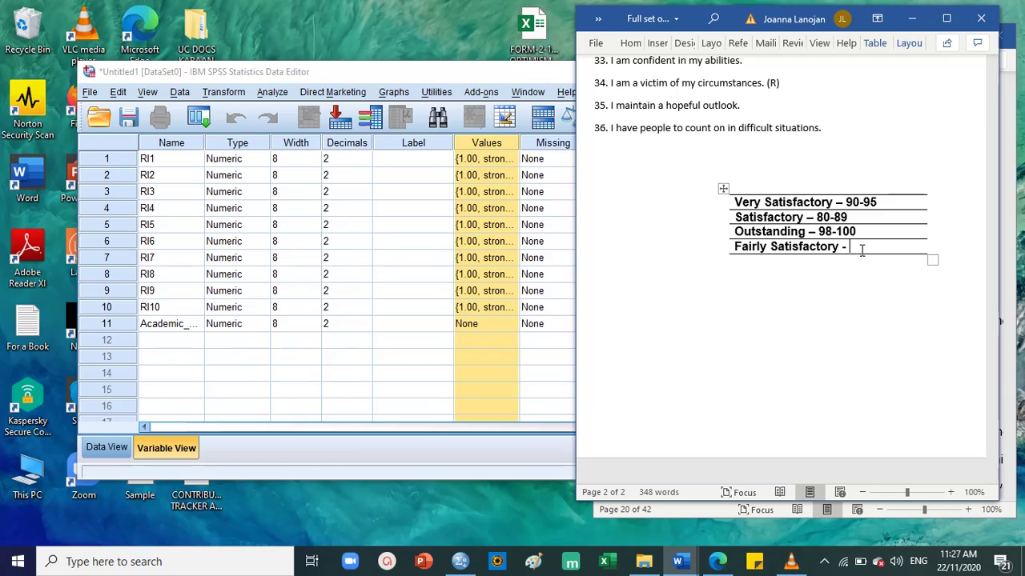
{"action": "type", "text": "70-79"}
{"action": "left_click", "coordinate": [915, 322]}
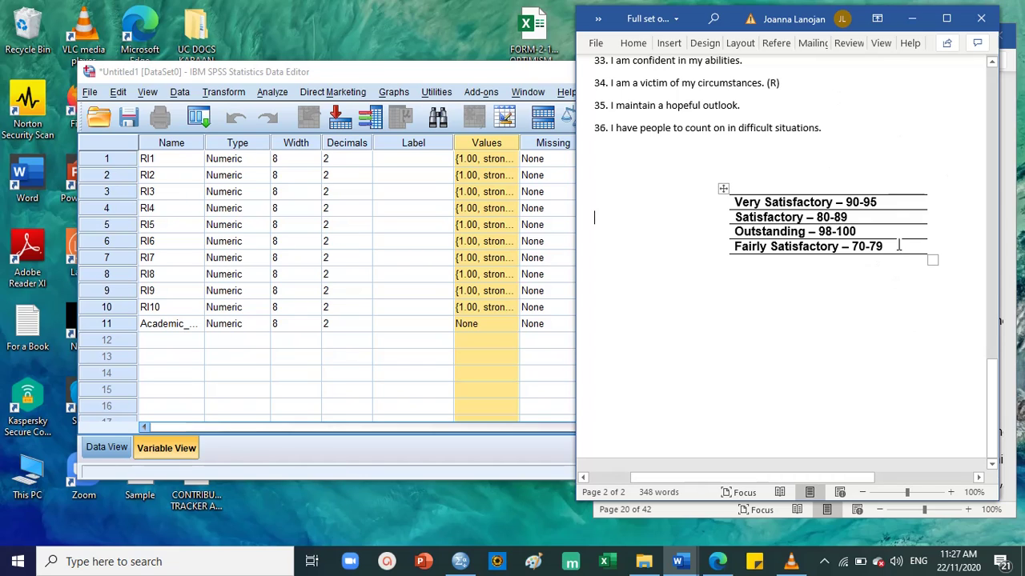
Review the score ranges beside the rating categories, highlighting the Very Satisfactory and Outstanding rows.
{"action": "left_click_drag", "start_coordinate": [855, 222], "coordinate": [718, 221]}
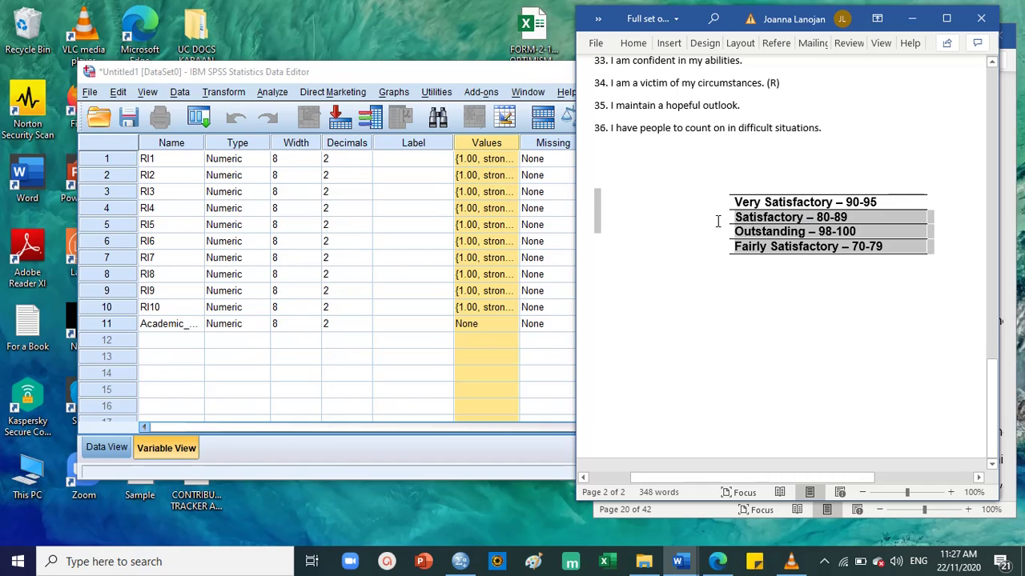
{"action": "left_click", "coordinate": [804, 231]}
{"action": "left_click_drag", "start_coordinate": [903, 206], "coordinate": [731, 204]}
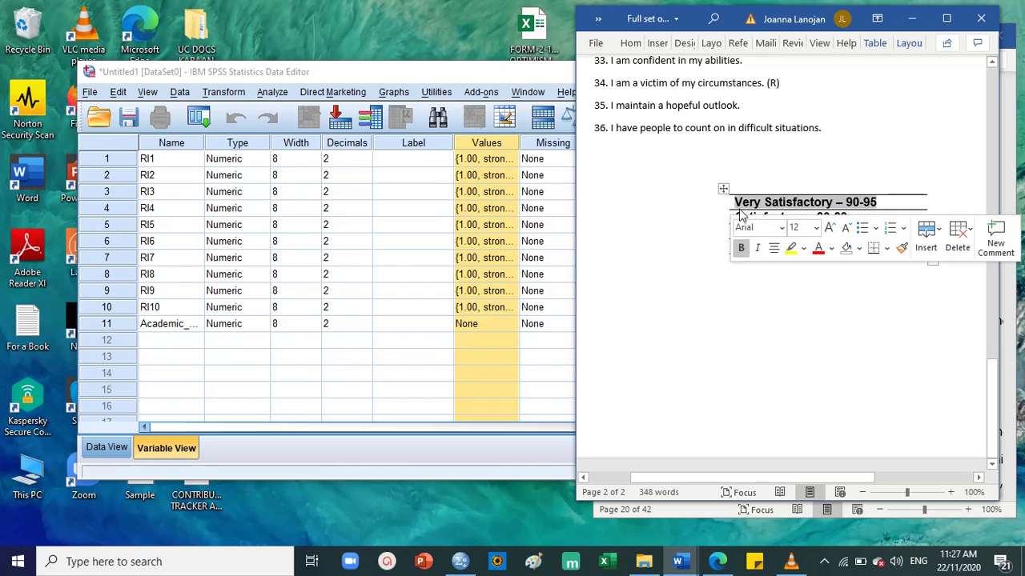
{"action": "left_click", "coordinate": [860, 233]}
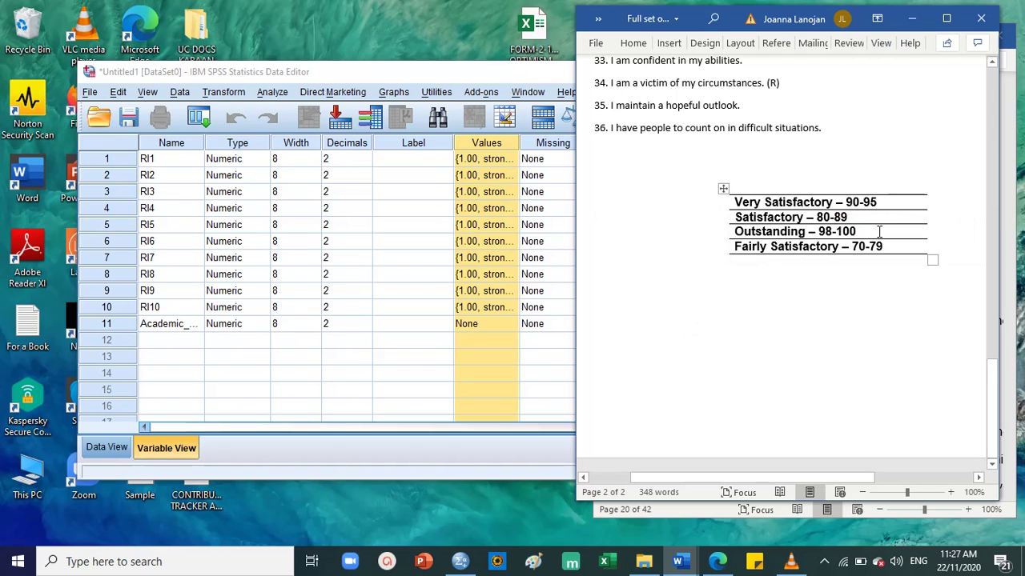
{"action": "left_click_drag", "start_coordinate": [879, 231], "coordinate": [734, 232]}
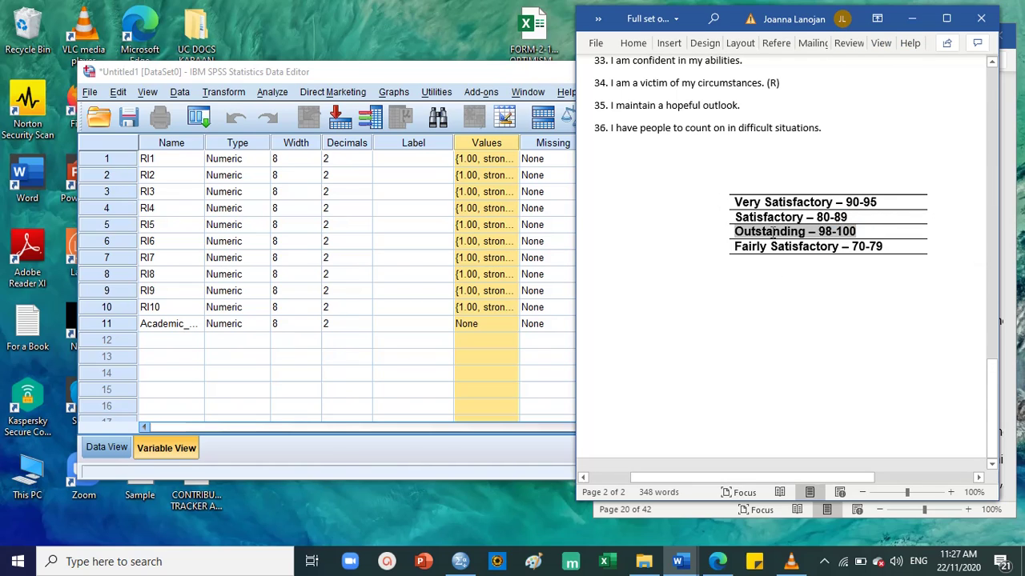
Open the value labels of Academic_Performance in SPSS and consult the rating ranges in the Word questionnaire.
{"action": "left_click", "coordinate": [477, 322]}
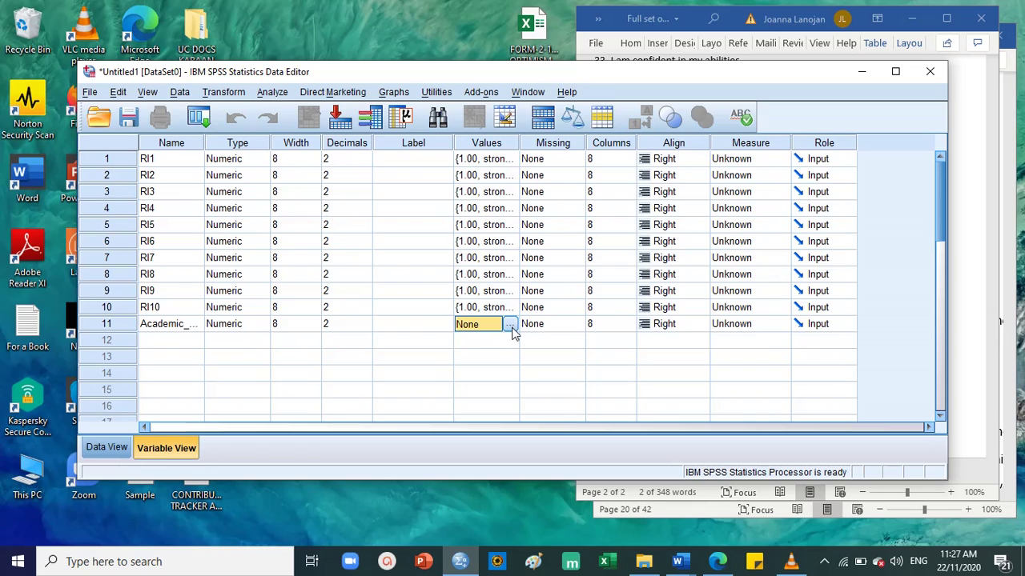
{"action": "left_click", "coordinate": [509, 324]}
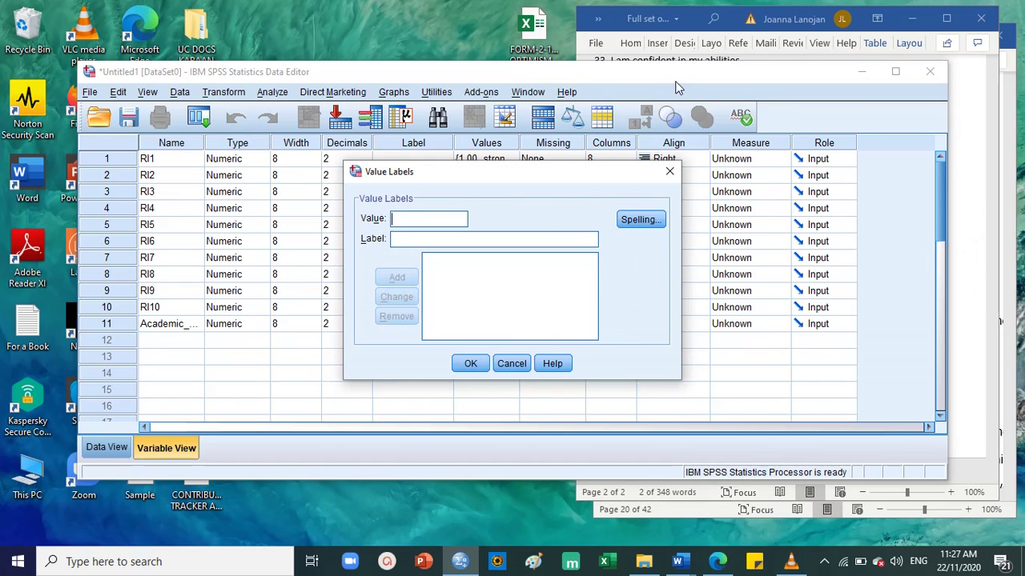
{"action": "left_click", "coordinate": [978, 195]}
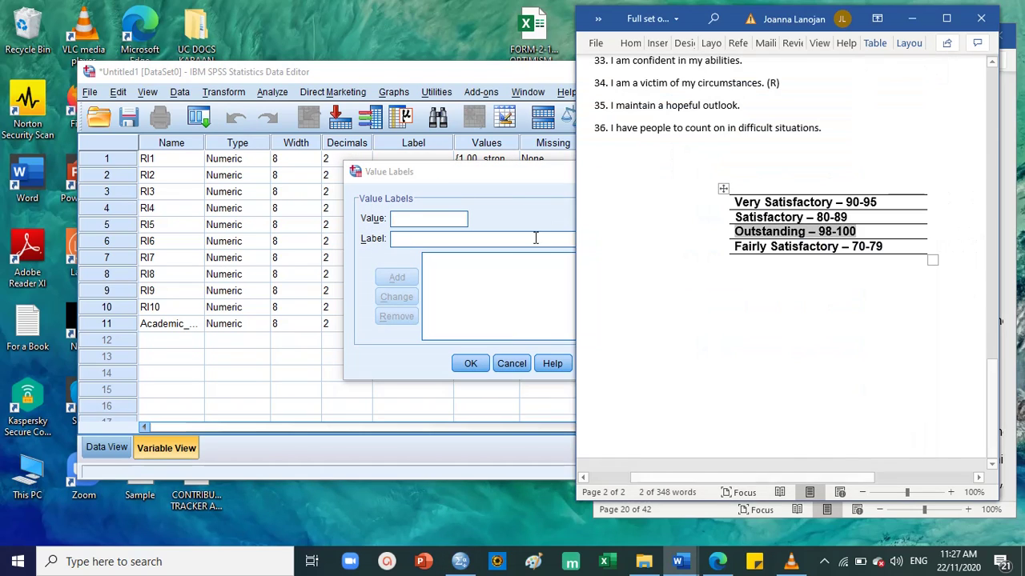
{"action": "left_click", "coordinate": [430, 215]}
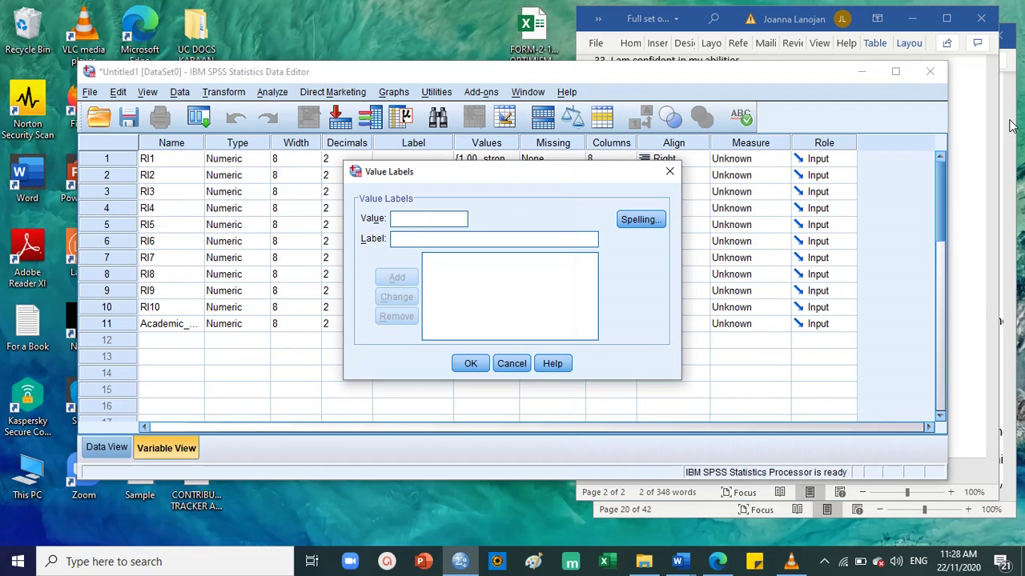
{"action": "left_click", "coordinate": [968, 141]}
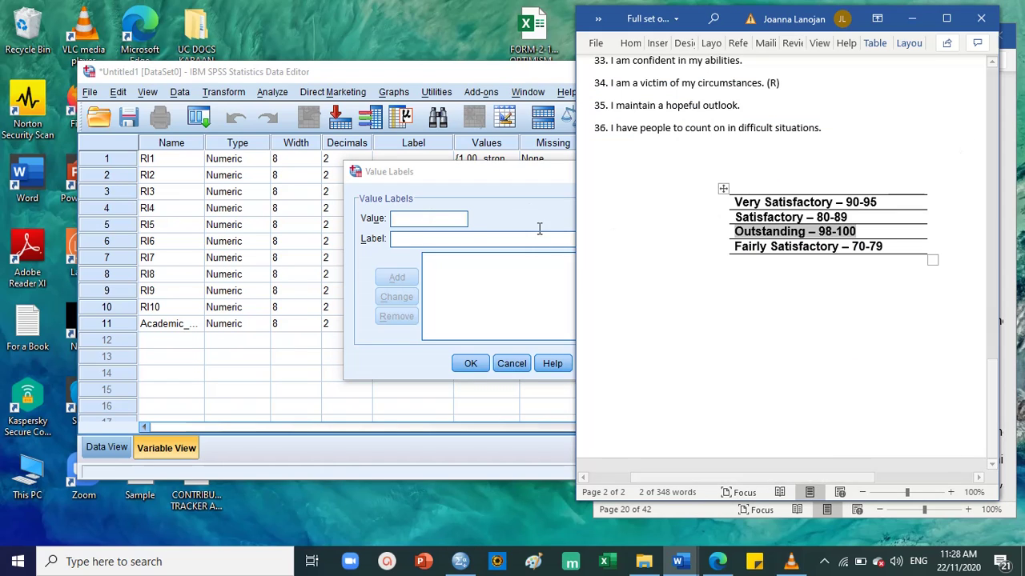
{"action": "left_click", "coordinate": [446, 219]}
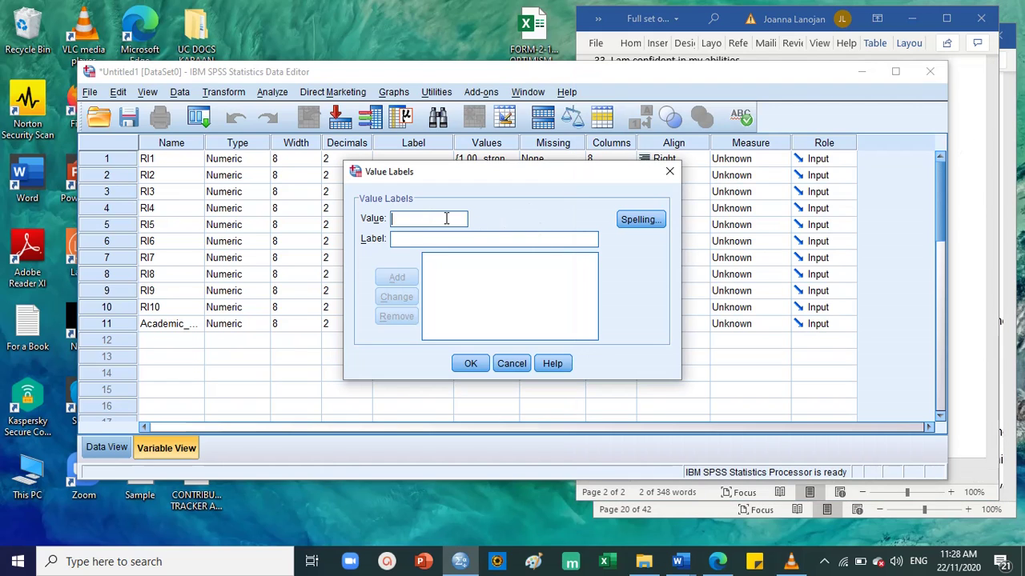
{"action": "left_click", "coordinate": [979, 232]}
Try to add the label "outstanding" for the value 98-100 to Academic_Performance.
{"action": "left_click", "coordinate": [435, 223]}
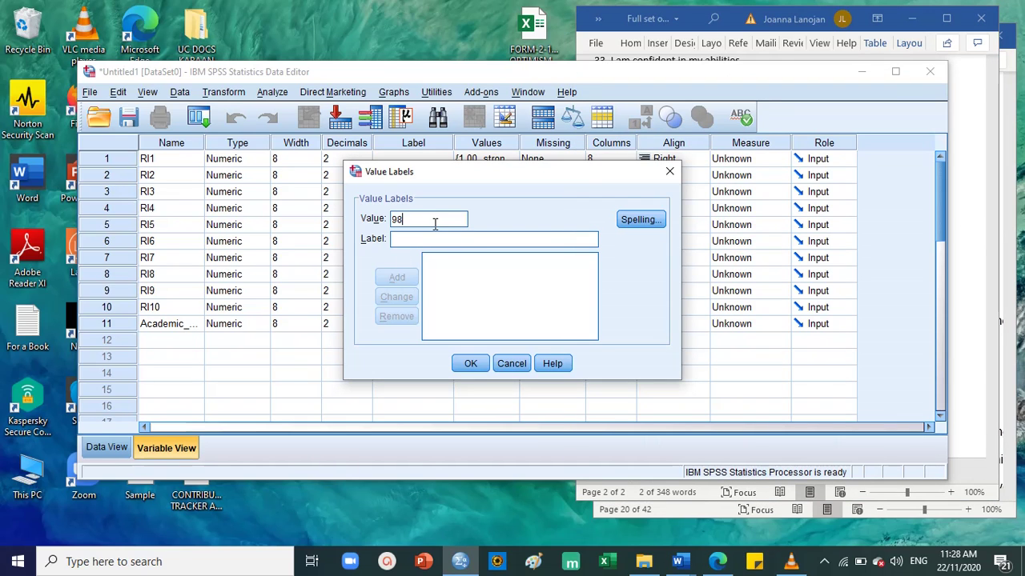
{"action": "type", "text": "98-100"}
{"action": "left_click", "coordinate": [440, 239]}
{"action": "left_click", "coordinate": [961, 248]}
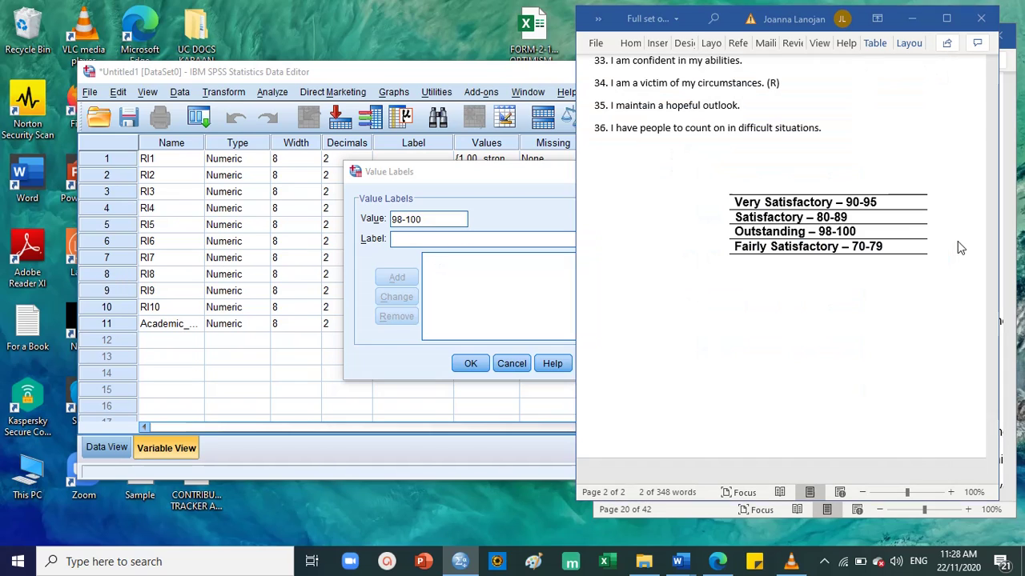
{"action": "left_click", "coordinate": [453, 237]}
{"action": "type", "text": "outs"}
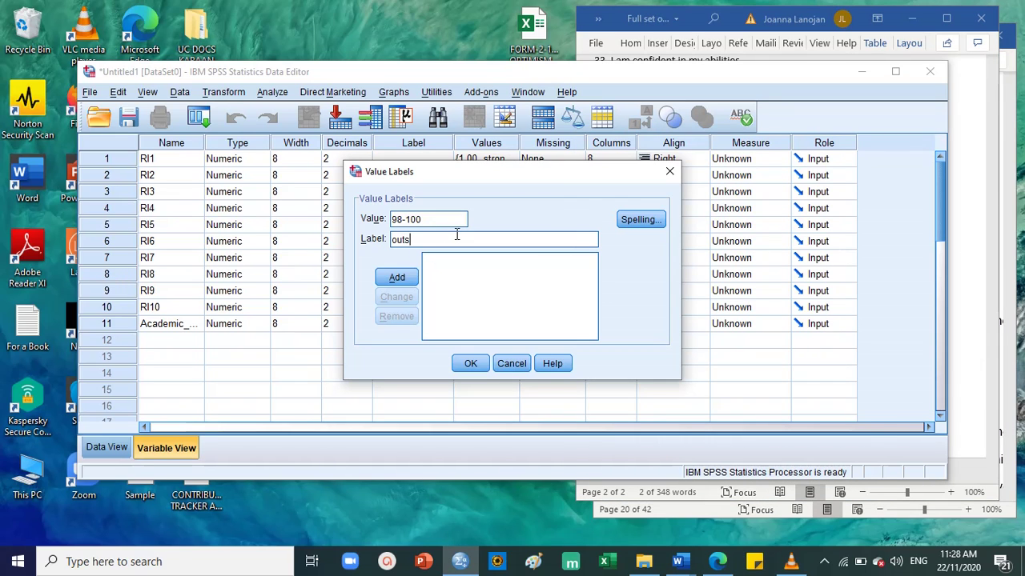
{"action": "type", "text": "tanding"}
{"action": "left_click", "coordinate": [396, 278]}
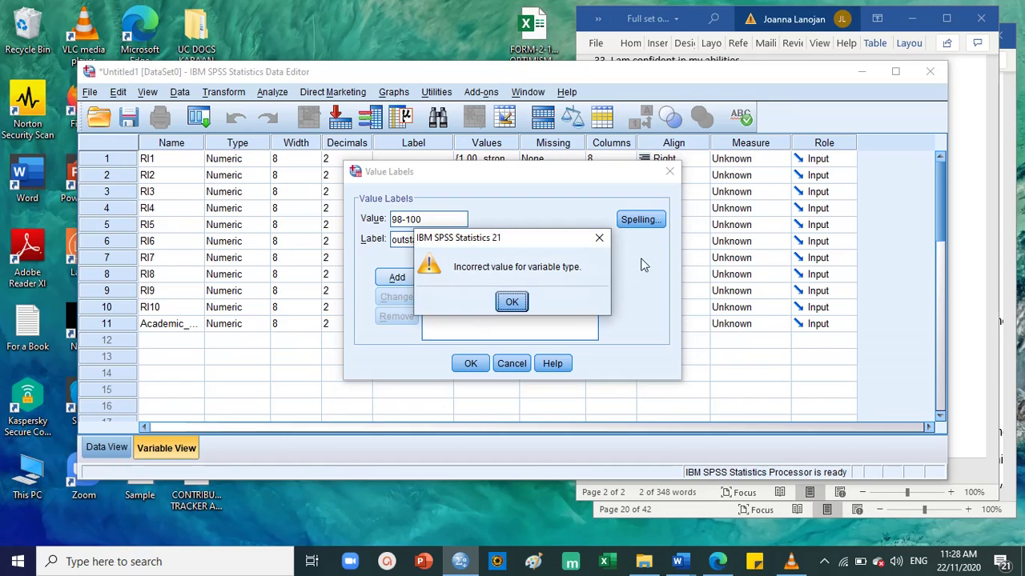
Dismiss the message and add the label "outstanding" for the single values 100 and 99 to Academic_Performance.
{"action": "left_click", "coordinate": [512, 304]}
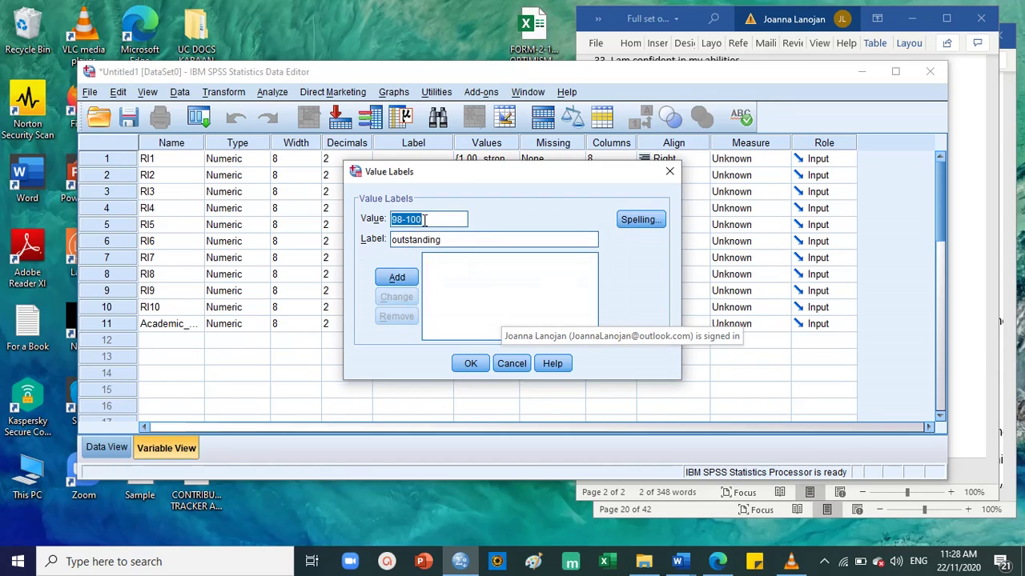
{"action": "type", "text": "100"}
{"action": "left_click", "coordinate": [409, 277]}
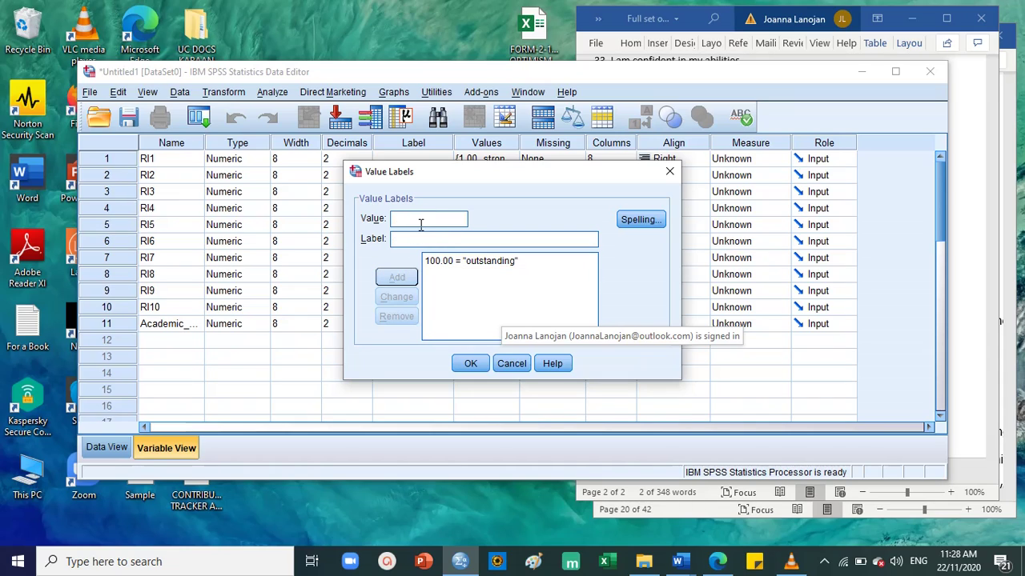
{"action": "type", "text": "99"}
{"action": "left_click", "coordinate": [424, 238]}
{"action": "type", "text": "out"}
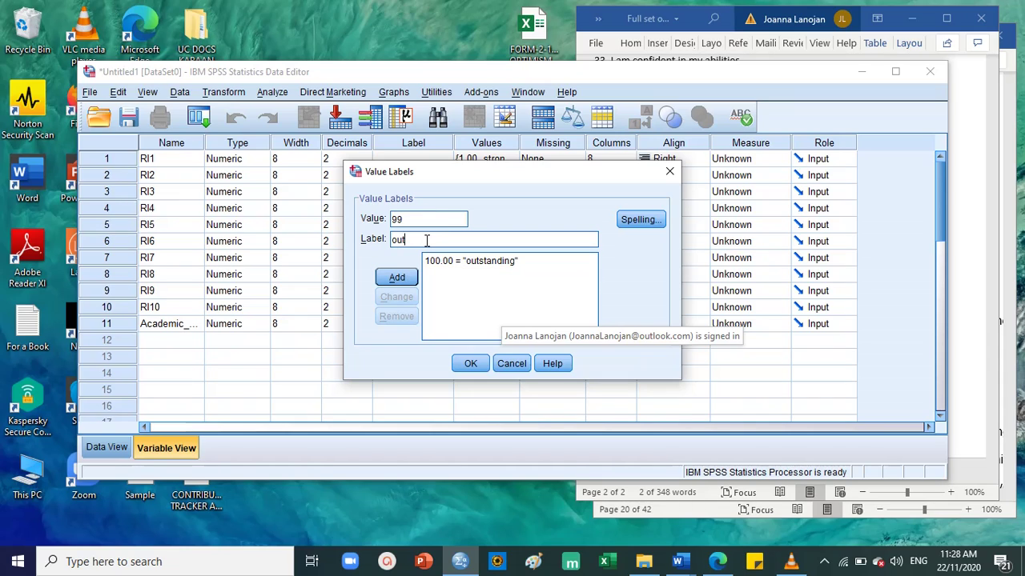
{"action": "type", "text": "standing"}
{"action": "left_click", "coordinate": [397, 280]}
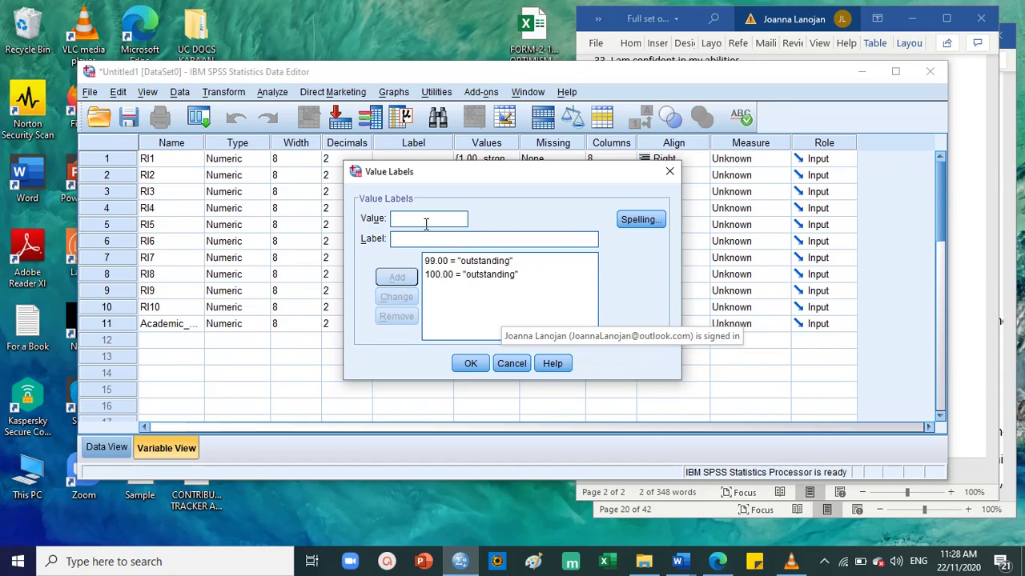
Add the label "outstanding" for the value 98.
{"action": "type", "text": "9"}
{"action": "type", "text": "outs"}
{"action": "type", "text": "tanding"}
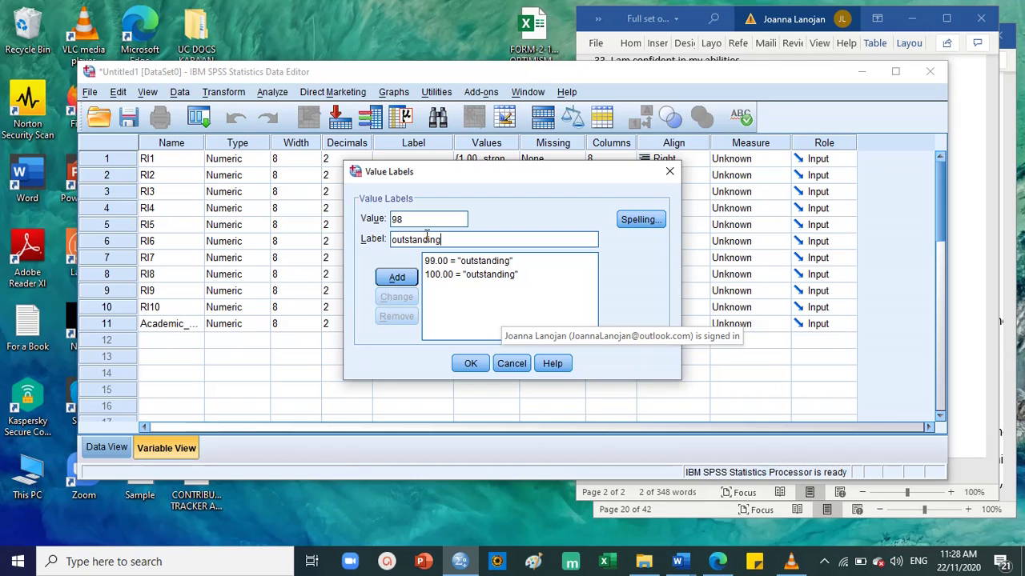
{"action": "left_click", "coordinate": [396, 277]}
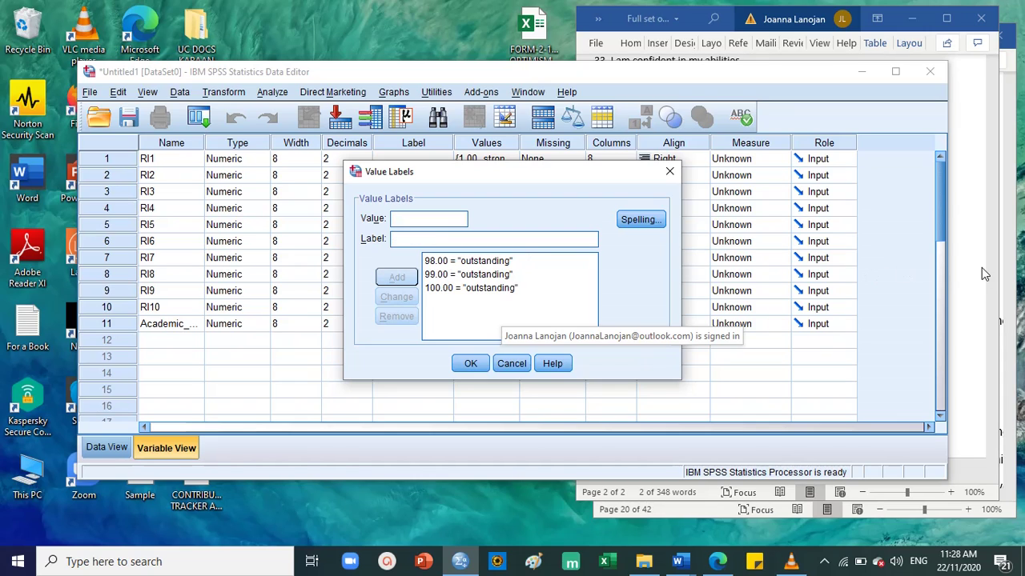
In the Word questionnaire, change the score range of the Very Satisfactory category to 90-97.
{"action": "left_click", "coordinate": [918, 282]}
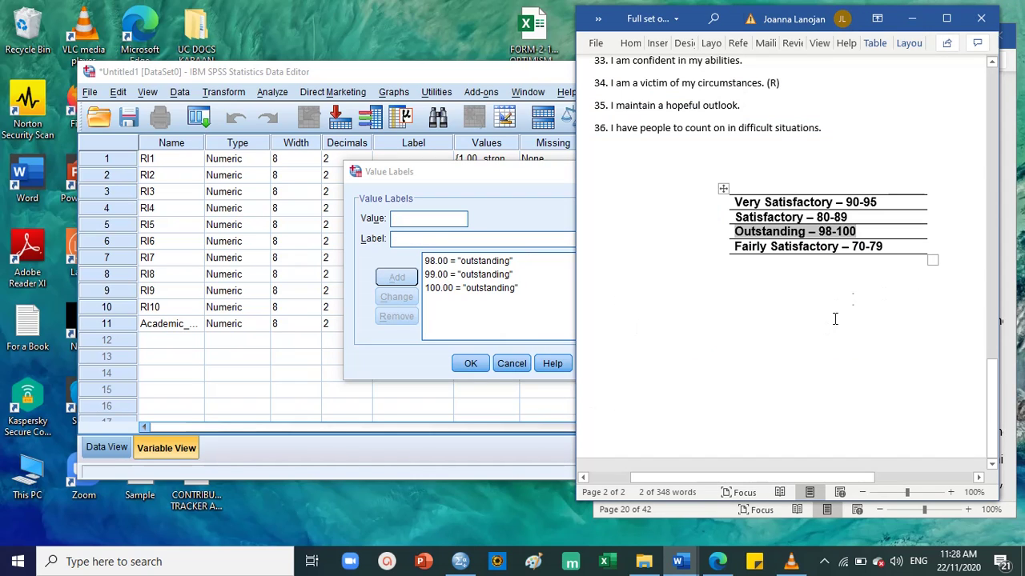
{"action": "left_click", "coordinate": [838, 231]}
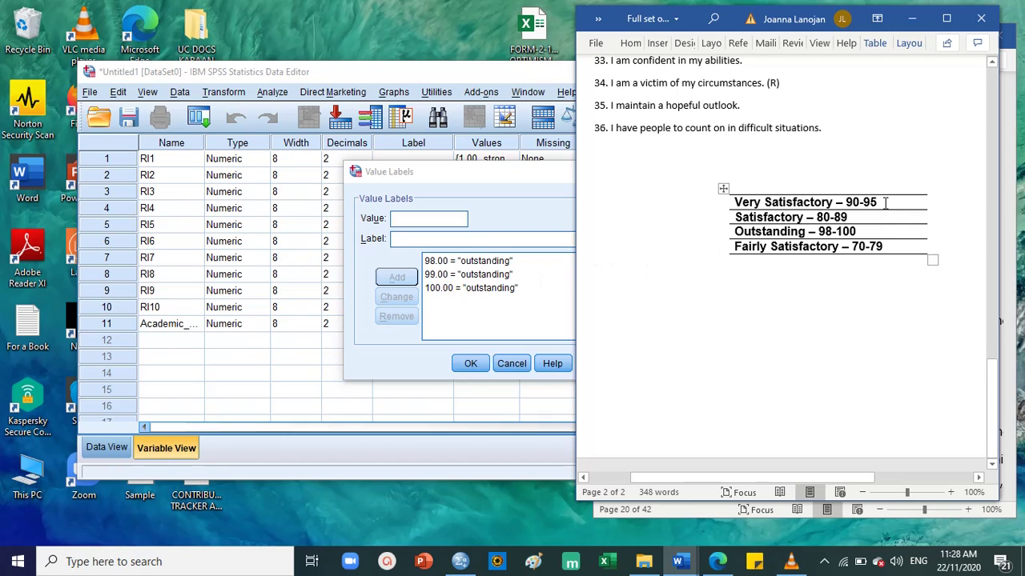
{"action": "key", "text": "BackSpace"}
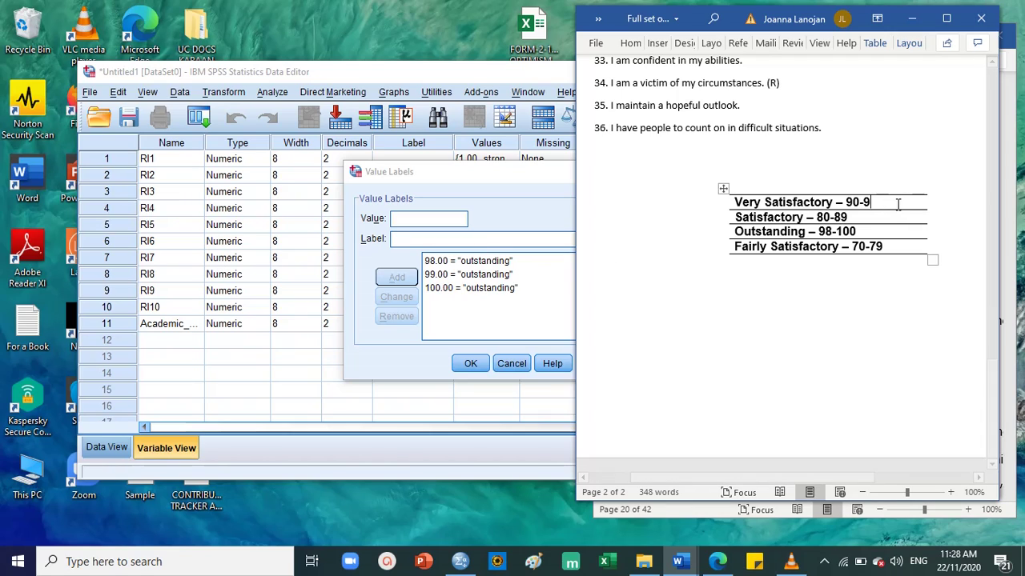
{"action": "type", "text": "9"}
{"action": "key", "text": "BackSpace"}
{"action": "type", "text": "7"}
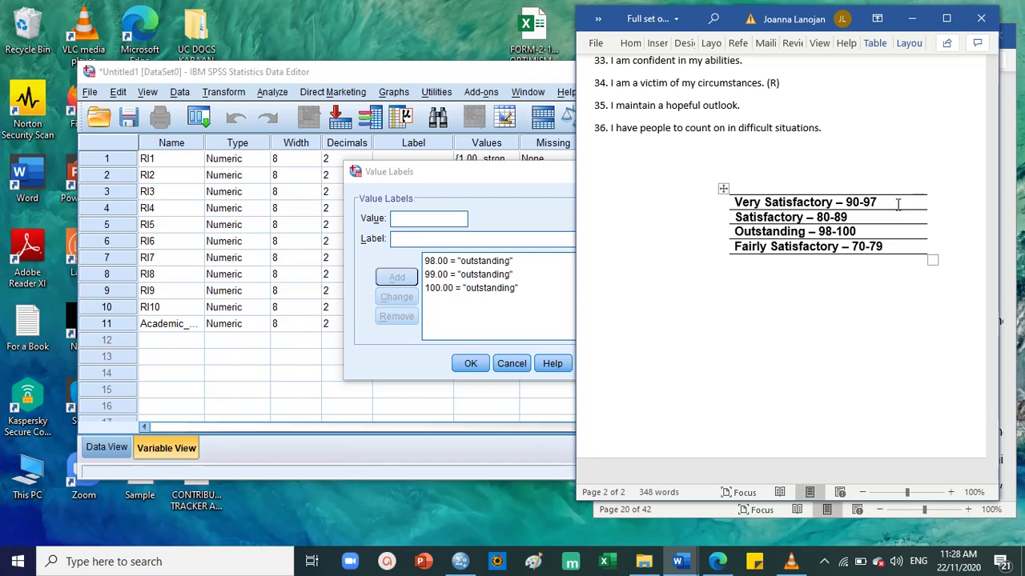
In the SPSS value labels, add "very satisfactory" for the value 97, copying the label text for reuse.
{"action": "left_click", "coordinate": [414, 218]}
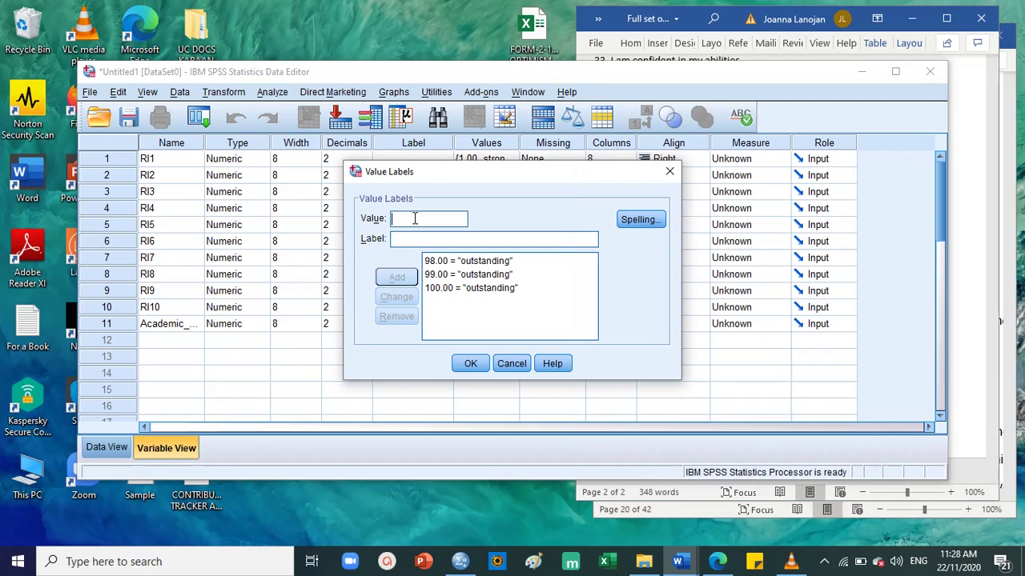
{"action": "type", "text": "97"}
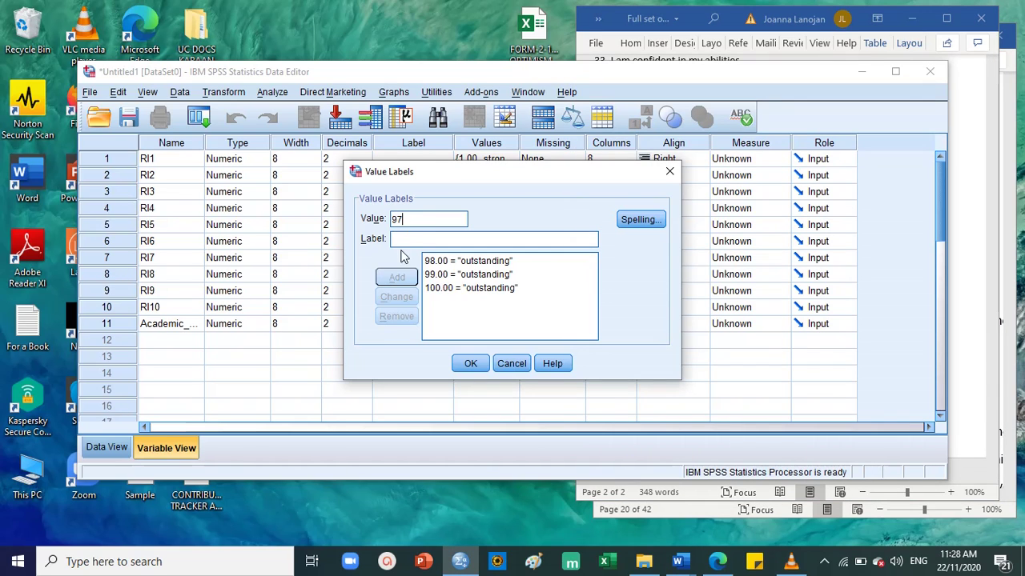
{"action": "left_click", "coordinate": [418, 240]}
{"action": "type", "text": "very sta"}
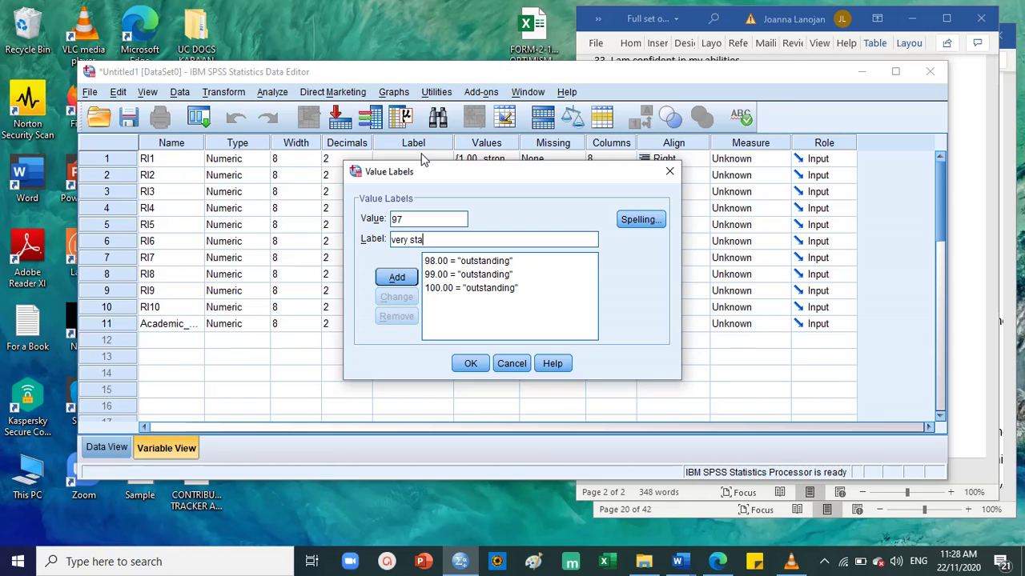
{"action": "key", "text": "BackSpace"}
{"action": "key", "text": "BackSpace"}
{"action": "type", "text": "atisfactp"}
{"action": "key", "text": "BackSpace"}
{"action": "type", "text": "ory"}
{"action": "left_click_drag", "start_coordinate": [474, 239], "coordinate": [384, 238]}
{"action": "key", "text": "ctrl+c"}
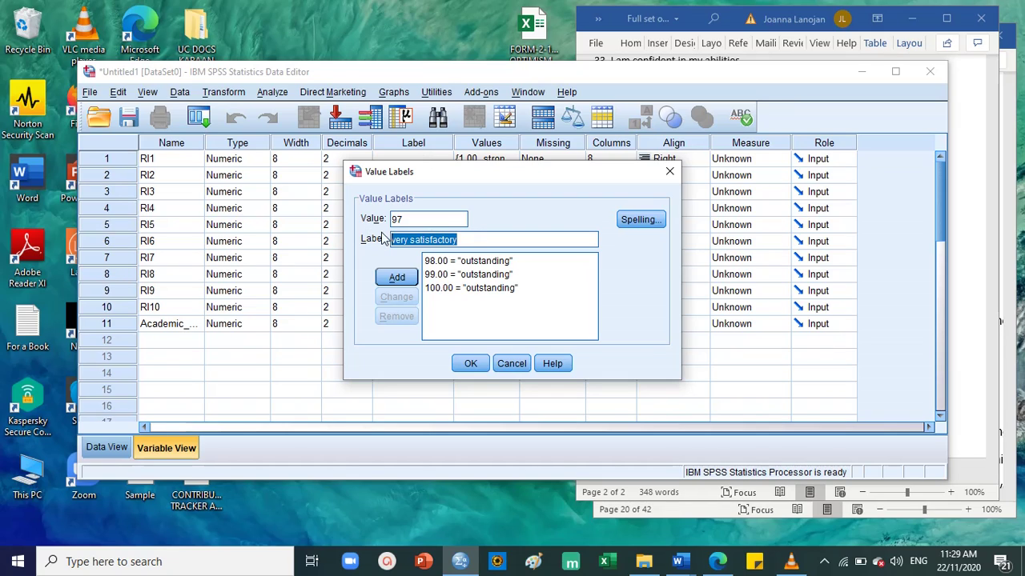
{"action": "left_click", "coordinate": [405, 278]}
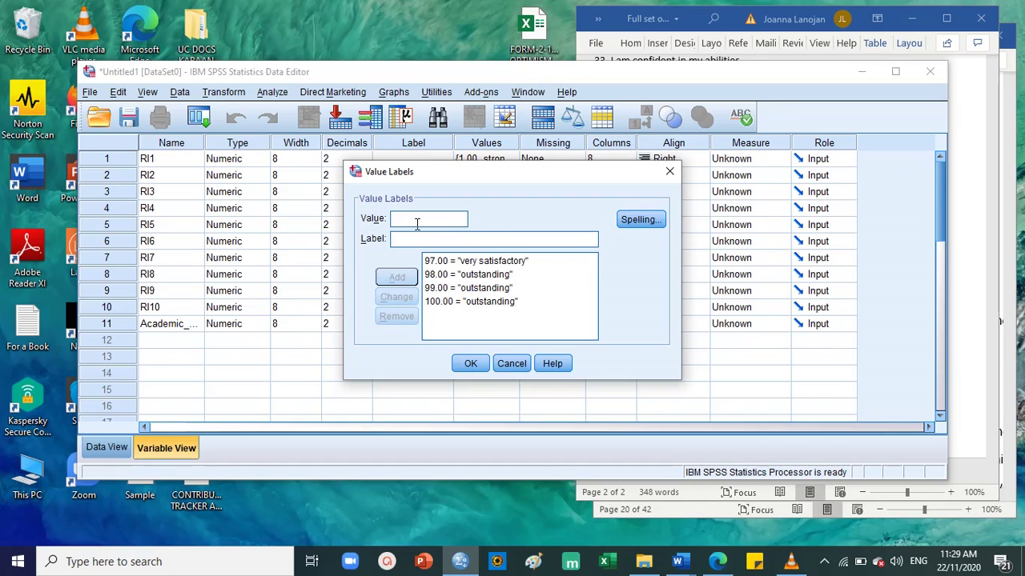
Add the copied label "very satisfactory" for the values 96 and 95.
{"action": "left_click", "coordinate": [416, 225]}
{"action": "type", "text": "96"}
{"action": "left_click", "coordinate": [433, 241]}
{"action": "key", "text": "ctrl+v"}
{"action": "left_click", "coordinate": [404, 277]}
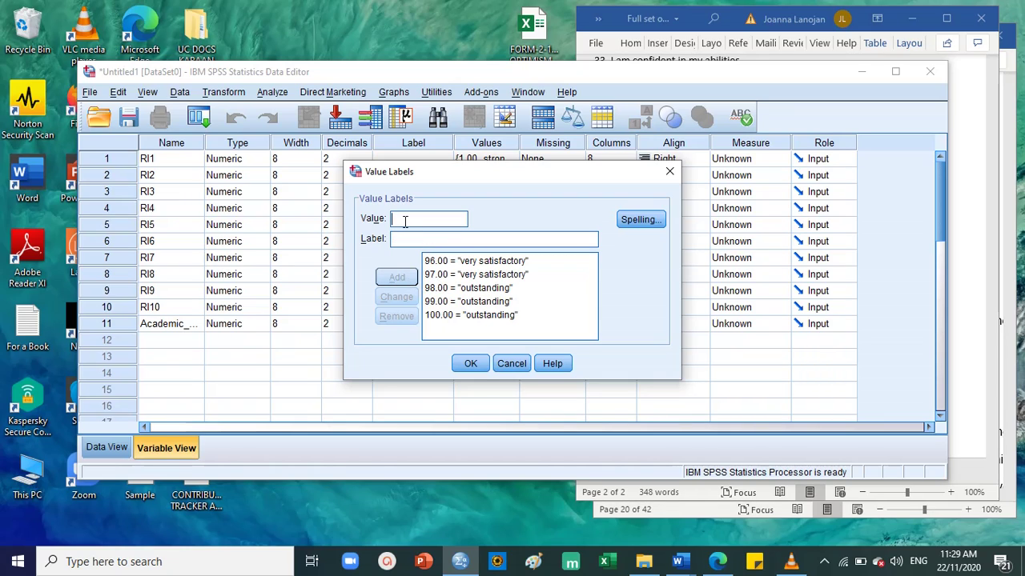
{"action": "type", "text": "95"}
{"action": "left_click", "coordinate": [414, 242]}
{"action": "key", "text": "ctrl+v"}
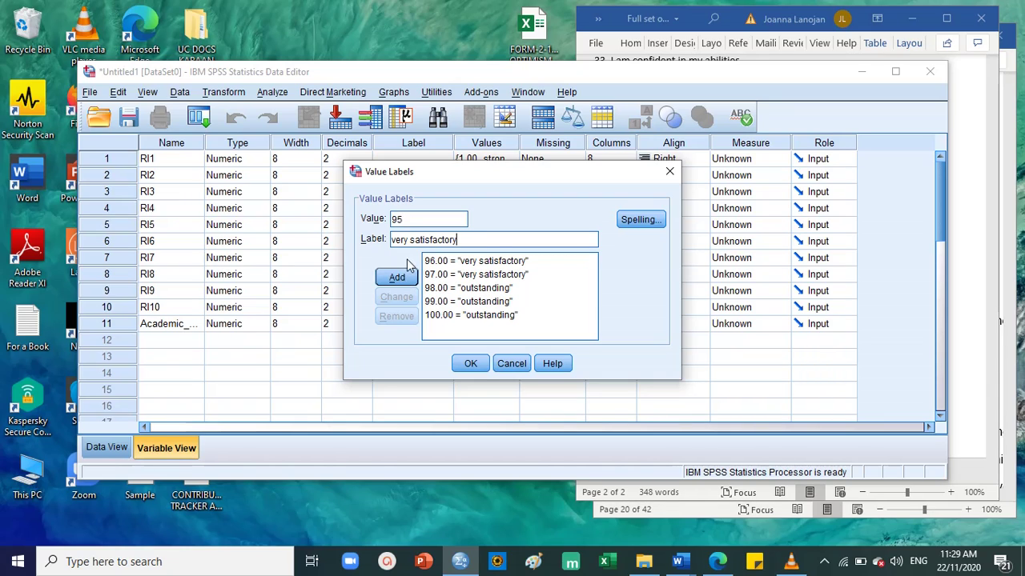
{"action": "left_click", "coordinate": [396, 277]}
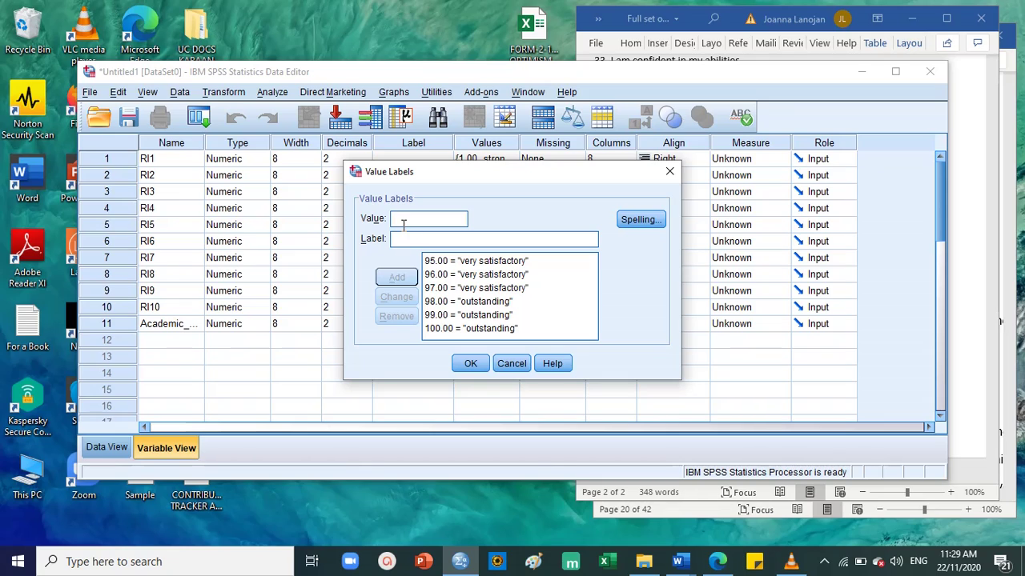
Add the label "very satisfactory" for the values 94, 93 and 92.
{"action": "type", "text": "94"}
{"action": "key", "text": "ctrl+v"}
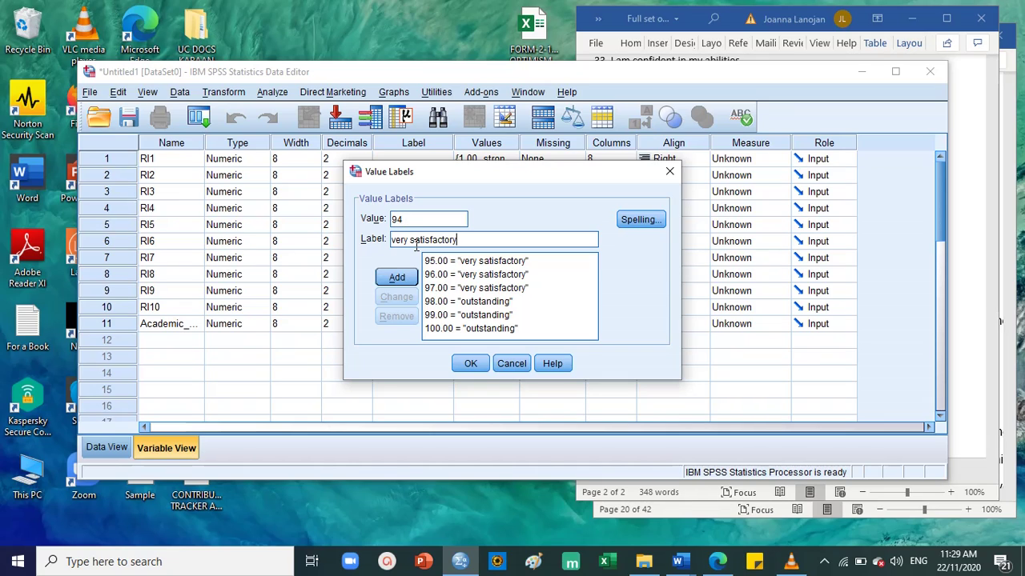
{"action": "left_click", "coordinate": [396, 277]}
{"action": "type", "text": "9"}
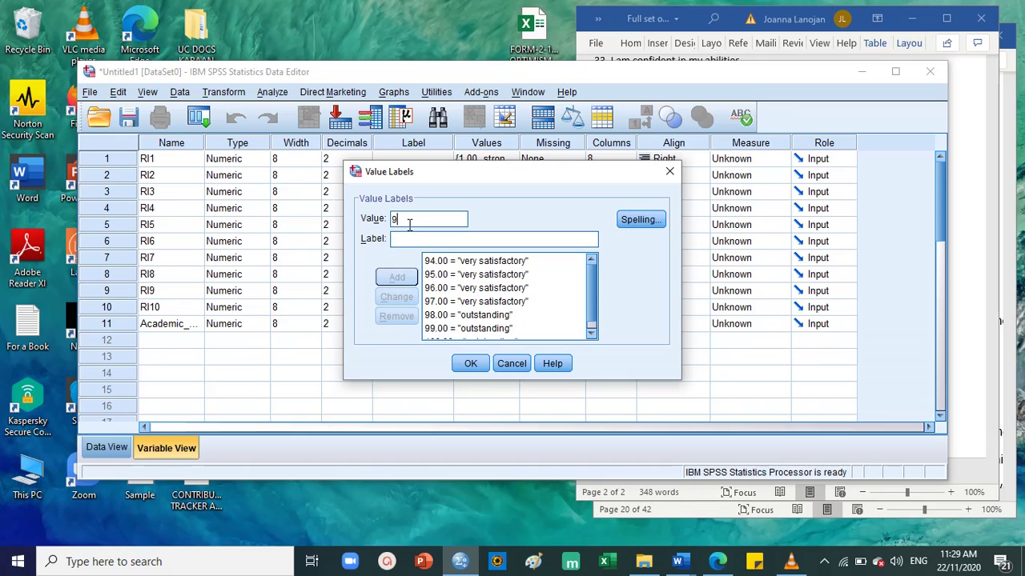
{"action": "type", "text": "3"}
{"action": "key", "text": "ctrl+v"}
{"action": "left_click", "coordinate": [396, 277]}
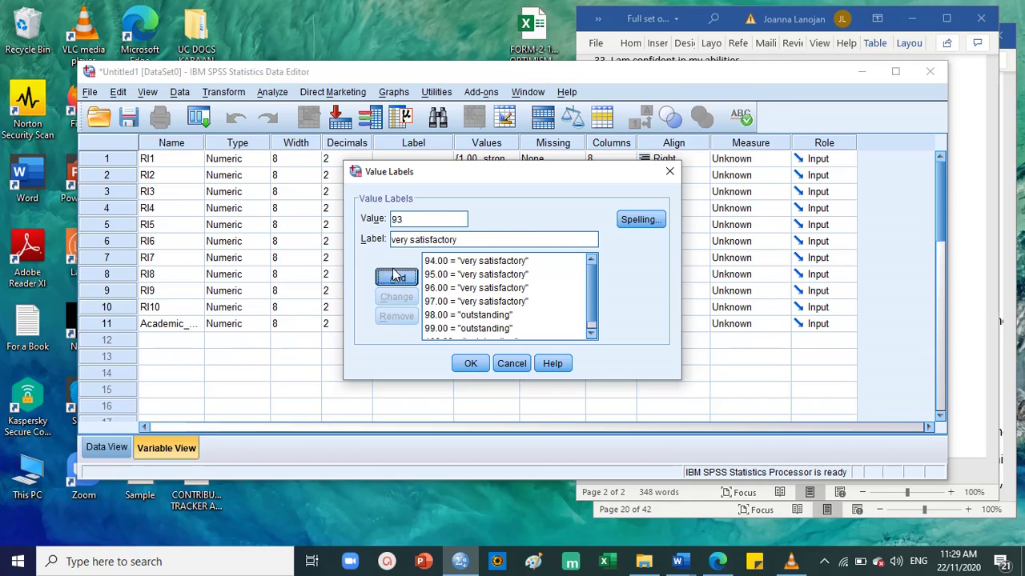
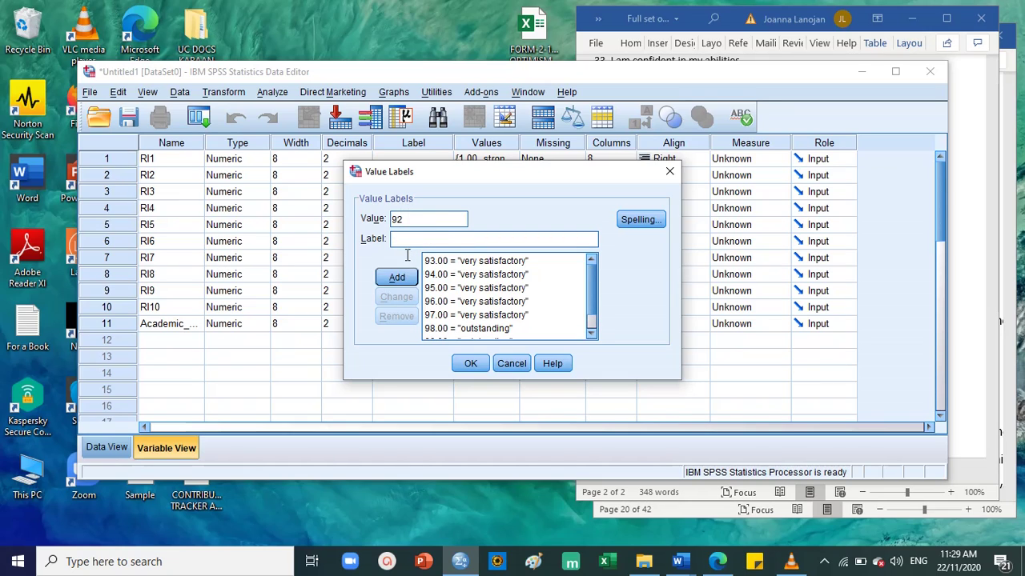
{"action": "type", "text": "very satisfactory"}
{"action": "left_click", "coordinate": [397, 277]}
Decline replacing the repeated label for 92 and add "very satisfactory" for the value 91 instead.
{"action": "left_click", "coordinate": [414, 217]}
{"action": "type", "text": "92"}
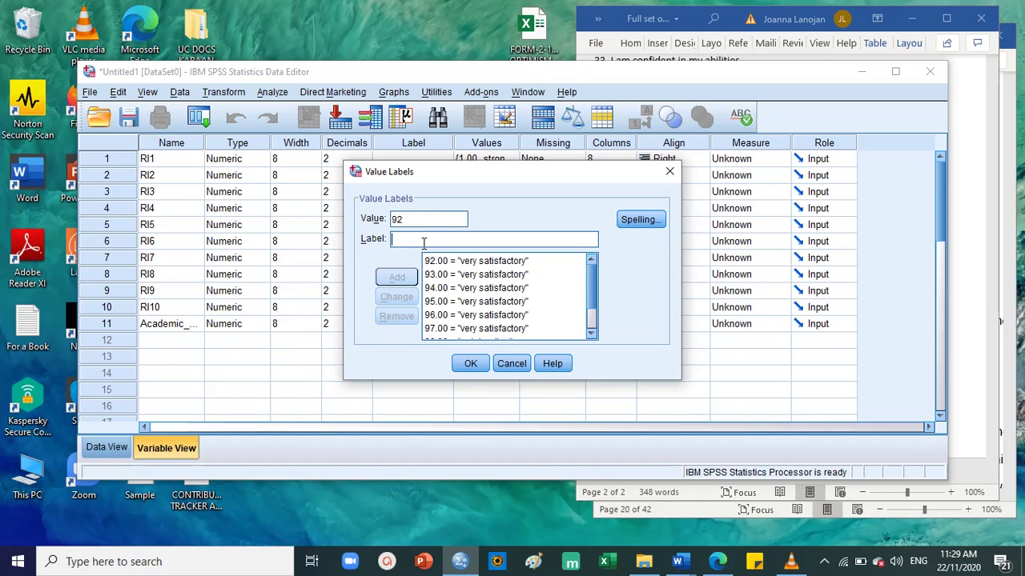
{"action": "type", "text": "very satisfactory"}
{"action": "left_click", "coordinate": [407, 277]}
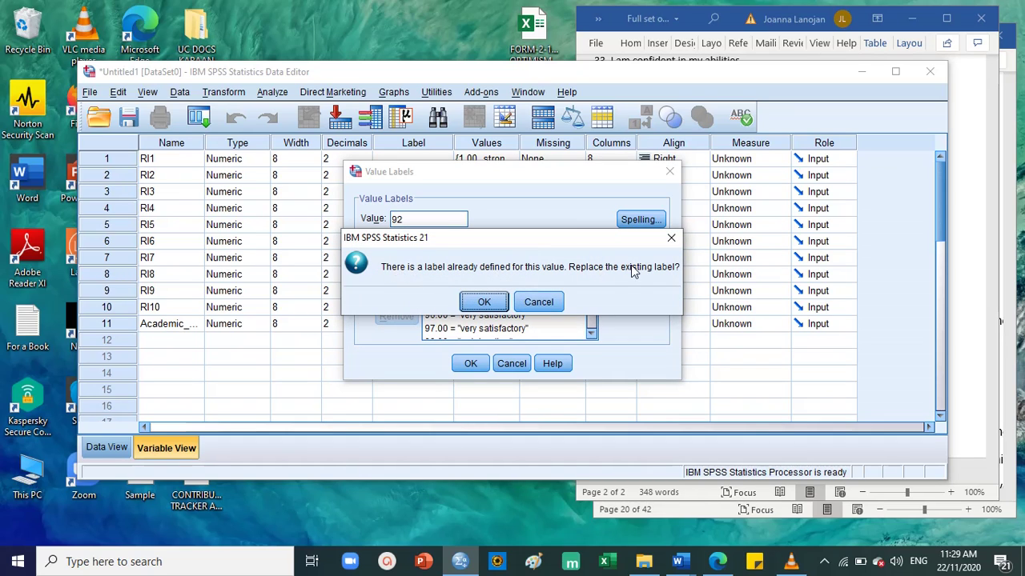
{"action": "left_click", "coordinate": [537, 304]}
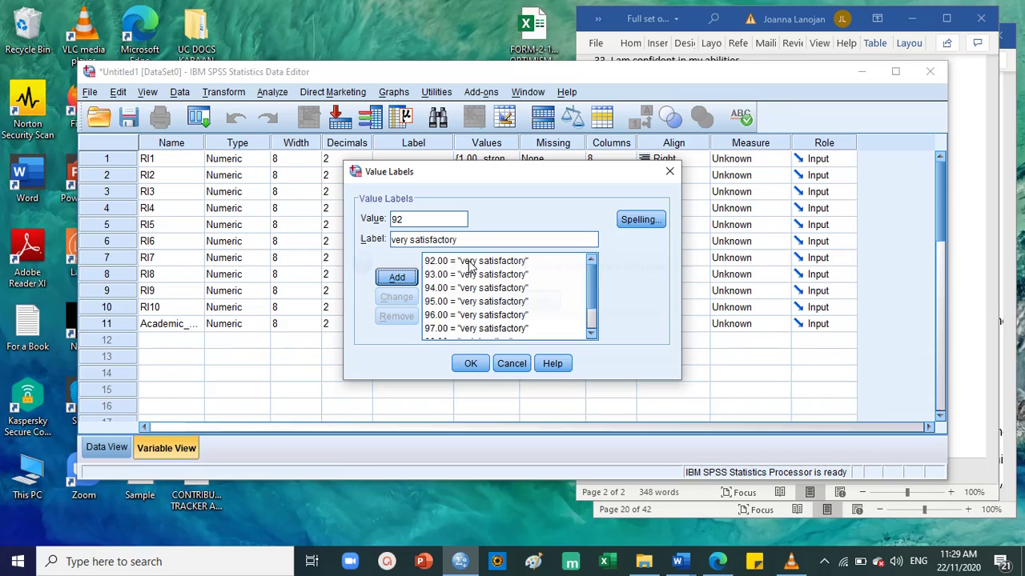
{"action": "left_click", "coordinate": [423, 226]}
{"action": "type", "text": "91"}
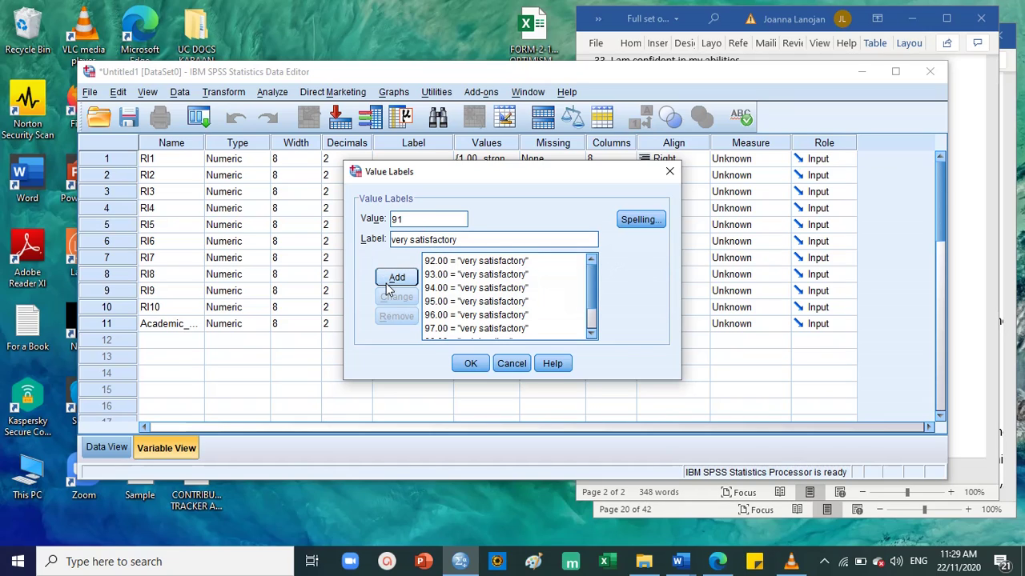
{"action": "left_click", "coordinate": [397, 280]}
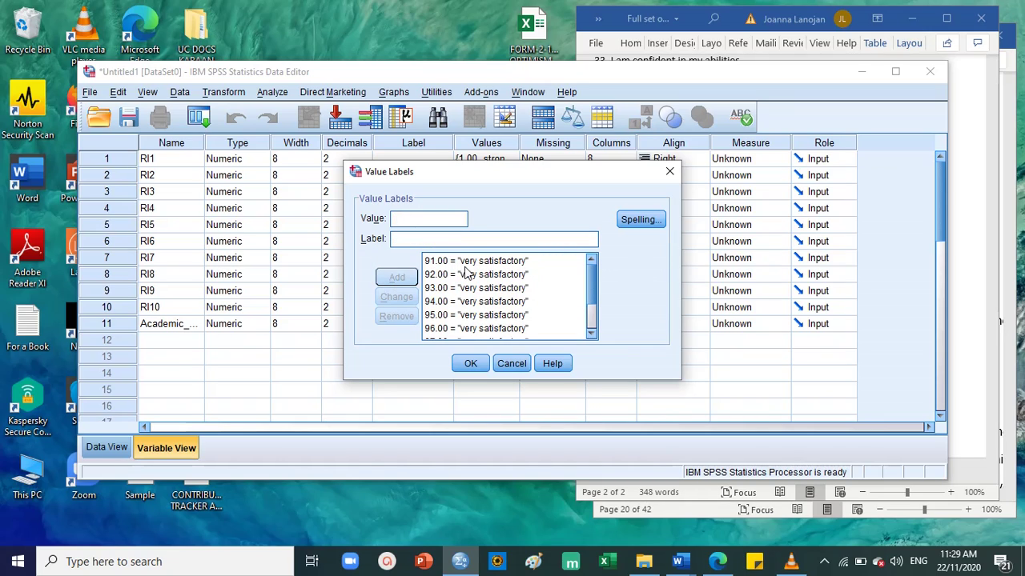
Add the label "very satisfactory" for the value 90.
{"action": "left_click", "coordinate": [428, 219]}
{"action": "type", "text": "90"}
{"action": "left_click", "coordinate": [446, 237]}
{"action": "type", "text": "very satisfactory"}
{"action": "left_click", "coordinate": [396, 277]}
Consult the Satisfactory range in the Word questionnaire and add the label "satisfactory" for the value 89 in SPSS, copying the label text.
{"action": "left_click", "coordinate": [929, 264]}
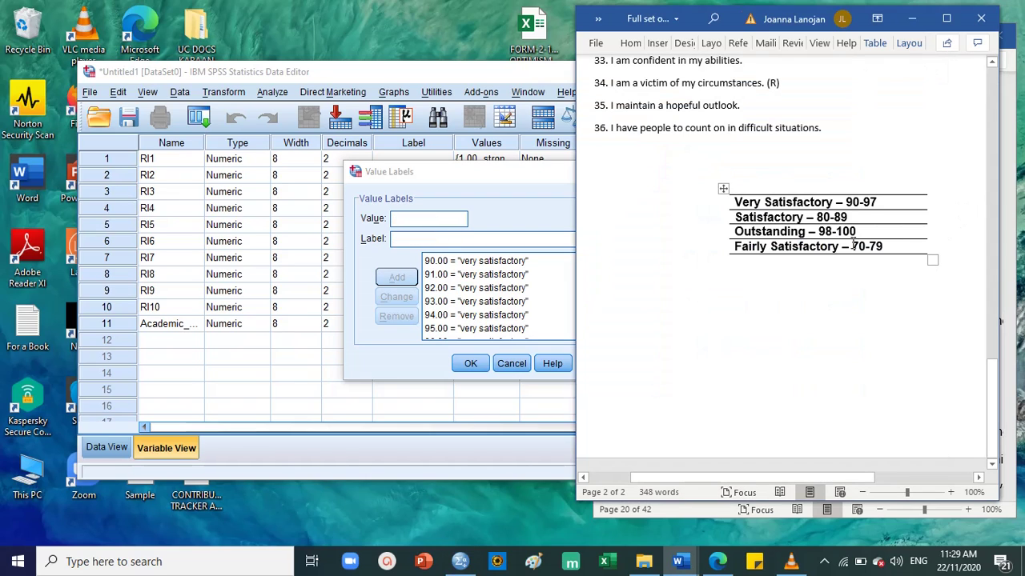
{"action": "left_click", "coordinate": [426, 220]}
{"action": "type", "text": "89"}
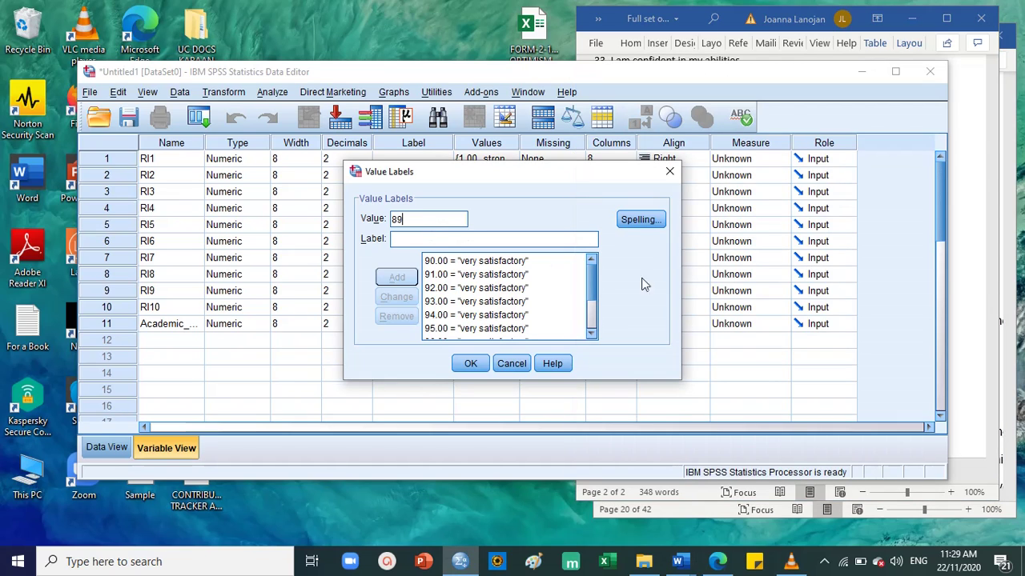
{"action": "left_click", "coordinate": [991, 260]}
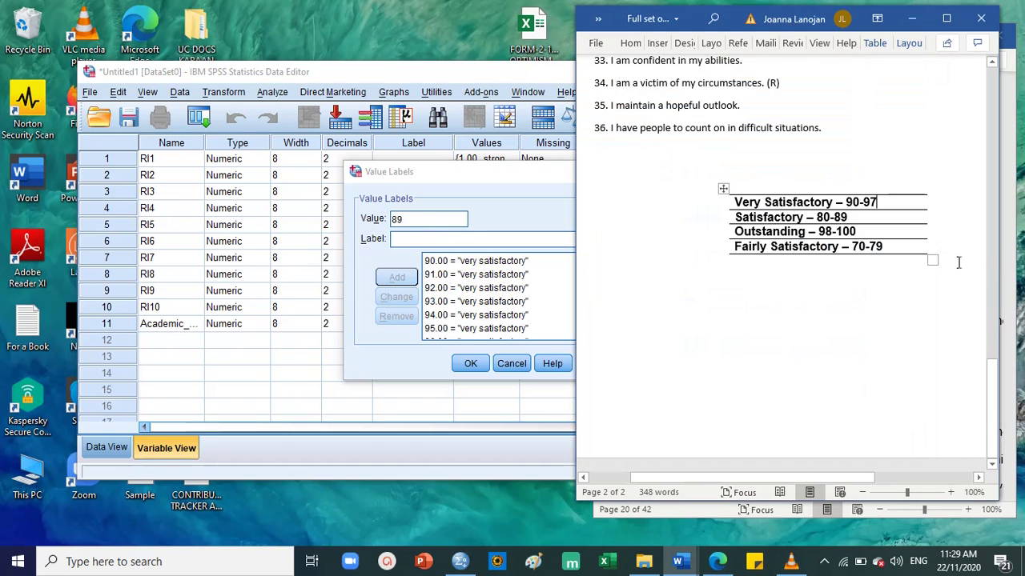
{"action": "left_click_drag", "start_coordinate": [755, 217], "coordinate": [847, 217]}
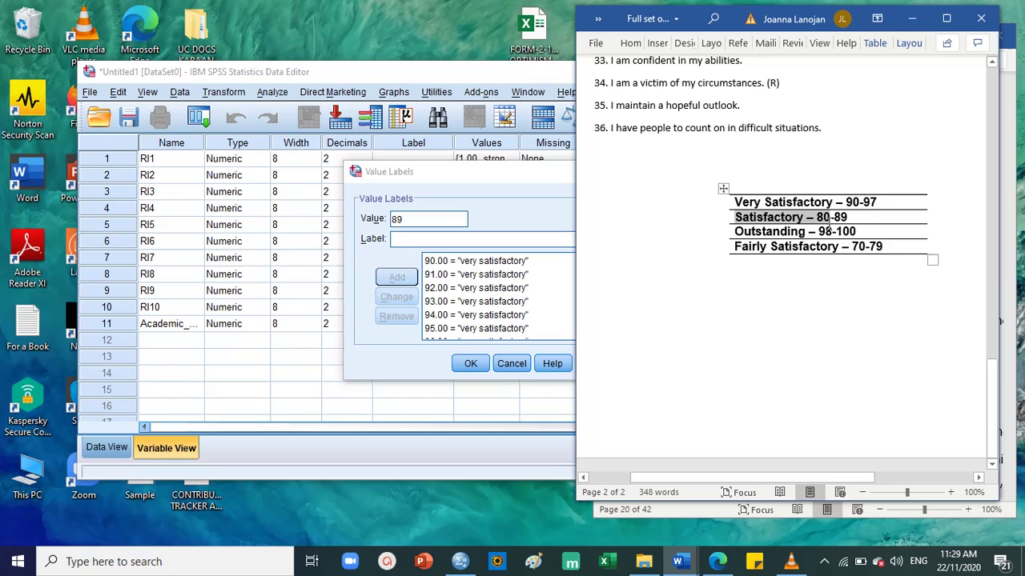
{"action": "left_click", "coordinate": [425, 239]}
{"action": "type", "text": "very satisfactory"}
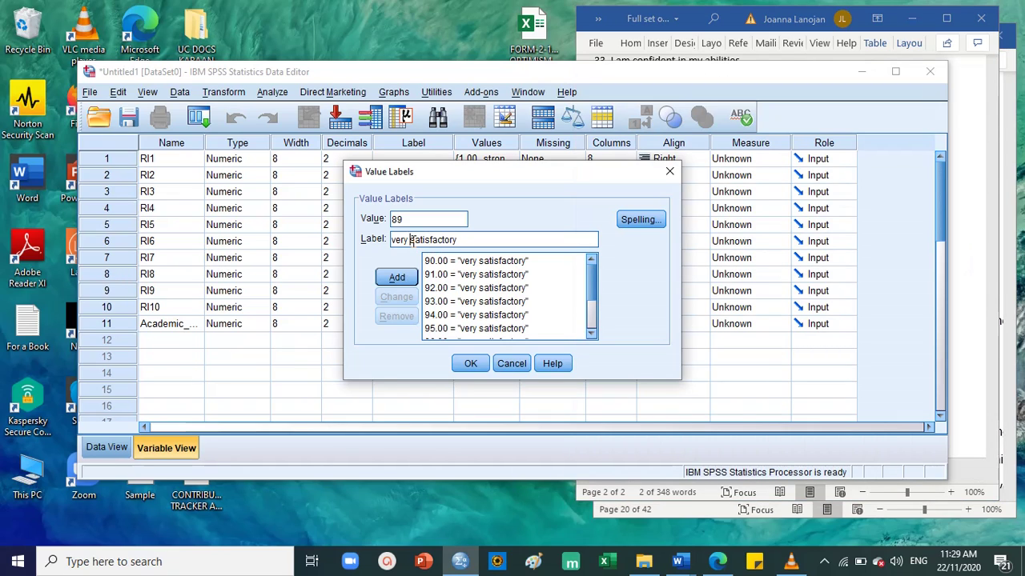
{"action": "left_click_drag", "start_coordinate": [412, 239], "coordinate": [353, 239]}
{"action": "key", "text": "BackSpace"}
{"action": "double_click", "coordinate": [424, 239]}
{"action": "key", "text": "ctrl+c"}
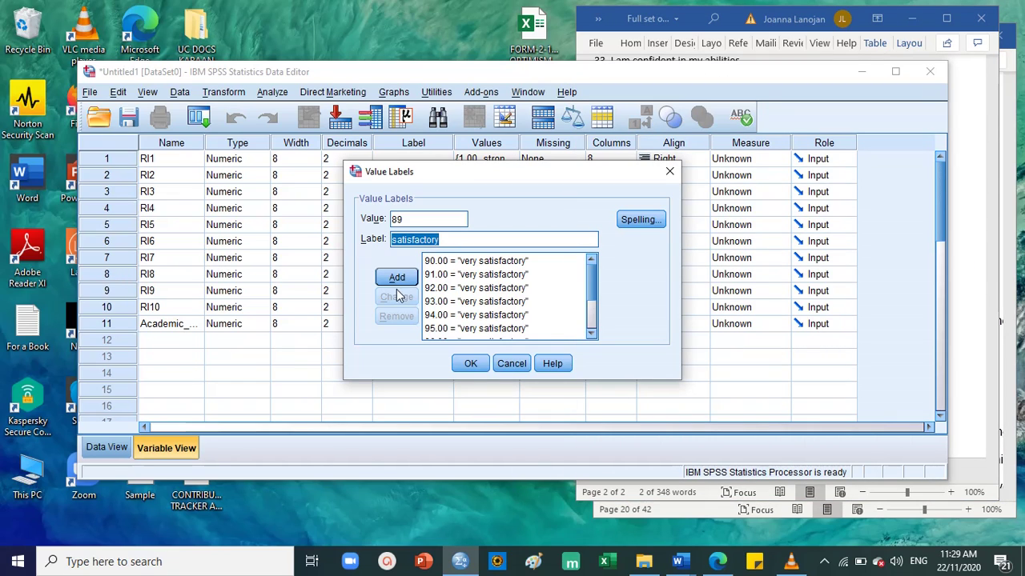
{"action": "left_click", "coordinate": [397, 277]}
Add the copied label "satisfactory" for the value 88.
{"action": "type", "text": "88"}
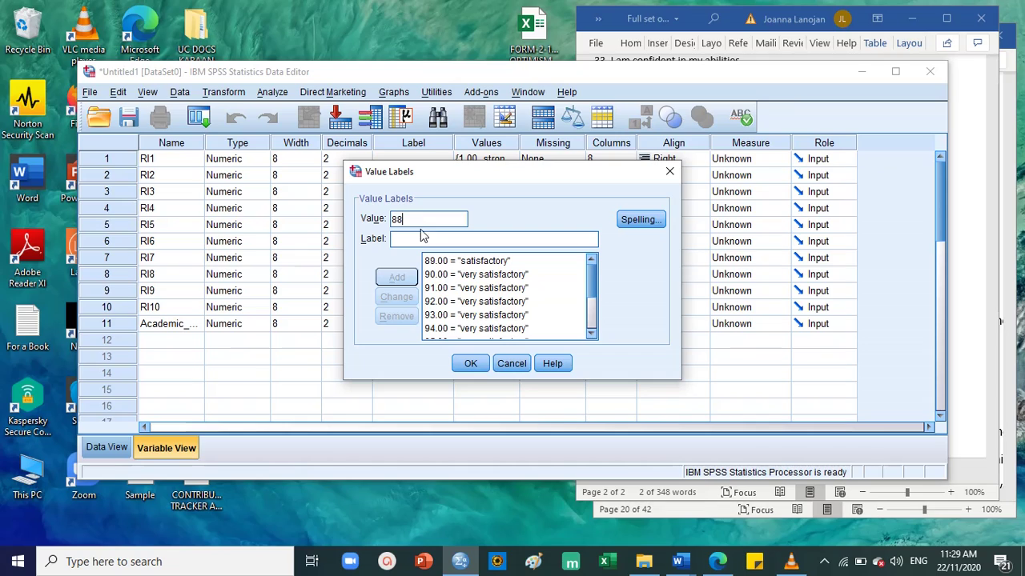
{"action": "key", "text": "ctrl+v"}
{"action": "left_click", "coordinate": [396, 277]}
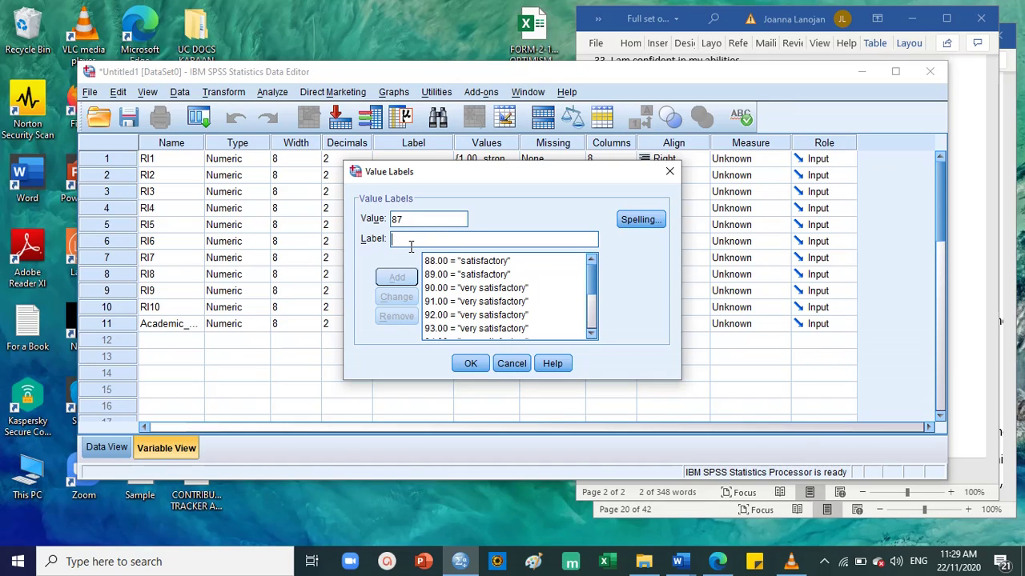
Add the copied label "satisfactory" for the Academic_Performance values 87 and 86.
{"action": "key", "text": "ctrl+v"}
{"action": "left_click", "coordinate": [396, 277]}
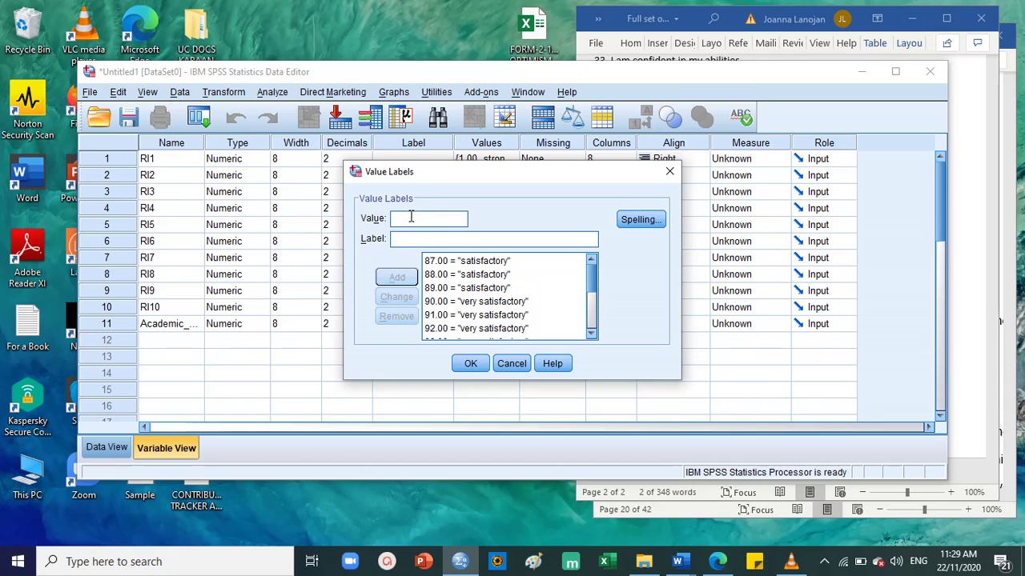
{"action": "type", "text": "86"}
{"action": "left_click", "coordinate": [421, 240]}
{"action": "key", "text": "ctrl+v"}
{"action": "left_click", "coordinate": [396, 280]}
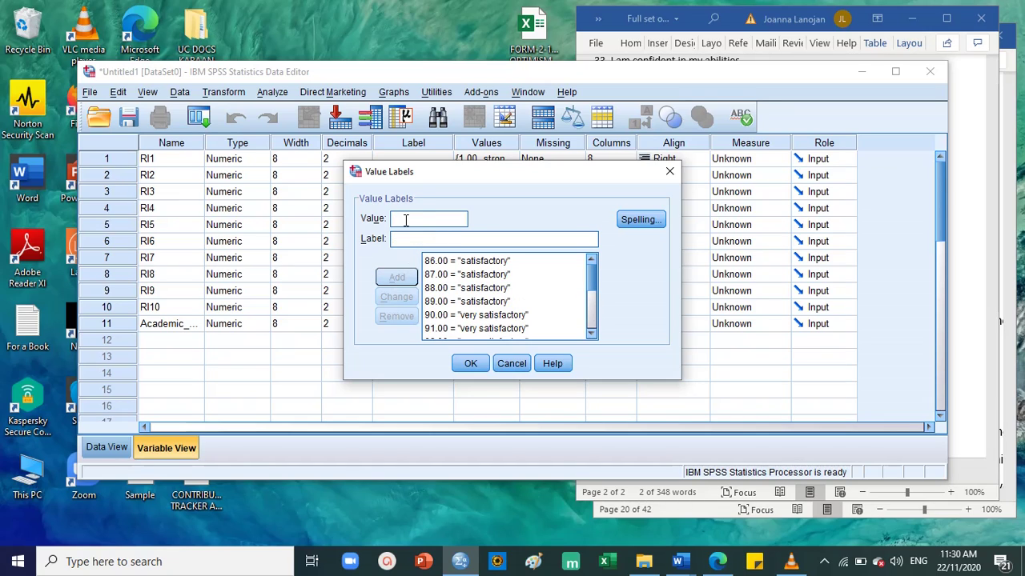
Add the label "satisfactory" for the values 85 and 84.
{"action": "type", "text": "85"}
{"action": "key", "text": "Tab"}
{"action": "key", "text": "ctrl+v"}
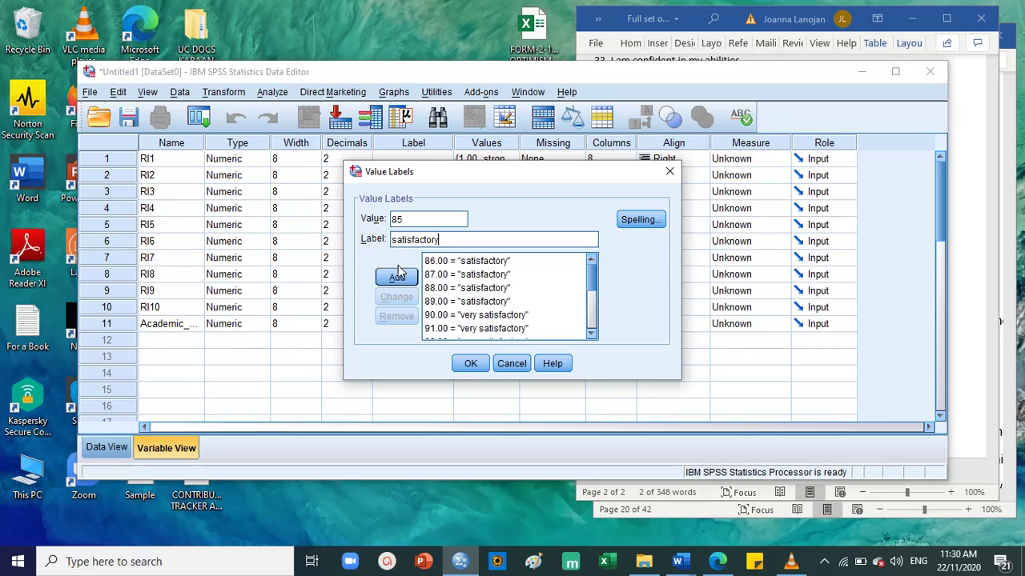
{"action": "left_click", "coordinate": [394, 280]}
{"action": "type", "text": "8"}
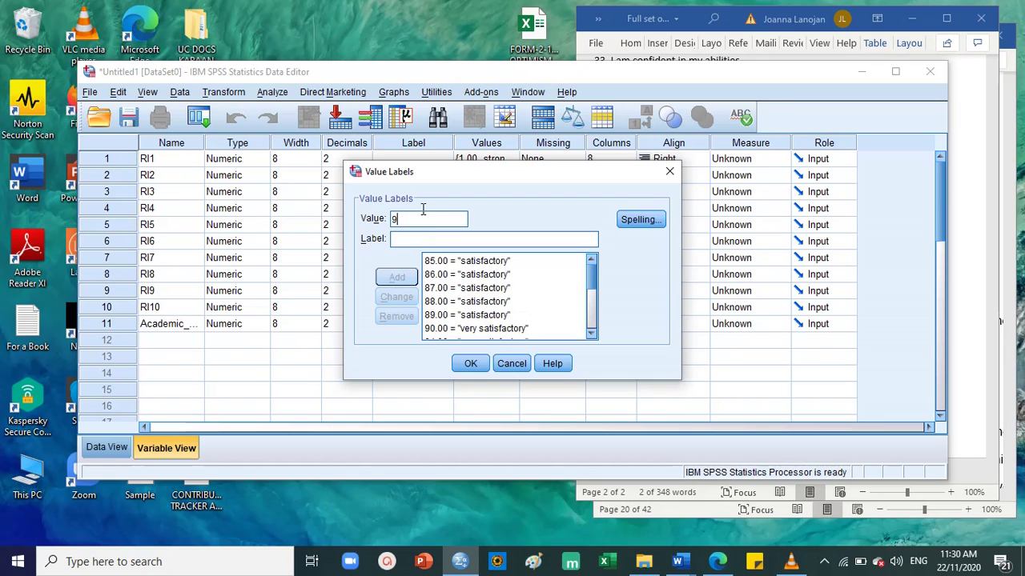
{"action": "type", "text": "4"}
{"action": "key", "text": "ctrl+v"}
{"action": "left_click", "coordinate": [394, 278]}
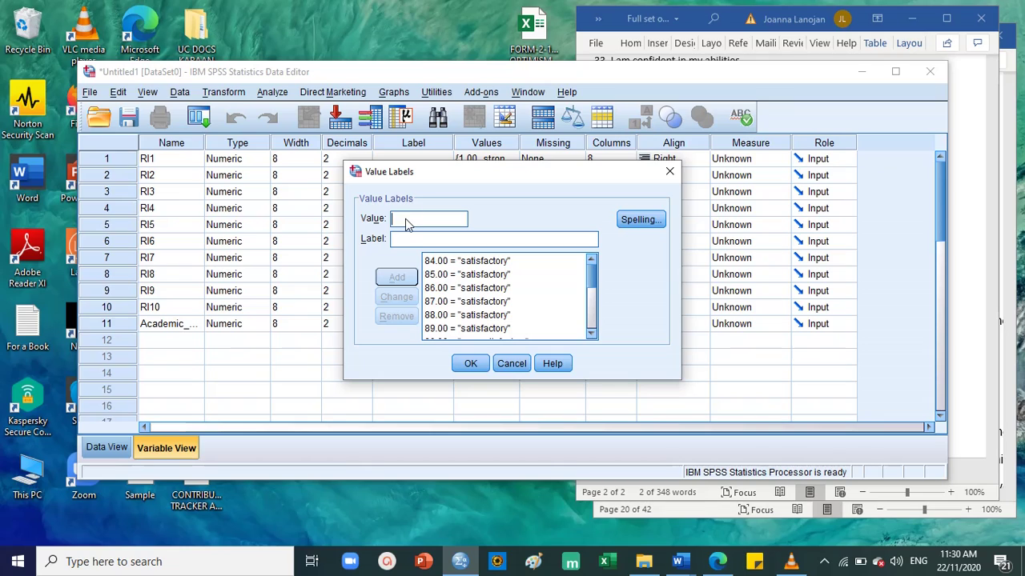
Add the label "satisfactory" for the values 83 and 82.
{"action": "type", "text": "83"}
{"action": "key", "text": "ctrl+v"}
{"action": "left_click", "coordinate": [397, 278]}
{"action": "left_click", "coordinate": [415, 242]}
{"action": "key", "text": "ctrl+v"}
{"action": "left_click", "coordinate": [397, 278]}
Add the label "satisfactory" for the values 81 and 80.
{"action": "type", "text": "81"}
{"action": "left_click", "coordinate": [413, 240]}
{"action": "key", "text": "ctrl+v"}
{"action": "left_click", "coordinate": [396, 278]}
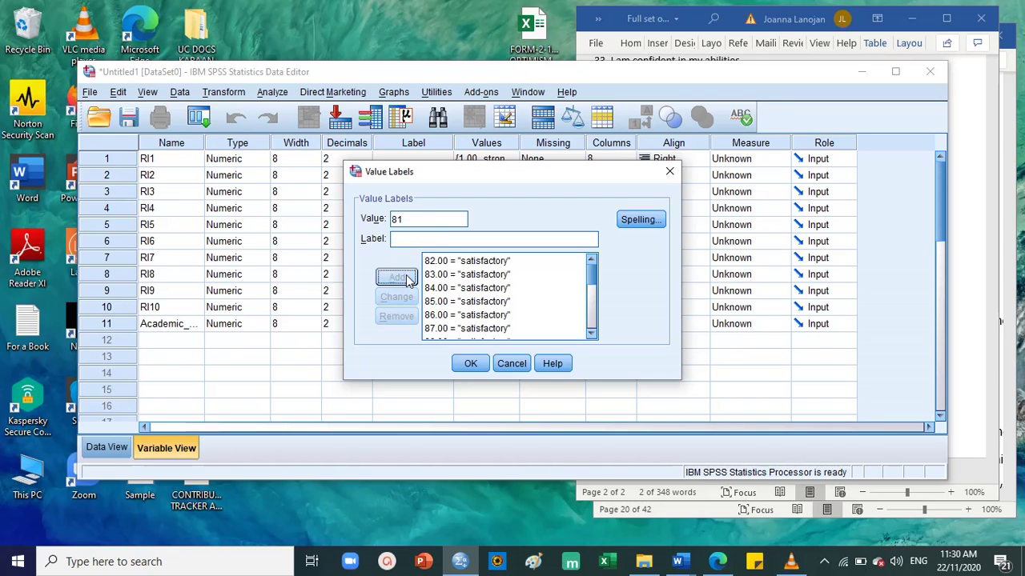
{"action": "left_click", "coordinate": [961, 257]}
{"action": "left_click", "coordinate": [421, 221]}
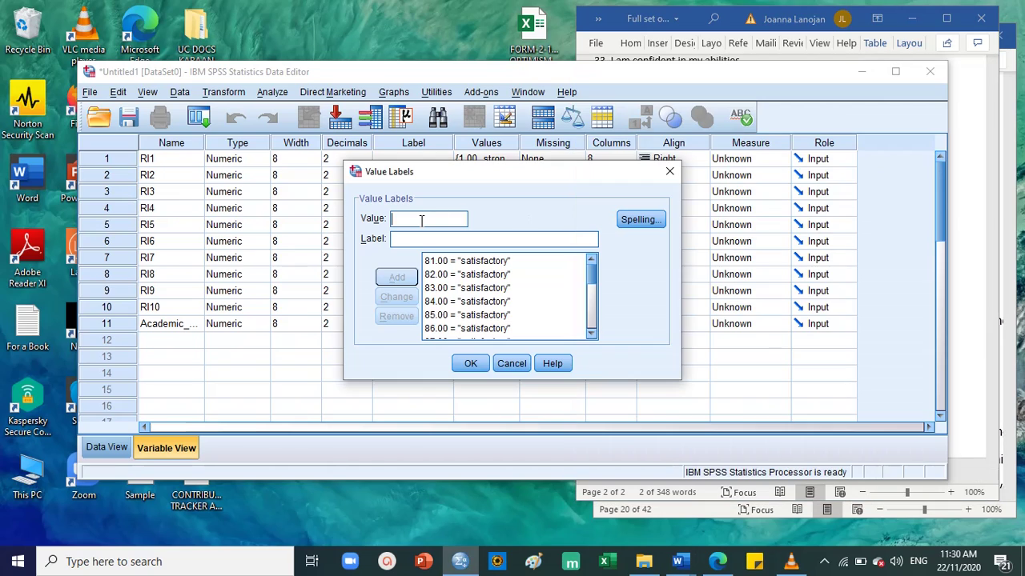
{"action": "key", "text": "ctrl+v"}
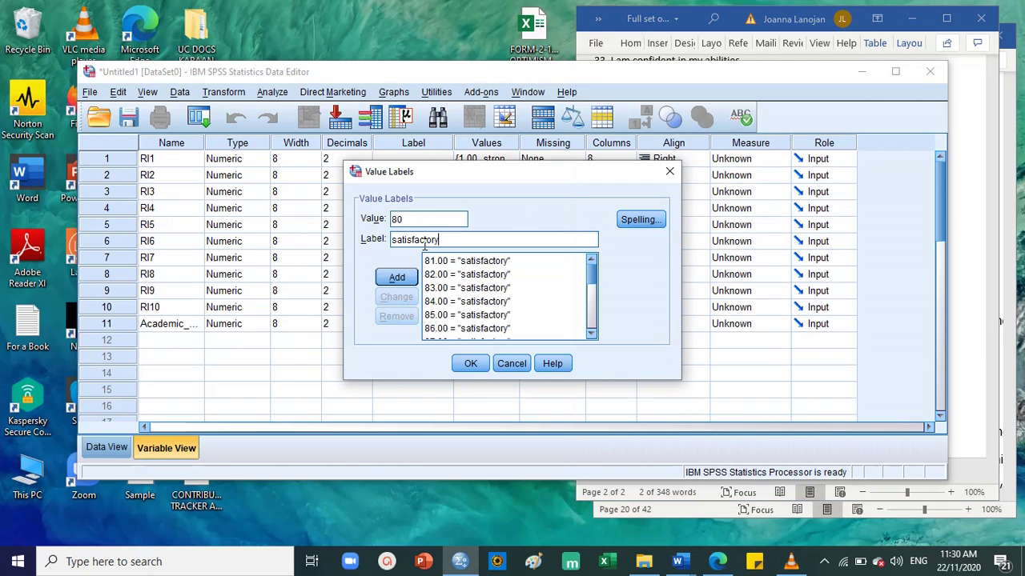
{"action": "left_click", "coordinate": [396, 277]}
Consult the Fairly Satisfactory range in the Word questionnaire, and enter "fairly satisfactory" as the SPSS label text and copy it.
{"action": "left_click", "coordinate": [975, 274]}
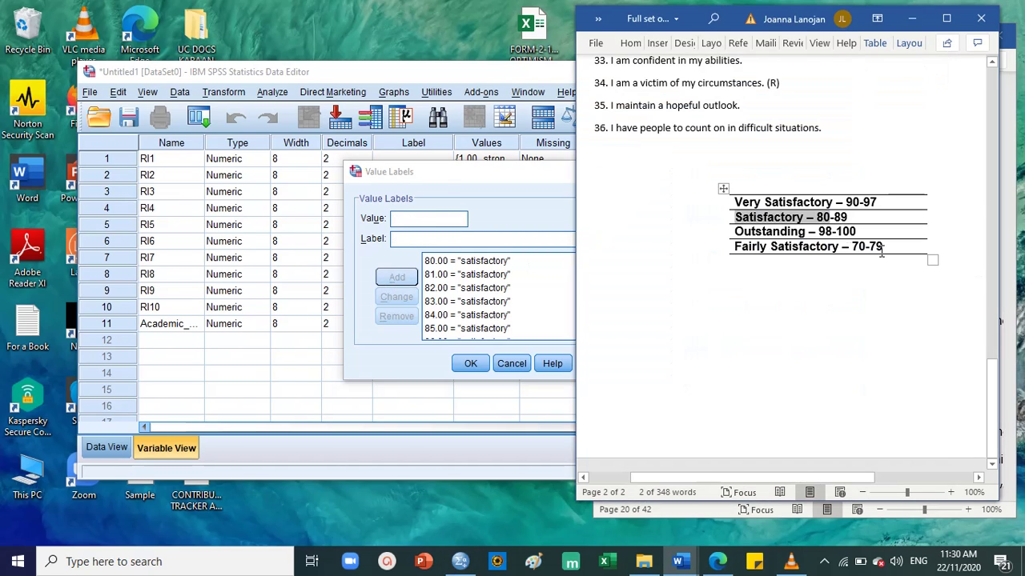
{"action": "left_click", "coordinate": [903, 246]}
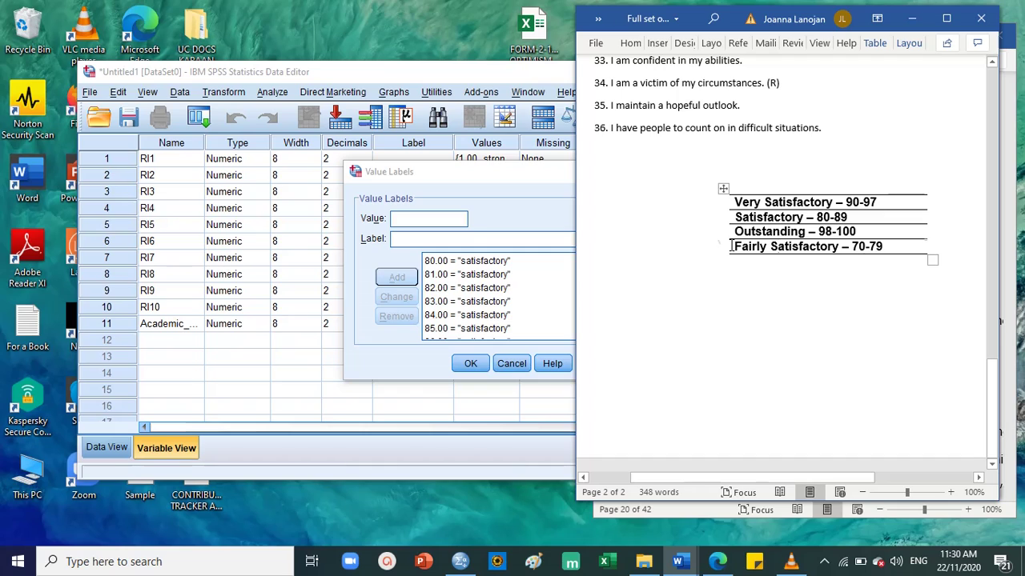
{"action": "left_click", "coordinate": [452, 221]}
{"action": "key", "text": "ctrl+v"}
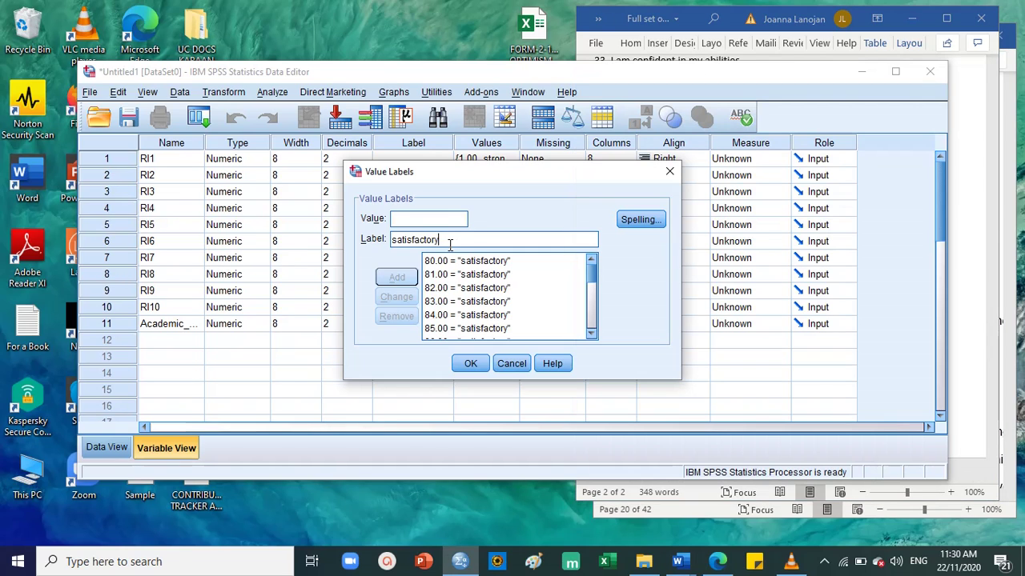
{"action": "key", "text": "Home"}
{"action": "key", "text": "shift+Right"}
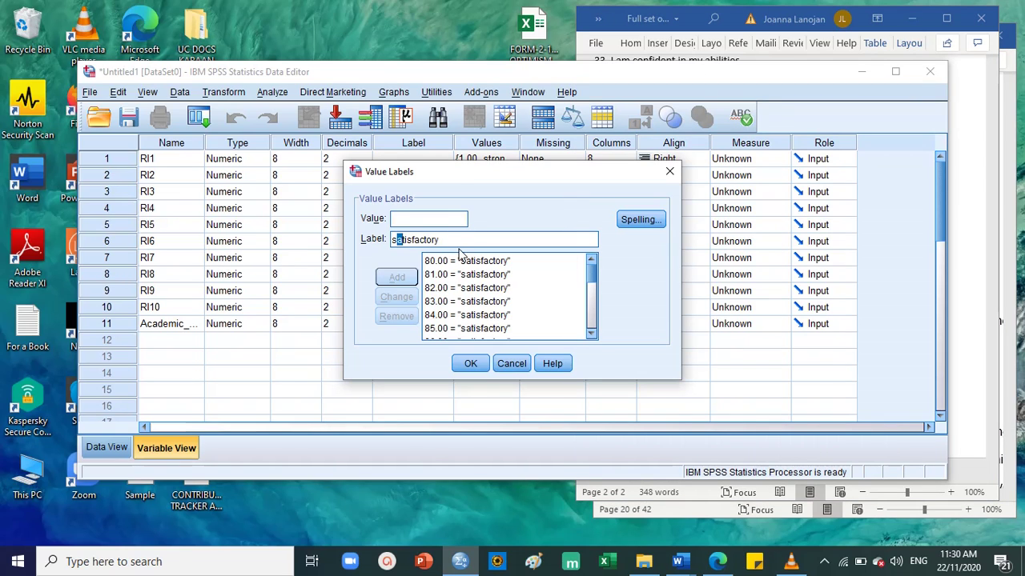
{"action": "type", "text": "fairly"}
{"action": "key", "text": "ctrl+a"}
{"action": "key", "text": "ctrl+c"}
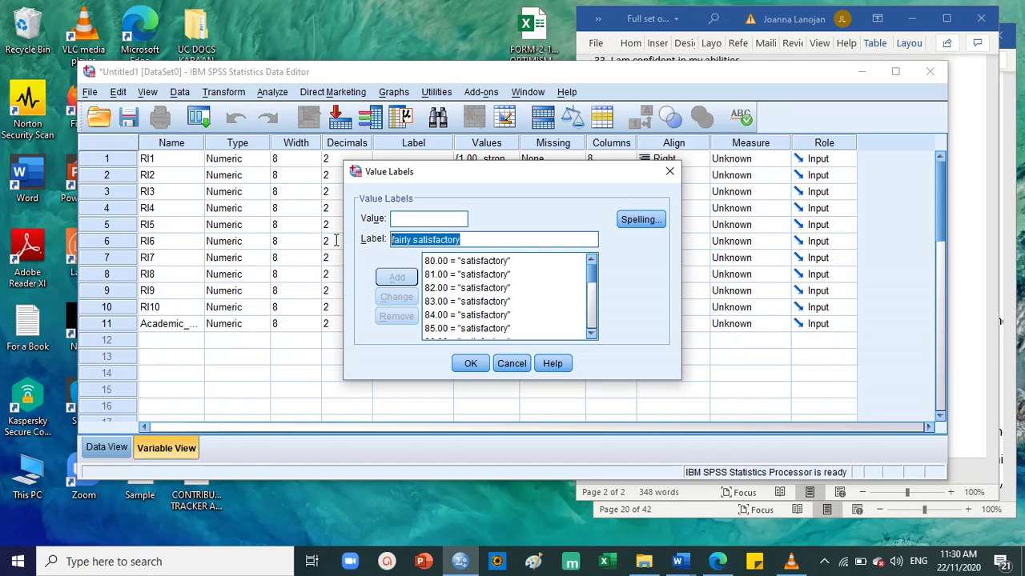
Add the label "fairly satisfactory" for the values 79 and 78.
{"action": "left_click", "coordinate": [422, 216]}
{"action": "type", "text": "79"}
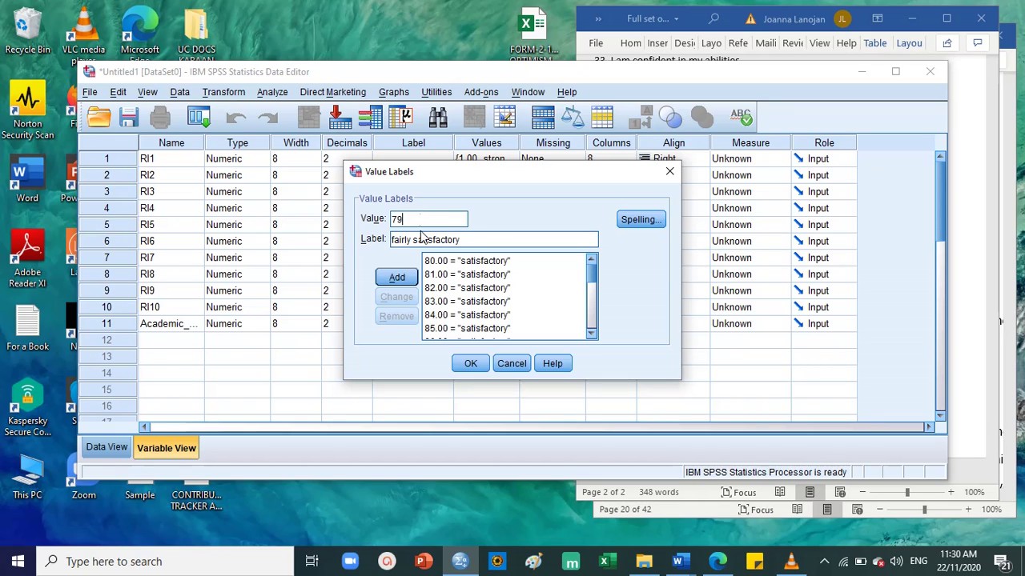
{"action": "left_click", "coordinate": [392, 277]}
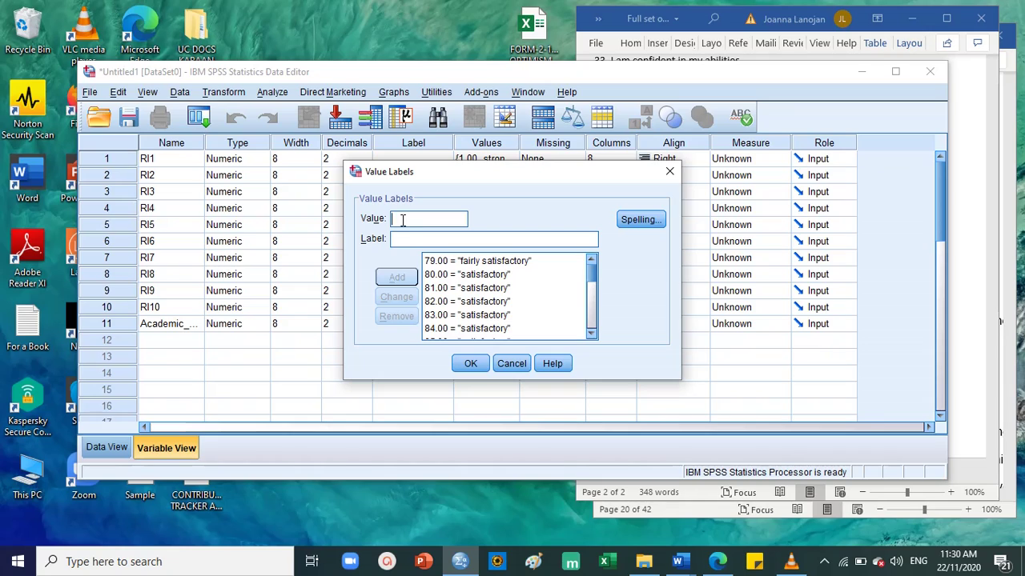
{"action": "key", "text": "ctrl+v"}
{"action": "left_click", "coordinate": [396, 277]}
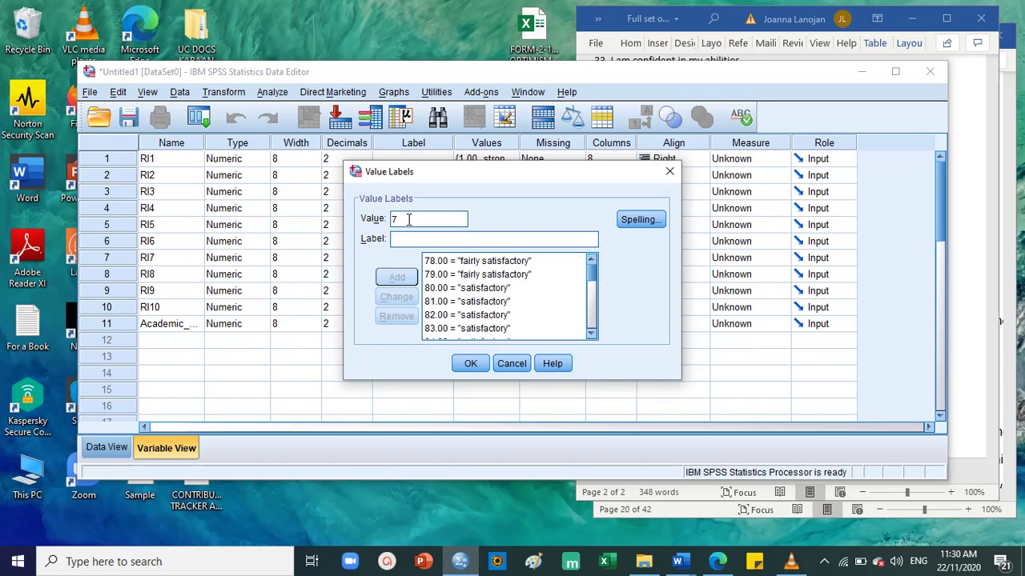
Add the label "fairly satisfactory" for the values 77 and 76.
{"action": "type", "text": "77"}
{"action": "left_click", "coordinate": [421, 240]}
{"action": "key", "text": "ctrl+v"}
{"action": "left_click", "coordinate": [396, 277]}
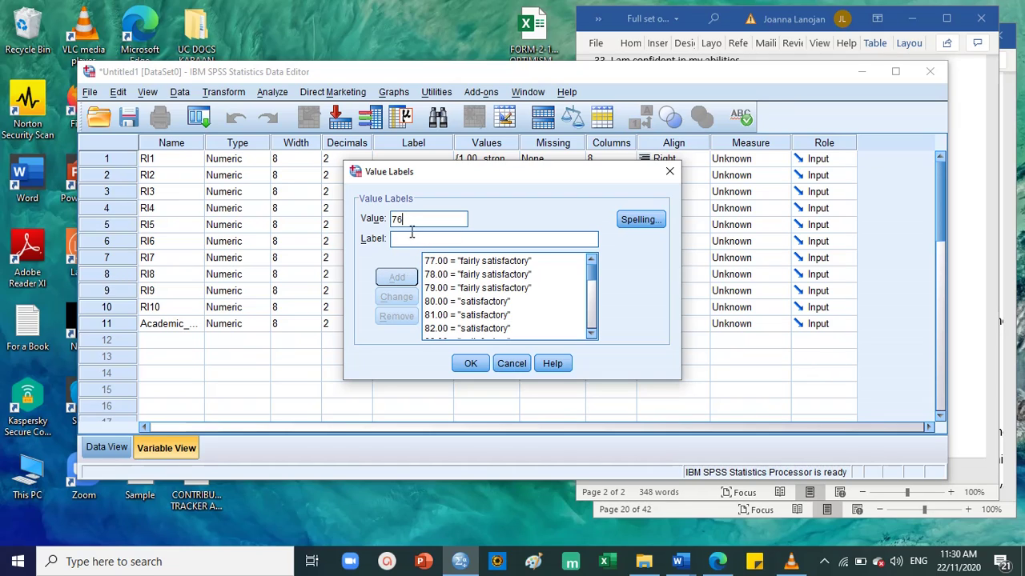
{"action": "type", "text": "76"}
{"action": "left_click", "coordinate": [411, 238]}
{"action": "key", "text": "ctrl+v"}
{"action": "left_click", "coordinate": [397, 277]}
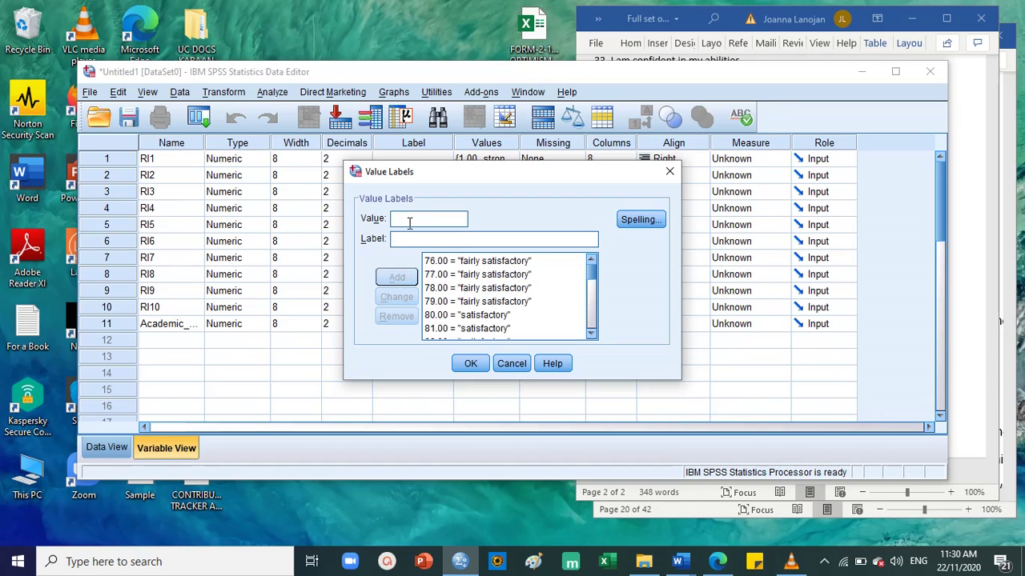
Add the label "fairly satisfactory" for the values 75 and 74, rechecking the rating range in the Word questionnaire in between.
{"action": "left_click", "coordinate": [413, 240]}
{"action": "key", "text": "ctrl+v"}
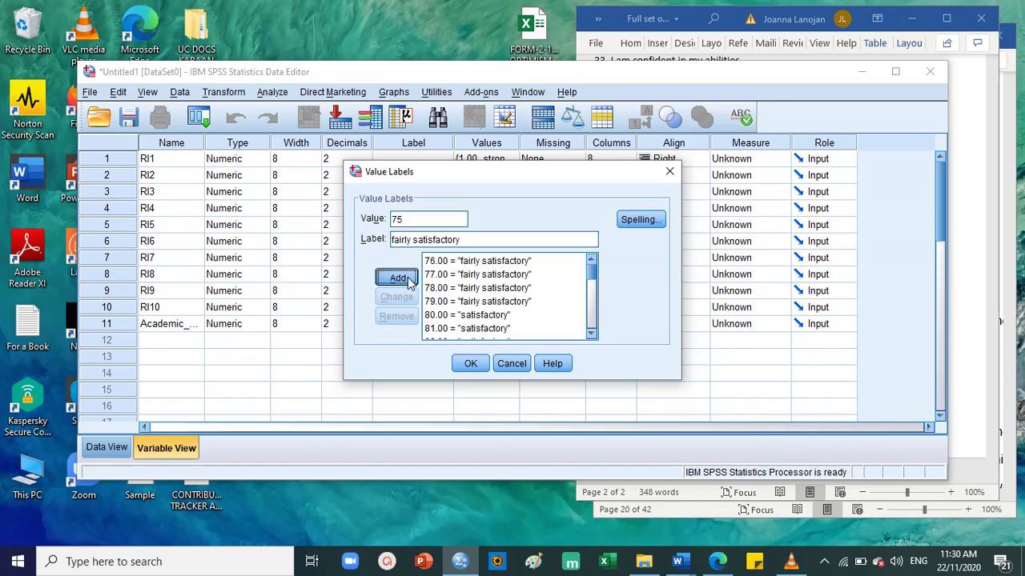
{"action": "left_click", "coordinate": [397, 277]}
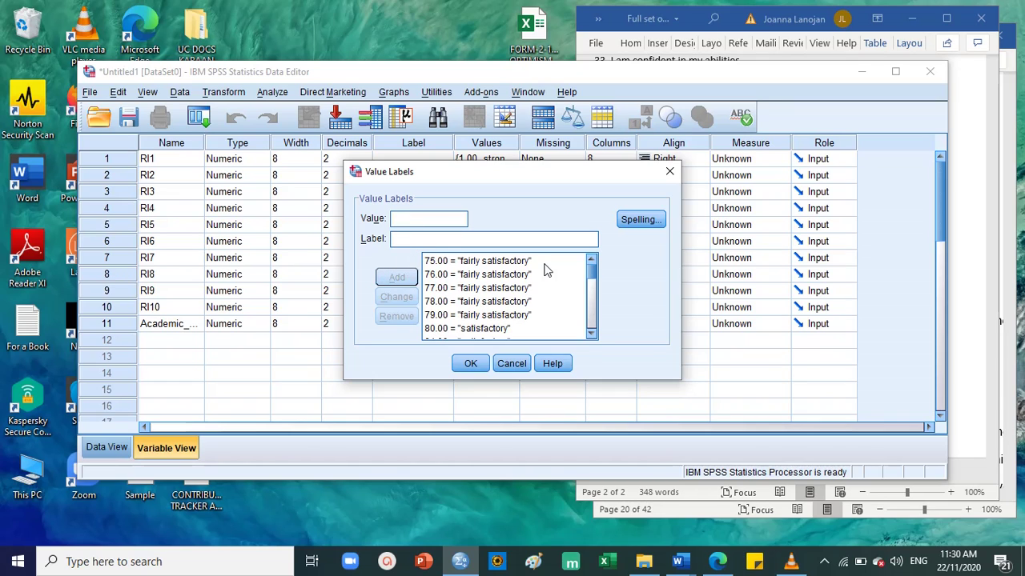
{"action": "left_click", "coordinate": [883, 299]}
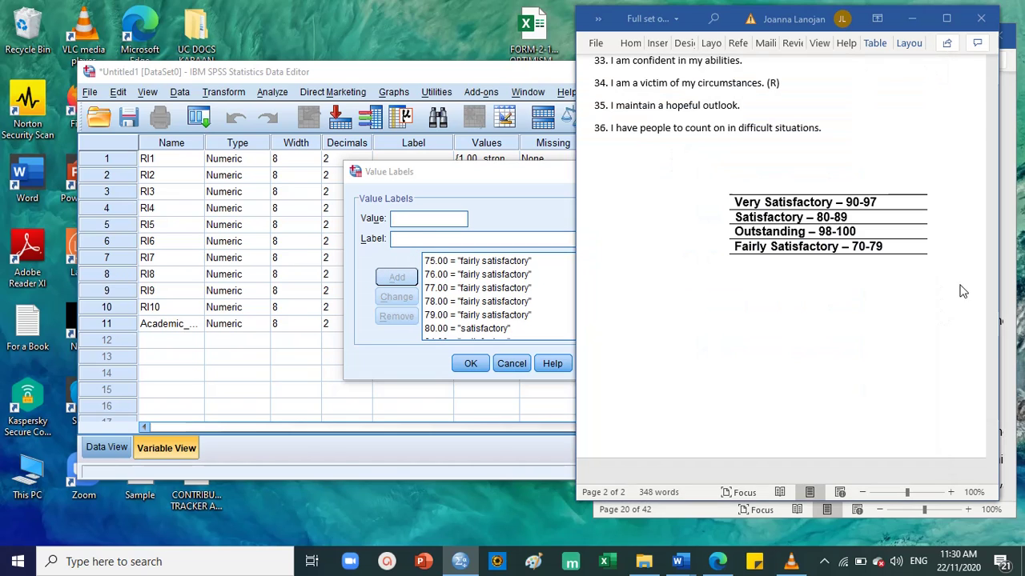
{"action": "left_click", "coordinate": [413, 225]}
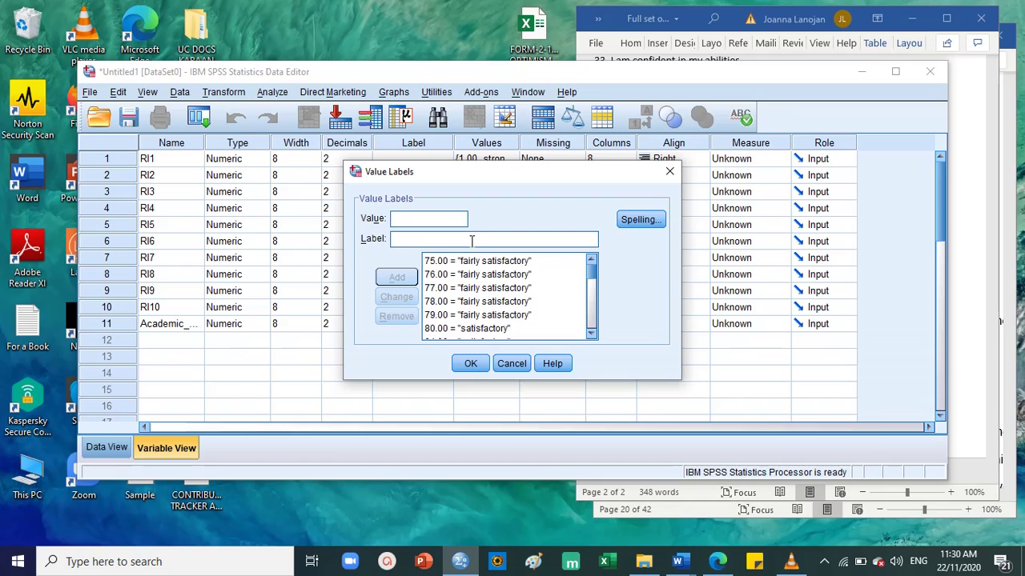
{"action": "key", "text": "ctrl+v"}
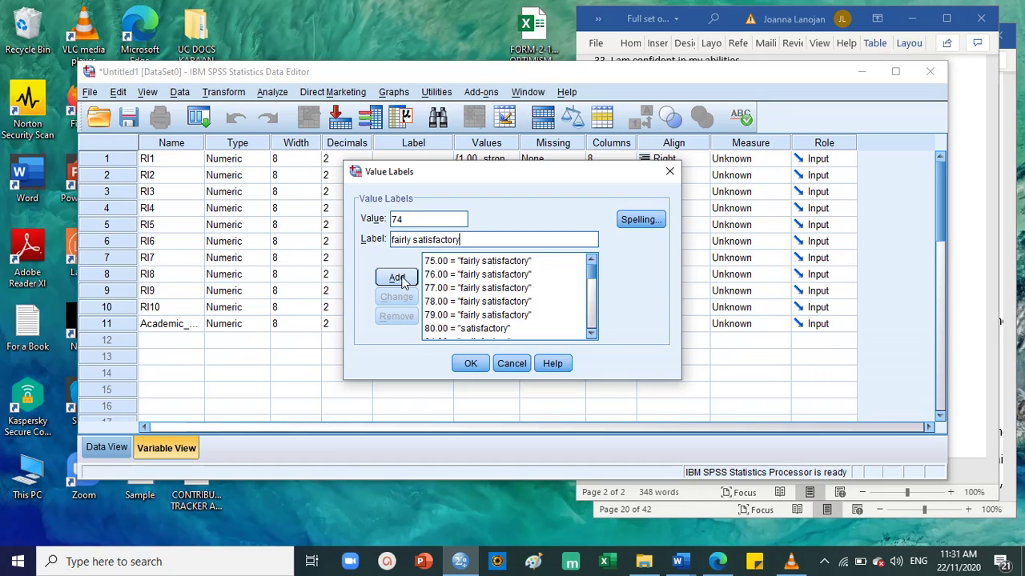
{"action": "left_click", "coordinate": [396, 277]}
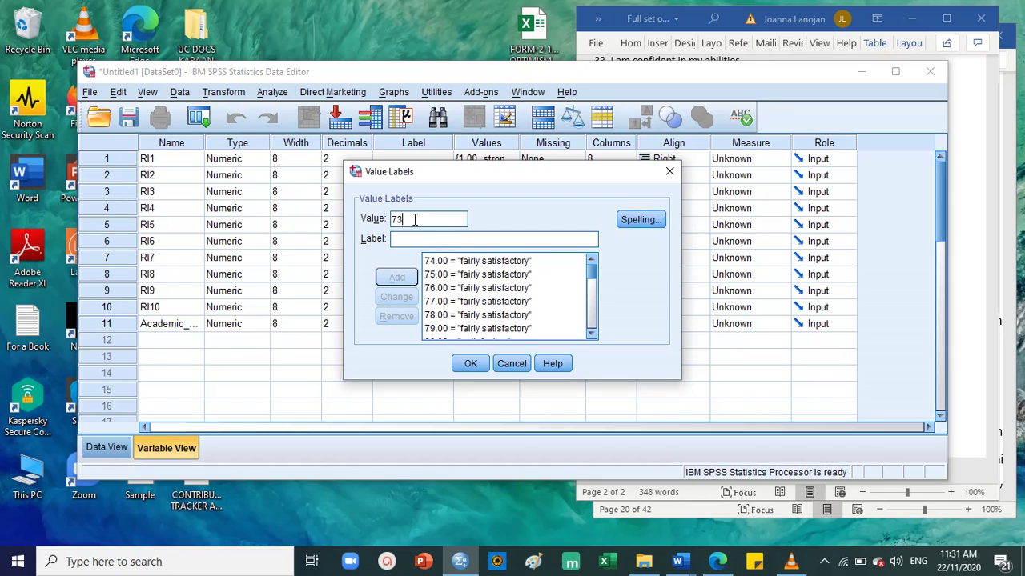
Add the label "fairly satisfactory" for the values 73 and 72.
{"action": "key", "text": "ctrl+v"}
{"action": "left_click", "coordinate": [394, 280]}
{"action": "type", "text": "72"}
{"action": "left_click", "coordinate": [423, 240]}
{"action": "key", "text": "ctrl+v"}
{"action": "left_click", "coordinate": [396, 277]}
Add the label "fairly satisfactory" for the values 71 and 70.
{"action": "left_click", "coordinate": [408, 221]}
{"action": "type", "text": "71"}
{"action": "left_click", "coordinate": [412, 239]}
{"action": "key", "text": "ctrl+v"}
{"action": "left_click", "coordinate": [397, 277]}
{"action": "type", "text": "70"}
{"action": "key", "text": "ctrl+v"}
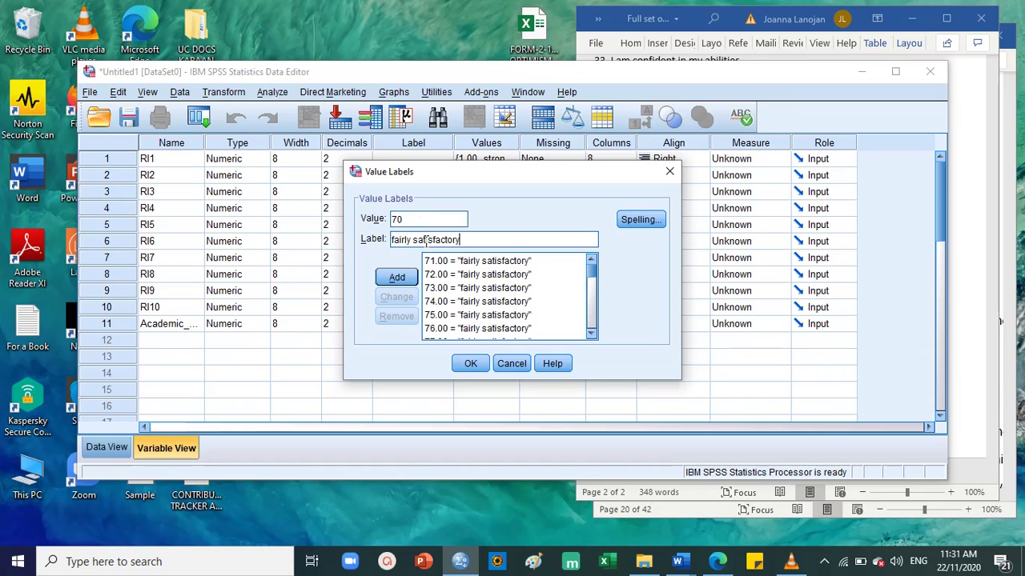
{"action": "left_click", "coordinate": [396, 277]}
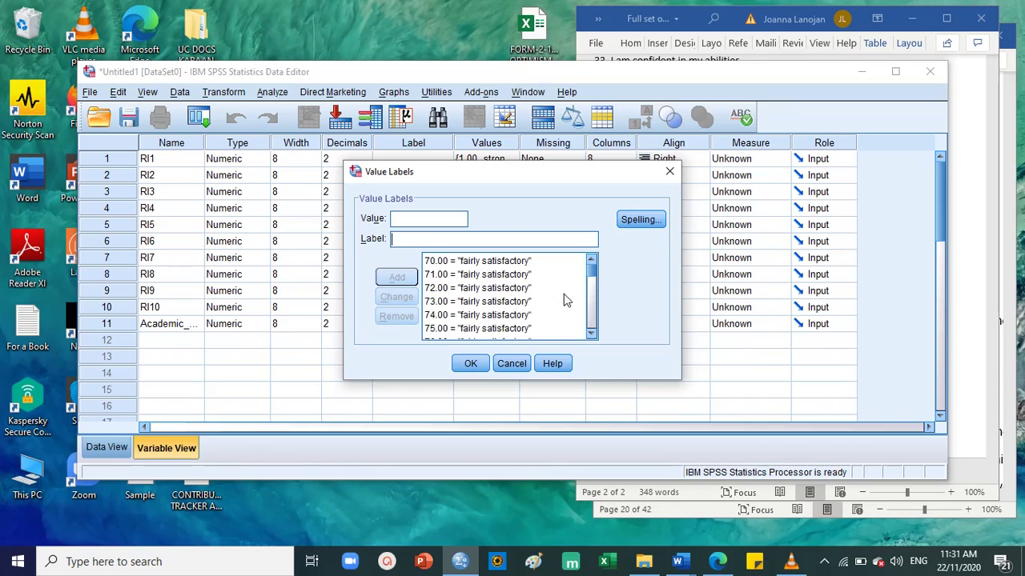
Review the full list of score labels from 70 to 100 and apply them to the Academic_Performance variable.
{"action": "scroll", "coordinate": [560, 302], "scroll_direction": "down", "scroll_amount": 4}
{"action": "scroll", "coordinate": [549, 308], "scroll_direction": "up", "scroll_amount": 4}
{"action": "scroll", "coordinate": [481, 289], "scroll_direction": "down", "scroll_amount": 8}
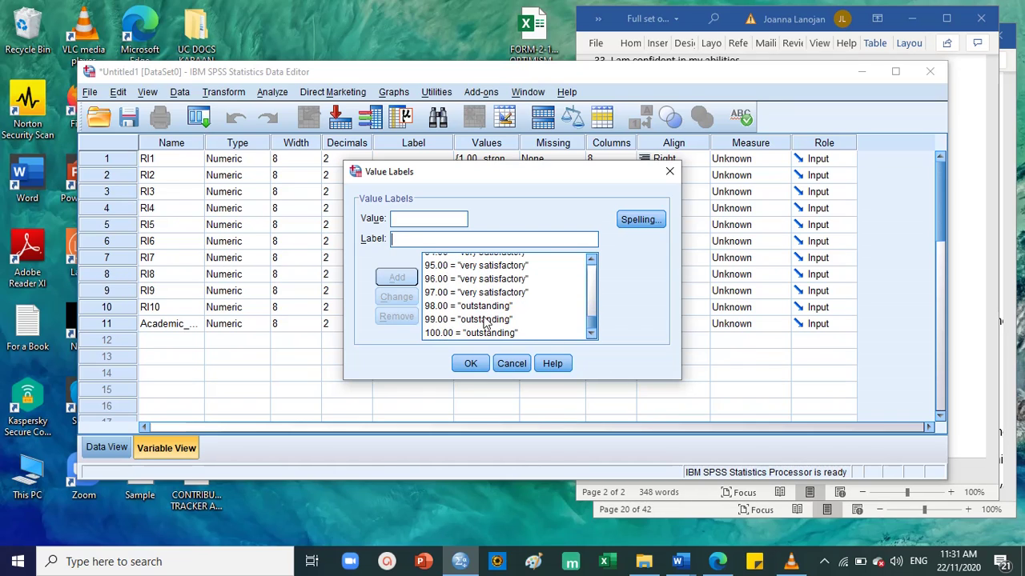
{"action": "left_click", "coordinate": [471, 364]}
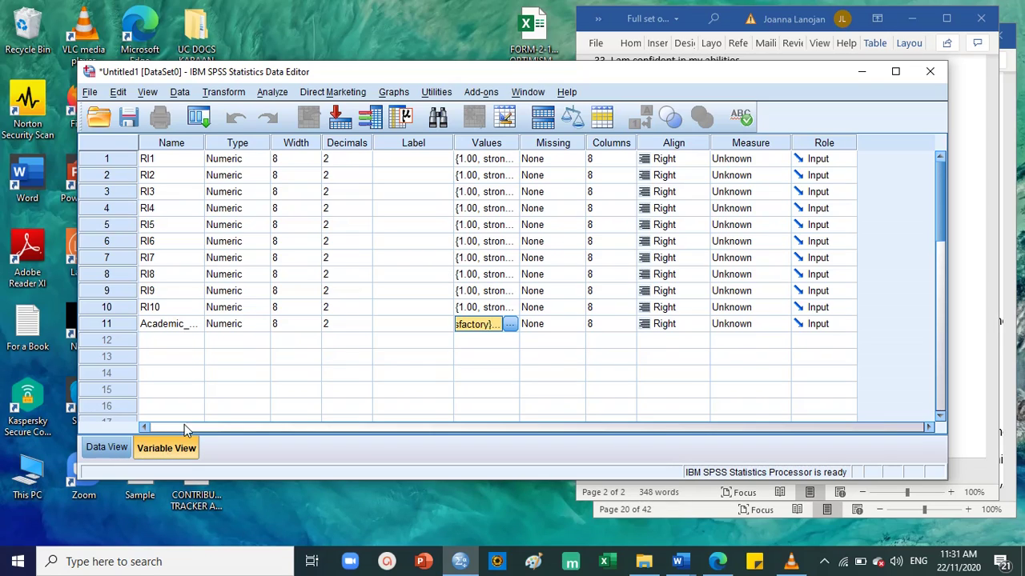
Examine the variable names from RI1 through RI10 and Academic_Performance in the variable list.
{"action": "left_click", "coordinate": [194, 147]}
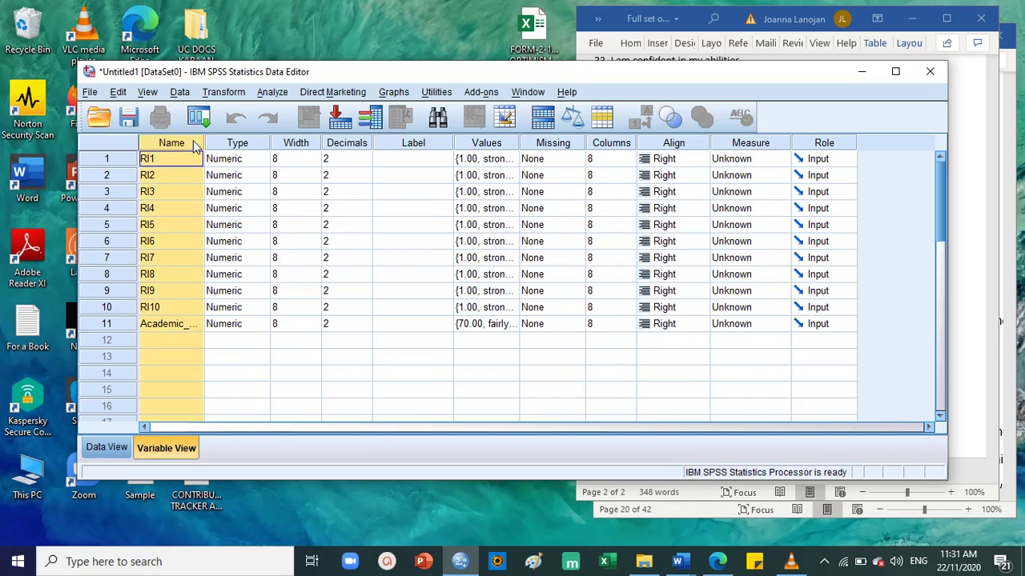
{"action": "left_click", "coordinate": [160, 175]}
{"action": "left_click", "coordinate": [156, 197]}
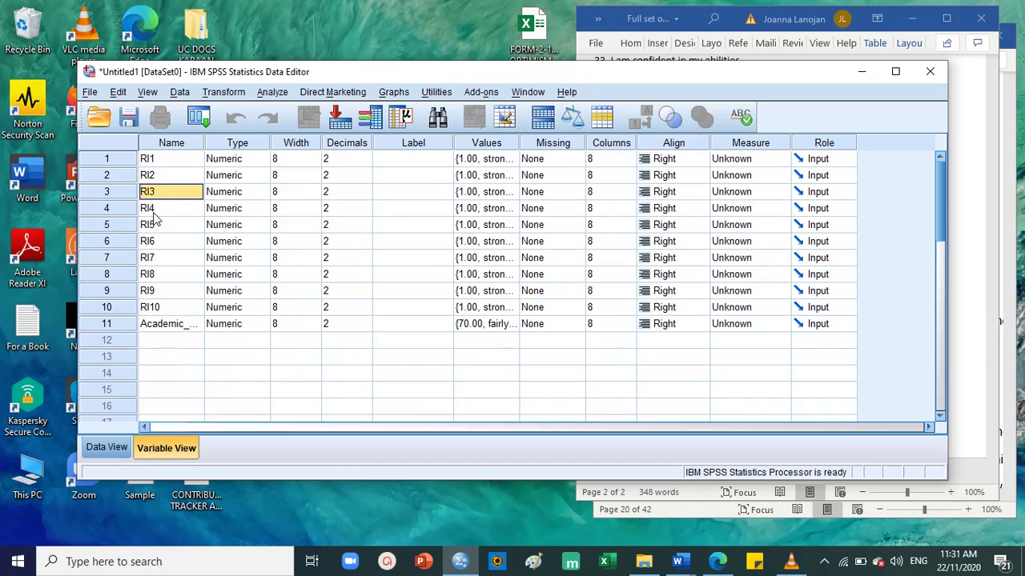
{"action": "left_click", "coordinate": [157, 213]}
{"action": "left_click", "coordinate": [158, 229]}
{"action": "left_click", "coordinate": [158, 245]}
{"action": "left_click", "coordinate": [153, 261]}
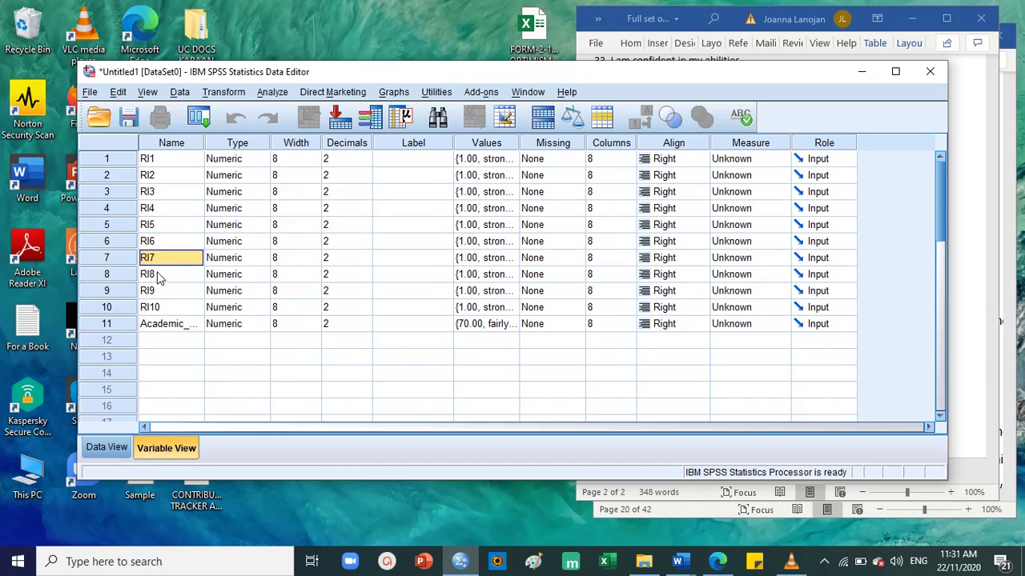
{"action": "left_click", "coordinate": [154, 274]}
{"action": "left_click", "coordinate": [155, 291]}
{"action": "left_click", "coordinate": [155, 308]}
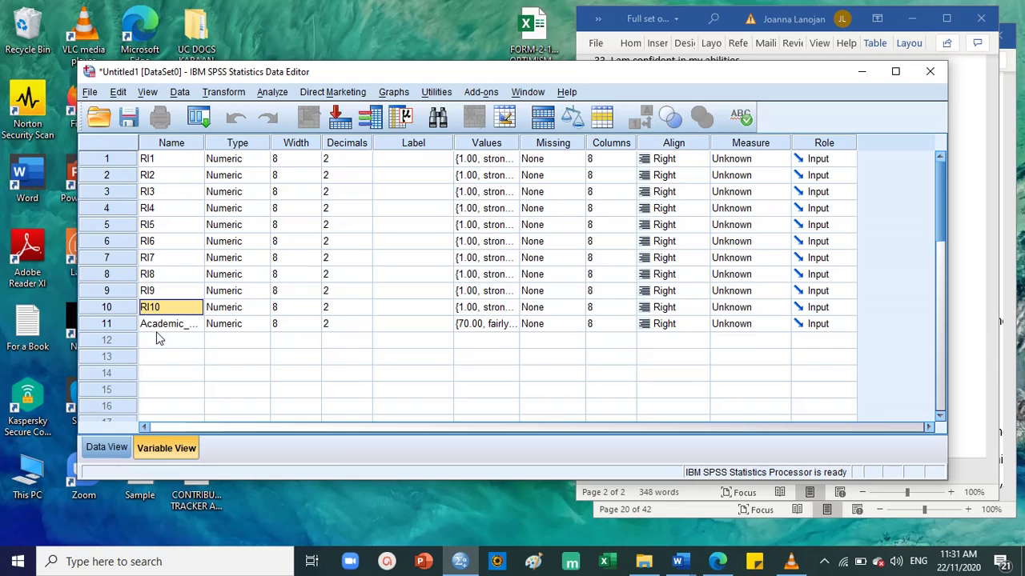
{"action": "left_click", "coordinate": [158, 330]}
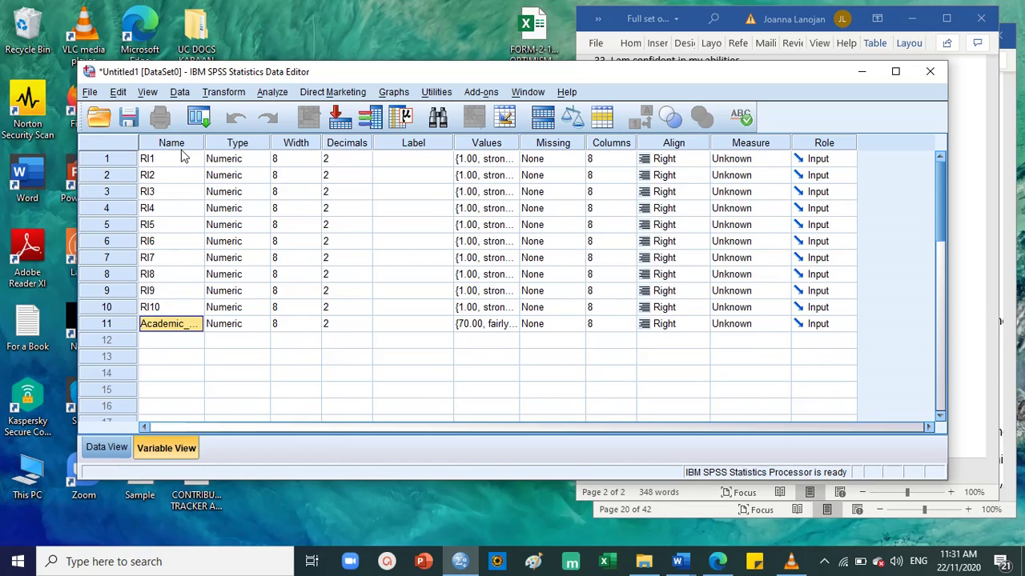
{"action": "left_click", "coordinate": [160, 165]}
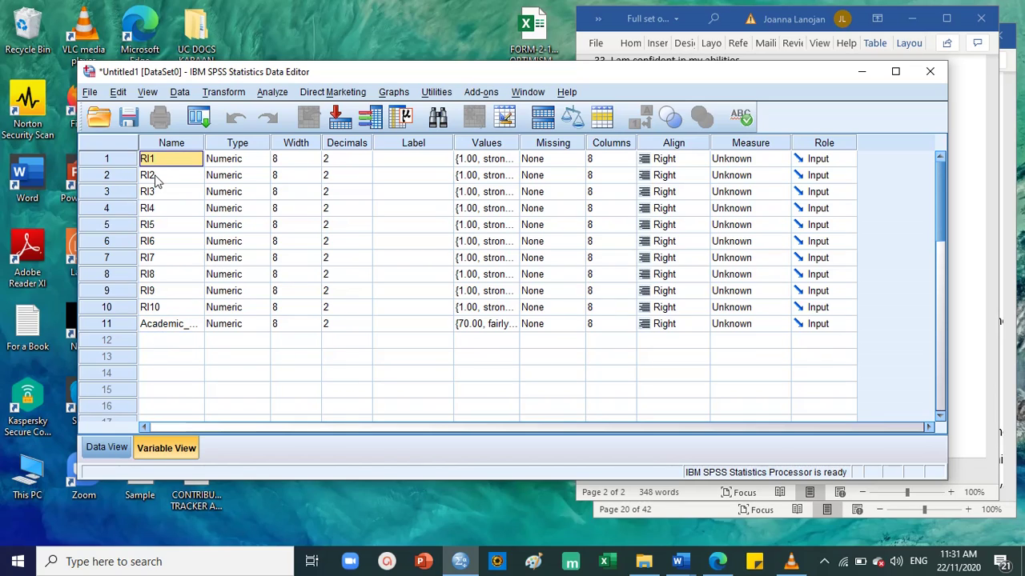
{"action": "left_click", "coordinate": [157, 175]}
{"action": "left_click", "coordinate": [158, 192]}
{"action": "left_click", "coordinate": [176, 144]}
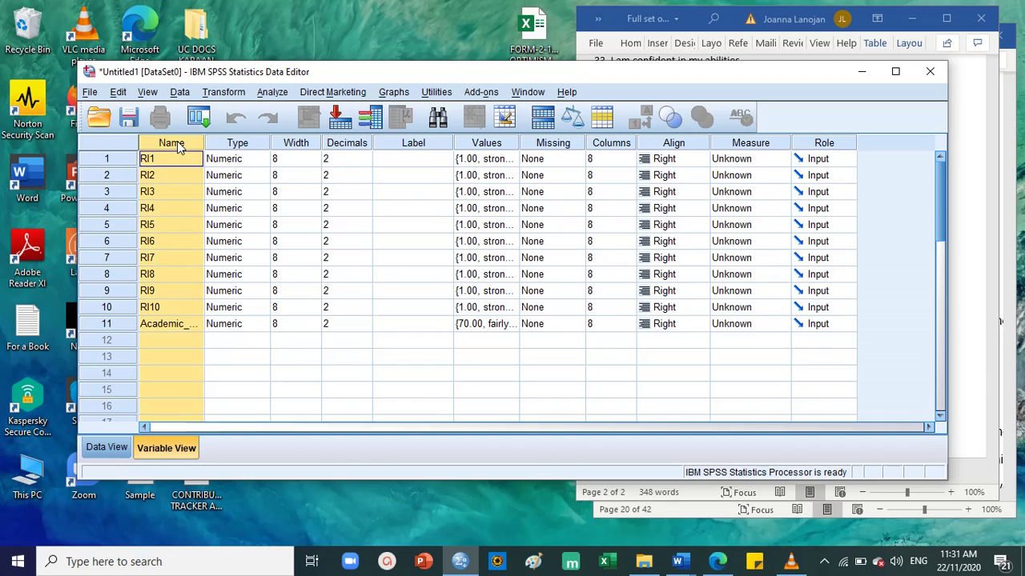
Set the measurement level of variables RI1 through RI5 to Scale.
{"action": "left_click", "coordinate": [480, 146]}
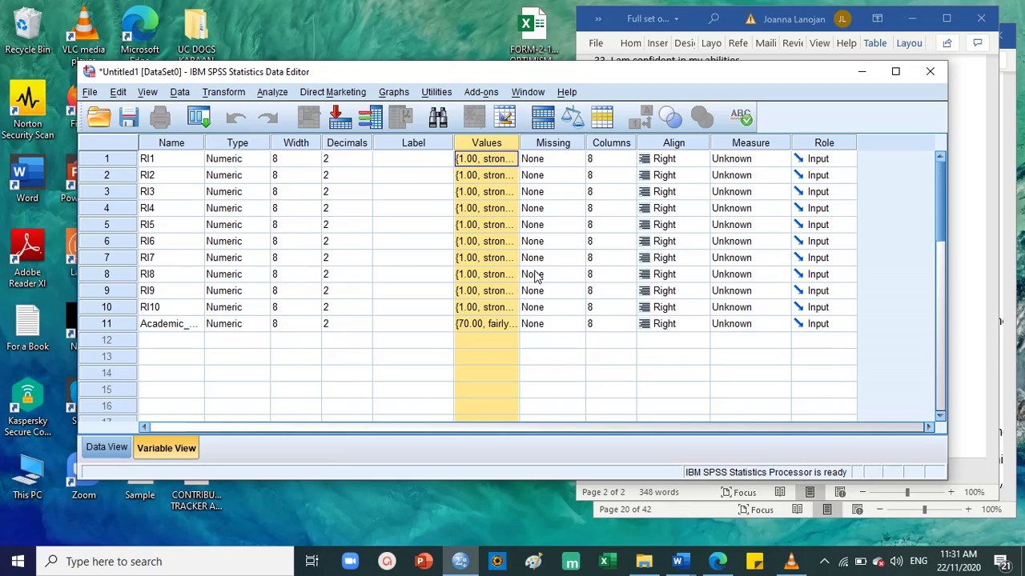
{"action": "left_click", "coordinate": [759, 142]}
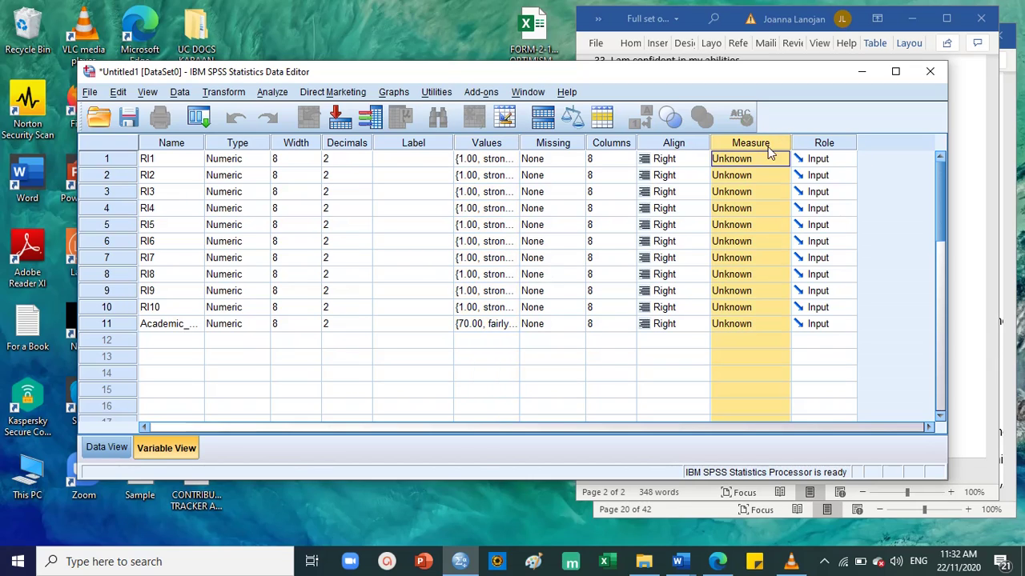
{"action": "left_click", "coordinate": [778, 160]}
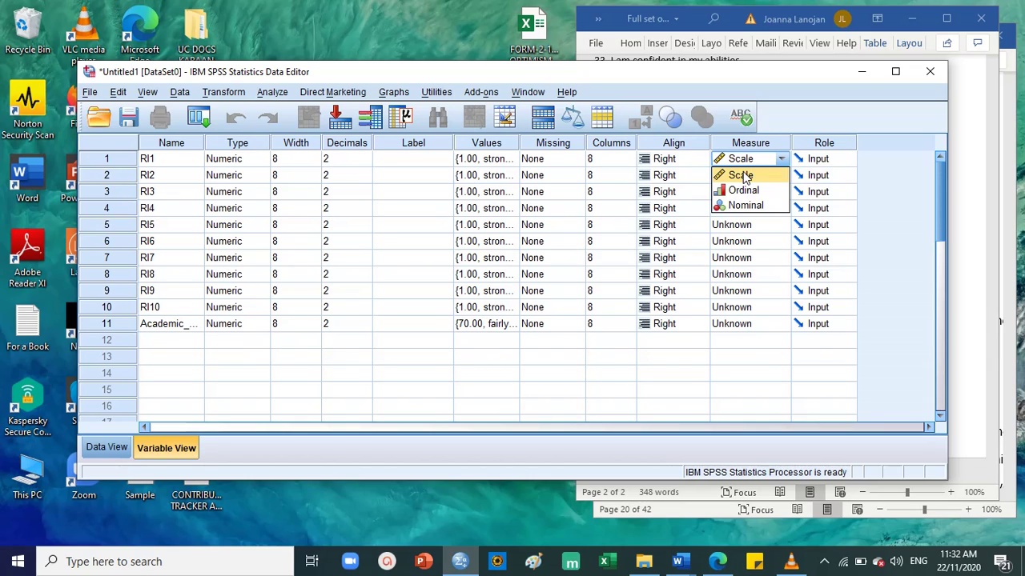
{"action": "left_click", "coordinate": [743, 176]}
{"action": "left_click", "coordinate": [743, 176]}
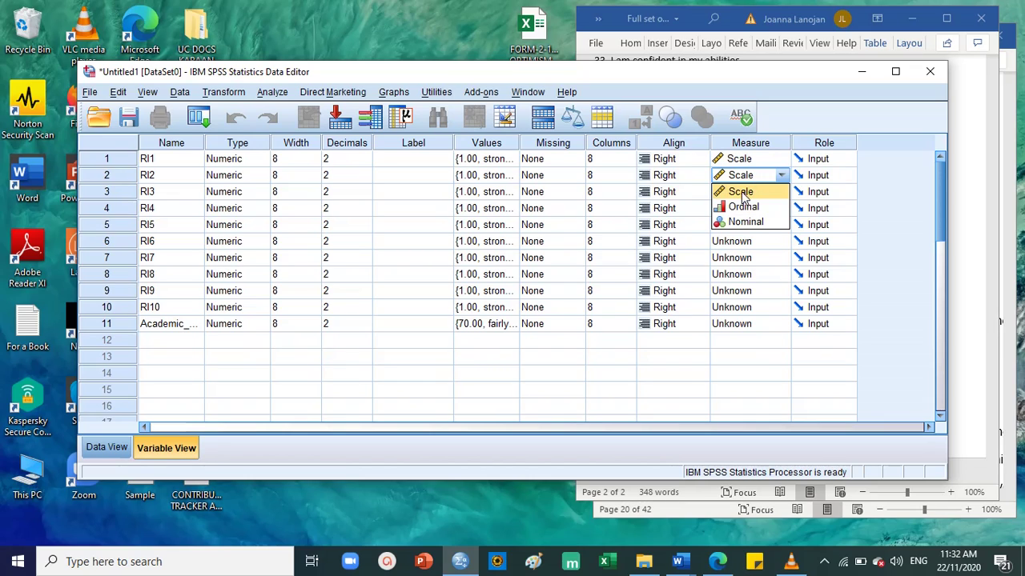
{"action": "left_click", "coordinate": [743, 192]}
{"action": "left_click", "coordinate": [743, 192]}
{"action": "left_click", "coordinate": [745, 207]}
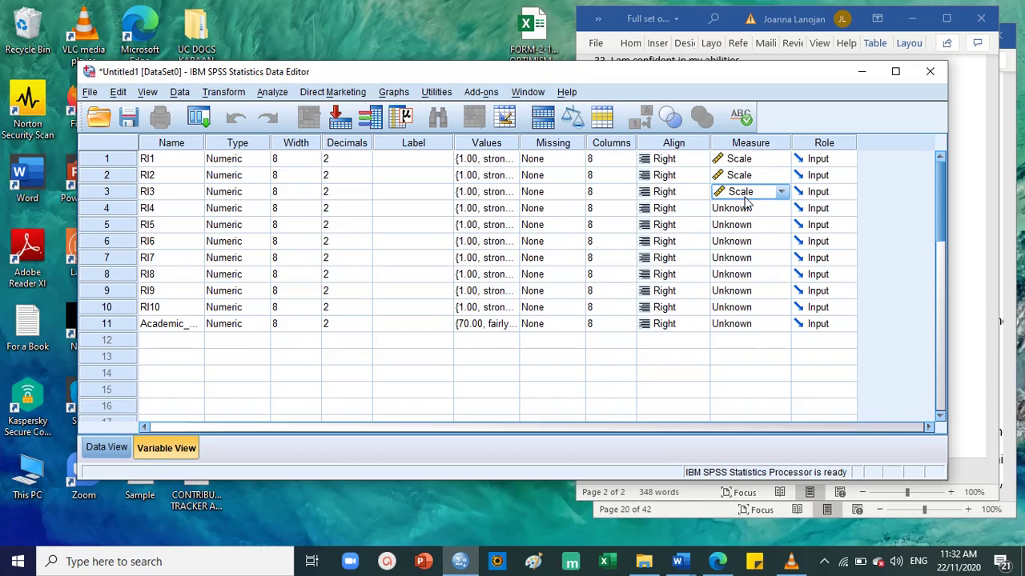
{"action": "left_click", "coordinate": [741, 207]}
{"action": "left_click", "coordinate": [740, 224]}
{"action": "left_click", "coordinate": [738, 225]}
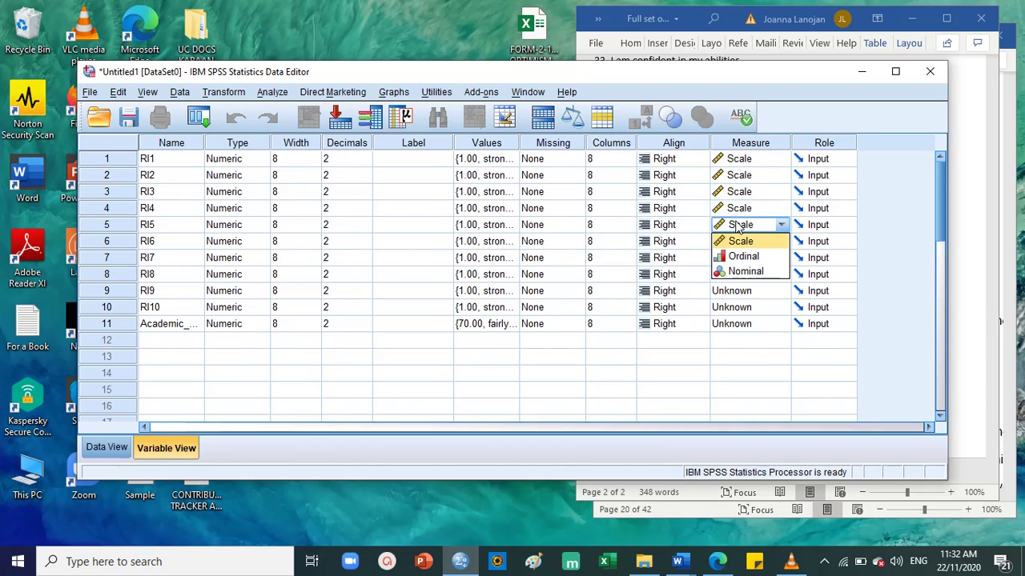
{"action": "left_click", "coordinate": [741, 241]}
Set the measurement level of RI6 through RI10 and the academic performance variable to Scale.
{"action": "left_click", "coordinate": [749, 241]}
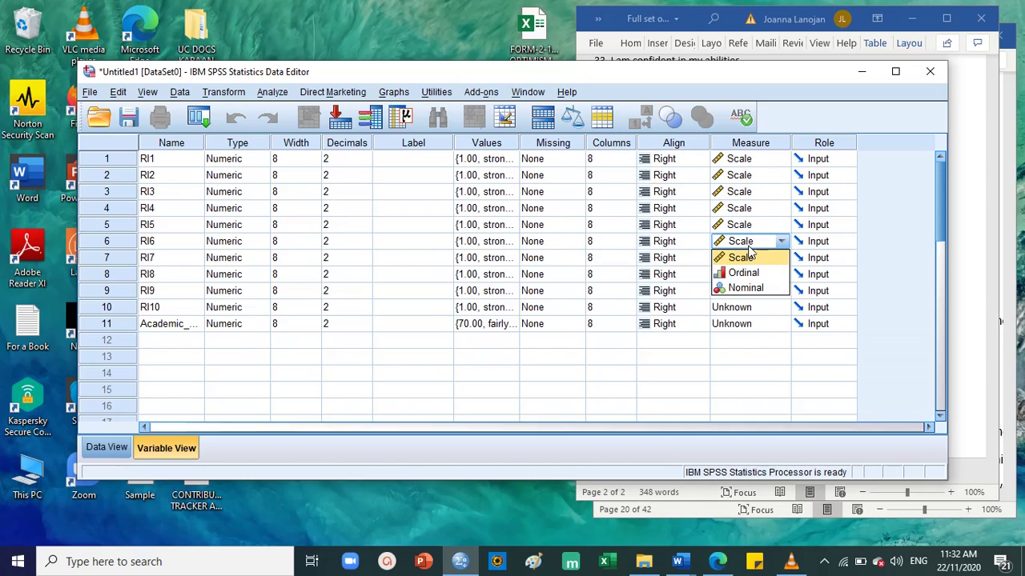
{"action": "left_click", "coordinate": [741, 258]}
{"action": "left_click", "coordinate": [743, 261]}
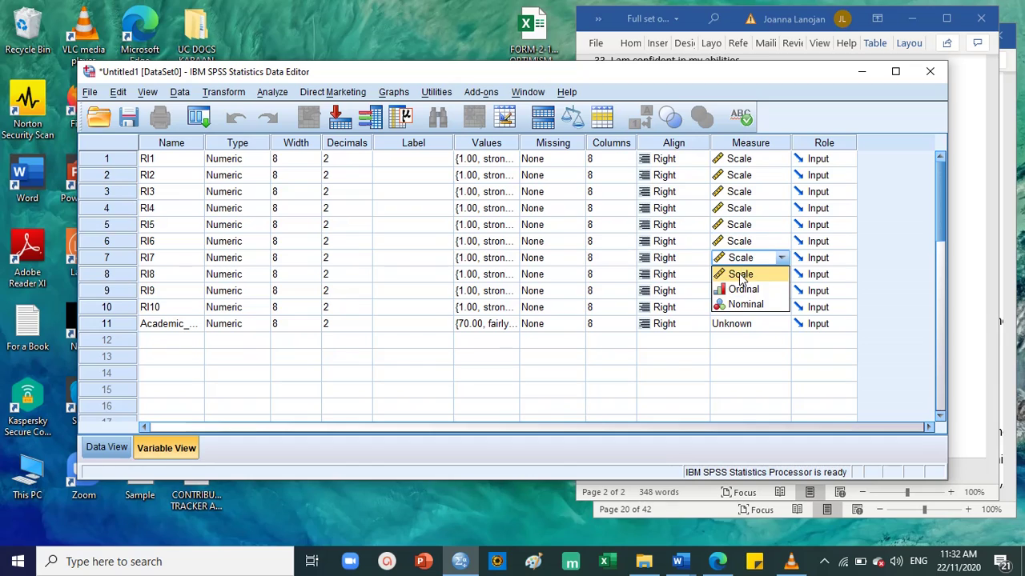
{"action": "left_click", "coordinate": [741, 275]}
{"action": "left_click", "coordinate": [741, 279]}
{"action": "left_click", "coordinate": [742, 291]}
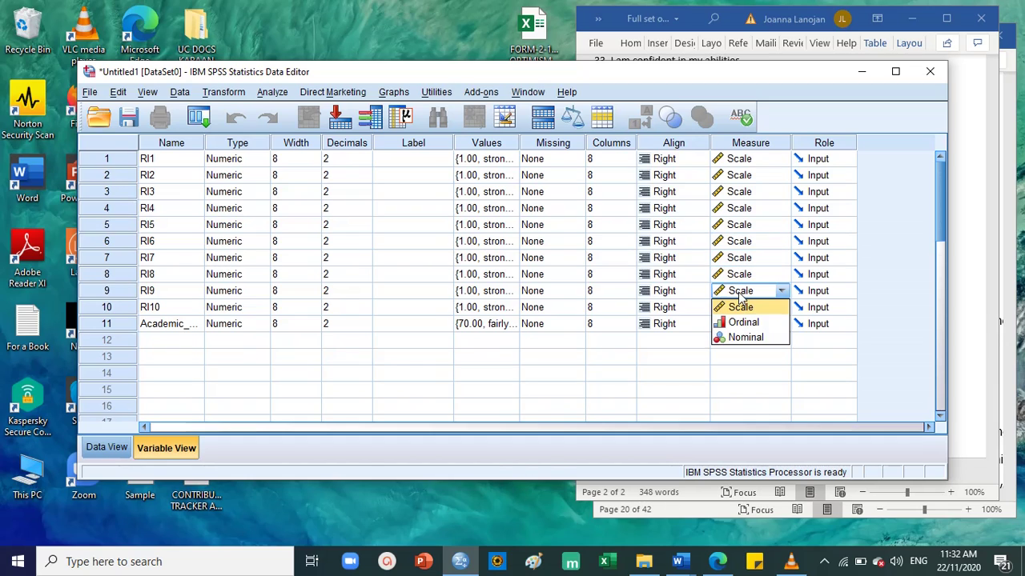
{"action": "left_click", "coordinate": [740, 307]}
{"action": "left_click", "coordinate": [742, 309]}
{"action": "left_click", "coordinate": [742, 323]}
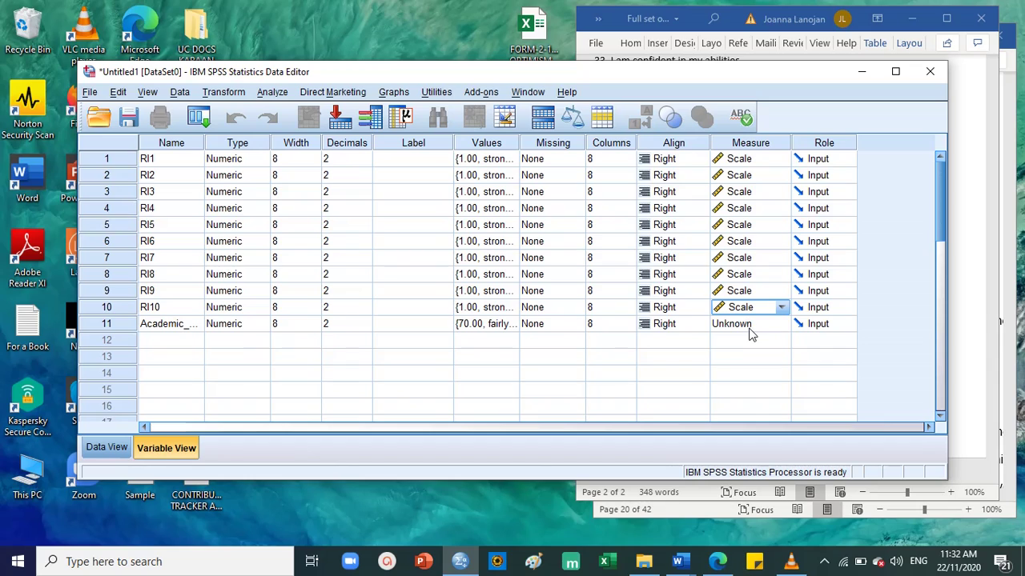
{"action": "left_click", "coordinate": [750, 330]}
{"action": "left_click", "coordinate": [750, 337]}
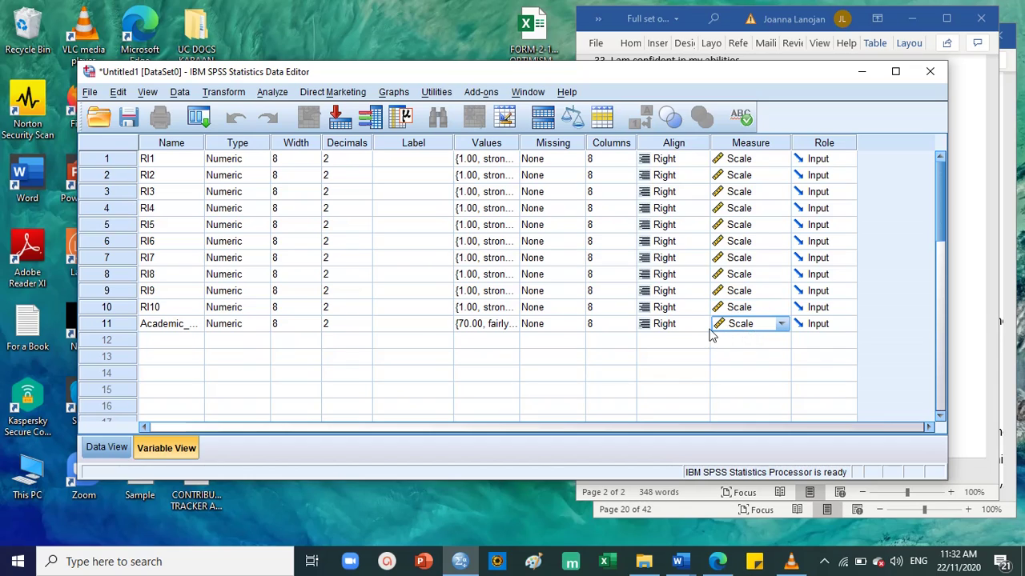
Check the value labels defined for the academic performance variable and close the label list.
{"action": "left_click", "coordinate": [168, 328]}
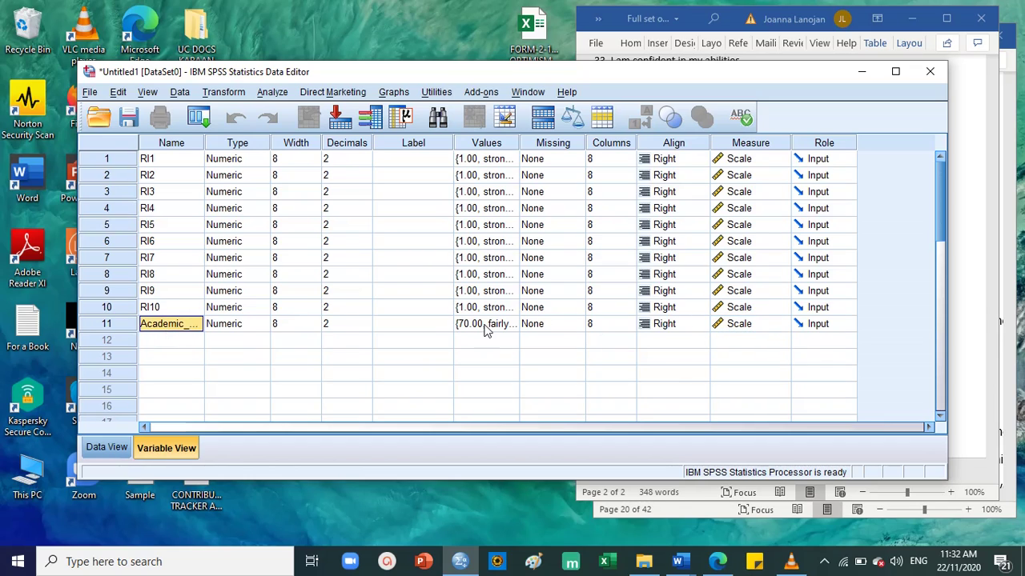
{"action": "left_click", "coordinate": [486, 327]}
{"action": "left_click", "coordinate": [510, 324]}
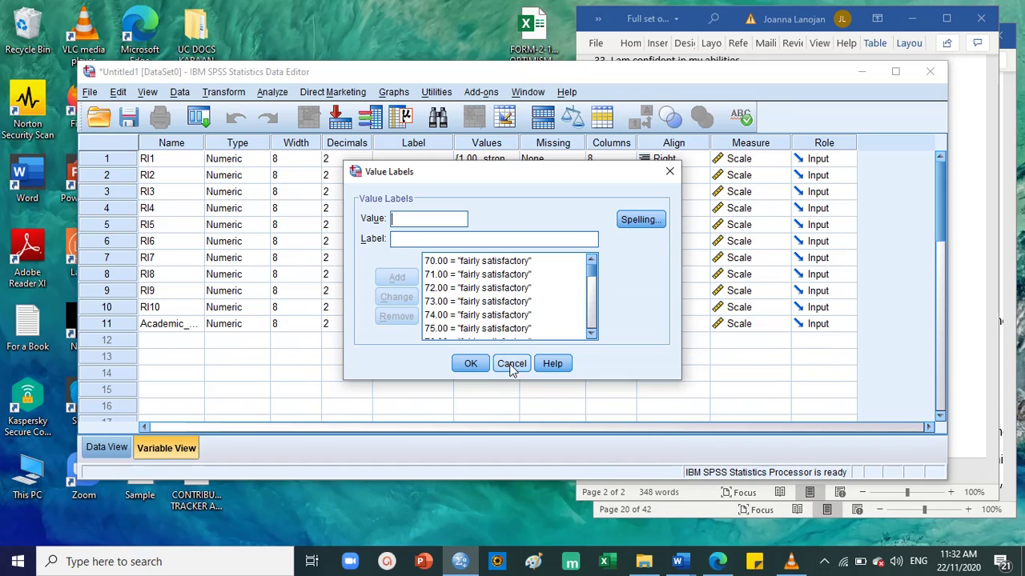
{"action": "left_click", "coordinate": [471, 365]}
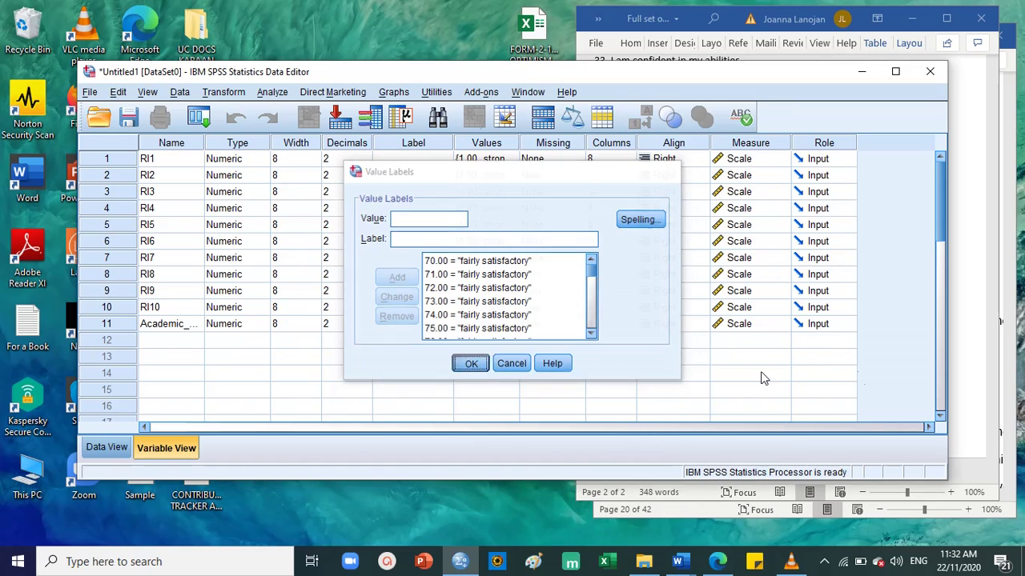
Review the measurement levels, names and value labels of all the defined variables.
{"action": "left_click", "coordinate": [749, 148]}
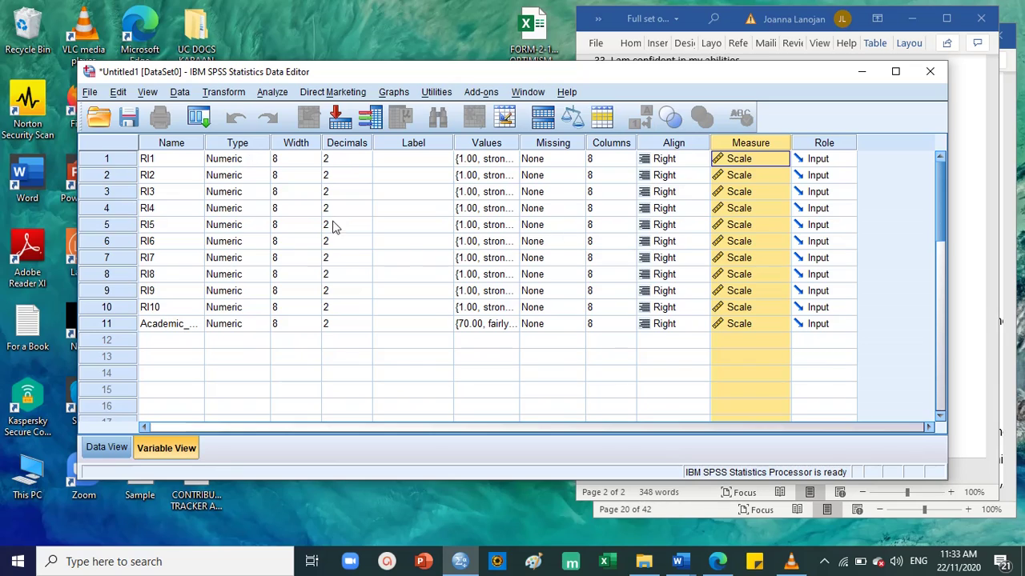
{"action": "left_click", "coordinate": [178, 241]}
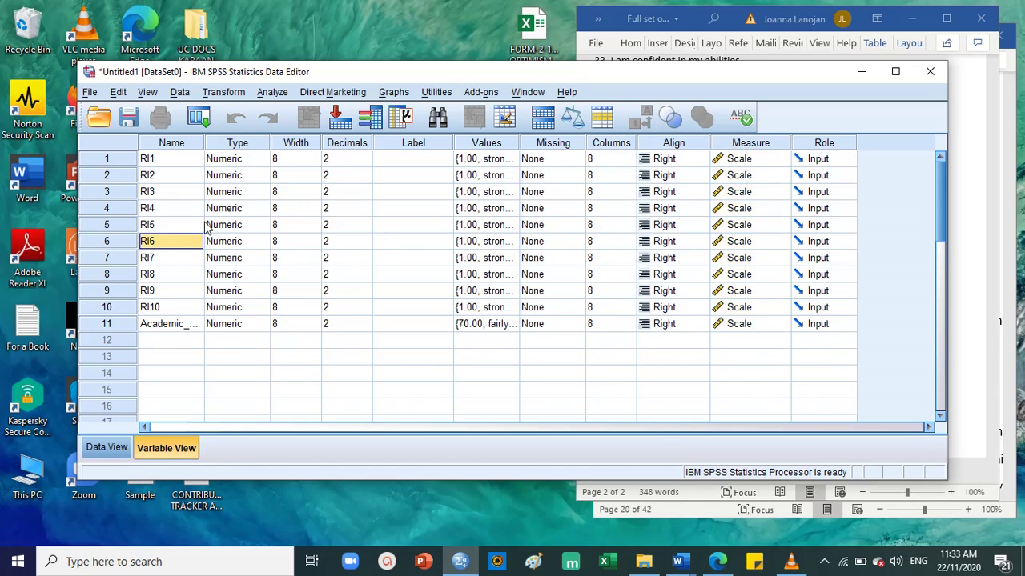
{"action": "left_click", "coordinate": [181, 143]}
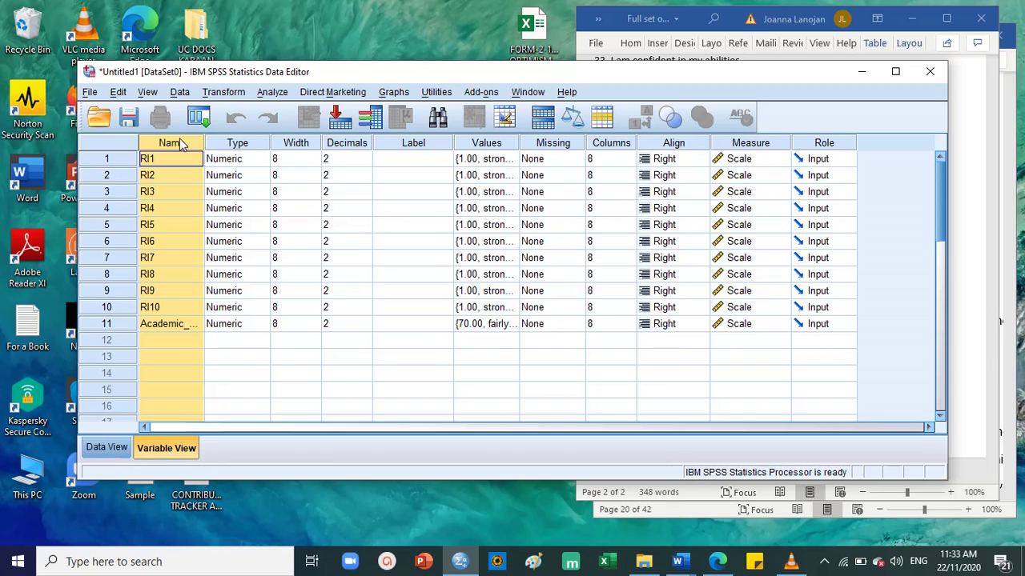
{"action": "left_click", "coordinate": [488, 144]}
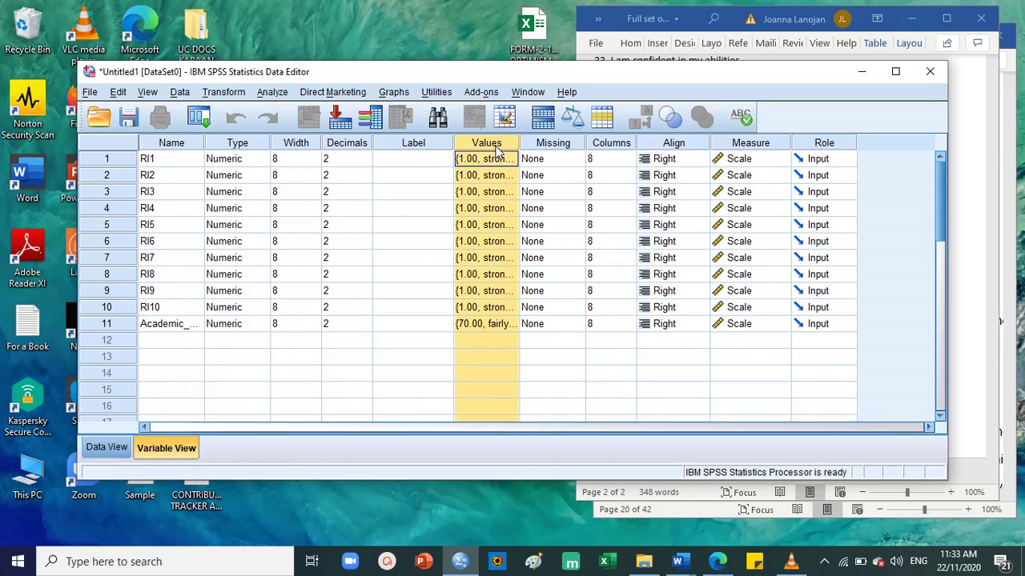
{"action": "left_click", "coordinate": [767, 144]}
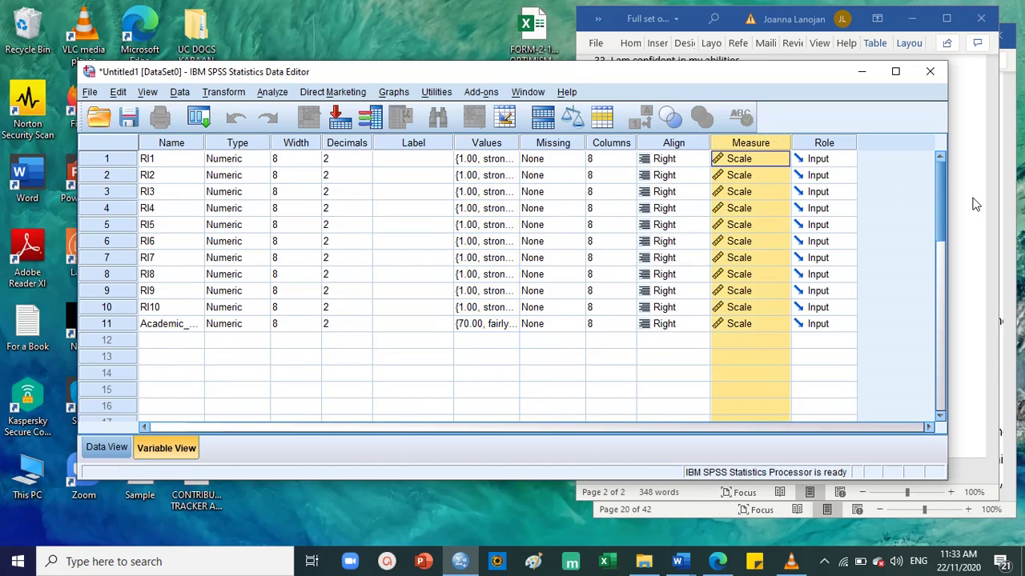
Compare the variable list with the column headings RI1 through RI10 in the Data View.
{"action": "left_click", "coordinate": [117, 450]}
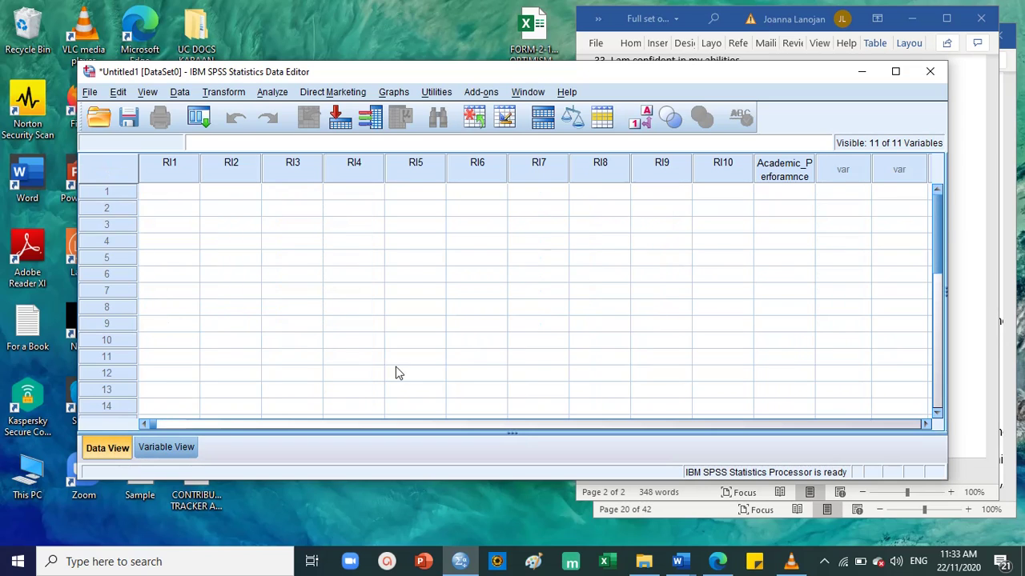
{"action": "left_click", "coordinate": [180, 448]}
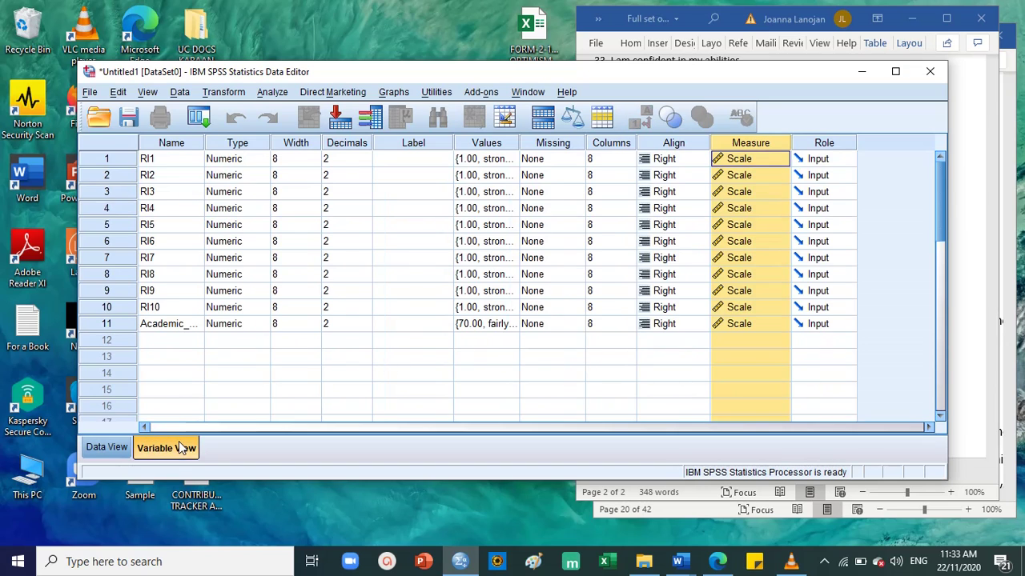
{"action": "left_click", "coordinate": [170, 159]}
{"action": "left_click", "coordinate": [161, 209]}
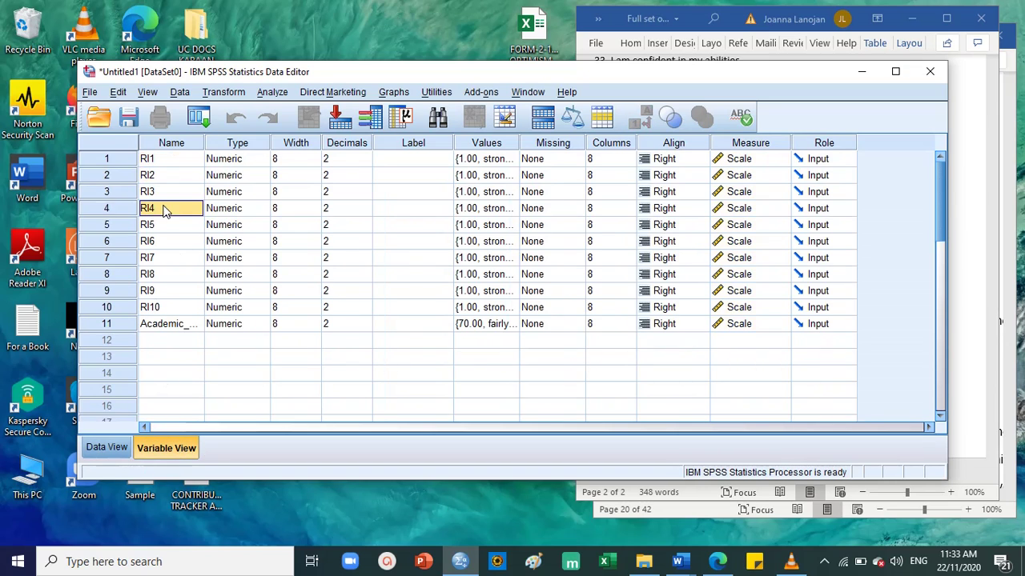
{"action": "left_click", "coordinate": [107, 450]}
{"action": "left_click", "coordinate": [192, 165]}
{"action": "left_click", "coordinate": [229, 165]}
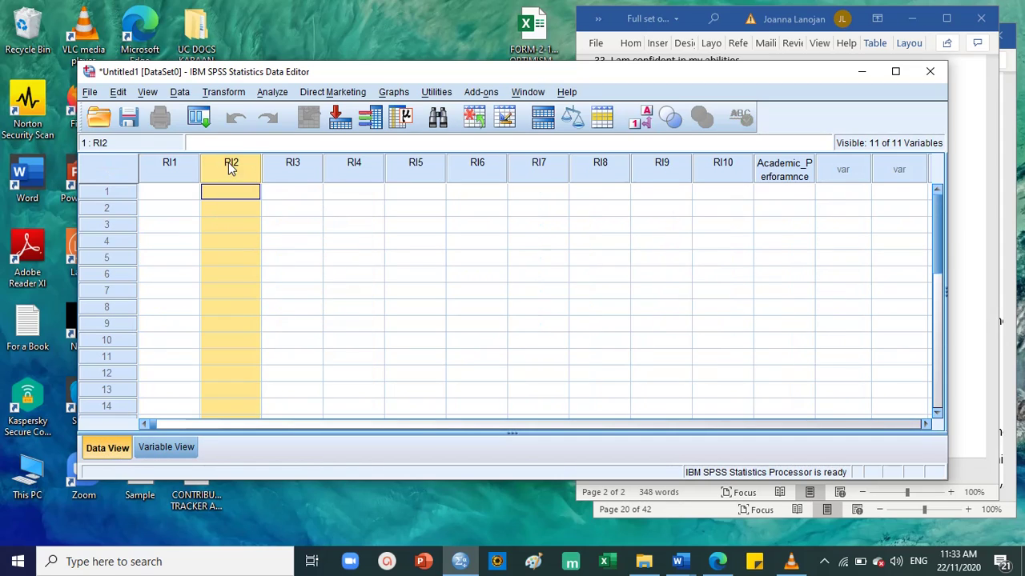
{"action": "left_click", "coordinate": [181, 169]}
{"action": "left_click", "coordinate": [256, 168]}
{"action": "left_click", "coordinate": [315, 170]}
{"action": "left_click", "coordinate": [360, 170]}
{"action": "left_click", "coordinate": [166, 171]}
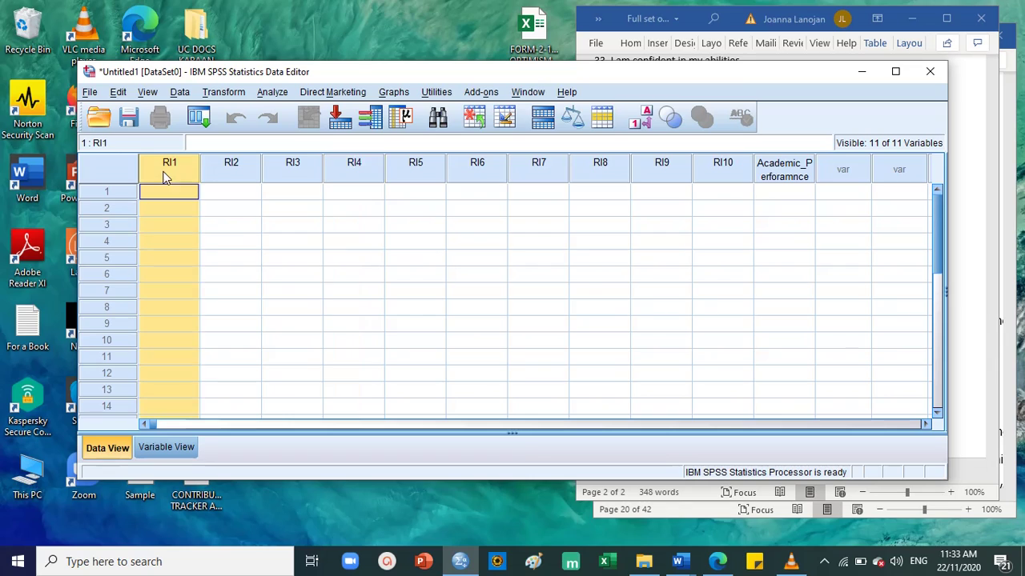
{"action": "left_click", "coordinate": [309, 170]}
{"action": "left_click", "coordinate": [433, 170]}
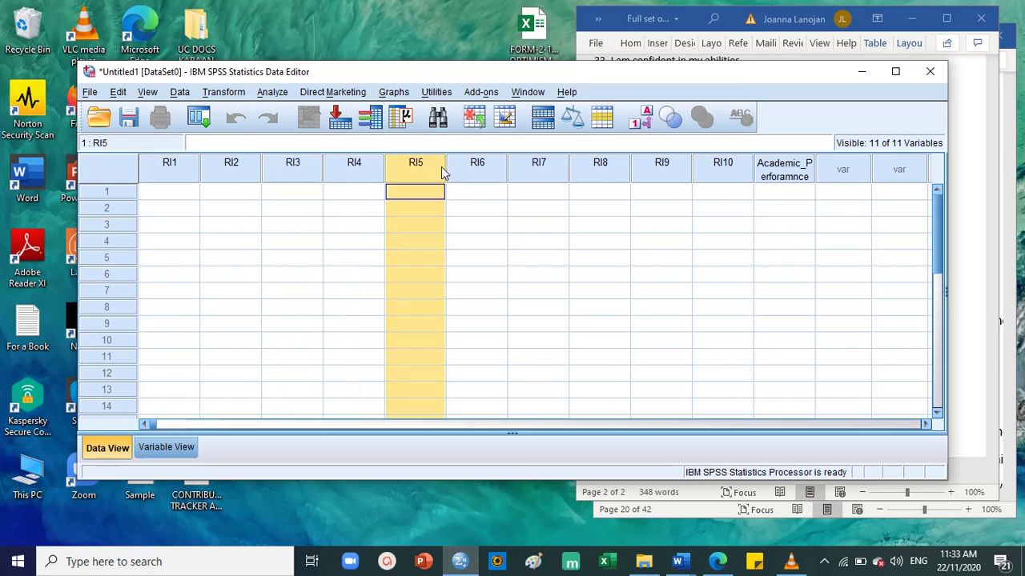
{"action": "left_click", "coordinate": [724, 171]}
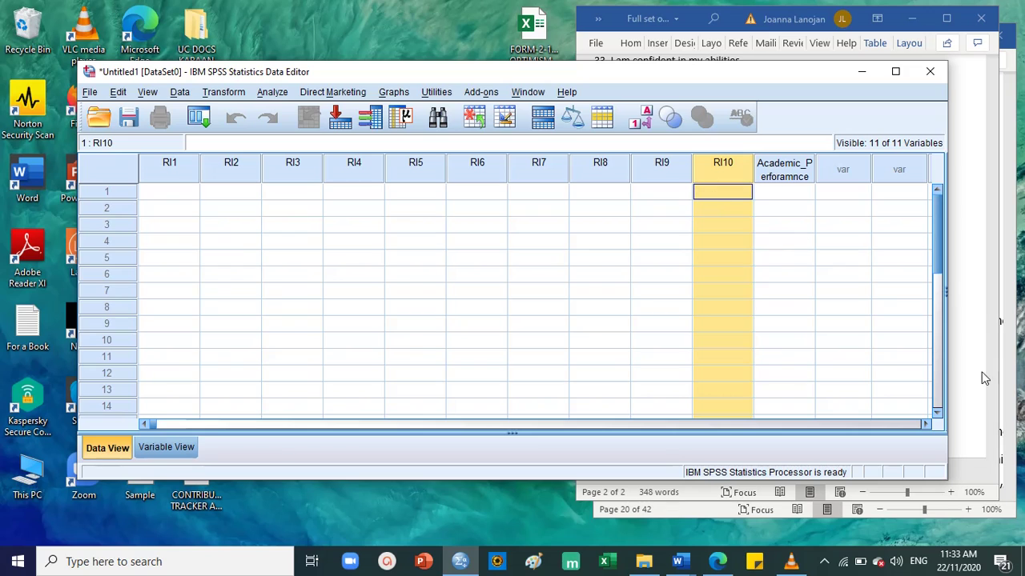
Switch to the Word questionnaire and look up item 36, the last statement before the grading table.
{"action": "left_click", "coordinate": [993, 416]}
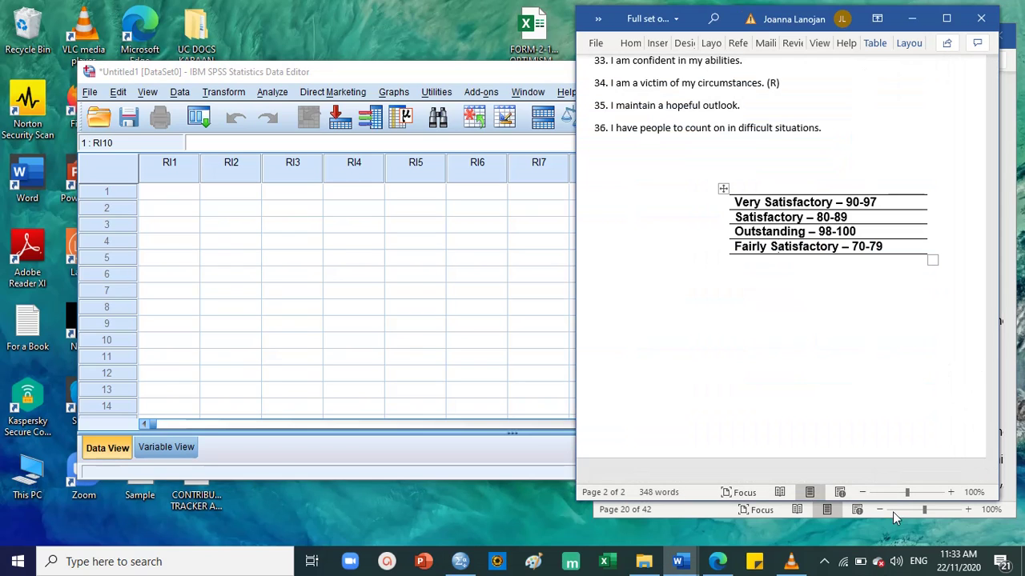
{"action": "scroll", "coordinate": [830, 347], "scroll_direction": "up", "scroll_amount": 4}
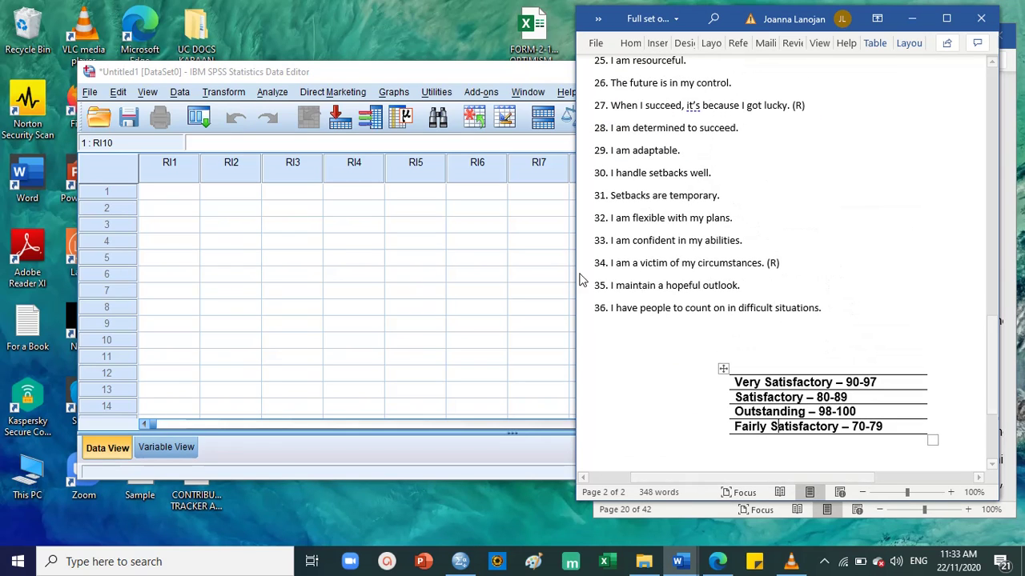
{"action": "left_click_drag", "start_coordinate": [597, 308], "coordinate": [709, 311]}
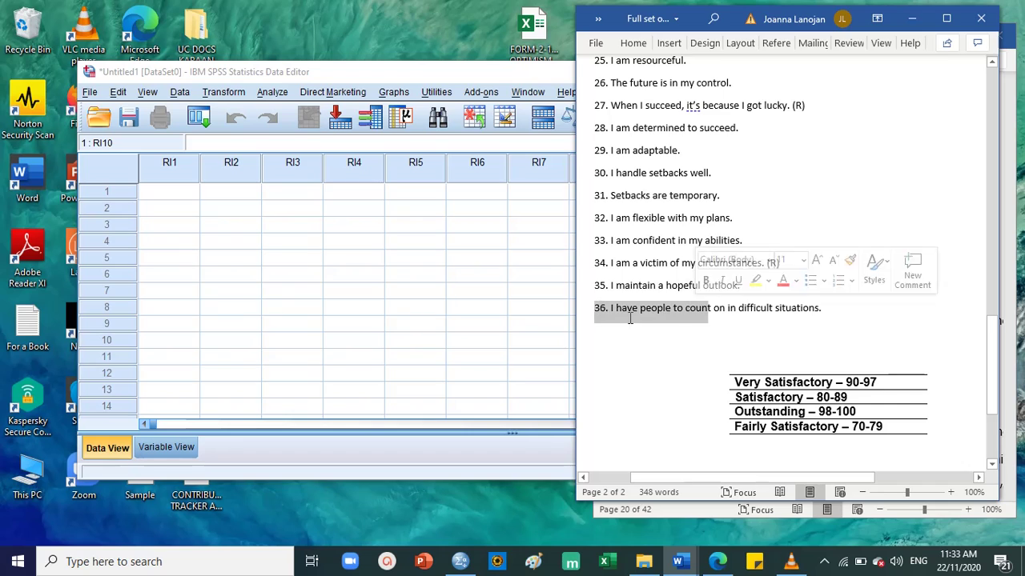
Return to the SPSS data sheet and examine the unused columns beyond the academic performance variable.
{"action": "left_click", "coordinate": [416, 322]}
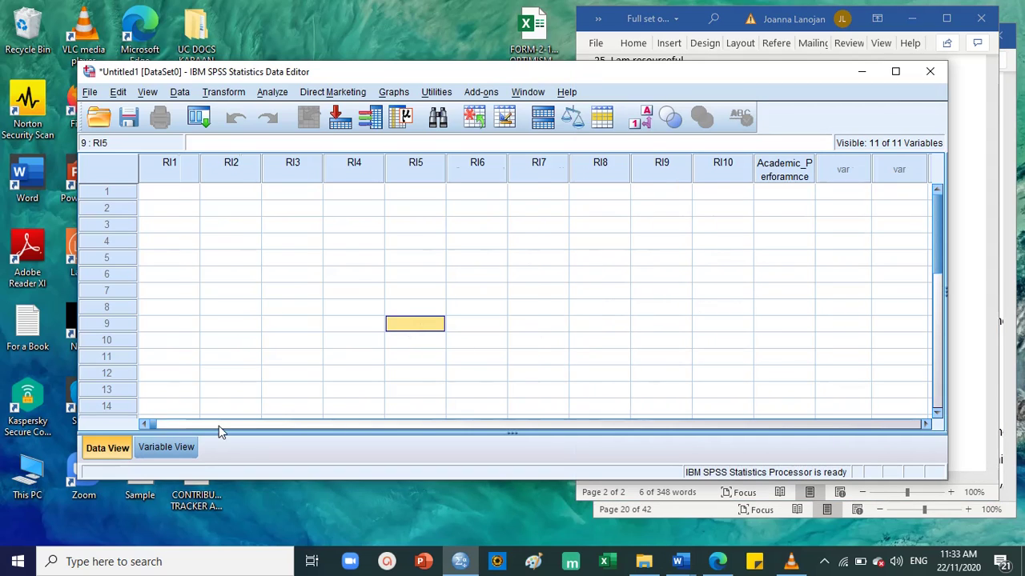
{"action": "left_click_drag", "start_coordinate": [218, 429], "coordinate": [416, 431]}
{"action": "left_click_drag", "start_coordinate": [507, 427], "coordinate": [509, 426]}
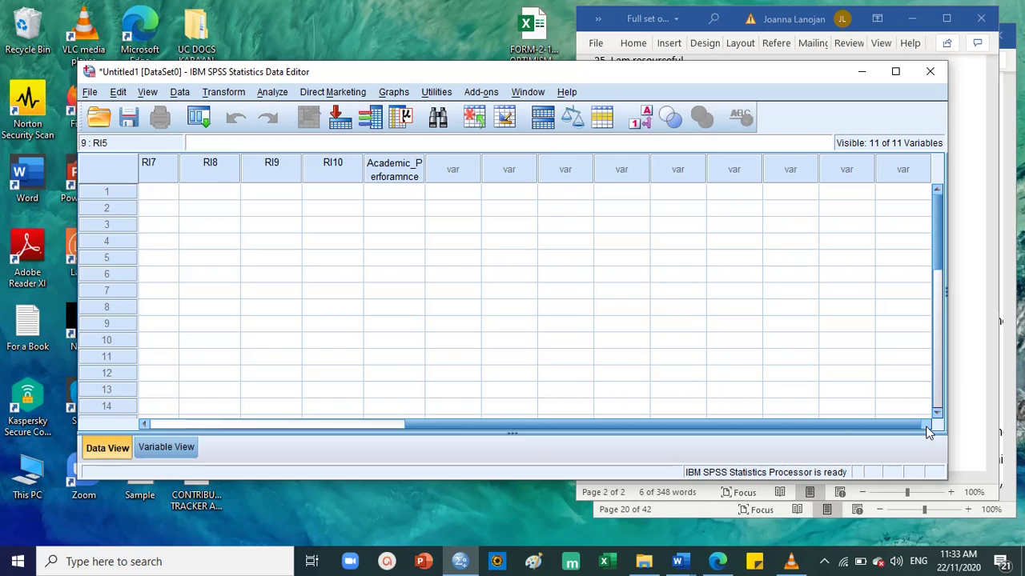
Examine the variable columns from RI1 to Academic_Perforamnce and the empty case rows down to row 39.
{"action": "left_click_drag", "start_coordinate": [918, 430], "coordinate": [172, 424]}
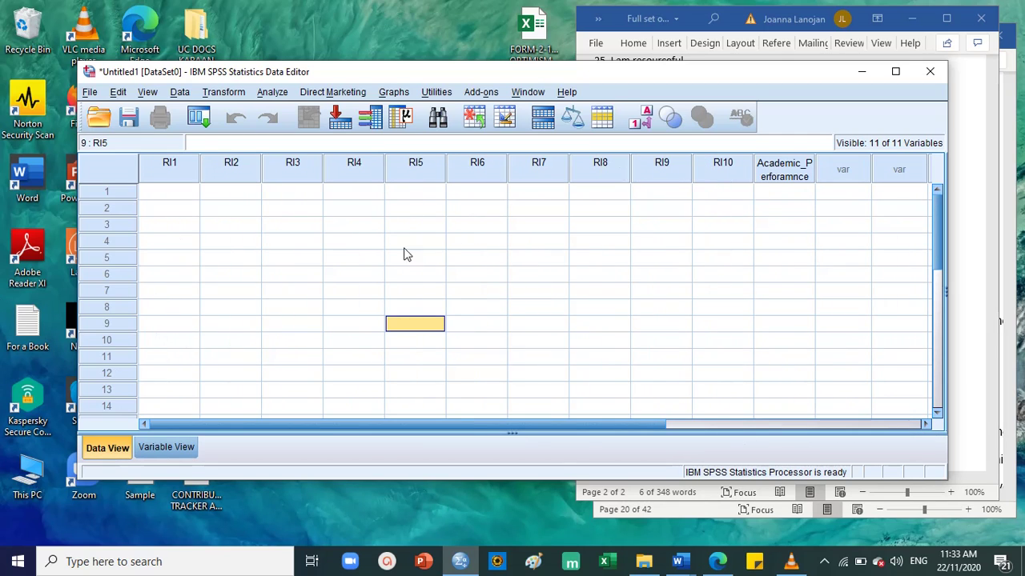
{"action": "left_click", "coordinate": [104, 192]}
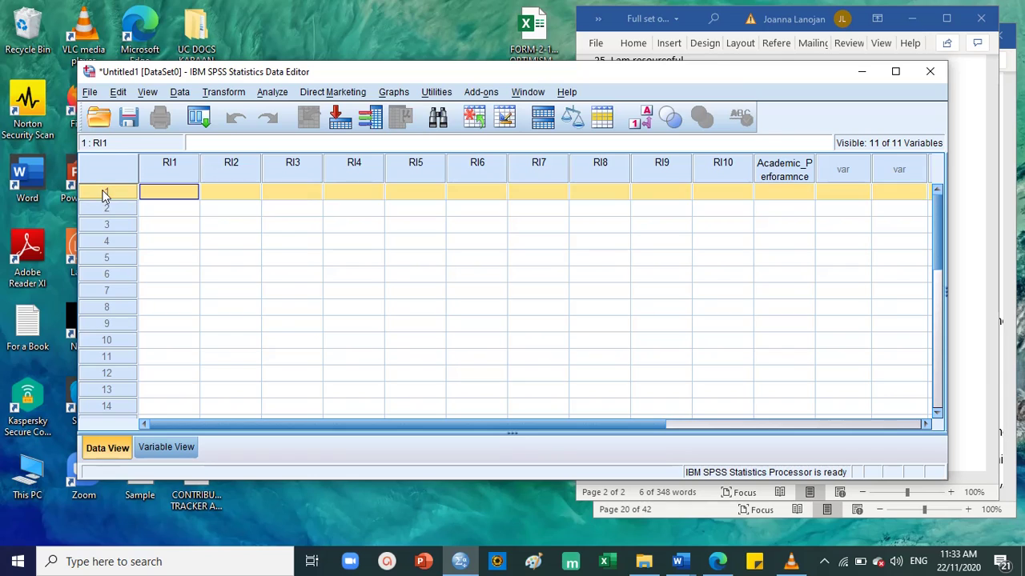
{"action": "left_click", "coordinate": [104, 209]}
{"action": "left_click", "coordinate": [106, 226]}
{"action": "left_click", "coordinate": [108, 257]}
{"action": "scroll", "coordinate": [128, 364], "scroll_direction": "down", "scroll_amount": 8}
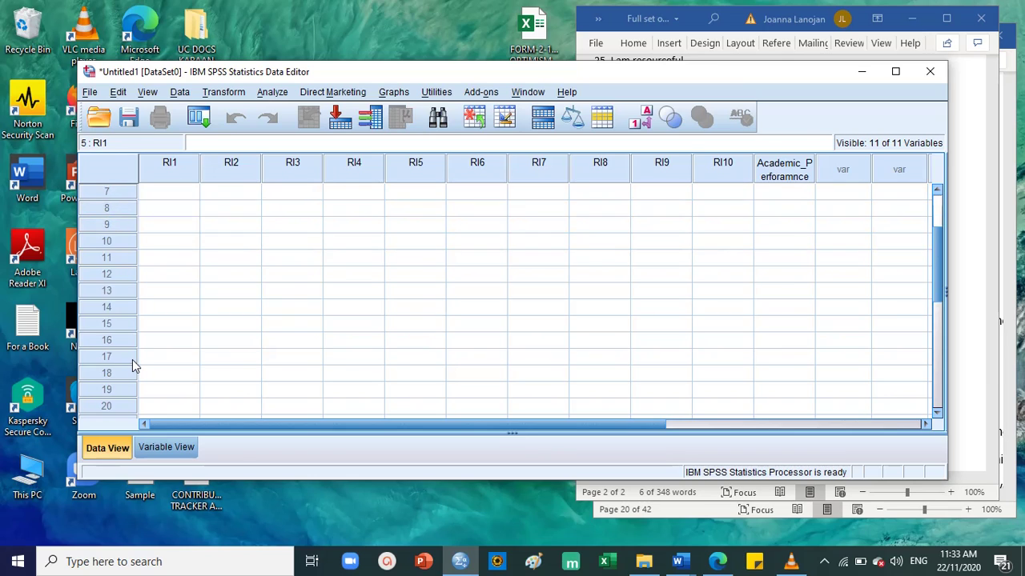
{"action": "scroll", "coordinate": [120, 376], "scroll_direction": "down", "scroll_amount": 1}
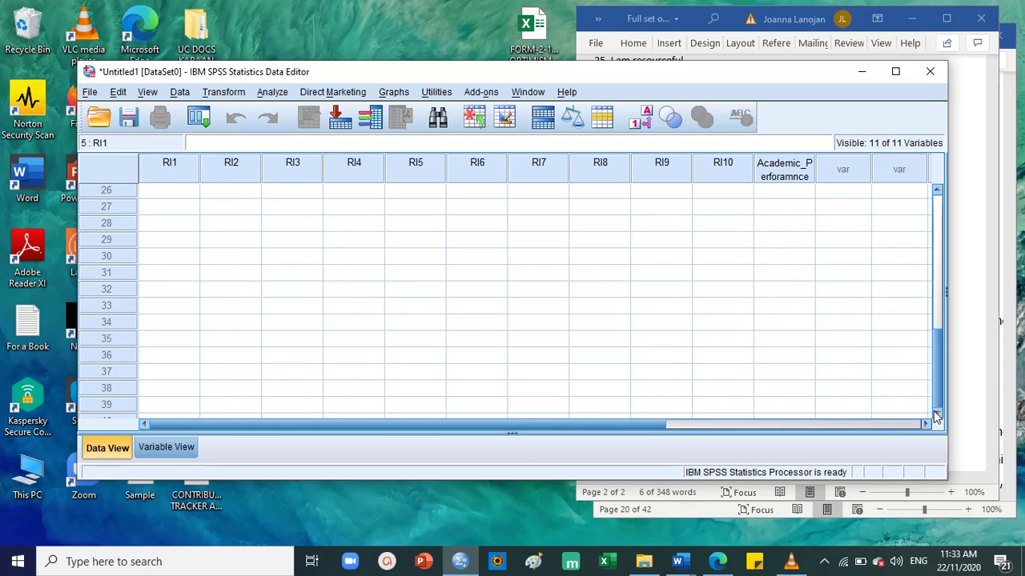
{"action": "left_click", "coordinate": [118, 406]}
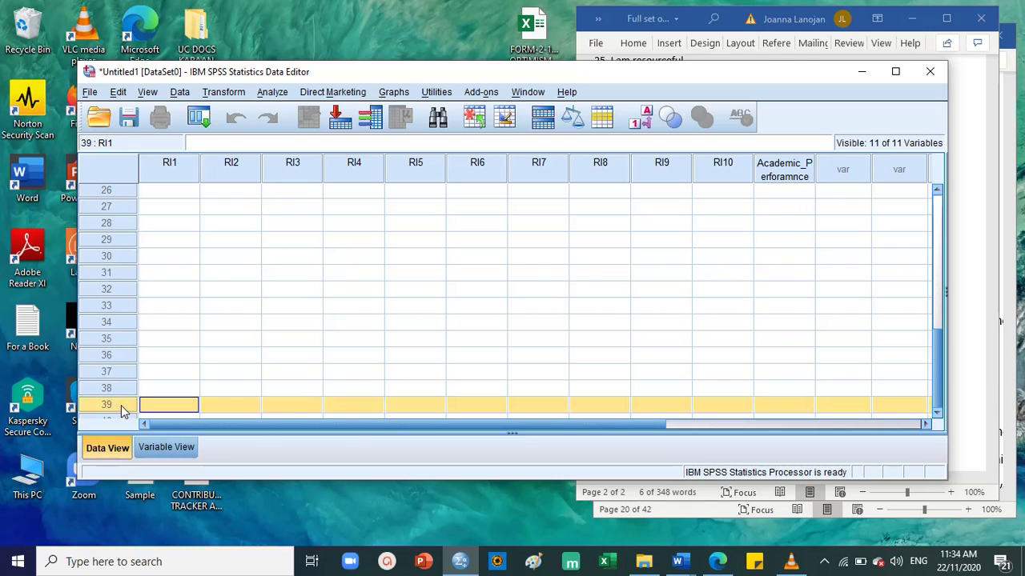
{"action": "scroll", "coordinate": [124, 407], "scroll_direction": "up", "scroll_amount": 3}
{"action": "scroll", "coordinate": [129, 401], "scroll_direction": "down", "scroll_amount": 3}
{"action": "scroll", "coordinate": [140, 377], "scroll_direction": "up", "scroll_amount": 8}
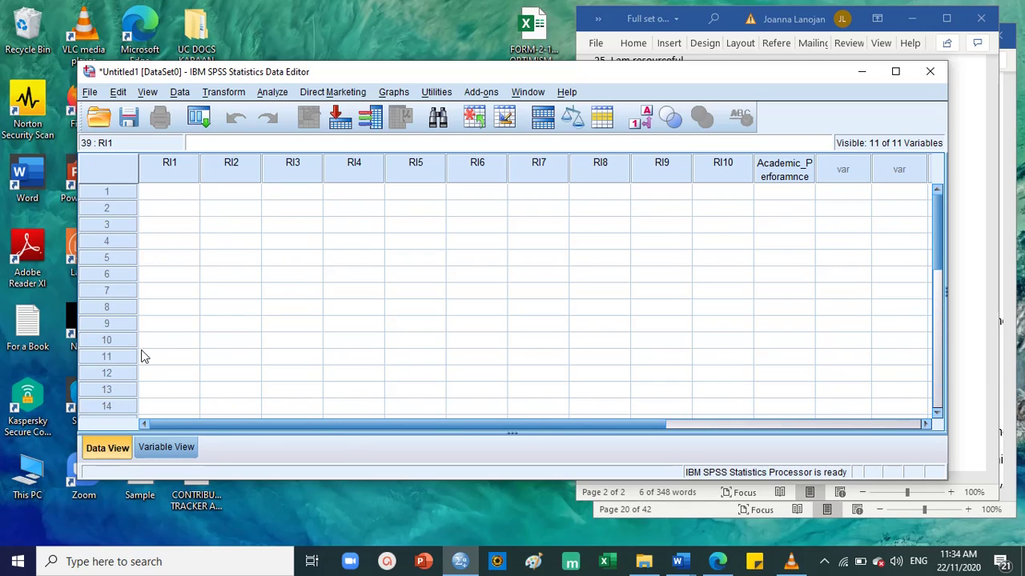
{"action": "scroll", "coordinate": [152, 350], "scroll_direction": "down", "scroll_amount": 8}
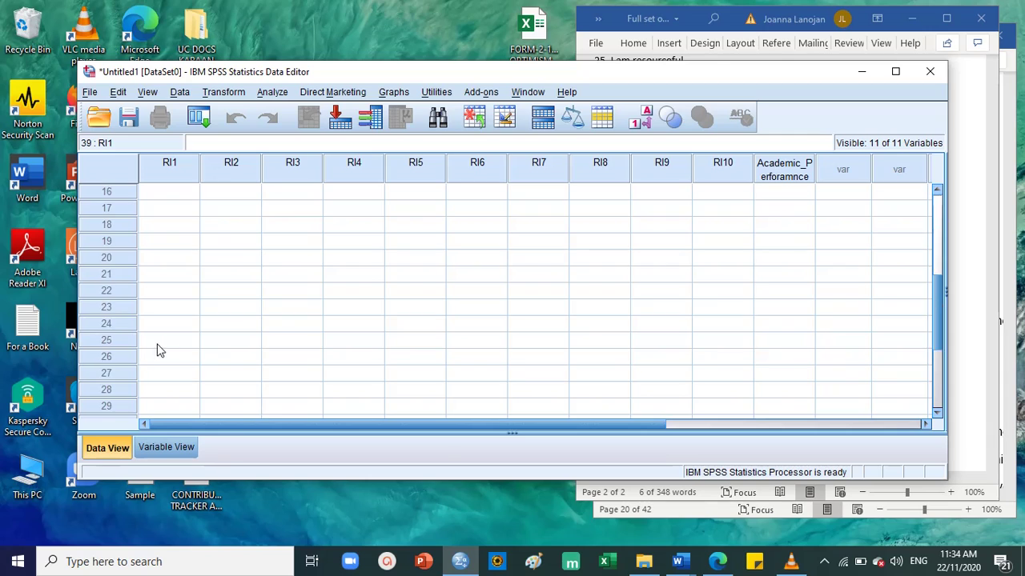
{"action": "scroll", "coordinate": [152, 351], "scroll_direction": "up", "scroll_amount": 8}
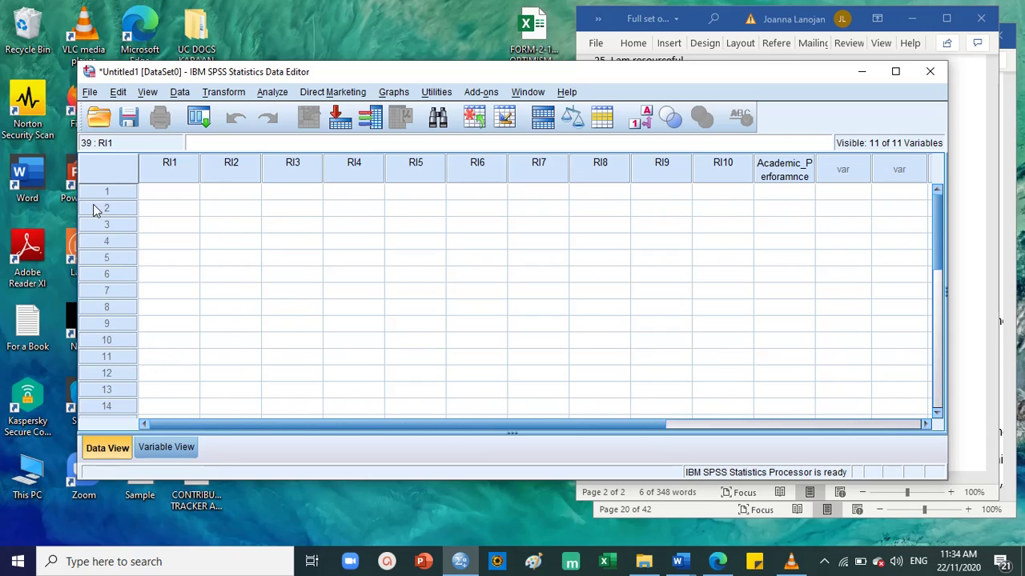
Go through the respondent rows one by one, starting from case 1 in the data sheet.
{"action": "left_click", "coordinate": [110, 197]}
{"action": "key", "text": "Down"}
{"action": "key", "text": "Down"}
{"action": "key", "text": "Down"}
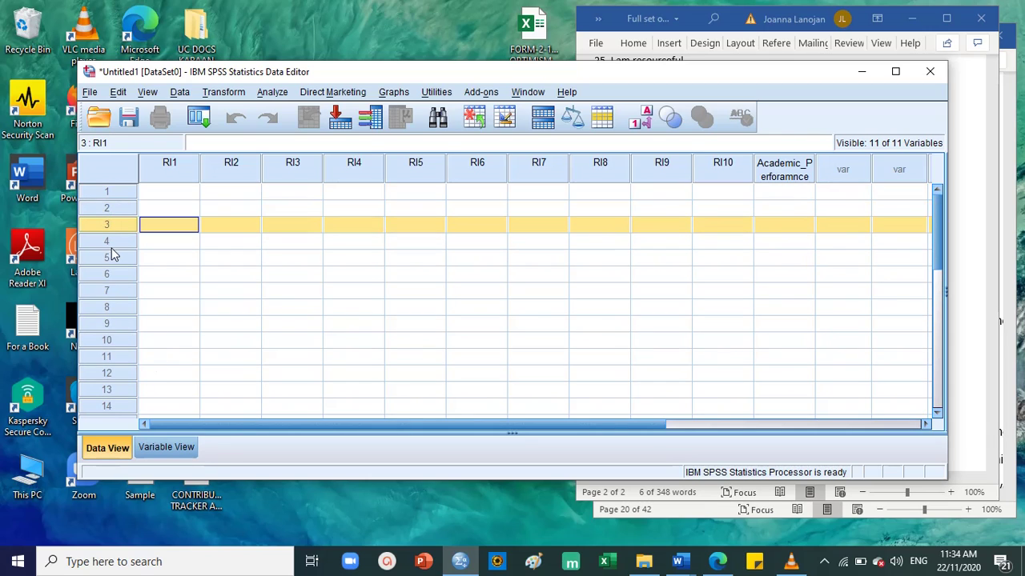
{"action": "key", "text": "Down"}
{"action": "key", "text": "Down"}
{"action": "key", "text": "Down"}
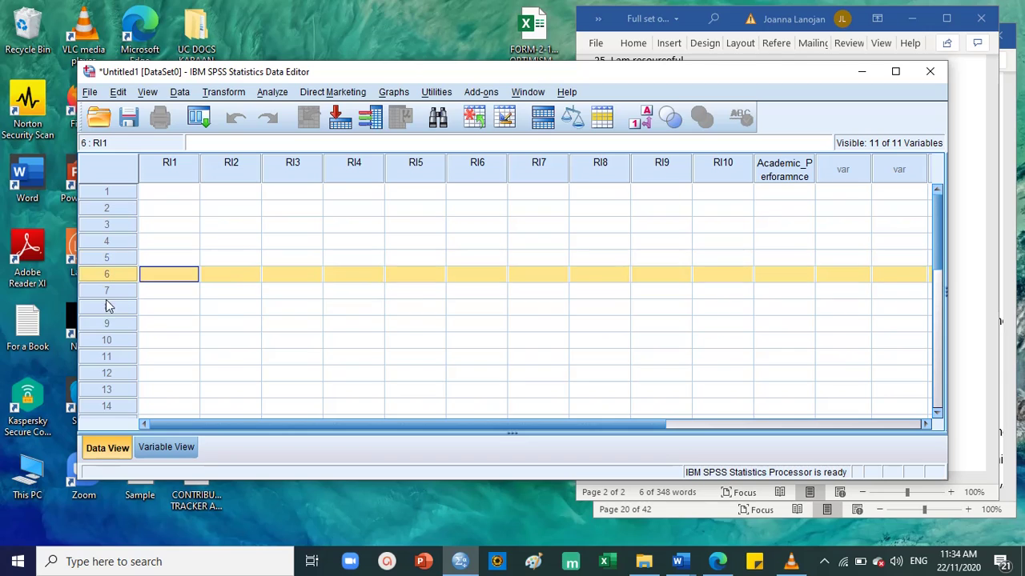
{"action": "key", "text": "Down"}
{"action": "key", "text": "Down"}
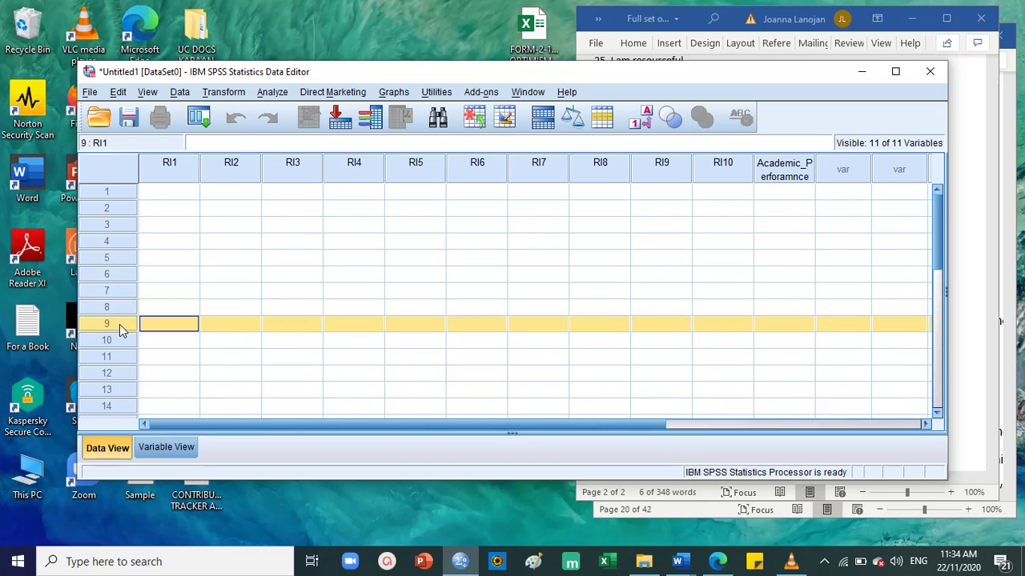
{"action": "key", "text": "Down"}
{"action": "key", "text": "ctrl+Up"}
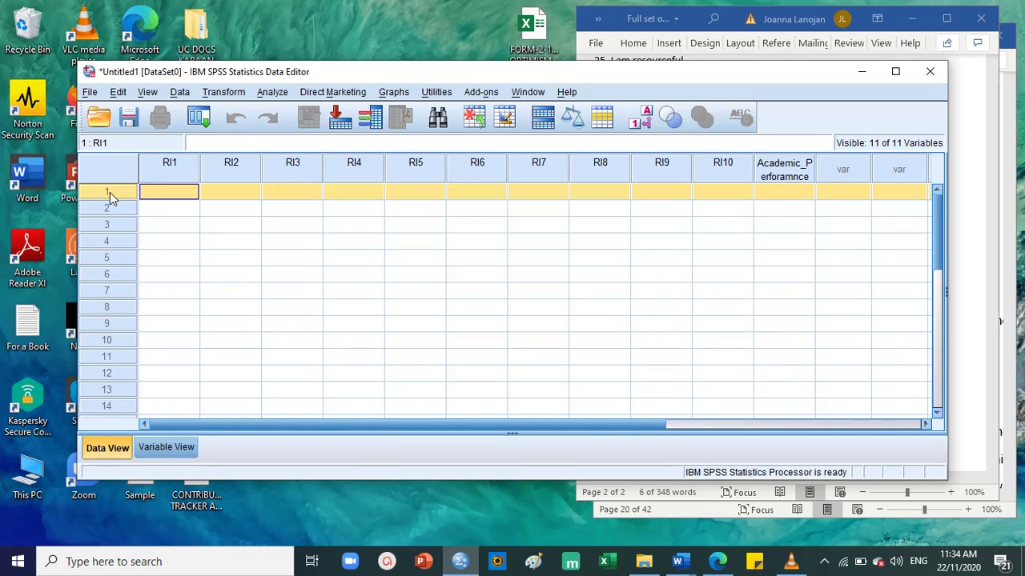
{"action": "key", "text": "Down"}
{"action": "key", "text": "Down"}
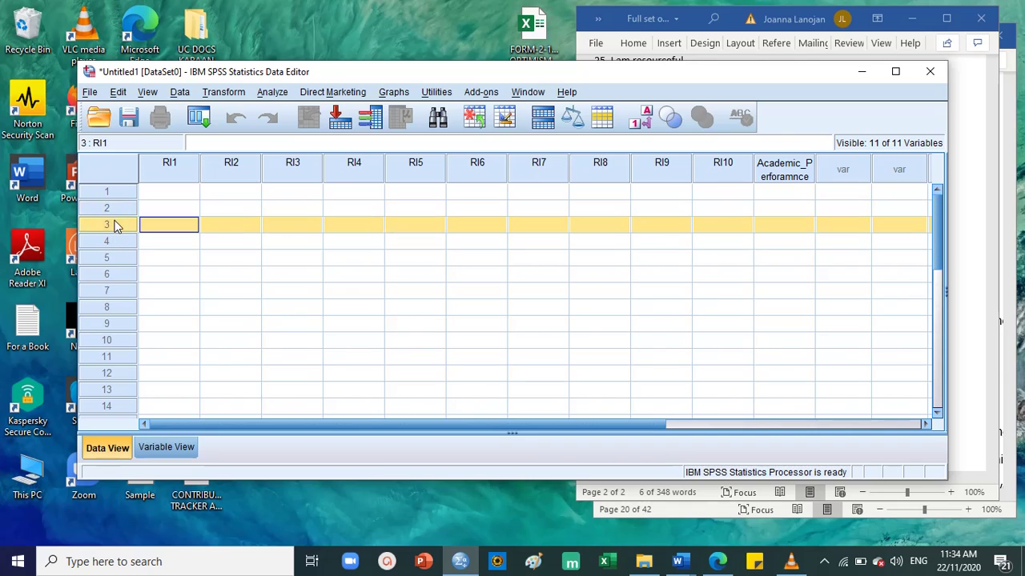
Examine case rows 27 to 30 and their cells under the RI variables.
{"action": "scroll", "coordinate": [124, 280], "scroll_direction": "down", "scroll_amount": 8}
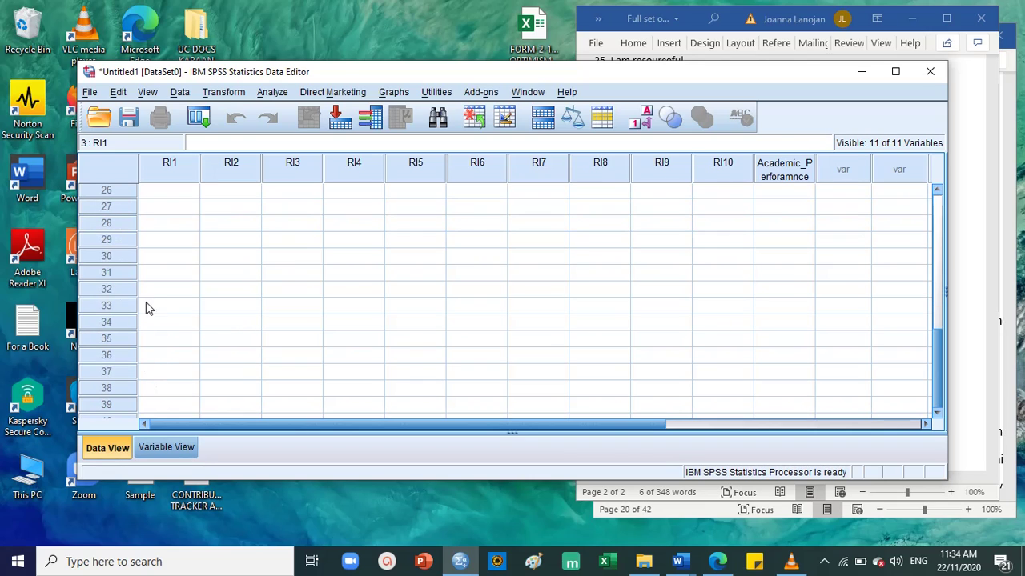
{"action": "left_click", "coordinate": [105, 257]}
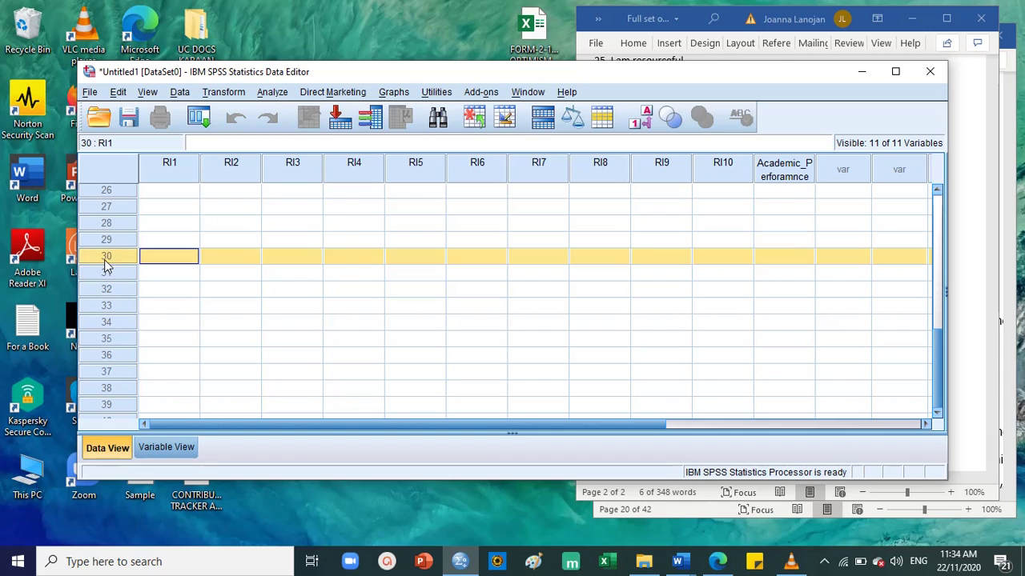
{"action": "scroll", "coordinate": [100, 288], "scroll_direction": "up", "scroll_amount": 6}
{"action": "scroll", "coordinate": [99, 293], "scroll_direction": "up", "scroll_amount": 3}
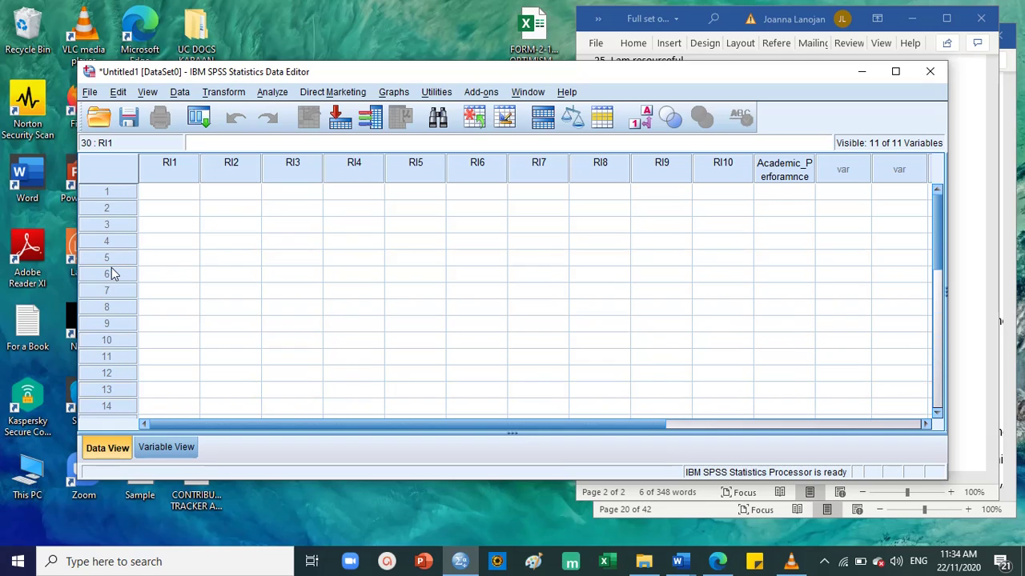
{"action": "scroll", "coordinate": [111, 276], "scroll_direction": "down", "scroll_amount": 6}
{"action": "left_click", "coordinate": [118, 357]}
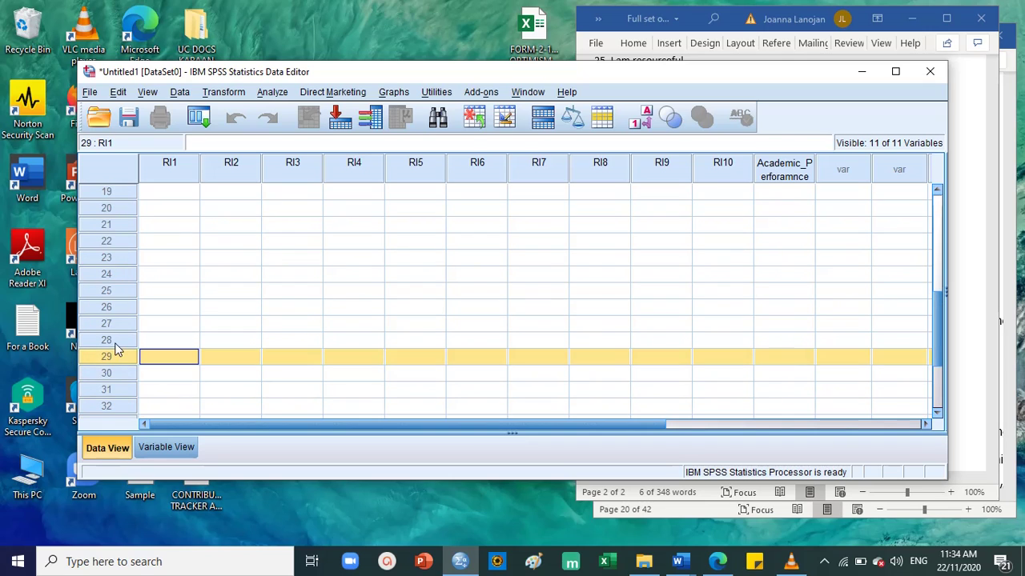
{"action": "left_click", "coordinate": [115, 341]}
{"action": "left_click", "coordinate": [110, 324]}
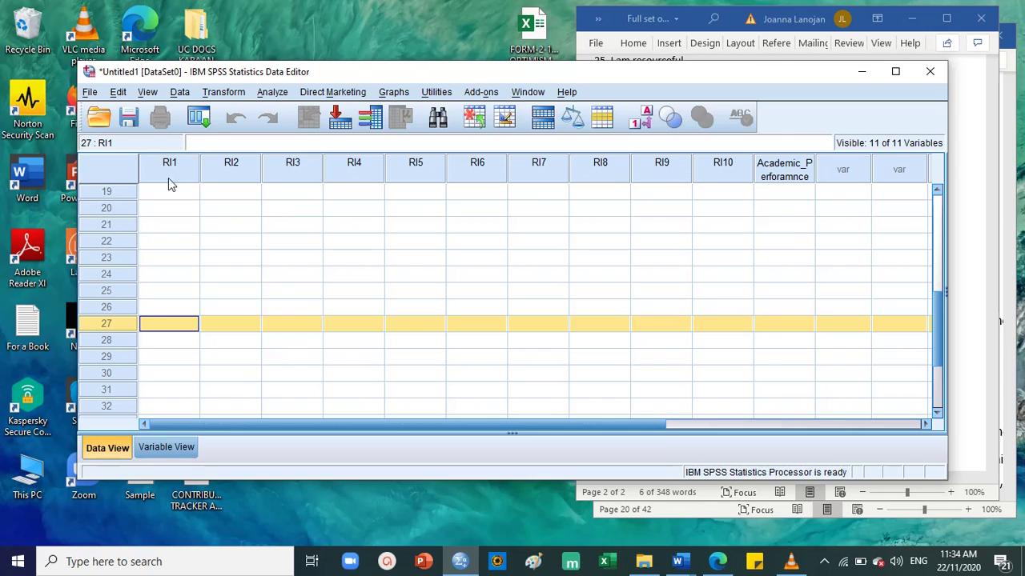
{"action": "left_click_drag", "start_coordinate": [290, 307], "coordinate": [298, 294]}
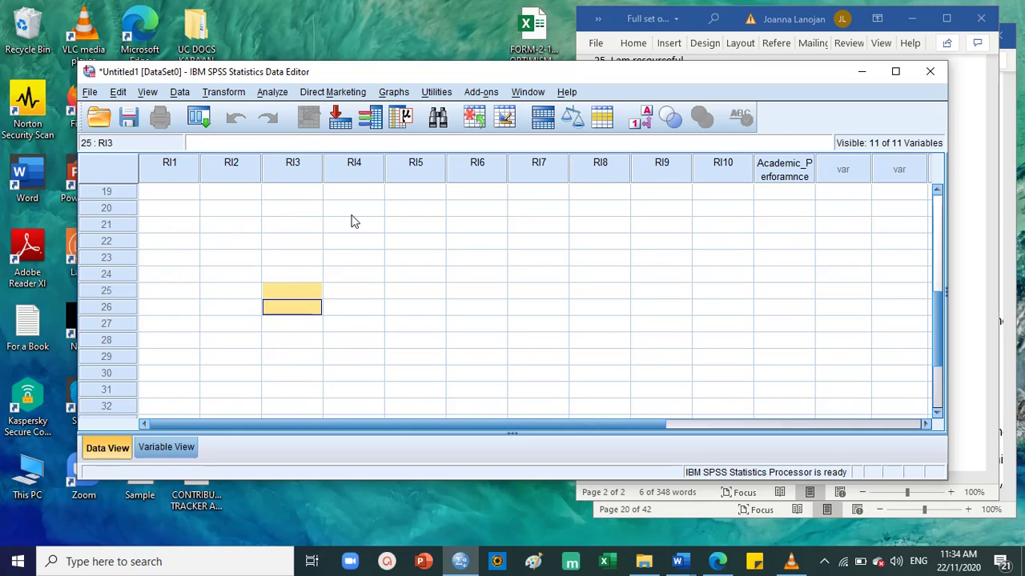
Select the first case row, check the list of variable definitions, and return to the data sheet.
{"action": "scroll", "coordinate": [116, 272], "scroll_direction": "up", "scroll_amount": 6}
{"action": "left_click", "coordinate": [122, 197]}
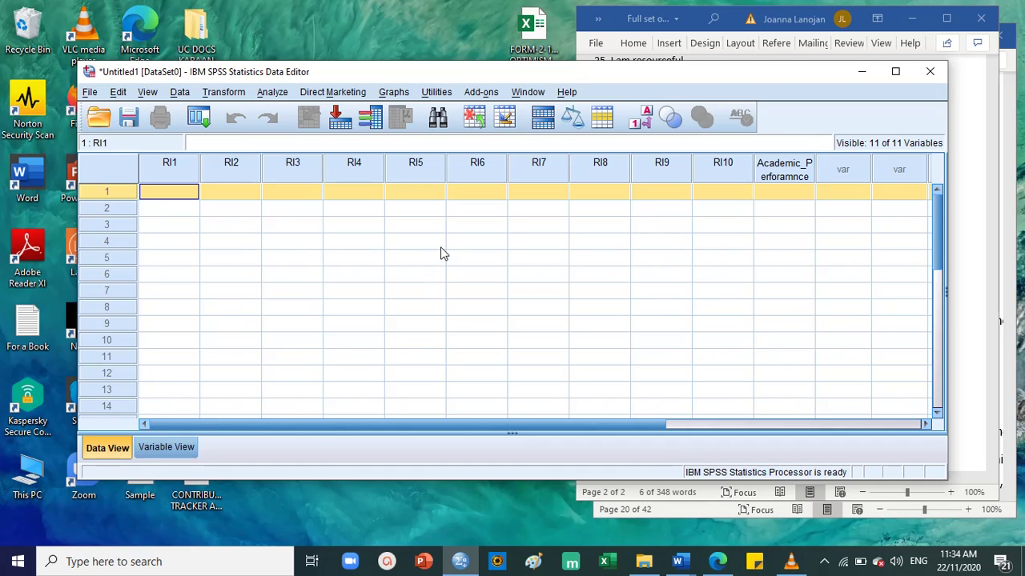
{"action": "left_click", "coordinate": [186, 447]}
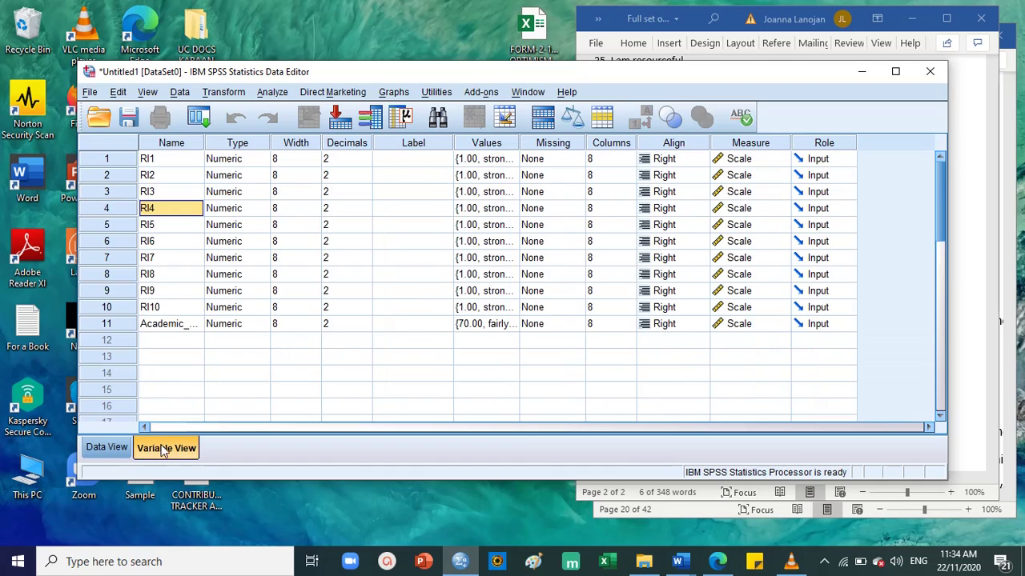
{"action": "left_click", "coordinate": [107, 447]}
Switch to the Word questionnaire and review the rating scale and the answers noted for the resilience items.
{"action": "left_click", "coordinate": [979, 221]}
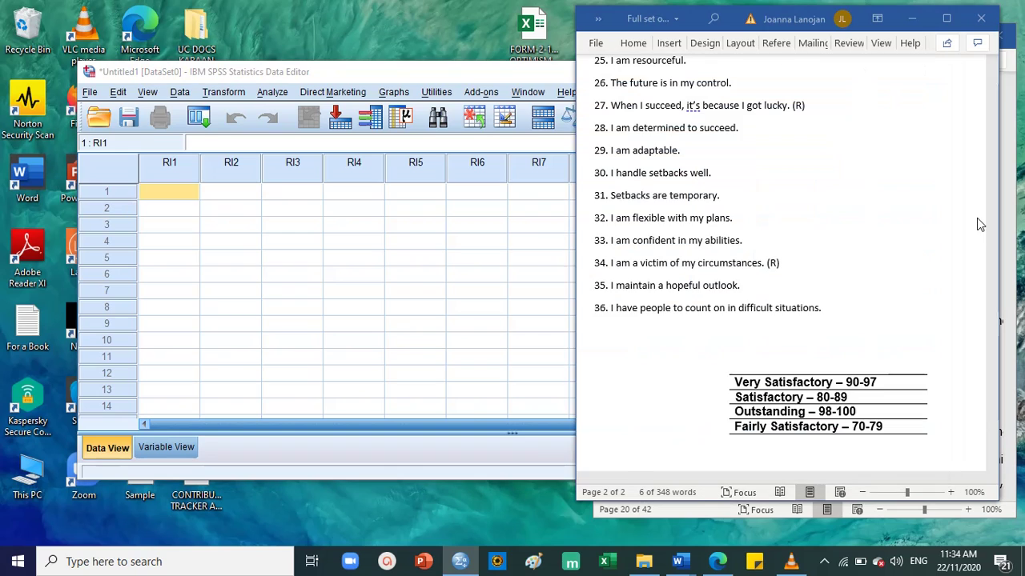
{"action": "scroll", "coordinate": [908, 203], "scroll_direction": "up", "scroll_amount": 6}
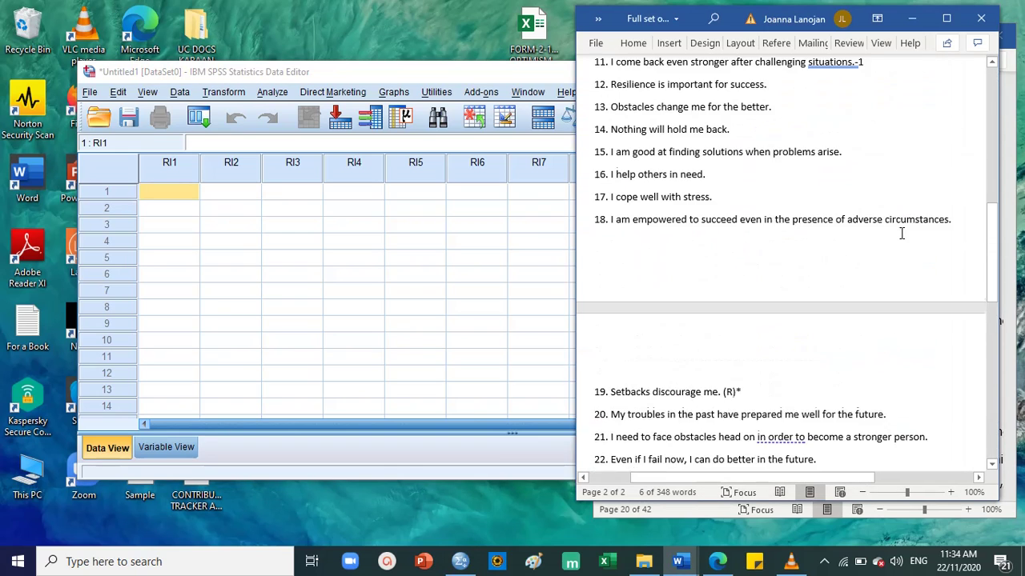
{"action": "scroll", "coordinate": [902, 233], "scroll_direction": "up", "scroll_amount": 8}
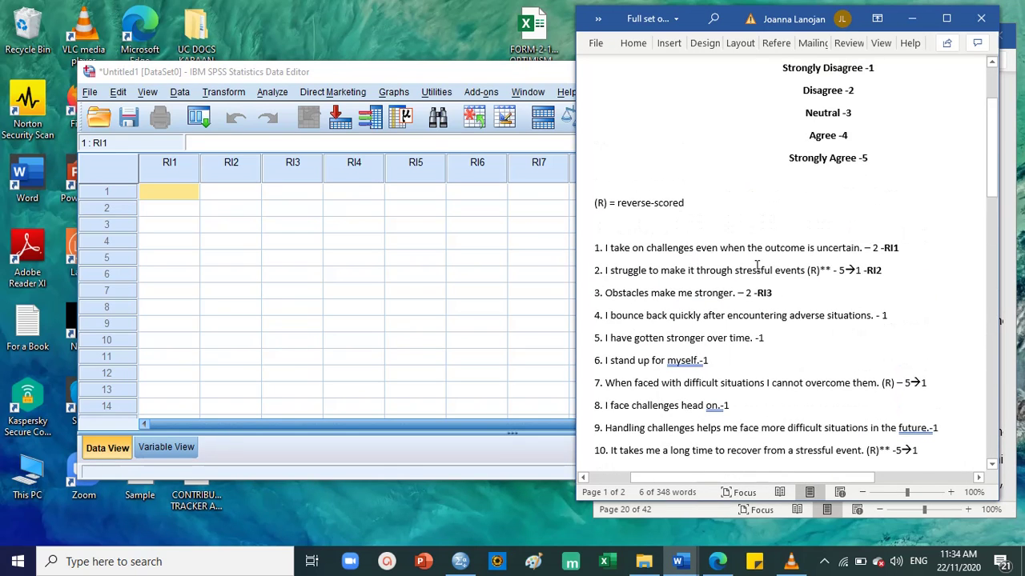
{"action": "scroll", "coordinate": [757, 267], "scroll_direction": "down", "scroll_amount": 3}
{"action": "scroll", "coordinate": [814, 293], "scroll_direction": "up", "scroll_amount": 3}
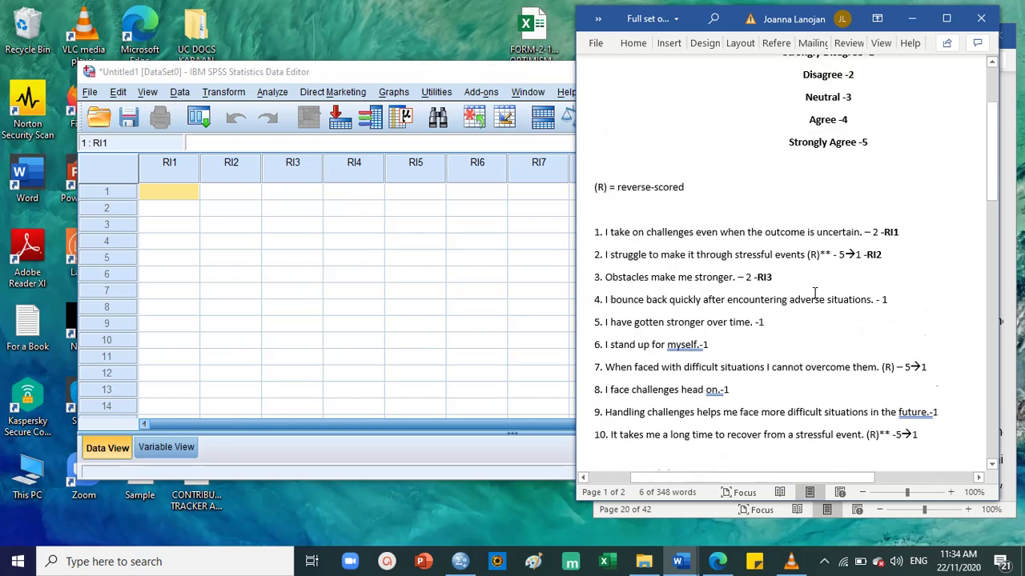
{"action": "scroll", "coordinate": [814, 293], "scroll_direction": "up", "scroll_amount": 3}
{"action": "scroll", "coordinate": [664, 327], "scroll_direction": "down", "scroll_amount": 1}
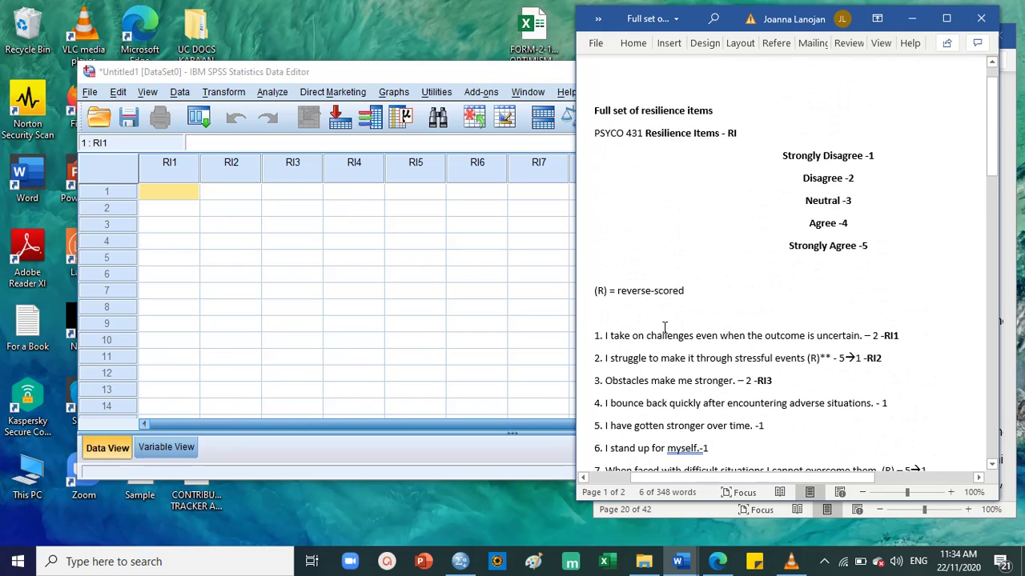
{"action": "scroll", "coordinate": [763, 276], "scroll_direction": "down", "scroll_amount": 3}
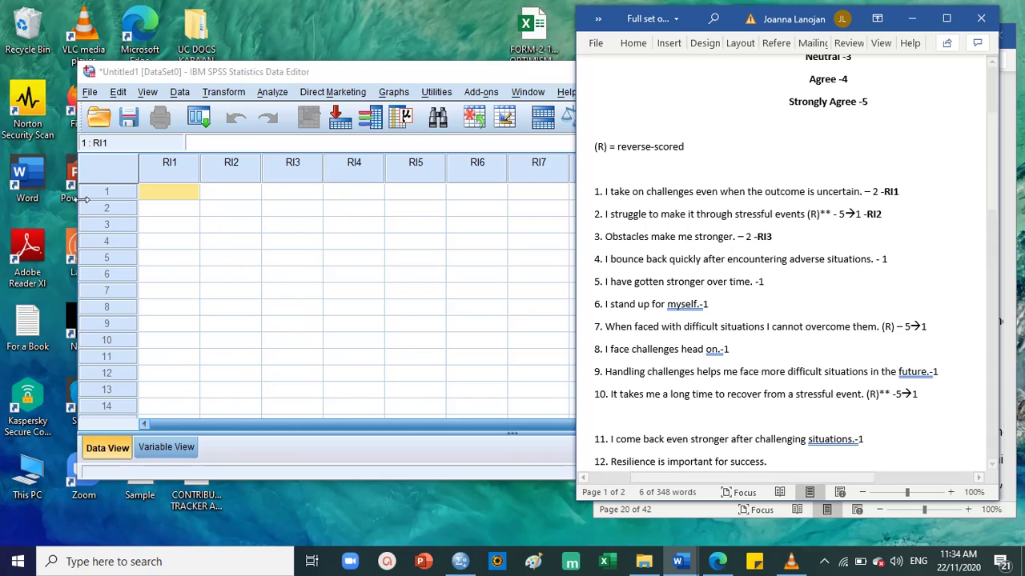
In the Word questionnaire, make the answer 2 at the end of item 1 bold and red.
{"action": "left_click", "coordinate": [112, 196]}
{"action": "left_click", "coordinate": [157, 189]}
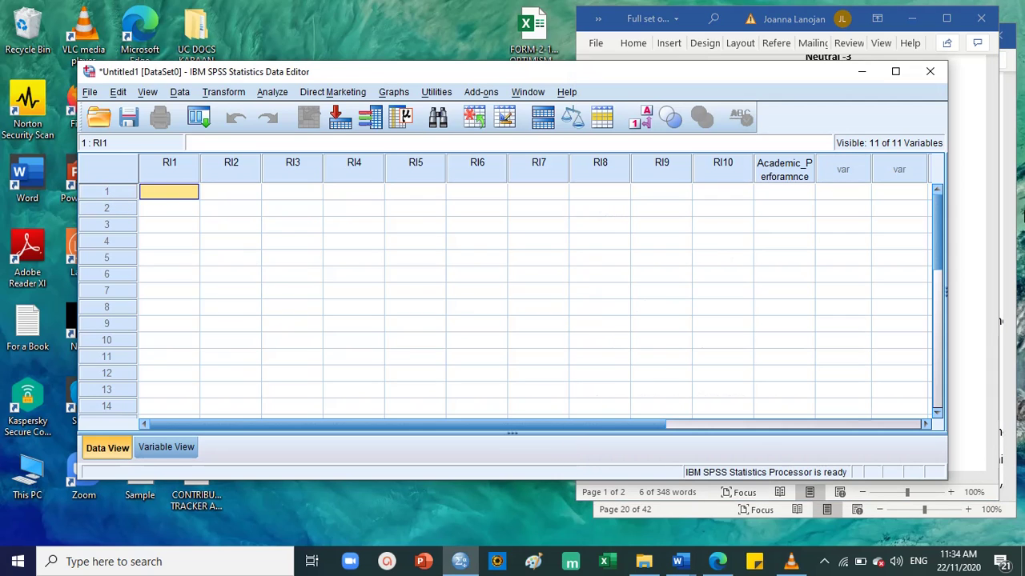
{"action": "left_click", "coordinate": [968, 220]}
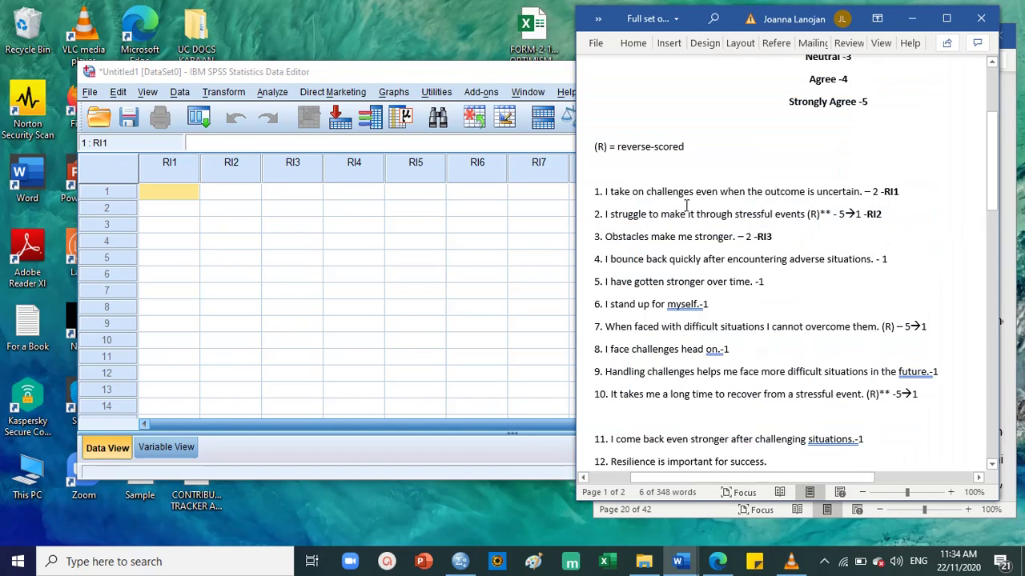
{"action": "left_click_drag", "start_coordinate": [885, 192], "coordinate": [639, 195]}
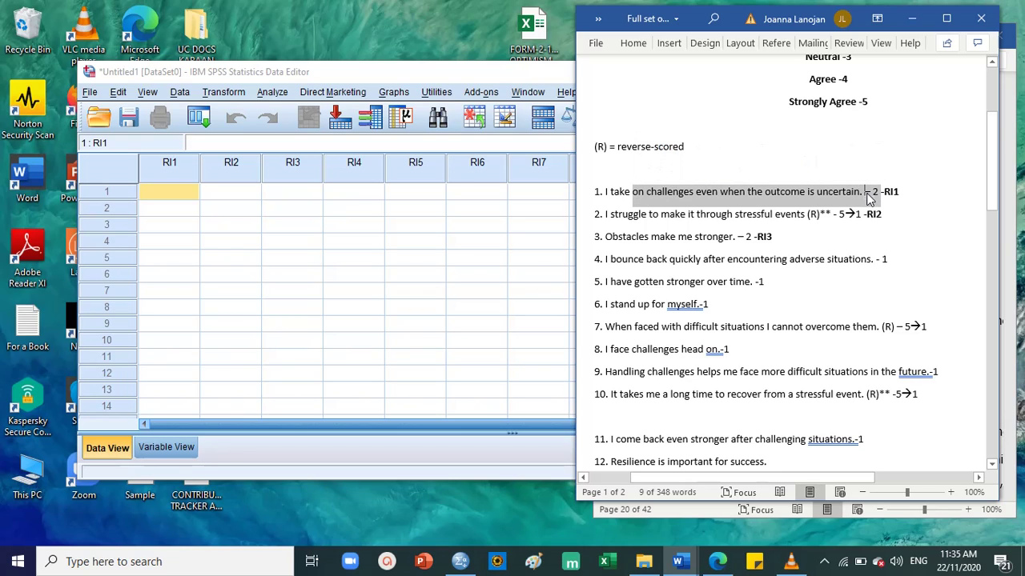
{"action": "left_click", "coordinate": [867, 194]}
{"action": "left_click_drag", "start_coordinate": [878, 192], "coordinate": [851, 194]}
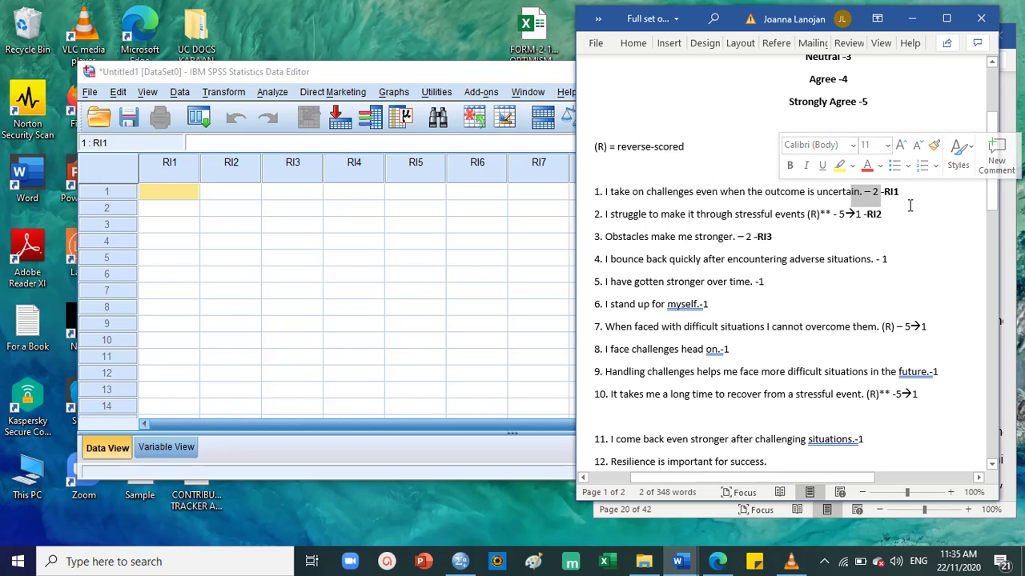
{"action": "left_click", "coordinate": [867, 166]}
{"action": "key", "text": "ctrl+b"}
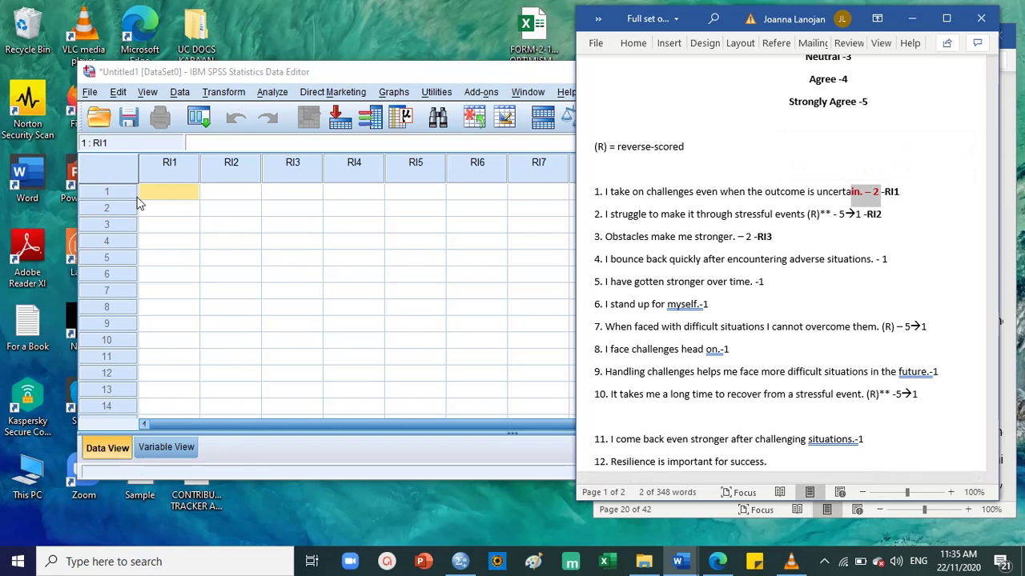
Switch to SPSS and enter 2 as the RI1 value of case 1.
{"action": "left_click", "coordinate": [176, 199]}
{"action": "type", "text": "2"}
{"action": "key", "text": "Tab"}
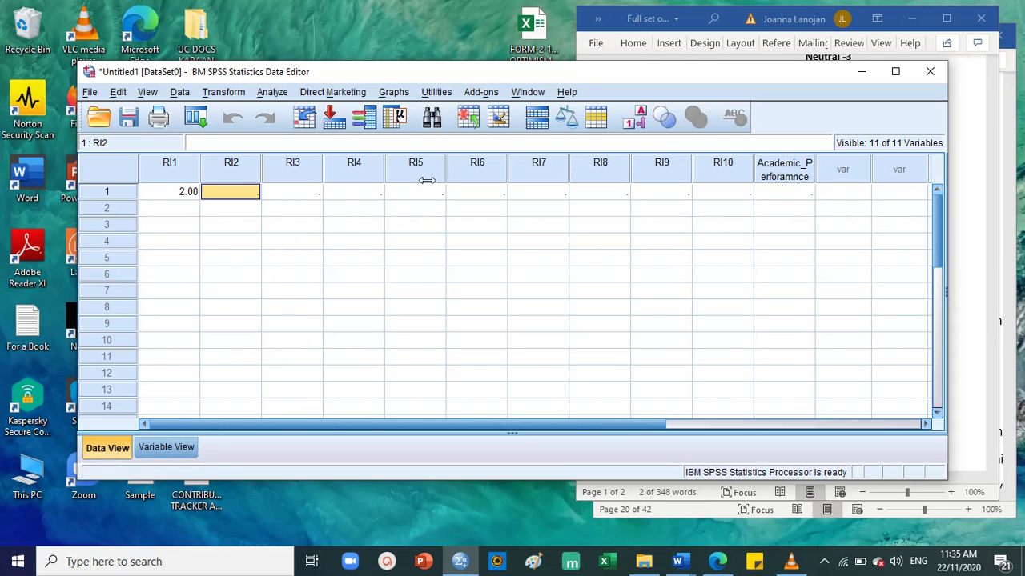
Switch to the Word questionnaire and make the "(R) = reverse-scored" line bold.
{"action": "left_click", "coordinate": [995, 241]}
{"action": "left_click", "coordinate": [623, 214]}
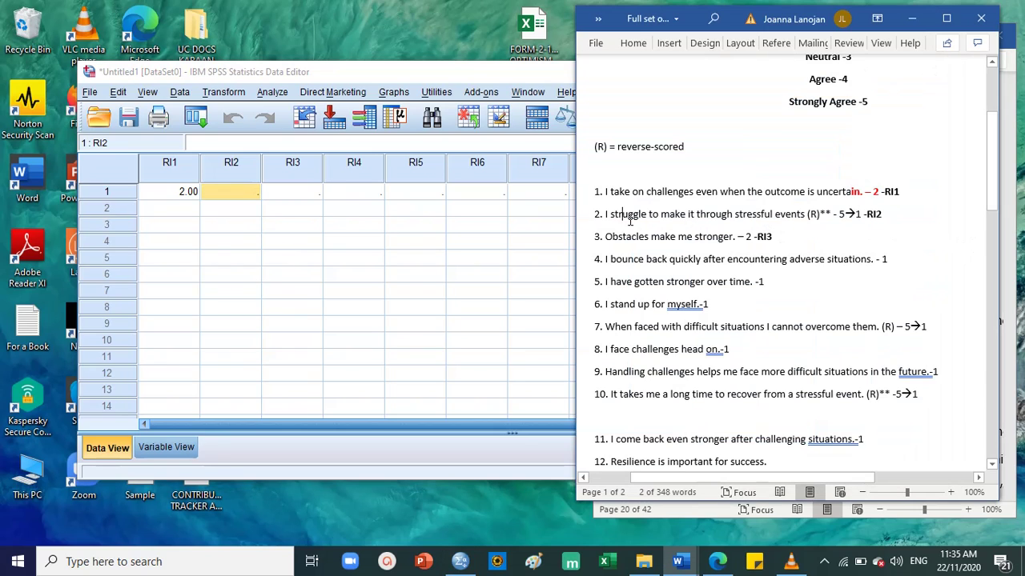
{"action": "scroll", "coordinate": [791, 289], "scroll_direction": "up", "scroll_amount": 3}
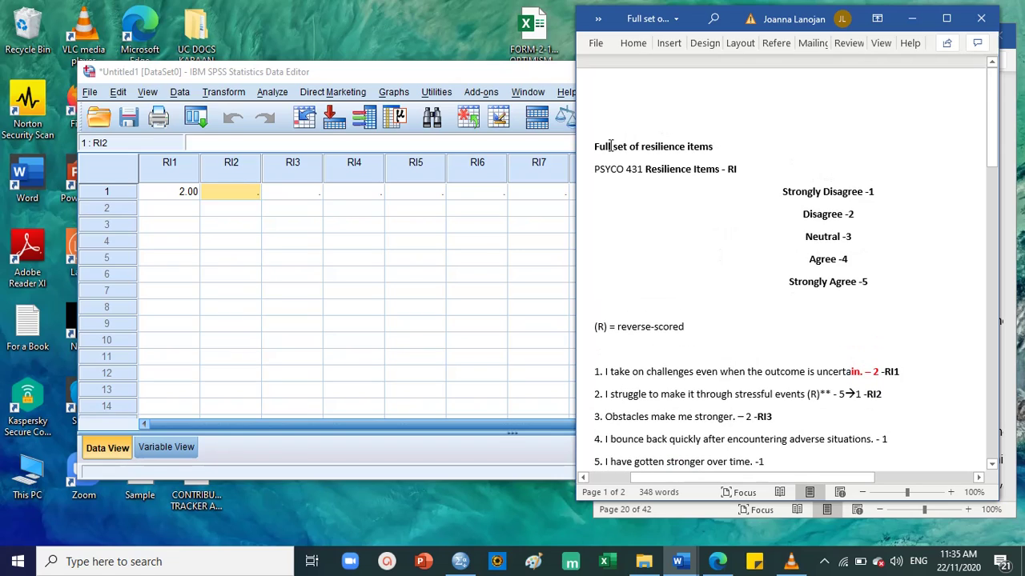
{"action": "left_click_drag", "start_coordinate": [595, 333], "coordinate": [708, 332]}
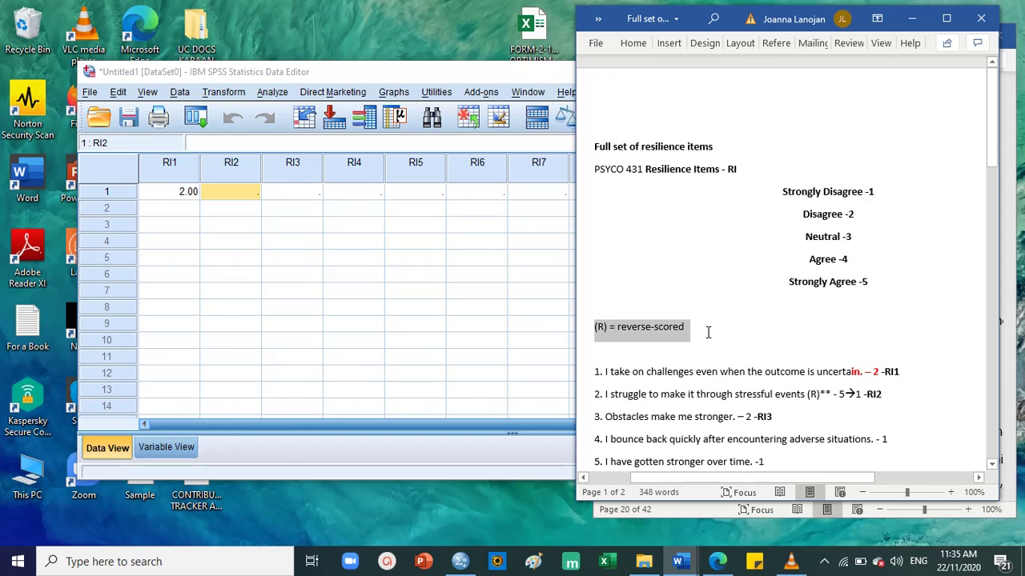
{"action": "key", "text": "ctrl+b"}
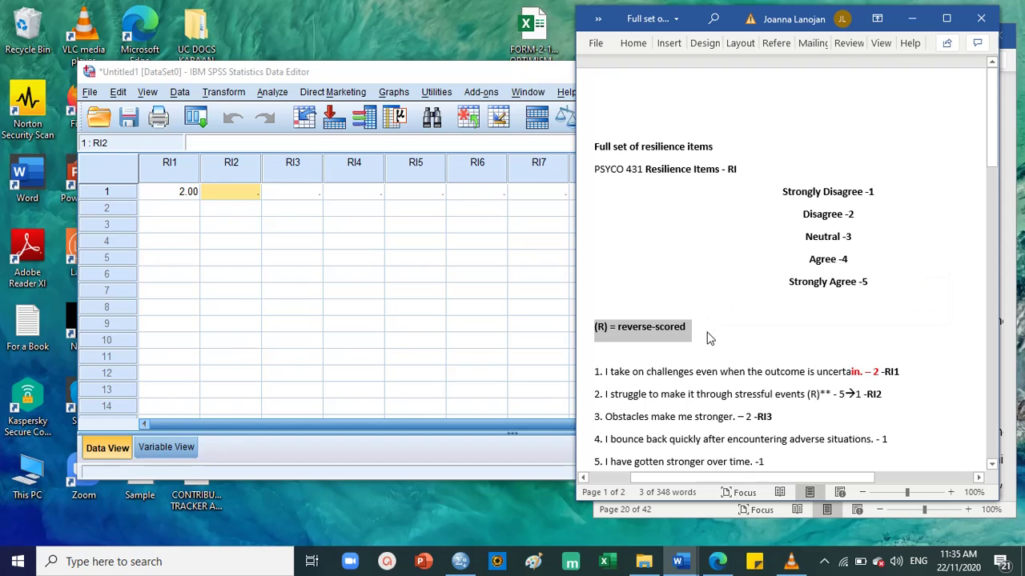
{"action": "left_click", "coordinate": [706, 339]}
Examine the rating scale from Strongly Disagree to Strongly Agree against the answer noted for resilience item 1.
{"action": "scroll", "coordinate": [811, 271], "scroll_direction": "down", "scroll_amount": 1}
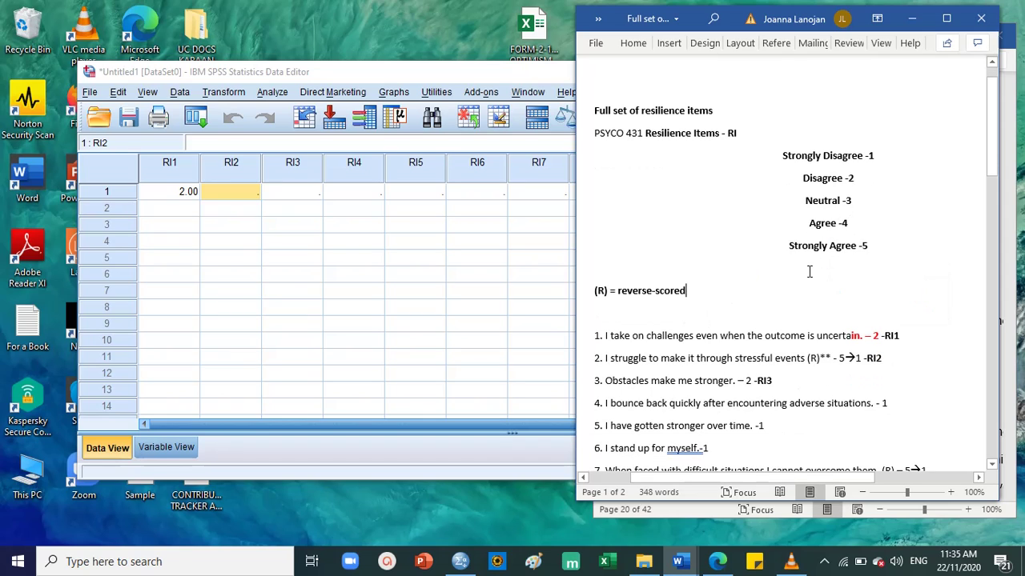
{"action": "left_click_drag", "start_coordinate": [641, 112], "coordinate": [722, 112]}
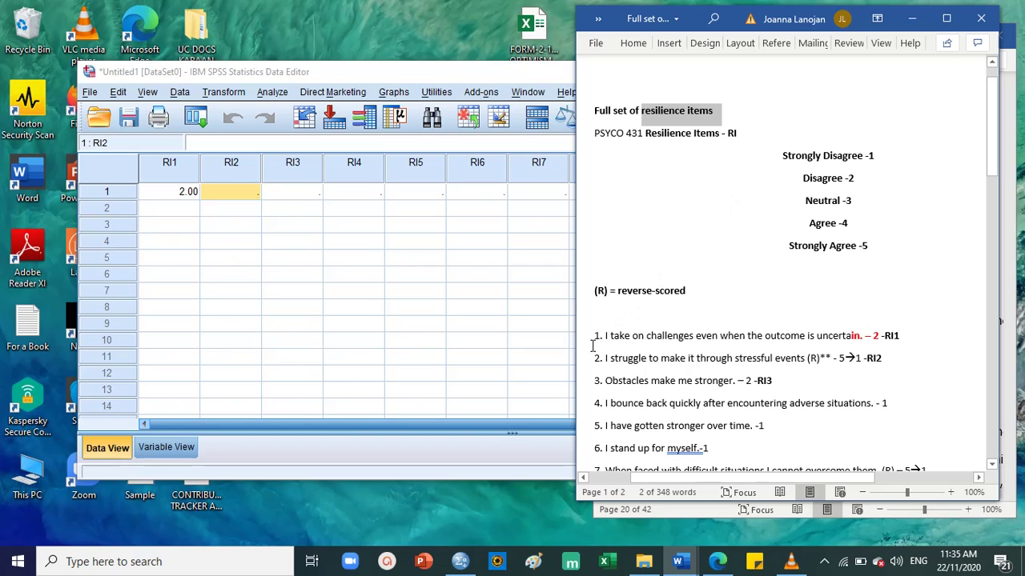
{"action": "left_click_drag", "start_coordinate": [594, 337], "coordinate": [855, 344]}
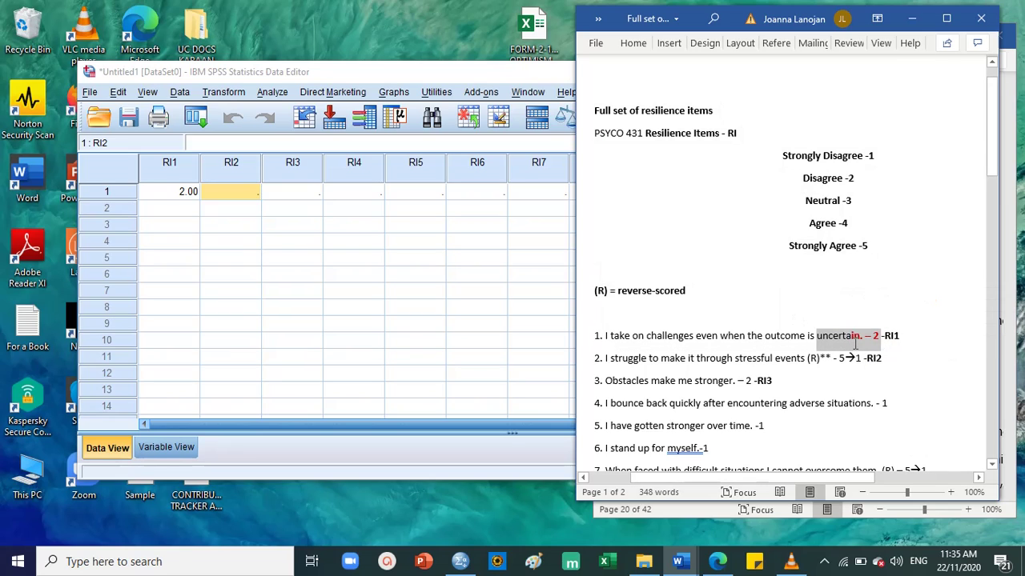
{"action": "left_click_drag", "start_coordinate": [856, 179], "coordinate": [808, 180]}
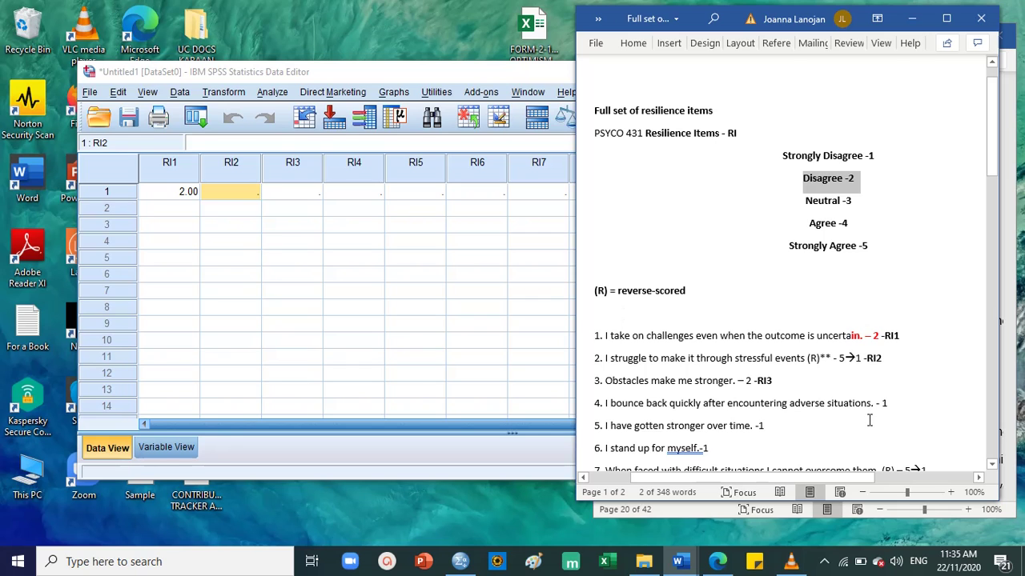
{"action": "scroll", "coordinate": [835, 320], "scroll_direction": "down", "scroll_amount": 5}
{"action": "scroll", "coordinate": [816, 317], "scroll_direction": "up", "scroll_amount": 3}
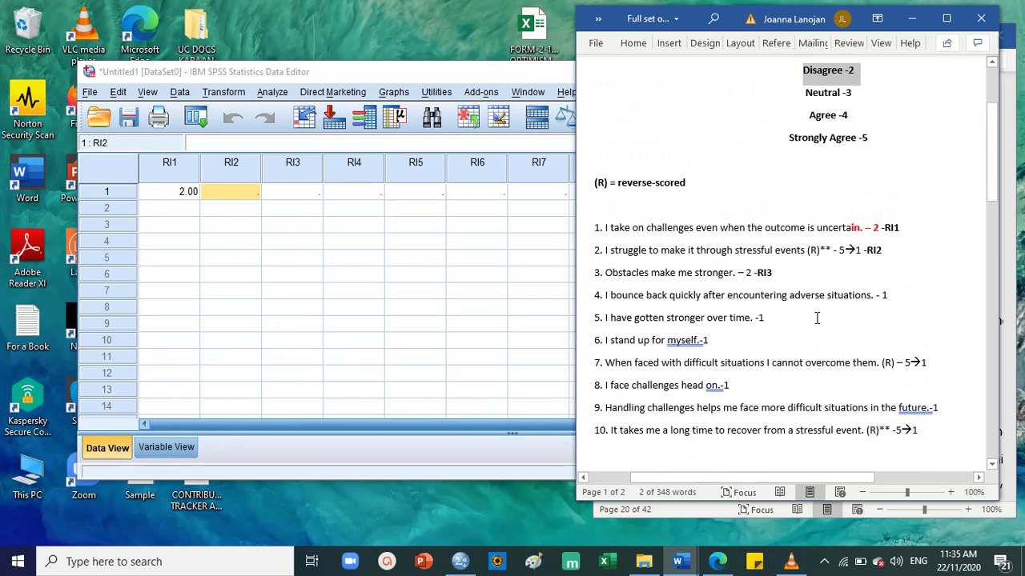
{"action": "scroll", "coordinate": [817, 317], "scroll_direction": "up", "scroll_amount": 2}
{"action": "scroll", "coordinate": [817, 318], "scroll_direction": "down", "scroll_amount": 3}
{"action": "scroll", "coordinate": [816, 317], "scroll_direction": "up", "scroll_amount": 1}
{"action": "left_click_drag", "start_coordinate": [606, 230], "coordinate": [885, 286]}
{"action": "scroll", "coordinate": [813, 244], "scroll_direction": "up", "scroll_amount": 3}
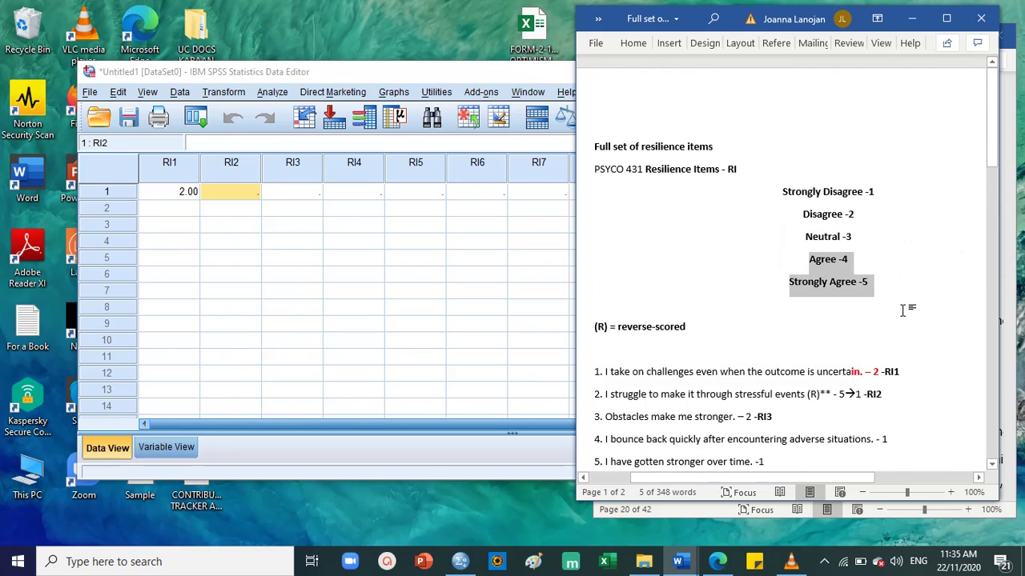
{"action": "left_click_drag", "start_coordinate": [600, 372], "coordinate": [874, 375]}
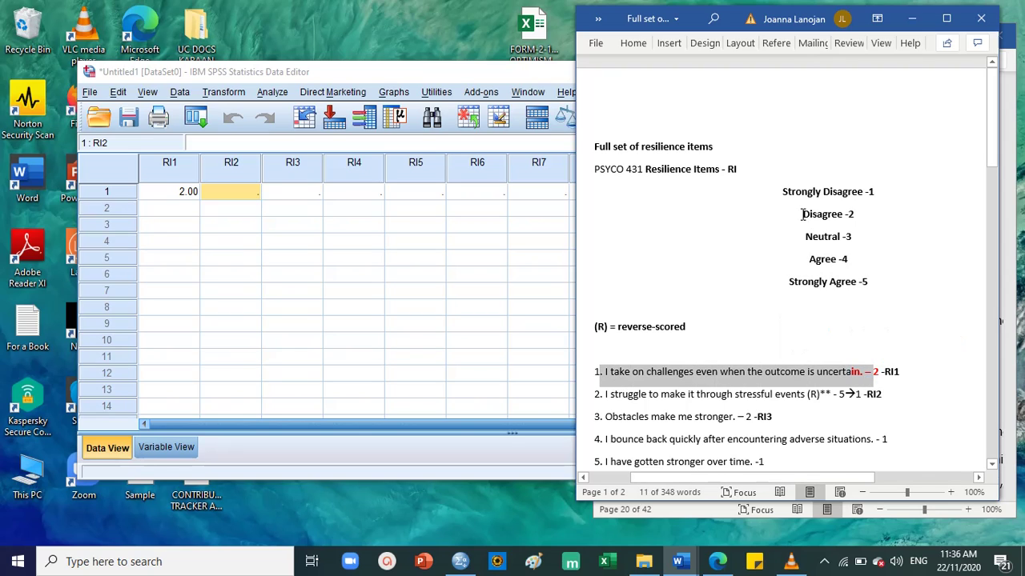
{"action": "left_click_drag", "start_coordinate": [800, 213], "coordinate": [856, 214]}
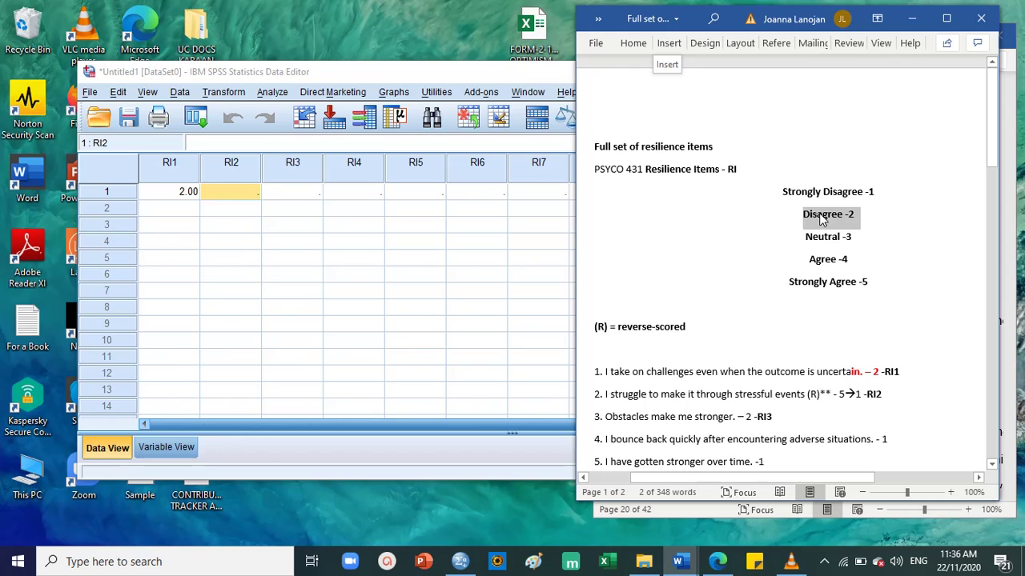
Compare the wording of item 1 with reverse-scored item 2, including the (R) marker and its 5→1 note.
{"action": "scroll", "coordinate": [811, 321], "scroll_direction": "down", "scroll_amount": 3}
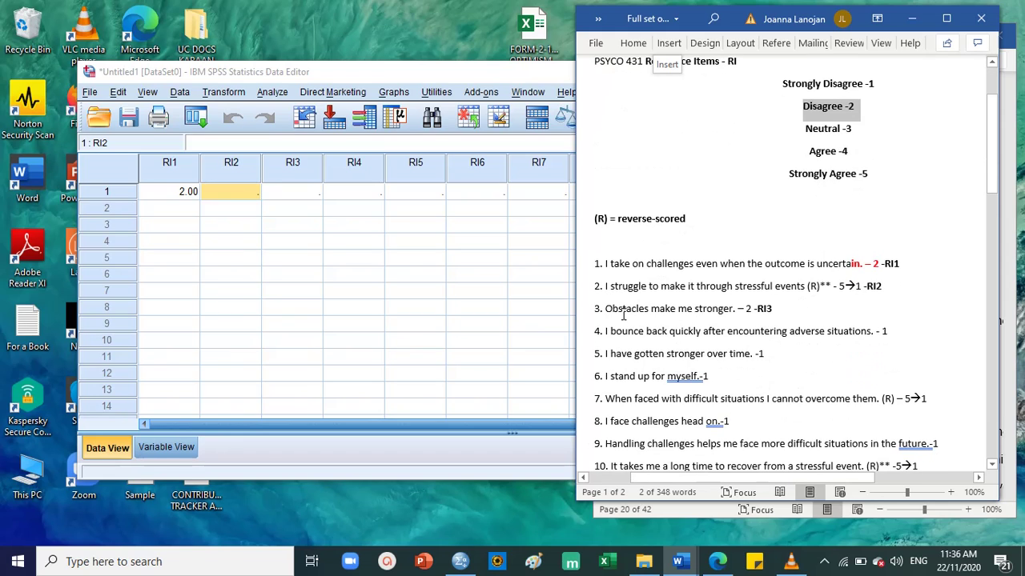
{"action": "left_click_drag", "start_coordinate": [604, 286], "coordinate": [810, 290]}
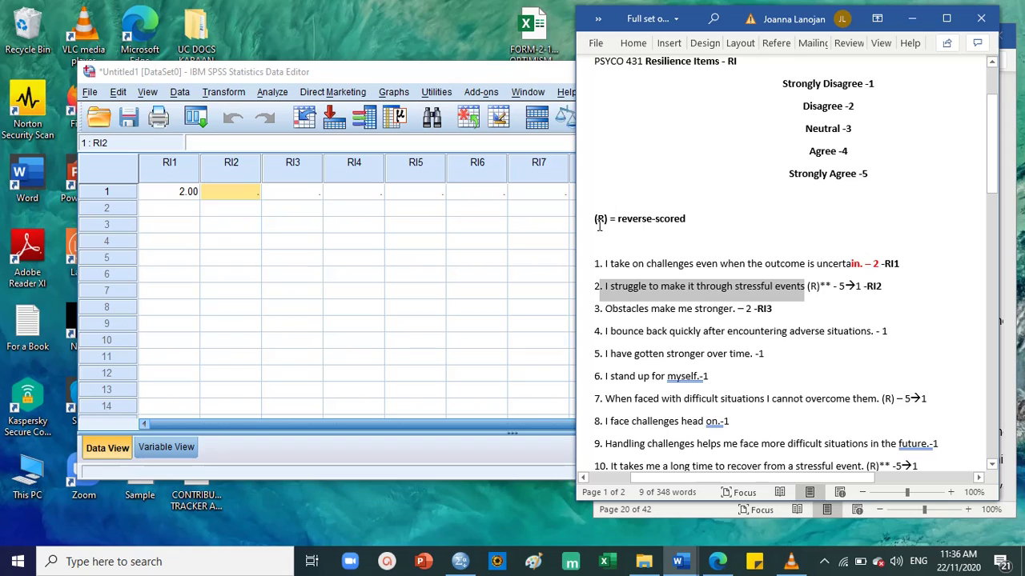
{"action": "left_click_drag", "start_coordinate": [595, 219], "coordinate": [683, 227]}
{"action": "left_click_drag", "start_coordinate": [606, 285], "coordinate": [746, 291]}
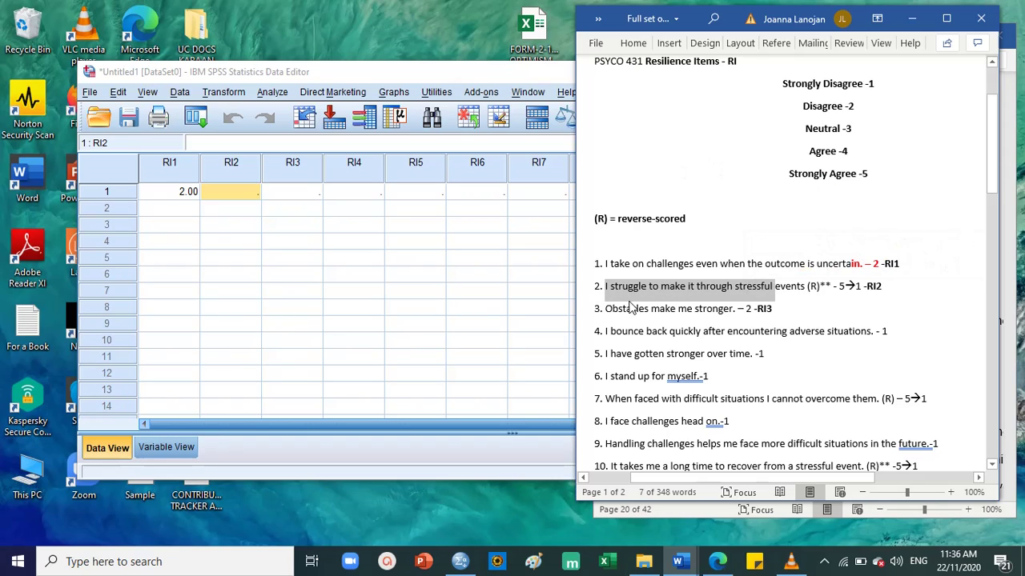
{"action": "left_click_drag", "start_coordinate": [605, 264], "coordinate": [862, 265]}
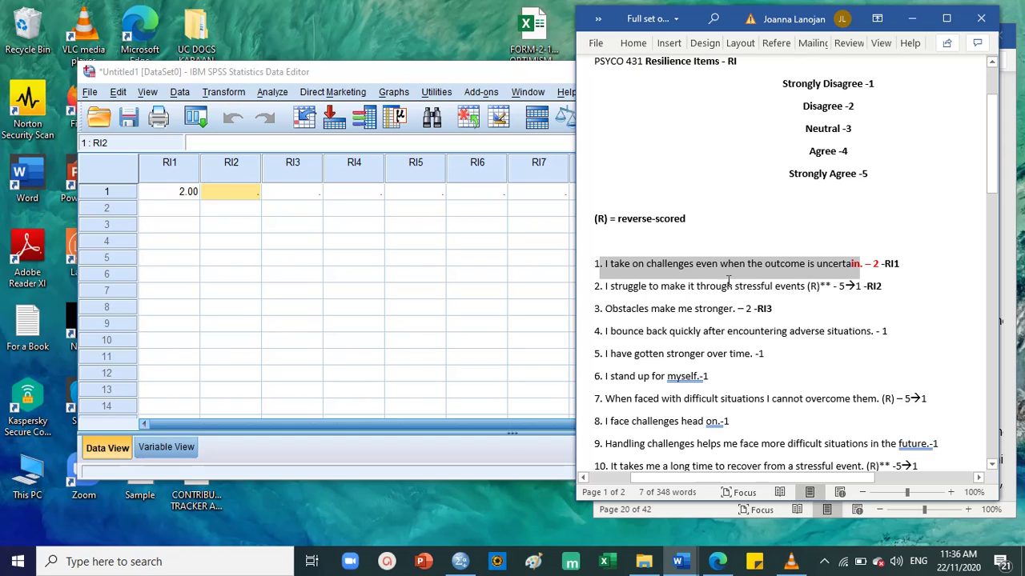
{"action": "left_click_drag", "start_coordinate": [598, 288], "coordinate": [817, 295]}
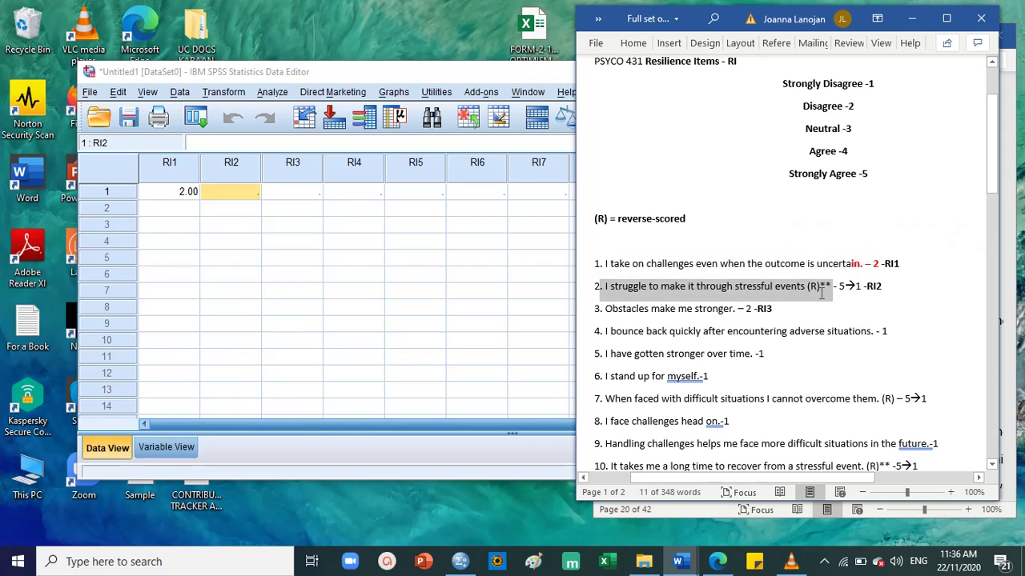
{"action": "left_click", "coordinate": [633, 285]}
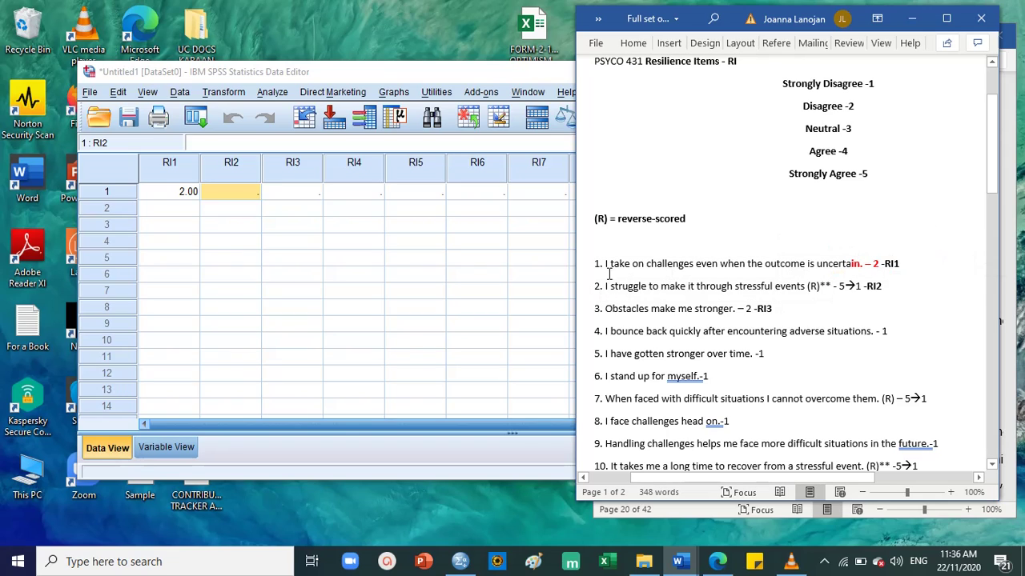
{"action": "left_click_drag", "start_coordinate": [594, 265], "coordinate": [880, 266]}
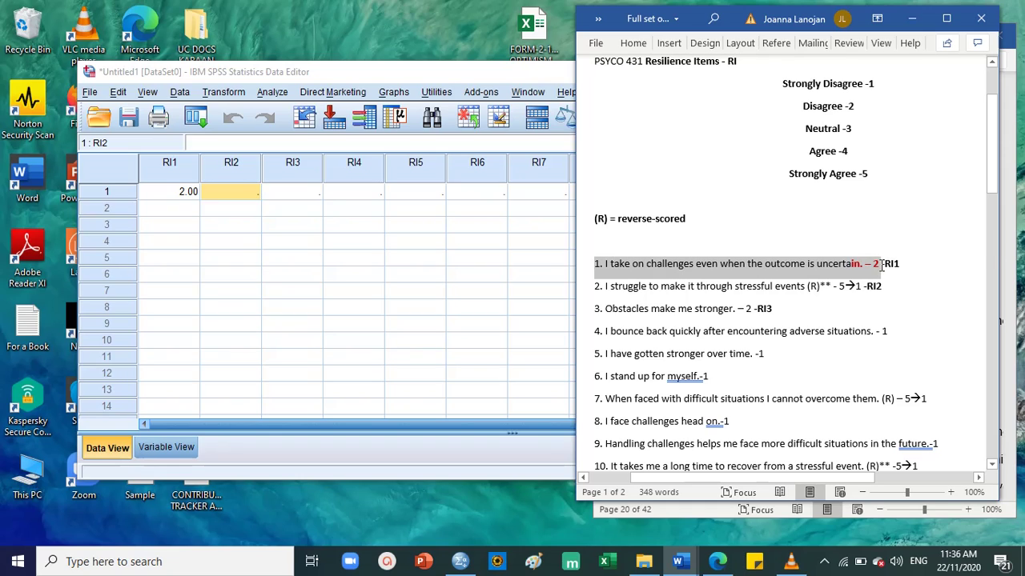
{"action": "left_click_drag", "start_coordinate": [881, 265], "coordinate": [881, 265]}
{"action": "left_click_drag", "start_coordinate": [594, 285], "coordinate": [849, 291]}
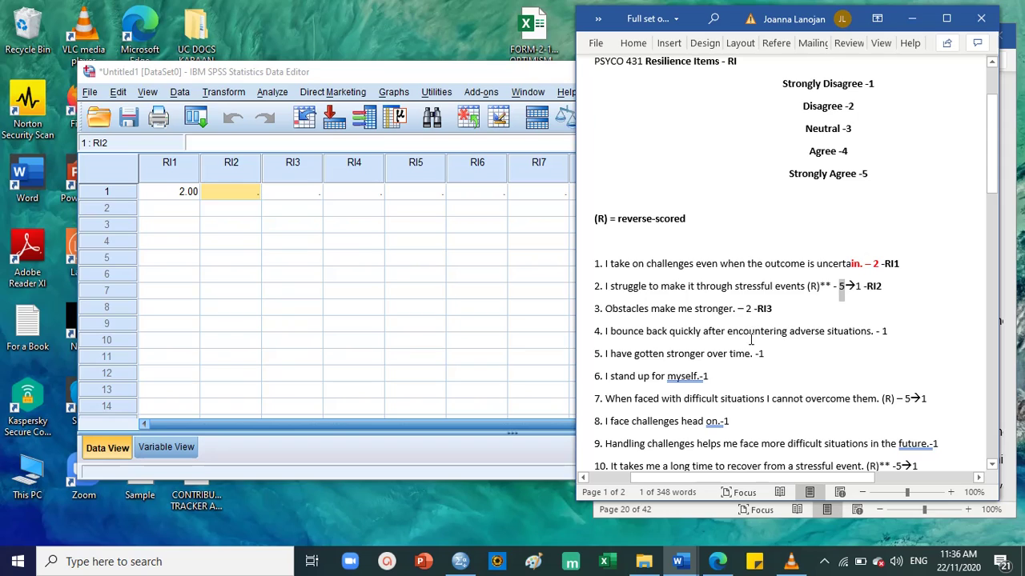
Insert two paragraph breaks before "5→1 -RI2" in item 2 to separate it from the item text.
{"action": "scroll", "coordinate": [757, 332], "scroll_direction": "down", "scroll_amount": 2}
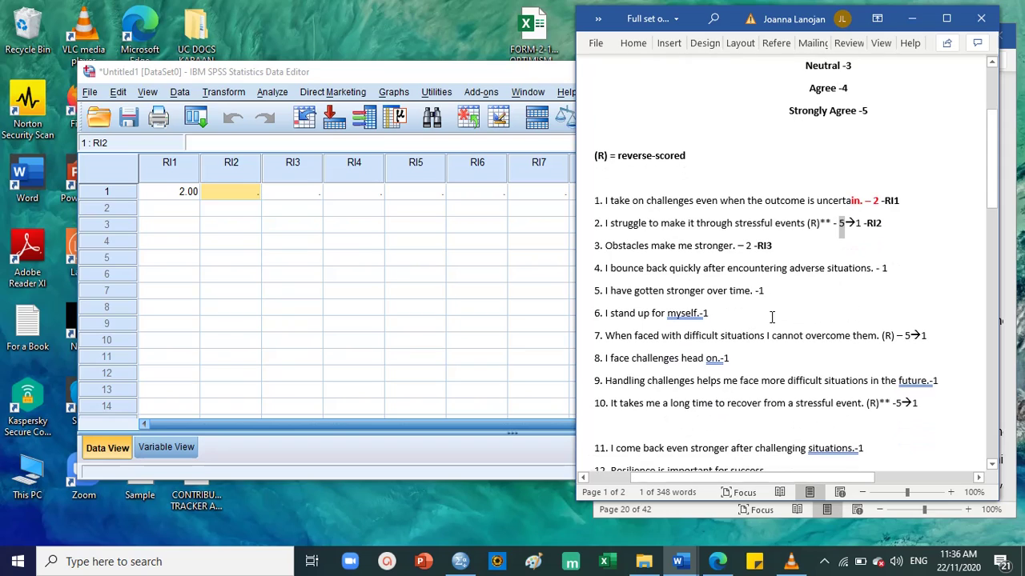
{"action": "left_click", "coordinate": [837, 216]}
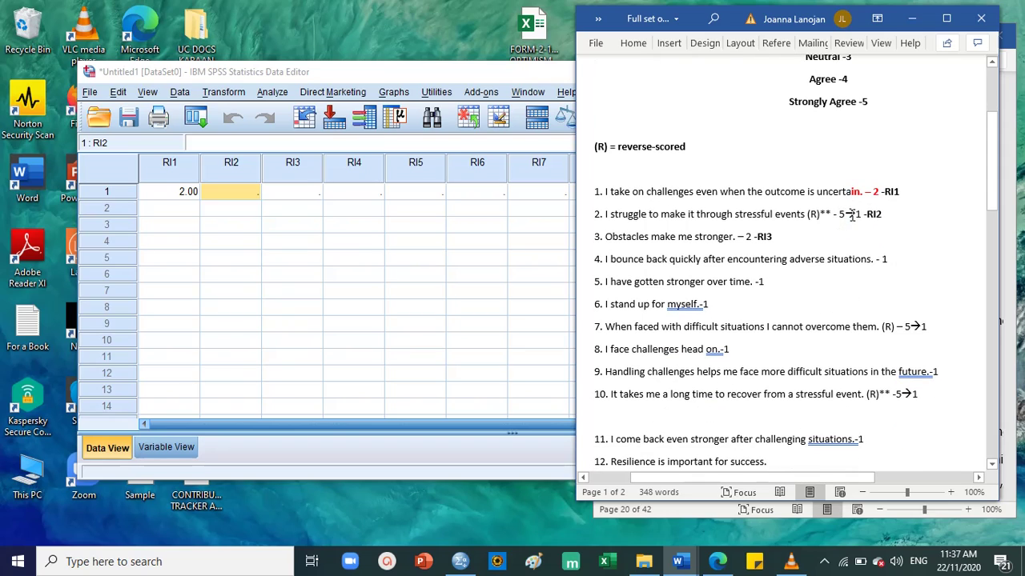
{"action": "key", "text": "Return"}
{"action": "key", "text": "Return"}
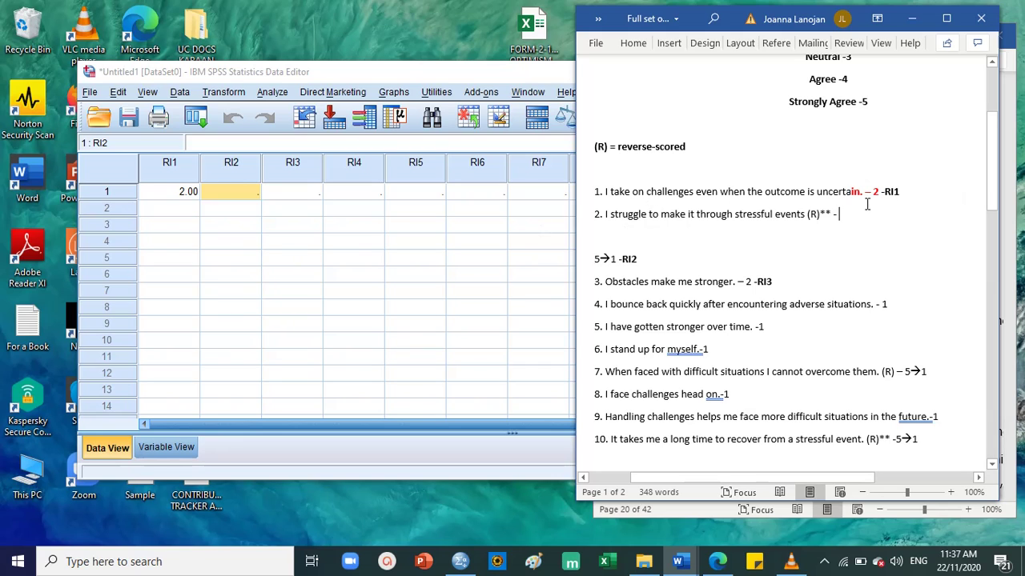
Review items 1 and 2 against the Disagree -2 rating and the questionnaire title to work out how item 2 is scored.
{"action": "left_click", "coordinate": [873, 192]}
{"action": "scroll", "coordinate": [859, 128], "scroll_direction": "up", "scroll_amount": 3}
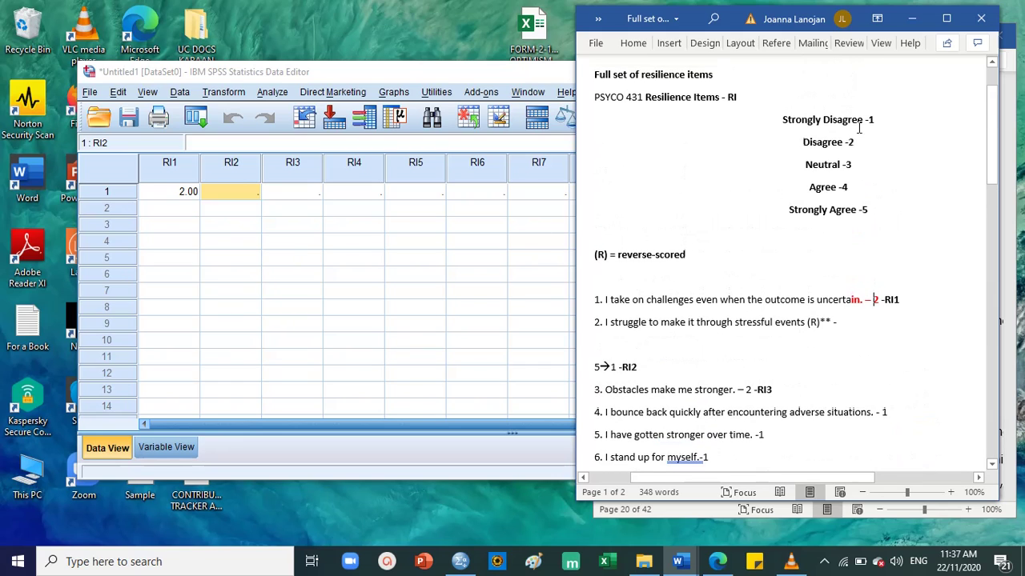
{"action": "left_click_drag", "start_coordinate": [795, 141], "coordinate": [867, 144]}
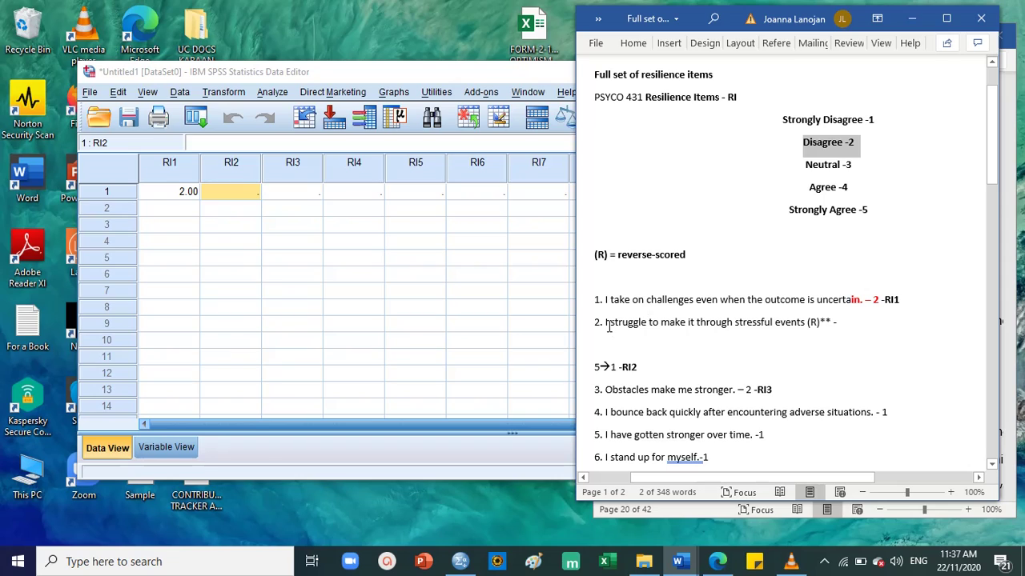
{"action": "left_click_drag", "start_coordinate": [601, 325], "coordinate": [851, 325]}
{"action": "left_click", "coordinate": [851, 325]}
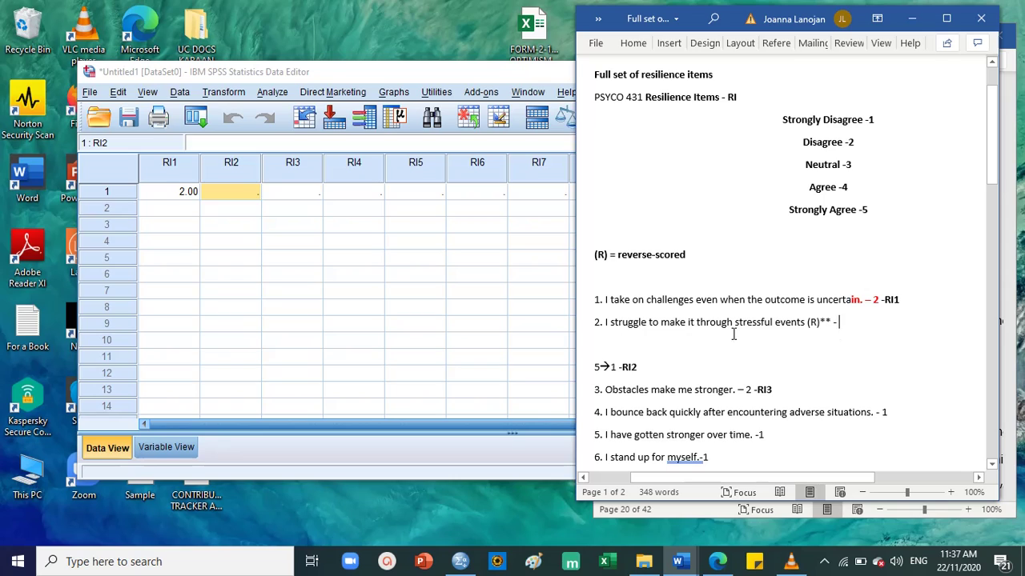
{"action": "left_click_drag", "start_coordinate": [626, 306], "coordinate": [844, 302]}
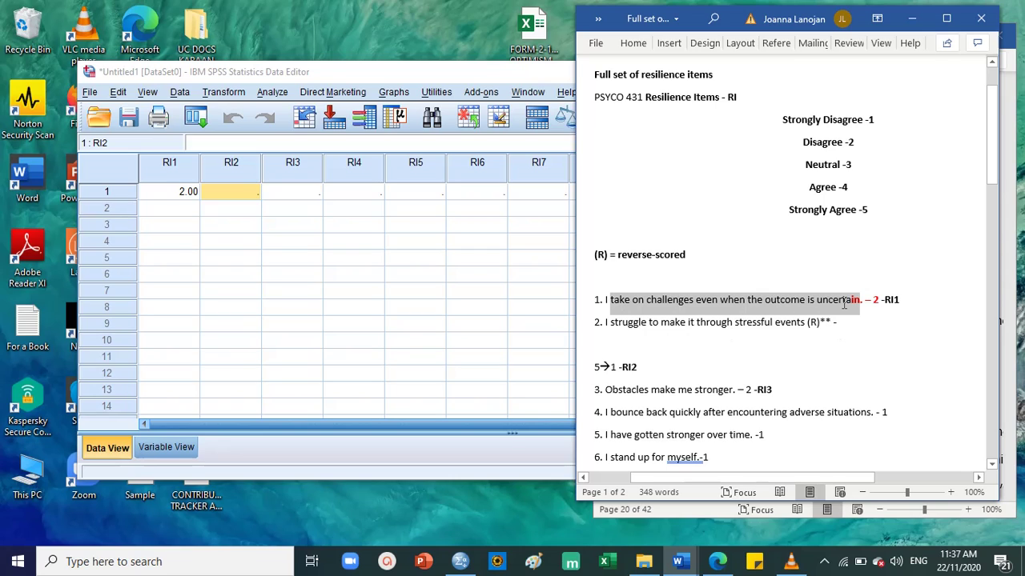
{"action": "left_click_drag", "start_coordinate": [804, 146], "coordinate": [862, 145]}
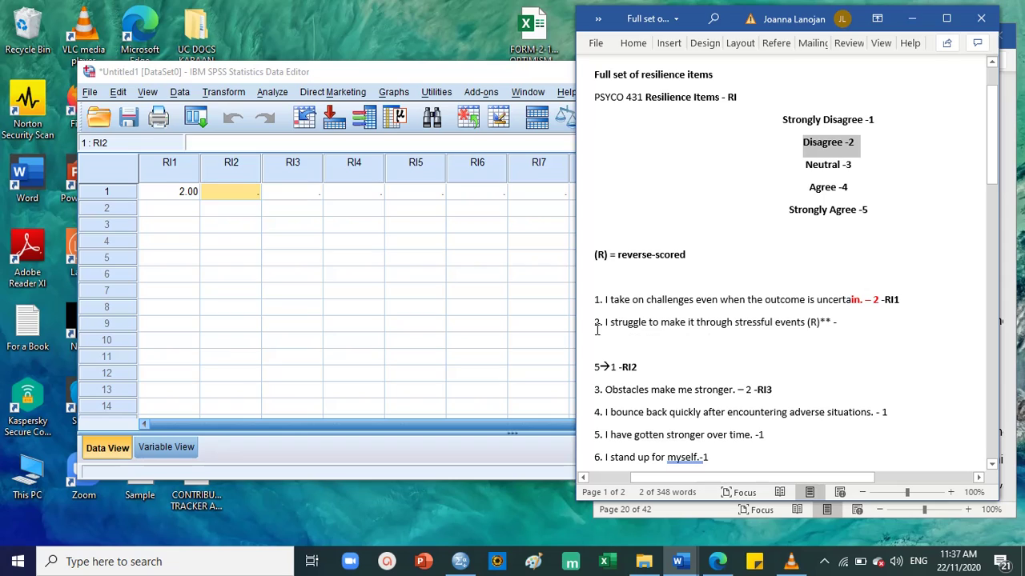
{"action": "left_click_drag", "start_coordinate": [597, 329], "coordinate": [845, 333]}
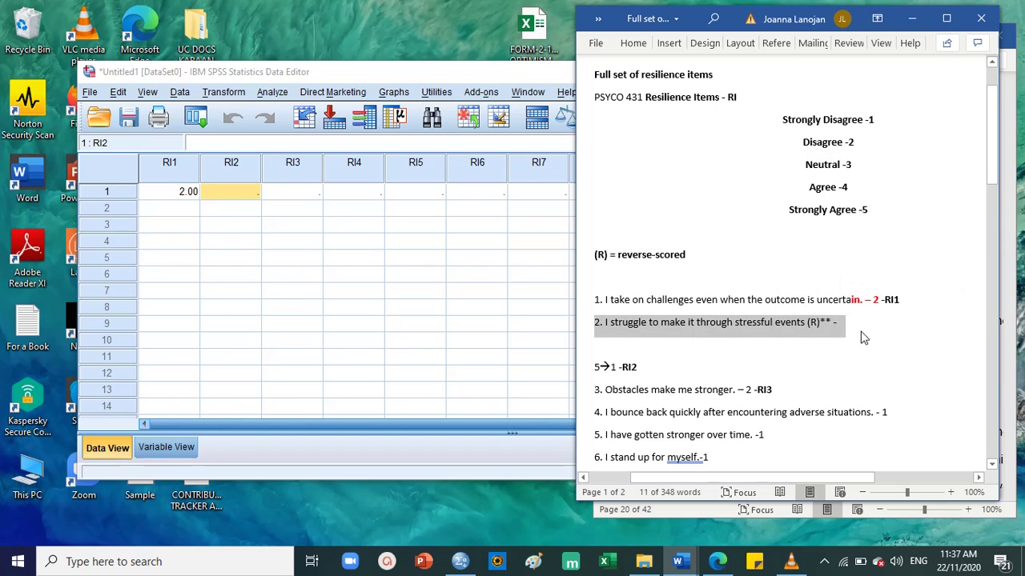
{"action": "left_click", "coordinate": [863, 337]}
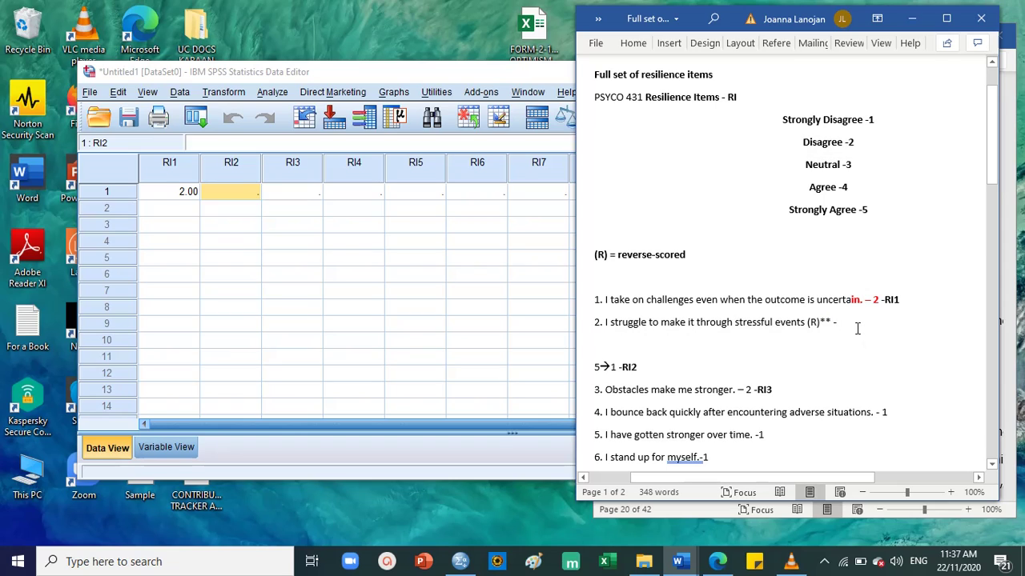
{"action": "left_click_drag", "start_coordinate": [864, 328], "coordinate": [586, 302]}
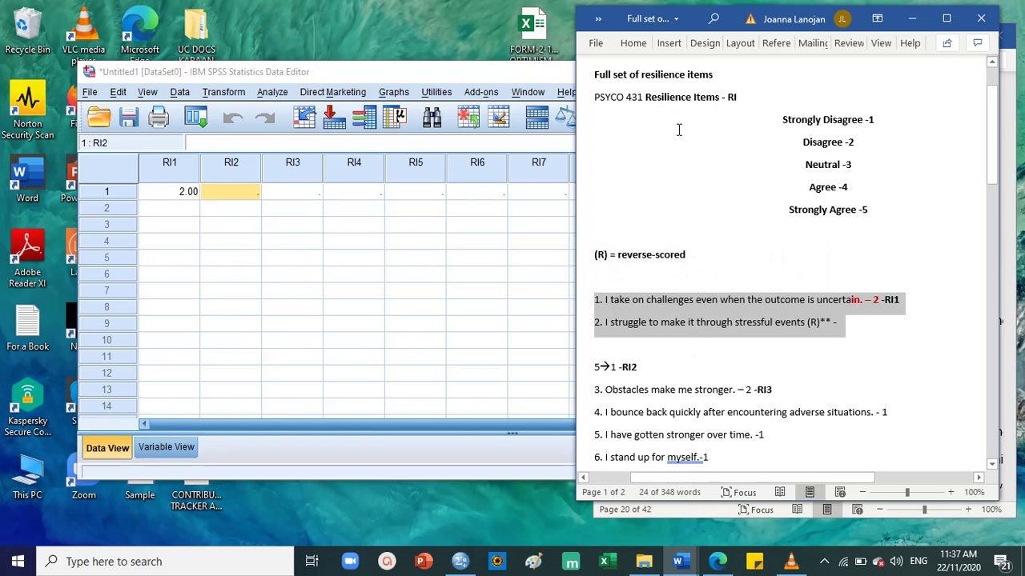
{"action": "left_click_drag", "start_coordinate": [721, 74], "coordinate": [593, 74]}
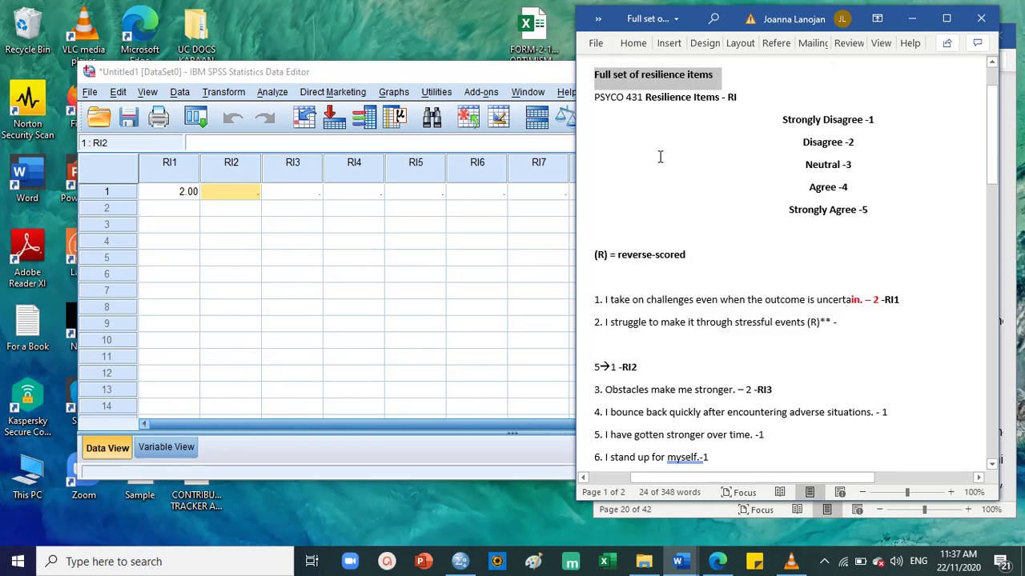
{"action": "left_click", "coordinate": [871, 326]}
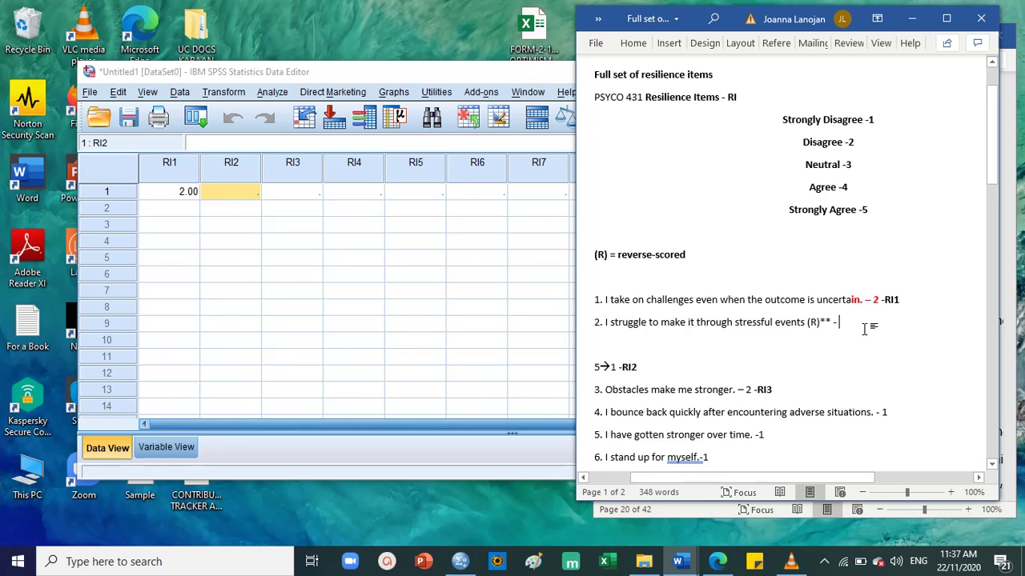
{"action": "scroll", "coordinate": [868, 321], "scroll_direction": "down", "scroll_amount": 2}
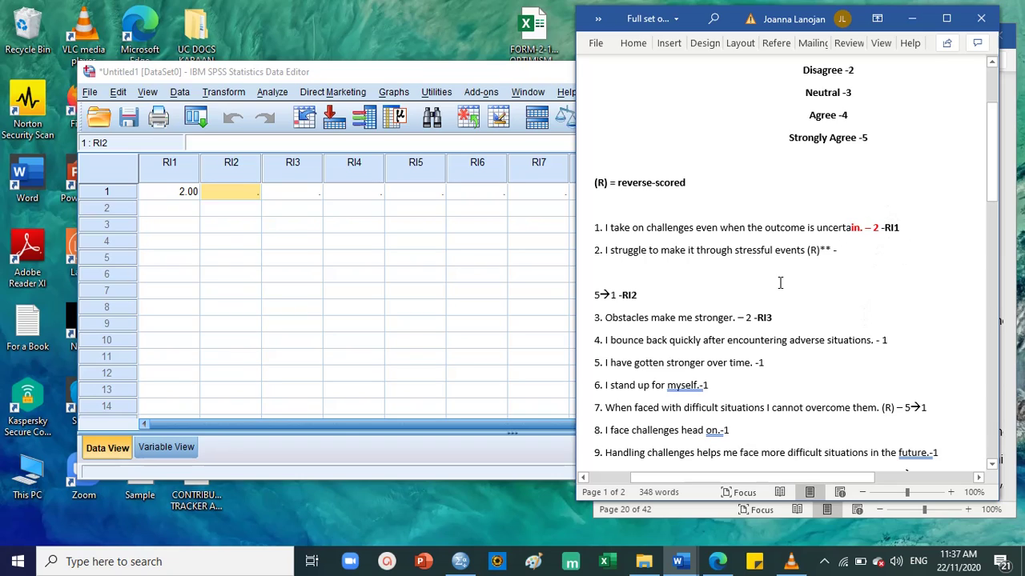
{"action": "left_click", "coordinate": [765, 229]}
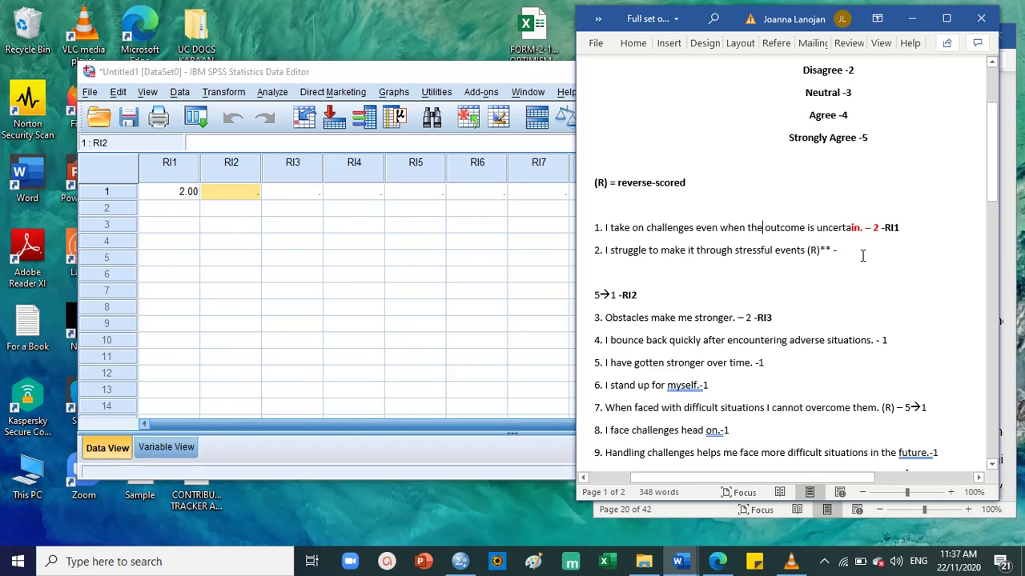
Remove the two paragraph breaks before "5→1 -RI2" so the score sits on item 2's line again.
{"action": "left_click", "coordinate": [824, 228]}
{"action": "scroll", "coordinate": [860, 276], "scroll_direction": "up", "scroll_amount": 2}
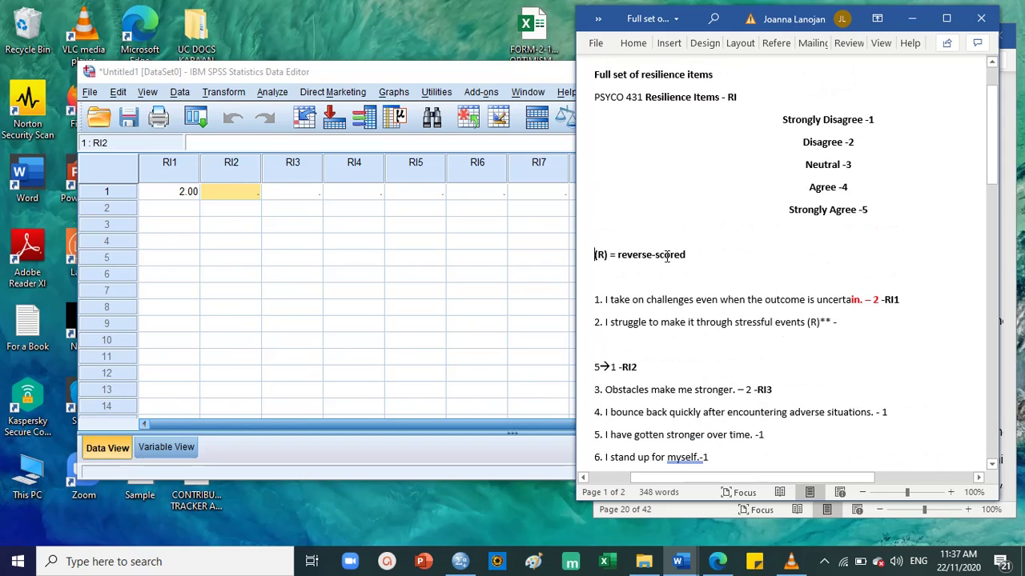
{"action": "left_click", "coordinate": [590, 255]}
{"action": "left_click", "coordinate": [217, 193]}
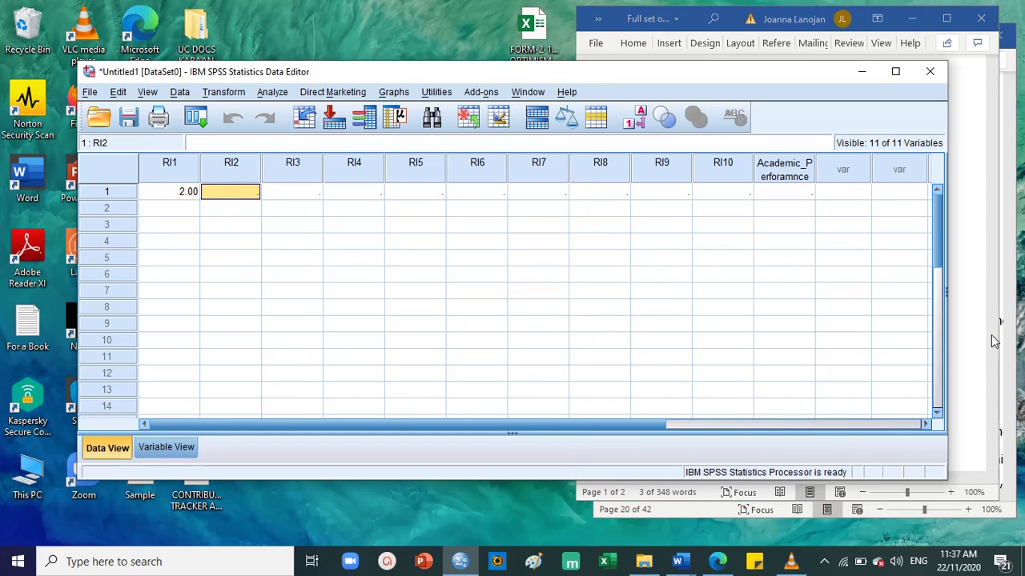
{"action": "key", "text": "alt+Tab"}
{"action": "left_click", "coordinate": [647, 255]}
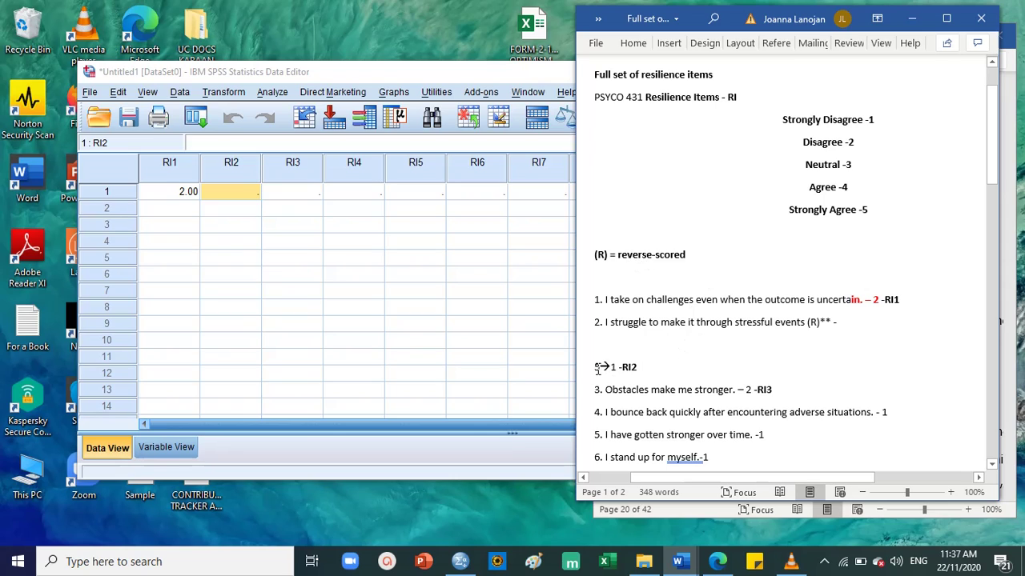
{"action": "key", "text": "BackSpace"}
{"action": "key", "text": "BackSpace"}
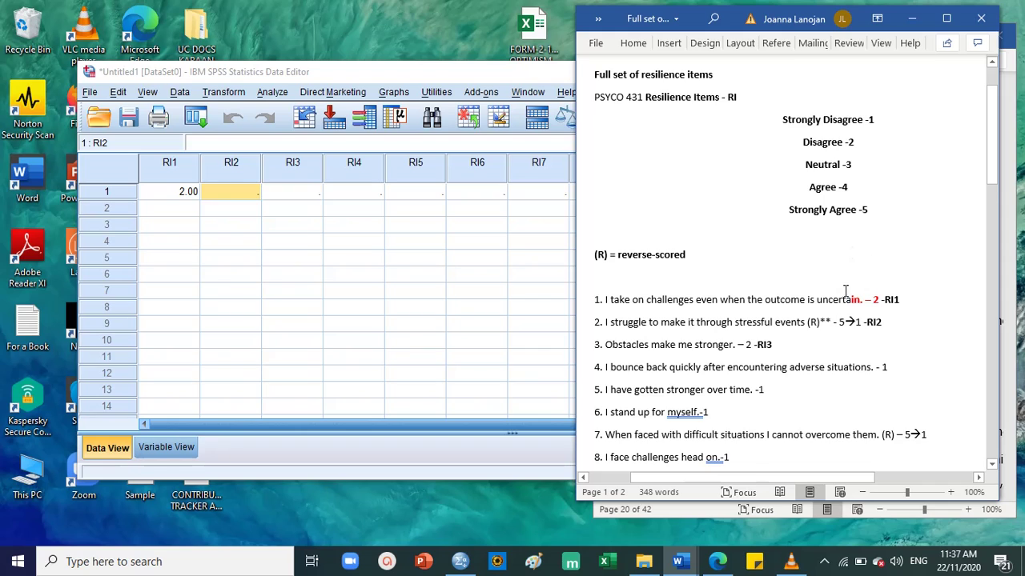
Insert a paragraph break after the arrow in item 2 to move "1 -RI2" onto its own line.
{"action": "scroll", "coordinate": [897, 304], "scroll_direction": "down", "scroll_amount": 2}
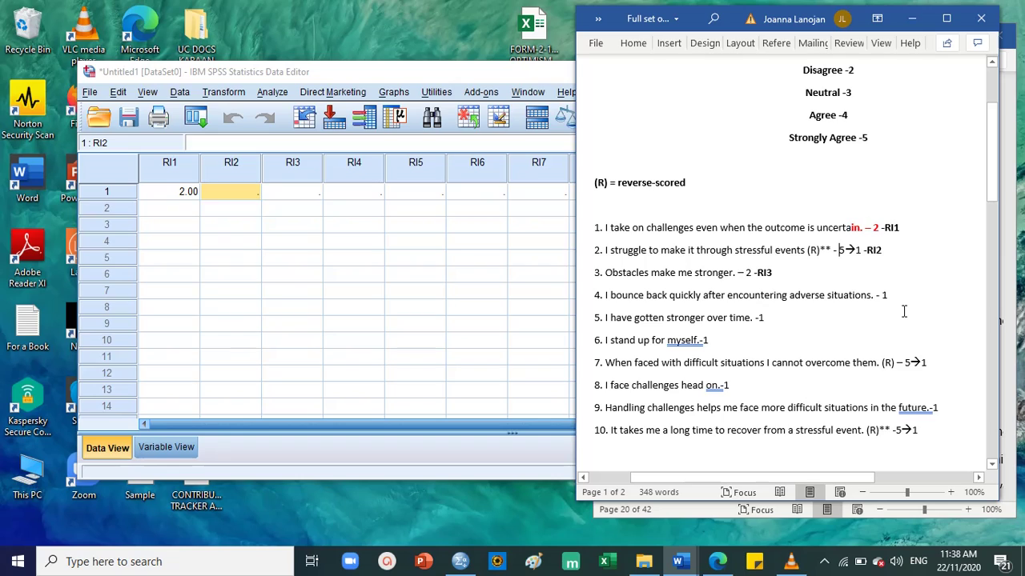
{"action": "scroll", "coordinate": [132, 254], "scroll_direction": "down", "scroll_amount": 3}
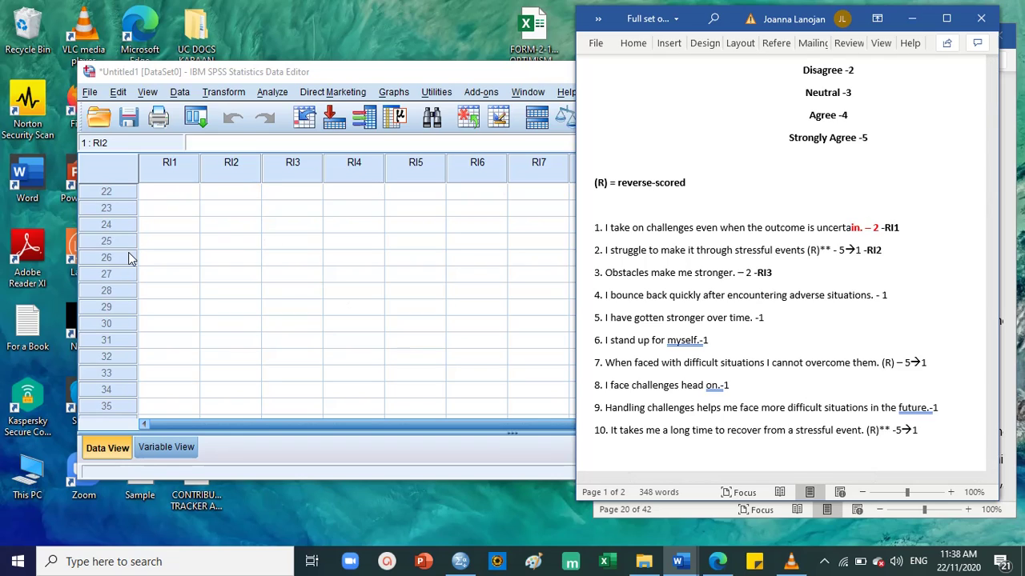
{"action": "scroll", "coordinate": [134, 254], "scroll_direction": "up", "scroll_amount": 3}
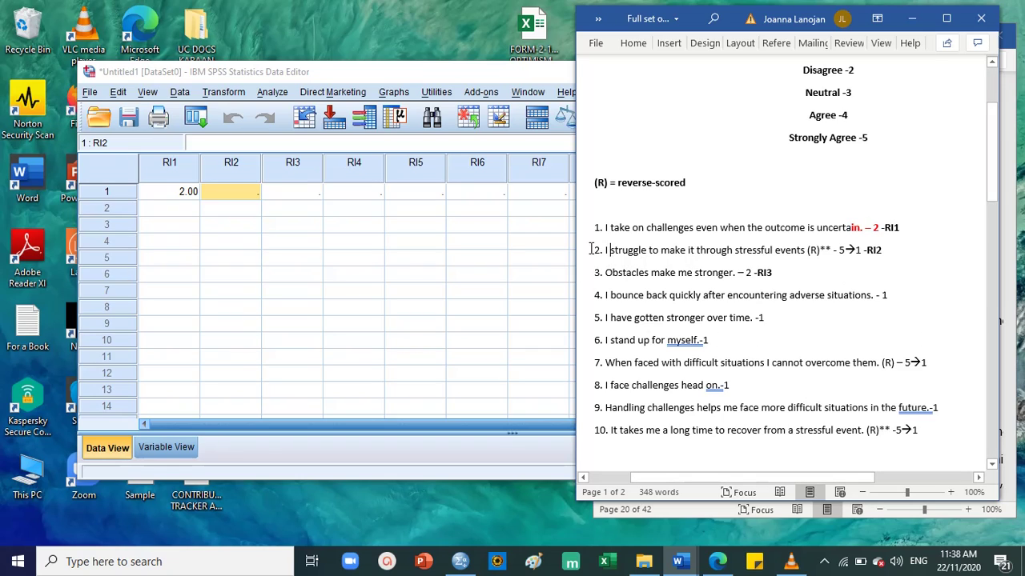
{"action": "left_click", "coordinate": [856, 250]}
{"action": "key", "text": "Return"}
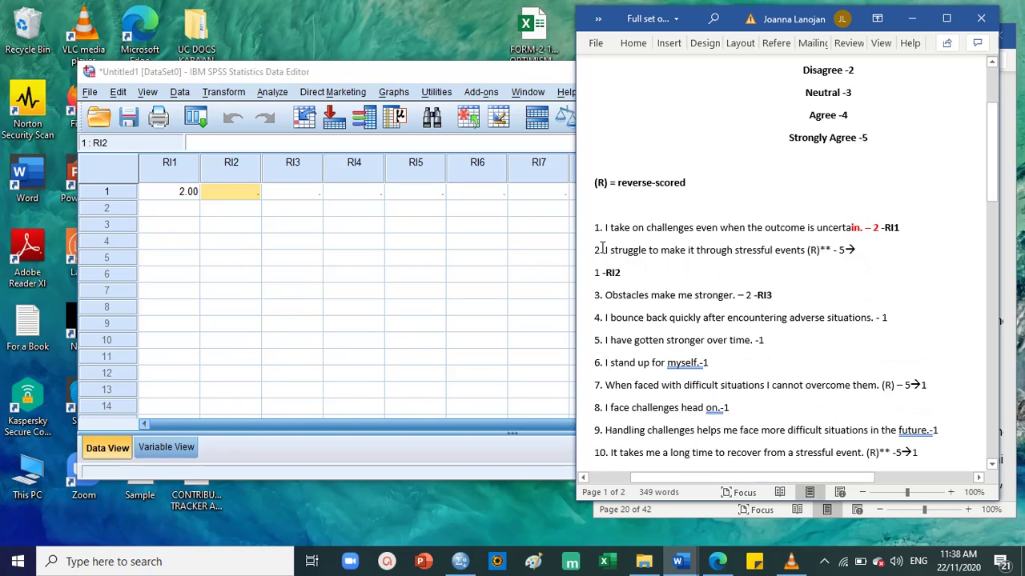
Compare items 1 and 2 with the Strongly Agree and Strongly Disagree ratings and the reverse-scored note to work out item 2's coding.
{"action": "left_click_drag", "start_coordinate": [596, 250], "coordinate": [816, 257]}
{"action": "left_click", "coordinate": [810, 257]}
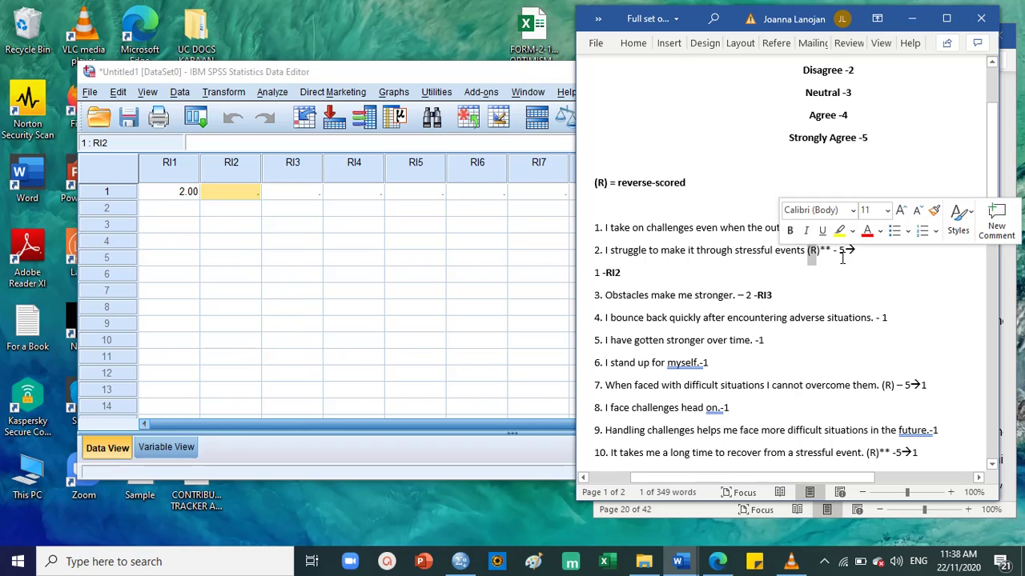
{"action": "scroll", "coordinate": [841, 256], "scroll_direction": "up", "scroll_amount": 3}
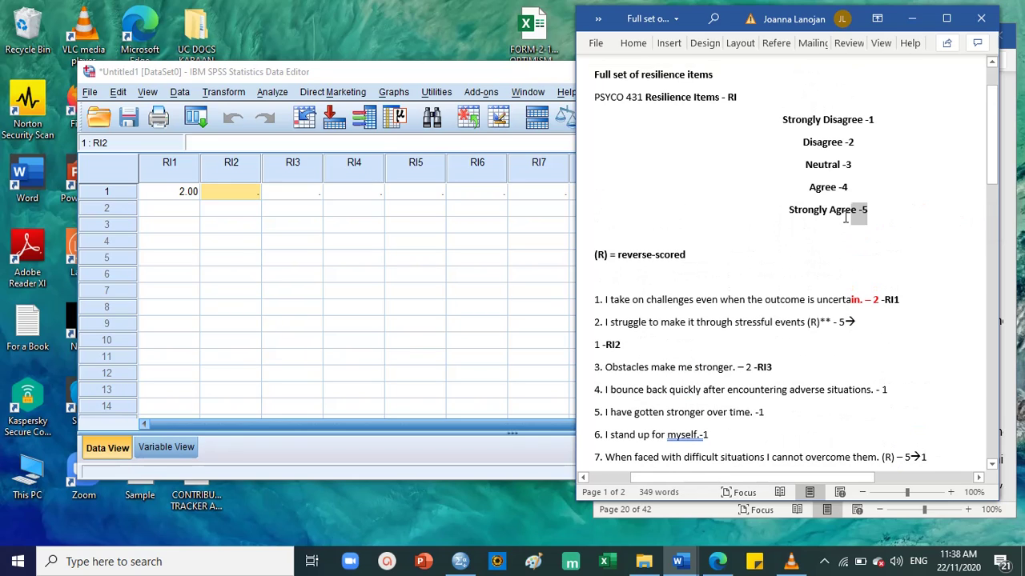
{"action": "left_click_drag", "start_coordinate": [846, 217], "coordinate": [786, 216]}
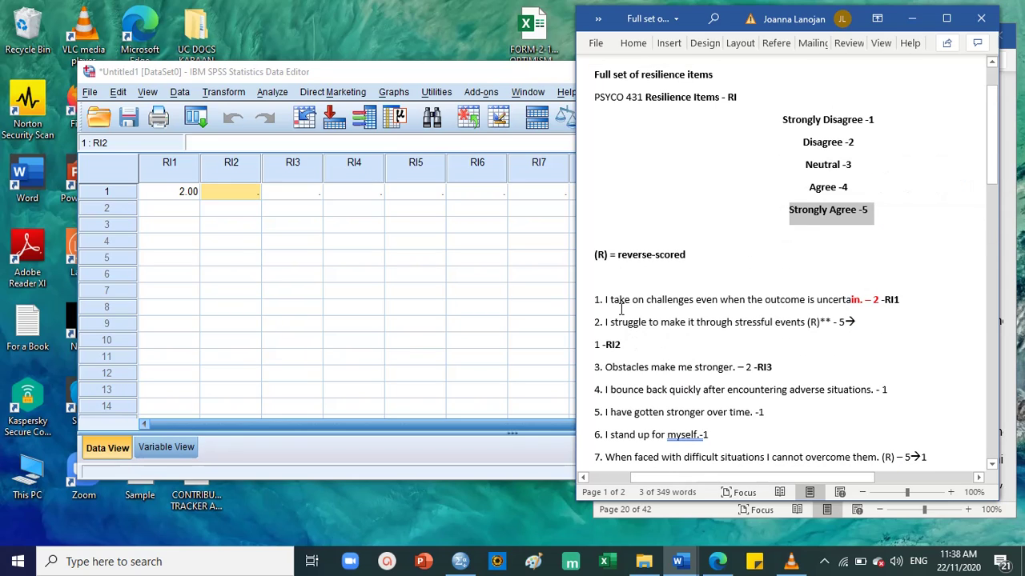
{"action": "left_click_drag", "start_coordinate": [595, 303], "coordinate": [879, 302]}
{"action": "left_click_drag", "start_coordinate": [646, 303], "coordinate": [718, 309]}
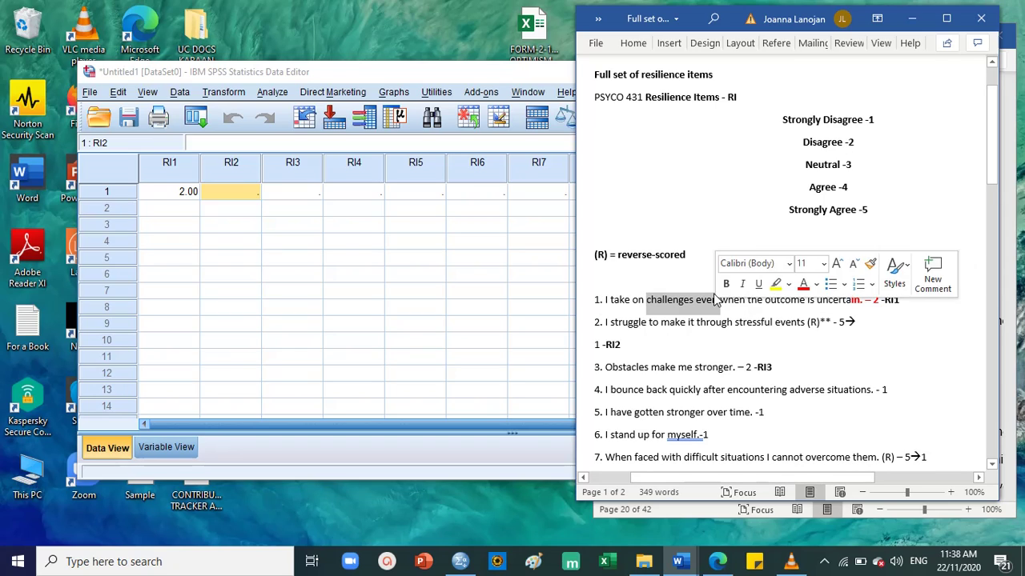
{"action": "left_click_drag", "start_coordinate": [642, 76], "coordinate": [658, 75]}
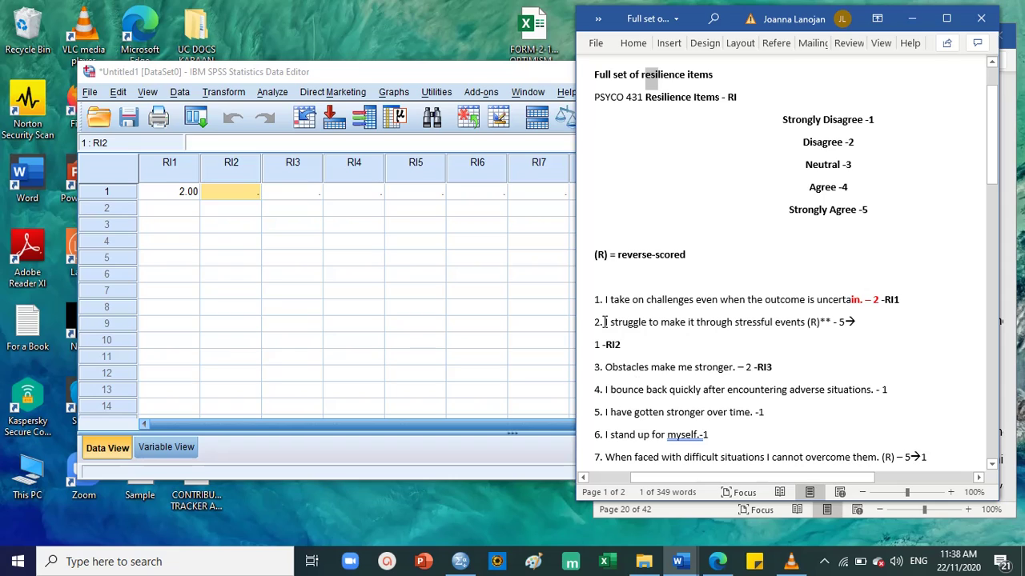
{"action": "left_click_drag", "start_coordinate": [602, 322], "coordinate": [845, 322]}
{"action": "left_click_drag", "start_coordinate": [788, 216], "coordinate": [883, 214]}
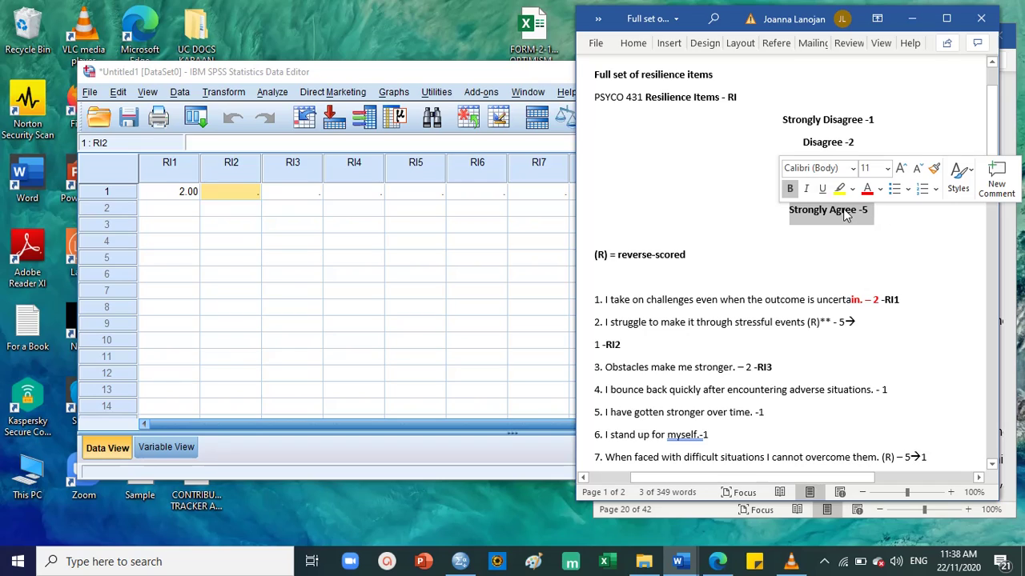
{"action": "left_click_drag", "start_coordinate": [784, 120], "coordinate": [879, 120]}
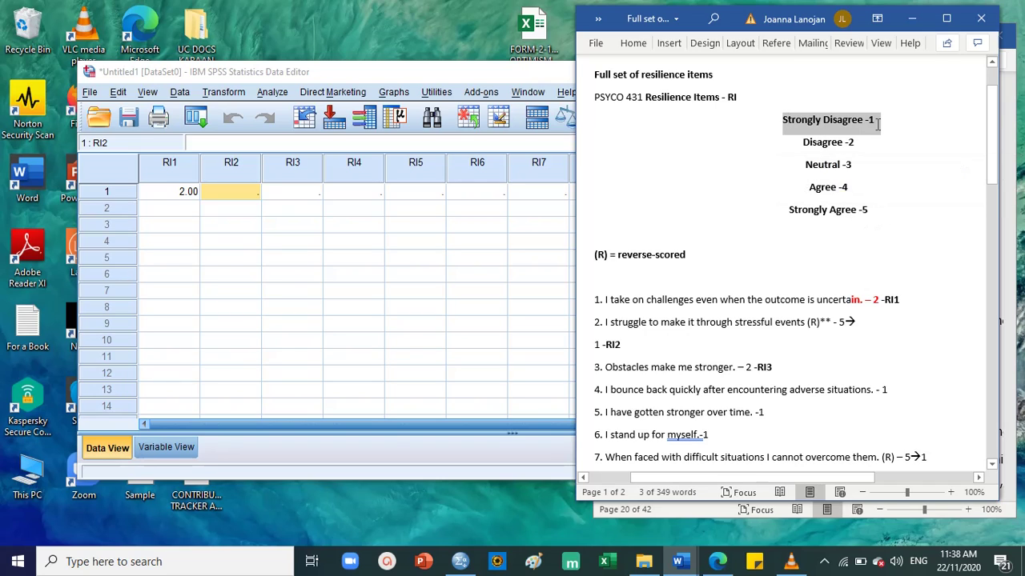
{"action": "left_click_drag", "start_coordinate": [627, 257], "coordinate": [692, 257]}
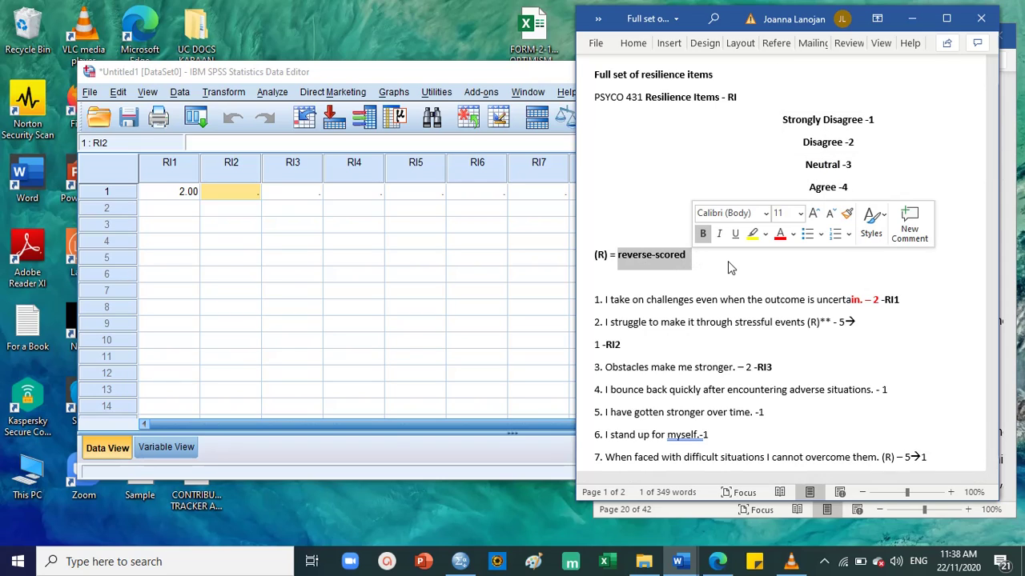
Rejoin item 2's score onto one line and delete the RI1, RI2 and RI3 labels from items 1 to 3.
{"action": "left_click", "coordinate": [640, 268]}
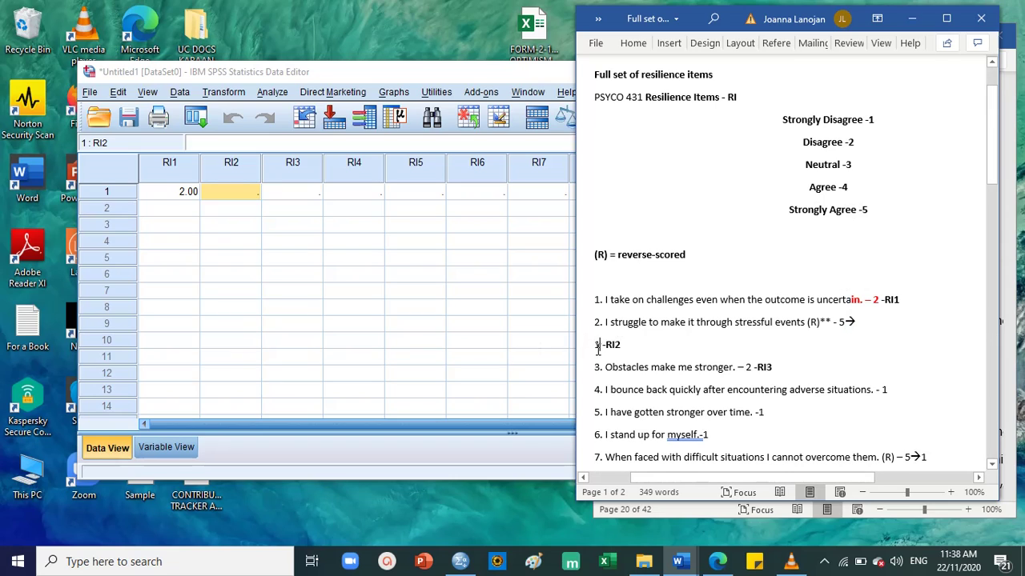
{"action": "key", "text": "BackSpace"}
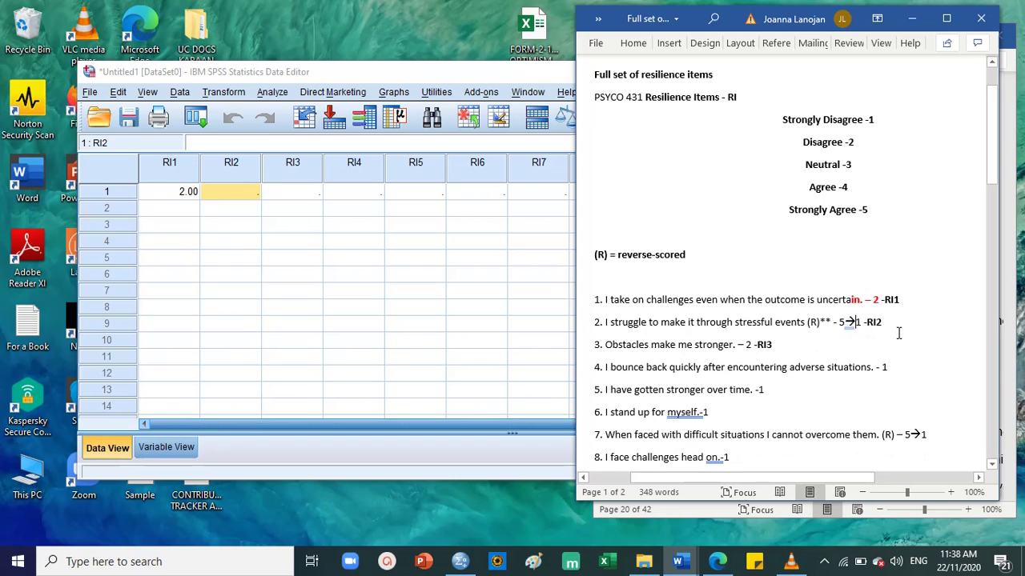
{"action": "left_click_drag", "start_coordinate": [887, 323], "coordinate": [866, 323]}
{"action": "key", "text": "BackSpace"}
{"action": "left_click_drag", "start_coordinate": [913, 299], "coordinate": [884, 300]}
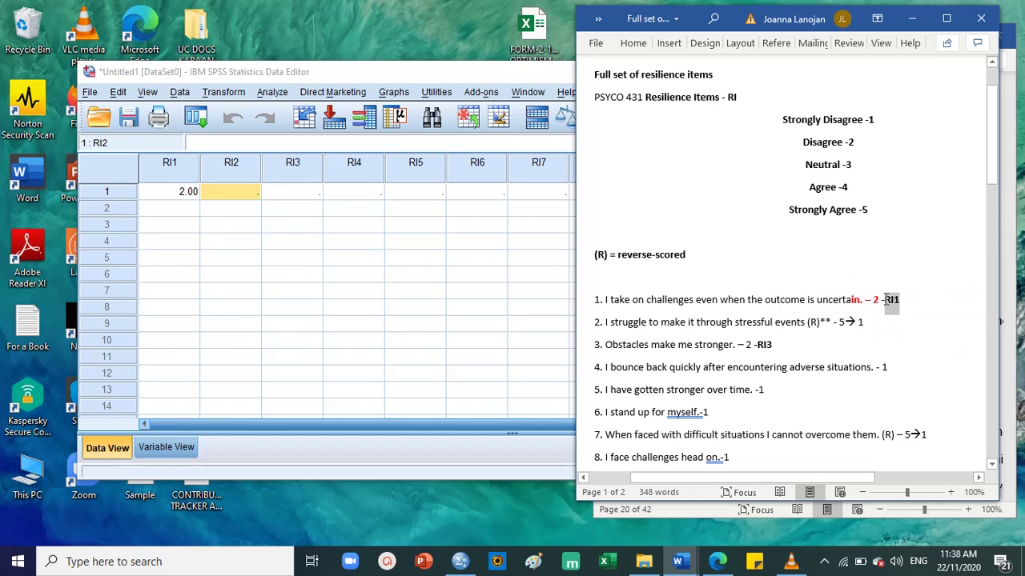
{"action": "key", "text": "BackSpace"}
{"action": "left_click_drag", "start_coordinate": [771, 350], "coordinate": [764, 350]}
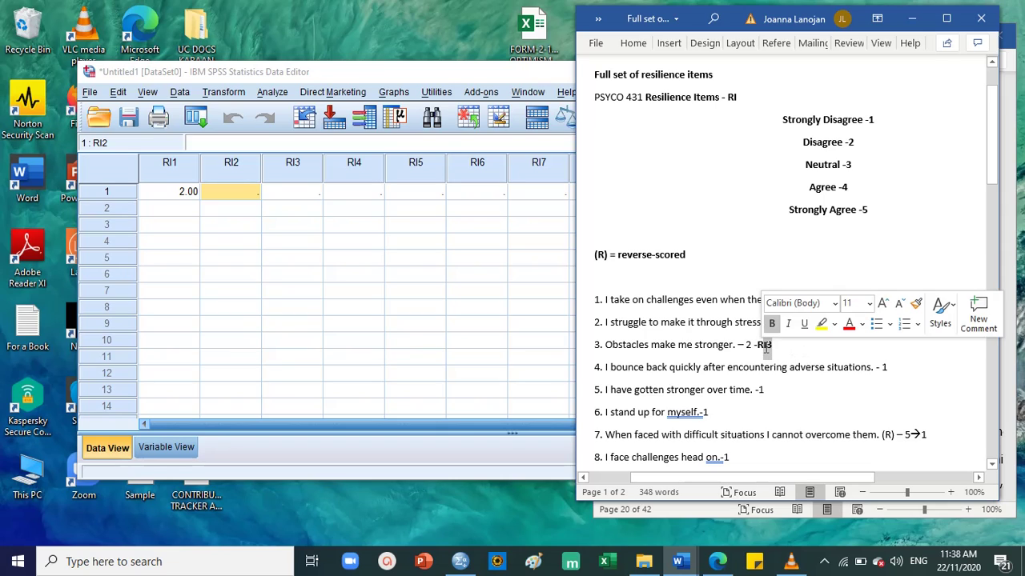
{"action": "left_click", "coordinate": [796, 349]}
{"action": "key", "text": "BackSpace"}
{"action": "key", "text": "BackSpace"}
{"action": "key", "text": "BackSpace"}
{"action": "key", "text": "BackSpace"}
{"action": "key", "text": "BackSpace"}
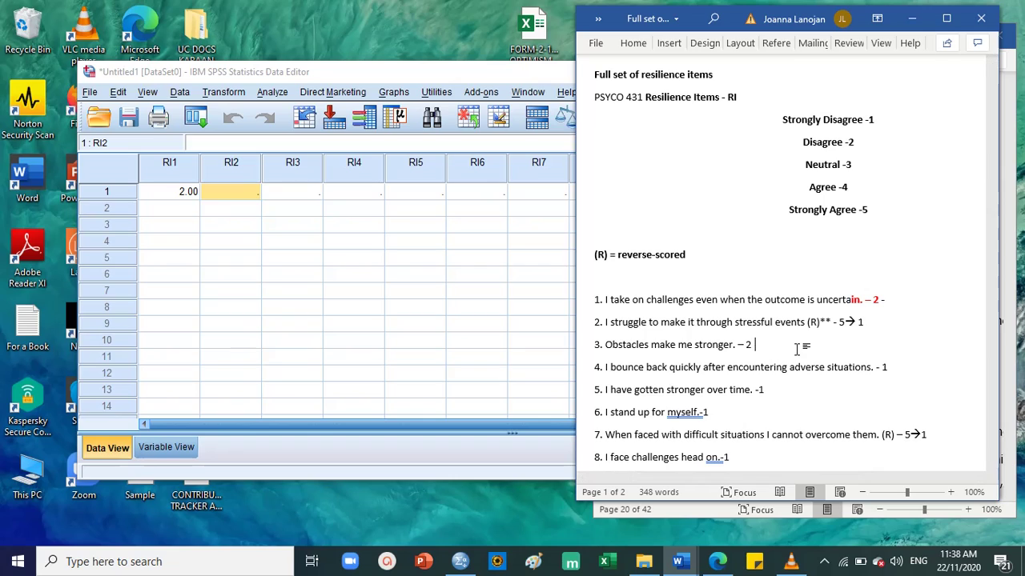
Review items 3 to 6 and match the answers noted for items 4 to 6 against the Strongly Disagree rating.
{"action": "left_click_drag", "start_coordinate": [604, 352], "coordinate": [754, 340]}
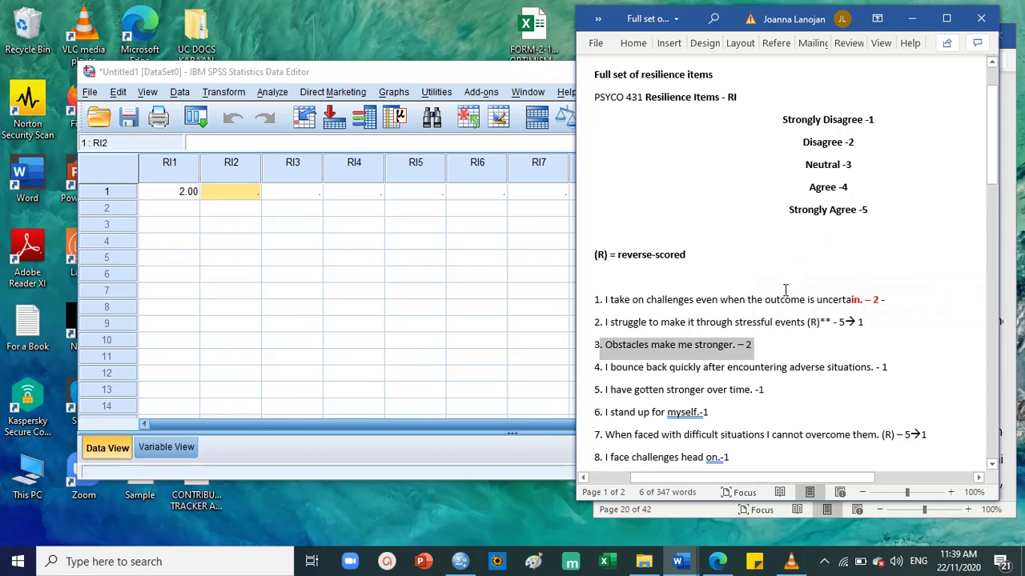
{"action": "scroll", "coordinate": [779, 277], "scroll_direction": "down", "scroll_amount": 1}
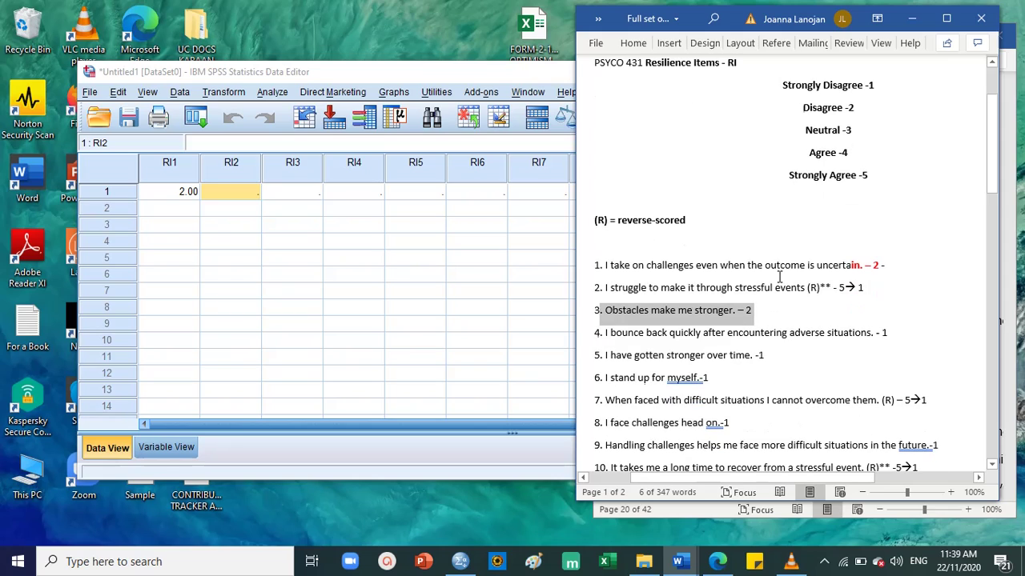
{"action": "left_click_drag", "start_coordinate": [598, 336], "coordinate": [788, 335]}
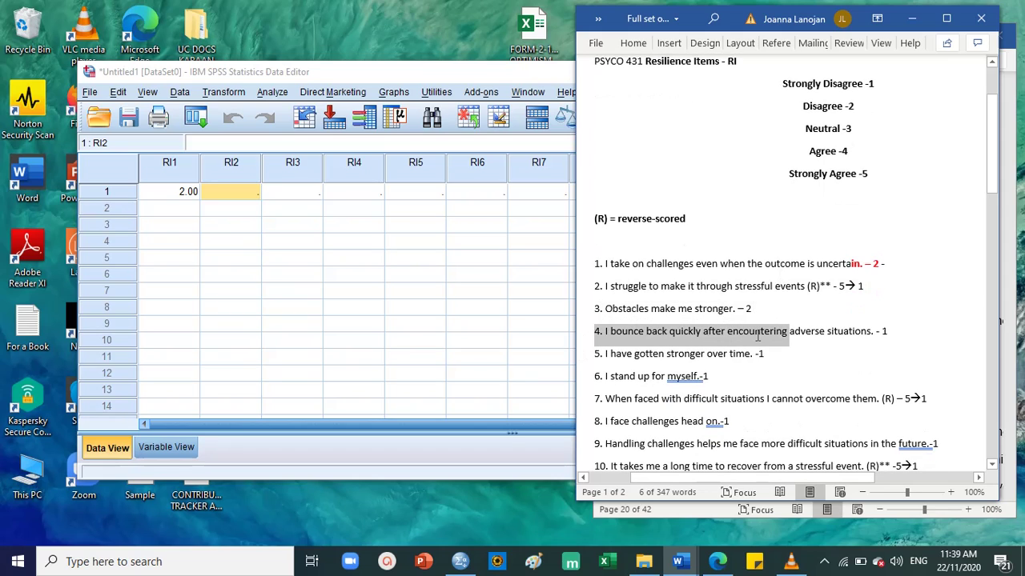
{"action": "left_click_drag", "start_coordinate": [794, 90], "coordinate": [879, 84]}
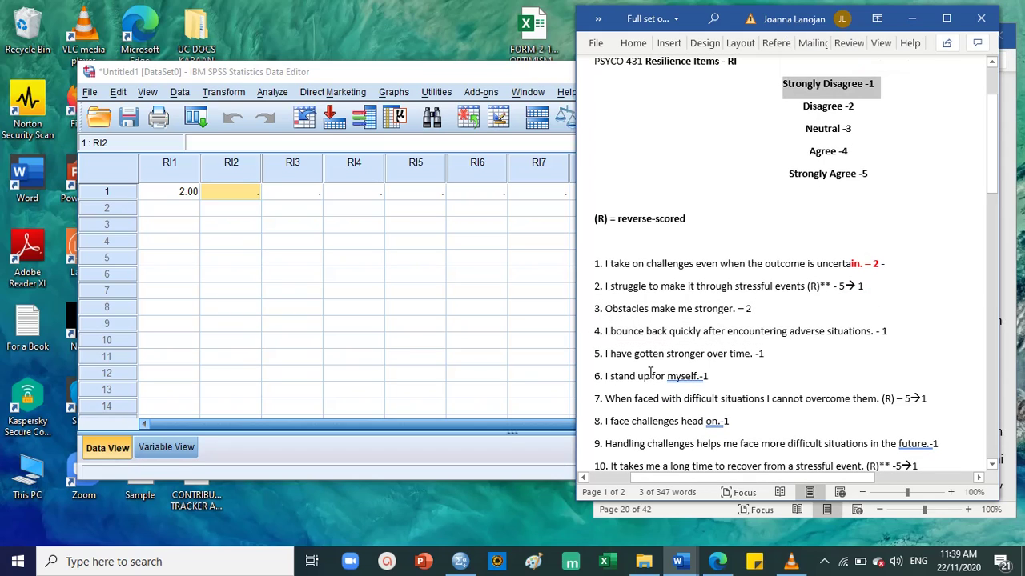
{"action": "left_click_drag", "start_coordinate": [604, 353], "coordinate": [773, 355]}
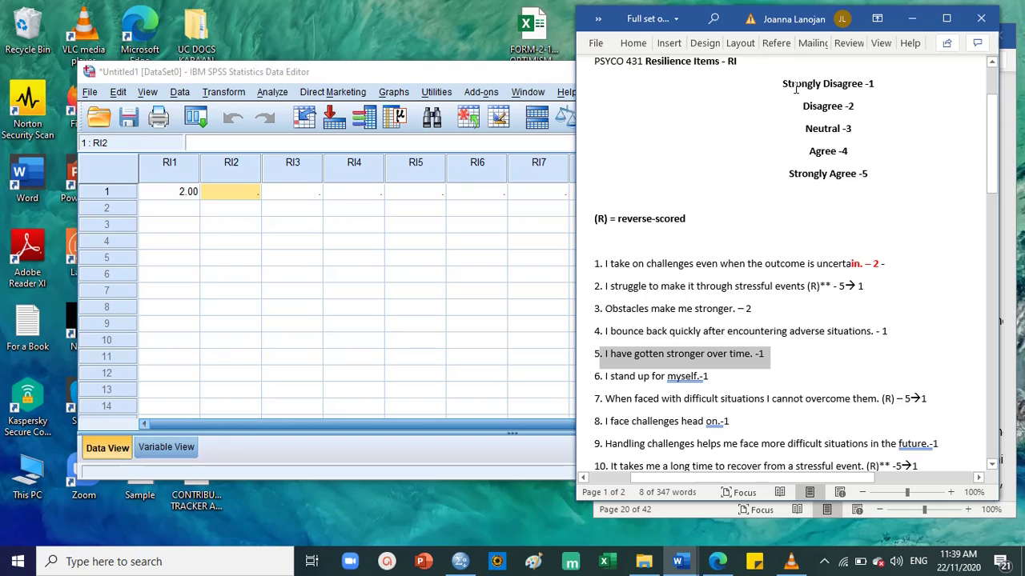
{"action": "left_click_drag", "start_coordinate": [793, 88], "coordinate": [860, 92]}
{"action": "left_click_drag", "start_coordinate": [597, 375], "coordinate": [709, 377]}
{"action": "left_click_drag", "start_coordinate": [783, 83], "coordinate": [889, 84]}
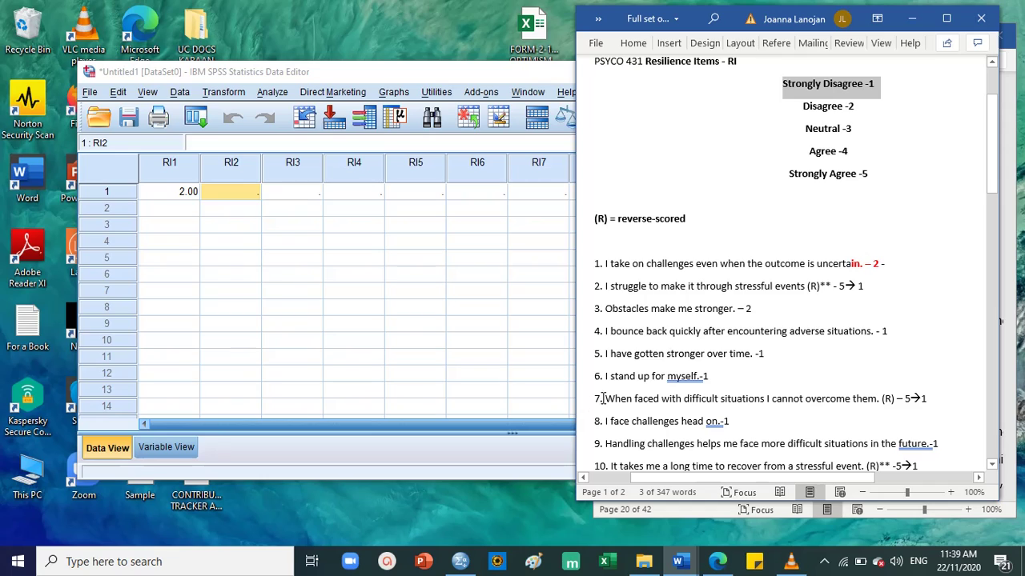
Compare item 7's noted conversion with item 2 and the reverse-scored note.
{"action": "left_click_drag", "start_coordinate": [602, 398], "coordinate": [894, 405]}
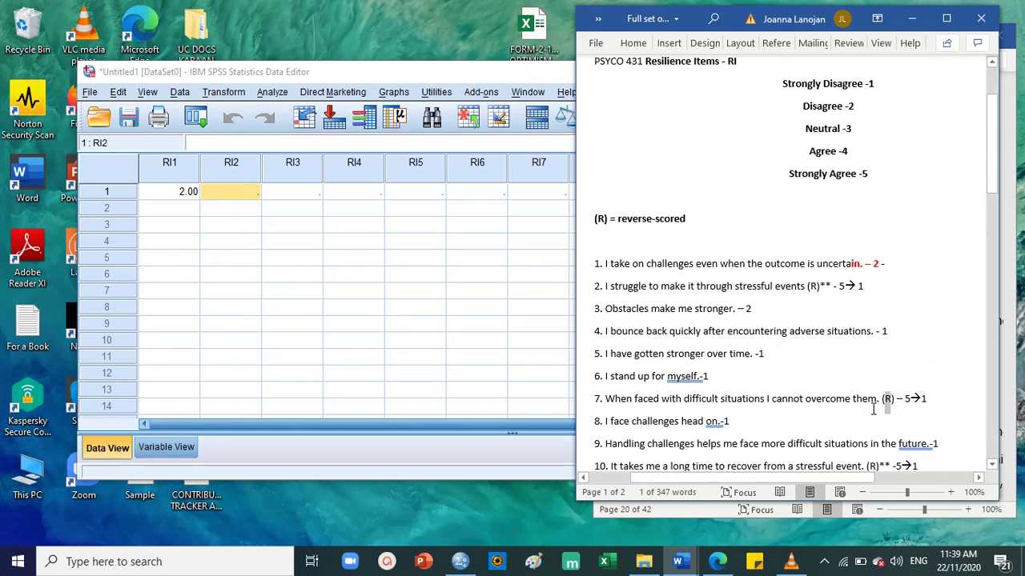
{"action": "scroll", "coordinate": [769, 367], "scroll_direction": "down", "scroll_amount": 2}
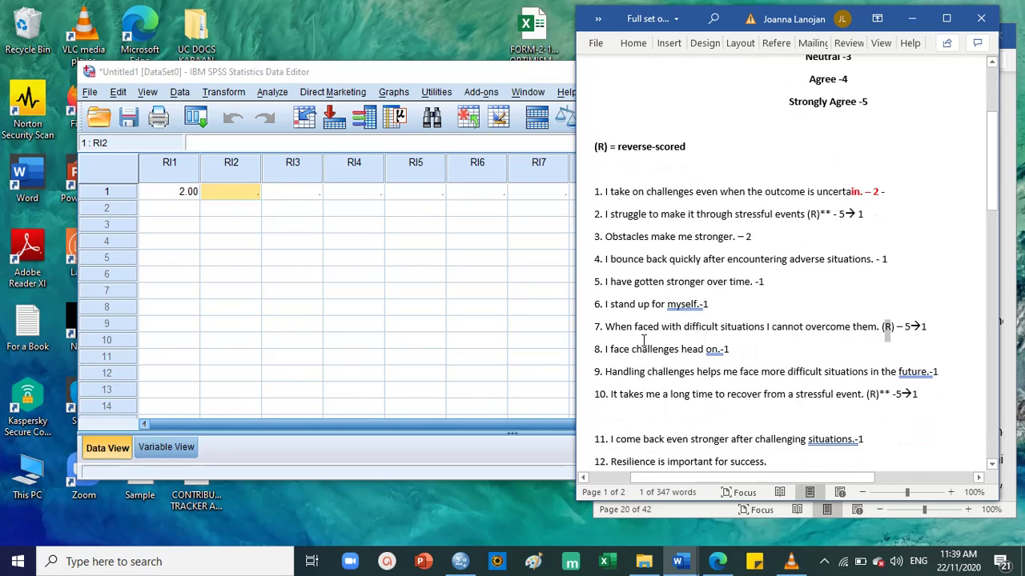
{"action": "double_click", "coordinate": [790, 332]}
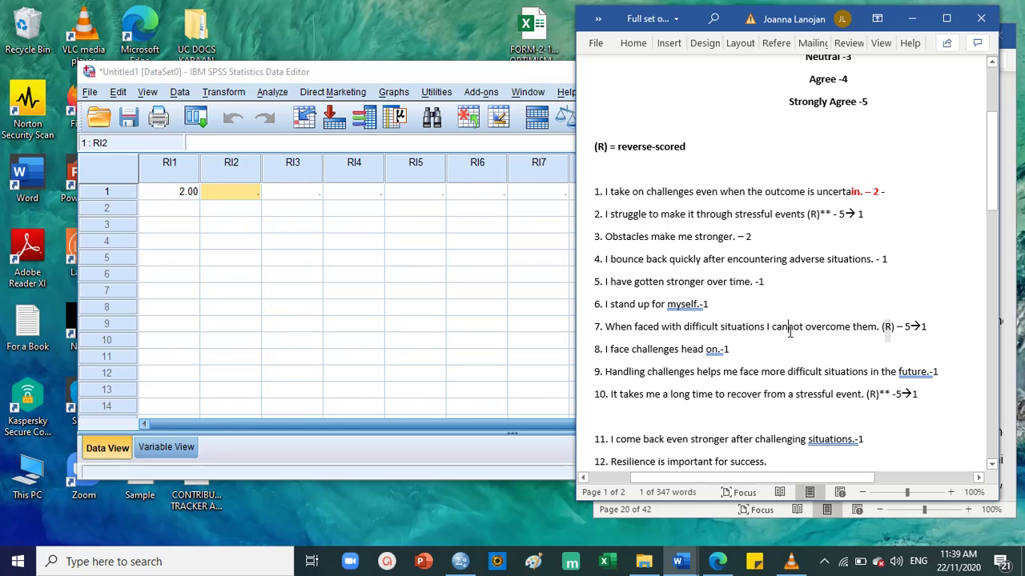
{"action": "double_click", "coordinate": [619, 214]}
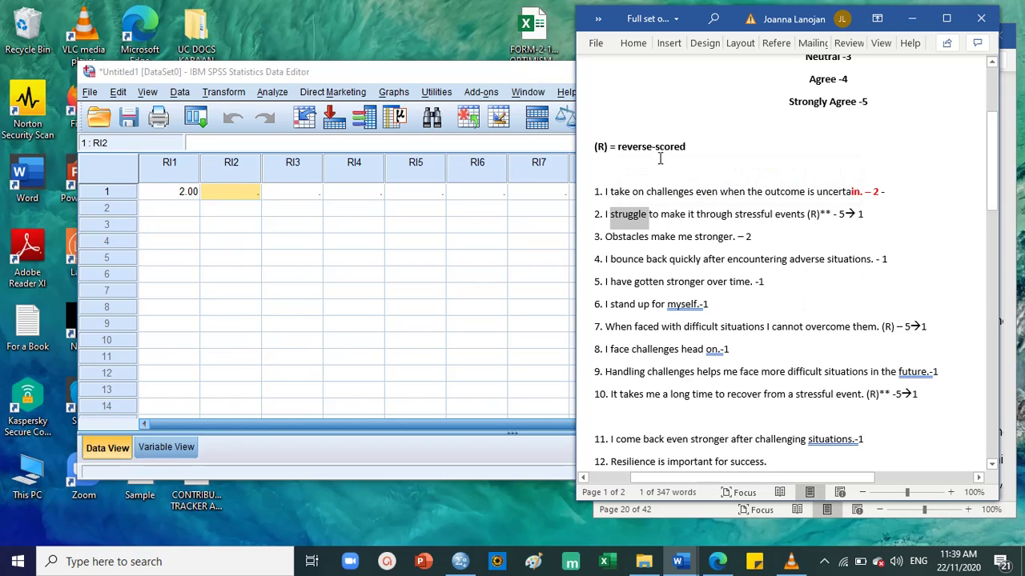
{"action": "left_click_drag", "start_coordinate": [606, 152], "coordinate": [687, 151]}
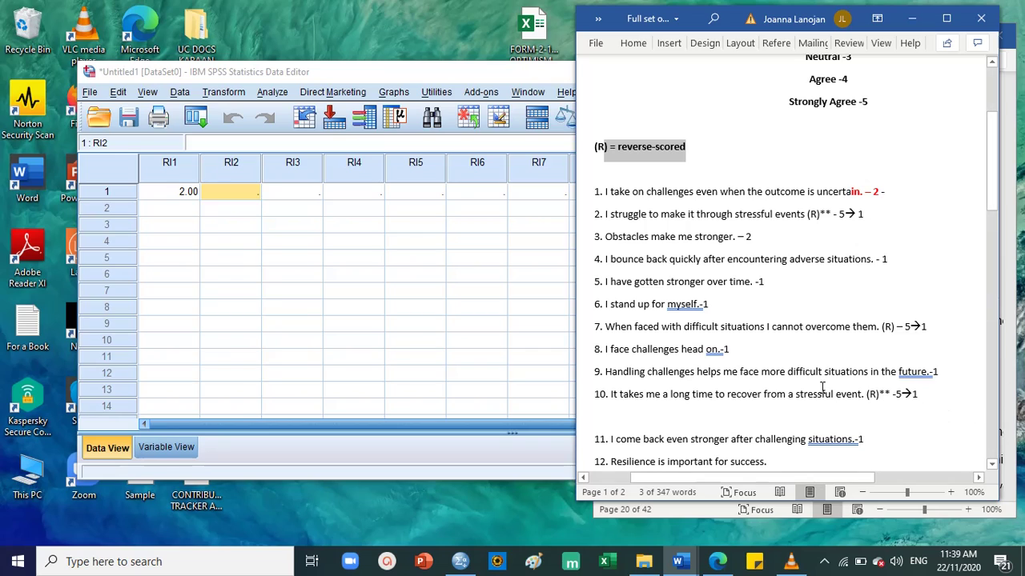
{"action": "left_click", "coordinate": [687, 340]}
{"action": "left_click", "coordinate": [908, 336]}
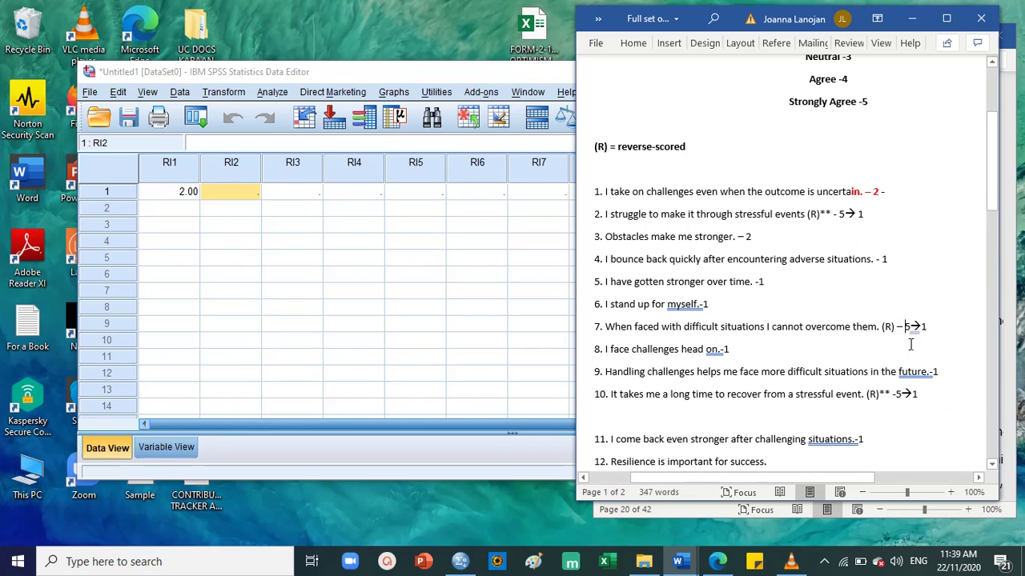
Match item 8's noted answer against the Strongly Disagree rating in the response scale.
{"action": "scroll", "coordinate": [910, 344], "scroll_direction": "up", "scroll_amount": 1}
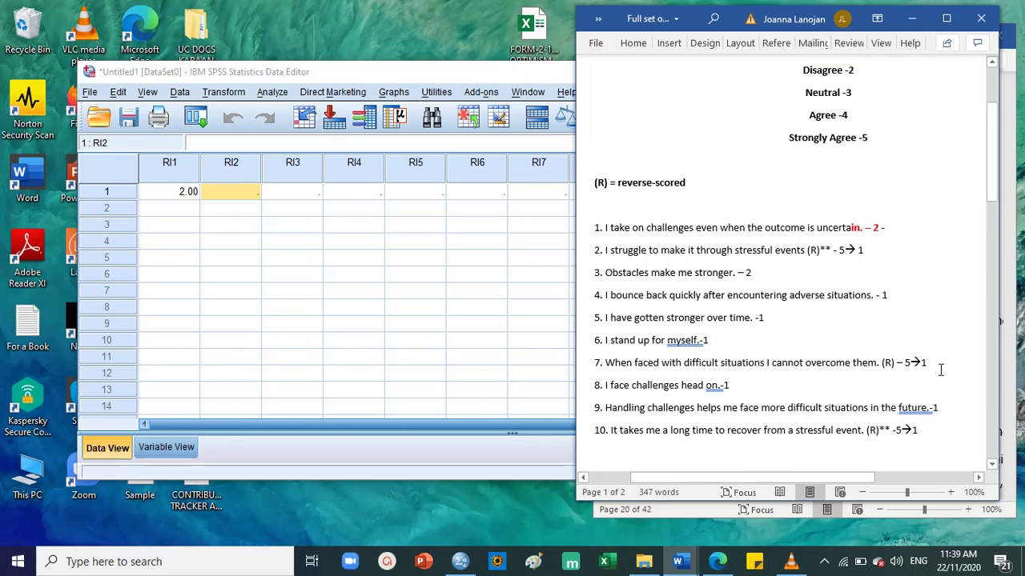
{"action": "left_click_drag", "start_coordinate": [615, 387], "coordinate": [715, 393]}
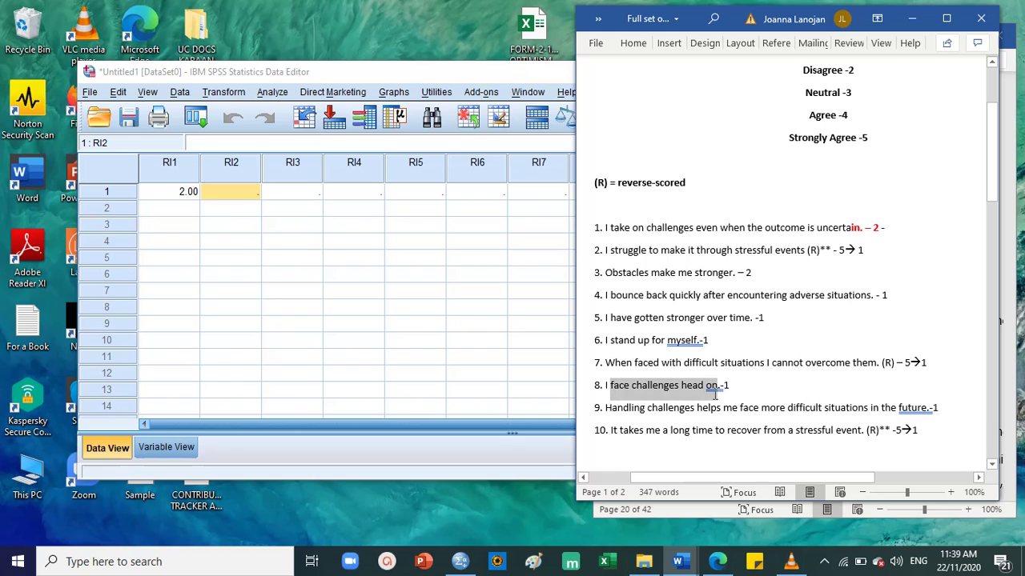
{"action": "scroll", "coordinate": [825, 224], "scroll_direction": "up", "scroll_amount": 3}
{"action": "left_click", "coordinate": [823, 160]}
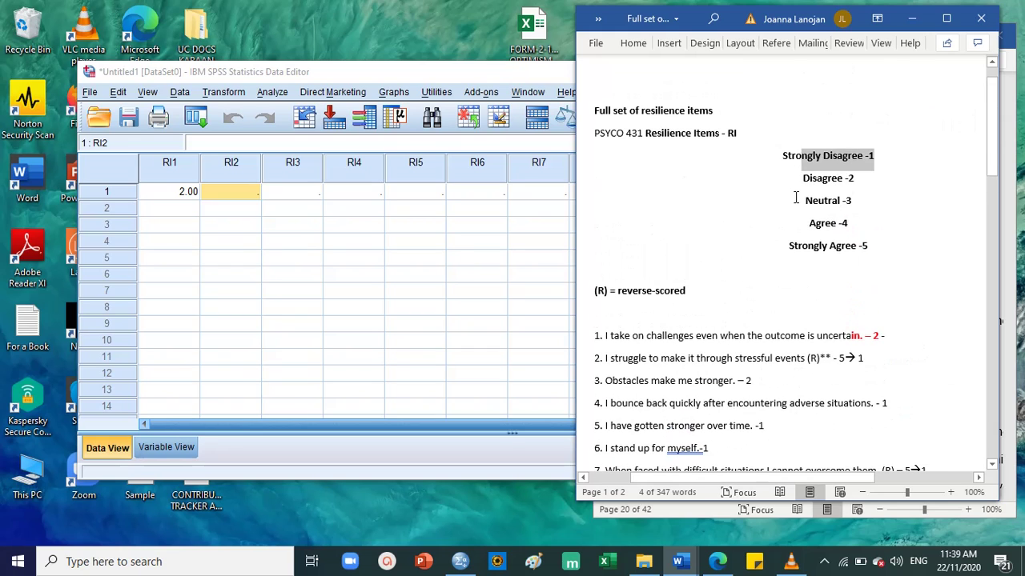
{"action": "scroll", "coordinate": [801, 200], "scroll_direction": "down", "scroll_amount": 3}
{"action": "scroll", "coordinate": [852, 333], "scroll_direction": "up", "scroll_amount": 2}
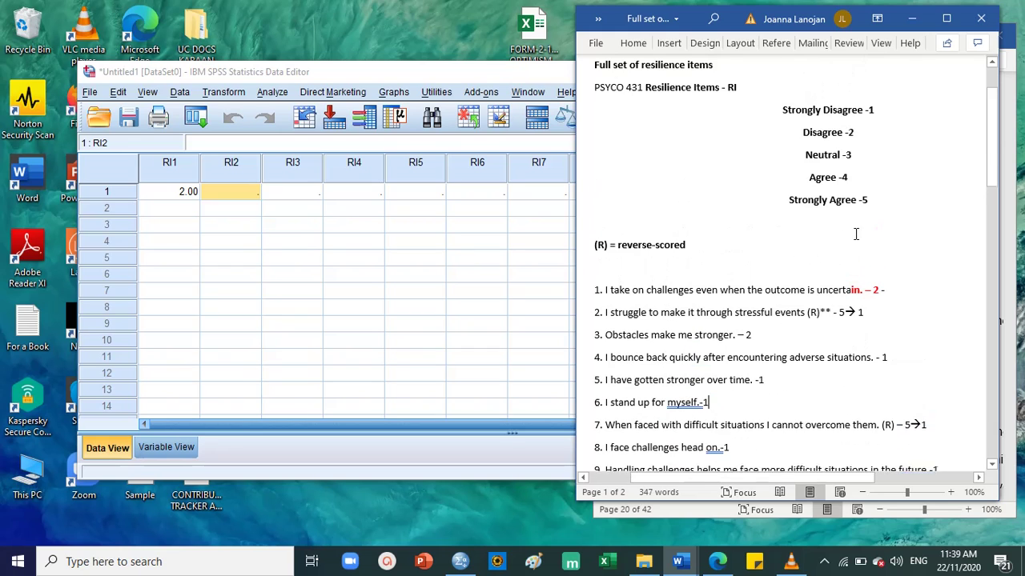
Add the conversions "5→ 1" and "4→2" after the "(R) = reverse-scored" note.
{"action": "left_click", "coordinate": [665, 264]}
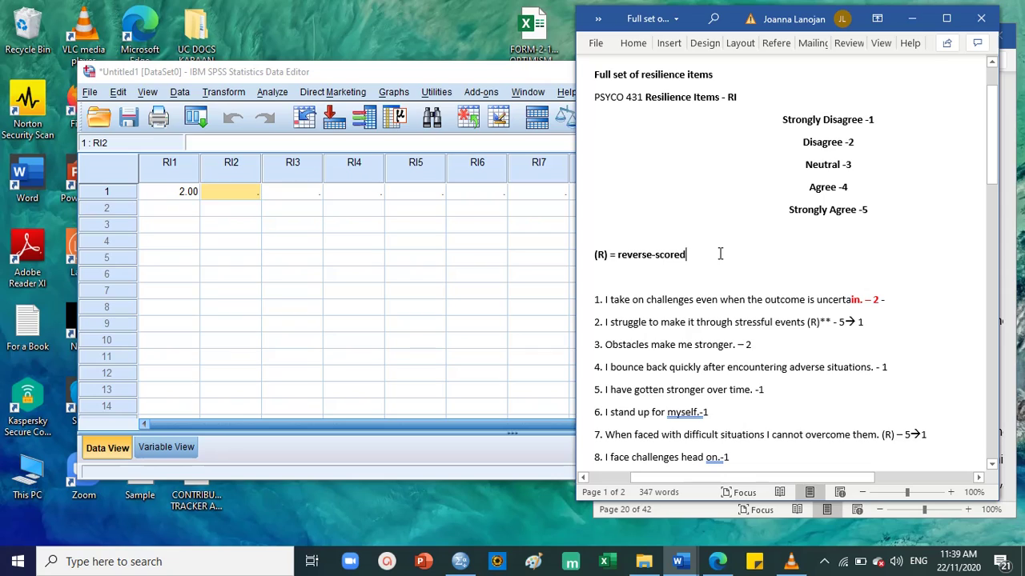
{"action": "type", "text": "5"}
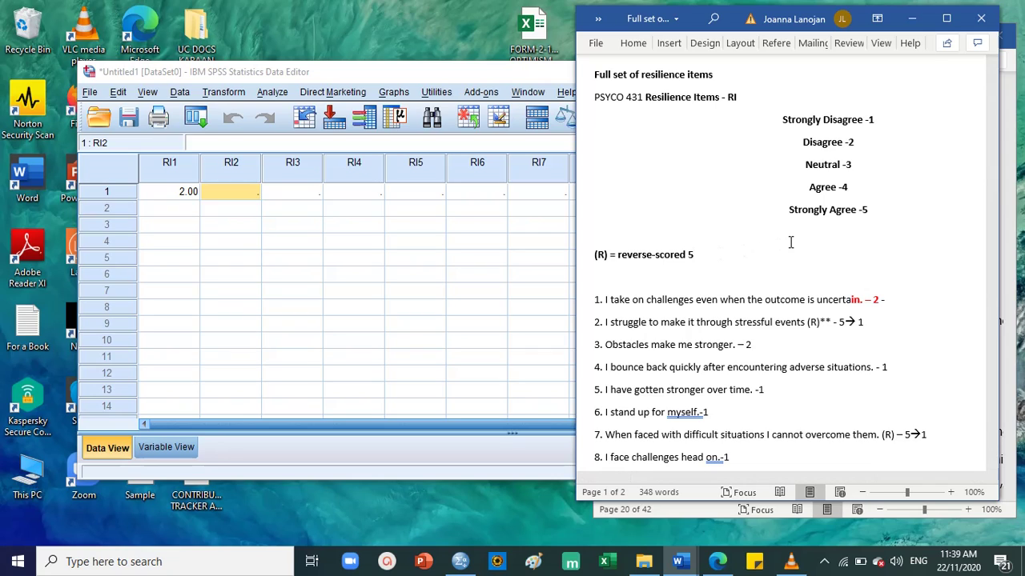
{"action": "type", "text": "->"}
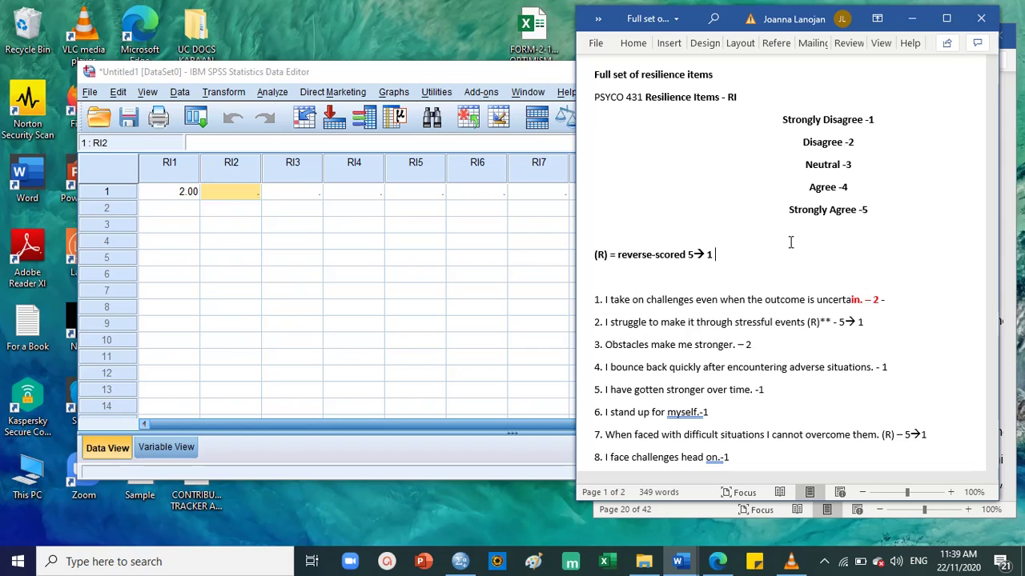
{"action": "type", "text": " 4->"}
{"action": "type", "text": "2"}
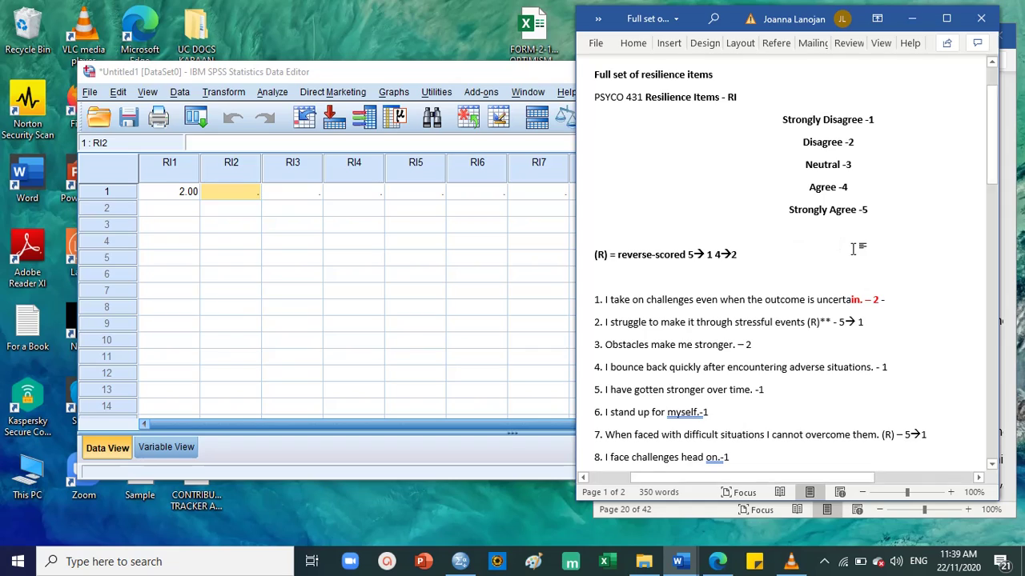
Move the 5→1 and 4→2 conversions onto separate lines below the reverse-scored note.
{"action": "left_click", "coordinate": [687, 254]}
{"action": "key", "text": "Return"}
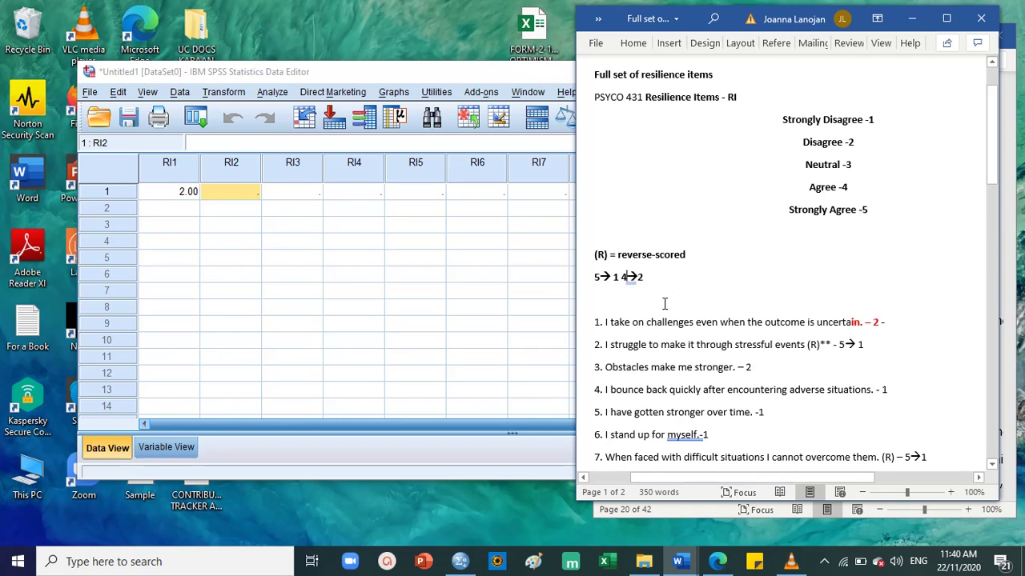
{"action": "left_click", "coordinate": [622, 277]}
{"action": "key", "text": "Return"}
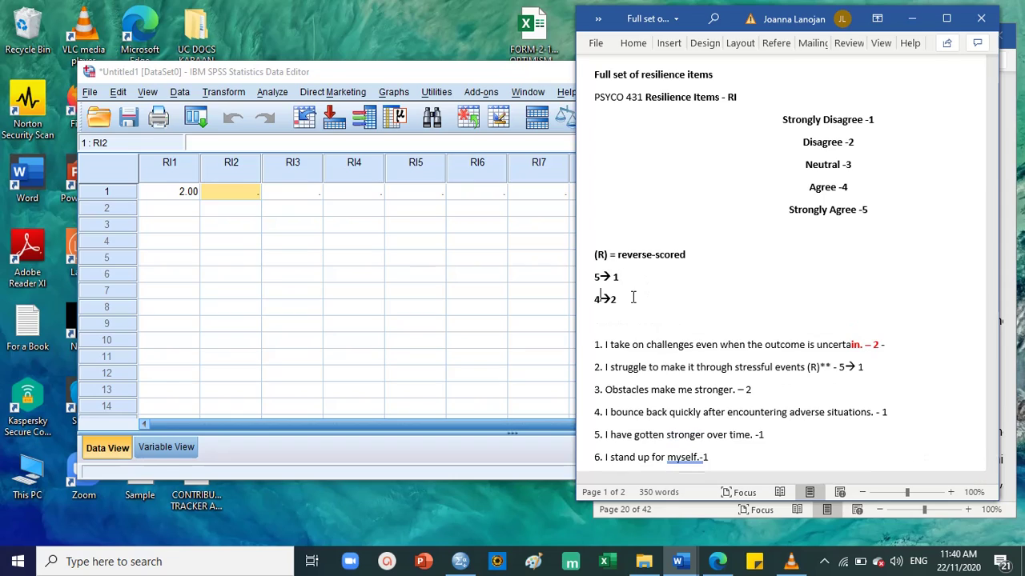
Add the line "3 → 3" below the 4→2 conversion.
{"action": "key", "text": "Return"}
{"action": "type", "text": "3"}
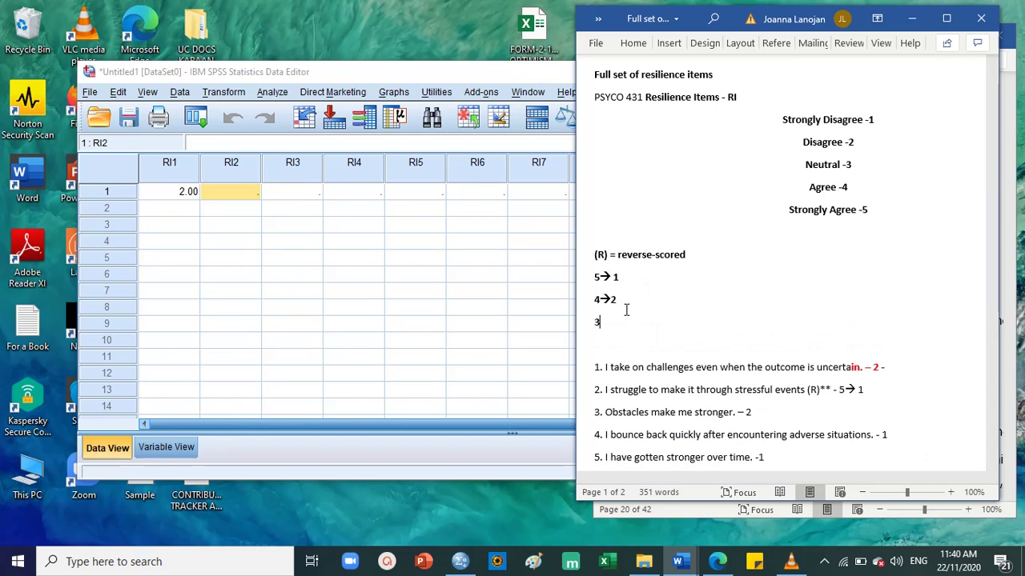
{"action": "type", "text": " -"}
{"action": "type", "text": ">"}
{"action": "type", "text": " 3"}
{"action": "key", "text": "Return"}
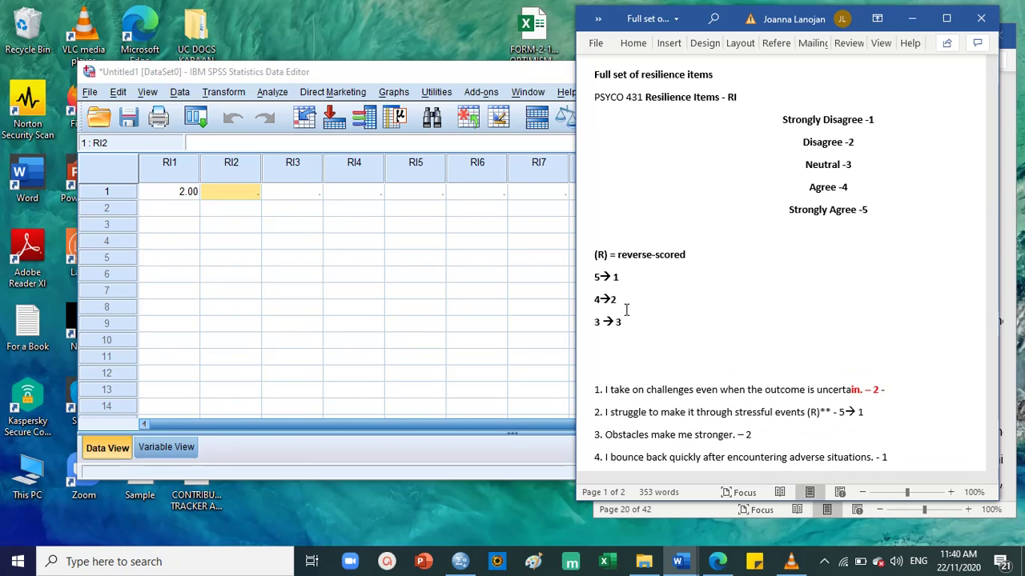
{"action": "type", "text": "4"}
{"action": "key", "text": "BackSpace"}
{"action": "key", "text": "BackSpace"}
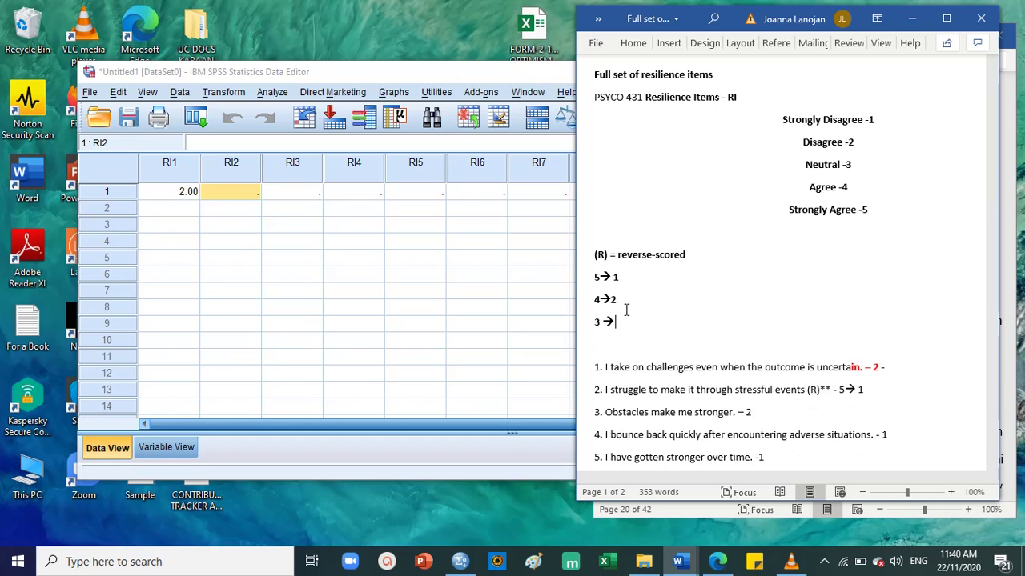
{"action": "type", "text": "3"}
Check the Disagree and Agree ratings and add the line "2 → 4" to the conversion list.
{"action": "key", "text": "Return"}
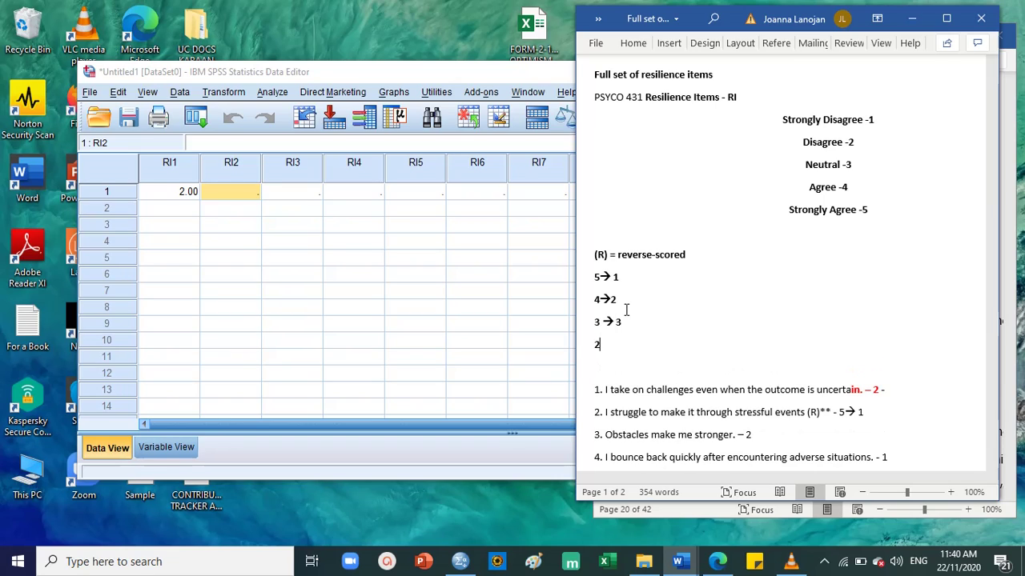
{"action": "type", "text": "2 -->"}
{"action": "left_click_drag", "start_coordinate": [870, 147], "coordinate": [873, 147]}
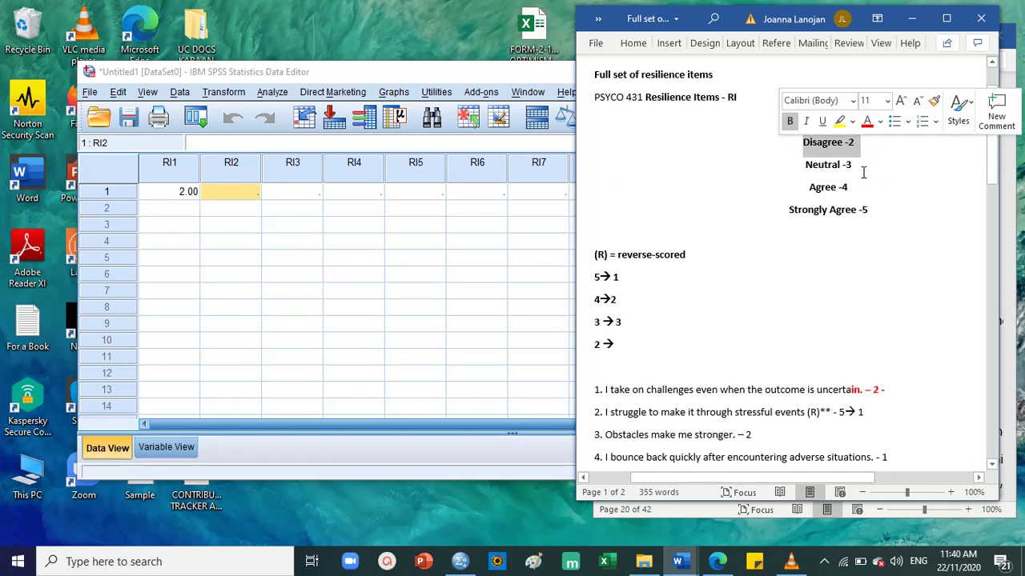
{"action": "left_click_drag", "start_coordinate": [810, 187], "coordinate": [897, 189]}
{"action": "left_click", "coordinate": [631, 344]}
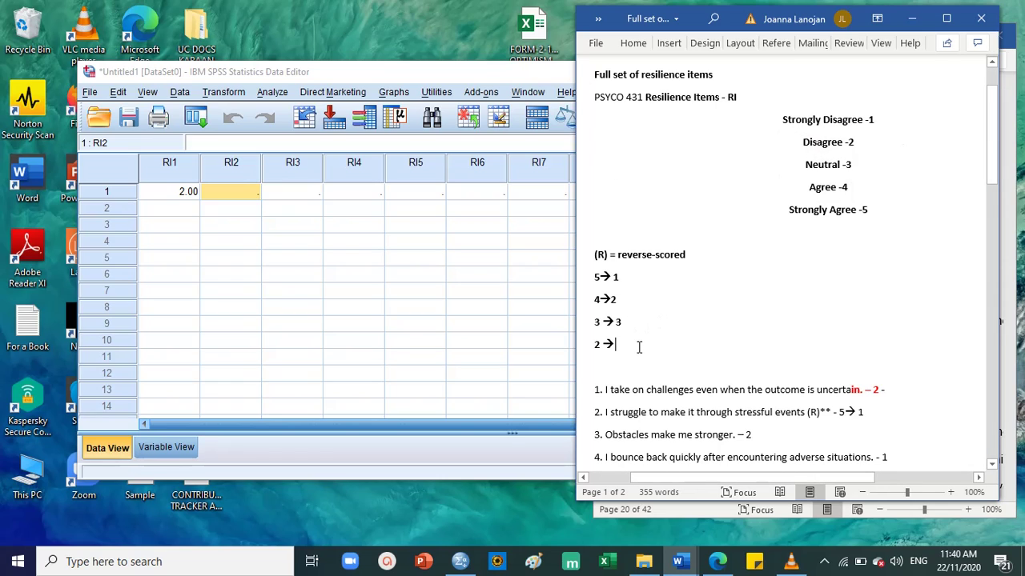
{"action": "type", "text": "4"}
Check the Strongly Disagree and Strongly Agree ratings and add the line "1 → 5" to the conversion list.
{"action": "key", "text": "Return"}
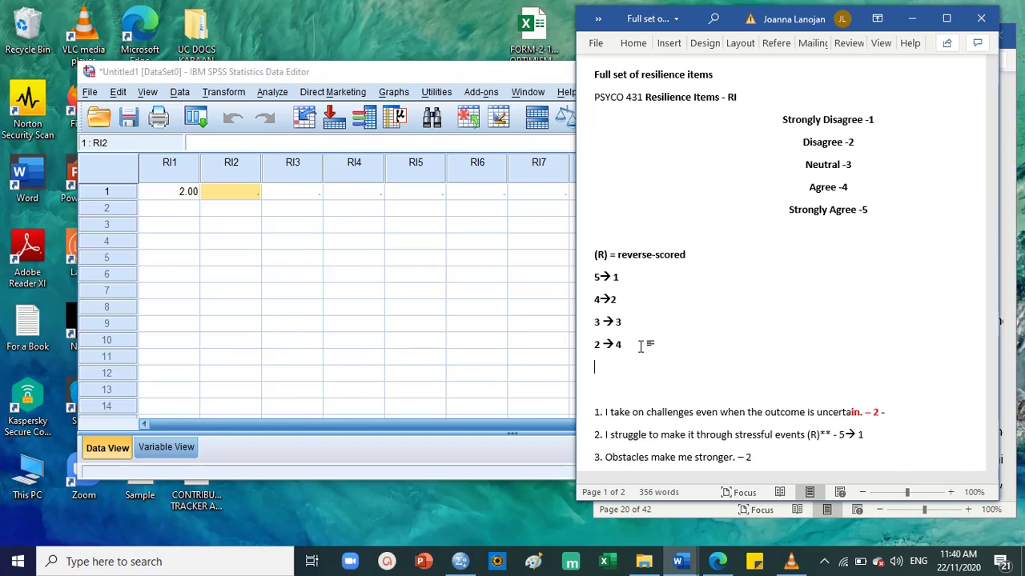
{"action": "type", "text": "1"}
{"action": "type", "text": " -->"}
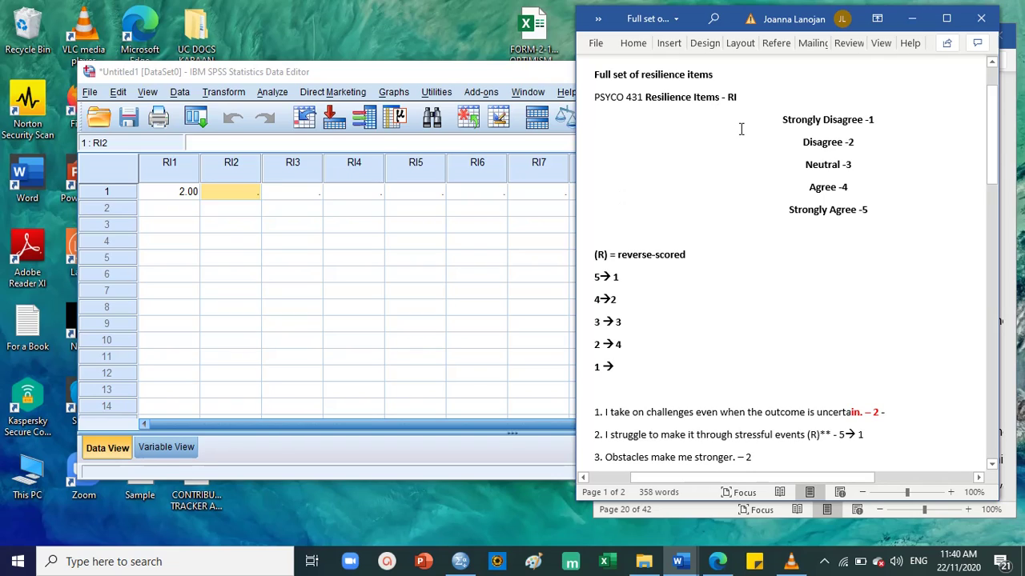
{"action": "triple_click", "coordinate": [790, 113]}
{"action": "left_click", "coordinate": [793, 210]}
{"action": "left_click", "coordinate": [878, 222]}
{"action": "triple_click", "coordinate": [832, 218]}
{"action": "left_click", "coordinate": [649, 370]}
{"action": "type", "text": "5"}
Review the 4→2, 3→3 and 2→4 lines of the reverse-scoring conversion list.
{"action": "scroll", "coordinate": [633, 288], "scroll_direction": "down", "scroll_amount": 1}
{"action": "left_click", "coordinate": [597, 264]}
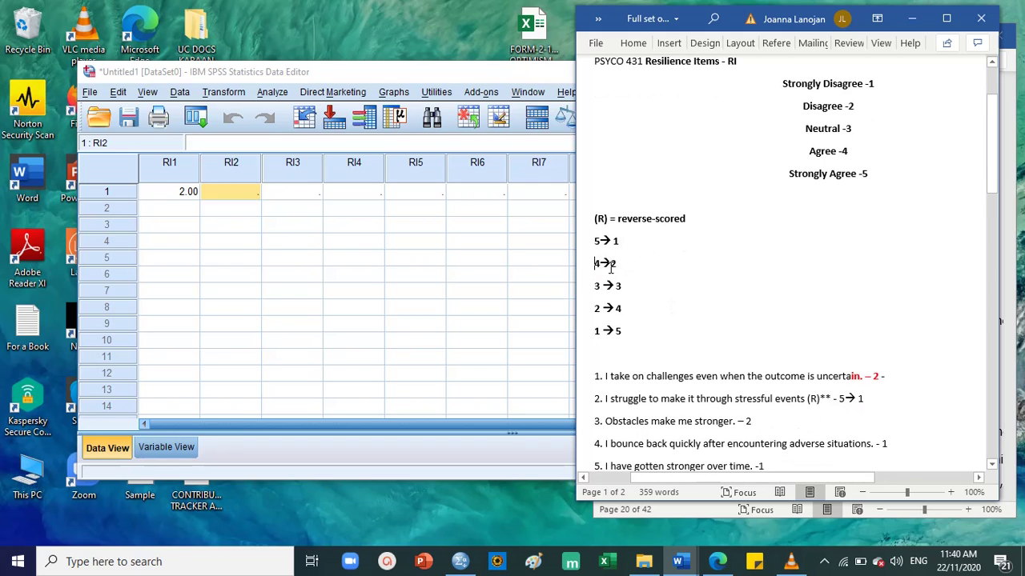
{"action": "left_click_drag", "start_coordinate": [597, 289], "coordinate": [657, 299]}
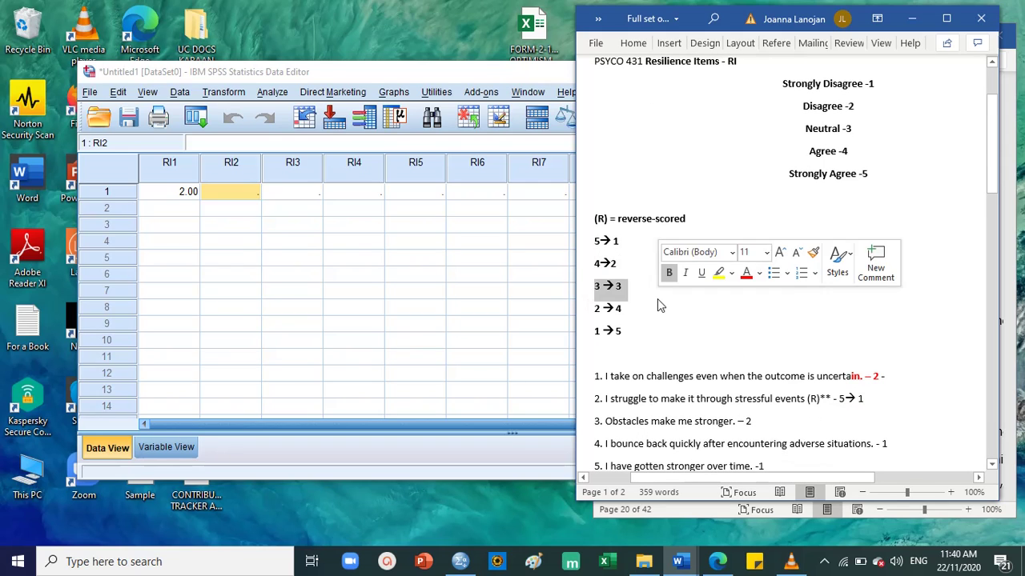
{"action": "scroll", "coordinate": [657, 299], "scroll_direction": "down", "scroll_amount": 2}
{"action": "left_click", "coordinate": [596, 236]}
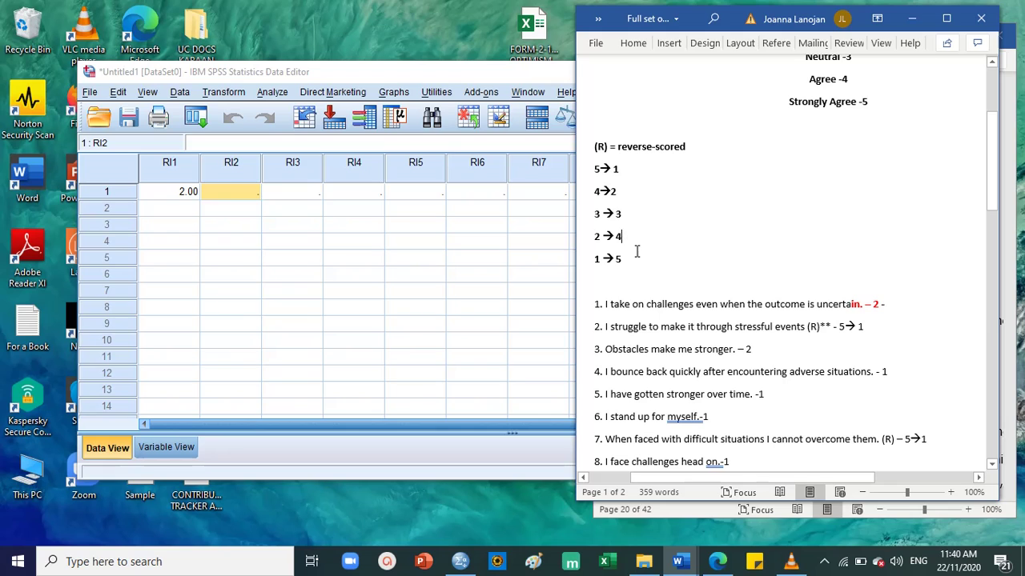
{"action": "key", "text": "alt+Tab"}
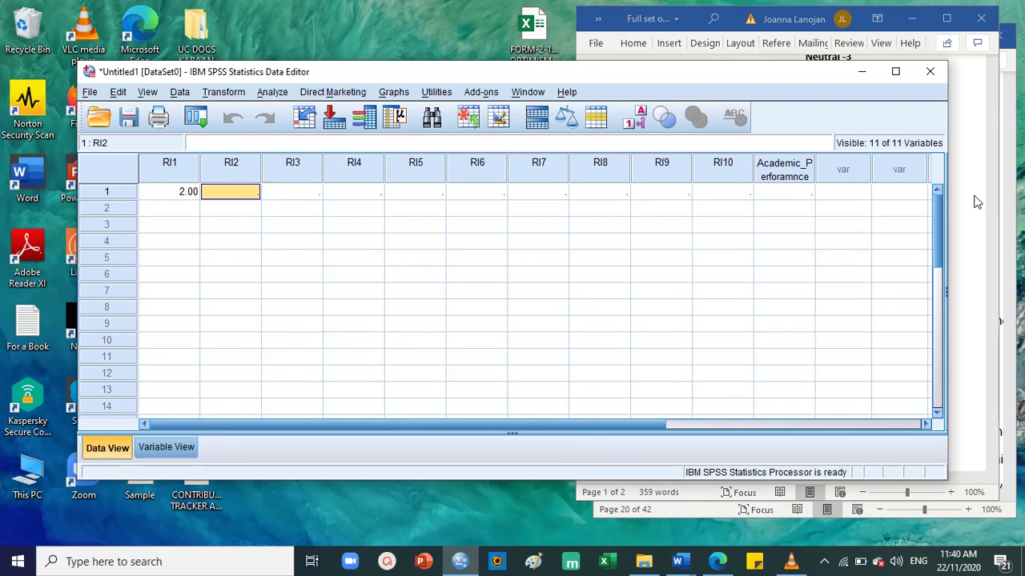
{"action": "key", "text": "alt+Tab"}
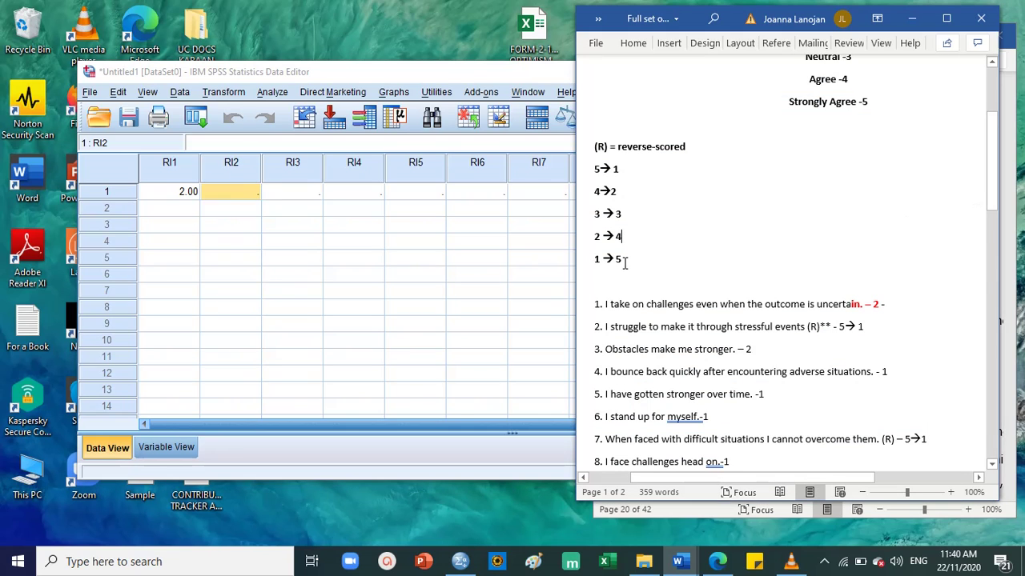
{"action": "left_click", "coordinate": [241, 193]}
Return to the Word document and delete the blank line between items 10 and 11.
{"action": "left_click", "coordinate": [982, 231]}
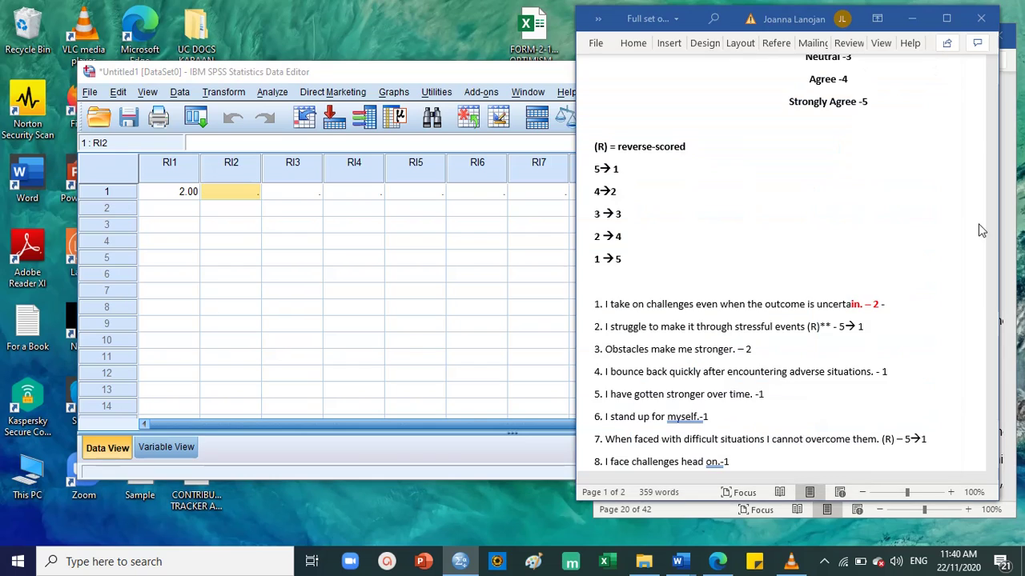
{"action": "scroll", "coordinate": [896, 288], "scroll_direction": "down", "scroll_amount": 4}
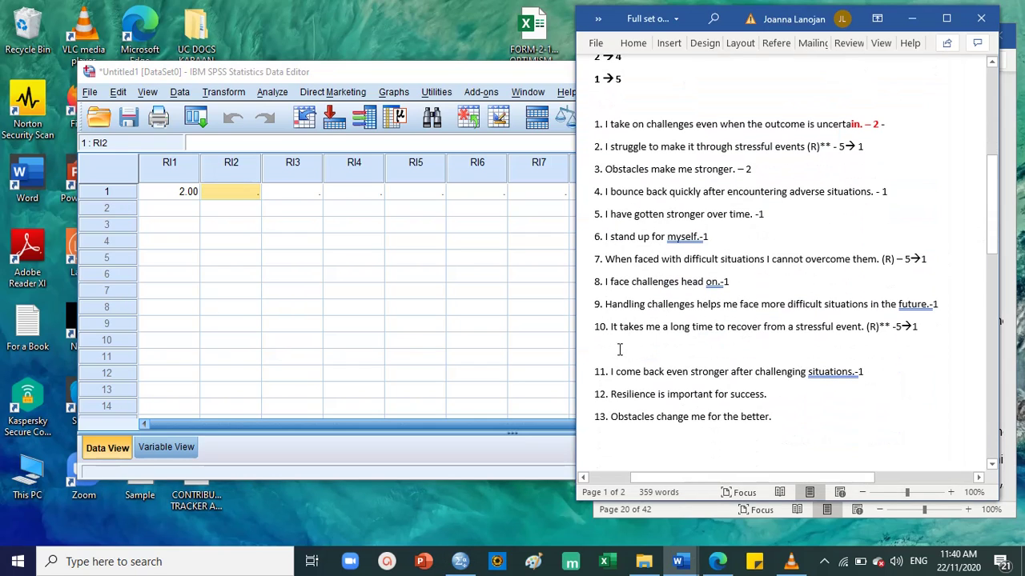
{"action": "left_click", "coordinate": [644, 349]}
{"action": "key", "text": "BackSpace"}
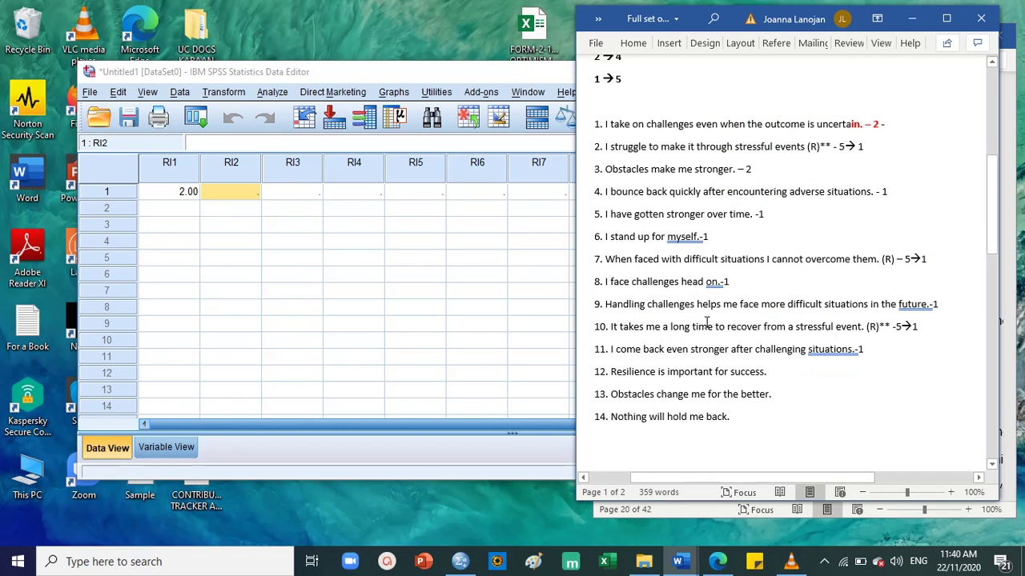
Apply the red font colour to the "(R) = reverse-scored" note above the conversion list.
{"action": "scroll", "coordinate": [706, 323], "scroll_direction": "up", "scroll_amount": 2}
{"action": "scroll", "coordinate": [713, 328], "scroll_direction": "down", "scroll_amount": 2}
{"action": "scroll", "coordinate": [789, 323], "scroll_direction": "up", "scroll_amount": 7}
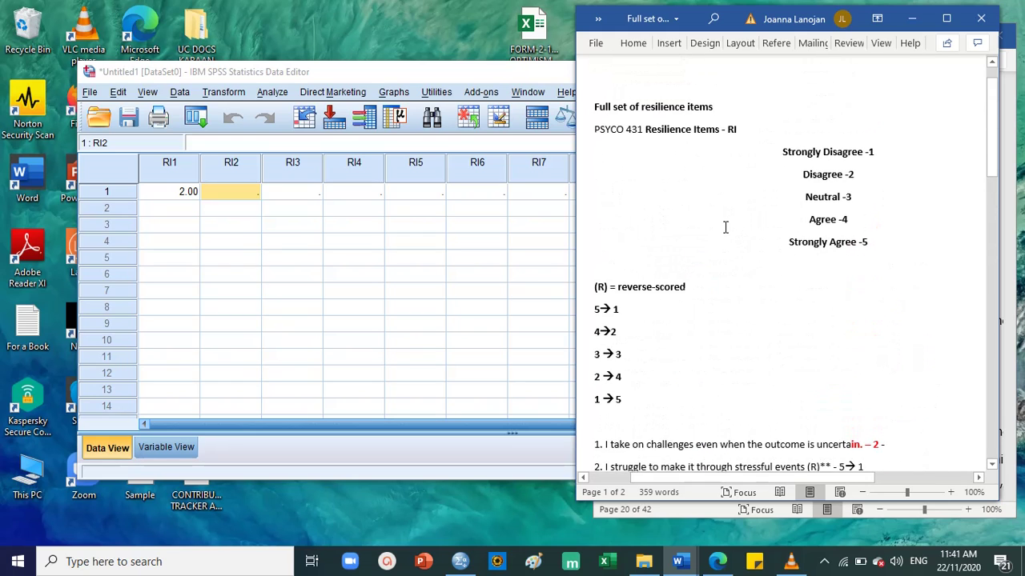
{"action": "left_click_drag", "start_coordinate": [713, 290], "coordinate": [593, 291]}
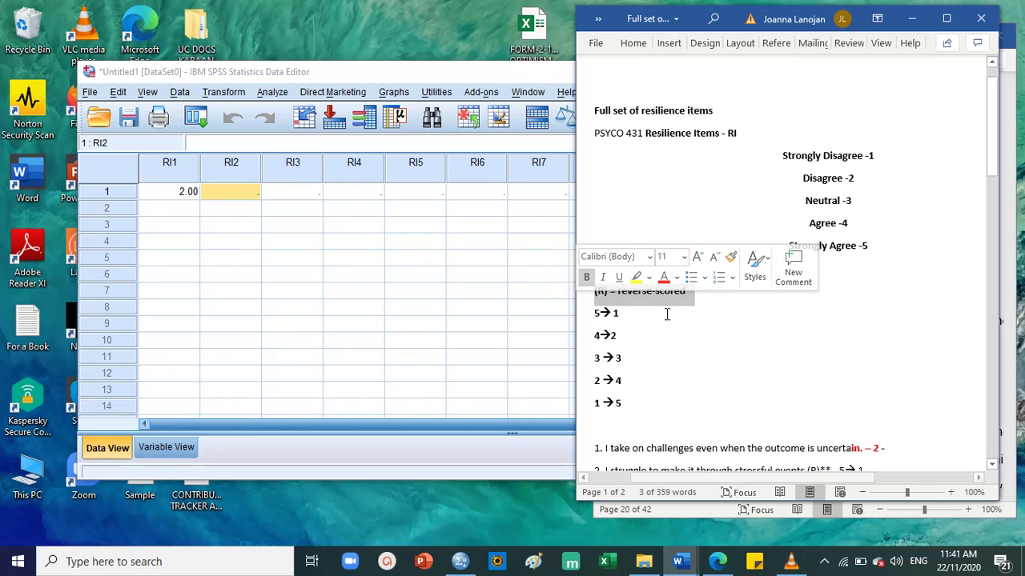
{"action": "left_click", "coordinate": [663, 277]}
{"action": "left_click", "coordinate": [680, 314]}
{"action": "scroll", "coordinate": [705, 302], "scroll_direction": "down", "scroll_amount": 9}
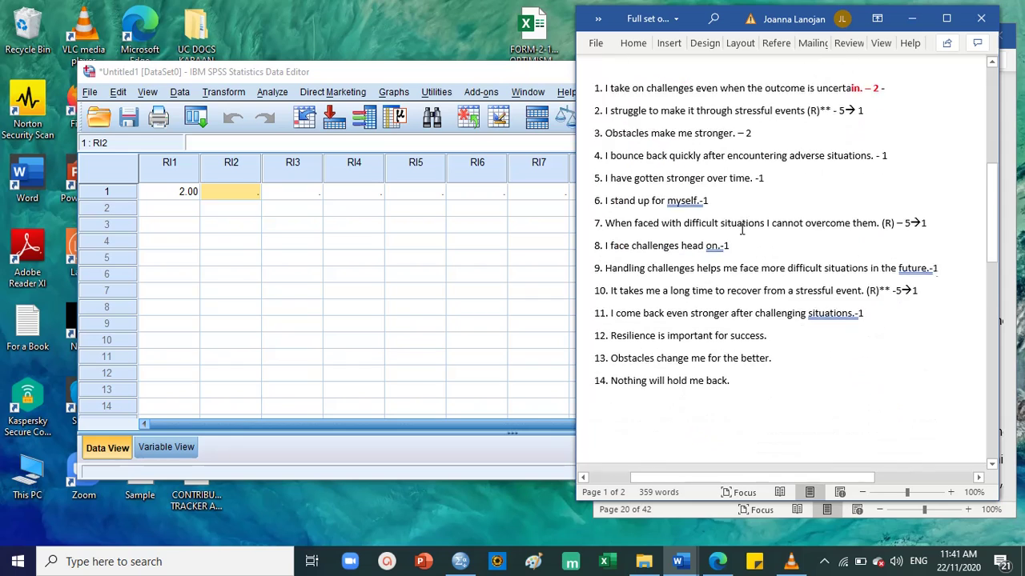
Examine resilience items 15 to 23 to identify which ones carry the (R) reverse-scored mark.
{"action": "scroll", "coordinate": [742, 229], "scroll_direction": "down", "scroll_amount": 10}
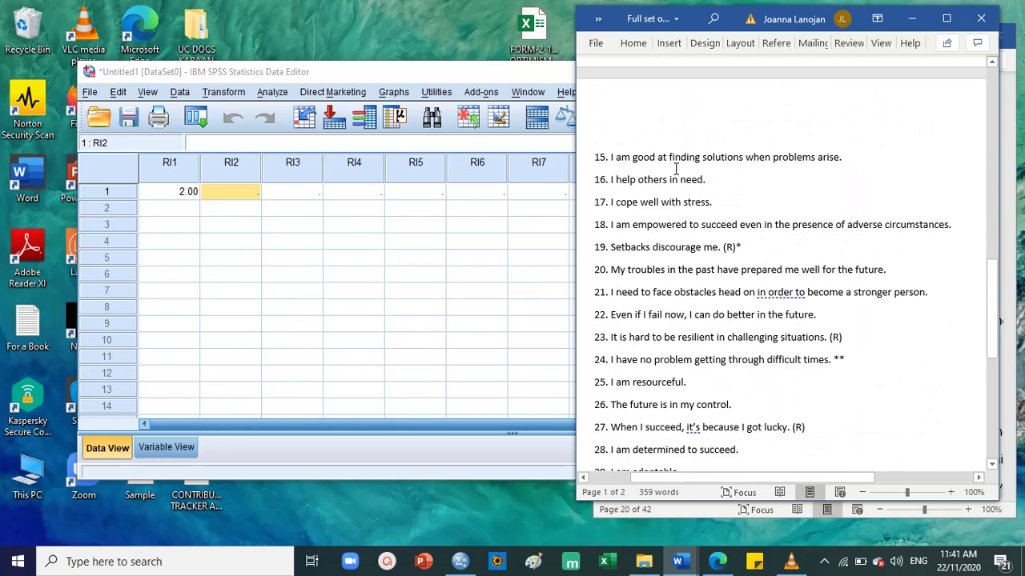
{"action": "left_click_drag", "start_coordinate": [631, 180], "coordinate": [705, 179]}
{"action": "left_click_drag", "start_coordinate": [617, 201], "coordinate": [711, 203]}
{"action": "scroll", "coordinate": [681, 192], "scroll_direction": "down", "scroll_amount": 1}
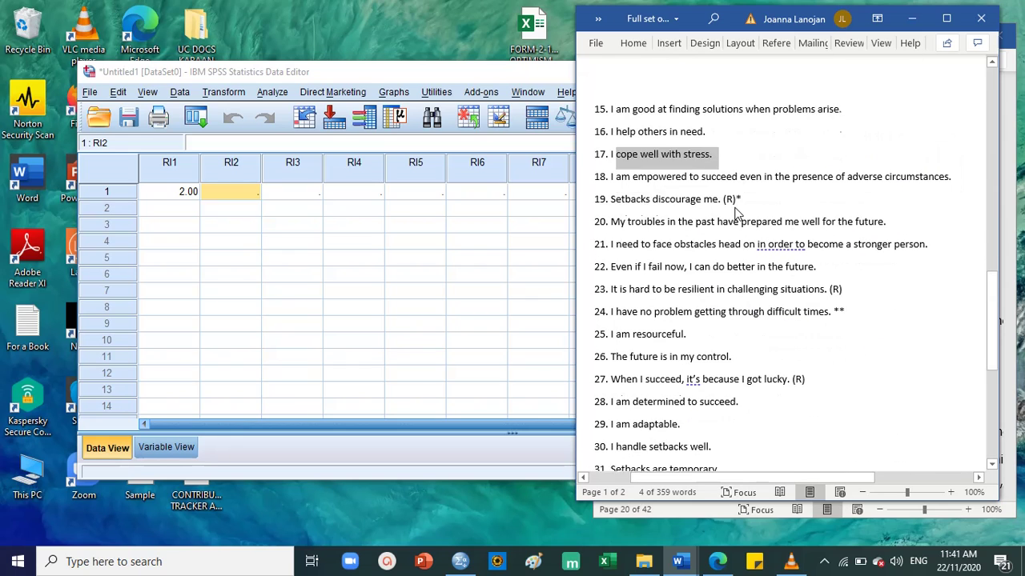
{"action": "left_click_drag", "start_coordinate": [633, 183], "coordinate": [741, 178]}
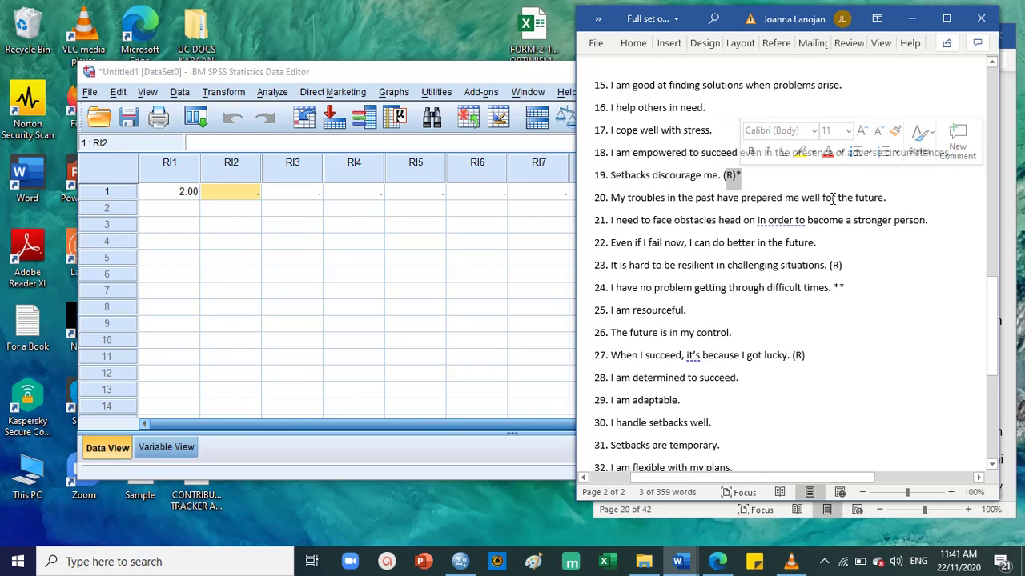
{"action": "scroll", "coordinate": [833, 198], "scroll_direction": "down", "scroll_amount": 1}
{"action": "left_click_drag", "start_coordinate": [612, 231], "coordinate": [825, 235]}
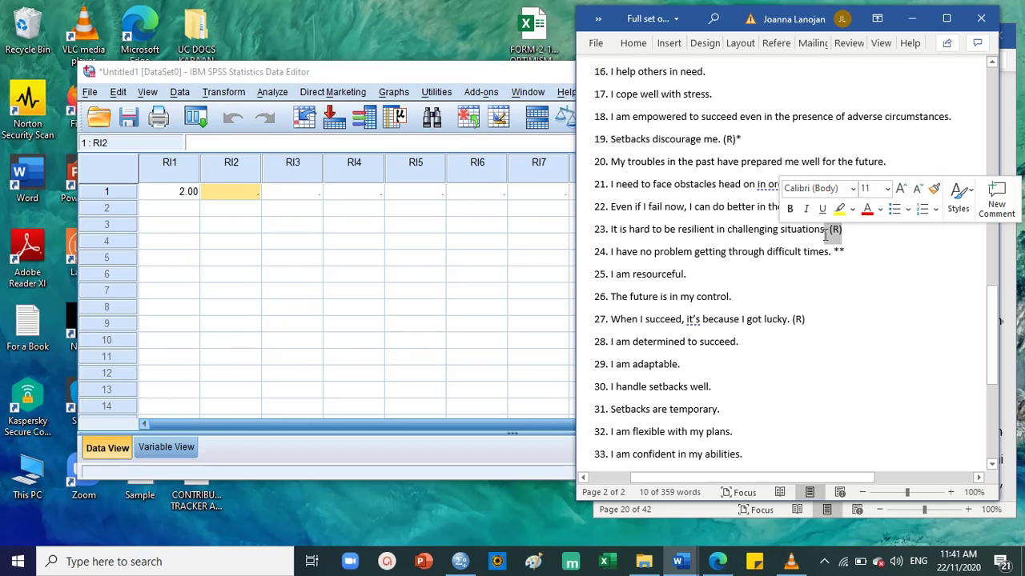
Examine resilience items 24 to 36 for the (R) mark, comparing items 27, 34 and 35.
{"action": "scroll", "coordinate": [825, 235], "scroll_direction": "down", "scroll_amount": 2}
{"action": "left_click_drag", "start_coordinate": [606, 250], "coordinate": [806, 248]}
{"action": "scroll", "coordinate": [820, 262], "scroll_direction": "down", "scroll_amount": 4}
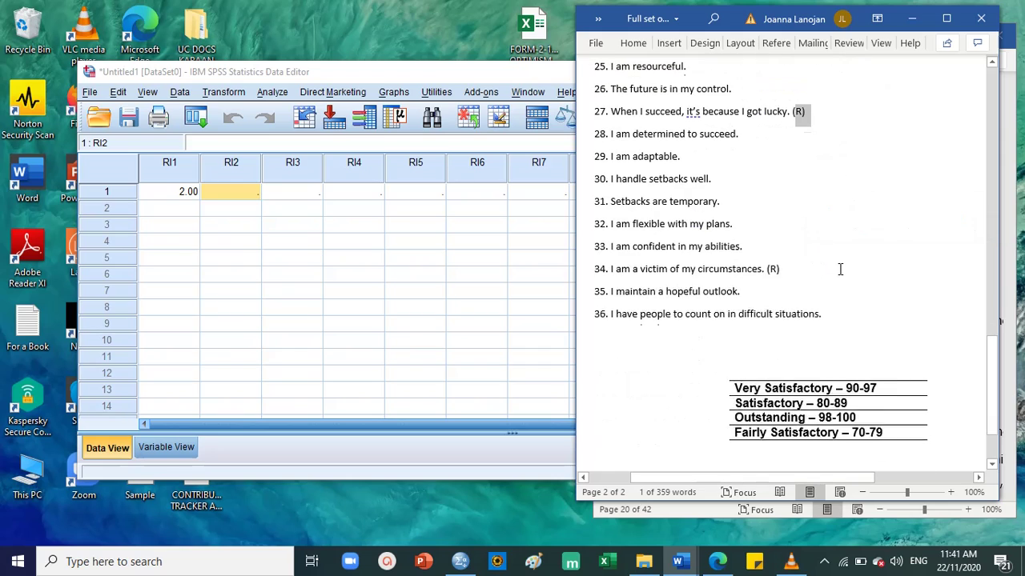
{"action": "left_click_drag", "start_coordinate": [618, 267], "coordinate": [780, 261]}
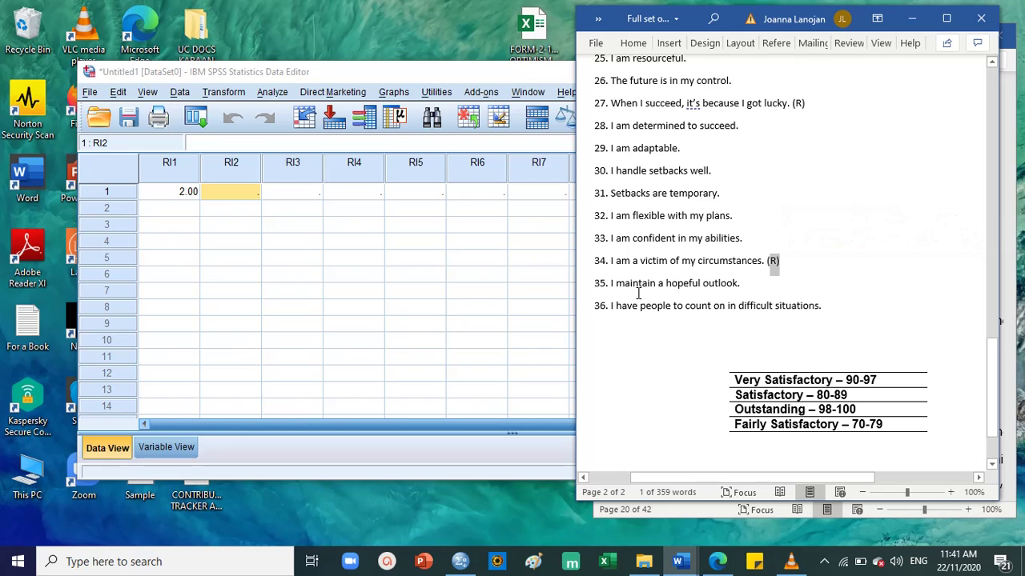
{"action": "left_click_drag", "start_coordinate": [618, 290], "coordinate": [718, 295]}
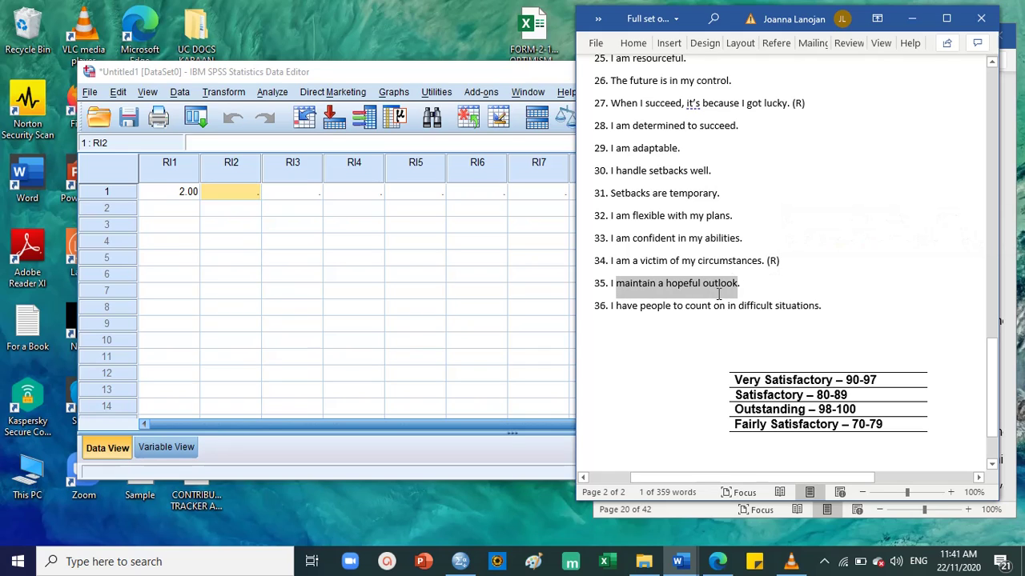
{"action": "left_click", "coordinate": [690, 288]}
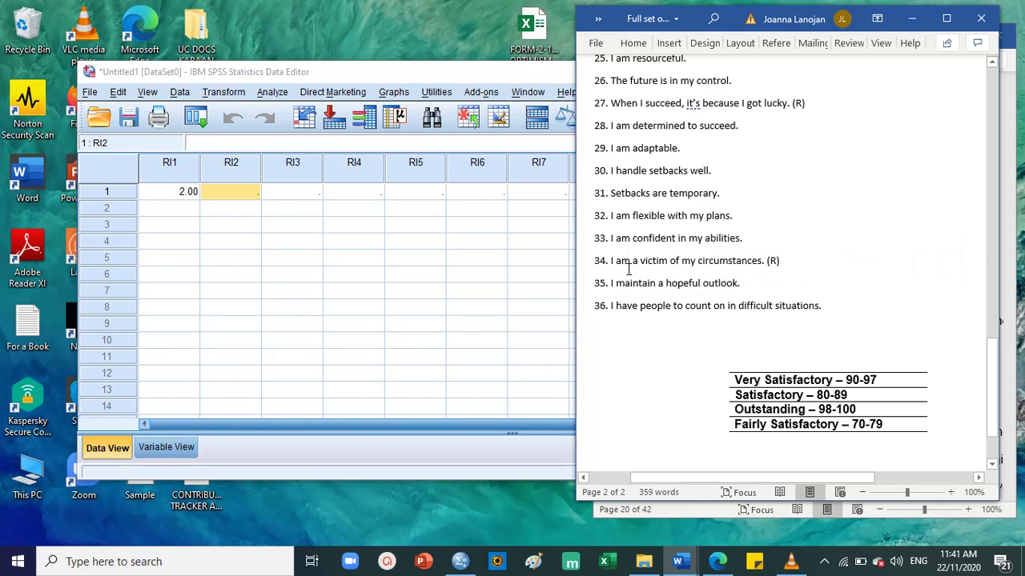
{"action": "left_click_drag", "start_coordinate": [628, 269], "coordinate": [762, 263]}
Check the reverse-scored answer of item 2 and enter 1 for RI2 in row 1 of the SPSS data sheet.
{"action": "scroll", "coordinate": [772, 253], "scroll_direction": "up", "scroll_amount": 10}
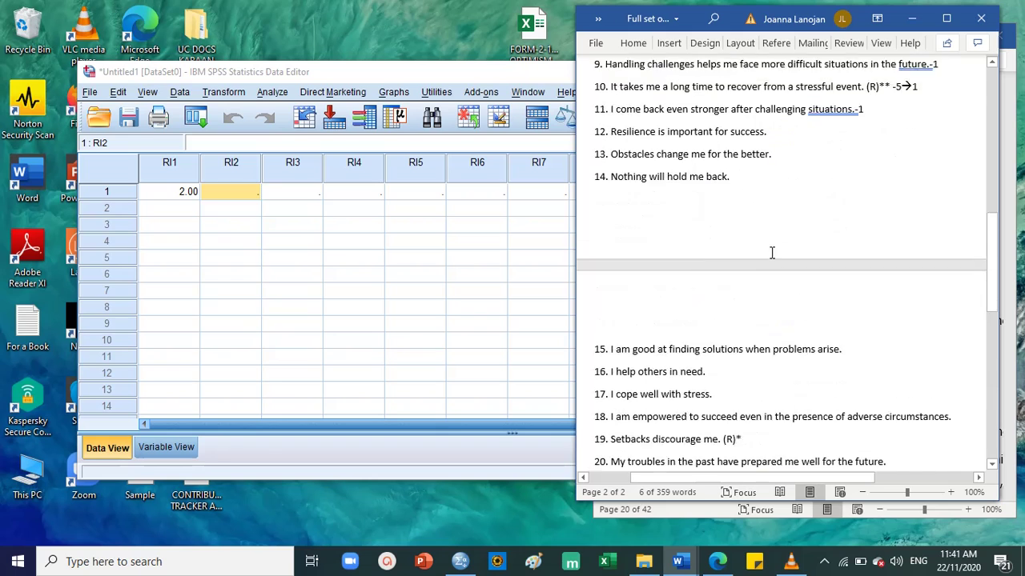
{"action": "scroll", "coordinate": [772, 252], "scroll_direction": "up", "scroll_amount": 10}
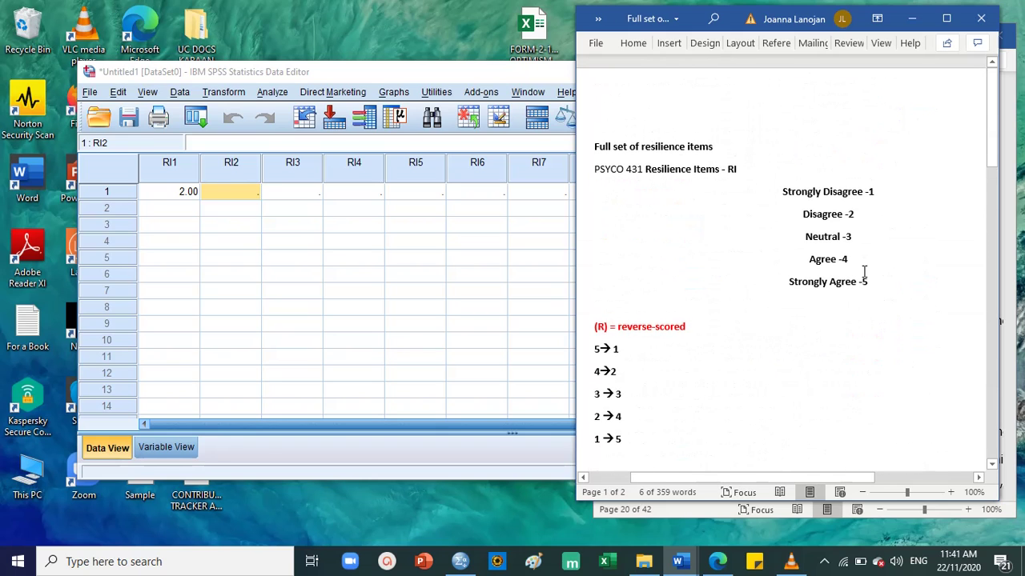
{"action": "scroll", "coordinate": [863, 273], "scroll_direction": "down", "scroll_amount": 8}
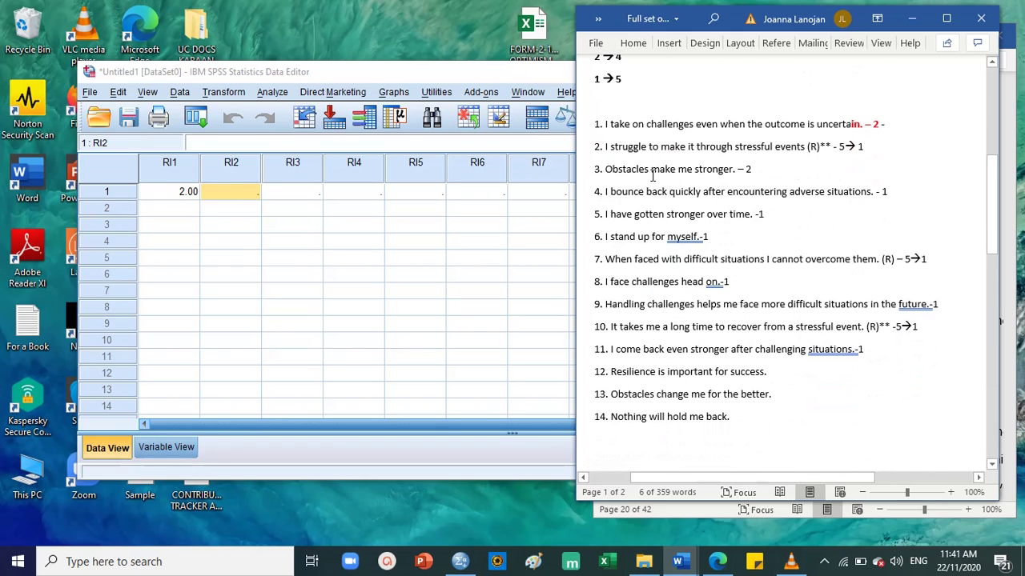
{"action": "left_click", "coordinate": [850, 148]}
{"action": "left_click", "coordinate": [207, 194]}
{"action": "type", "text": "1"}
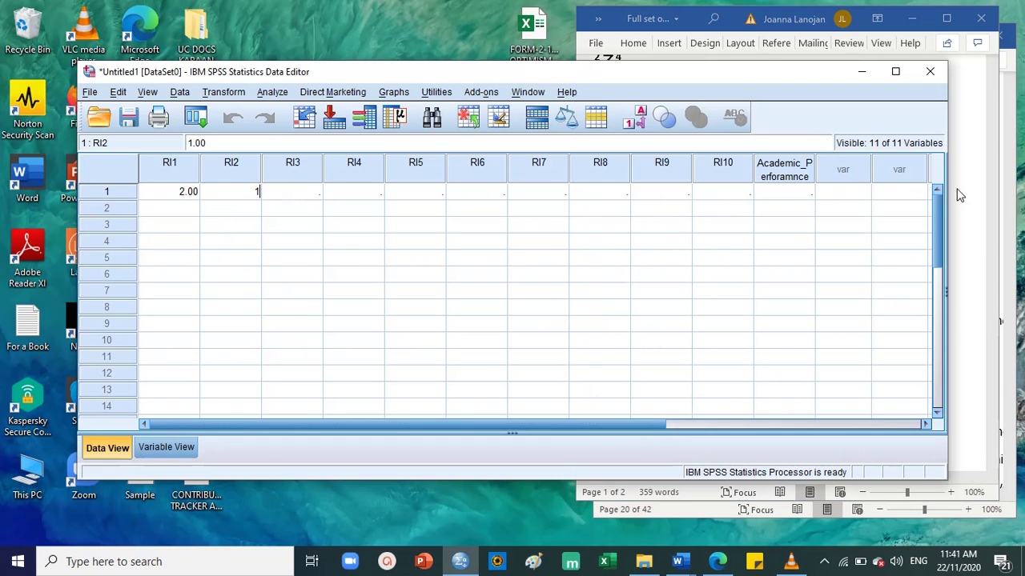
{"action": "key", "text": "Tab"}
Check the answers to items 3 to 6 in Word and enter 2, 1, 1 and 1 for RI3 to RI6 in row 1 of the SPSS sheet.
{"action": "left_click", "coordinate": [987, 179]}
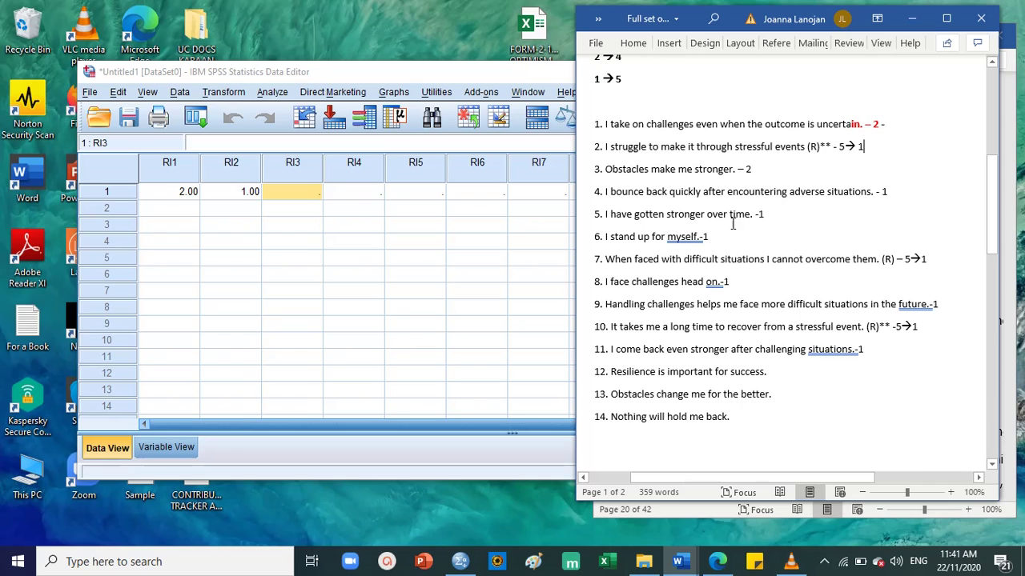
{"action": "left_click", "coordinate": [306, 197]}
{"action": "type", "text": "2"}
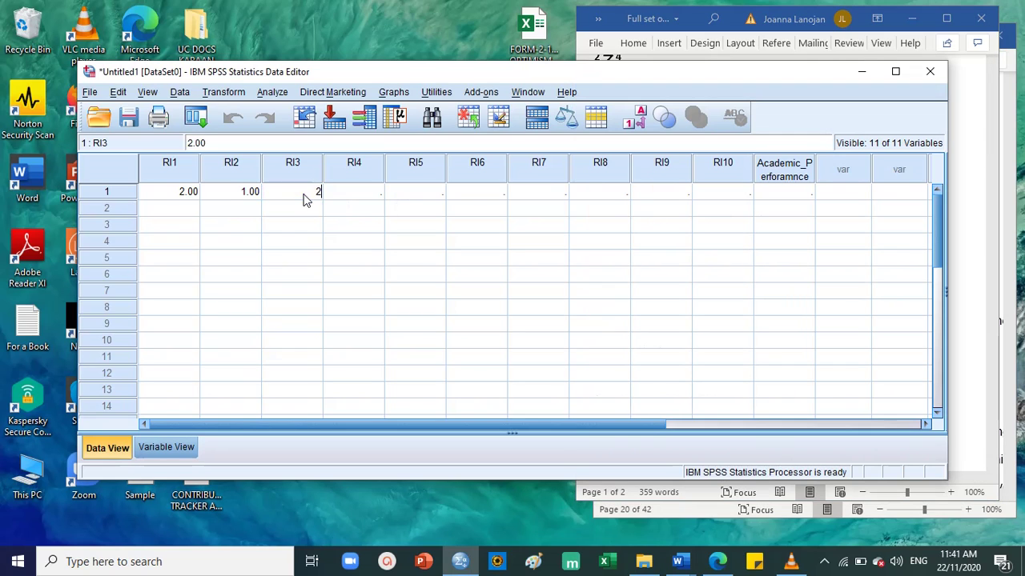
{"action": "key", "text": "Tab"}
{"action": "type", "text": "1"}
{"action": "key", "text": "Tab"}
{"action": "type", "text": "1"}
{"action": "key", "text": "Tab"}
{"action": "type", "text": "1"}
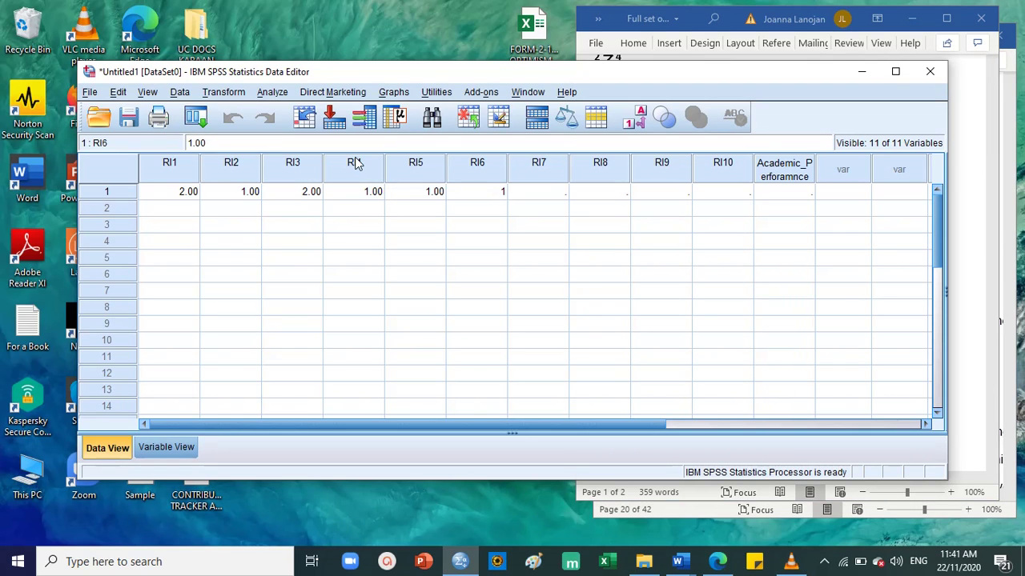
{"action": "key", "text": "Tab"}
Check the converted score of item 7 in Word and enter 1 for each of RI7 to RI10 in SPSS row 1.
{"action": "left_click", "coordinate": [977, 190]}
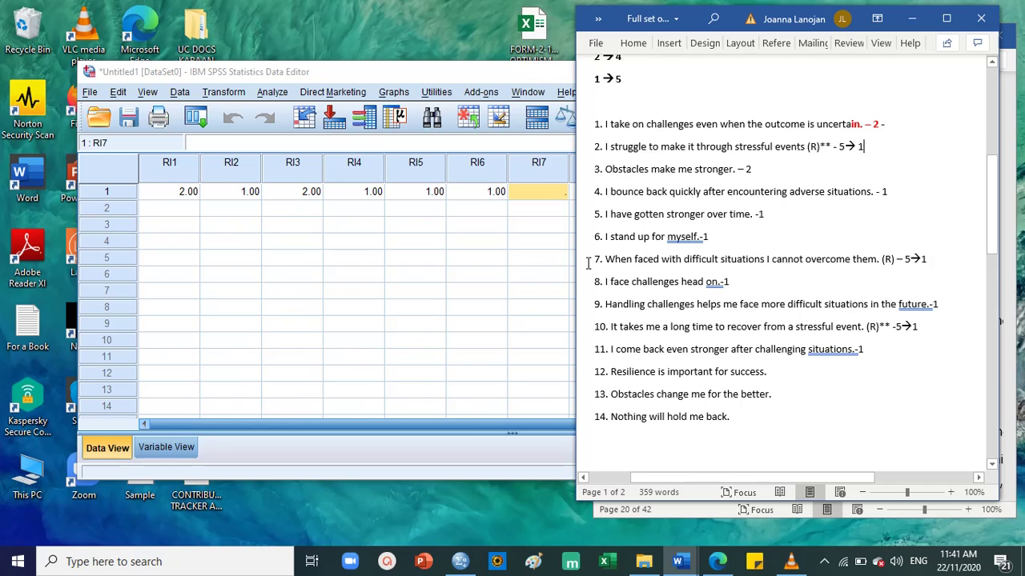
{"action": "left_click_drag", "start_coordinate": [602, 265], "coordinate": [930, 260]}
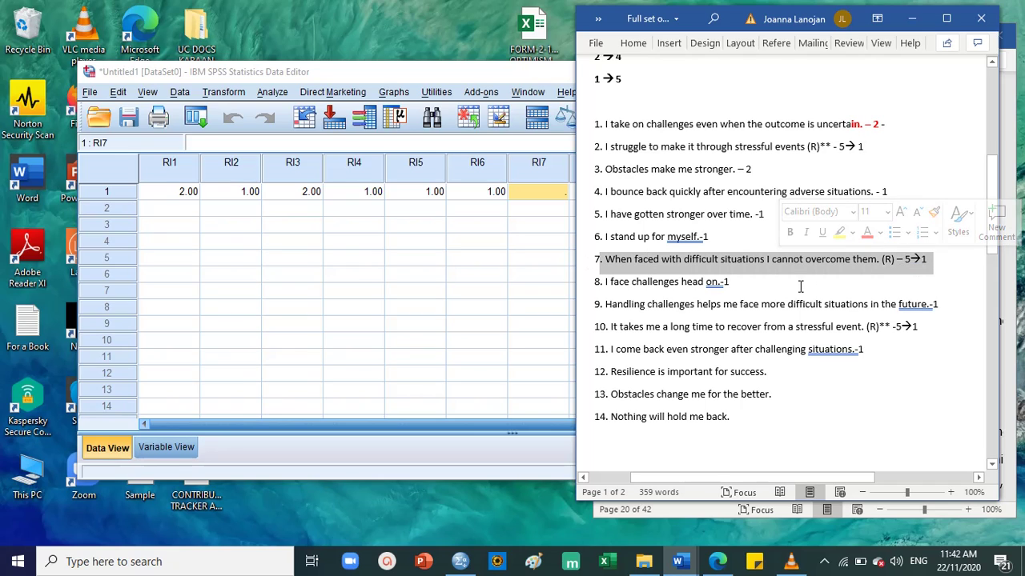
{"action": "left_click", "coordinate": [884, 290]}
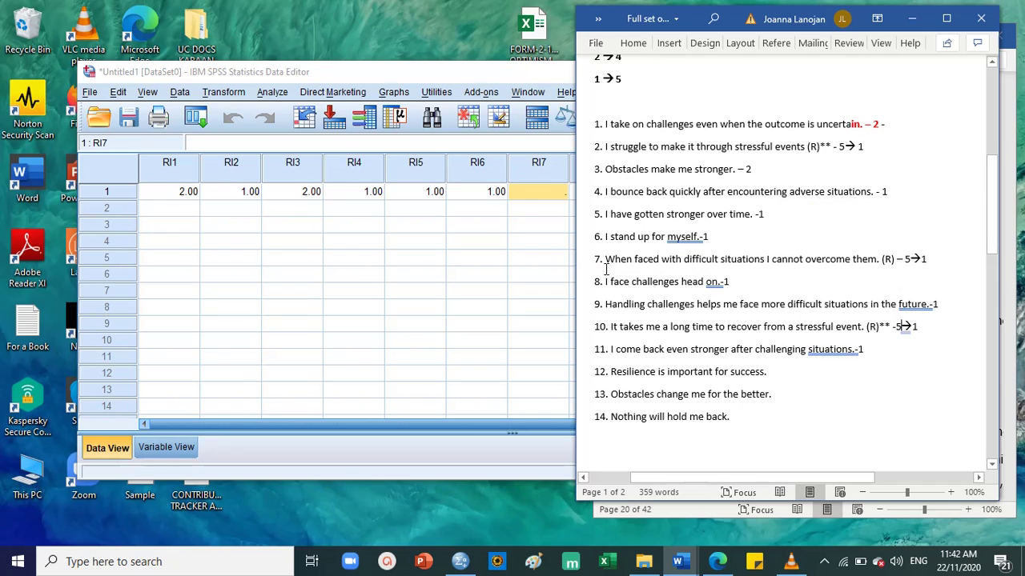
{"action": "left_click", "coordinate": [526, 195]}
{"action": "type", "text": "1"}
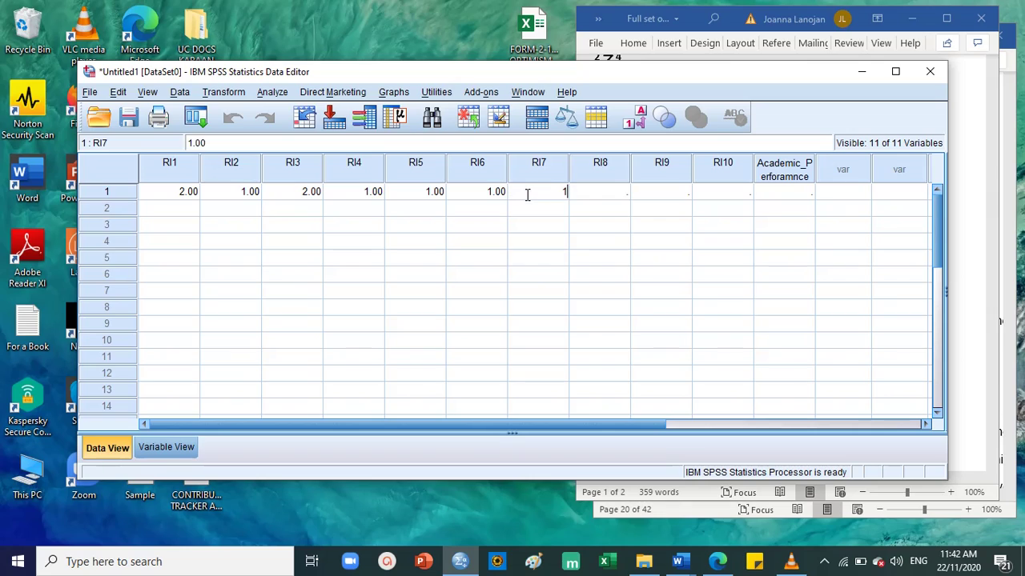
{"action": "key", "text": "Tab"}
{"action": "type", "text": "1"}
{"action": "key", "text": "Tab"}
{"action": "type", "text": "1"}
{"action": "key", "text": "Tab"}
{"action": "type", "text": "1"}
{"action": "key", "text": "Tab"}
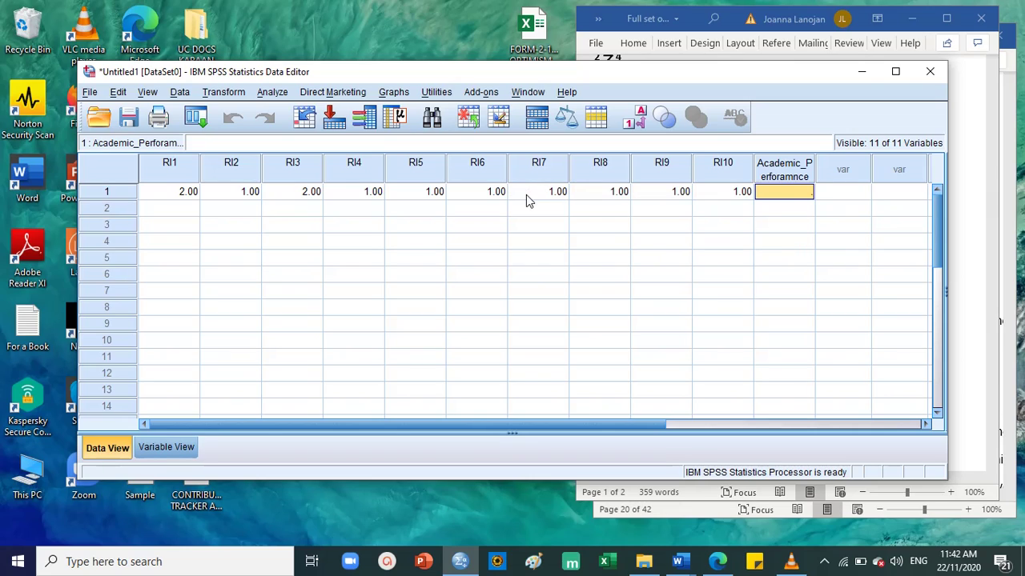
Consult the rating scale in Word and enter 5, 5, 3 and 5 for RI1 to RI4 in row 2 of the SPSS sheet.
{"action": "left_click", "coordinate": [164, 212]}
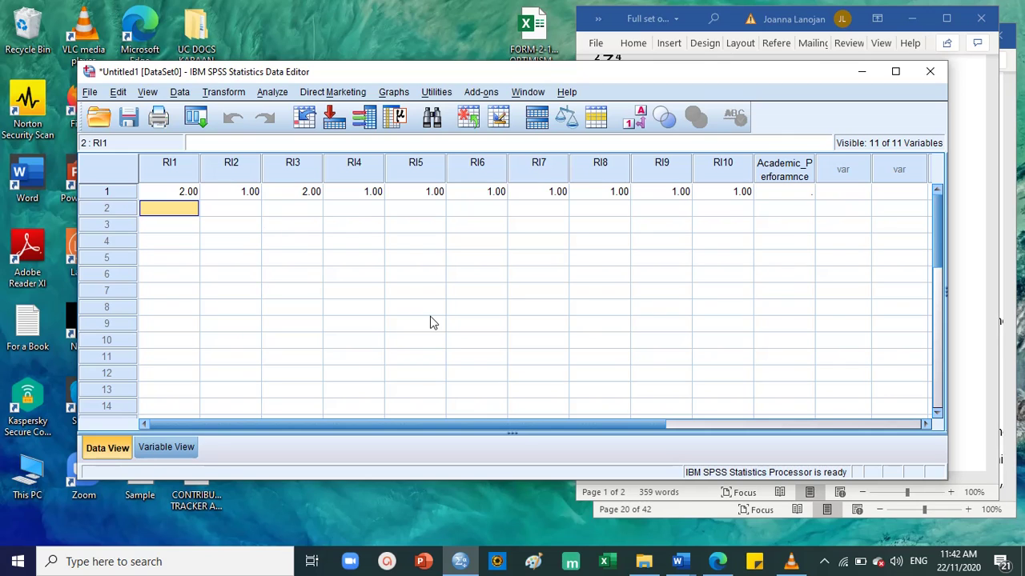
{"action": "left_click", "coordinate": [984, 205]}
{"action": "scroll", "coordinate": [927, 220], "scroll_direction": "up", "scroll_amount": 3}
{"action": "scroll", "coordinate": [927, 220], "scroll_direction": "up", "scroll_amount": 2}
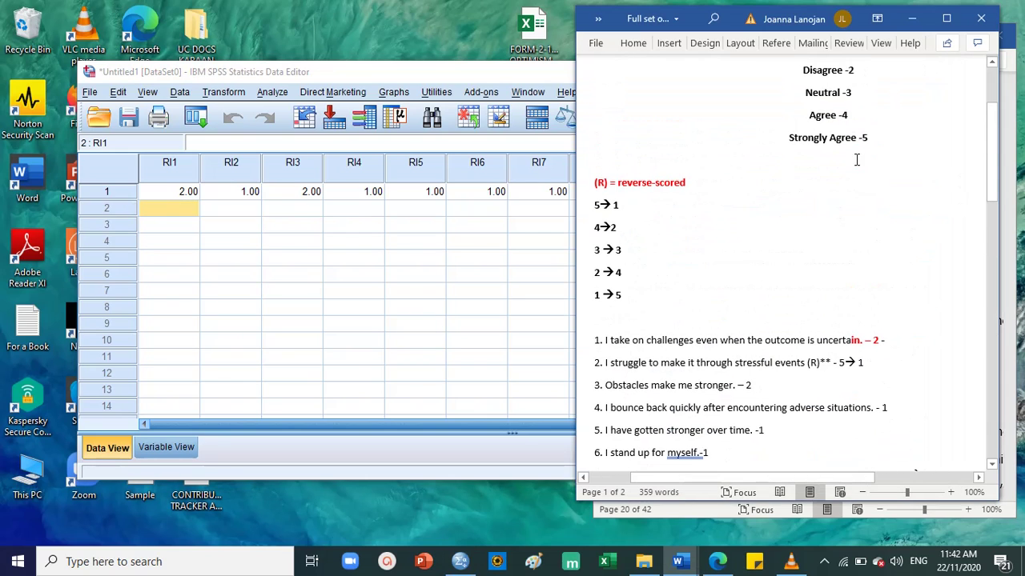
{"action": "left_click", "coordinate": [175, 209]}
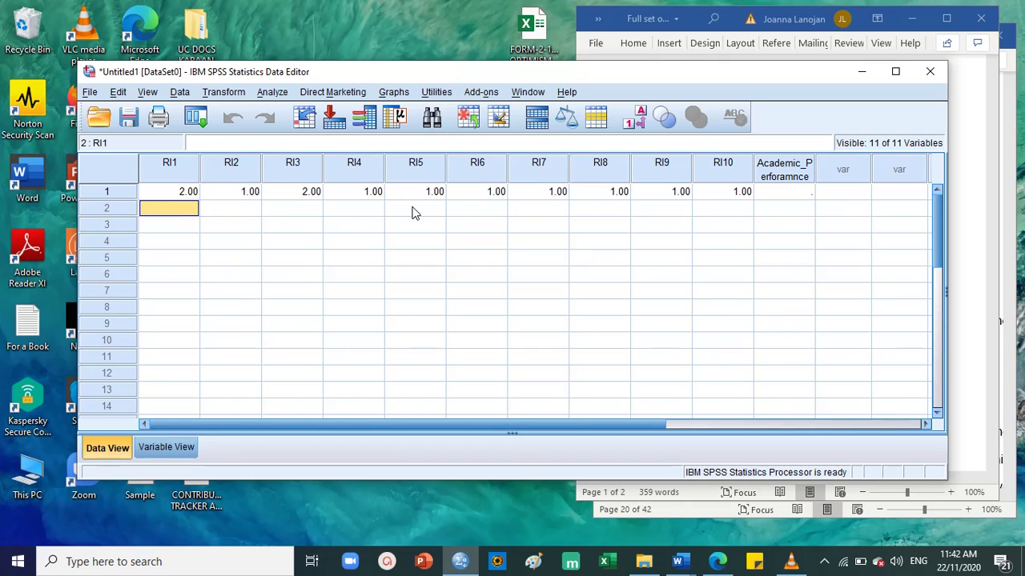
{"action": "type", "text": "5"}
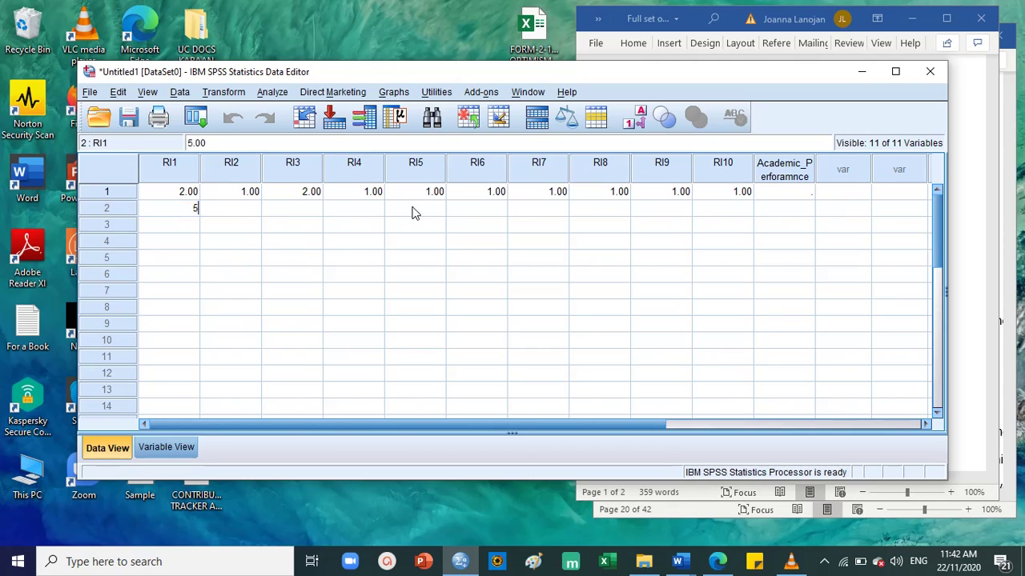
{"action": "key", "text": "Tab"}
{"action": "type", "text": "5"}
{"action": "key", "text": "Tab"}
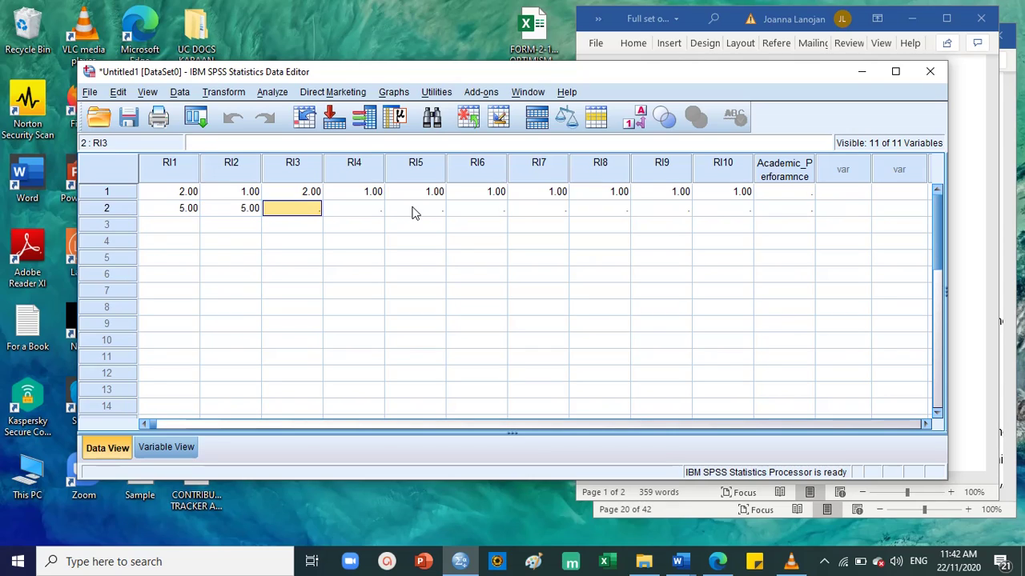
{"action": "type", "text": "3"}
{"action": "key", "text": "Tab"}
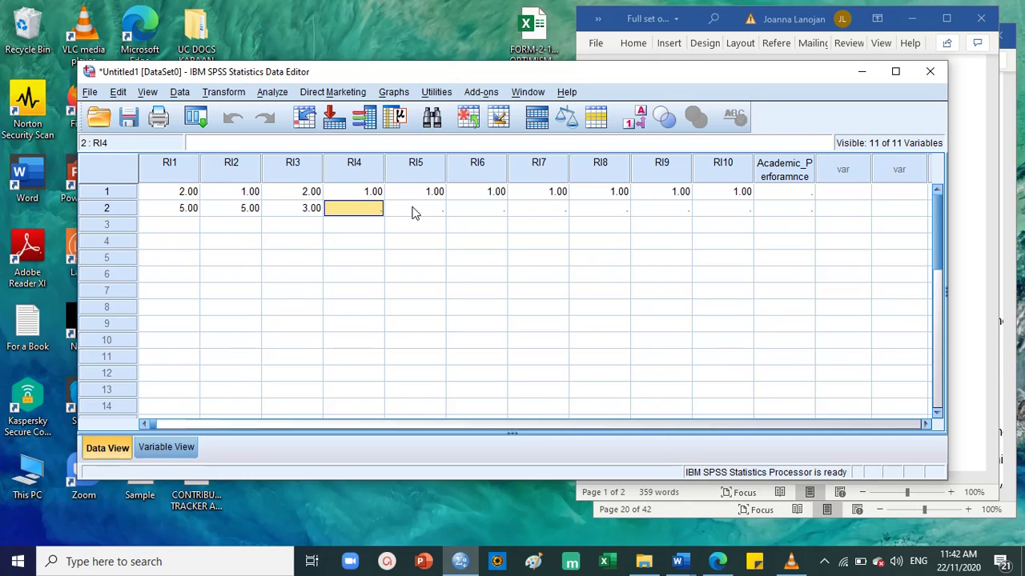
{"action": "type", "text": "5"}
{"action": "key", "text": "Tab"}
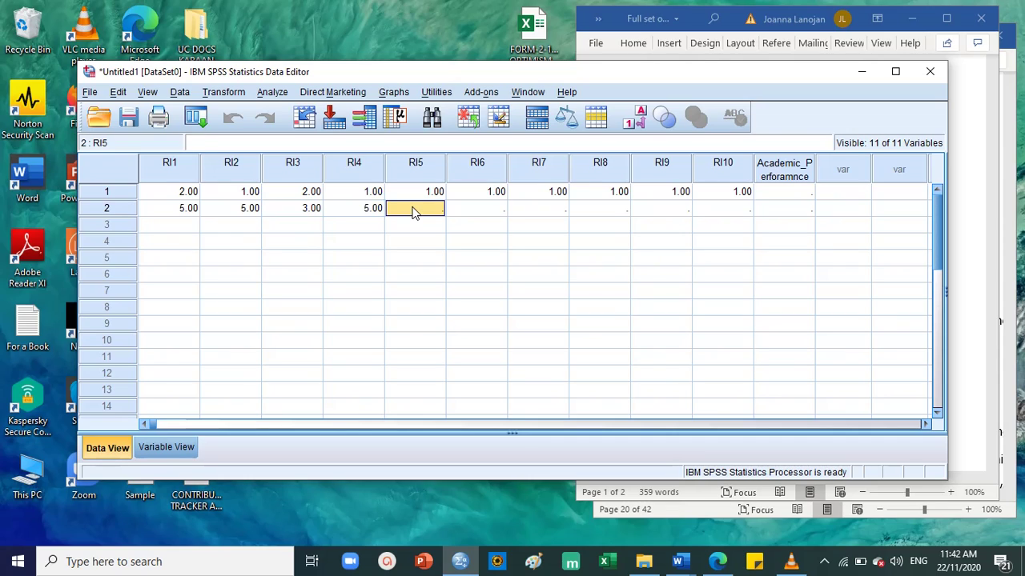
Complete row 2 by entering 4, 4, 4, 5, 5 and 4 for RI5 to RI10.
{"action": "type", "text": "4"}
{"action": "key", "text": "Tab"}
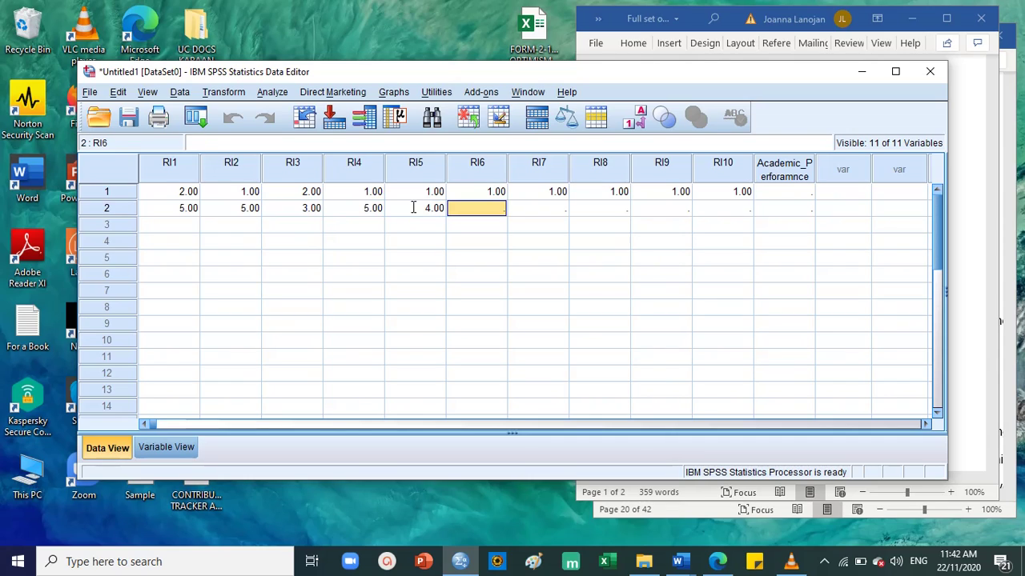
{"action": "type", "text": "4"}
{"action": "key", "text": "Tab"}
{"action": "type", "text": "4"}
{"action": "key", "text": "Tab"}
{"action": "type", "text": "5"}
{"action": "key", "text": "Tab"}
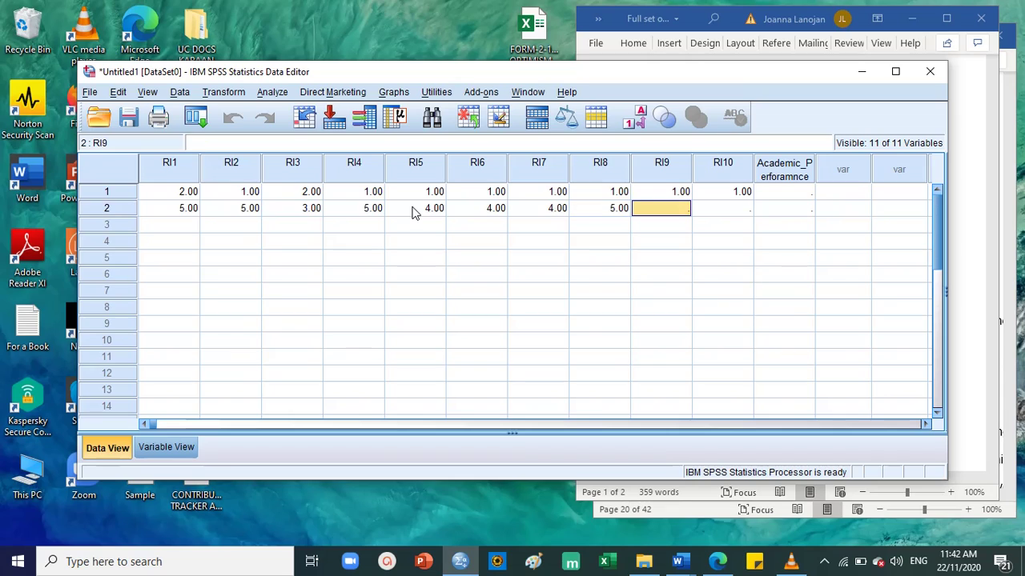
{"action": "type", "text": "5"}
{"action": "key", "text": "Tab"}
{"action": "type", "text": "4"}
{"action": "key", "text": "Tab"}
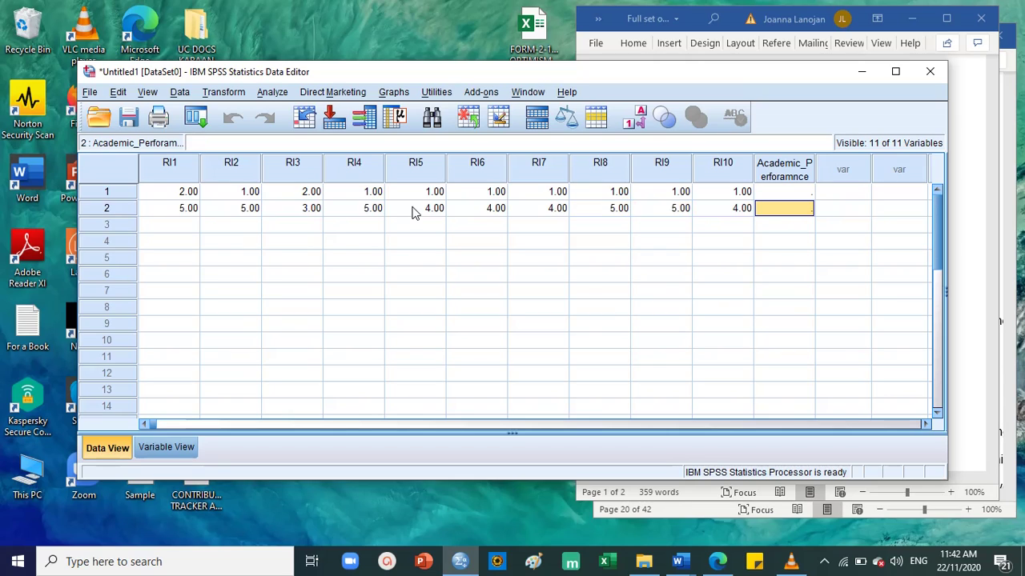
Enter 3 for each of RI1 to RI4 in row 3.
{"action": "left_click", "coordinate": [194, 228]}
{"action": "type", "text": "3"}
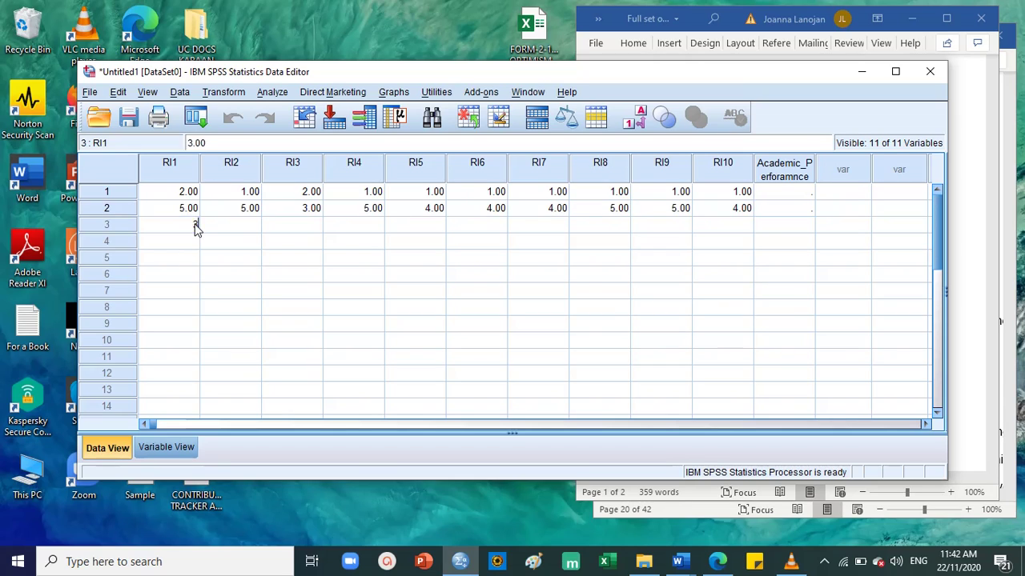
{"action": "key", "text": "Tab"}
{"action": "type", "text": "3"}
{"action": "key", "text": "Tab"}
{"action": "type", "text": "3"}
{"action": "key", "text": "Tab"}
{"action": "type", "text": "3"}
{"action": "key", "text": "Tab"}
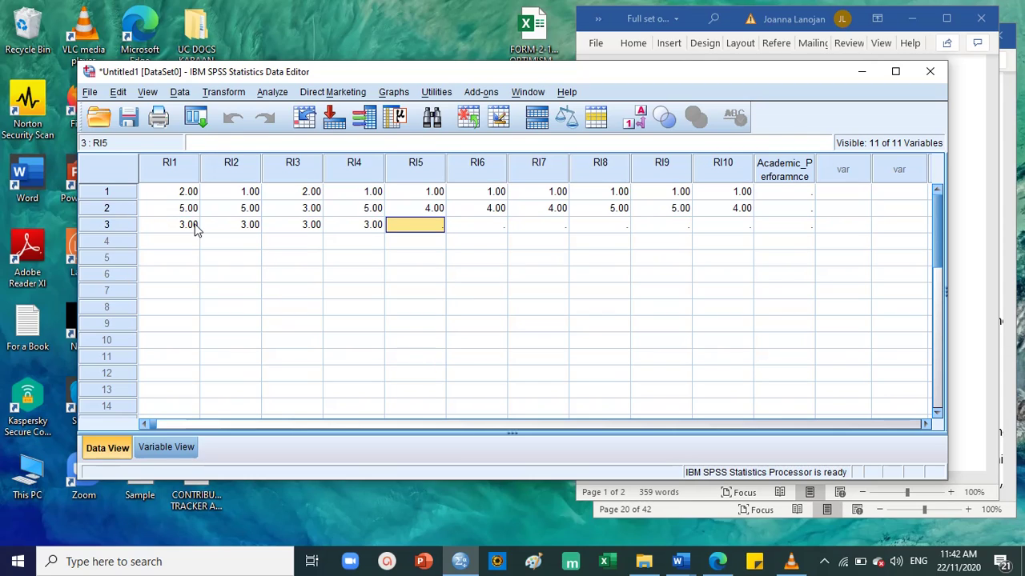
Enter 2 for each of RI5 to RI10 in row 3.
{"action": "type", "text": "2"}
{"action": "key", "text": "Tab"}
{"action": "type", "text": "2"}
{"action": "key", "text": "Tab"}
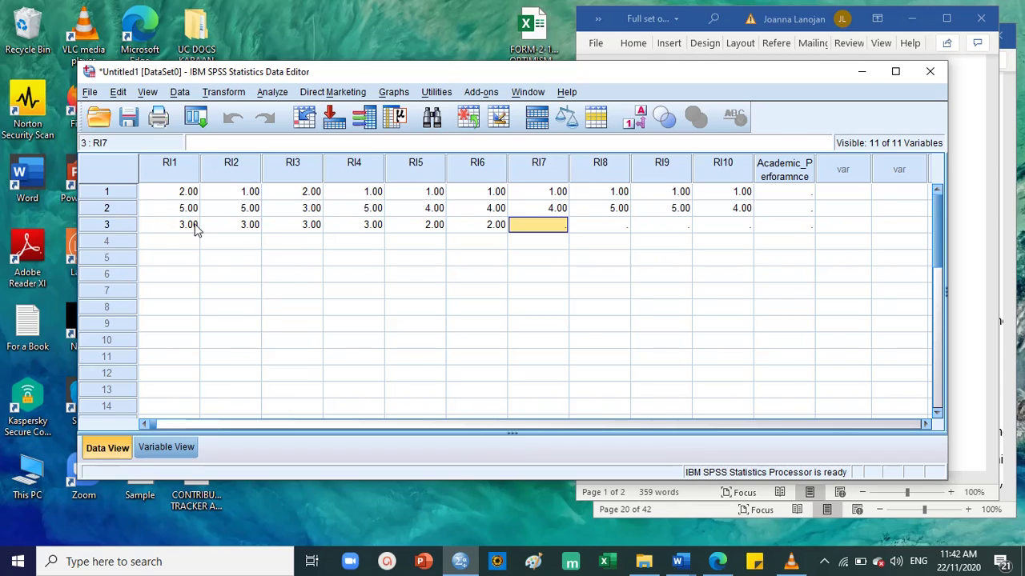
{"action": "type", "text": "2"}
{"action": "key", "text": "Tab"}
{"action": "type", "text": "2"}
{"action": "key", "text": "Tab"}
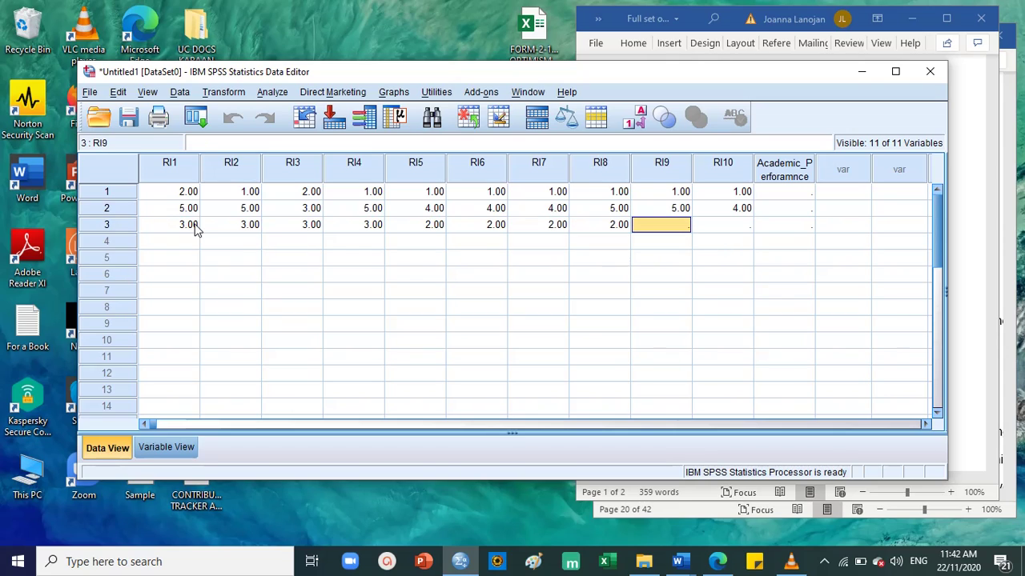
{"action": "type", "text": "2"}
{"action": "key", "text": "Tab"}
{"action": "type", "text": "2"}
{"action": "key", "text": "Tab"}
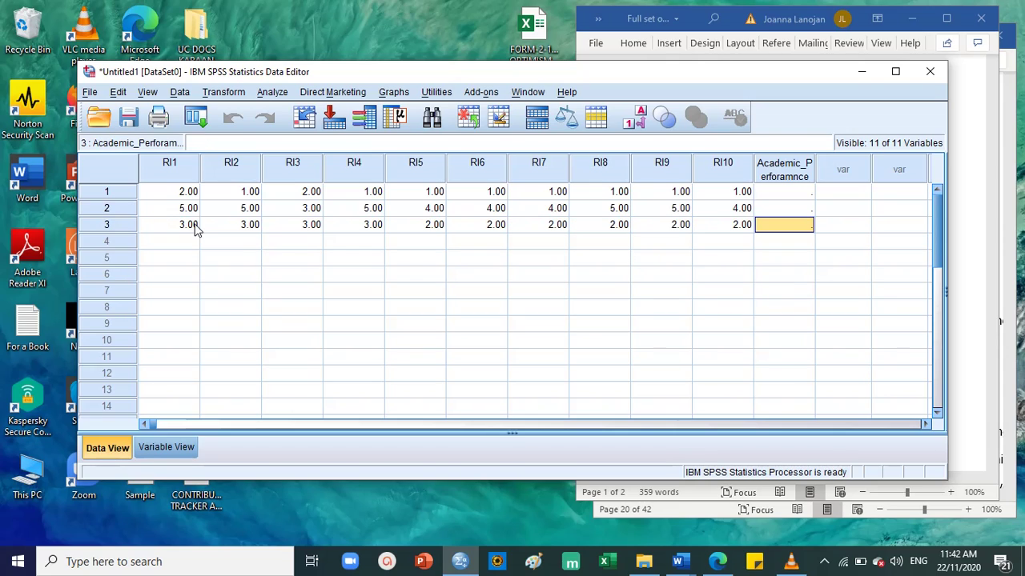
Enter 4, 4, 3 and 5 for RI1 to RI4 in row 4.
{"action": "left_click", "coordinate": [176, 249]}
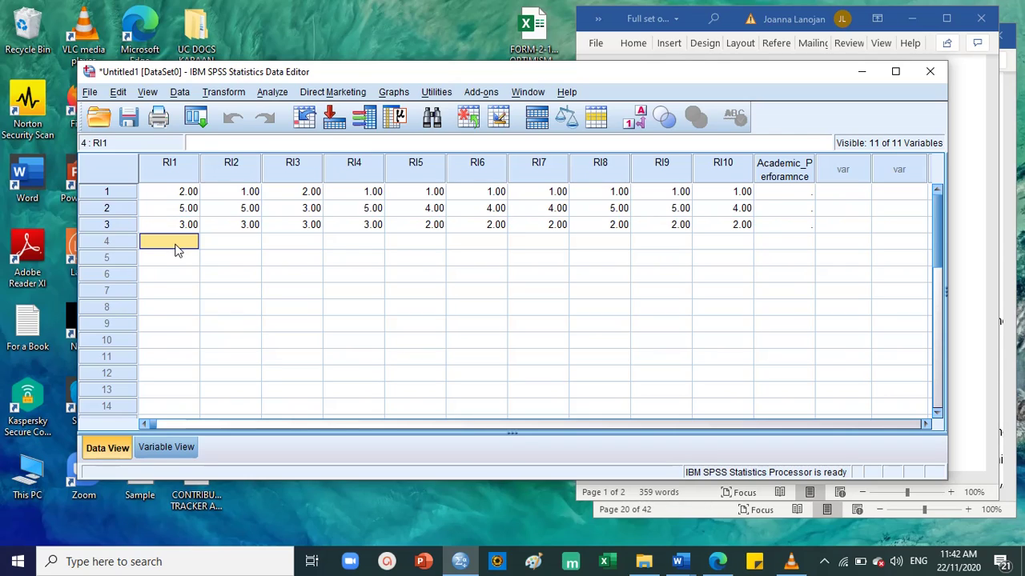
{"action": "type", "text": "4"}
{"action": "key", "text": "Tab"}
{"action": "type", "text": "4"}
{"action": "key", "text": "Tab"}
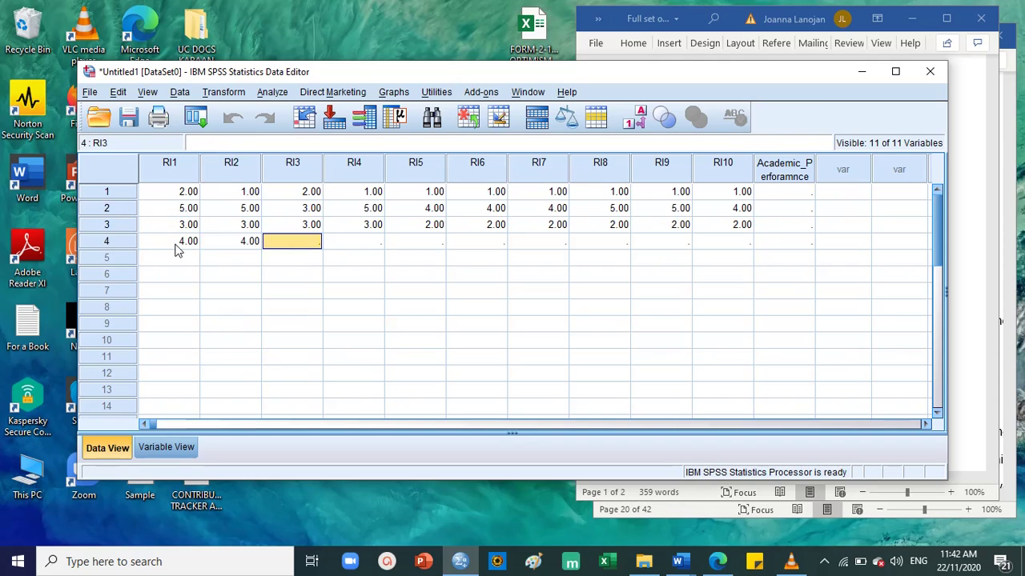
{"action": "type", "text": "3"}
{"action": "key", "text": "Tab"}
{"action": "type", "text": "5"}
{"action": "key", "text": "Tab"}
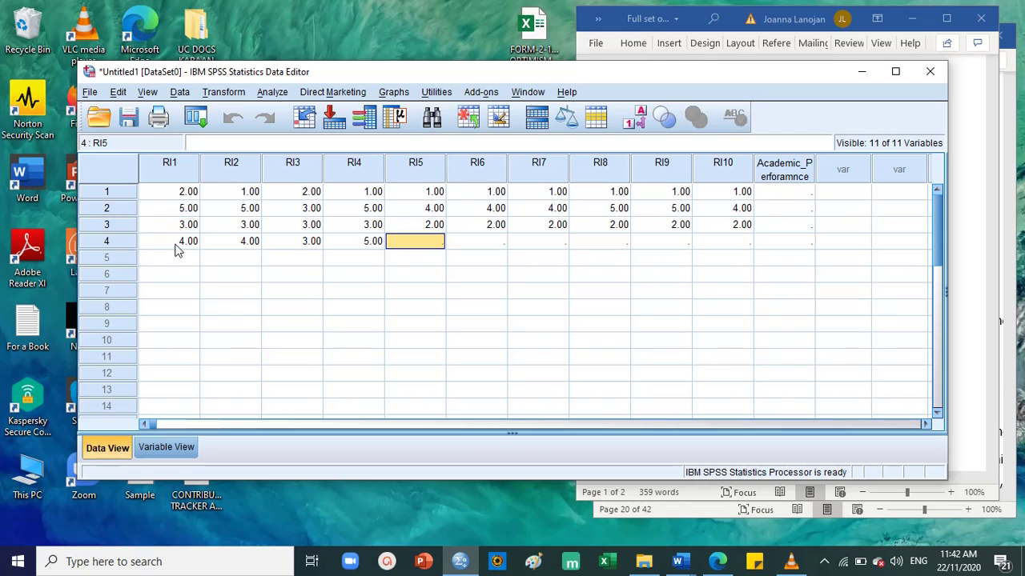
Complete row 4 by entering 4, 5, 3, 2, 4 and 4 for RI5 to RI10.
{"action": "type", "text": "4"}
{"action": "key", "text": "Tab"}
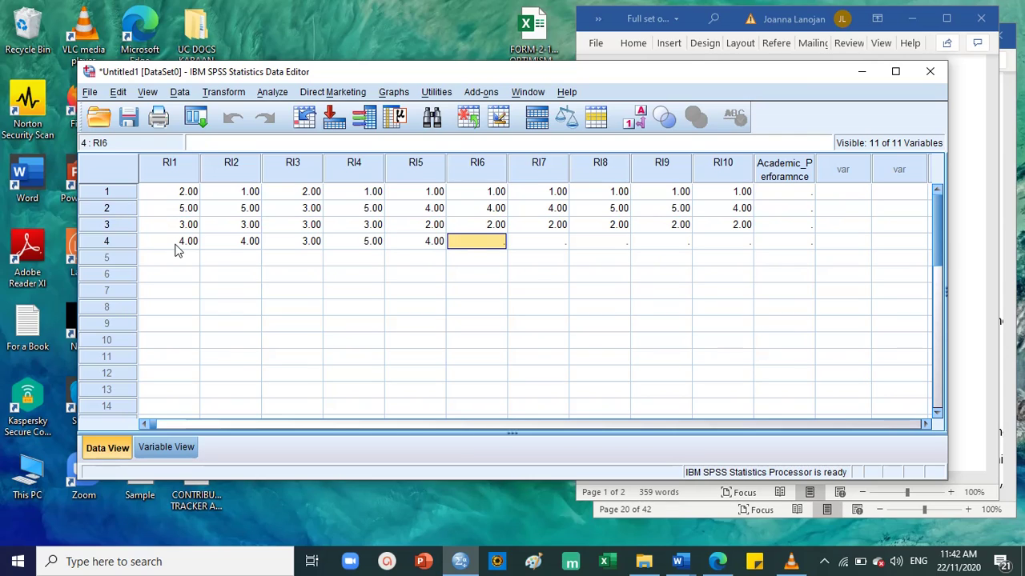
{"action": "type", "text": "5"}
{"action": "key", "text": "Tab"}
{"action": "type", "text": "3"}
{"action": "key", "text": "Tab"}
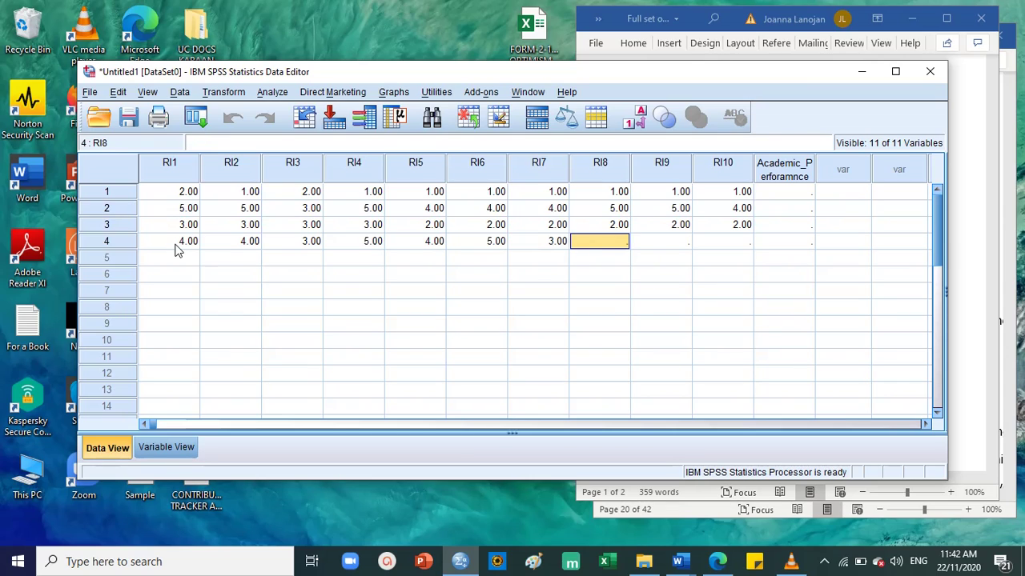
{"action": "type", "text": "2"}
{"action": "key", "text": "Tab"}
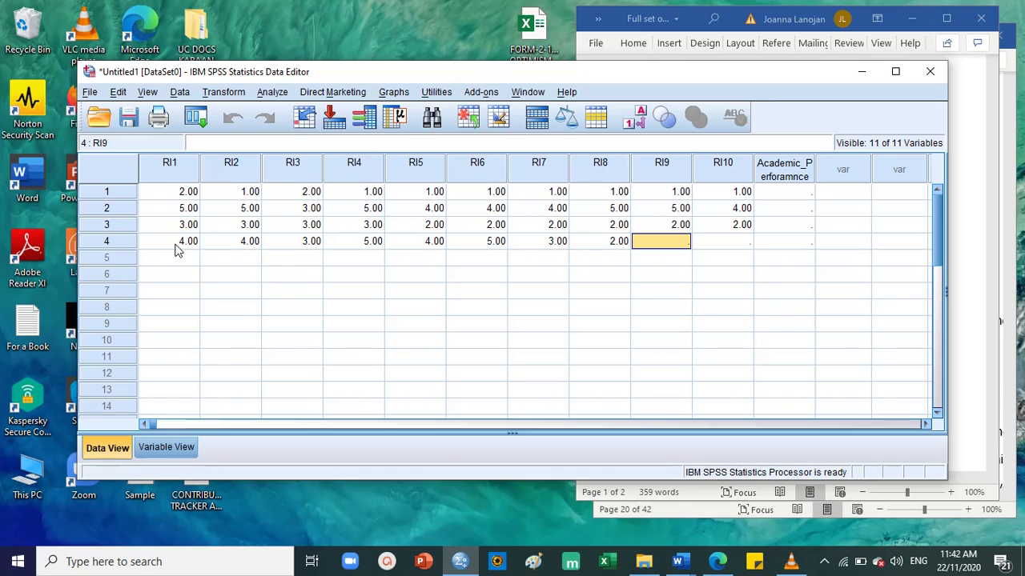
{"action": "type", "text": "4"}
{"action": "key", "text": "Tab"}
{"action": "type", "text": "4"}
{"action": "key", "text": "Tab"}
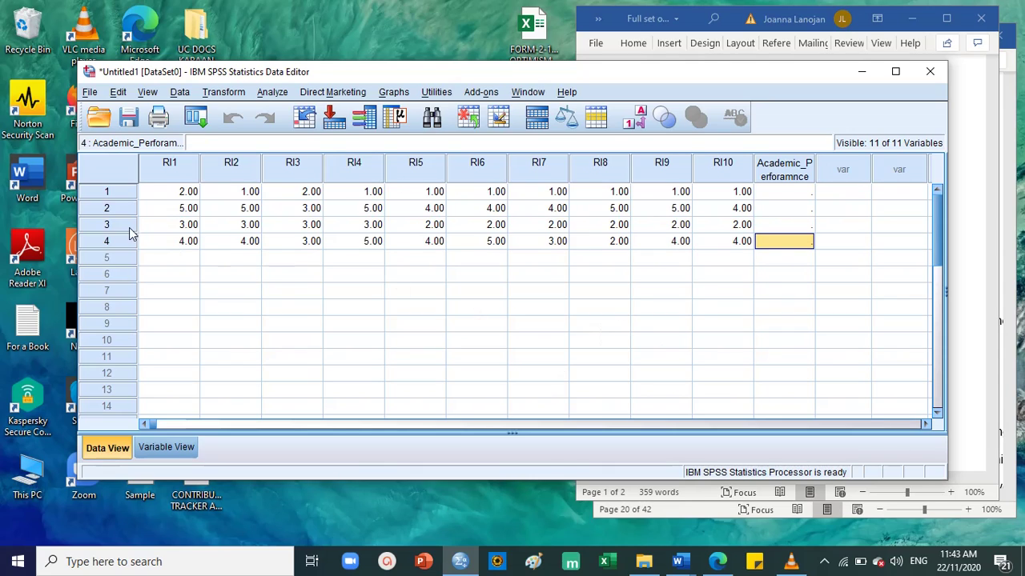
Copy the RI1 to RI10 scores of rows 1 to 4 and paste them three times to fill rows 5 to 16.
{"action": "left_click_drag", "start_coordinate": [188, 193], "coordinate": [723, 241]}
{"action": "key", "text": "ctrl+c"}
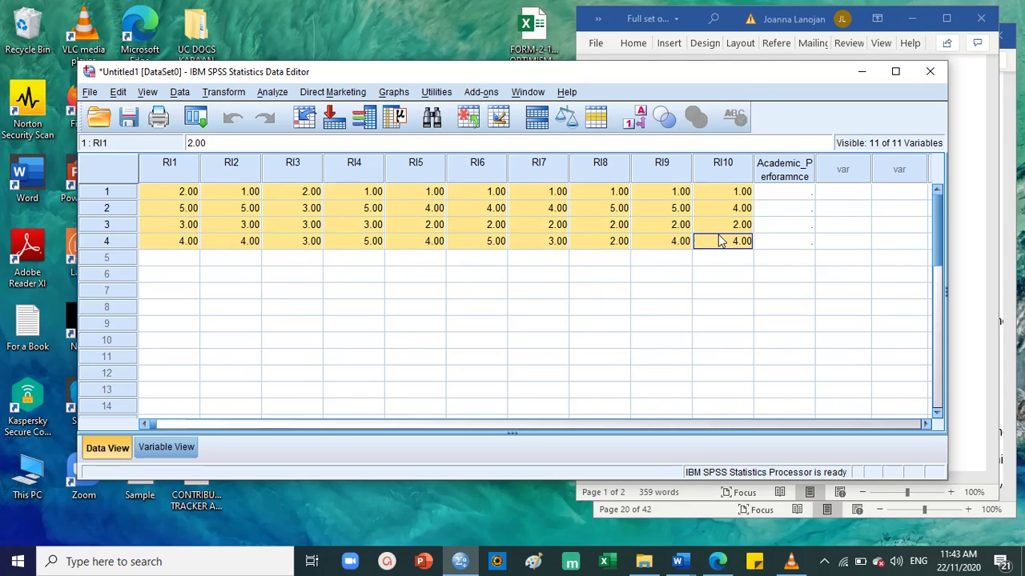
{"action": "left_click", "coordinate": [174, 263]}
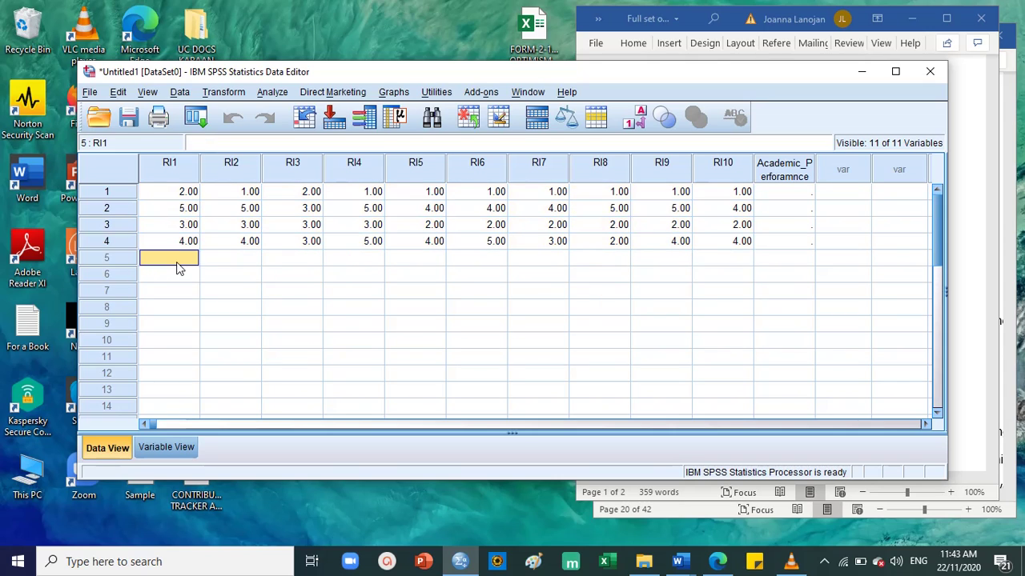
{"action": "key", "text": "ctrl+v"}
{"action": "left_click", "coordinate": [171, 324]}
{"action": "key", "text": "ctrl+v"}
{"action": "scroll", "coordinate": [294, 305], "scroll_direction": "down", "scroll_amount": 2}
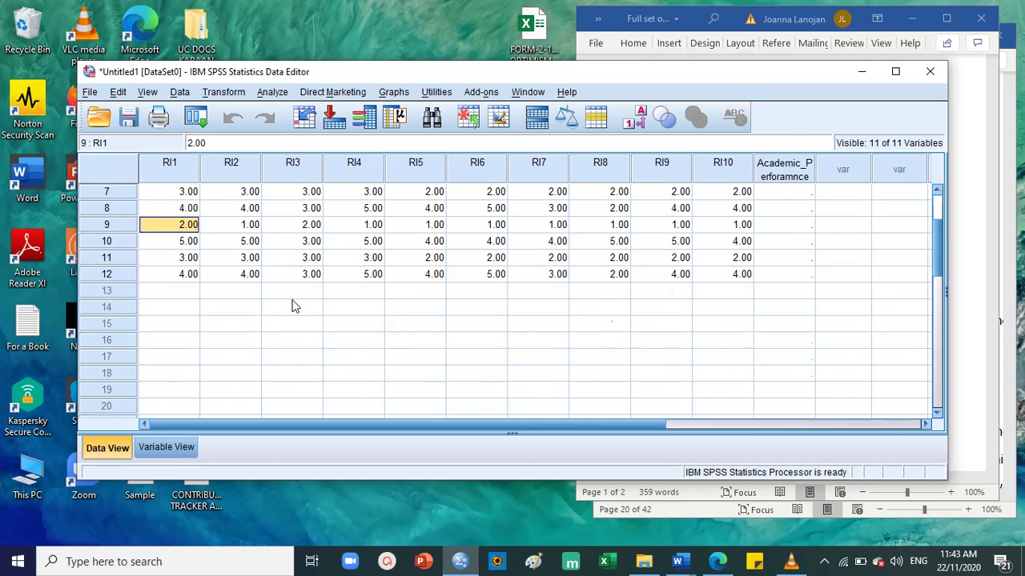
{"action": "left_click", "coordinate": [187, 291]}
{"action": "key", "text": "ctrl+v"}
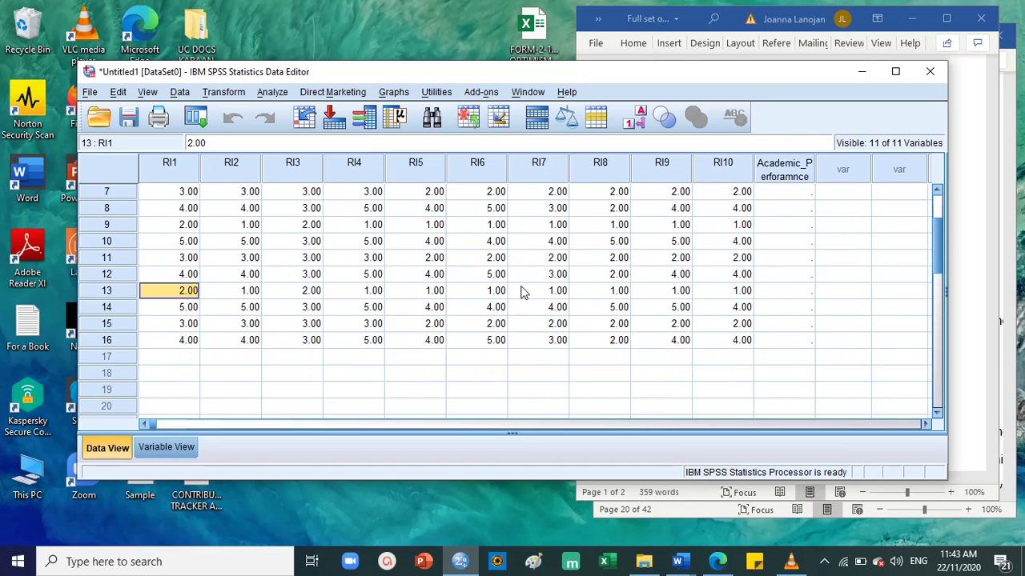
Enter 1, 1 and 2 for RI1 to RI3 in row 17.
{"action": "left_click", "coordinate": [983, 135]}
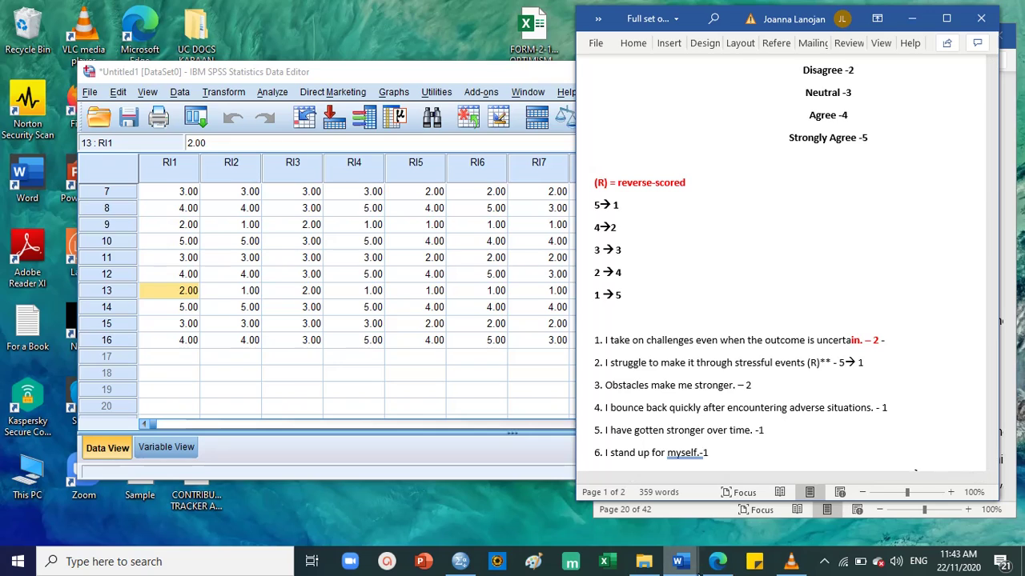
{"action": "left_click", "coordinate": [110, 295]}
{"action": "left_click", "coordinate": [194, 361]}
{"action": "scroll", "coordinate": [310, 345], "scroll_direction": "down", "scroll_amount": 2}
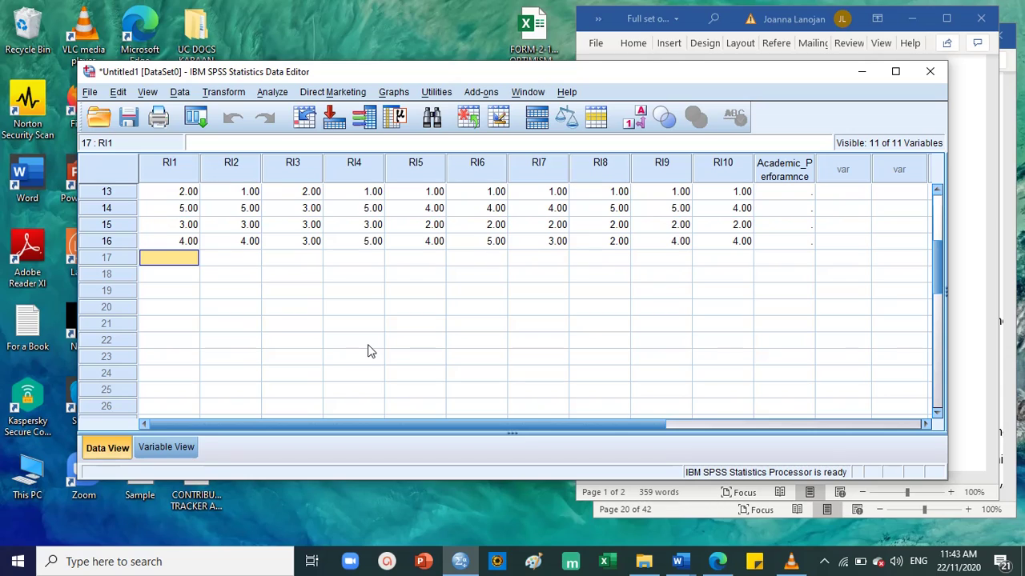
{"action": "type", "text": "1"}
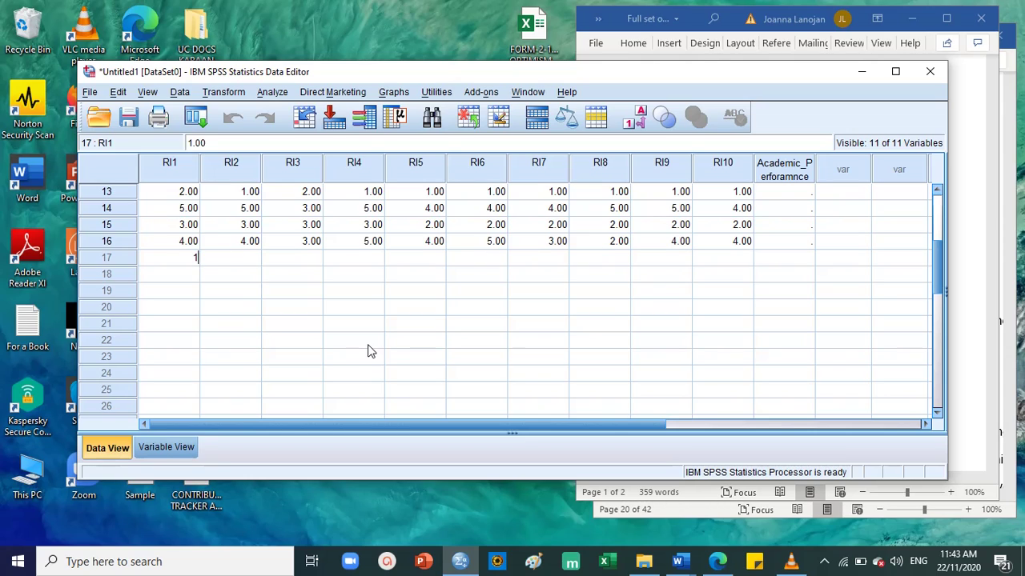
{"action": "key", "text": "Tab"}
{"action": "type", "text": "1"}
{"action": "key", "text": "Tab"}
{"action": "type", "text": "2"}
{"action": "key", "text": "Tab"}
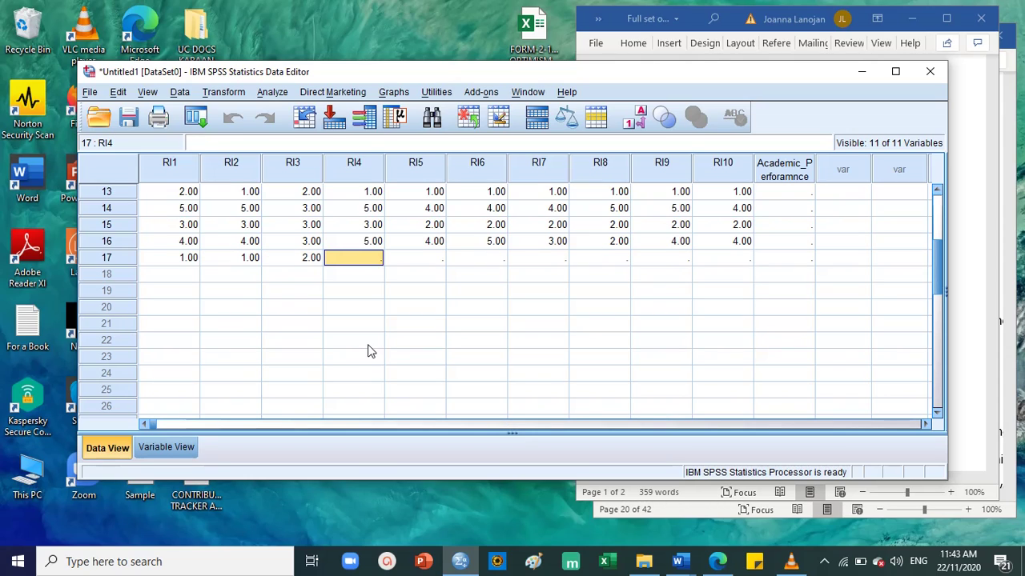
Enter 1, 1 and 2 for RI4 to RI6 in row 17.
{"action": "type", "text": "1"}
{"action": "key", "text": "Tab"}
{"action": "type", "text": "1"}
{"action": "key", "text": "Tab"}
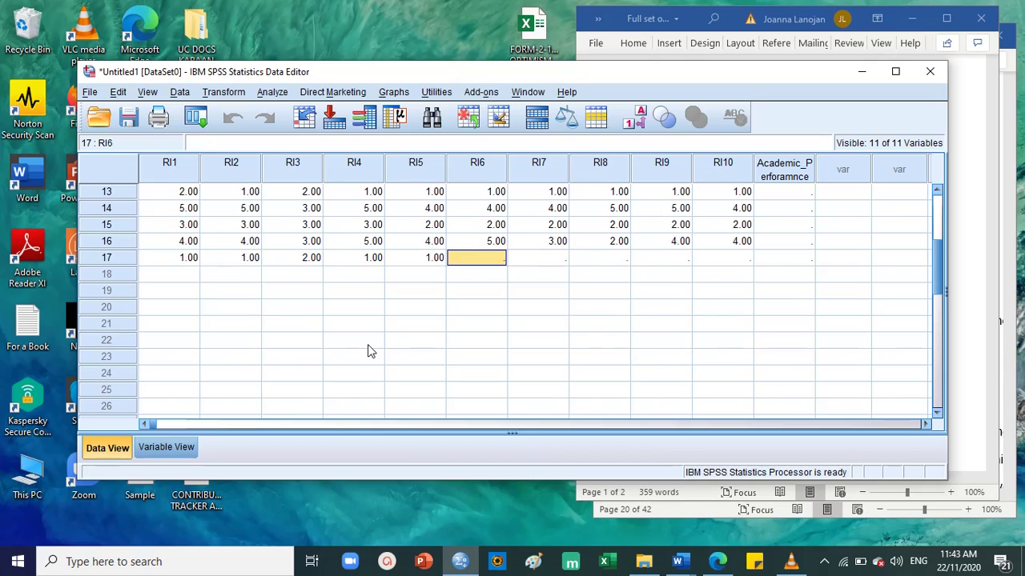
{"action": "type", "text": "2"}
{"action": "key", "text": "Tab"}
Complete row 17 by entering 1, 1, 1 and 2 for RI7 to RI10.
{"action": "type", "text": "11"}
{"action": "key", "text": "Tab"}
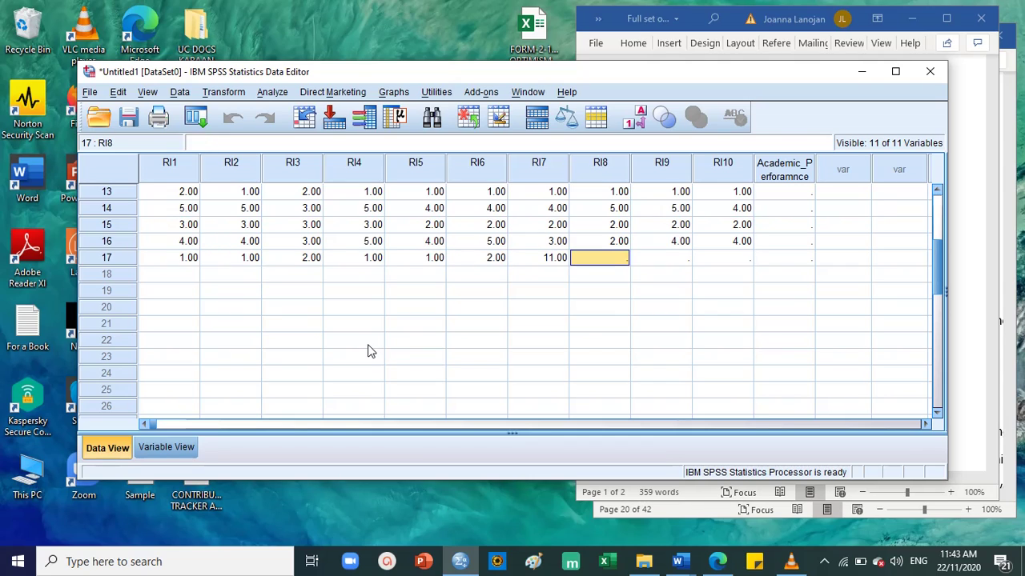
{"action": "left_click", "coordinate": [543, 261]}
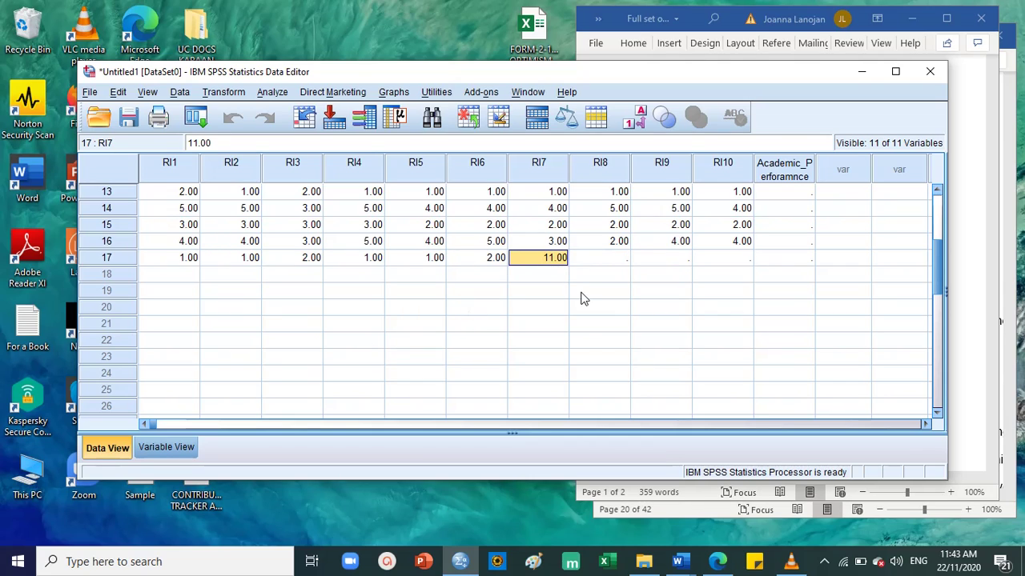
{"action": "type", "text": "1"}
{"action": "key", "text": "Tab"}
{"action": "type", "text": "1"}
{"action": "key", "text": "Tab"}
{"action": "type", "text": "1"}
{"action": "key", "text": "Tab"}
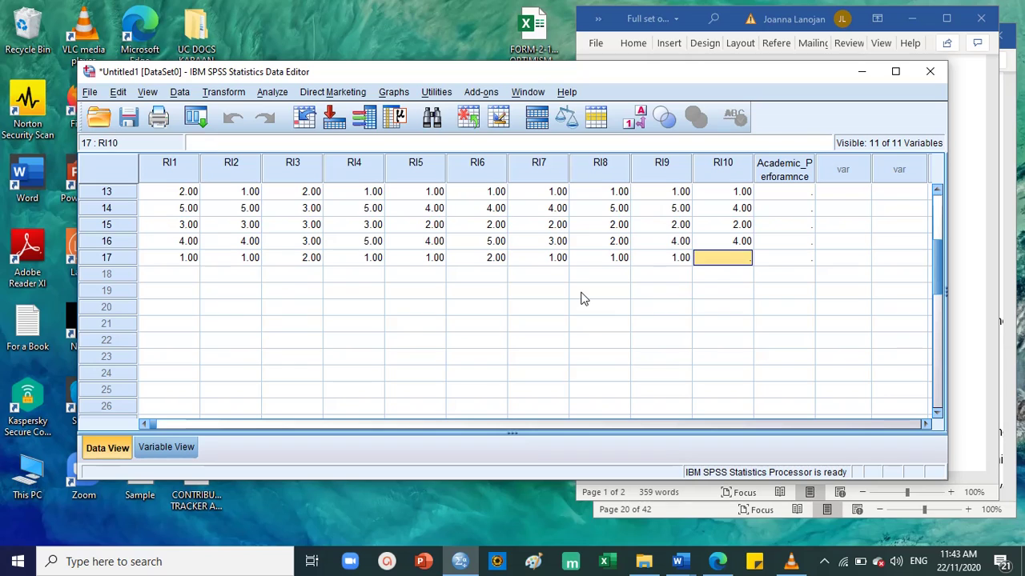
{"action": "type", "text": "2"}
{"action": "key", "text": "Tab"}
Enter 4, 4, 5, 3 and 5 for RI1 to RI5 in row 18.
{"action": "left_click", "coordinate": [166, 275]}
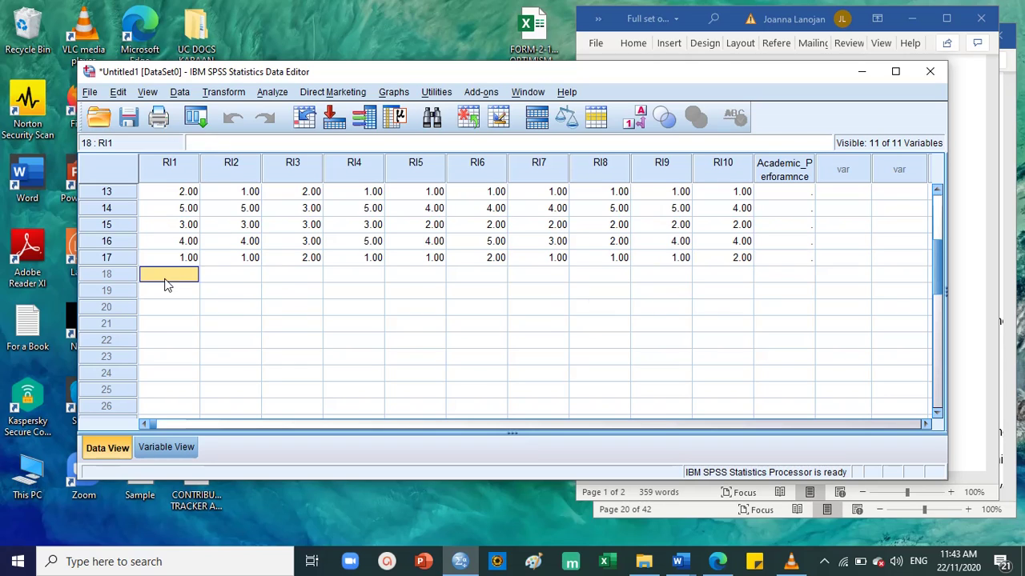
{"action": "scroll", "coordinate": [334, 357], "scroll_direction": "up", "scroll_amount": 3}
{"action": "scroll", "coordinate": [334, 357], "scroll_direction": "down", "scroll_amount": 1}
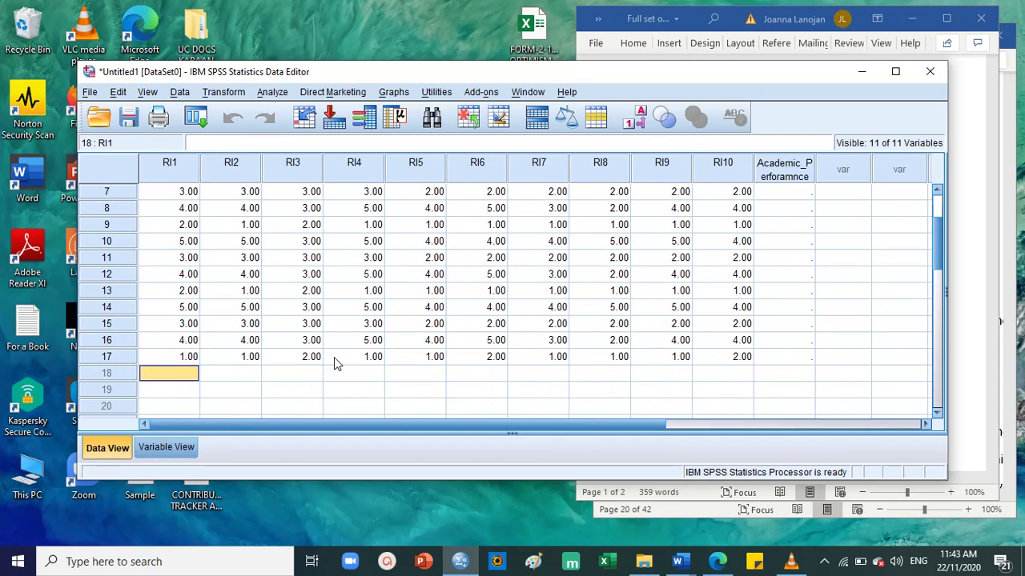
{"action": "type", "text": "4"}
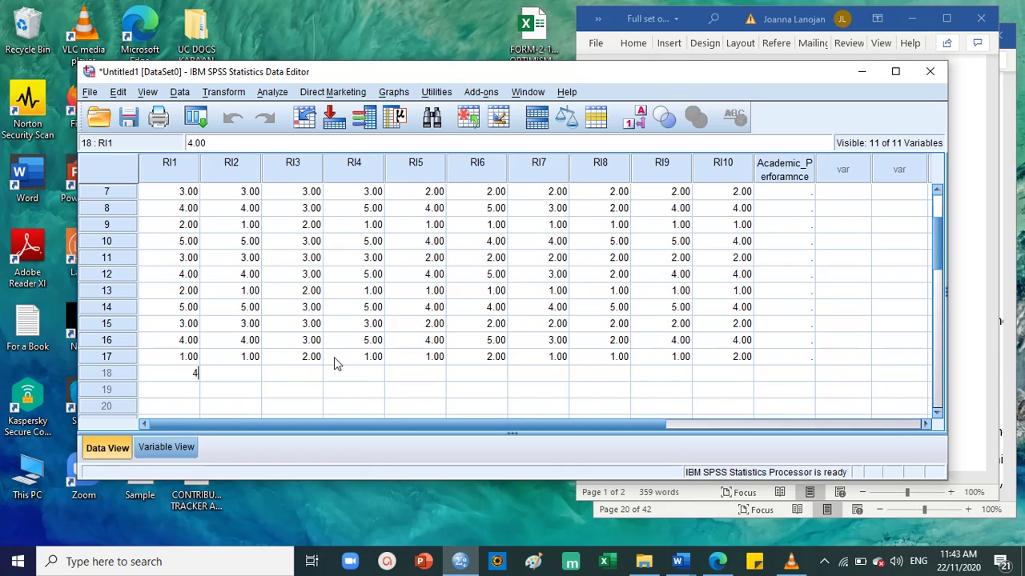
{"action": "key", "text": "Tab"}
{"action": "type", "text": "4"}
{"action": "key", "text": "Tab"}
{"action": "type", "text": "5"}
{"action": "key", "text": "Tab"}
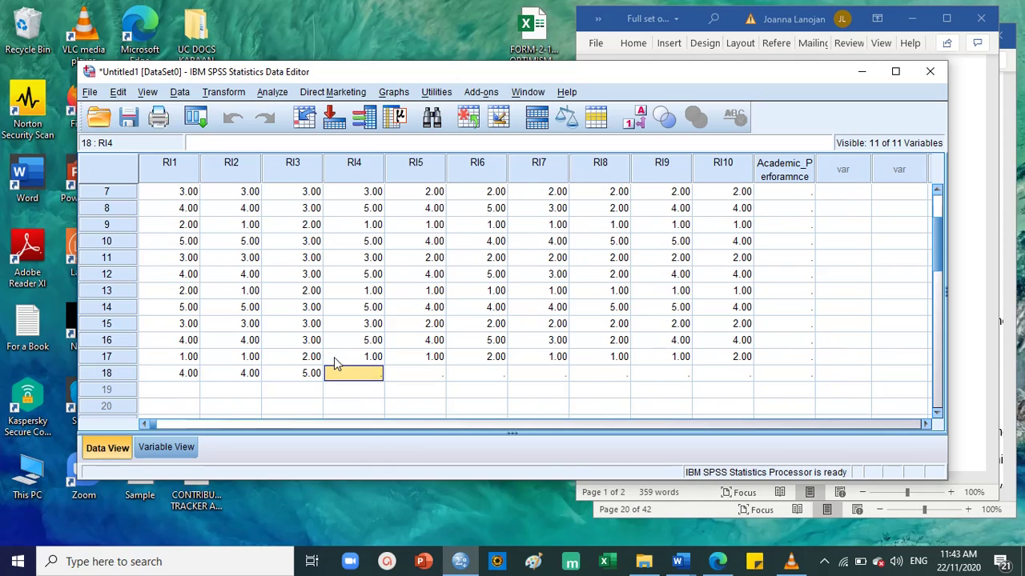
{"action": "type", "text": "3"}
{"action": "key", "text": "Tab"}
{"action": "key", "text": "Tab"}
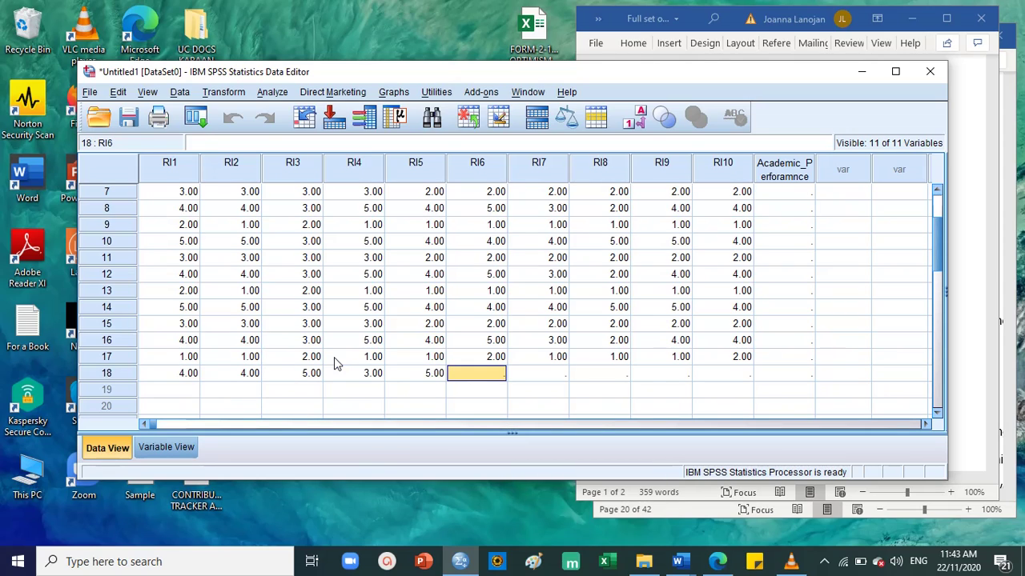
Complete row 18 by entering 3, 4, 4, 4 and 5 for RI6 to RI10.
{"action": "type", "text": "3"}
{"action": "key", "text": "Tab"}
{"action": "type", "text": "4"}
{"action": "key", "text": "Tab"}
{"action": "type", "text": "4"}
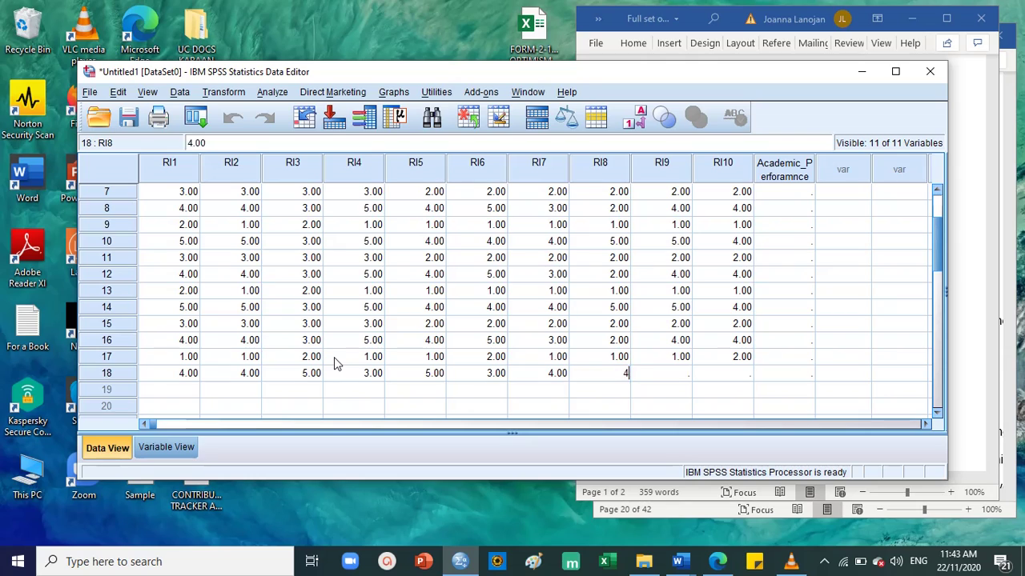
{"action": "key", "text": "Tab"}
{"action": "type", "text": "4"}
{"action": "key", "text": "Tab"}
{"action": "type", "text": "4"}
{"action": "key", "text": "Tab"}
{"action": "scroll", "coordinate": [168, 389], "scroll_direction": "down", "scroll_amount": 1}
{"action": "left_click", "coordinate": [179, 382]}
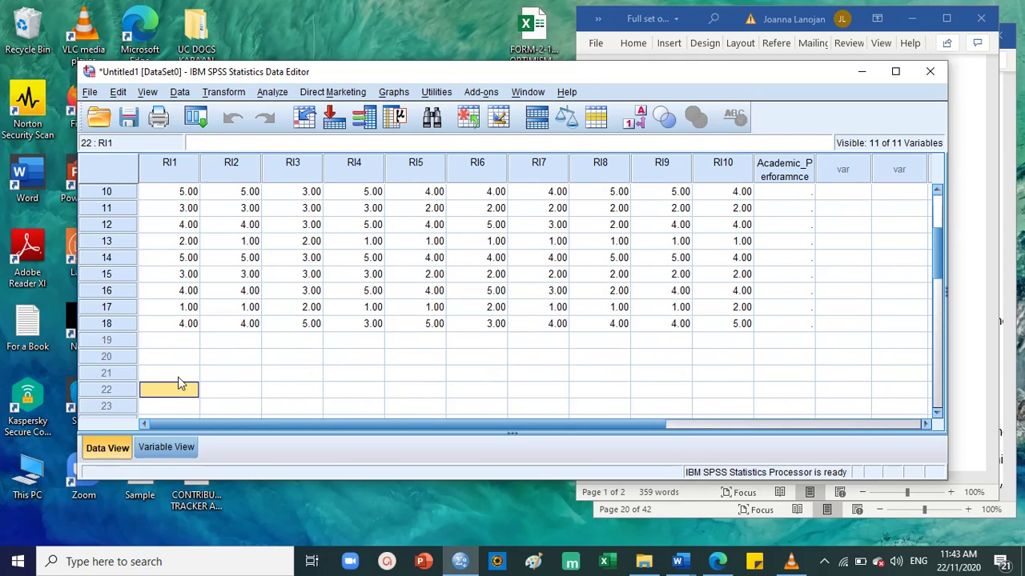
Enter 3, 3, 2, 1 and 1 for RI1 to RI5 in row 19.
{"action": "left_click", "coordinate": [185, 339]}
{"action": "scroll", "coordinate": [256, 316], "scroll_direction": "down", "scroll_amount": 2}
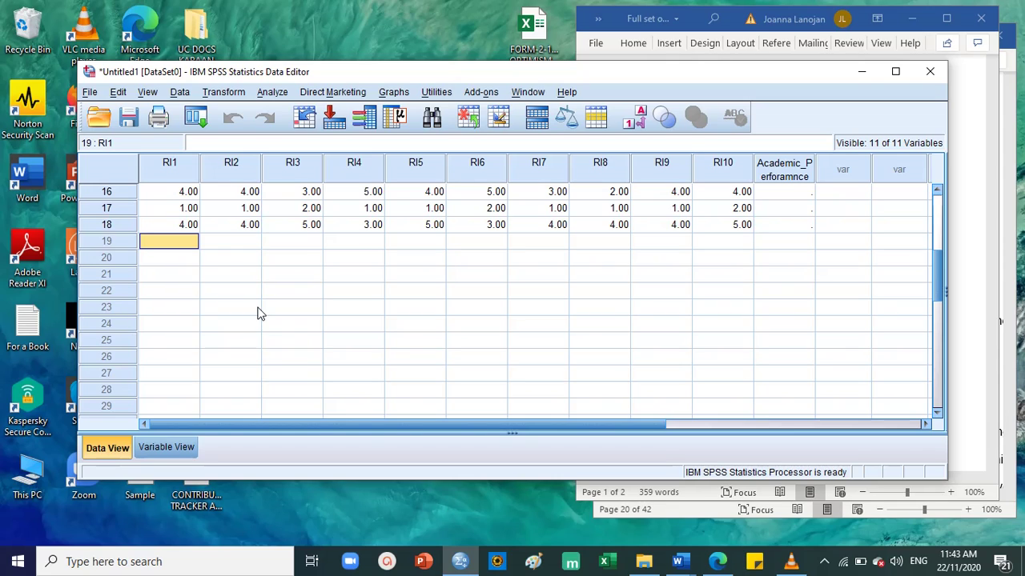
{"action": "type", "text": "3"}
{"action": "key", "text": "Tab"}
{"action": "type", "text": "3"}
{"action": "key", "text": "Tab"}
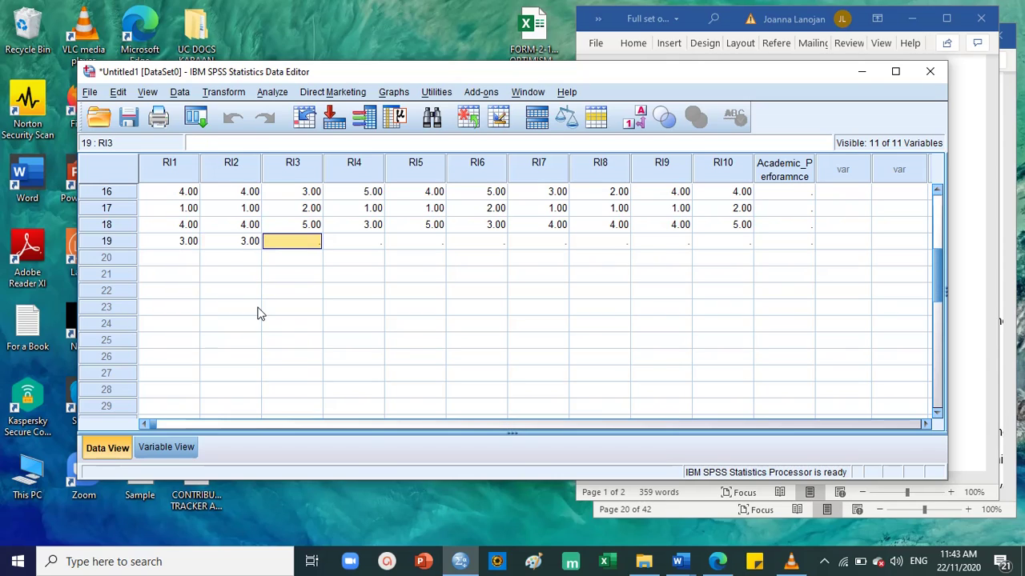
{"action": "type", "text": "2"}
{"action": "key", "text": "Tab"}
{"action": "type", "text": "1"}
{"action": "key", "text": "Tab"}
{"action": "type", "text": "1"}
{"action": "key", "text": "Tab"}
Complete row 19 by entering 1, 1, 2, 1 and 1 for RI6 to RI10.
{"action": "type", "text": "1"}
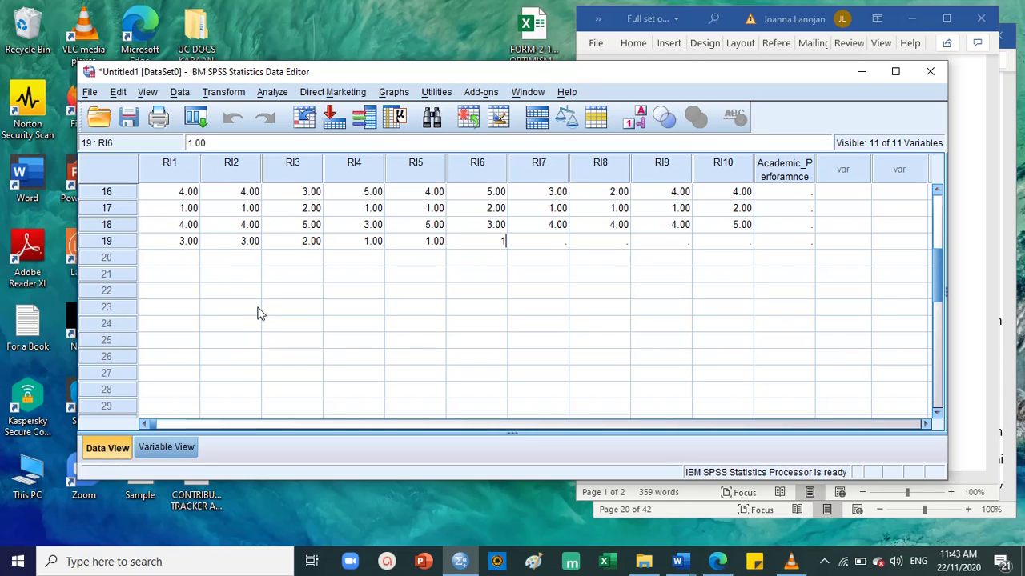
{"action": "key", "text": "Tab"}
{"action": "type", "text": "1"}
{"action": "key", "text": "Tab"}
{"action": "type", "text": "2"}
{"action": "key", "text": "Tab"}
{"action": "type", "text": "1"}
{"action": "key", "text": "Tab"}
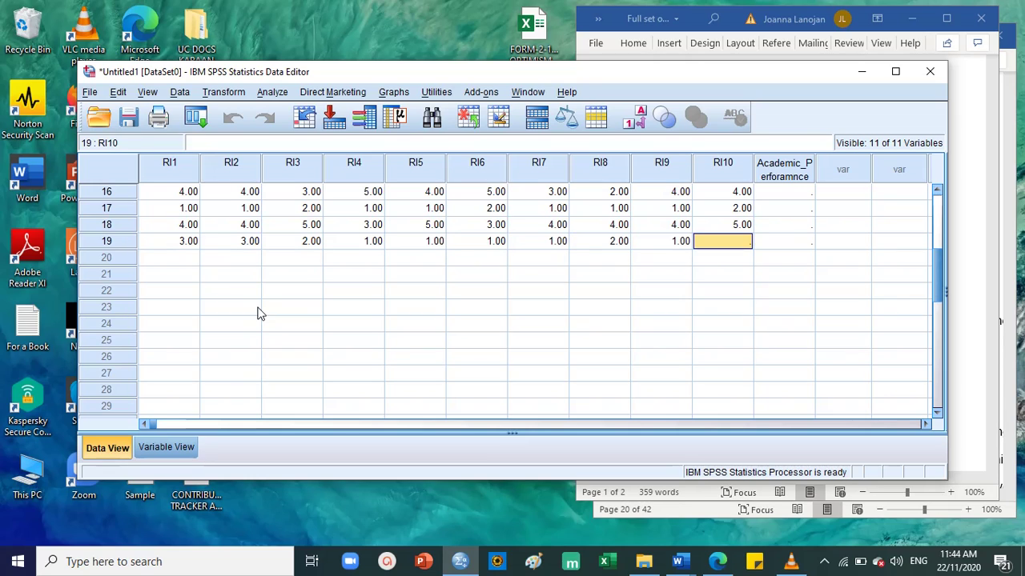
{"action": "type", "text": "1"}
{"action": "key", "text": "Tab"}
Enter 1 for each of RI1 to RI4 in row 20.
{"action": "key", "text": "Return"}
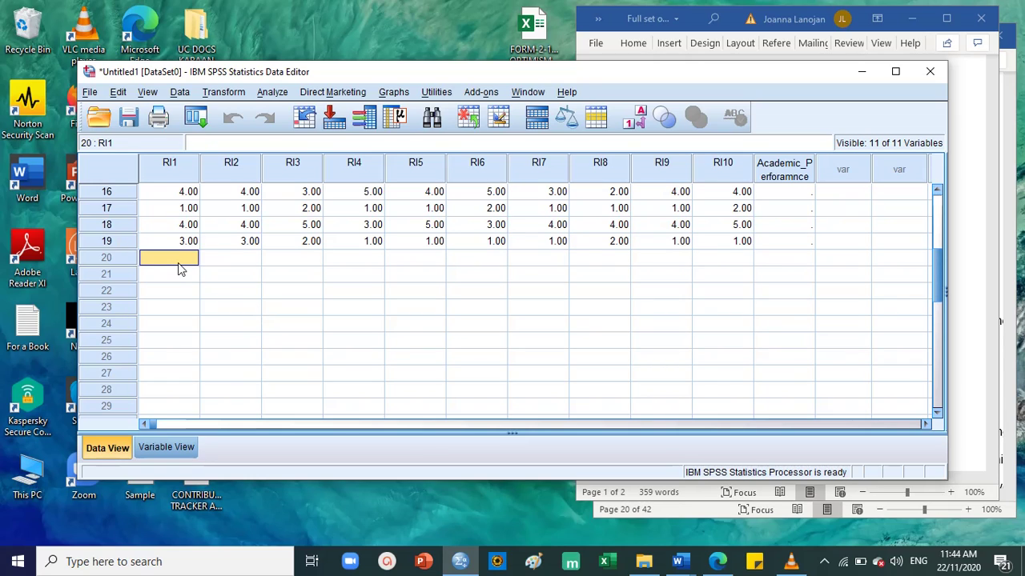
{"action": "type", "text": "1"}
{"action": "key", "text": "Tab"}
{"action": "type", "text": "1"}
{"action": "key", "text": "Tab"}
{"action": "type", "text": "1"}
{"action": "key", "text": "Tab"}
{"action": "type", "text": "1"}
{"action": "key", "text": "Tab"}
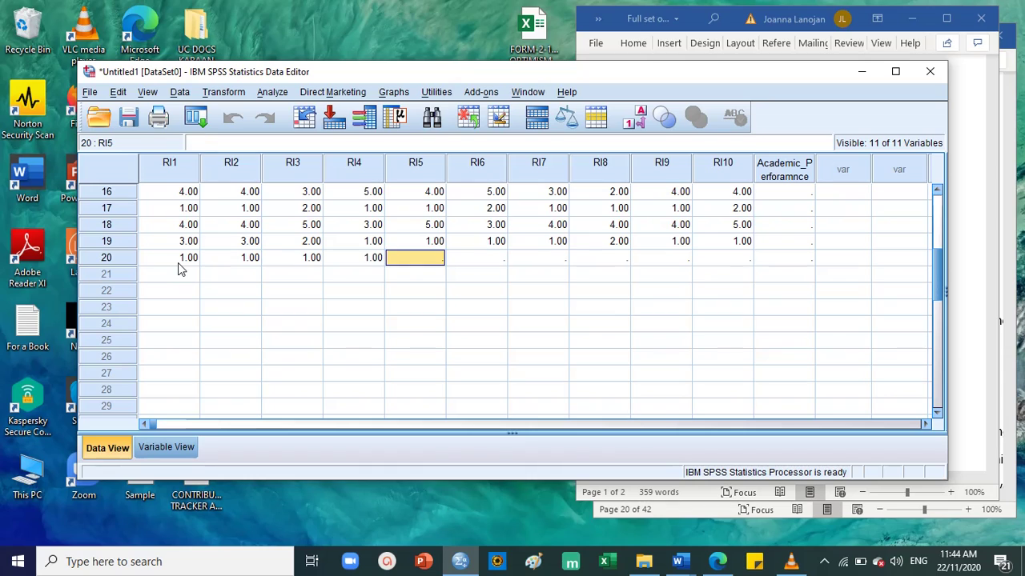
Complete row 20 by entering 2, 3, 3, 2, 3 and 2 for RI5 to RI10.
{"action": "type", "text": "2"}
{"action": "key", "text": "Tab"}
{"action": "type", "text": "3"}
{"action": "key", "text": "Tab"}
{"action": "type", "text": "3"}
{"action": "key", "text": "Tab"}
{"action": "type", "text": "2"}
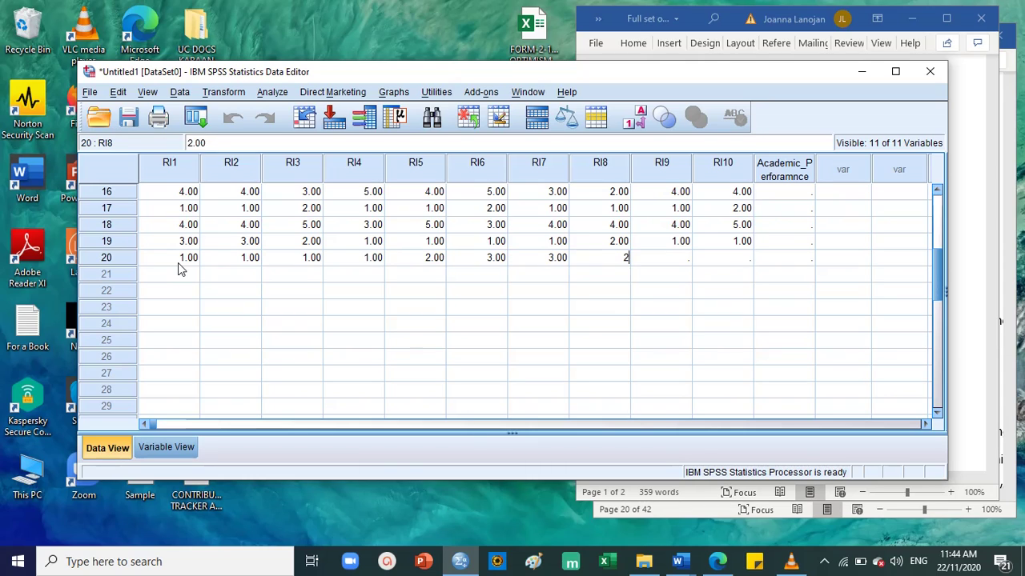
{"action": "key", "text": "Tab"}
{"action": "type", "text": "3"}
{"action": "key", "text": "Tab"}
{"action": "type", "text": "2"}
{"action": "key", "text": "Tab"}
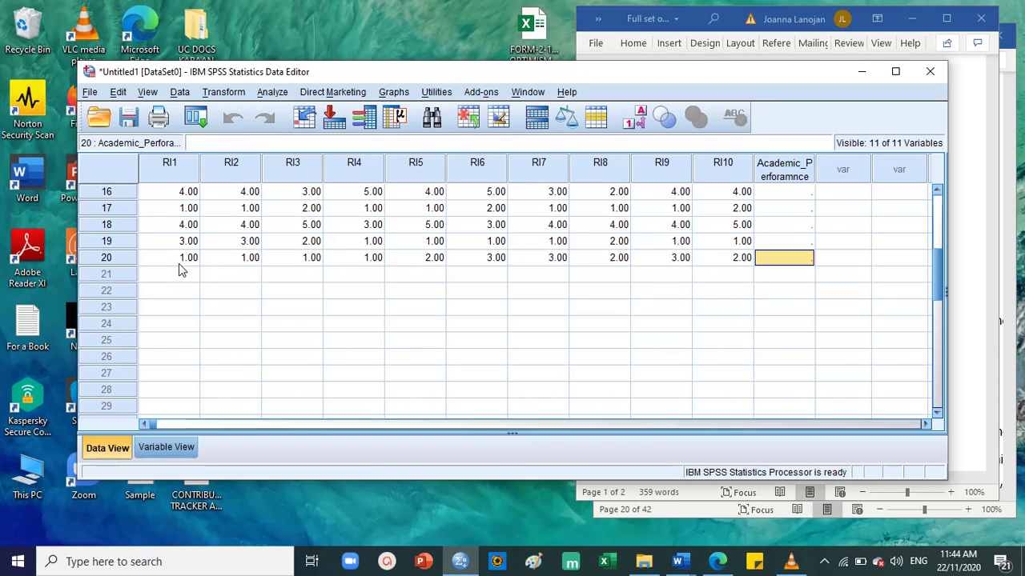
Enter 4, 5, 5 and 5 for RI1 to RI4 in row 21.
{"action": "left_click", "coordinate": [180, 273]}
{"action": "type", "text": "4"}
{"action": "key", "text": "Tab"}
{"action": "type", "text": "5"}
{"action": "key", "text": "Tab"}
{"action": "type", "text": "5"}
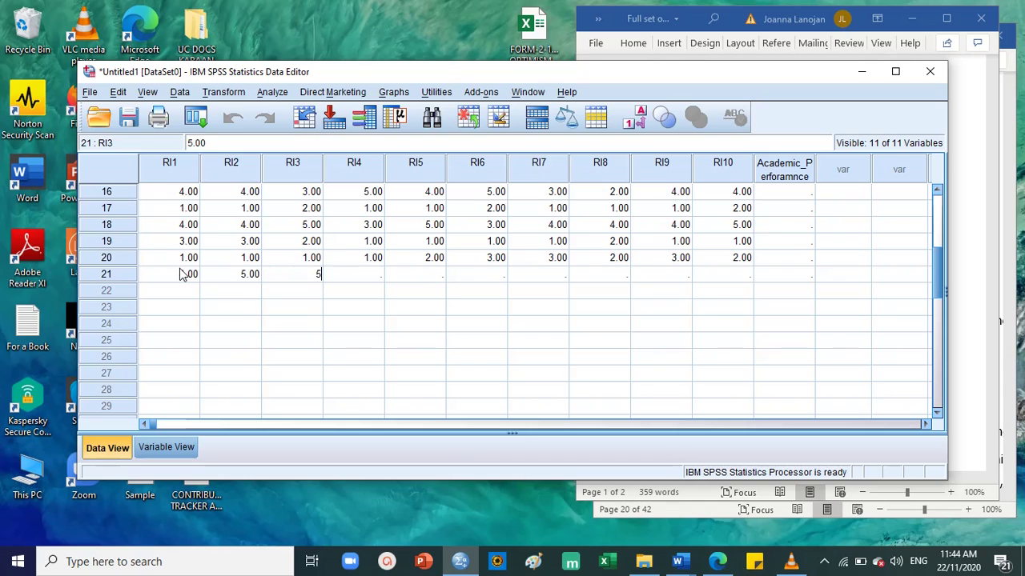
{"action": "key", "text": "Tab"}
{"action": "type", "text": "5"}
{"action": "key", "text": "Tab"}
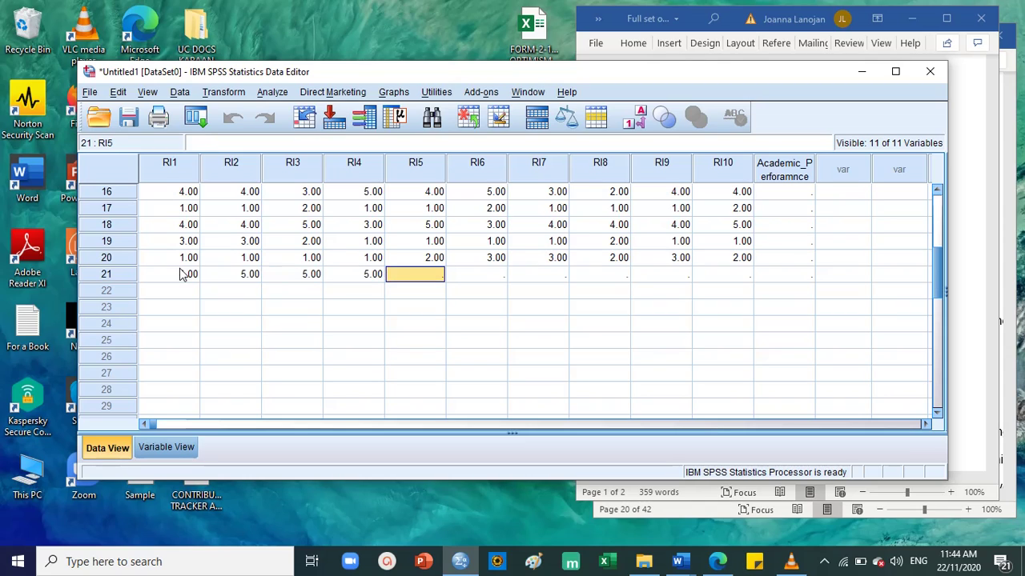
Enter 3, 3 and 2 for RI5 to RI7 in row 21.
{"action": "type", "text": "3"}
{"action": "key", "text": "Tab"}
{"action": "type", "text": "2"}
{"action": "key", "text": "Tab"}
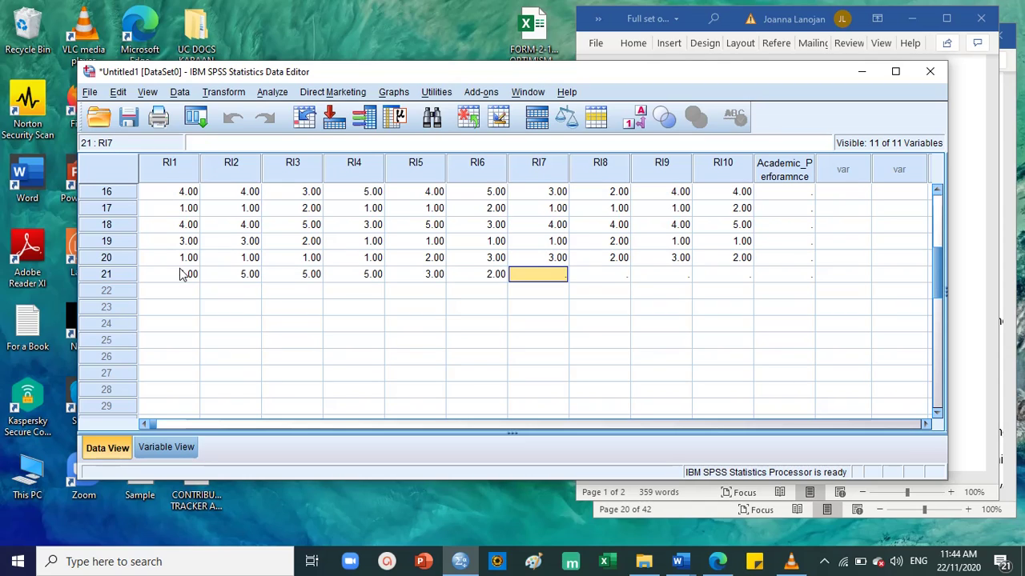
{"action": "left_click", "coordinate": [465, 274]}
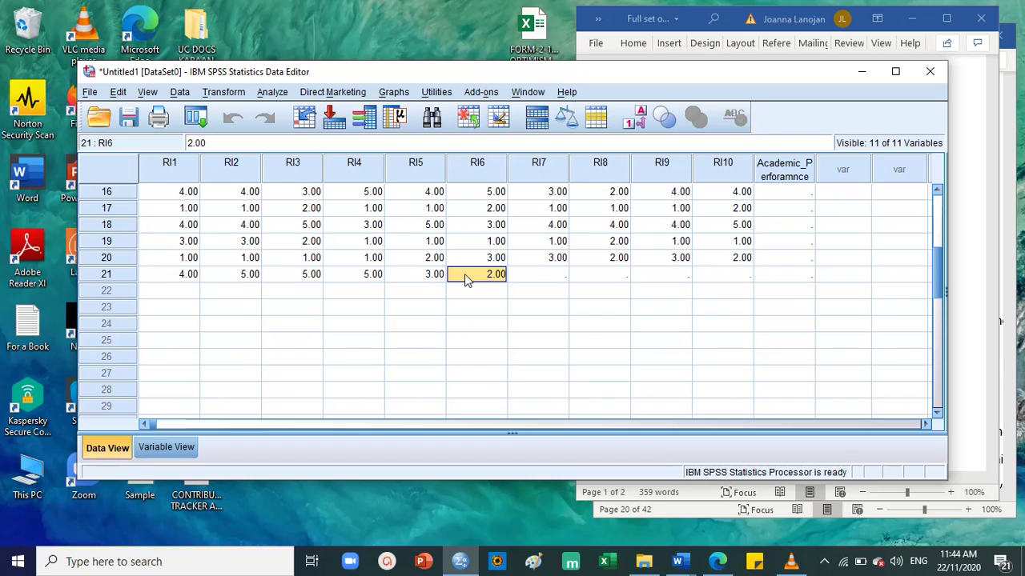
{"action": "type", "text": "3"}
{"action": "key", "text": "Tab"}
{"action": "type", "text": "2"}
{"action": "key", "text": "Tab"}
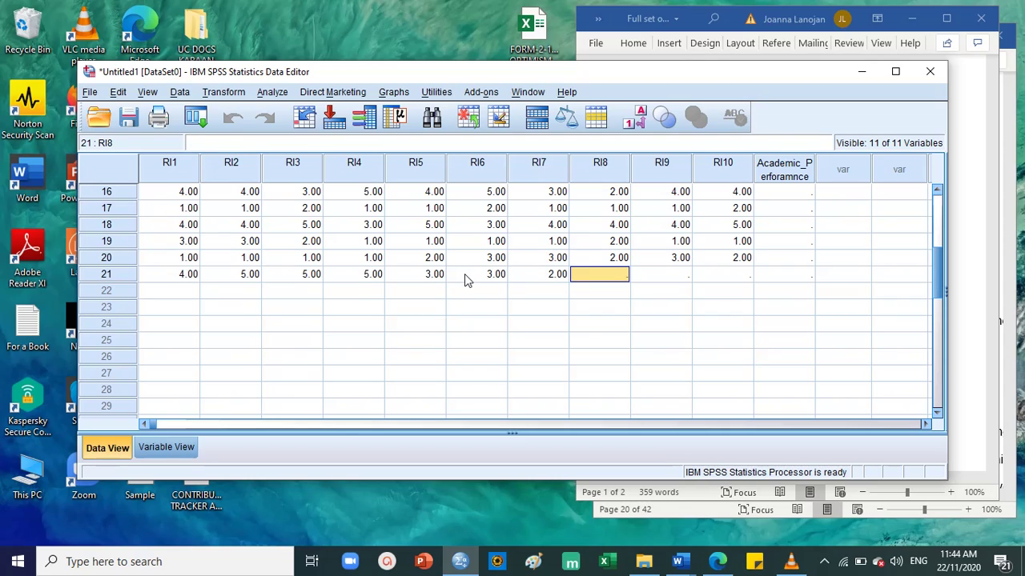
Complete row 21 by entering 4, 5 and 3 for RI8 to RI10.
{"action": "type", "text": "4"}
{"action": "key", "text": "Tab"}
{"action": "type", "text": "5"}
{"action": "key", "text": "Tab"}
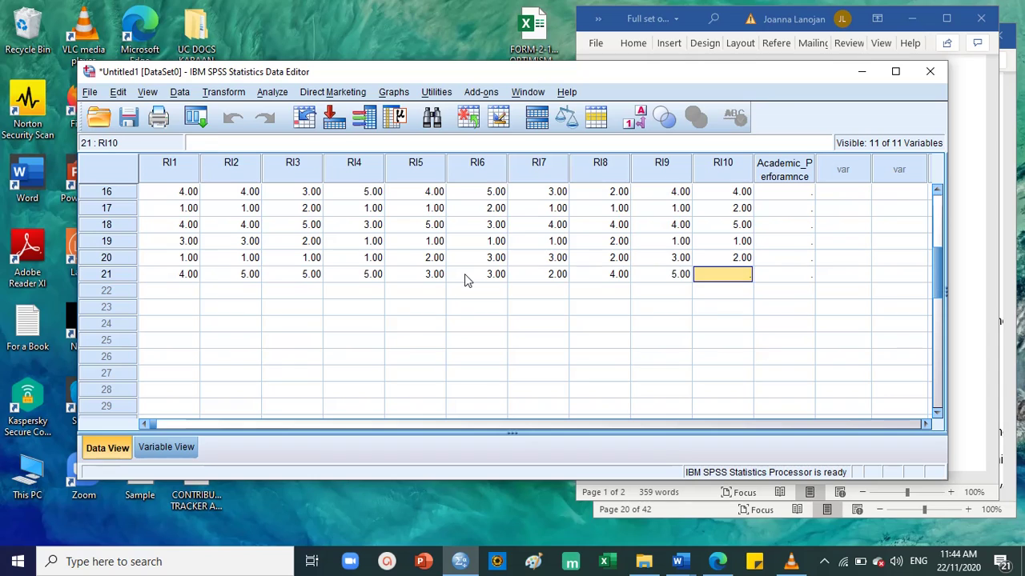
{"action": "type", "text": "3"}
{"action": "key", "text": "Tab"}
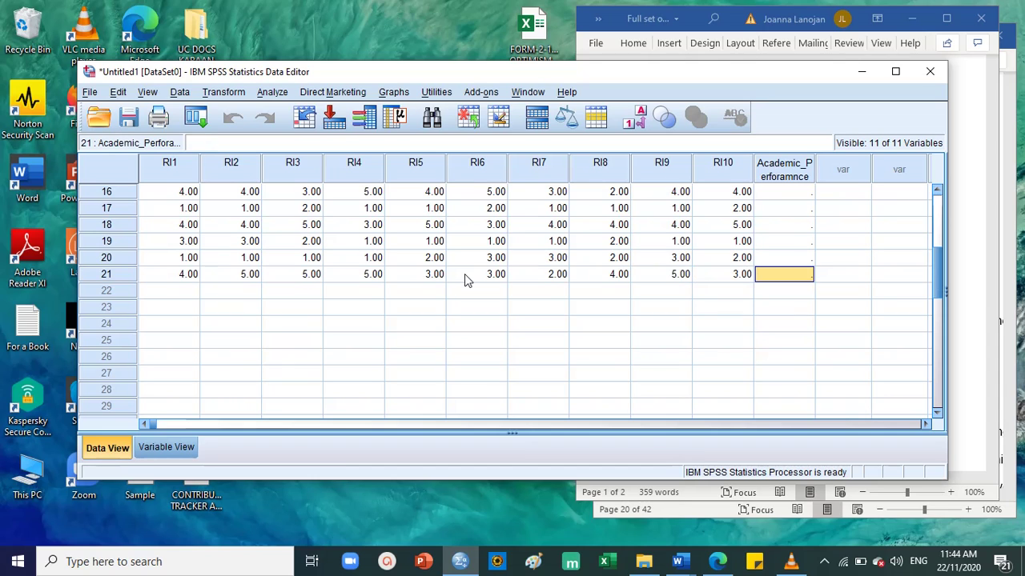
{"action": "key", "text": "Return"}
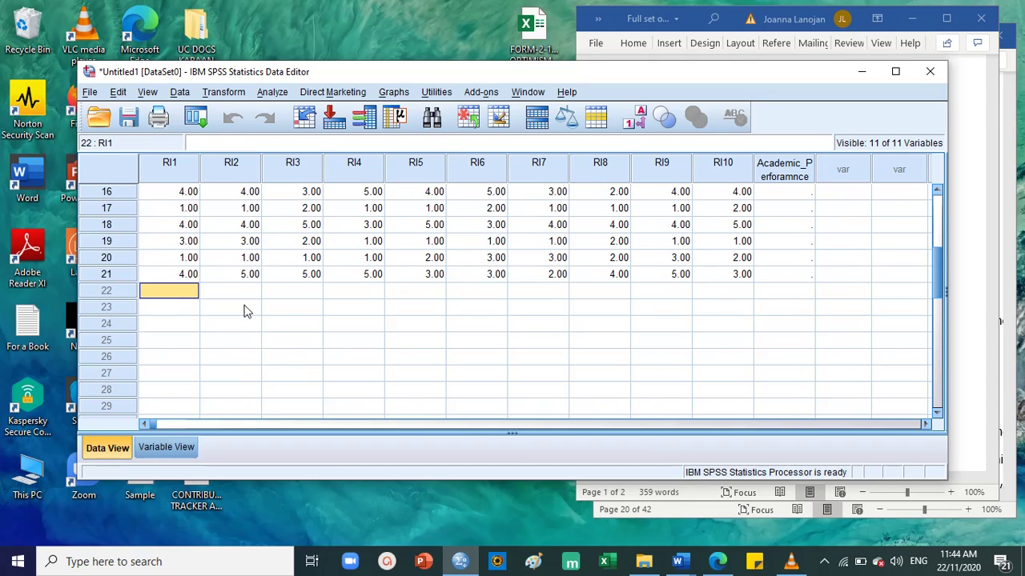
Paste the four copied respondent rows into rows 22 to 25 and again into rows 26 to 29.
{"action": "scroll", "coordinate": [377, 344], "scroll_direction": "up", "scroll_amount": 4}
{"action": "scroll", "coordinate": [344, 343], "scroll_direction": "down", "scroll_amount": 7}
{"action": "scroll", "coordinate": [312, 342], "scroll_direction": "up", "scroll_amount": 5}
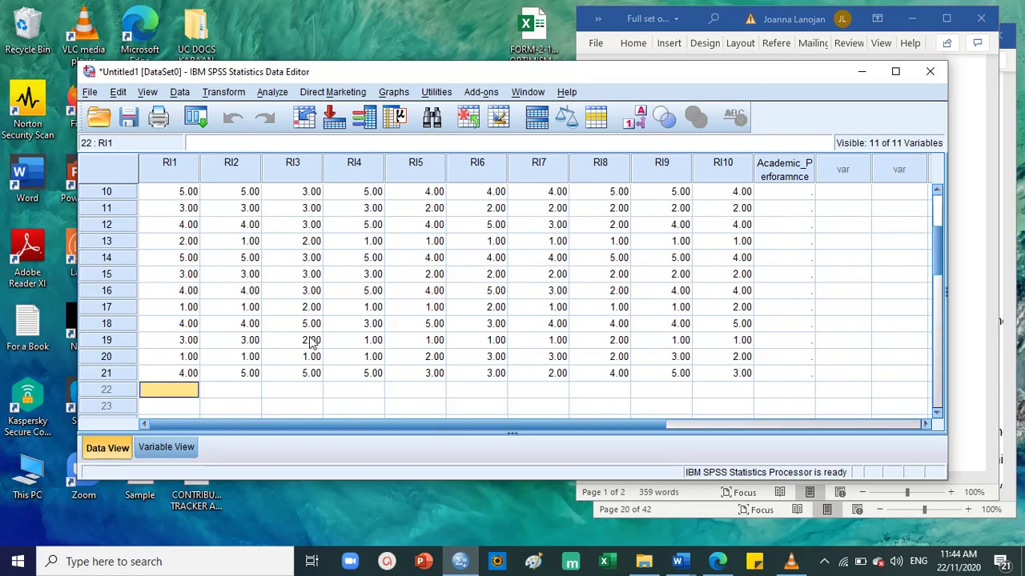
{"action": "scroll", "coordinate": [236, 365], "scroll_direction": "down", "scroll_amount": 2}
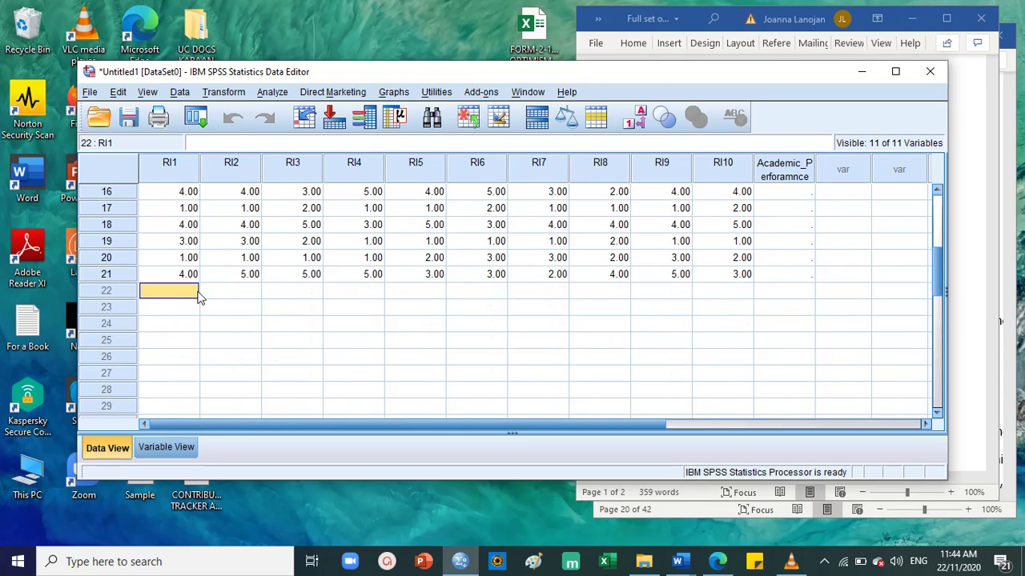
{"action": "type", "text": "2.00\t1.00\t2.00\t1.00\t1.00\t1.00\t1.00\t1.00\t1.00\t1.00 5.00\t5.00\t3.00\t5.00\t4.00\t4.00\t4.00\t5.00\t5.00\t4.00 3.00\t3.00\t3.00\t3.00\t2.00\t2.00\t2.00\t2.00\t2.00\t2.00 4.00\t4.00\t3.00\t5.00\t4.00\t5.00\t3.00\t2.00\t4.00\t4.00"}
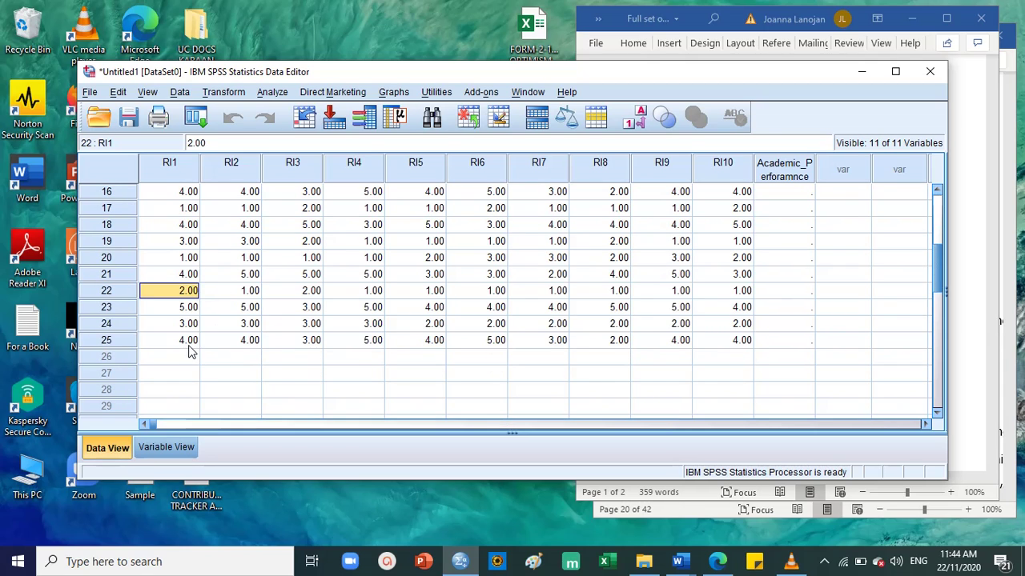
{"action": "left_click", "coordinate": [189, 346]}
{"action": "left_click", "coordinate": [190, 358]}
{"action": "type", "text": "2.00\t1.00\t2.00\t1.00\t1.00\t1.00\t1.00\t1.00\t1.00\t1.00 5.00\t5.00\t3.00\t5.00\t4.00\t4.00\t4.00\t5.00\t5.00\t4.00 3.00\t3.00\t3.00\t3.00\t2.00\t2.00\t2.00\t2.00\t2.00\t2.00 4.00\t4.00\t3.00\t5.00\t4.00\t5.00\t3.00\t2.00\t4.00\t4.00"}
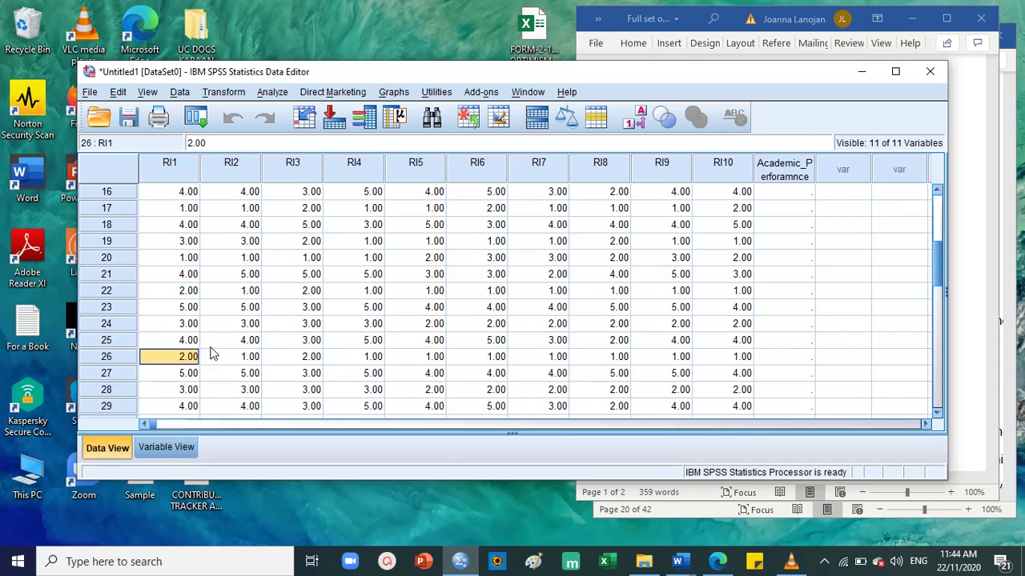
Enter 5, 3, 1, 1 and 1 for RI1 to RI5 in row 30.
{"action": "scroll", "coordinate": [216, 349], "scroll_direction": "down", "scroll_amount": 3}
{"action": "left_click", "coordinate": [178, 275]}
{"action": "scroll", "coordinate": [220, 312], "scroll_direction": "up", "scroll_amount": 1}
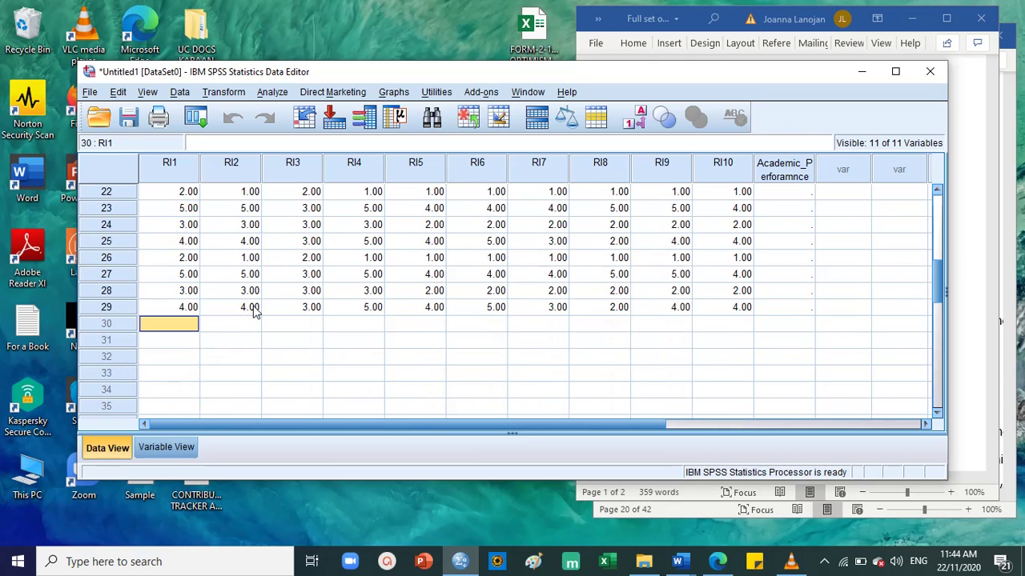
{"action": "type", "text": "5"}
{"action": "key", "text": "Tab"}
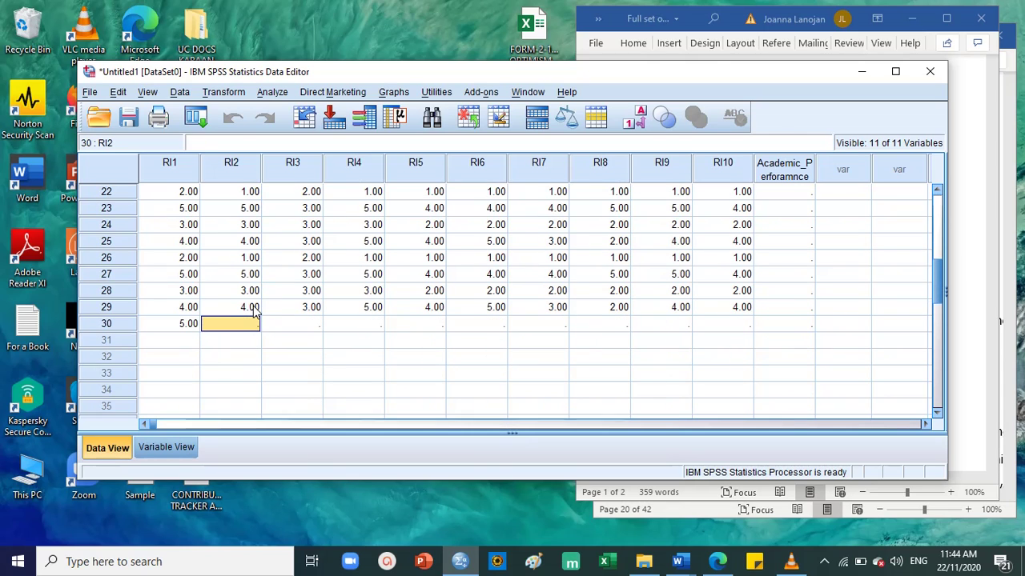
{"action": "type", "text": "3"}
{"action": "key", "text": "Tab"}
{"action": "type", "text": "1"}
{"action": "key", "text": "Tab"}
{"action": "type", "text": "1"}
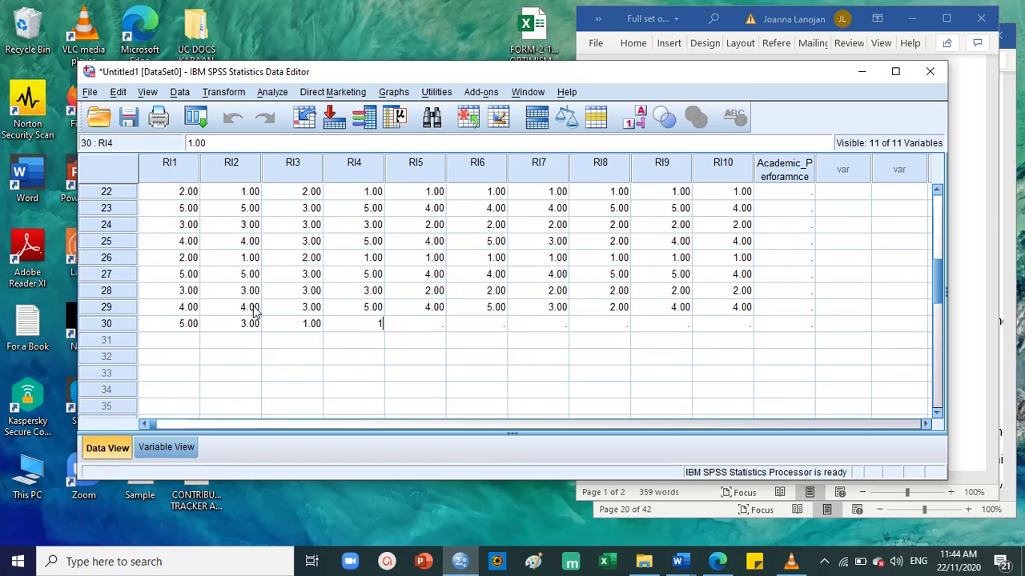
{"action": "key", "text": "Tab"}
{"action": "type", "text": "1"}
{"action": "key", "text": "Tab"}
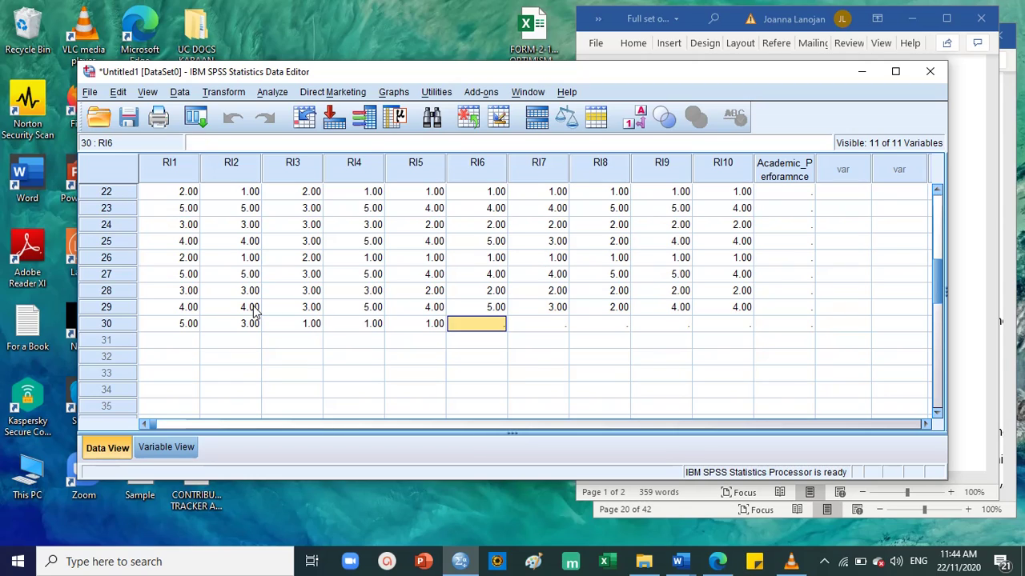
Complete row 30 by entering 2, 1, 2, 1 and 2 for RI6 to RI10.
{"action": "type", "text": "2"}
{"action": "key", "text": "Tab"}
{"action": "type", "text": "1"}
{"action": "key", "text": "Tab"}
{"action": "type", "text": "2"}
{"action": "key", "text": "Tab"}
{"action": "type", "text": "1"}
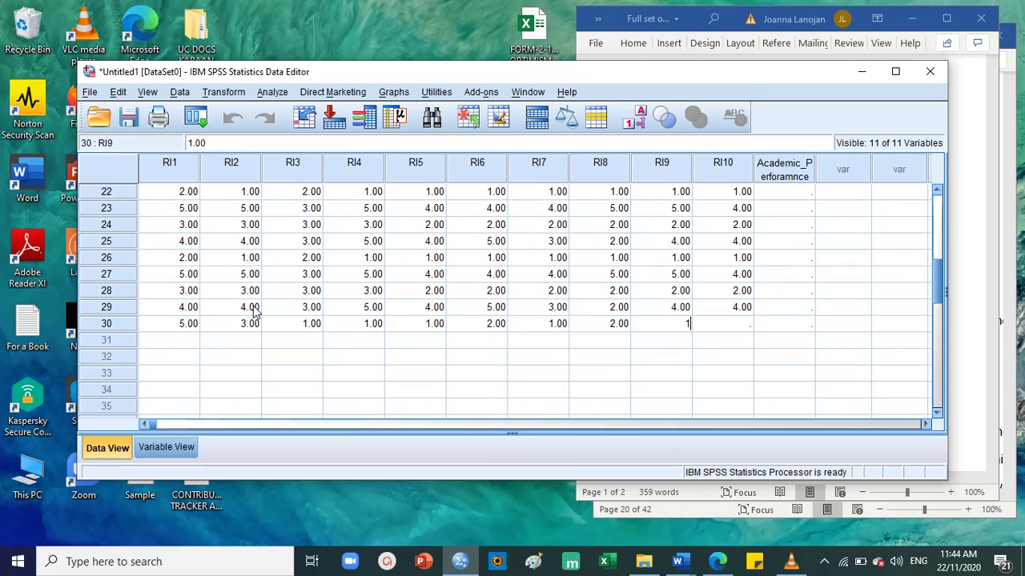
{"action": "key", "text": "Tab"}
{"action": "type", "text": "2"}
{"action": "key", "text": "Tab"}
Review the scores in rows 1 to 30 against the rating scale and items in the Word resilience document.
{"action": "left_click", "coordinate": [105, 323]}
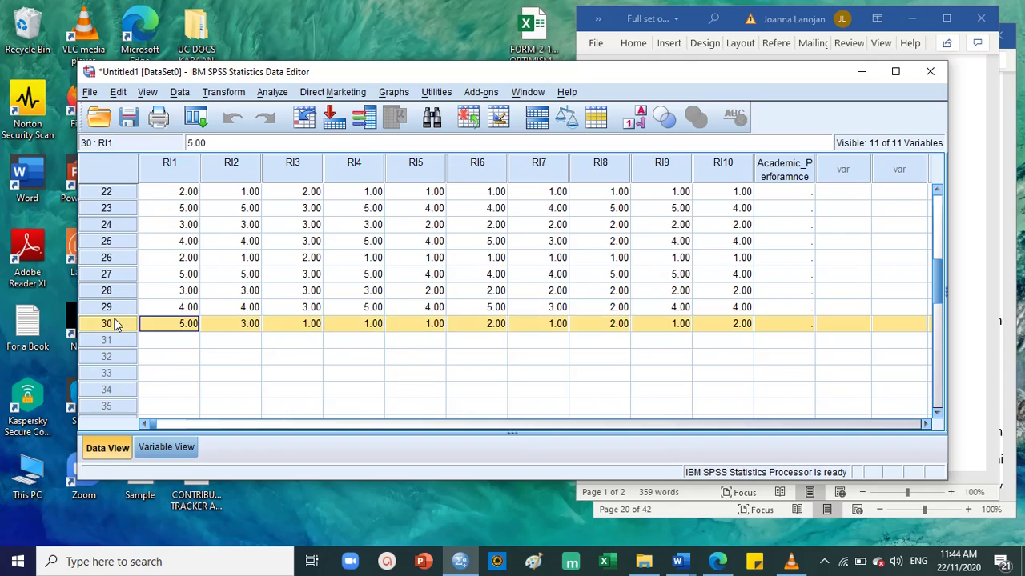
{"action": "scroll", "coordinate": [309, 349], "scroll_direction": "up", "scroll_amount": 7}
{"action": "scroll", "coordinate": [314, 348], "scroll_direction": "down", "scroll_amount": 5}
{"action": "scroll", "coordinate": [315, 349], "scroll_direction": "down", "scroll_amount": 4}
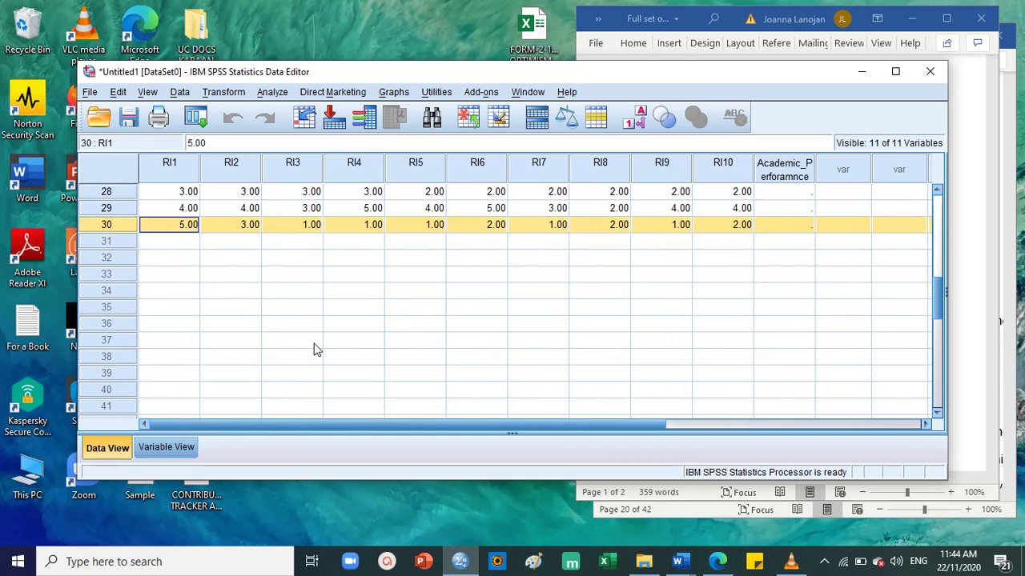
{"action": "scroll", "coordinate": [315, 349], "scroll_direction": "up", "scroll_amount": 9}
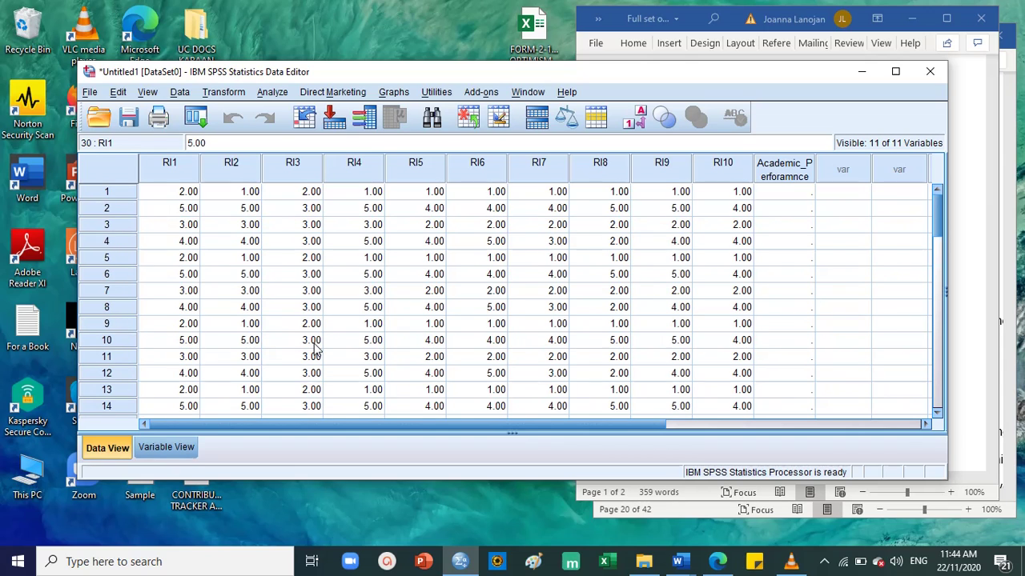
{"action": "left_click", "coordinate": [164, 192]}
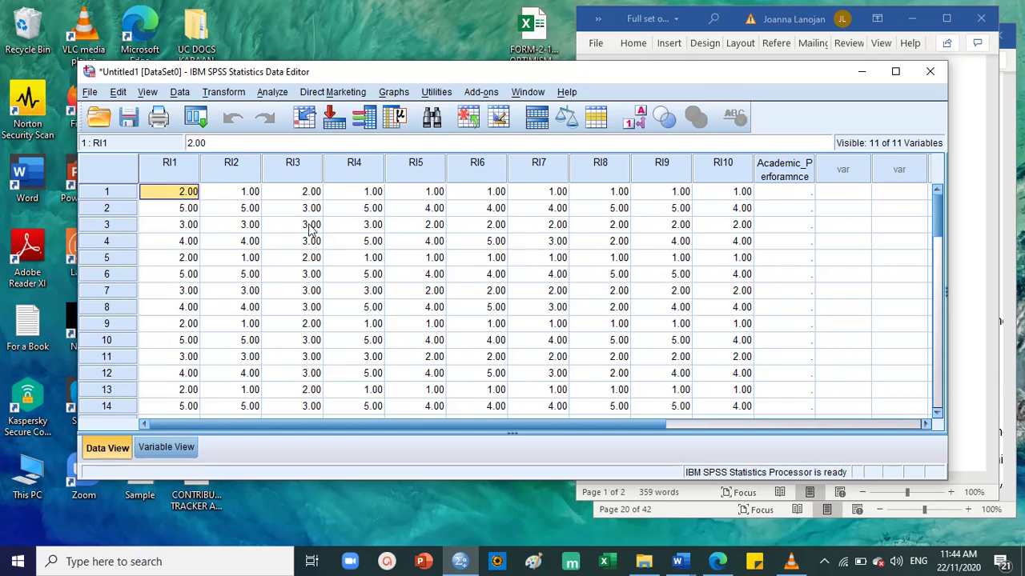
{"action": "left_click", "coordinate": [1000, 192]}
{"action": "scroll", "coordinate": [645, 256], "scroll_direction": "down", "scroll_amount": 3}
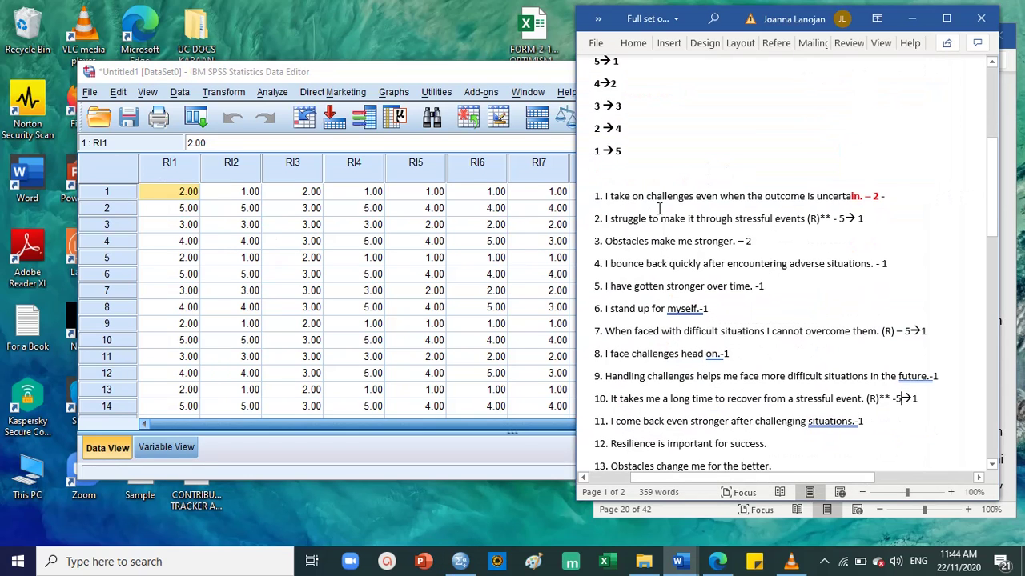
{"action": "scroll", "coordinate": [690, 204], "scroll_direction": "up", "scroll_amount": 5}
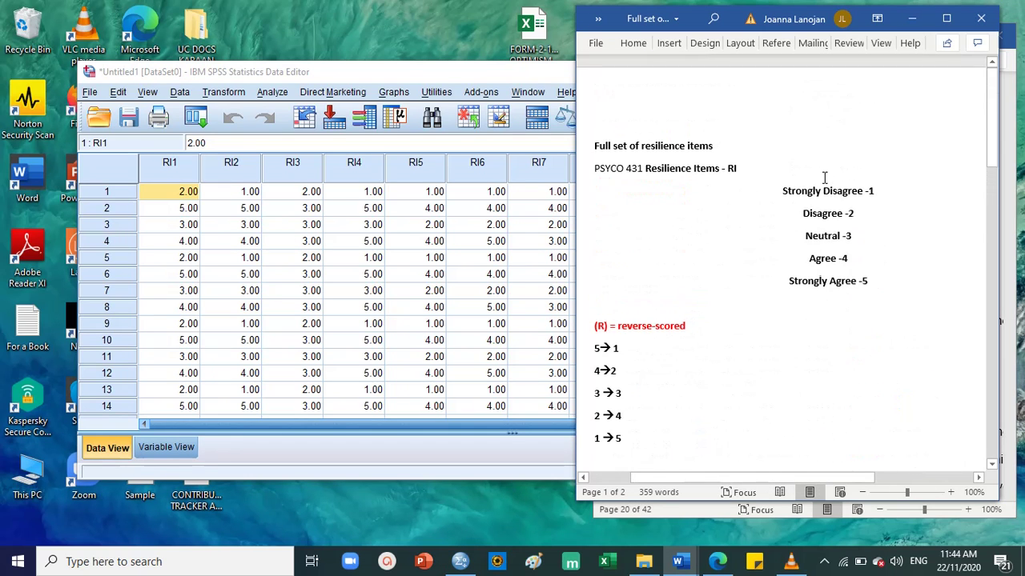
{"action": "left_click", "coordinate": [294, 227]}
{"action": "left_click", "coordinate": [789, 194]}
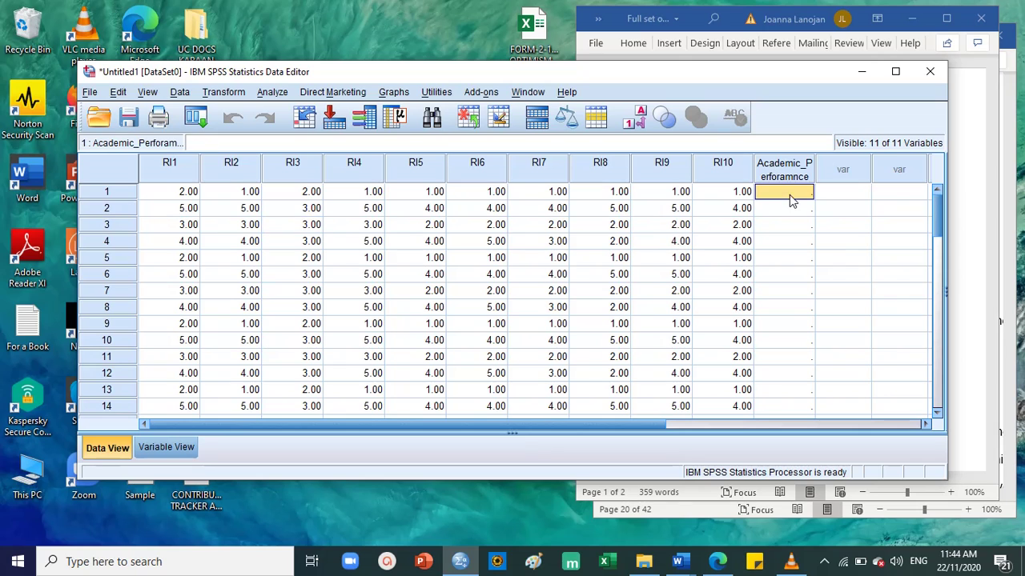
Examine the academic performance grade ranges at the end of the Word resilience document.
{"action": "left_click", "coordinate": [987, 236]}
{"action": "scroll", "coordinate": [904, 308], "scroll_direction": "down", "scroll_amount": 6}
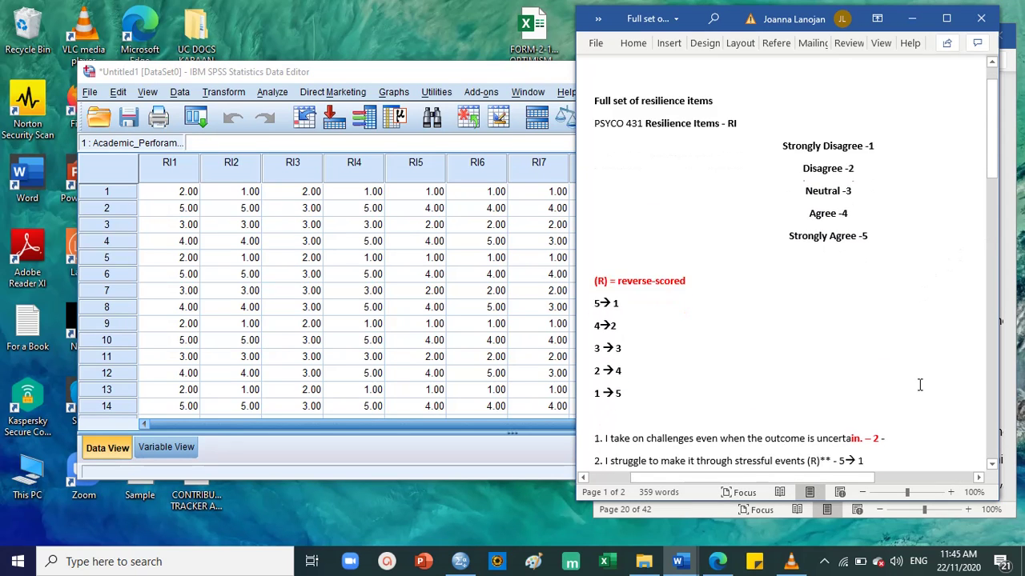
{"action": "left_click_drag", "start_coordinate": [992, 227], "coordinate": [993, 455]}
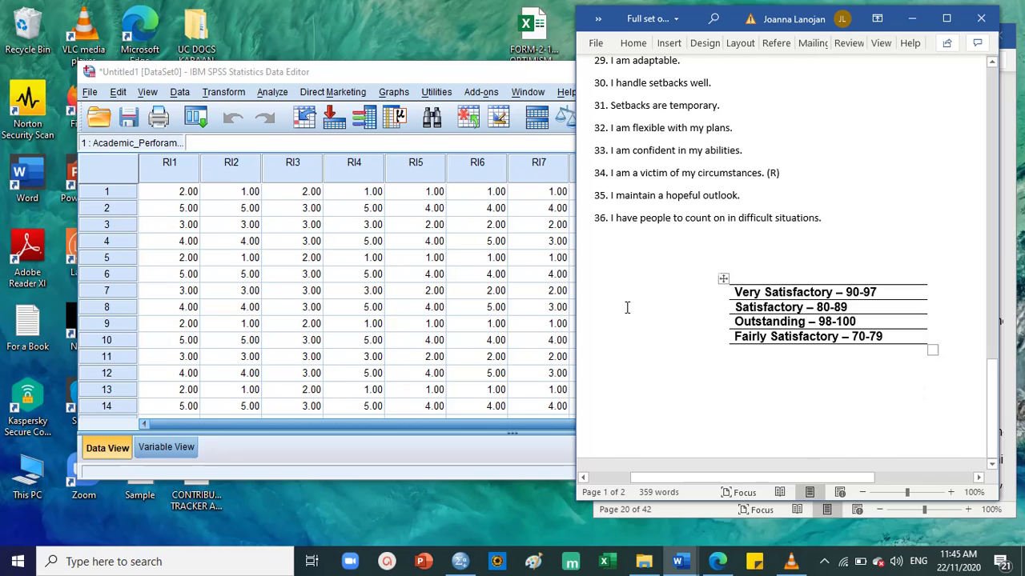
{"action": "left_click", "coordinate": [482, 290]}
{"action": "left_click", "coordinate": [798, 199]}
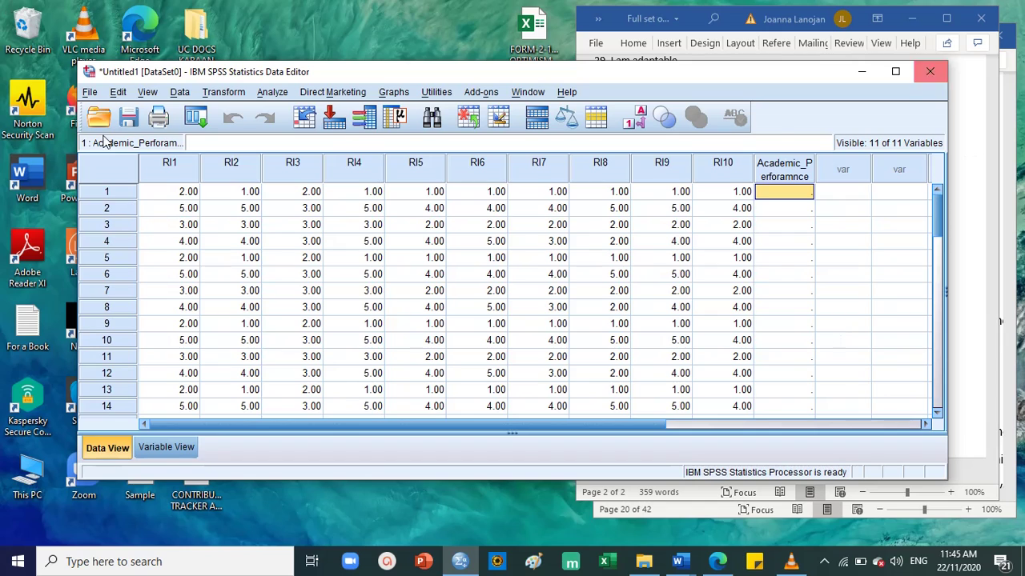
{"action": "left_click", "coordinate": [987, 322]}
{"action": "double_click", "coordinate": [857, 295]}
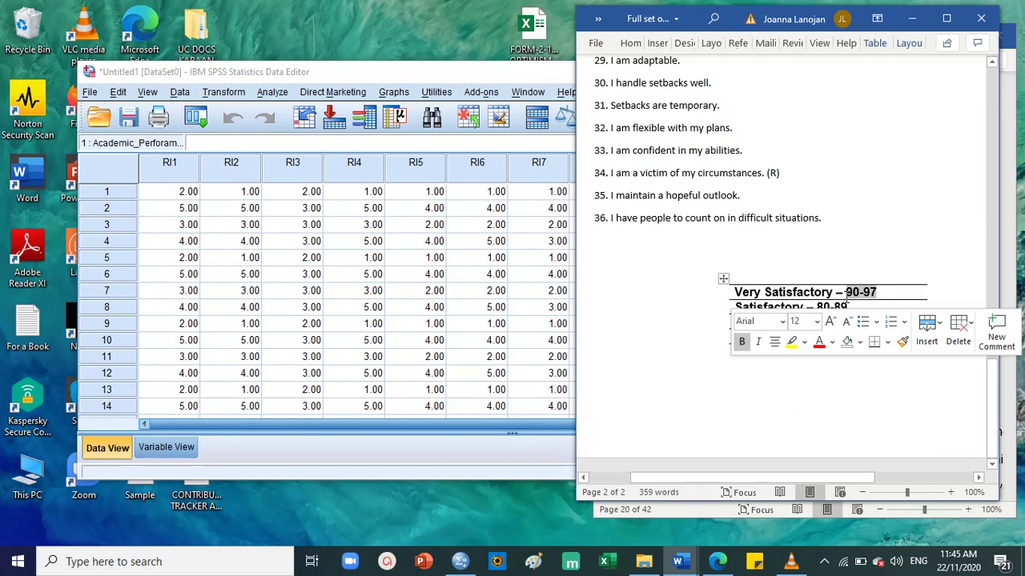
{"action": "left_click", "coordinate": [864, 319]}
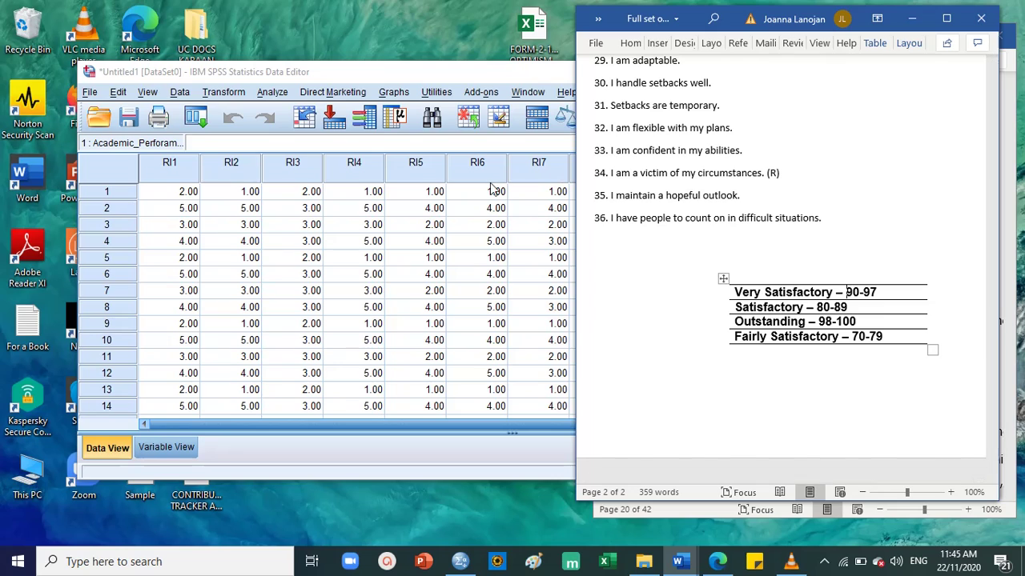
Switch back to SPSS and enter 96, 83 and 89 as the academic performance grades in rows 1 to 3.
{"action": "left_click", "coordinate": [477, 208]}
{"action": "left_click", "coordinate": [794, 175]}
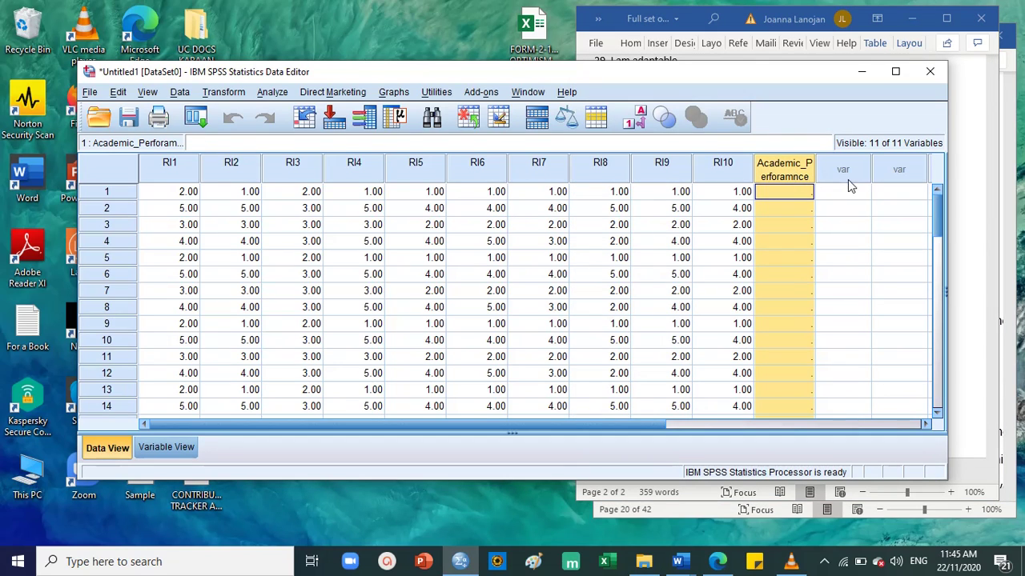
{"action": "left_click", "coordinate": [785, 195]}
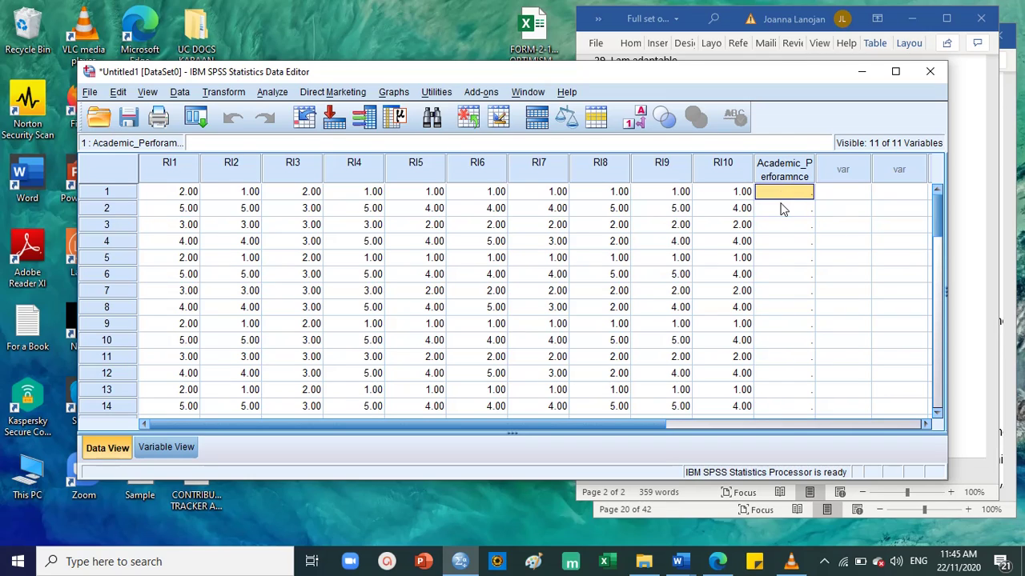
{"action": "type", "text": "96"}
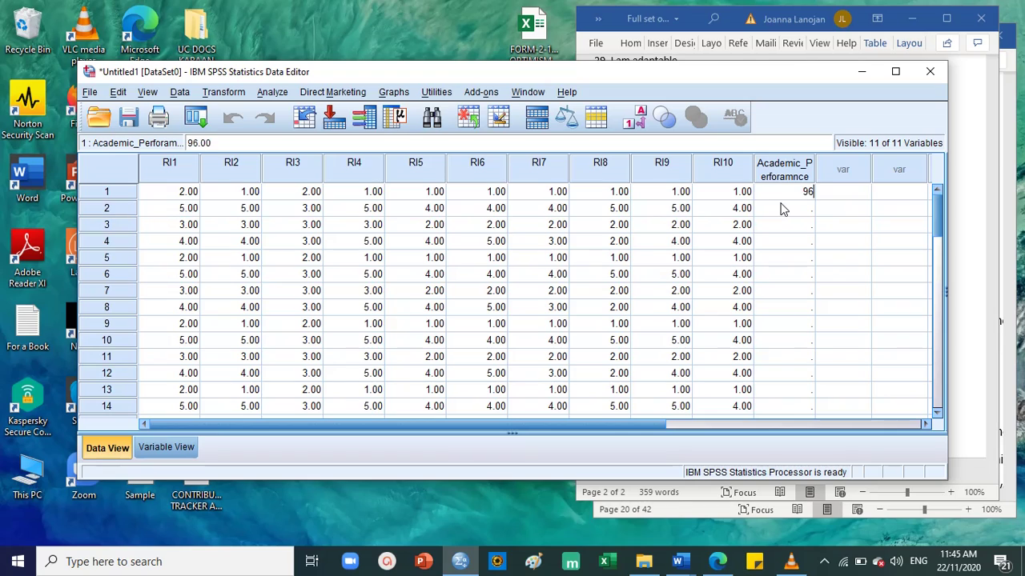
{"action": "key", "text": "Return"}
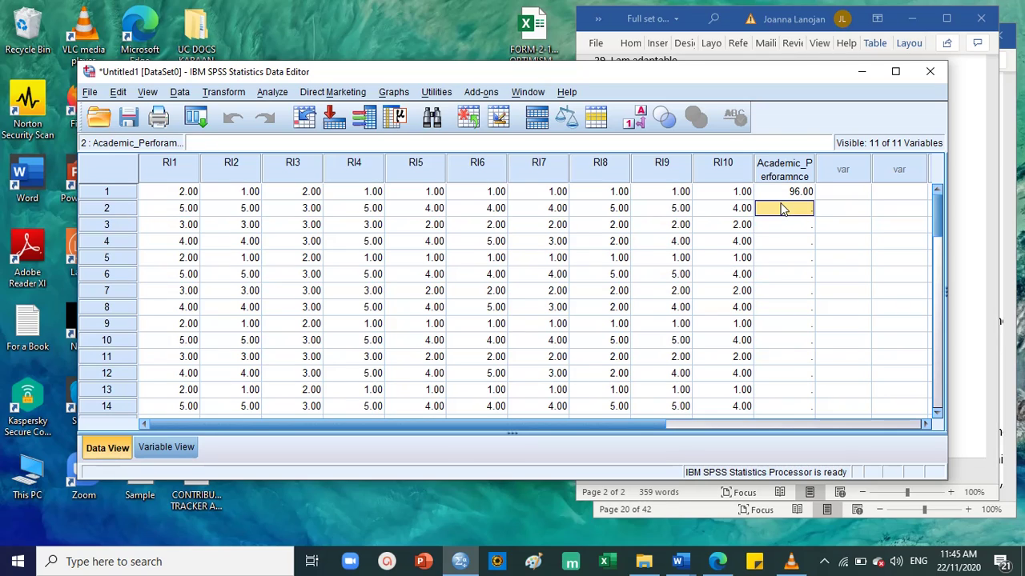
{"action": "type", "text": "83"}
{"action": "key", "text": "Return"}
{"action": "type", "text": "8"}
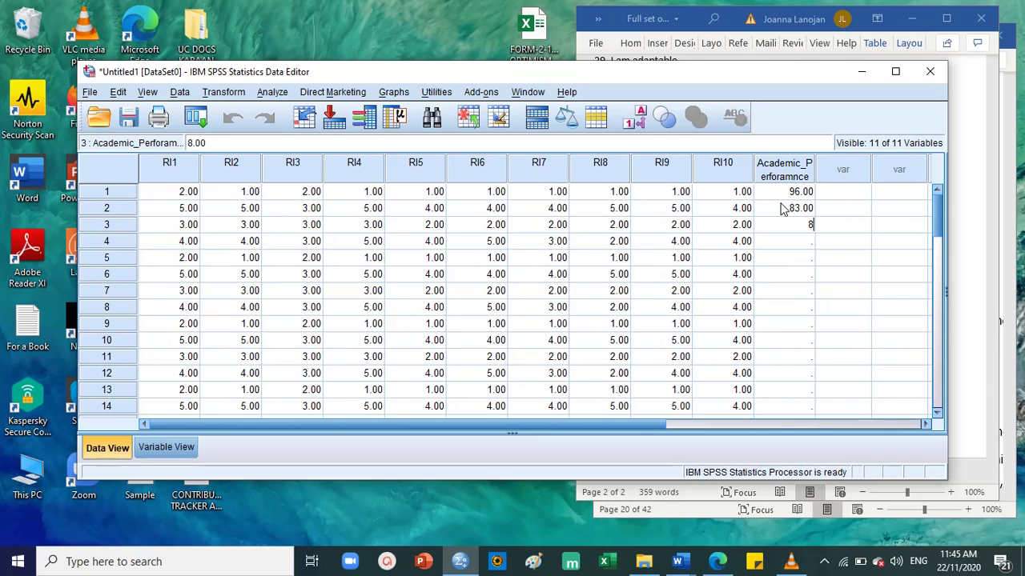
{"action": "type", "text": "9"}
{"action": "key", "text": "Return"}
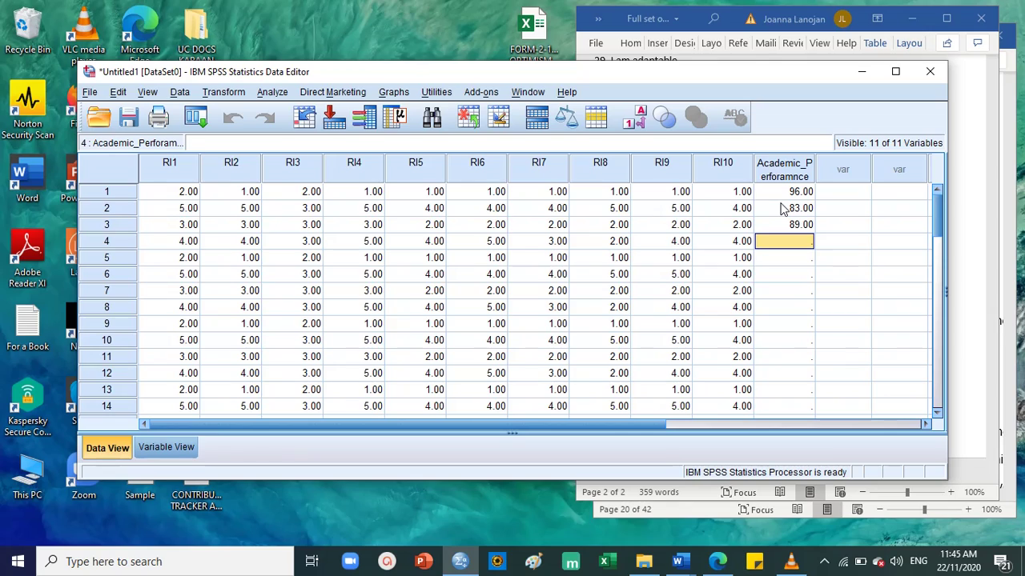
Enter 88, 91 and 90 as the academic performance grades in rows 4 to 6.
{"action": "type", "text": "88"}
{"action": "key", "text": "Return"}
{"action": "type", "text": "91"}
{"action": "key", "text": "Return"}
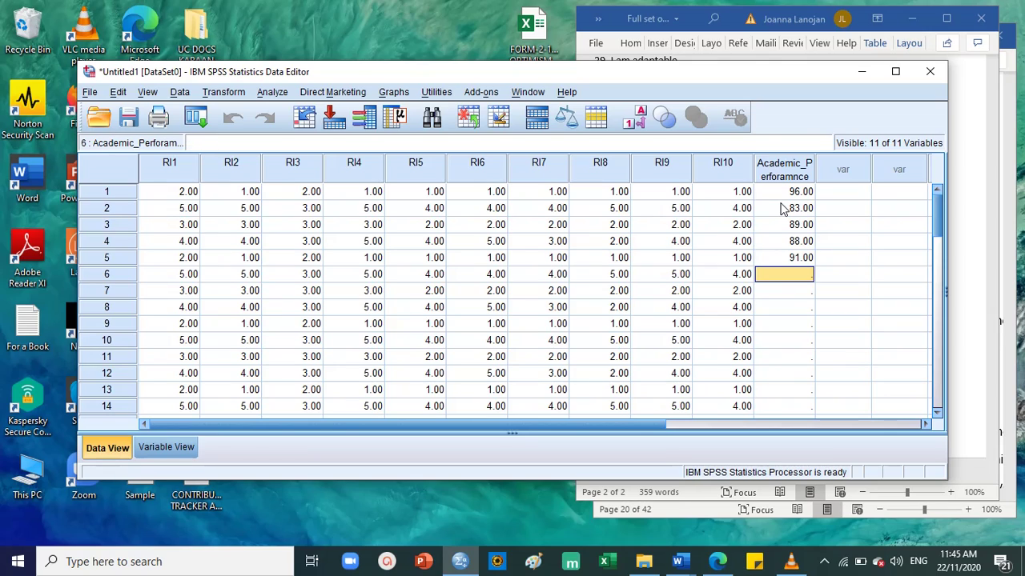
{"action": "type", "text": "90"}
{"action": "key", "text": "Return"}
Enter 94, 95 and 99 as the academic performance grades in rows 7 to 9.
{"action": "type", "text": "9"}
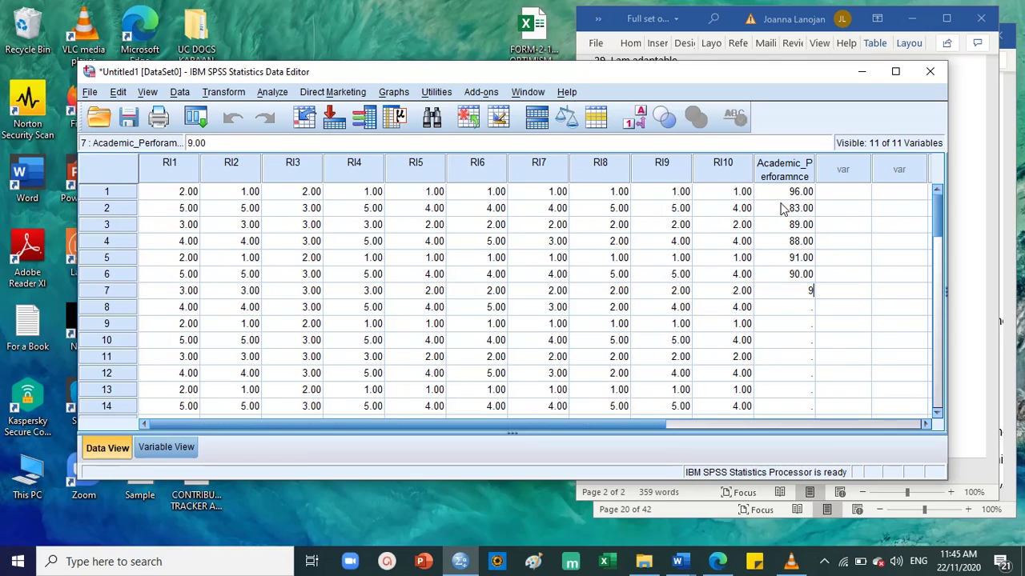
{"action": "type", "text": "4"}
{"action": "key", "text": "Return"}
{"action": "type", "text": "95"}
{"action": "key", "text": "Return"}
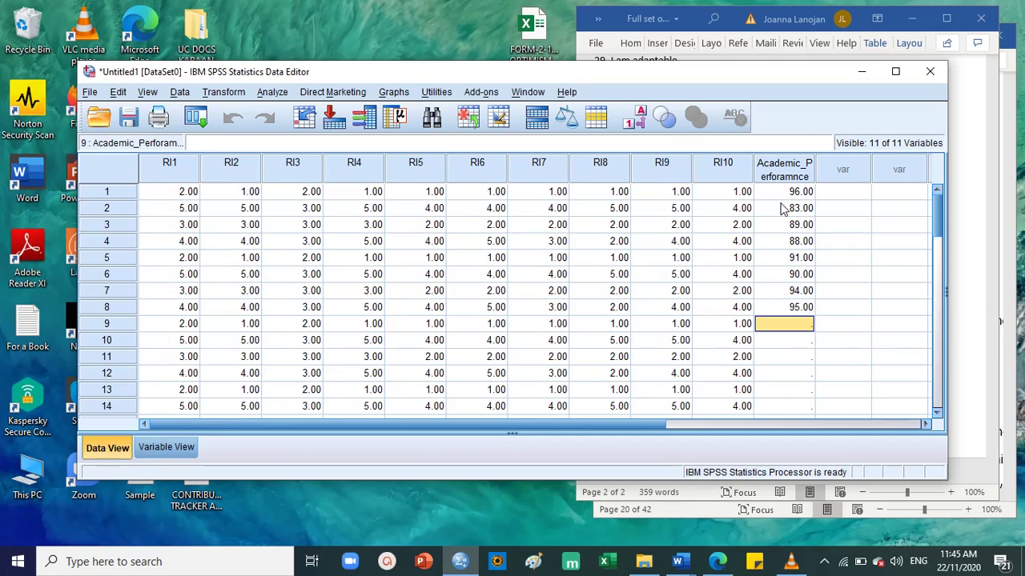
{"action": "type", "text": "9"}
{"action": "key", "text": "Return"}
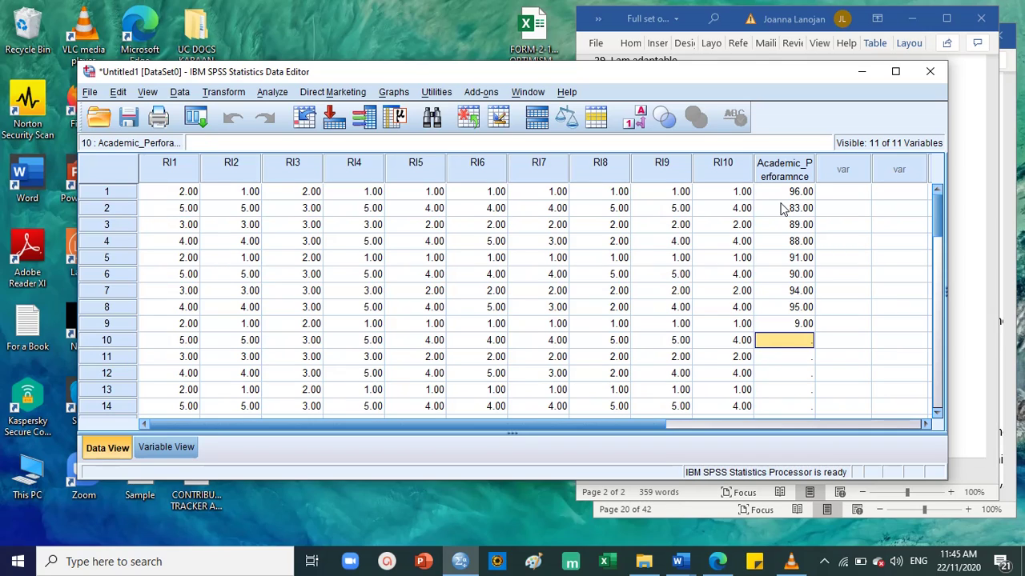
{"action": "left_click", "coordinate": [799, 325]}
{"action": "type", "text": "99"}
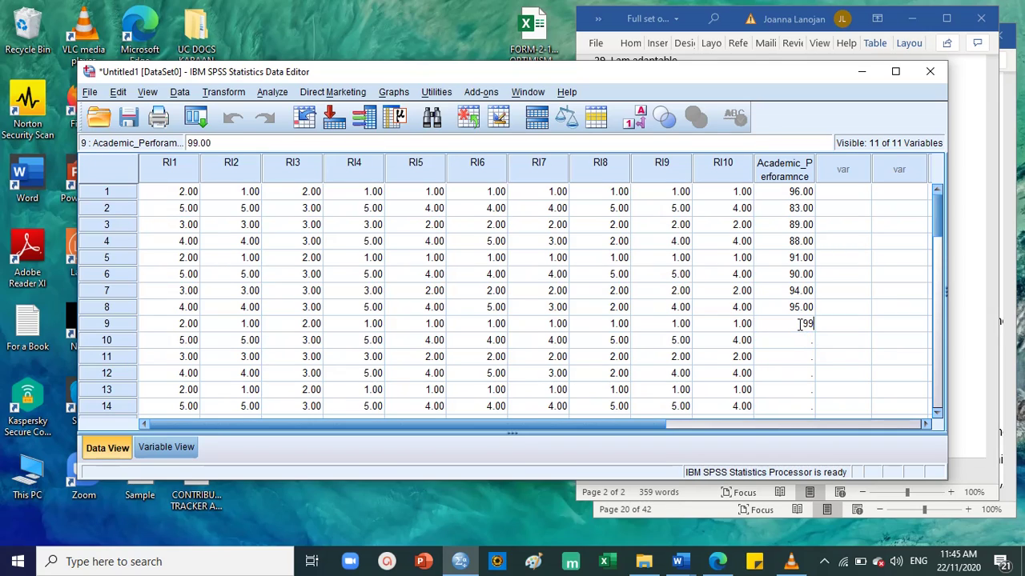
{"action": "key", "text": "Return"}
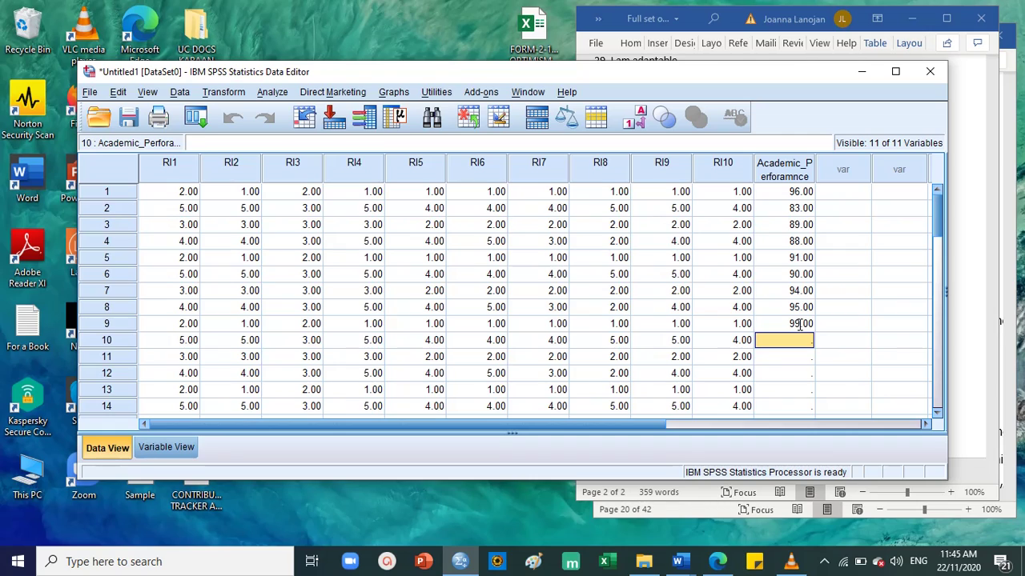
Enter 82, 77 and 85 as the academic performance grades in rows 10 to 12.
{"action": "type", "text": "82"}
{"action": "key", "text": "Return"}
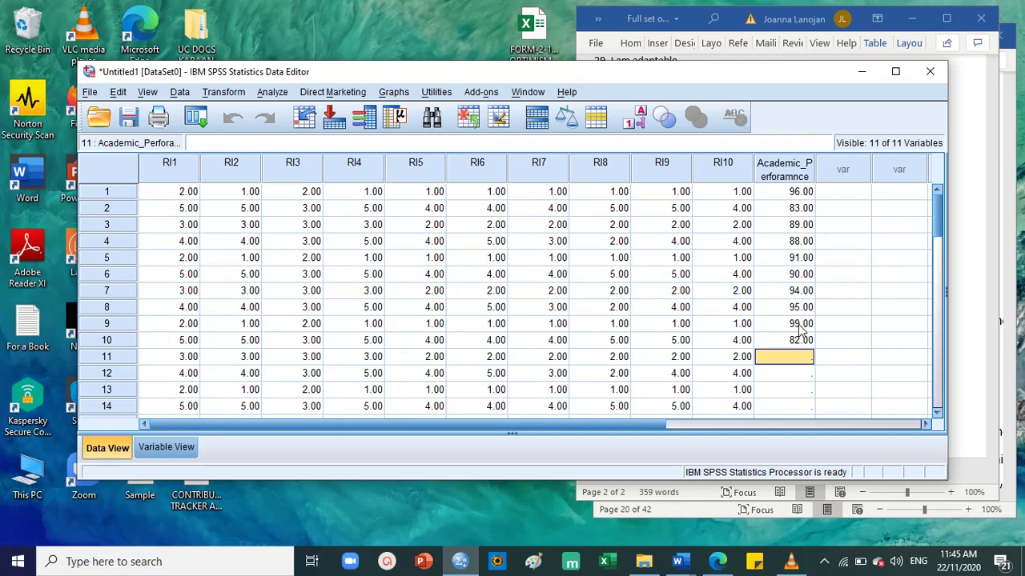
{"action": "type", "text": "77"}
{"action": "key", "text": "Return"}
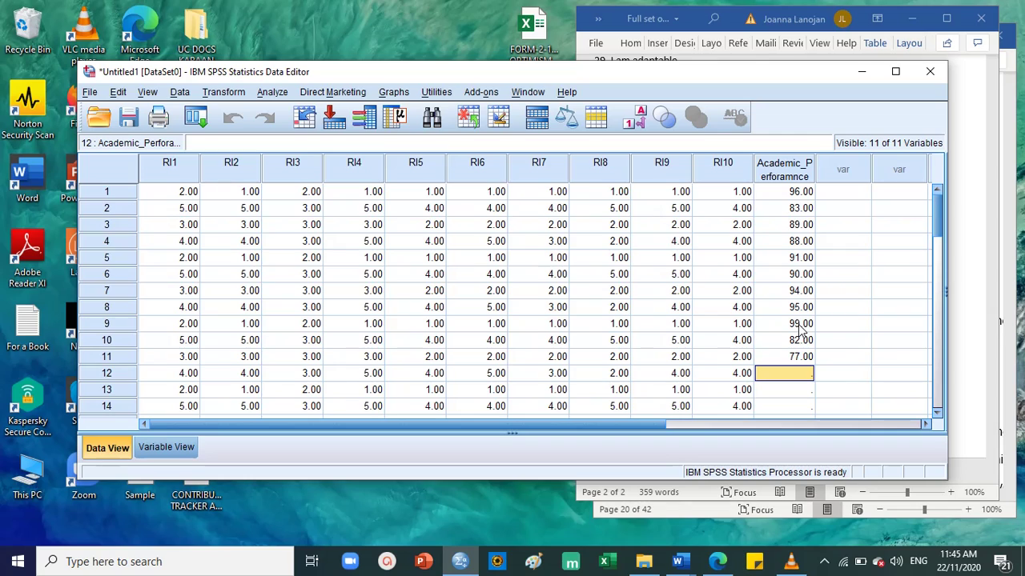
{"action": "type", "text": "85"}
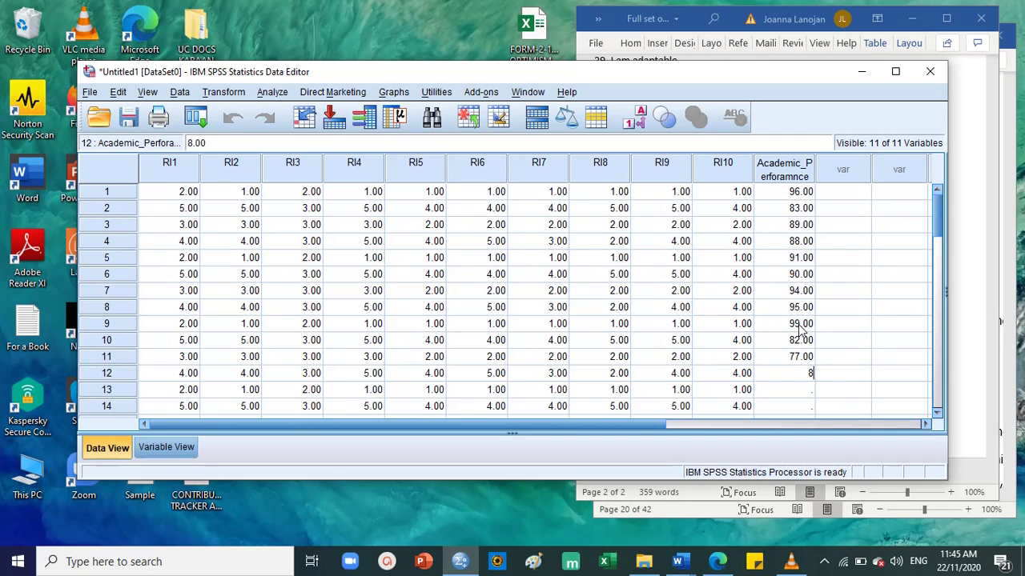
{"action": "key", "text": "Return"}
Enter 86, 89 and 92 as the academic performance grades in rows 13 to 15.
{"action": "type", "text": "86"}
{"action": "key", "text": "Return"}
{"action": "type", "text": "89"}
{"action": "key", "text": "Return"}
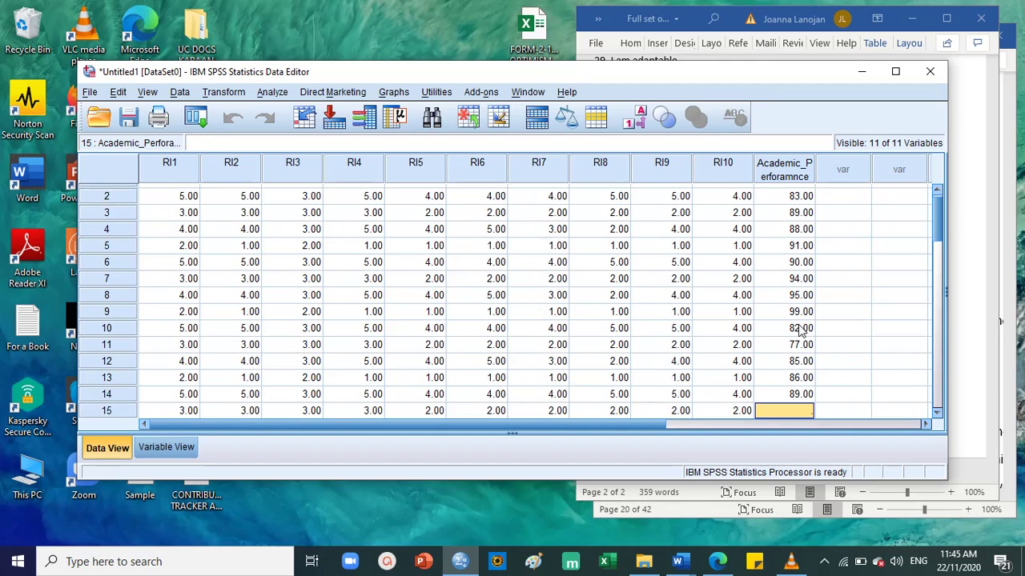
{"action": "type", "text": "92"}
{"action": "key", "text": "Return"}
Enter 93, 90 and 83 as the academic performance grades in rows 16 to 18.
{"action": "type", "text": "93"}
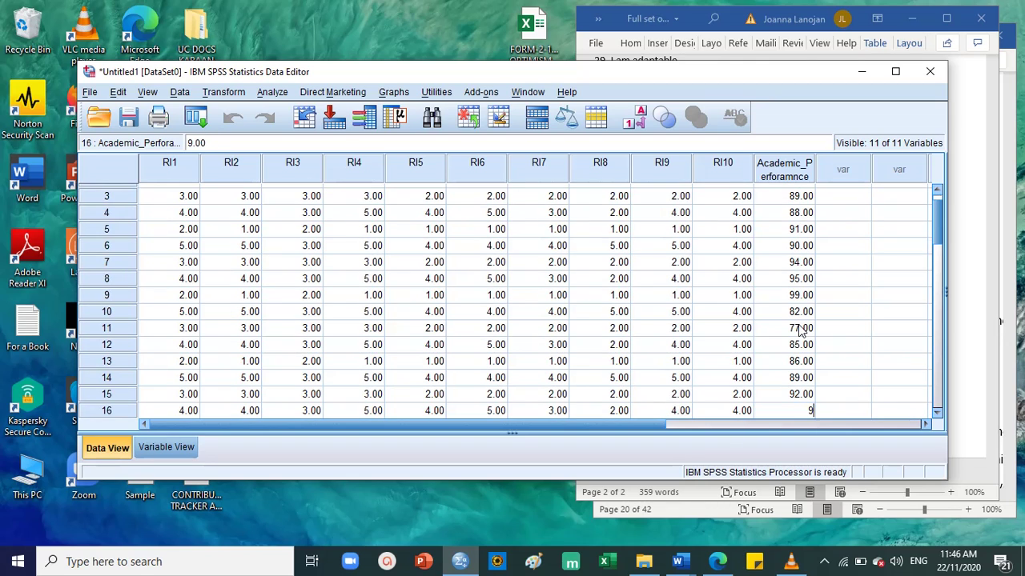
{"action": "key", "text": "Return"}
{"action": "type", "text": "90"}
{"action": "key", "text": "Return"}
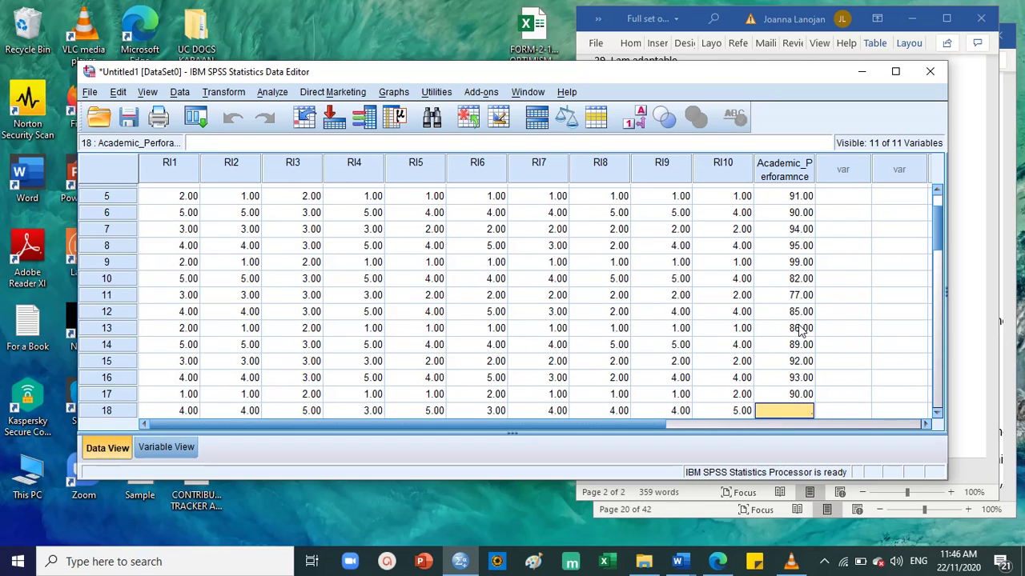
{"action": "type", "text": "83"}
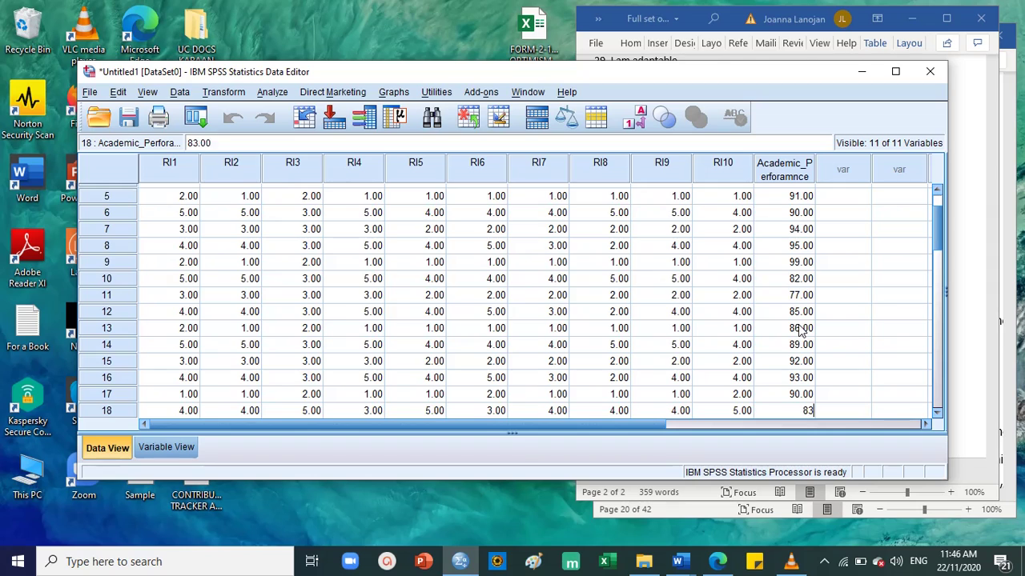
{"action": "key", "text": "Return"}
Enter 85, 87 and 90 as the academic performance grades in rows 19 to 21.
{"action": "type", "text": "85"}
{"action": "key", "text": "Return"}
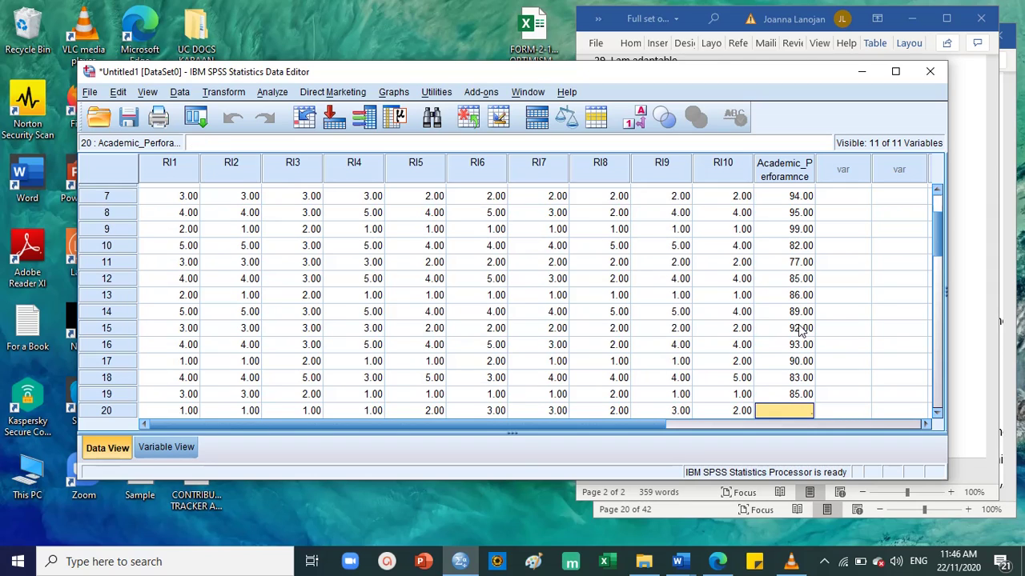
{"action": "type", "text": "87"}
{"action": "key", "text": "Return"}
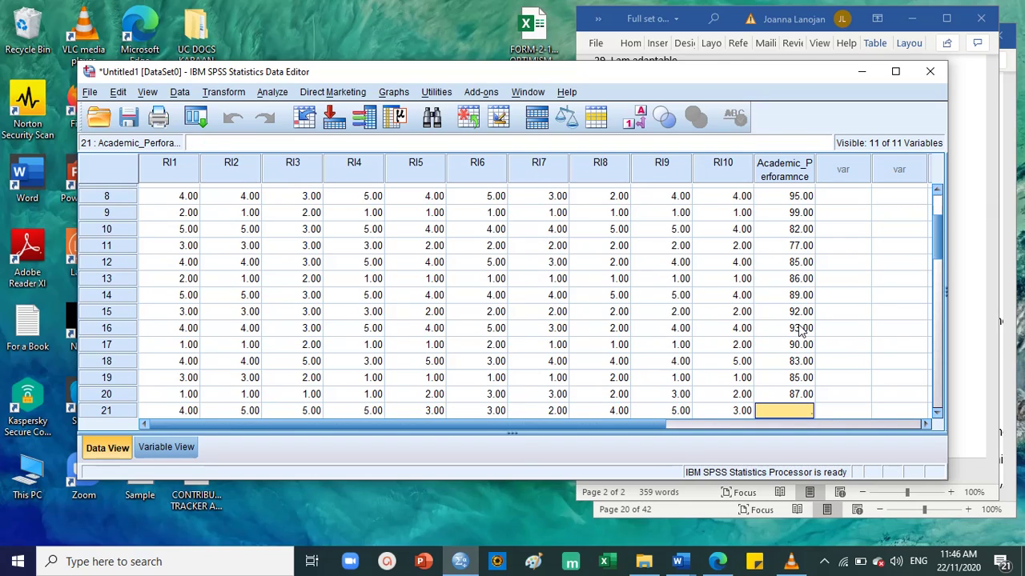
{"action": "scroll", "coordinate": [800, 331], "scroll_direction": "down", "scroll_amount": 3}
{"action": "type", "text": "90"}
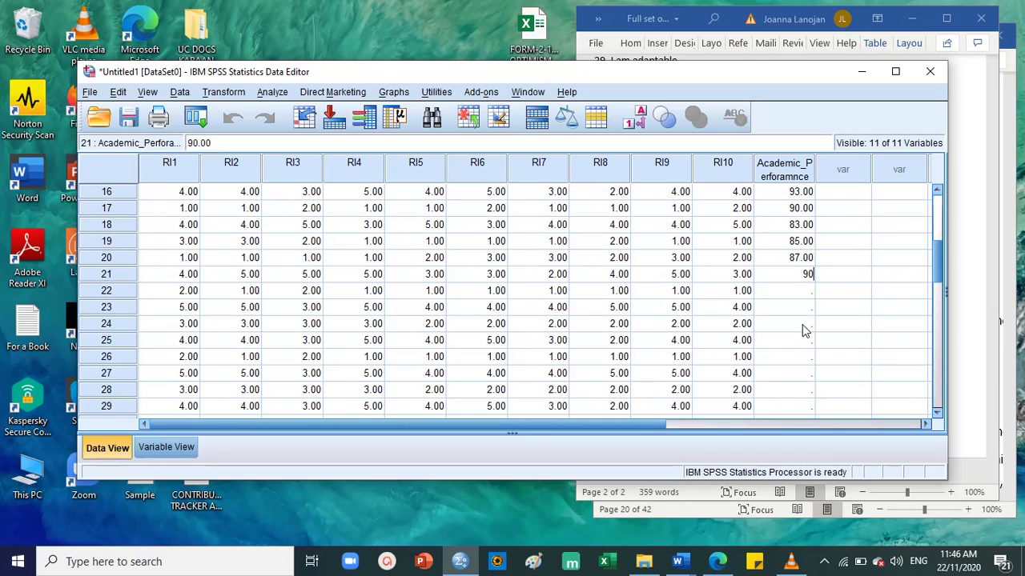
{"action": "key", "text": "Return"}
Enter 98, 98 and 95 as the academic performance grades in rows 22 to 24.
{"action": "type", "text": "98"}
{"action": "key", "text": "Return"}
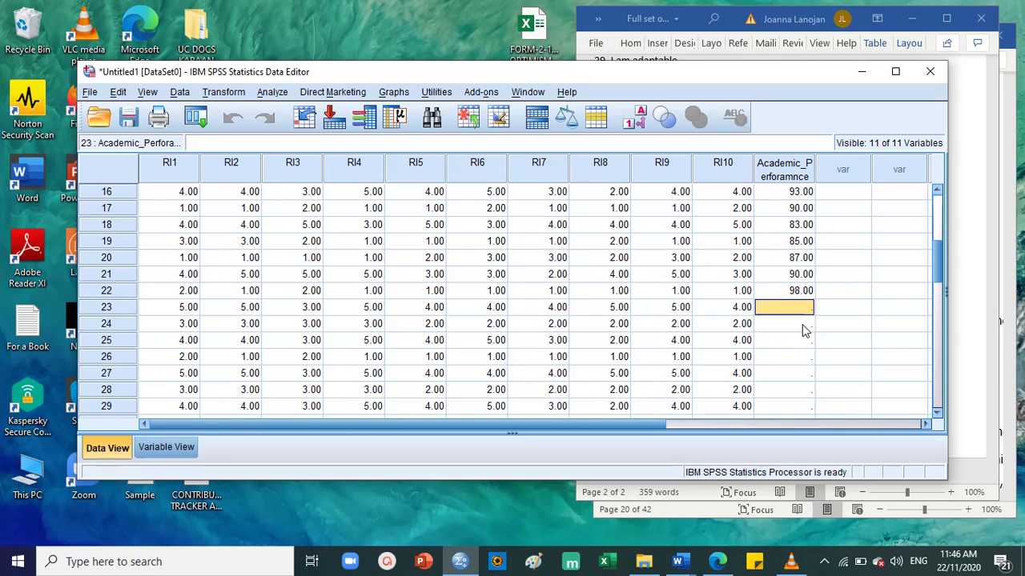
{"action": "type", "text": "98"}
{"action": "key", "text": "Return"}
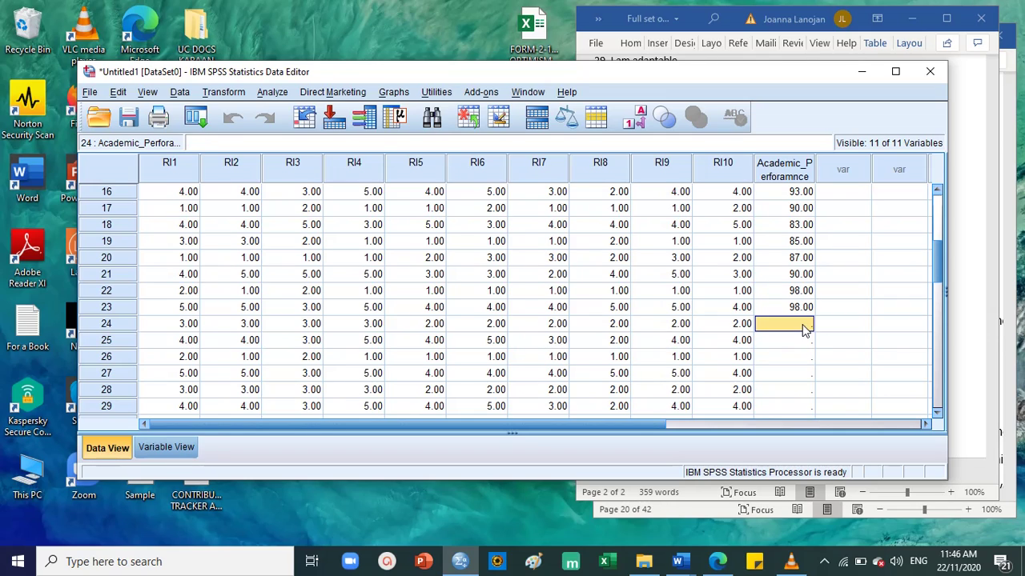
{"action": "type", "text": "95"}
{"action": "key", "text": "Return"}
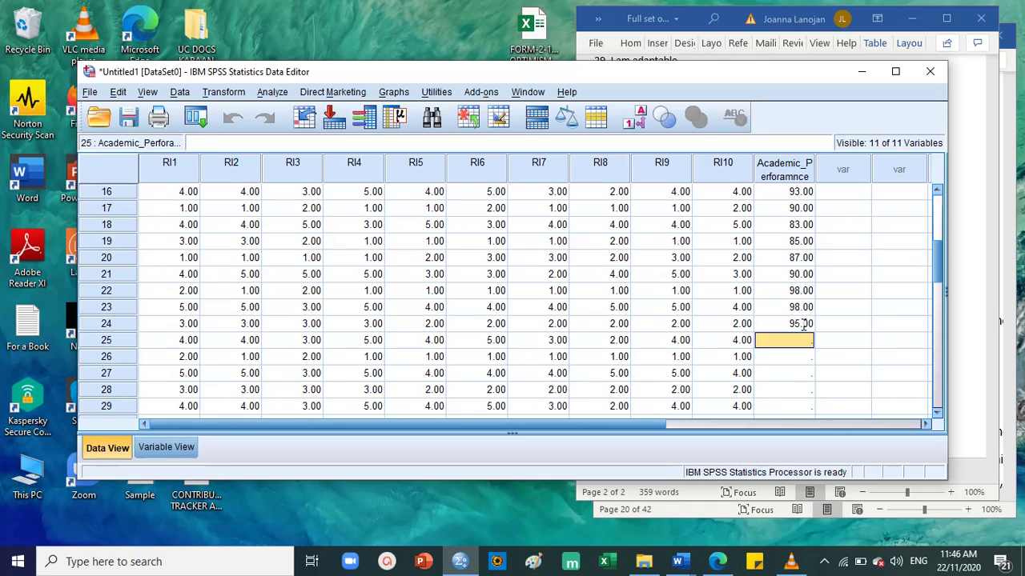
Enter 90, 91 and 76 as the academic performance grades in rows 25 to 27.
{"action": "type", "text": "90"}
{"action": "key", "text": "Return"}
{"action": "type", "text": "91"}
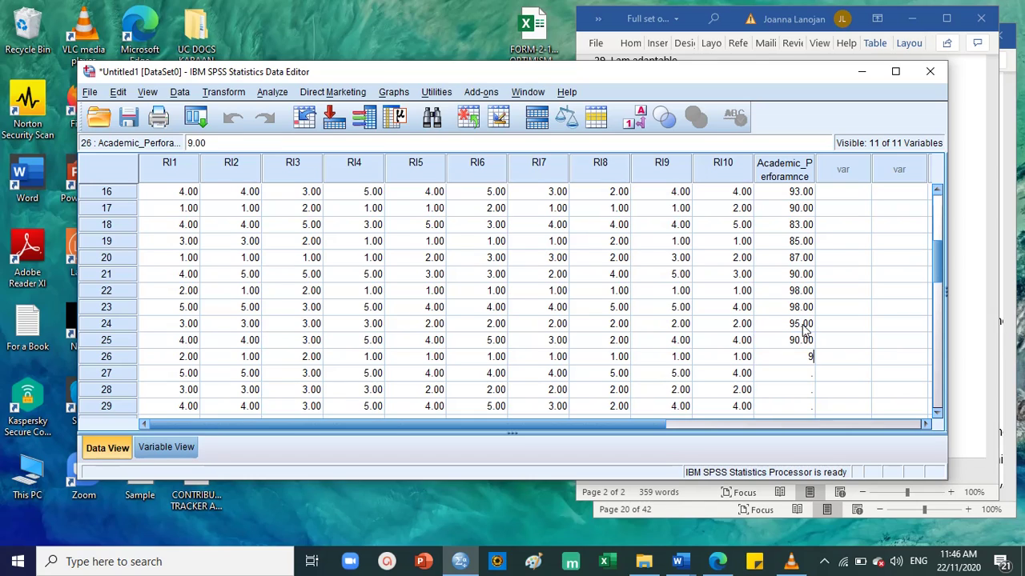
{"action": "key", "text": "Return"}
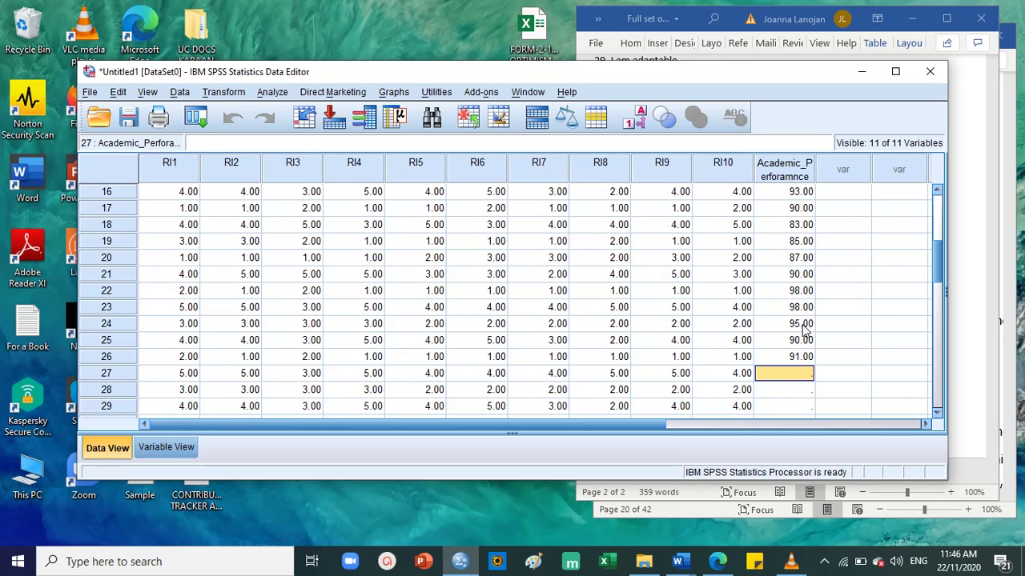
{"action": "type", "text": "76"}
{"action": "key", "text": "Return"}
Complete the academic performance grades by entering 73, 79 and 87 in rows 28 to 30.
{"action": "type", "text": "7"}
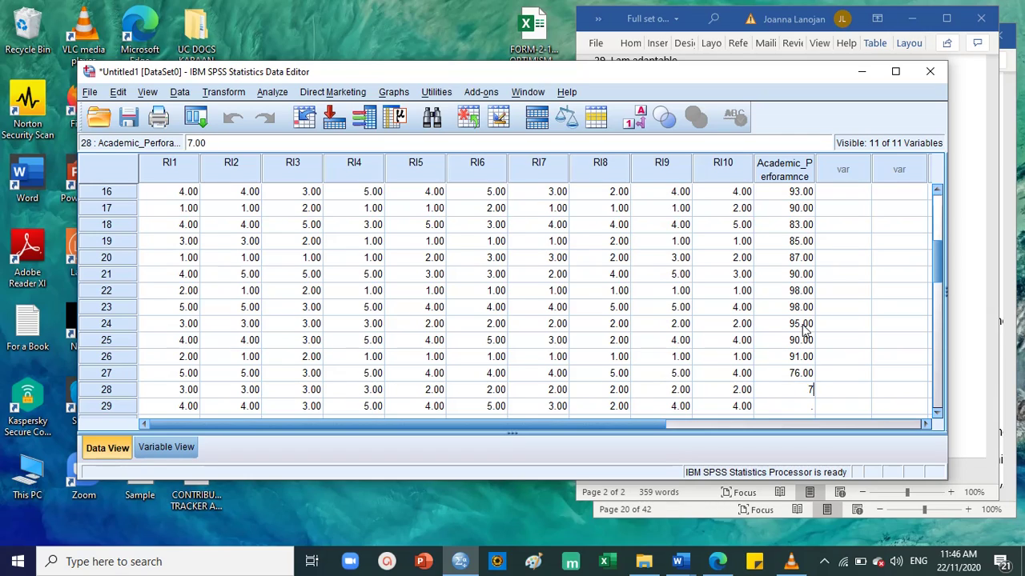
{"action": "type", "text": "3"}
{"action": "key", "text": "Return"}
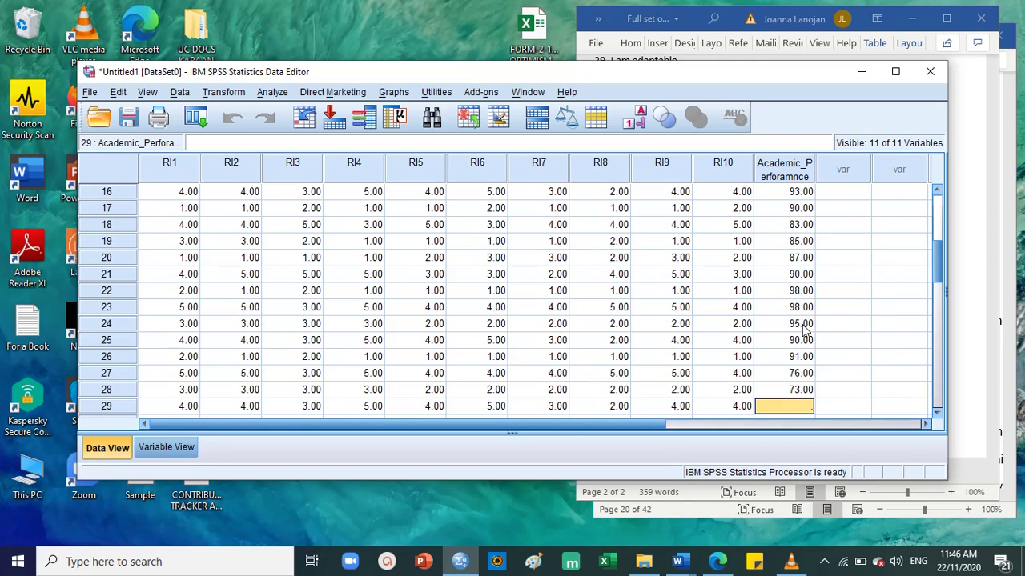
{"action": "type", "text": "79"}
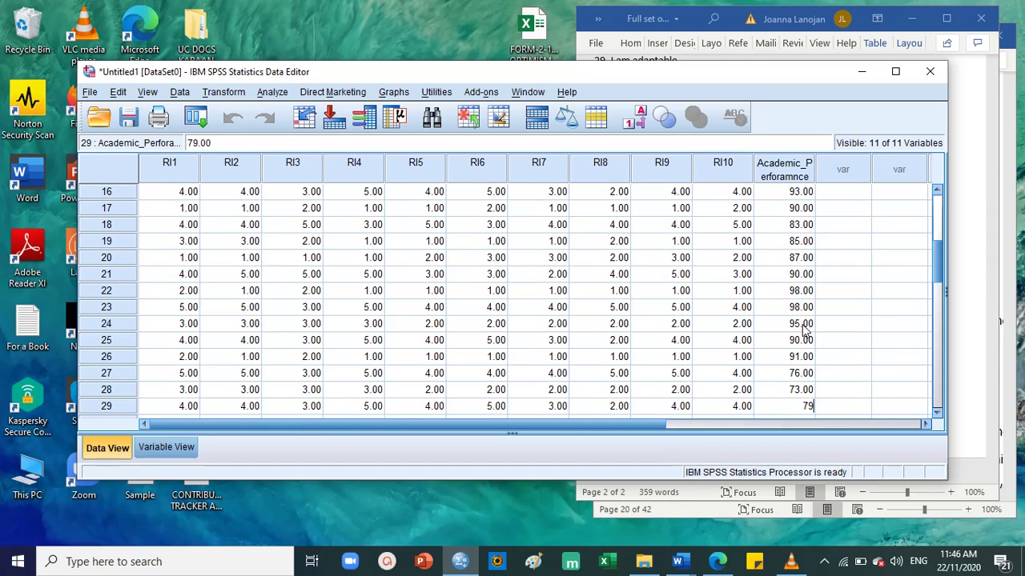
{"action": "key", "text": "Return"}
{"action": "type", "text": "8"}
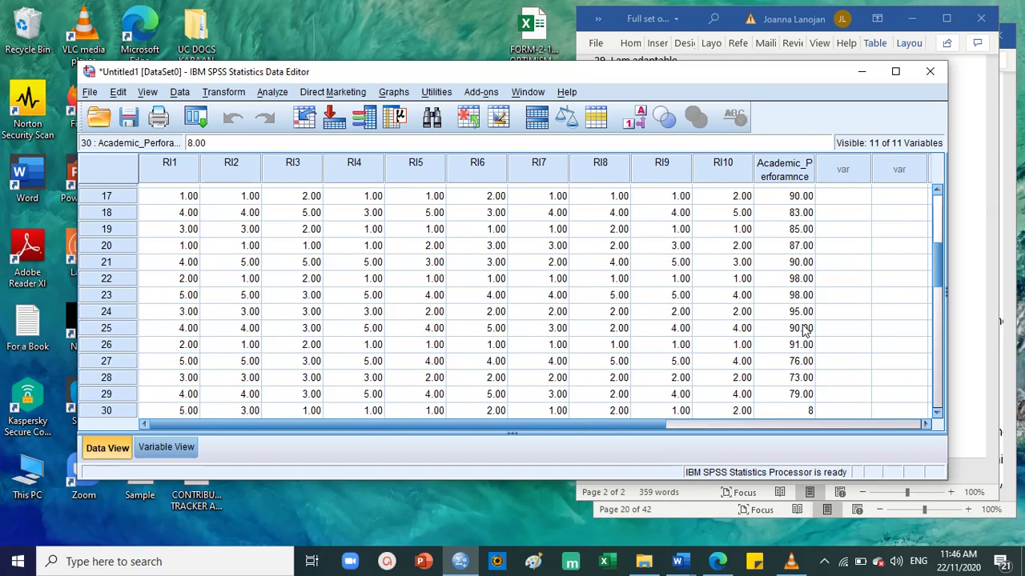
{"action": "type", "text": "7"}
{"action": "key", "text": "Return"}
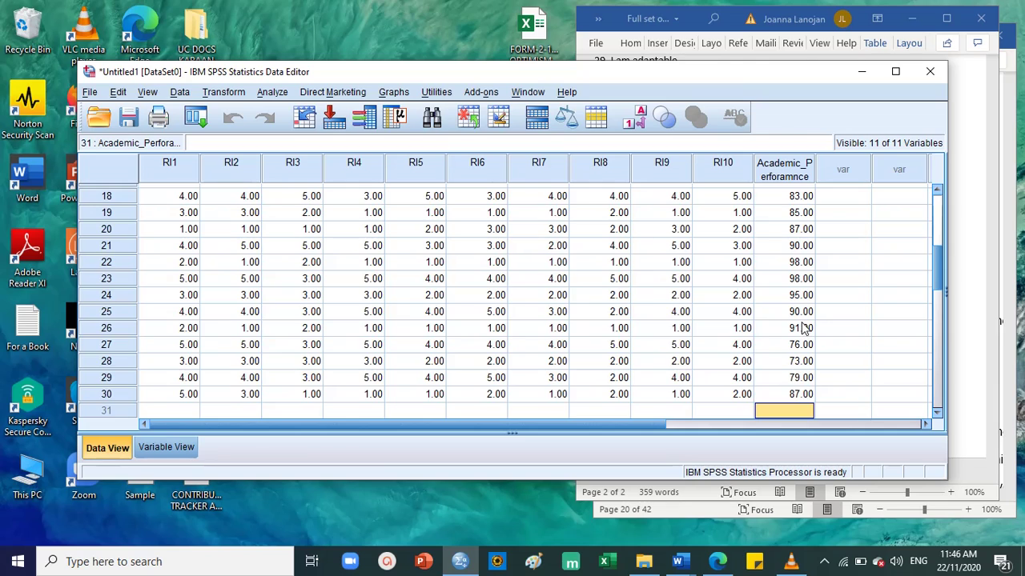
Review the academic performance grades of the respondents in rows 1 to 30.
{"action": "scroll", "coordinate": [805, 328], "scroll_direction": "up", "scroll_amount": 6}
{"action": "left_click", "coordinate": [797, 193]}
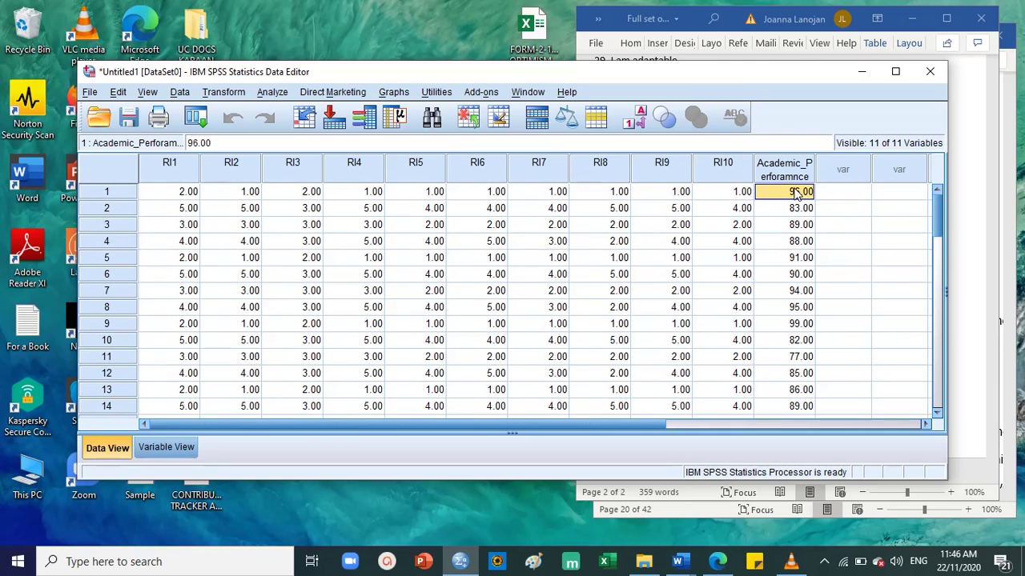
{"action": "left_click", "coordinate": [787, 171]}
{"action": "left_click", "coordinate": [799, 197]}
{"action": "left_click", "coordinate": [794, 209]}
{"action": "left_click", "coordinate": [793, 227]}
{"action": "scroll", "coordinate": [793, 228], "scroll_direction": "down", "scroll_amount": 2}
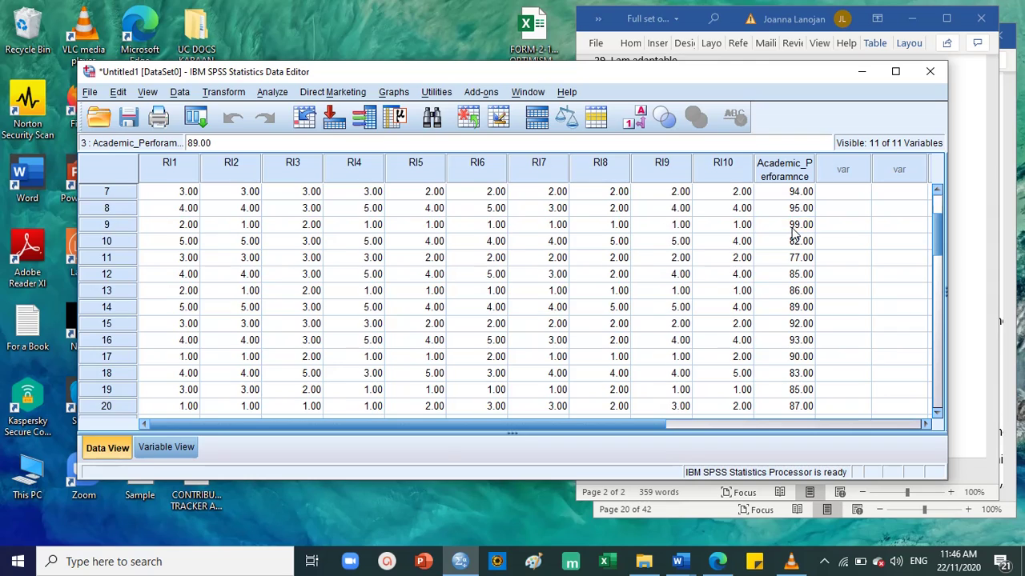
{"action": "scroll", "coordinate": [794, 228], "scroll_direction": "up", "scroll_amount": 2}
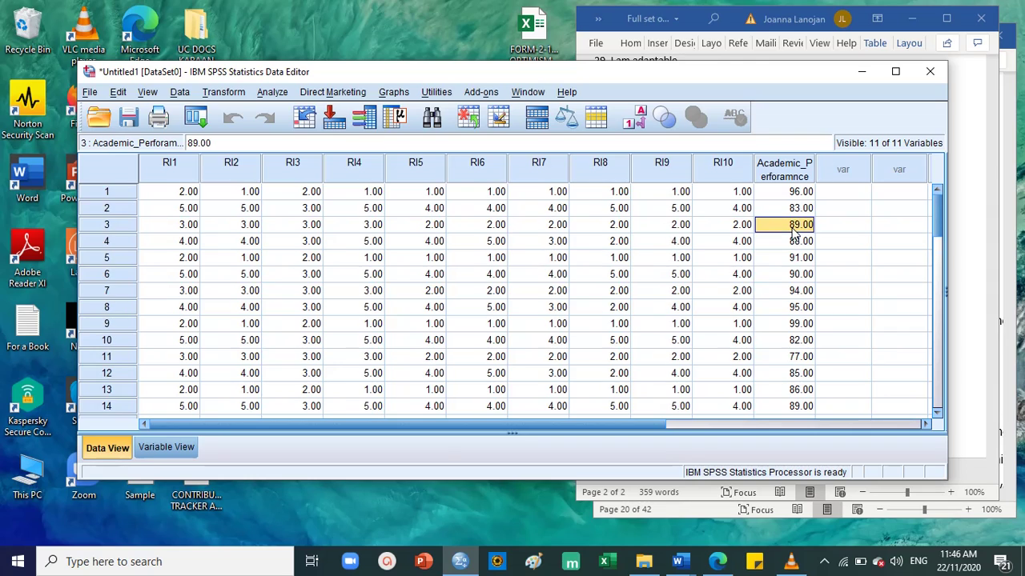
{"action": "left_click", "coordinate": [794, 242]}
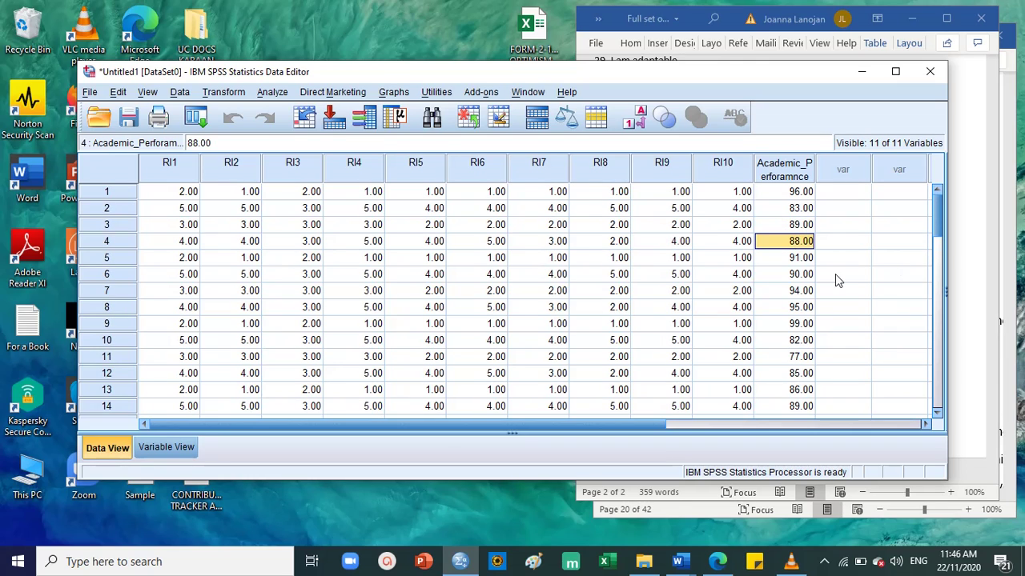
{"action": "left_click", "coordinate": [793, 257]}
{"action": "left_click", "coordinate": [805, 193]}
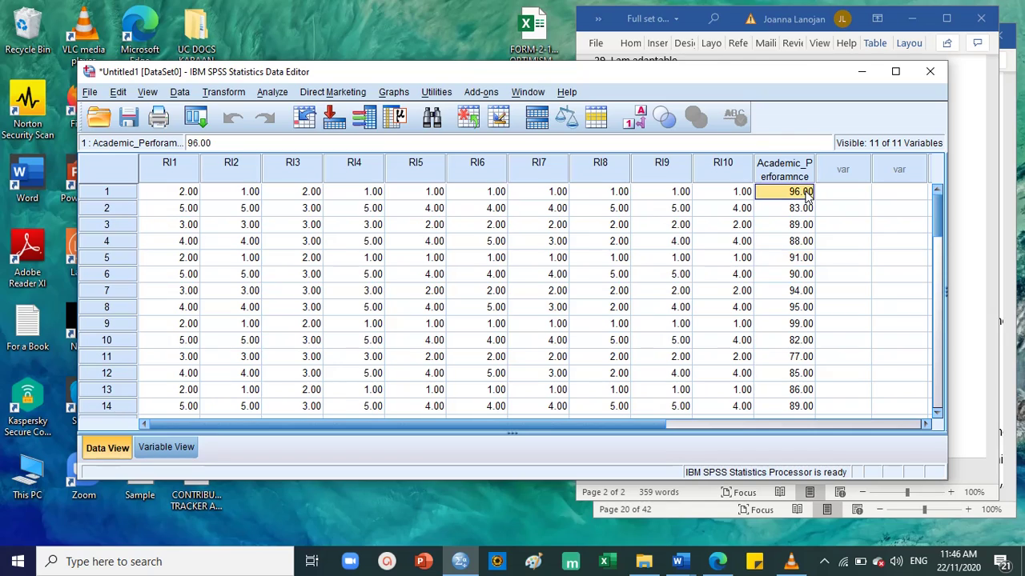
{"action": "left_click", "coordinate": [790, 213]}
{"action": "left_click", "coordinate": [799, 225]}
{"action": "left_click", "coordinate": [802, 243]}
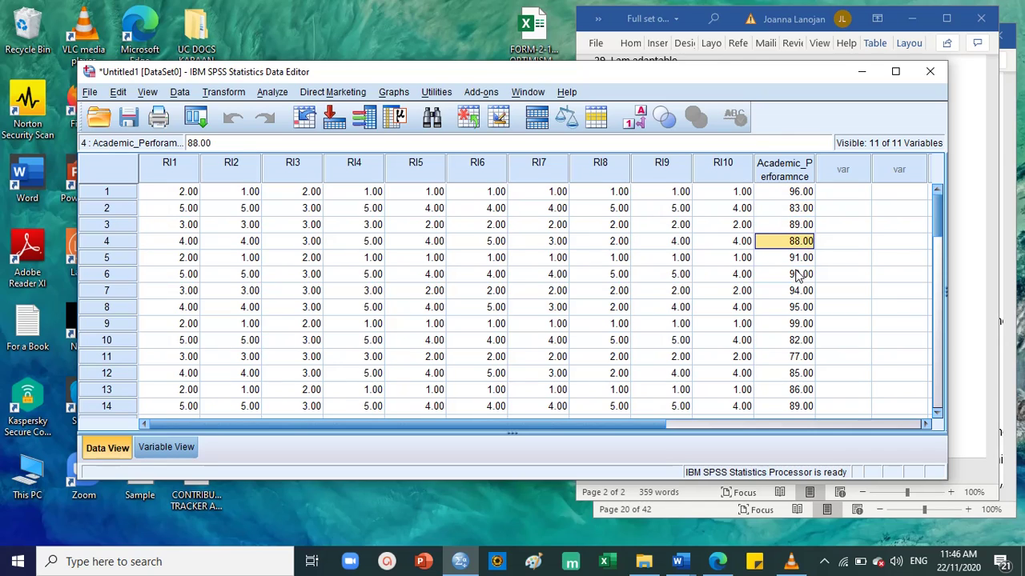
{"action": "left_click", "coordinate": [798, 258]}
{"action": "left_click", "coordinate": [798, 274]}
{"action": "left_click", "coordinate": [798, 294]}
{"action": "left_click", "coordinate": [796, 323]}
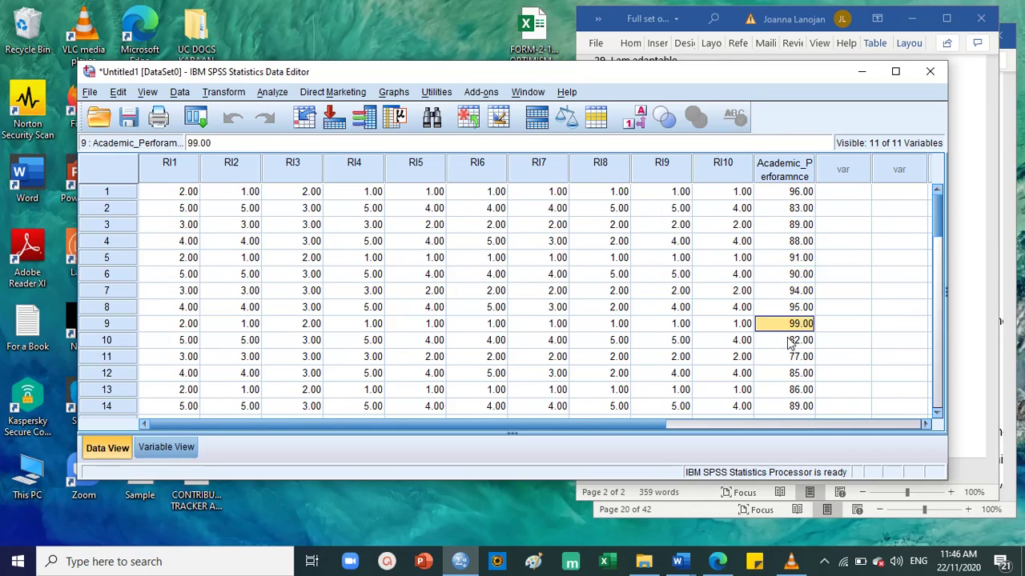
{"action": "left_click", "coordinate": [789, 340]}
{"action": "scroll", "coordinate": [788, 320], "scroll_direction": "down", "scroll_amount": 7}
{"action": "left_click", "coordinate": [786, 279]}
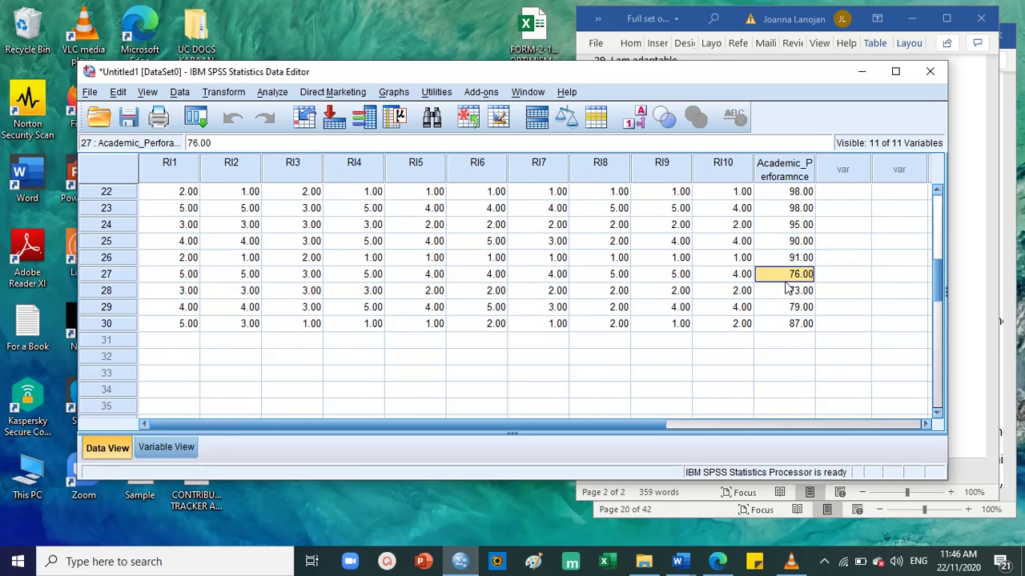
{"action": "scroll", "coordinate": [789, 296], "scroll_direction": "up", "scroll_amount": 3}
{"action": "left_click", "coordinate": [794, 309]}
{"action": "left_click", "coordinate": [792, 275]}
{"action": "scroll", "coordinate": [793, 281], "scroll_direction": "up", "scroll_amount": 4}
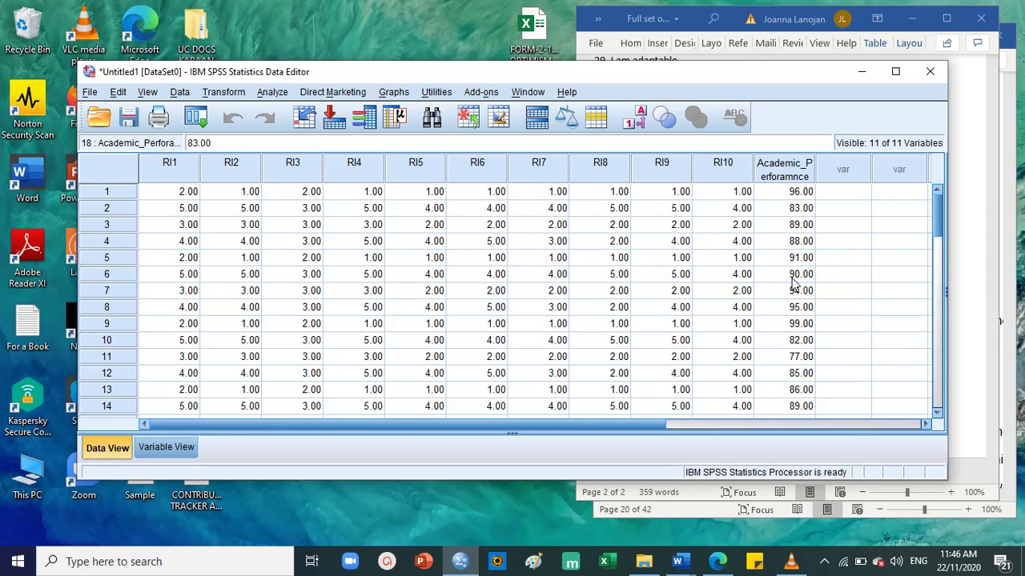
Examine the item score columns RI1 to RI10 in the data sheet.
{"action": "left_click", "coordinate": [181, 196]}
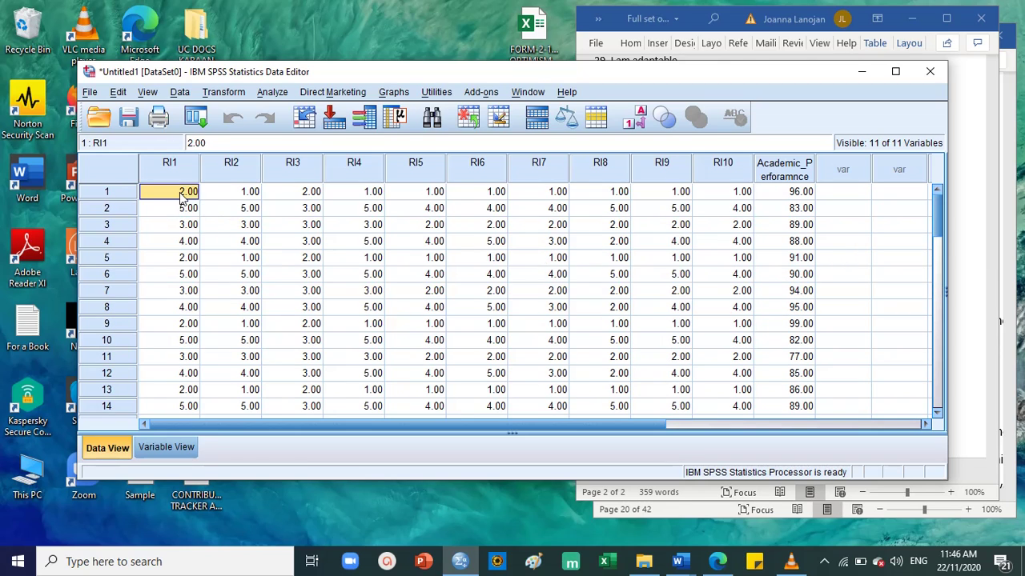
{"action": "left_click", "coordinate": [192, 175]}
{"action": "left_click", "coordinate": [244, 173]}
{"action": "left_click", "coordinate": [271, 173]}
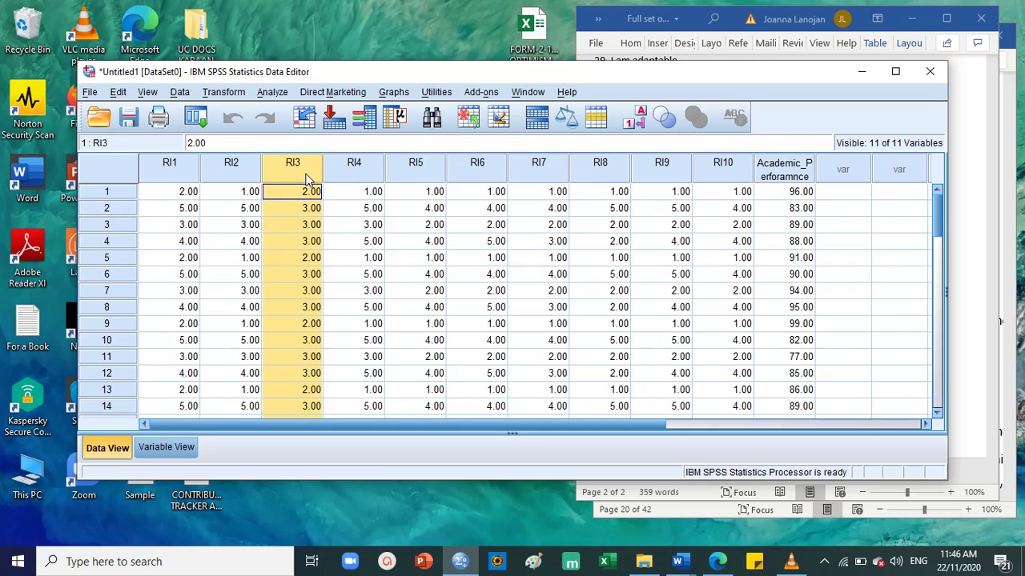
{"action": "left_click", "coordinate": [359, 180]}
{"action": "left_click", "coordinate": [441, 178]}
{"action": "left_click", "coordinate": [476, 180]}
{"action": "left_click", "coordinate": [535, 180]}
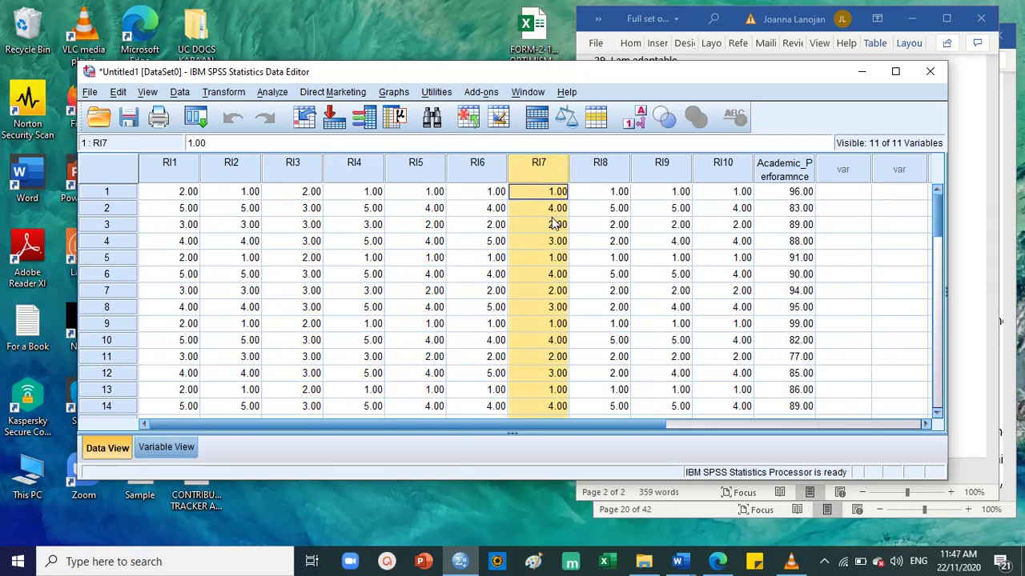
{"action": "left_click", "coordinate": [556, 224]}
{"action": "left_click", "coordinate": [180, 197]}
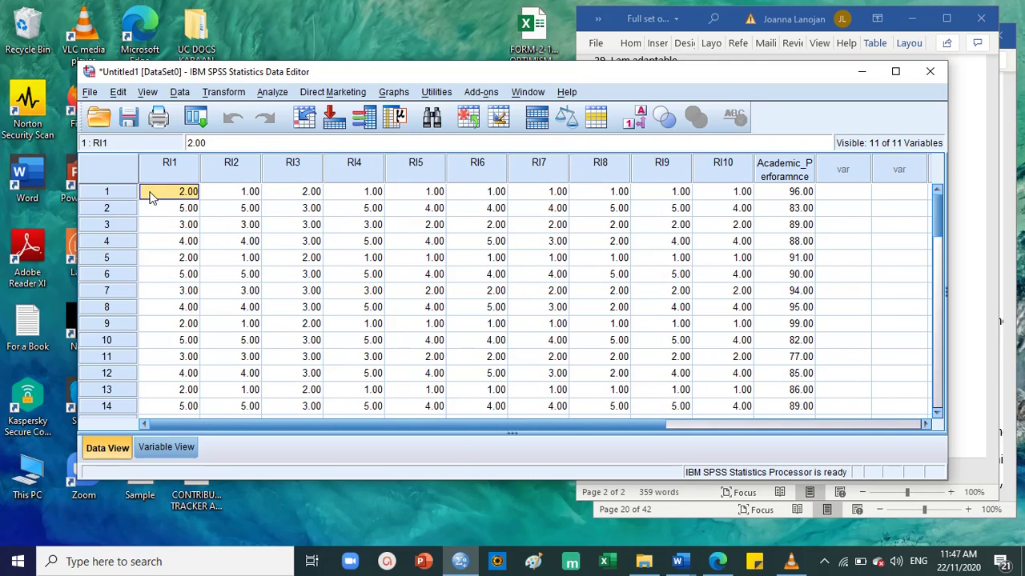
{"action": "left_click", "coordinate": [164, 166]}
{"action": "left_click", "coordinate": [714, 182]}
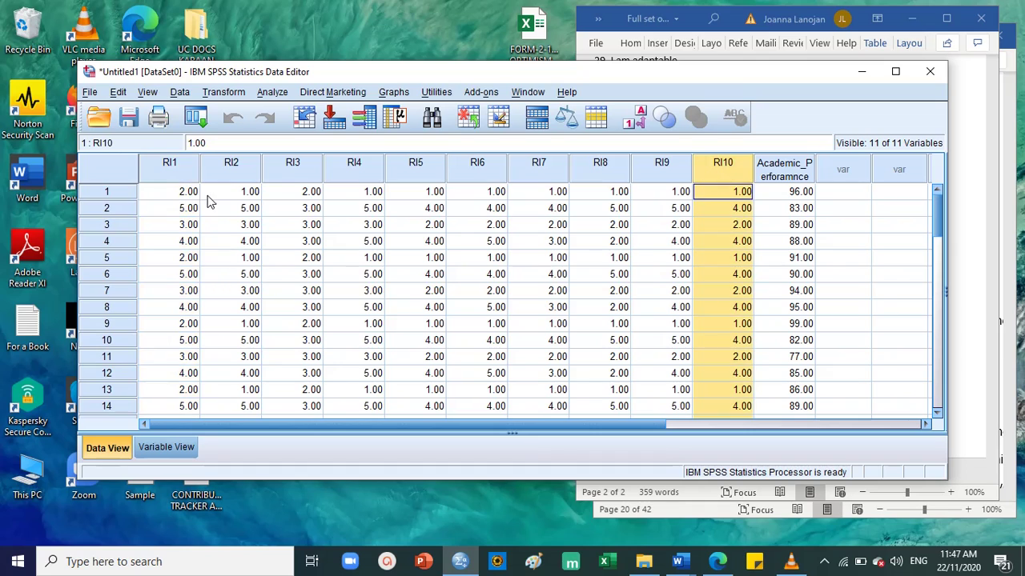
{"action": "left_click_drag", "start_coordinate": [192, 195], "coordinate": [713, 406]}
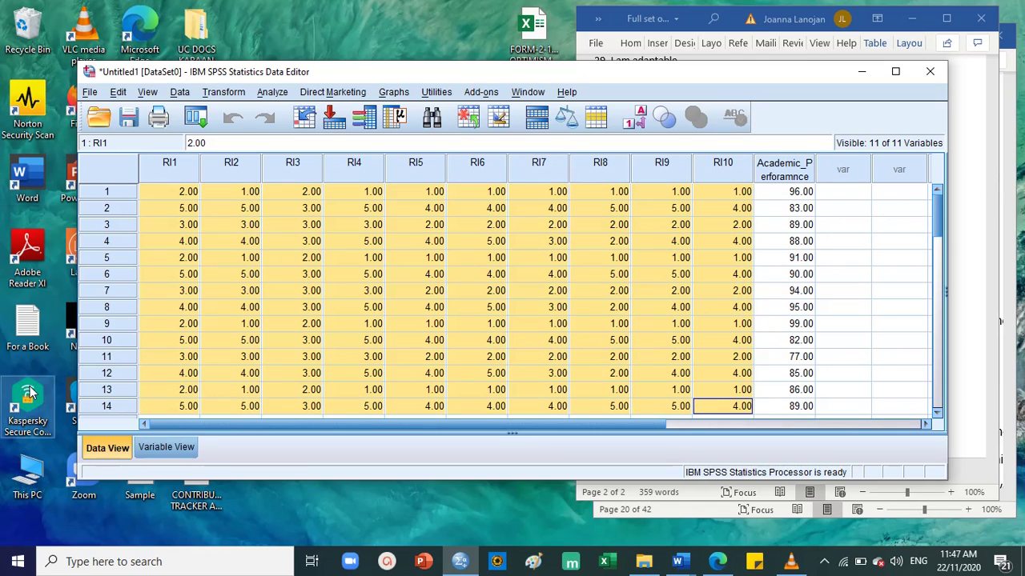
Compare the variable definitions RI1 to RI10 with the numbered resilience statements in the Word questionnaire.
{"action": "left_click", "coordinate": [144, 446]}
{"action": "left_click", "coordinate": [117, 162]}
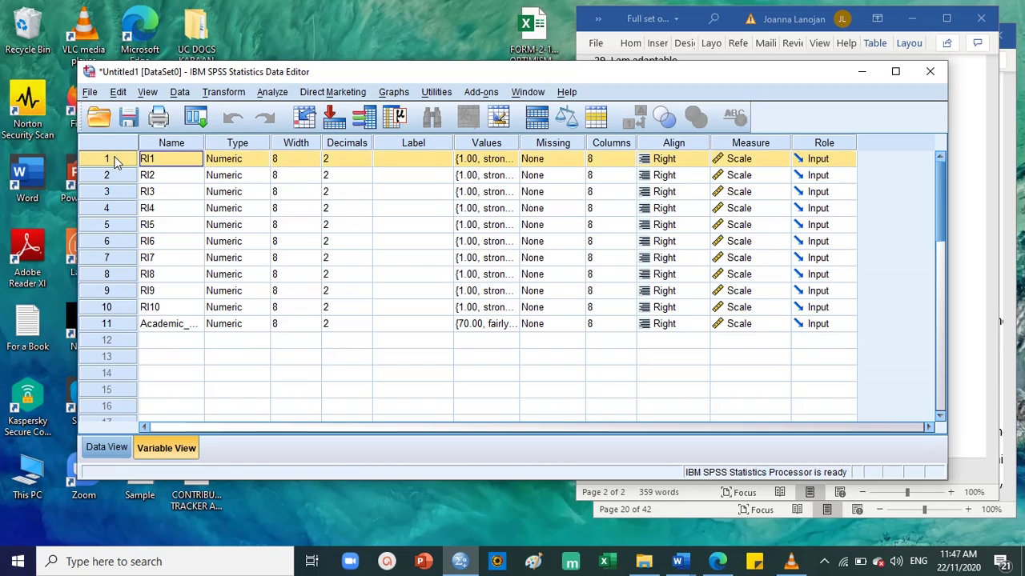
{"action": "left_click", "coordinate": [122, 309]}
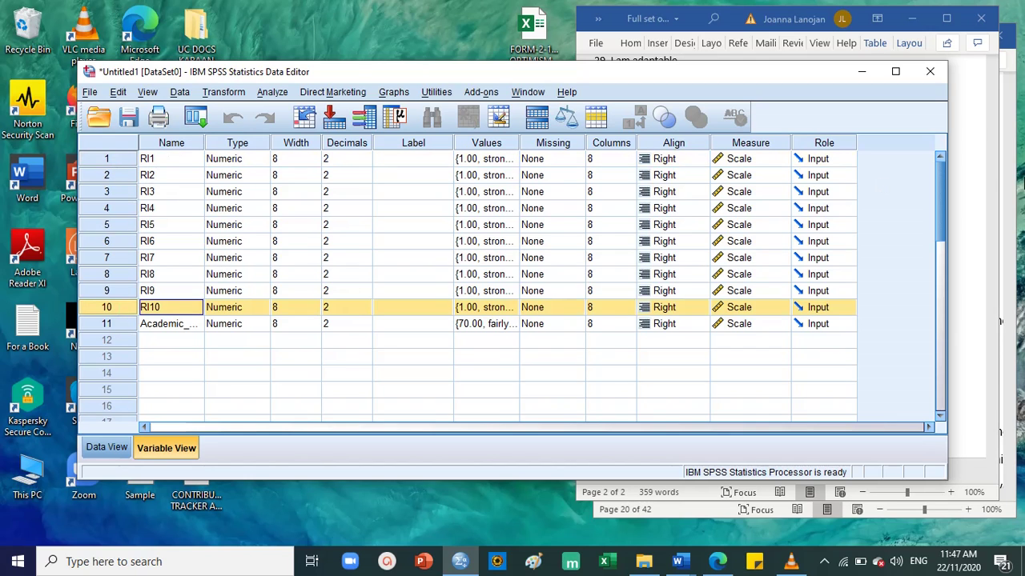
{"action": "left_click", "coordinate": [980, 172]}
{"action": "scroll", "coordinate": [728, 264], "scroll_direction": "up", "scroll_amount": 6}
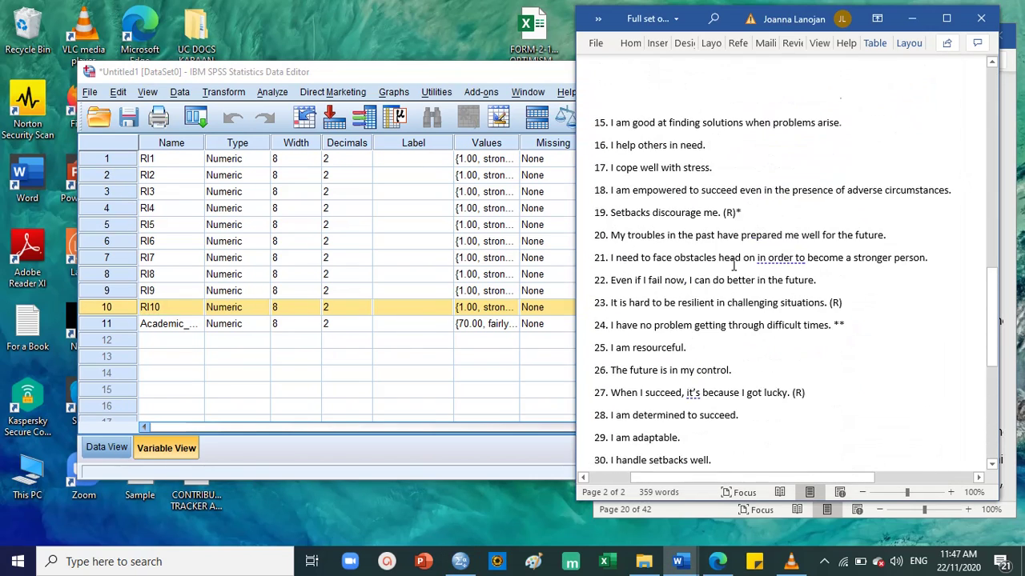
{"action": "scroll", "coordinate": [732, 265], "scroll_direction": "up", "scroll_amount": 10}
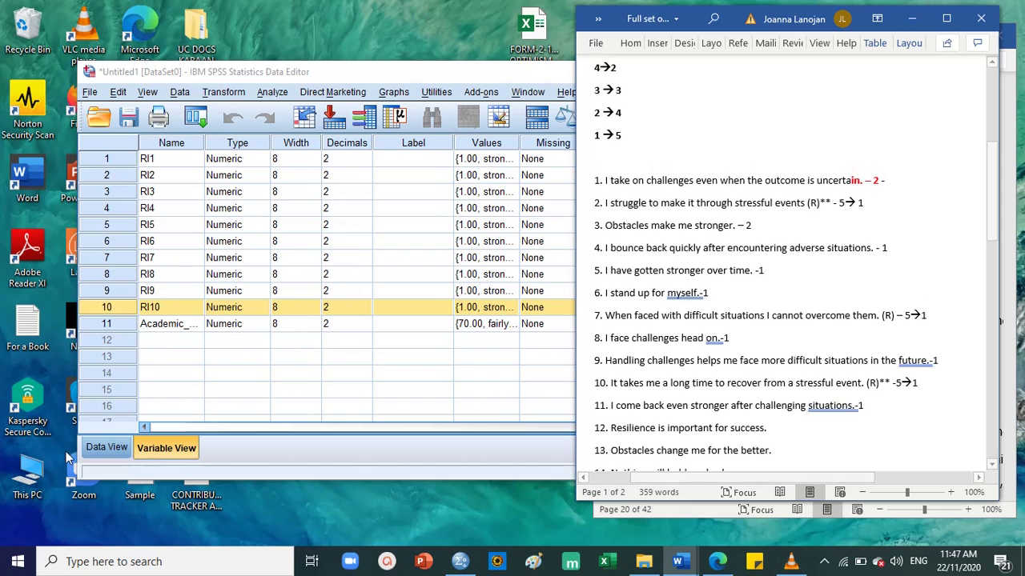
Check the respondents' resilience item scores across the data sheet down to row 30.
{"action": "left_click", "coordinate": [106, 448]}
{"action": "left_click", "coordinate": [663, 209]}
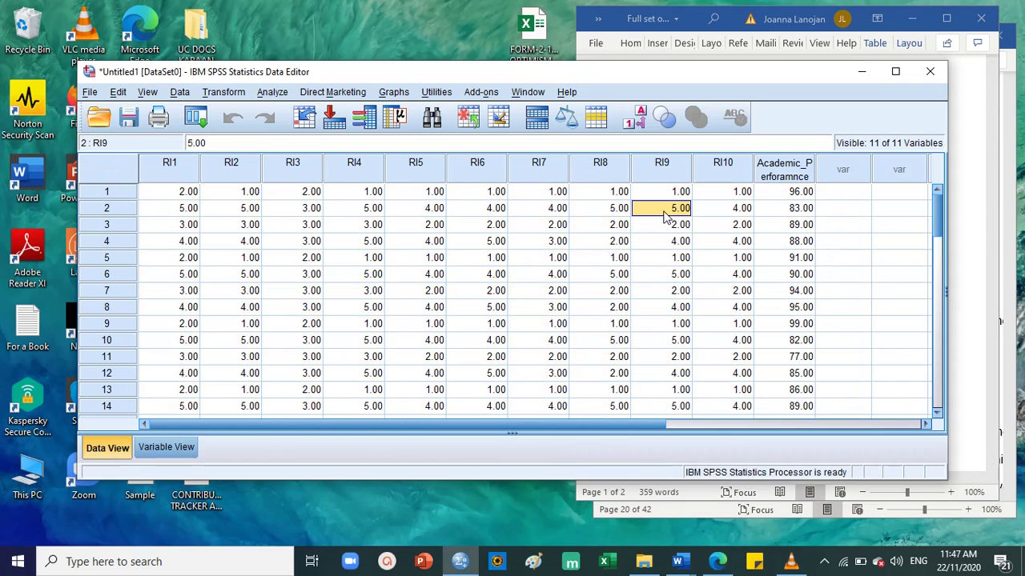
{"action": "scroll", "coordinate": [663, 240], "scroll_direction": "down", "scroll_amount": 4}
{"action": "left_click", "coordinate": [424, 274]}
{"action": "left_click", "coordinate": [302, 274]}
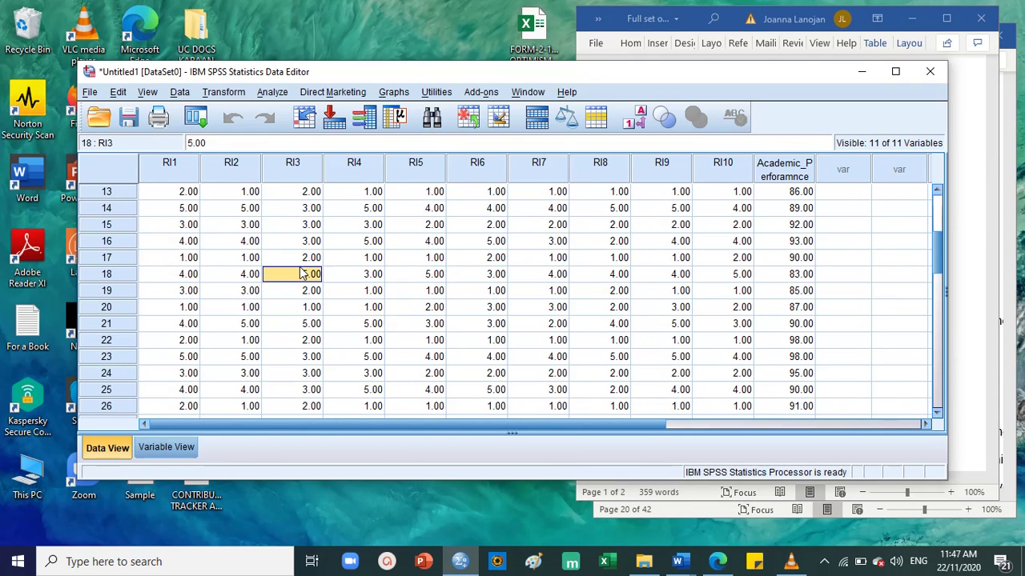
{"action": "left_click", "coordinate": [433, 281]}
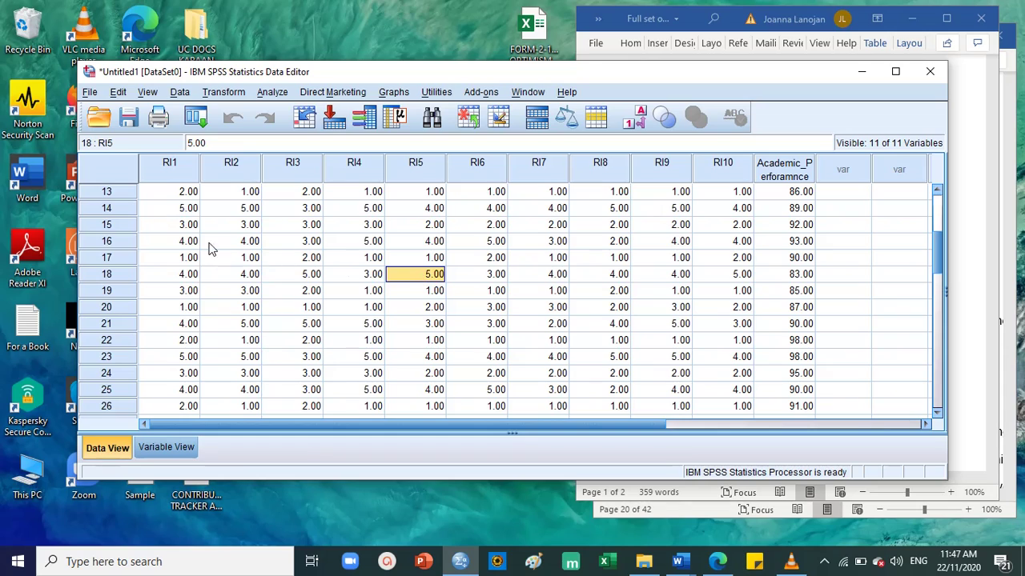
{"action": "left_click", "coordinate": [232, 228]}
{"action": "left_click", "coordinate": [283, 278]}
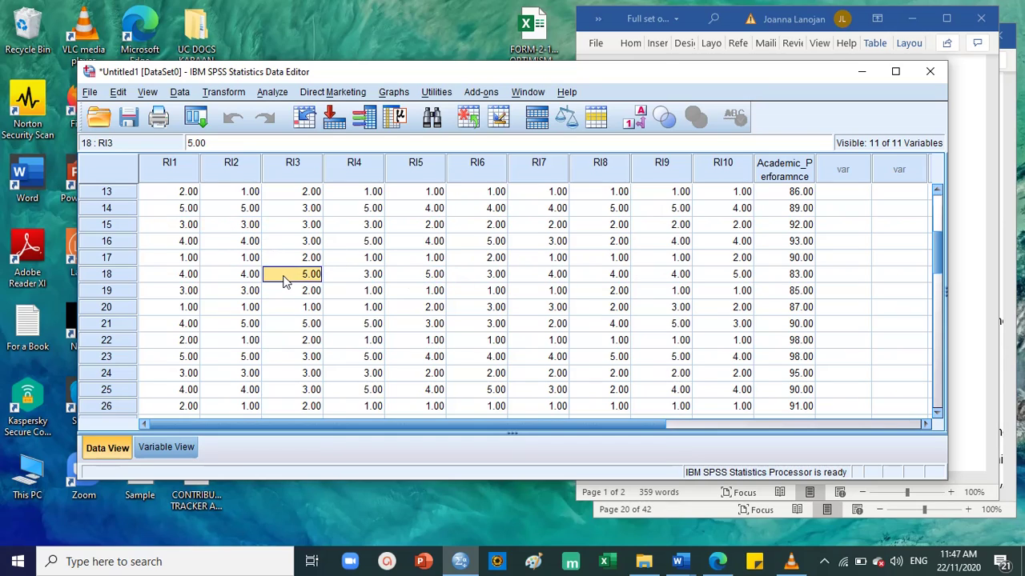
{"action": "left_click", "coordinate": [464, 280]}
{"action": "left_click", "coordinate": [591, 273]}
{"action": "left_click", "coordinate": [395, 344]}
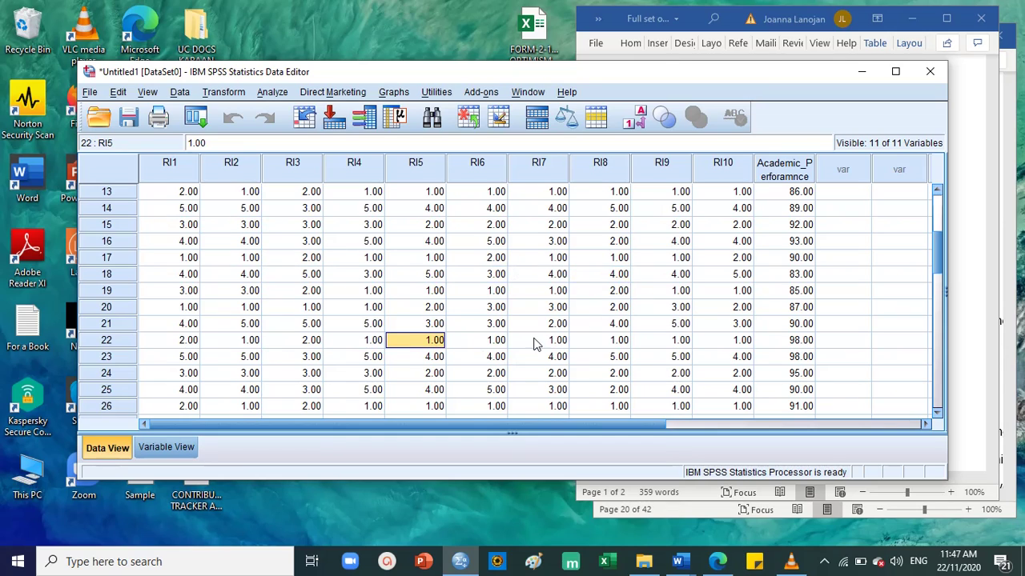
{"action": "left_click", "coordinate": [563, 340]}
{"action": "left_click", "coordinate": [626, 306]}
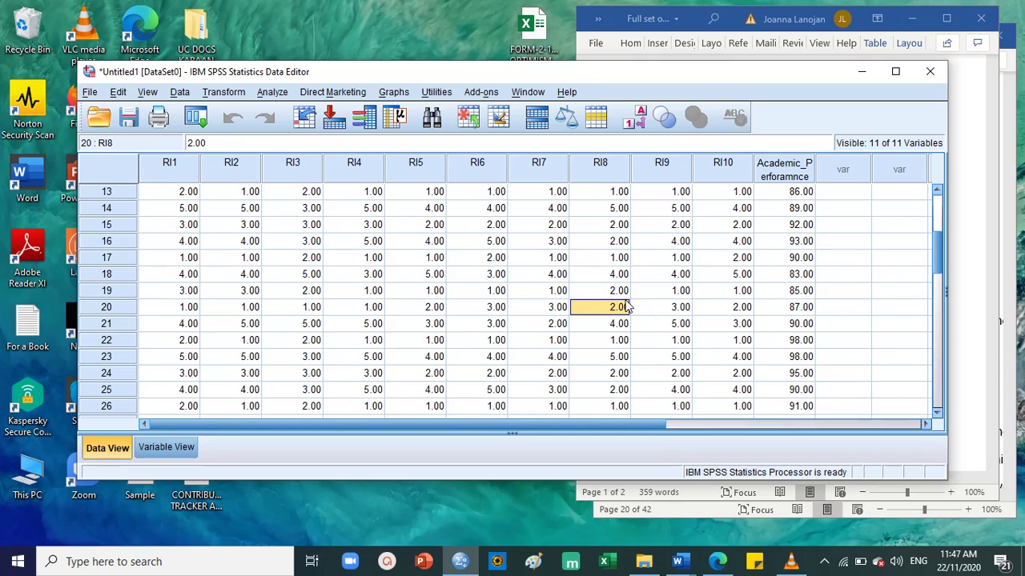
{"action": "scroll", "coordinate": [679, 308], "scroll_direction": "down", "scroll_amount": 1}
{"action": "scroll", "coordinate": [679, 307], "scroll_direction": "down", "scroll_amount": 3}
{"action": "left_click", "coordinate": [463, 274]}
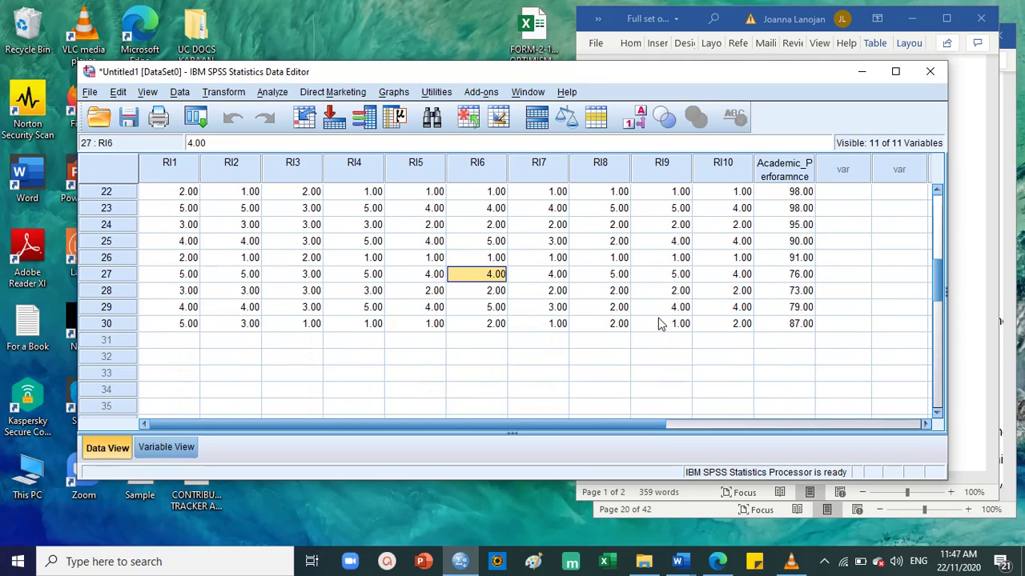
{"action": "scroll", "coordinate": [750, 365], "scroll_direction": "up", "scroll_amount": 7}
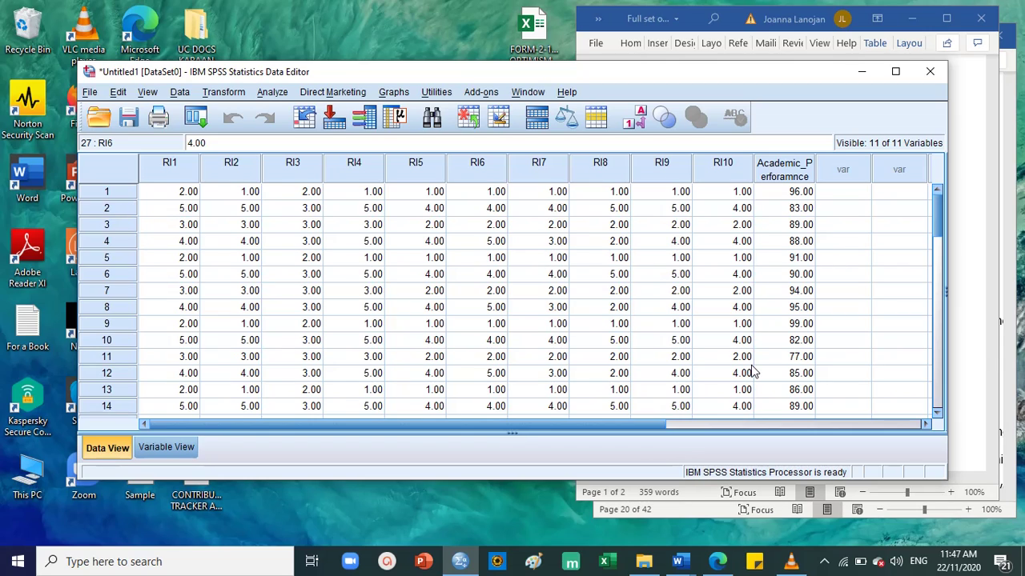
Check the variable list, and compare the separate resilience item columns with the single academic performance column.
{"action": "left_click", "coordinate": [165, 446]}
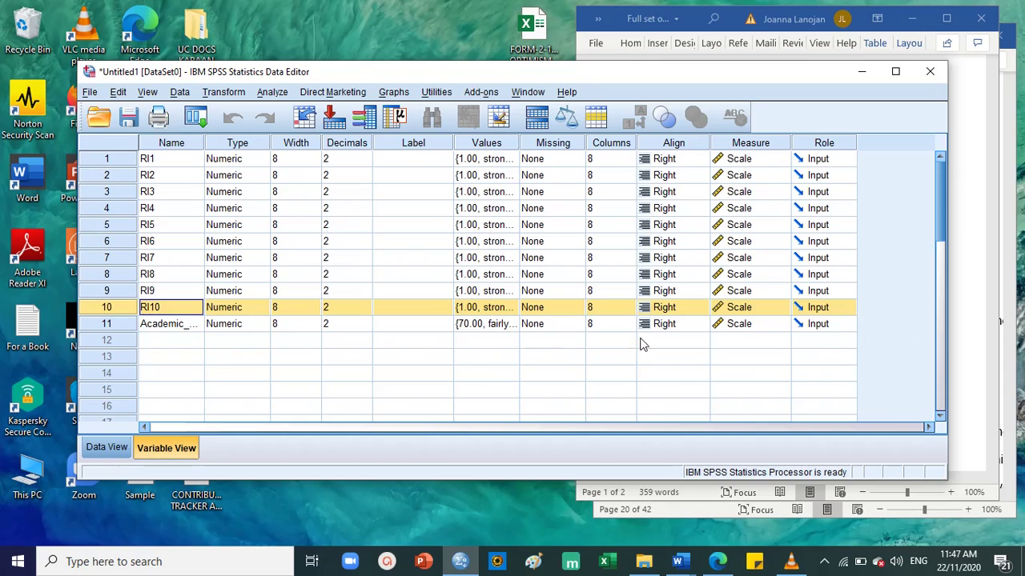
{"action": "left_click", "coordinate": [107, 448]}
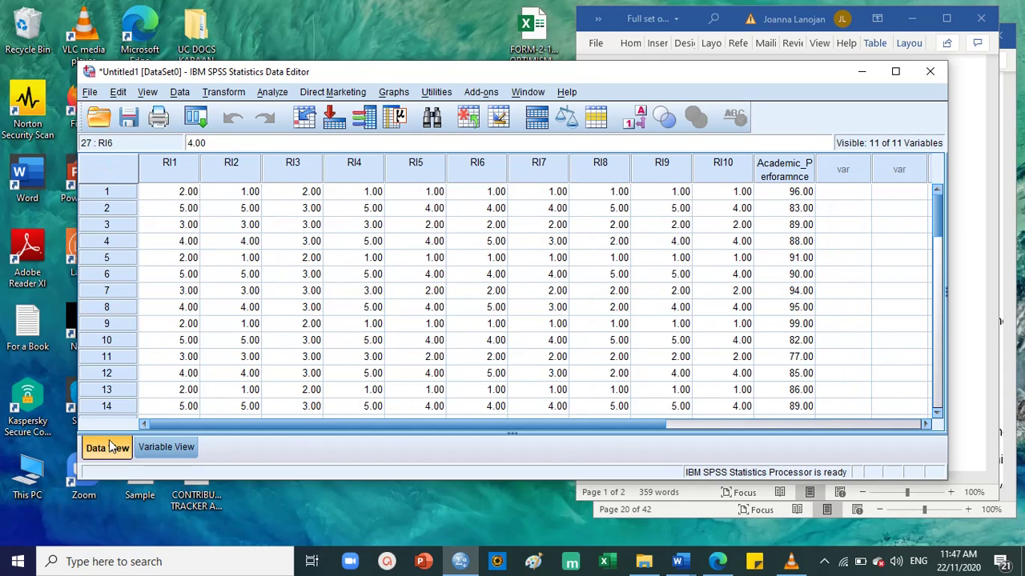
{"action": "left_click", "coordinate": [168, 195]}
{"action": "left_click", "coordinate": [196, 171]}
{"action": "left_click", "coordinate": [244, 172]}
{"action": "left_click", "coordinate": [298, 178]}
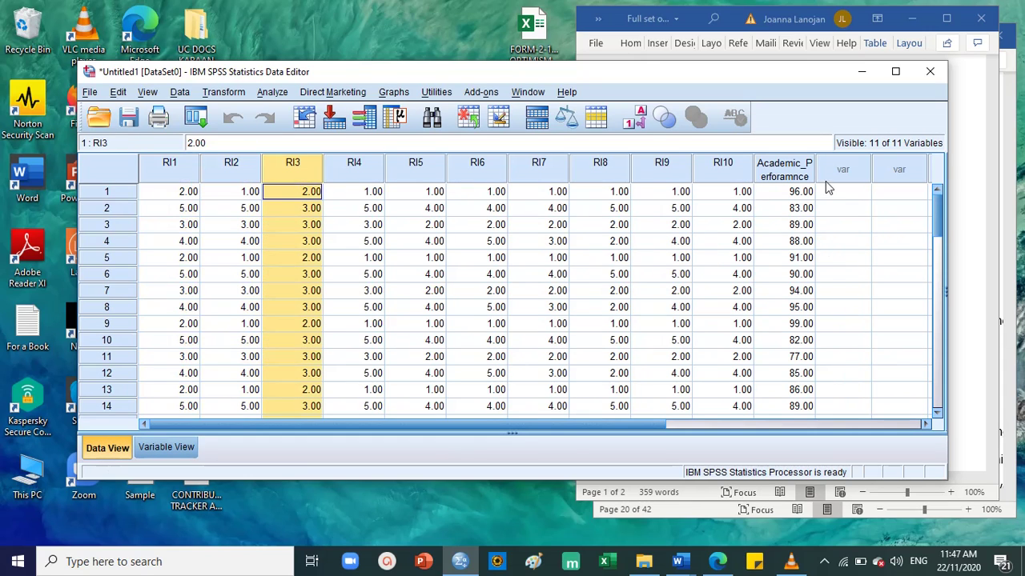
{"action": "left_click", "coordinate": [792, 168]}
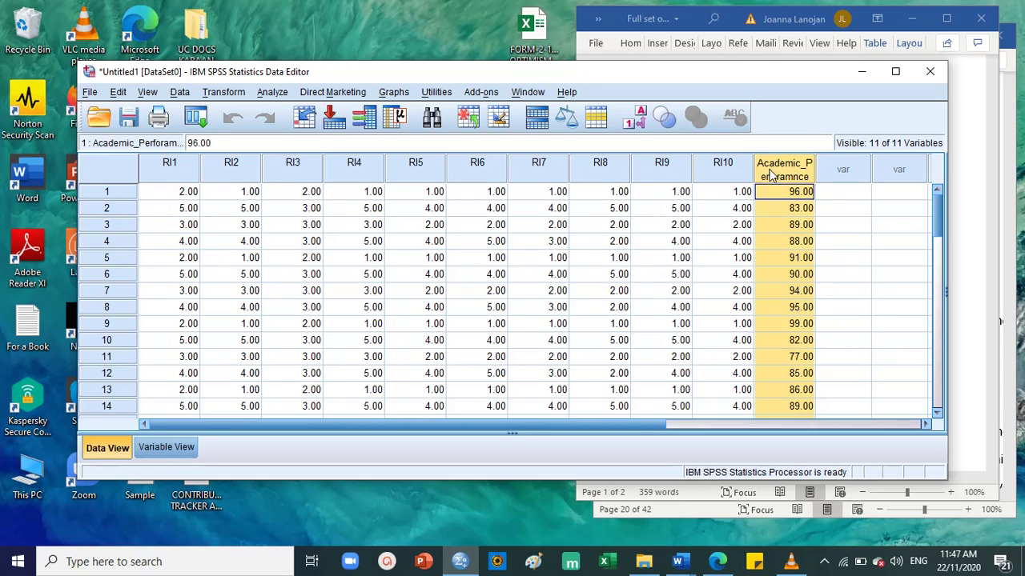
{"action": "left_click", "coordinate": [178, 170]}
{"action": "left_click", "coordinate": [239, 170]}
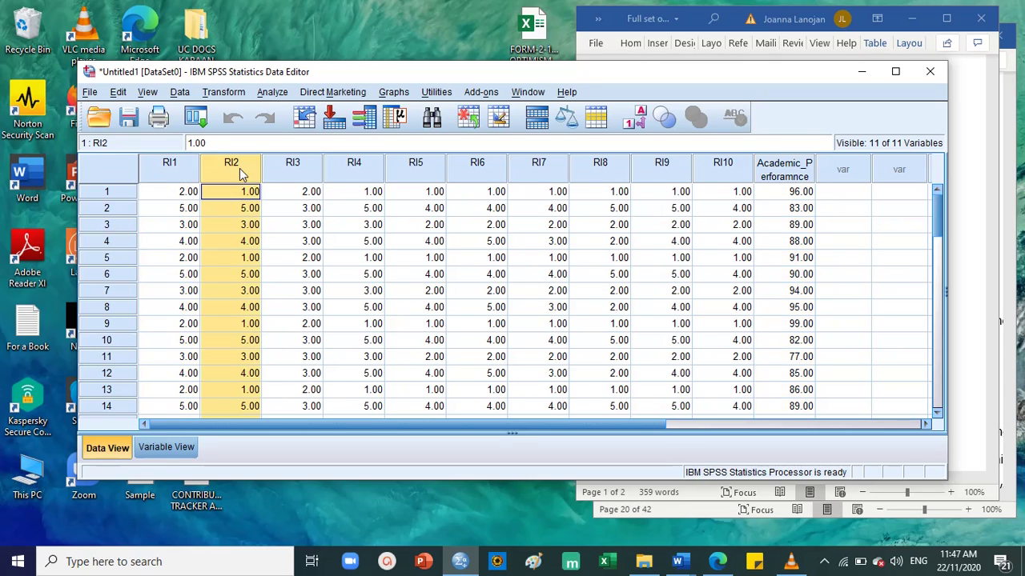
{"action": "left_click", "coordinate": [316, 170]}
{"action": "left_click", "coordinate": [360, 170]}
{"action": "left_click", "coordinate": [430, 172]}
{"action": "left_click", "coordinate": [499, 170]}
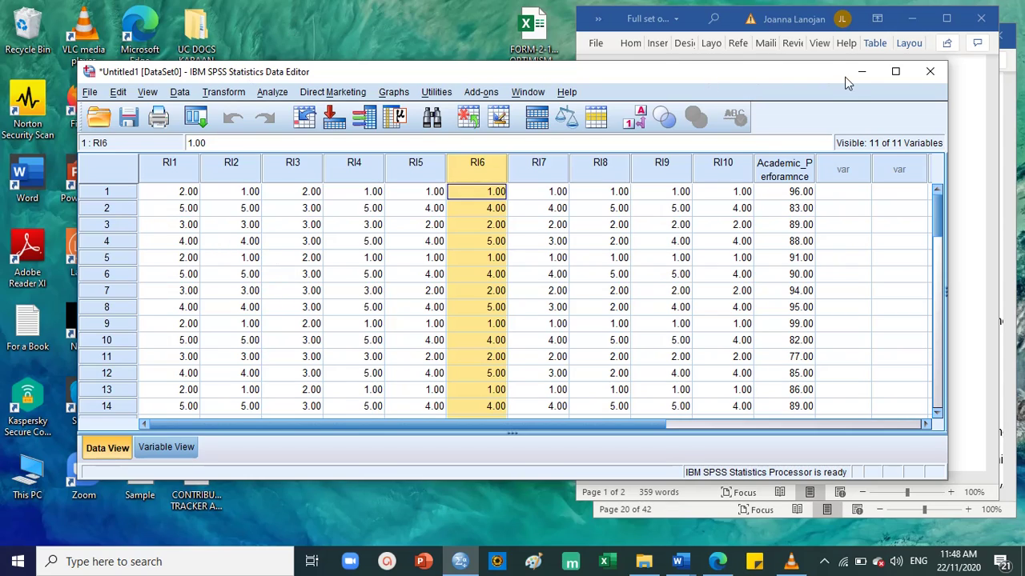
Start computing a new variable with RESILIENCE as the target variable name.
{"action": "left_click_drag", "start_coordinate": [729, 61], "coordinate": [701, 4]}
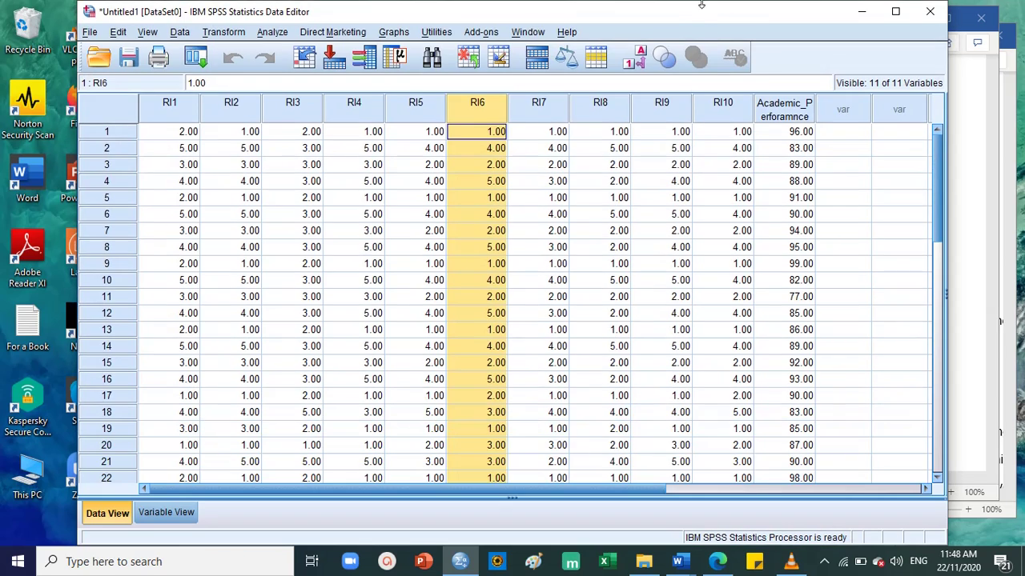
{"action": "left_click", "coordinate": [218, 33]}
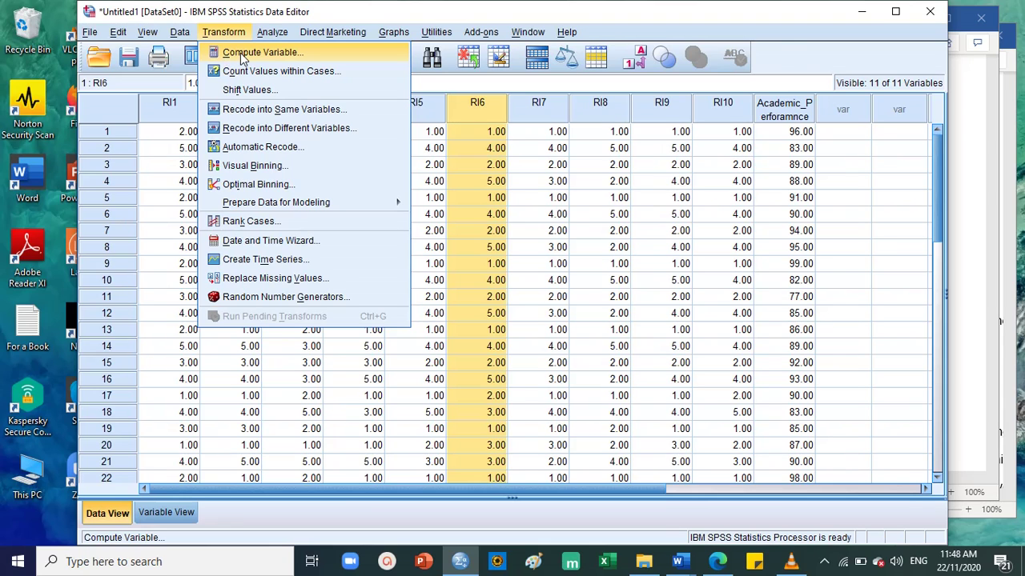
{"action": "left_click", "coordinate": [240, 52]}
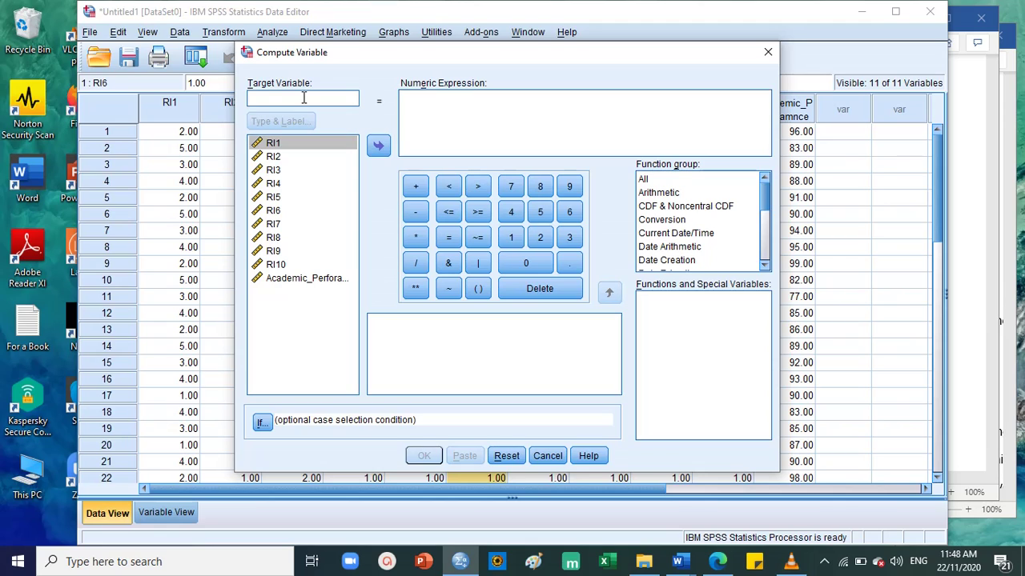
{"action": "type", "text": "re"}
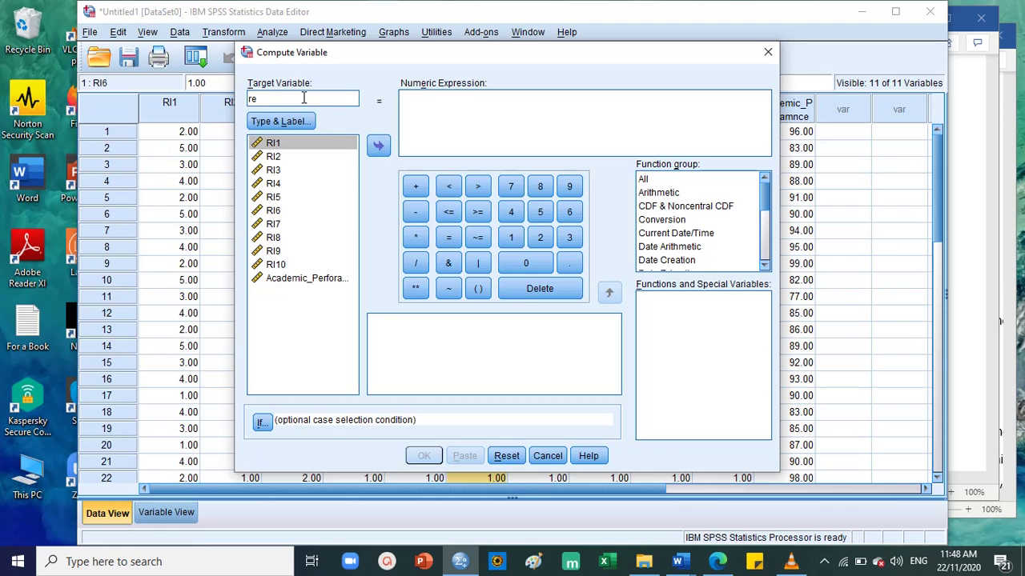
{"action": "key", "text": "BackSpace"}
{"action": "key", "text": "BackSpace"}
{"action": "key", "text": "Caps_Lock"}
{"action": "type", "text": "RESILIENCE"}
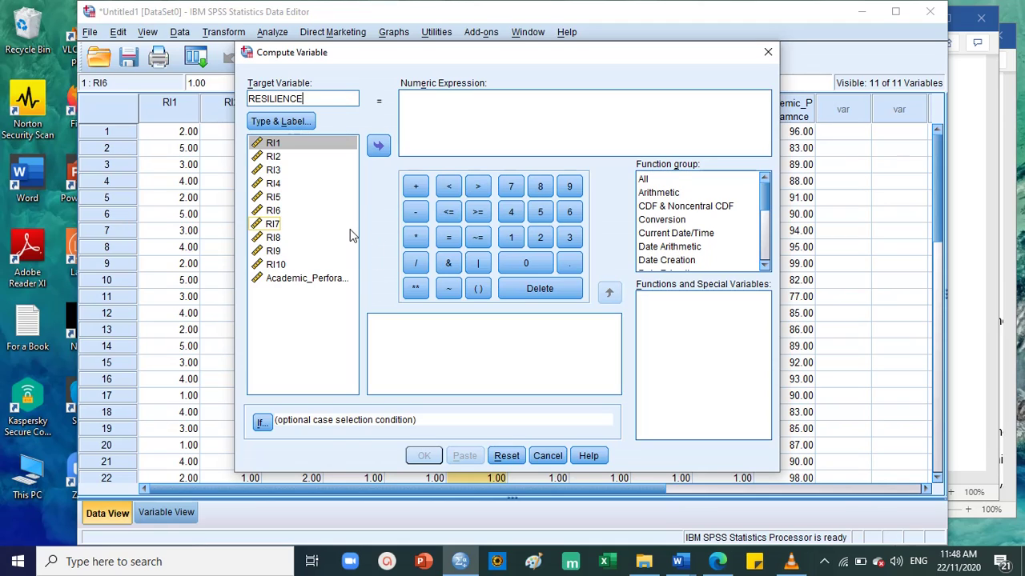
Insert the Mean function from the Statistical function group into the numeric expression.
{"action": "left_click", "coordinate": [405, 100]}
{"action": "left_click", "coordinate": [455, 110]}
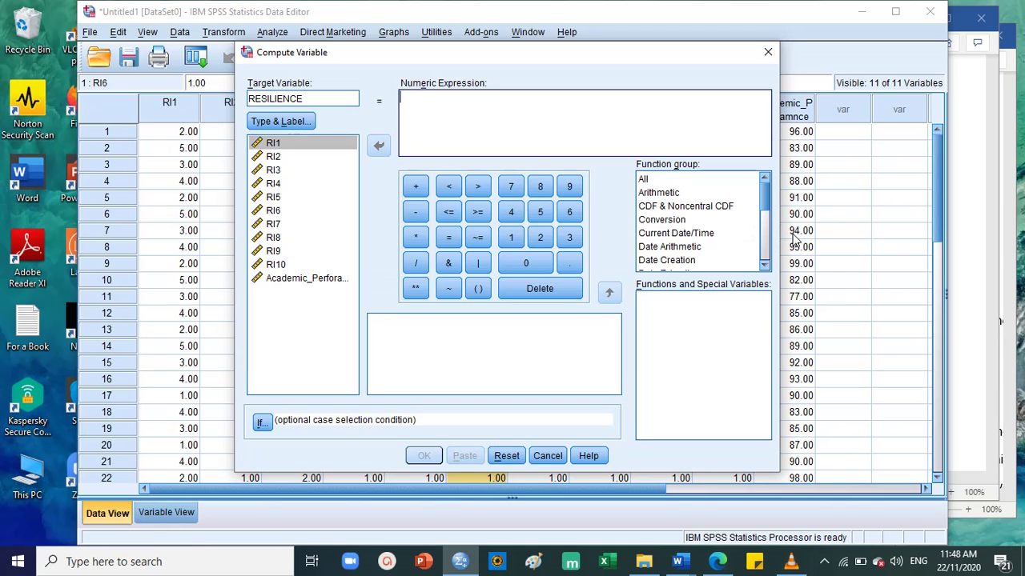
{"action": "scroll", "coordinate": [702, 228], "scroll_direction": "down", "scroll_amount": 5}
{"action": "left_click", "coordinate": [665, 211]}
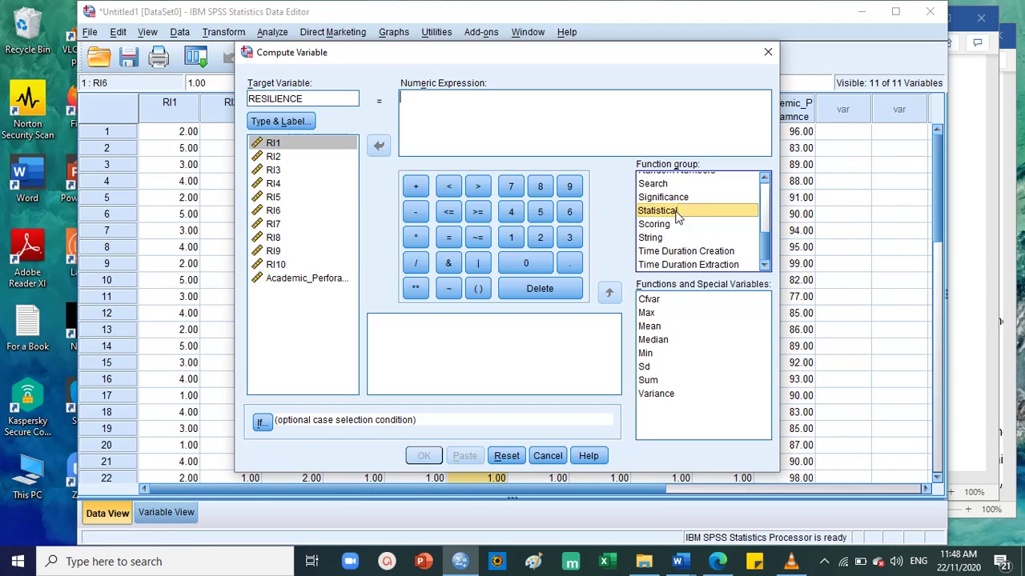
{"action": "double_click", "coordinate": [657, 328]}
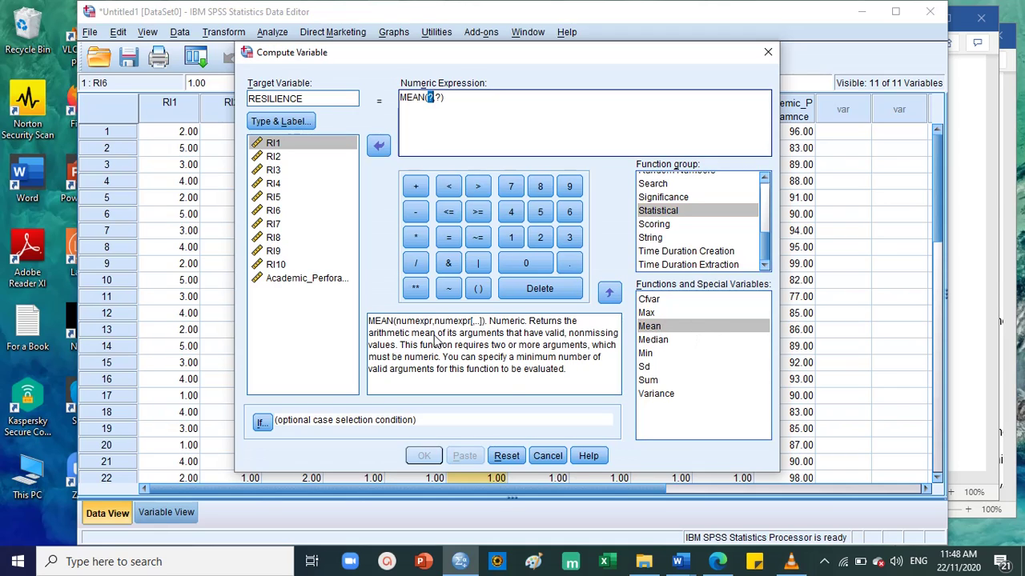
Replace the placeholder arguments of the MEAN function with the variables RI1 and RI2, separated by commas.
{"action": "left_click", "coordinate": [452, 107]}
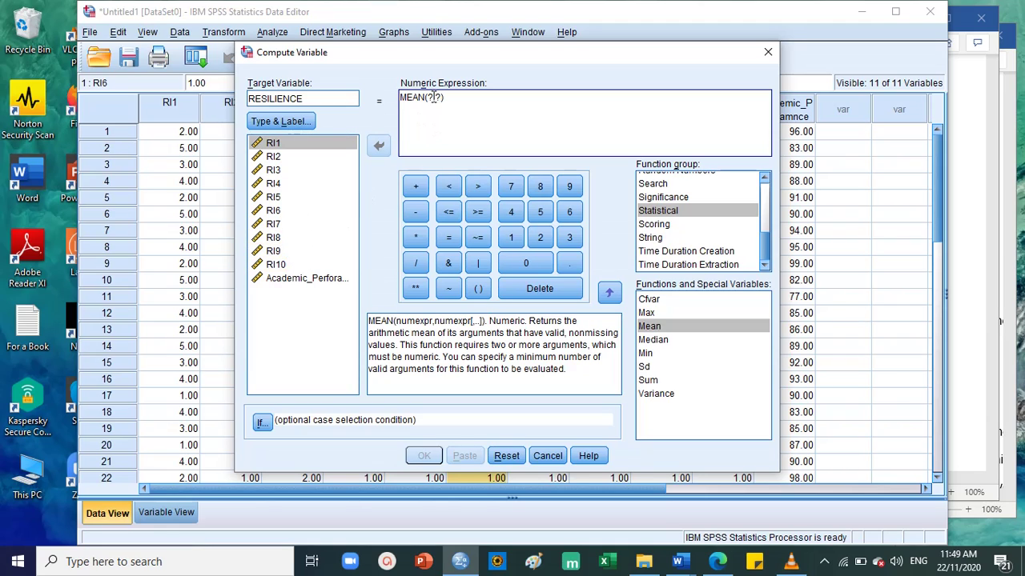
{"action": "key", "text": "BackSpace"}
{"action": "key", "text": "BackSpace"}
{"action": "left_click", "coordinate": [280, 143]}
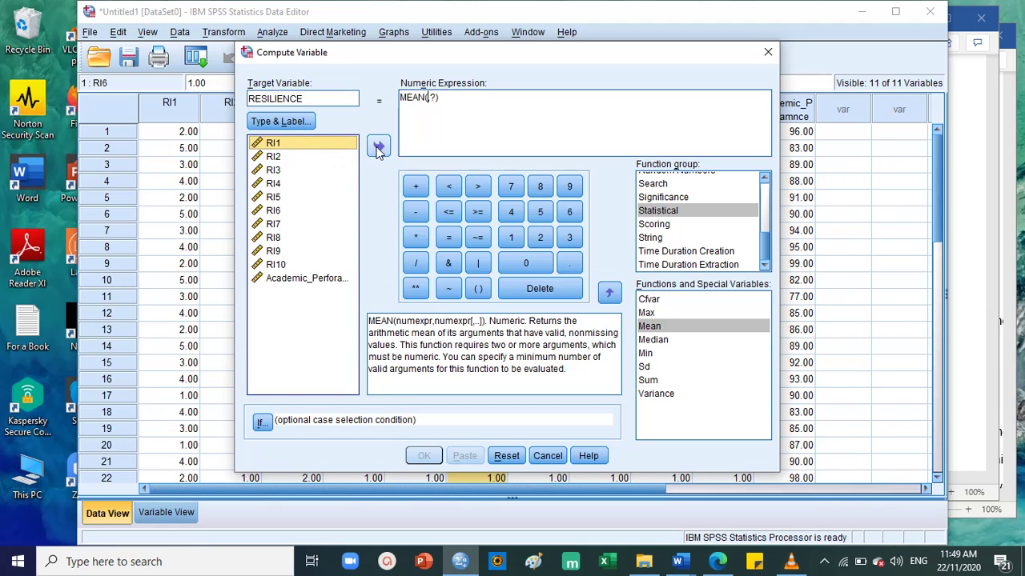
{"action": "left_click", "coordinate": [378, 148]}
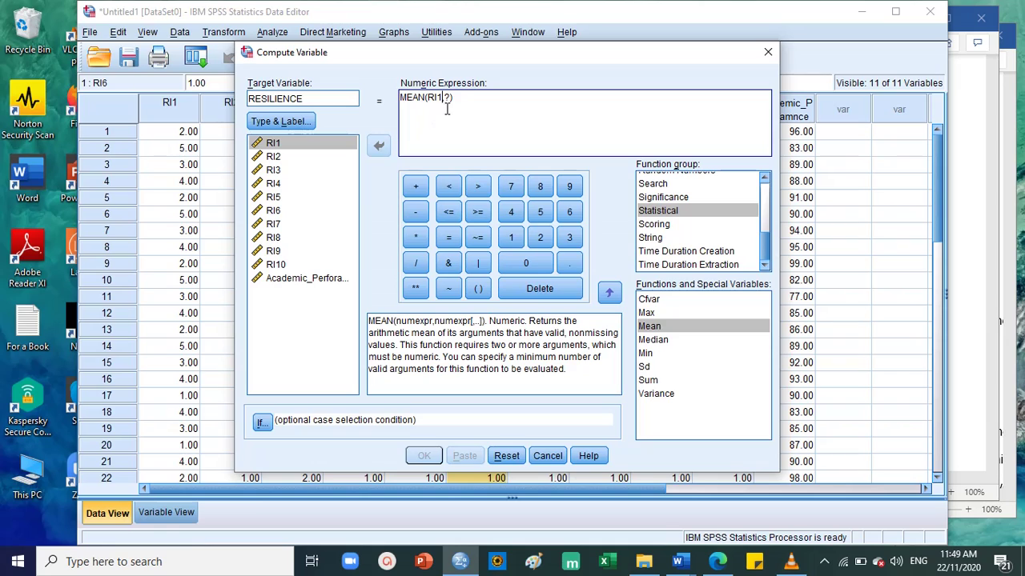
{"action": "key", "text": "BackSpace"}
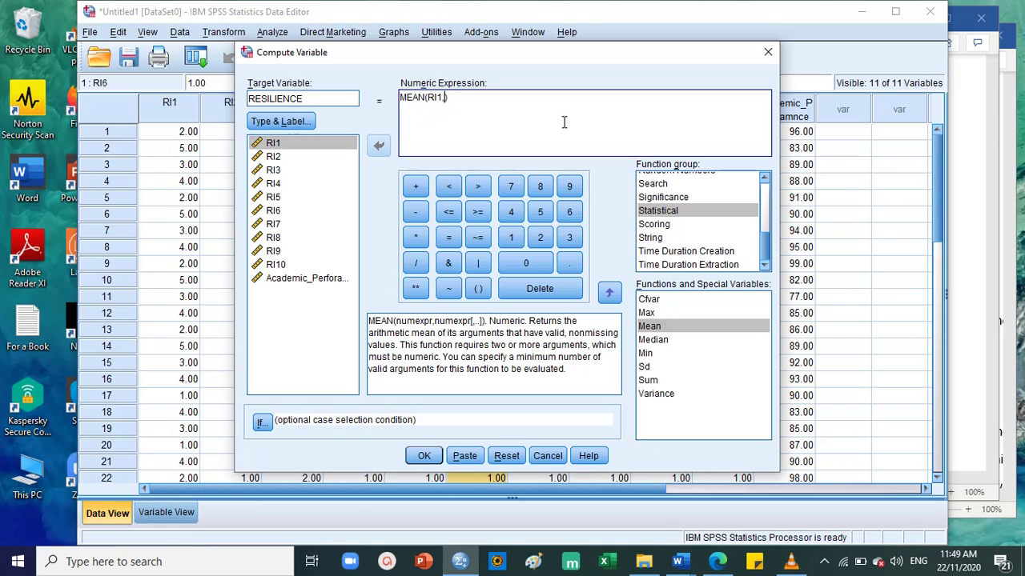
{"action": "left_click", "coordinate": [297, 157]}
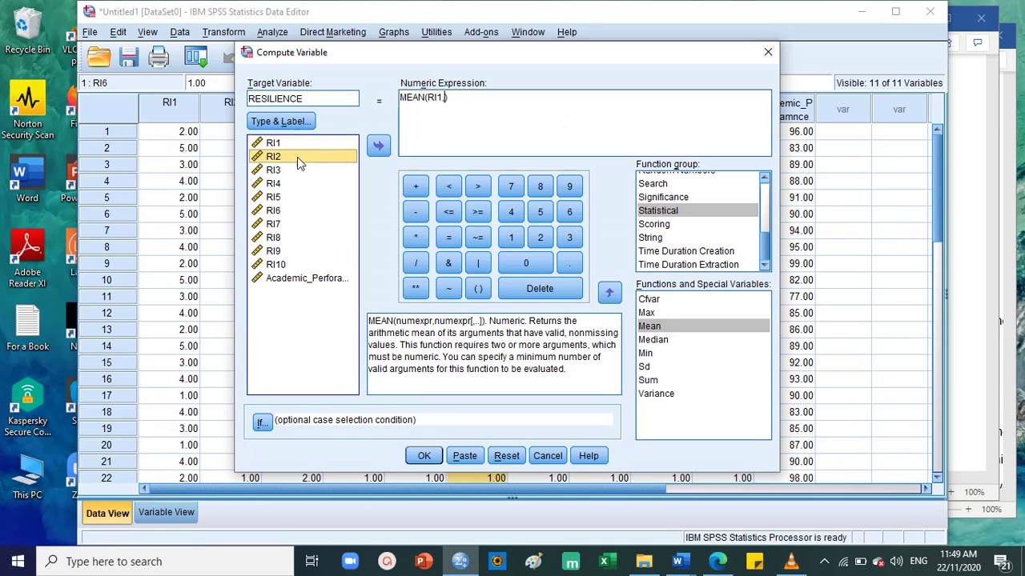
{"action": "left_click", "coordinate": [378, 146]}
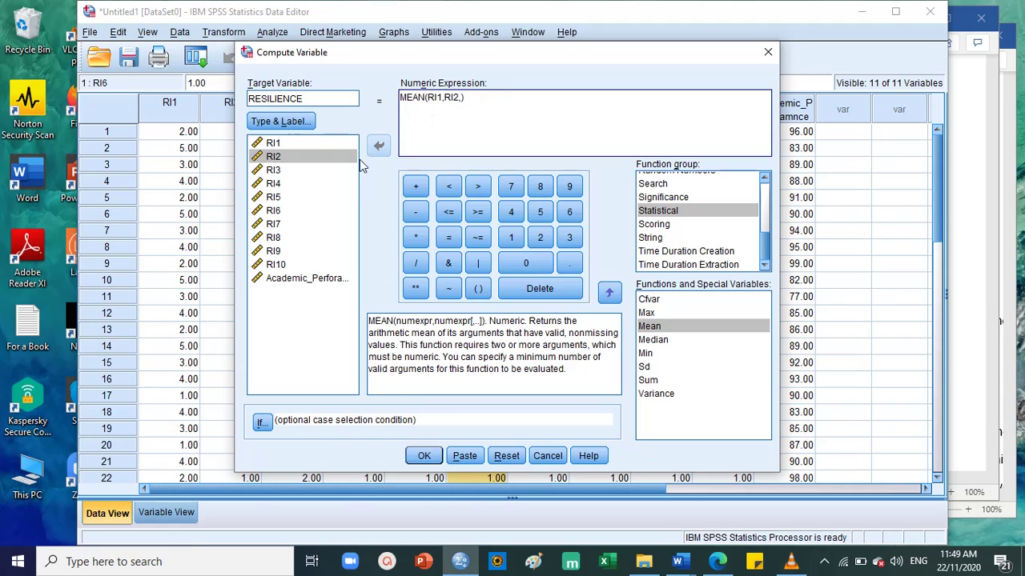
Add RI3, RI4, RI5 and RI6 as comma-separated arguments to the MEAN expression for the RESILIENCE variable.
{"action": "left_click", "coordinate": [304, 170]}
{"action": "left_click", "coordinate": [384, 150]}
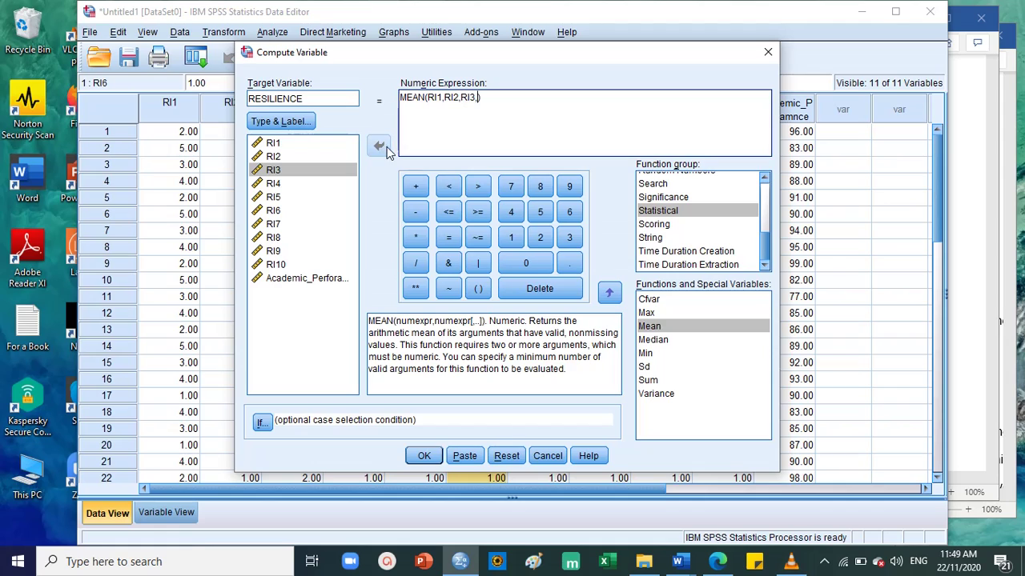
{"action": "left_click", "coordinate": [289, 185]}
{"action": "left_click", "coordinate": [380, 151]}
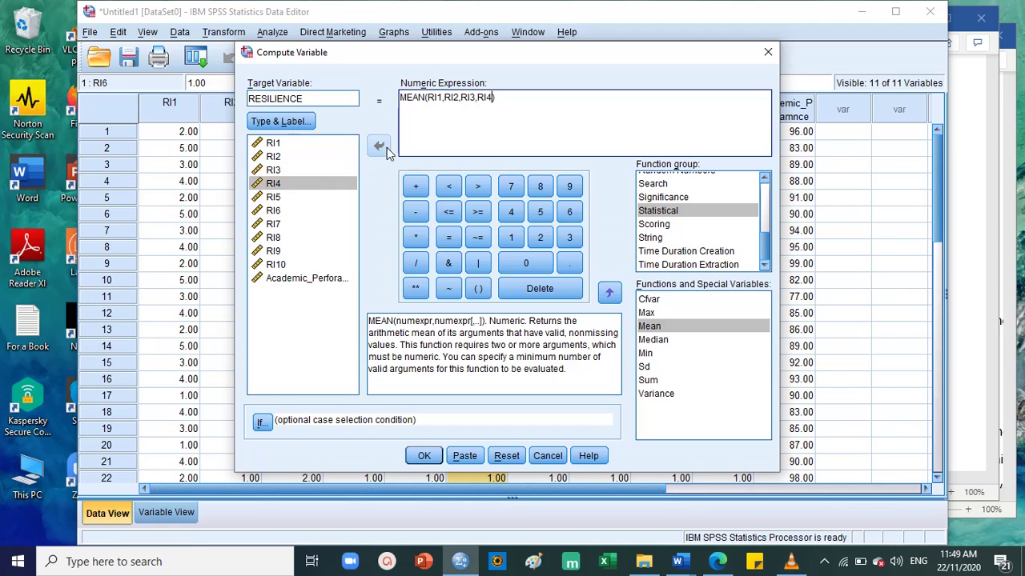
{"action": "left_click", "coordinate": [315, 198]}
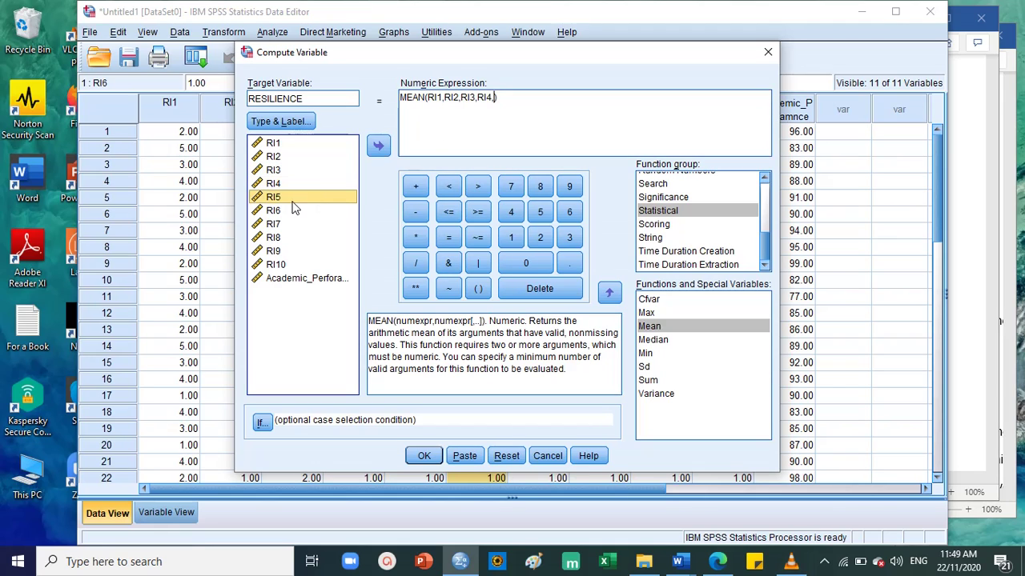
{"action": "left_click", "coordinate": [382, 145]}
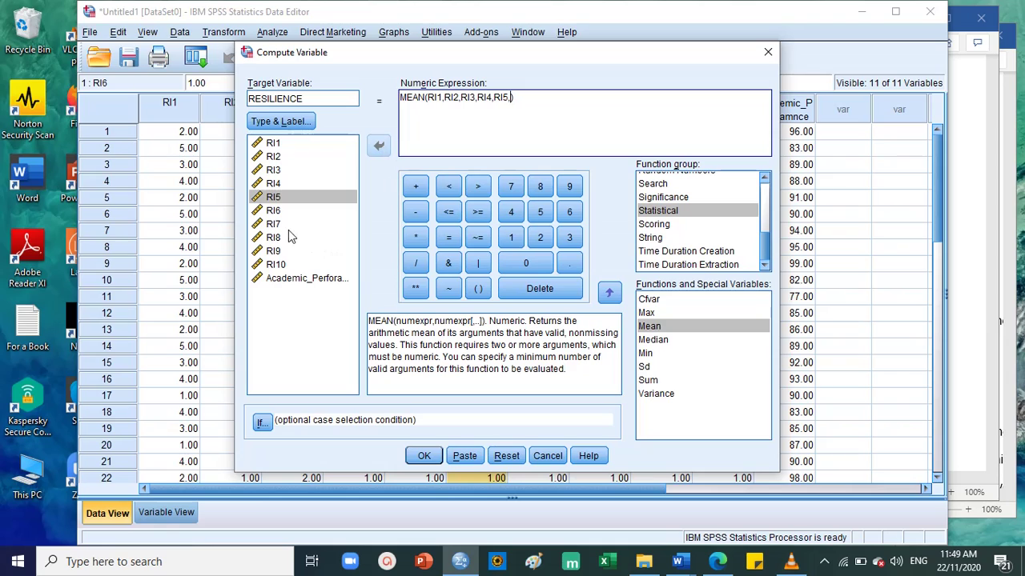
{"action": "left_click", "coordinate": [289, 210]}
{"action": "left_click", "coordinate": [380, 147]}
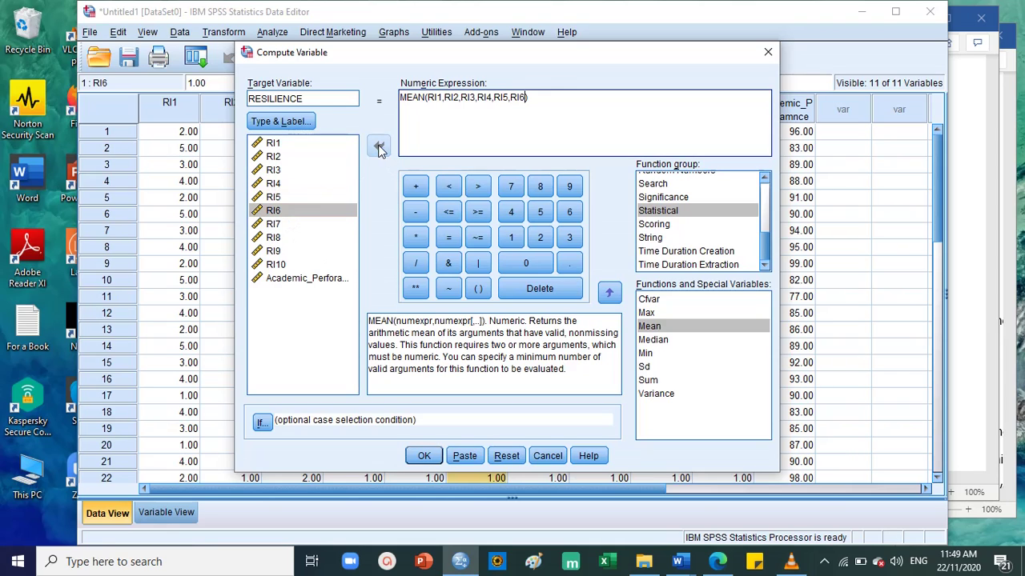
Append RI7 to the MEAN expression after RI6, with a comma before and after it.
{"action": "left_click", "coordinate": [293, 224]}
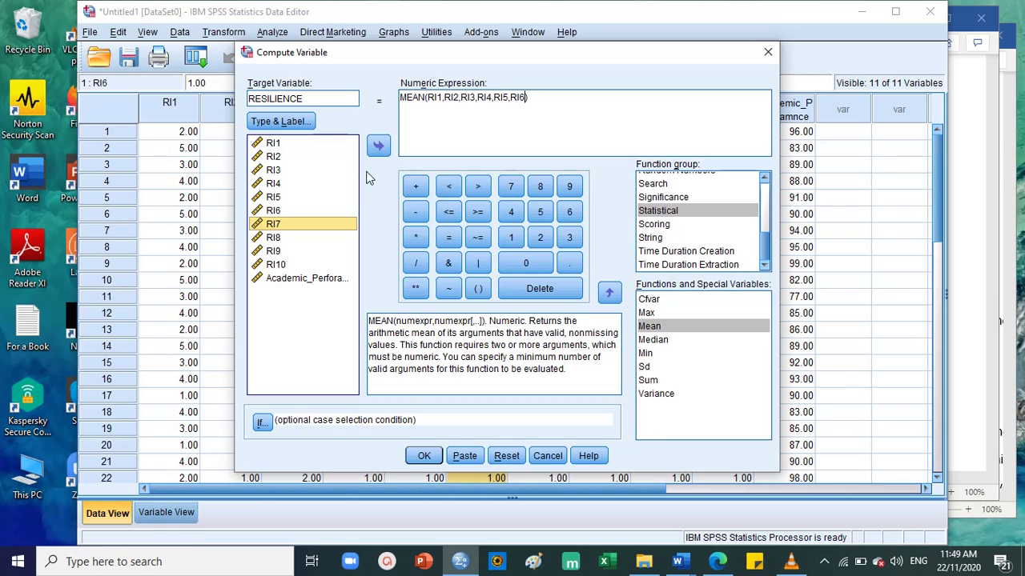
{"action": "left_click", "coordinate": [504, 105]}
{"action": "left_click", "coordinate": [522, 98]}
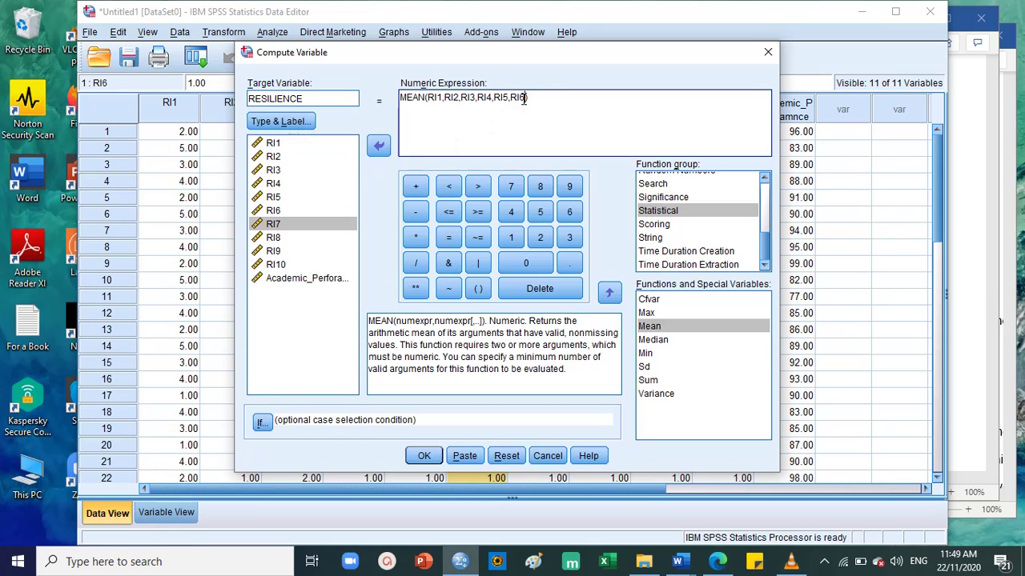
{"action": "type", "text": ","}
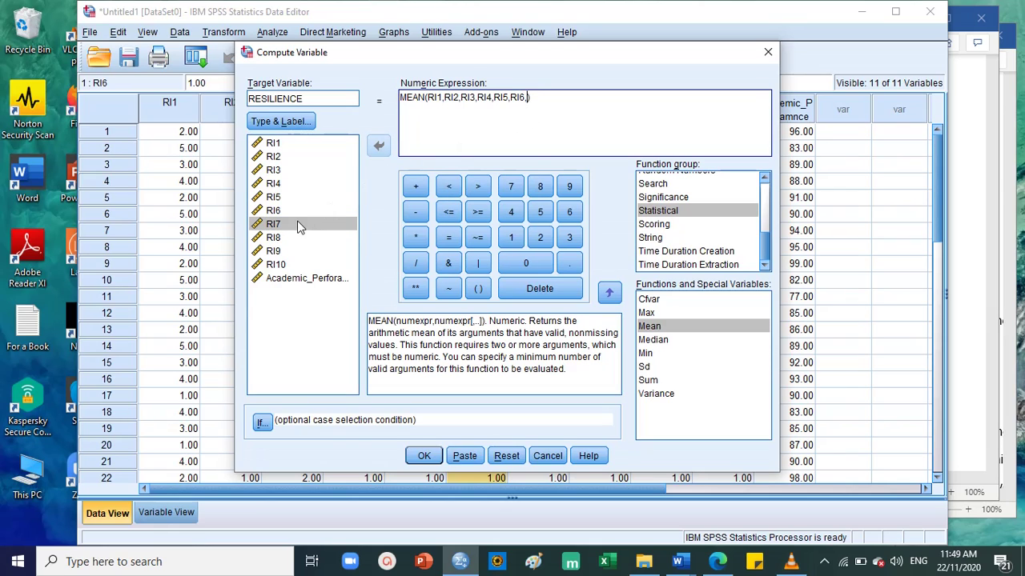
{"action": "left_click", "coordinate": [297, 225]}
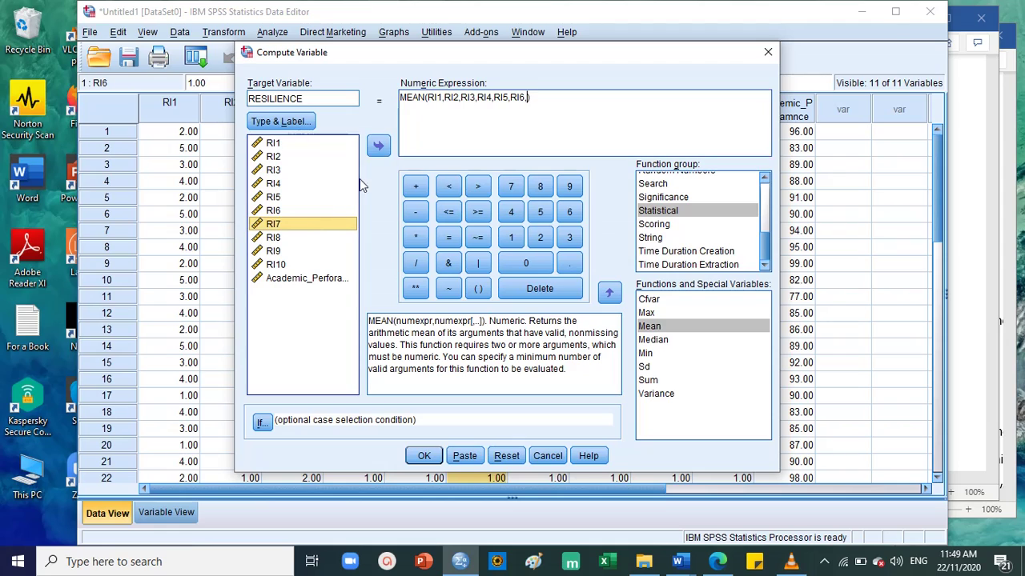
{"action": "left_click", "coordinate": [379, 148]}
{"action": "type", "text": ","}
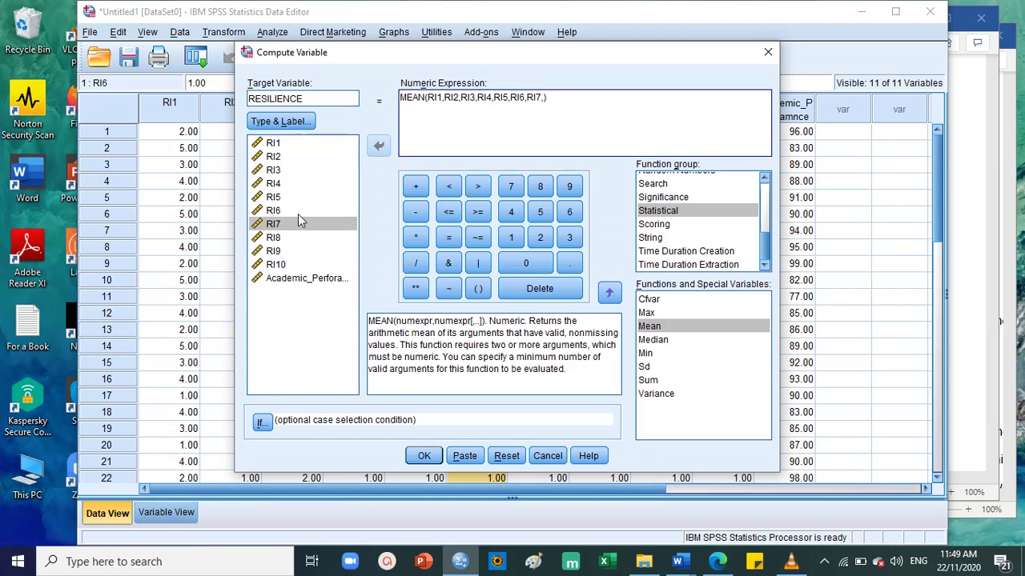
Complete the MEAN expression with RI8, RI9 and RI10, and compute the RESILIENCE variable.
{"action": "left_click", "coordinate": [284, 240]}
{"action": "left_click", "coordinate": [285, 240]}
{"action": "left_click", "coordinate": [378, 145]}
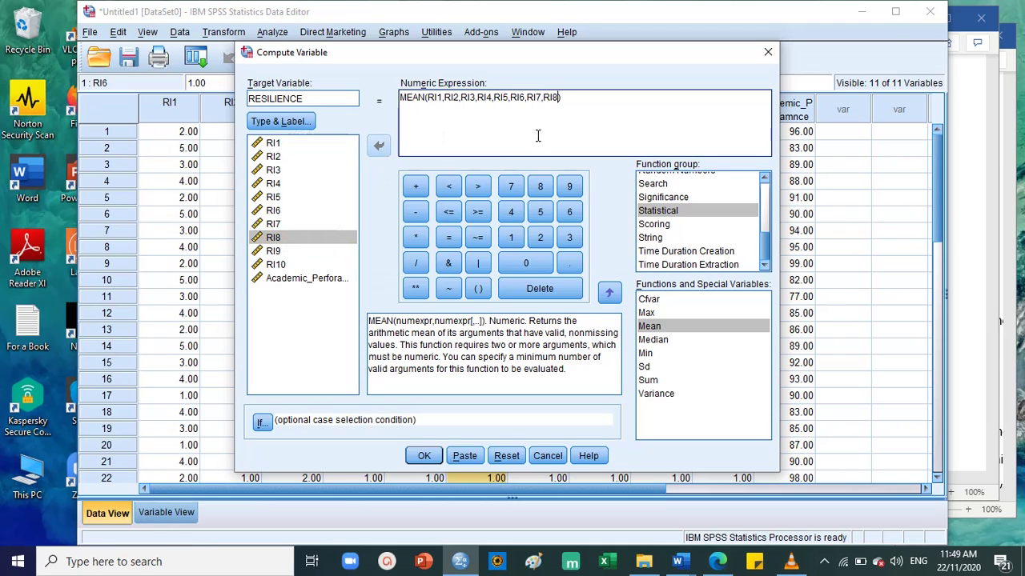
{"action": "left_click", "coordinate": [312, 250]}
{"action": "left_click", "coordinate": [379, 146]}
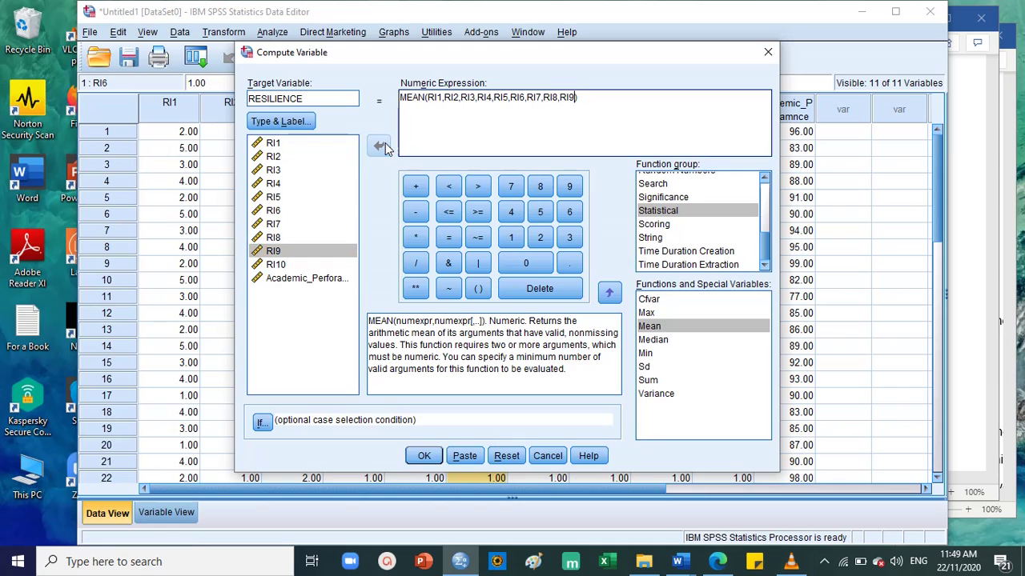
{"action": "type", "text": ","}
{"action": "left_click", "coordinate": [309, 264]}
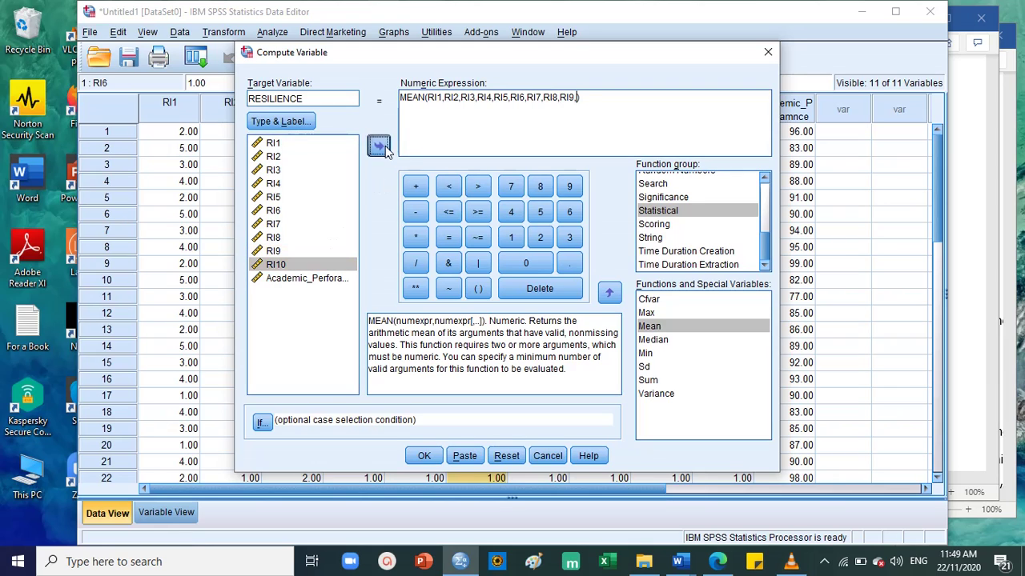
{"action": "left_click", "coordinate": [379, 146]}
{"action": "left_click_drag", "start_coordinate": [615, 100], "coordinate": [396, 99]}
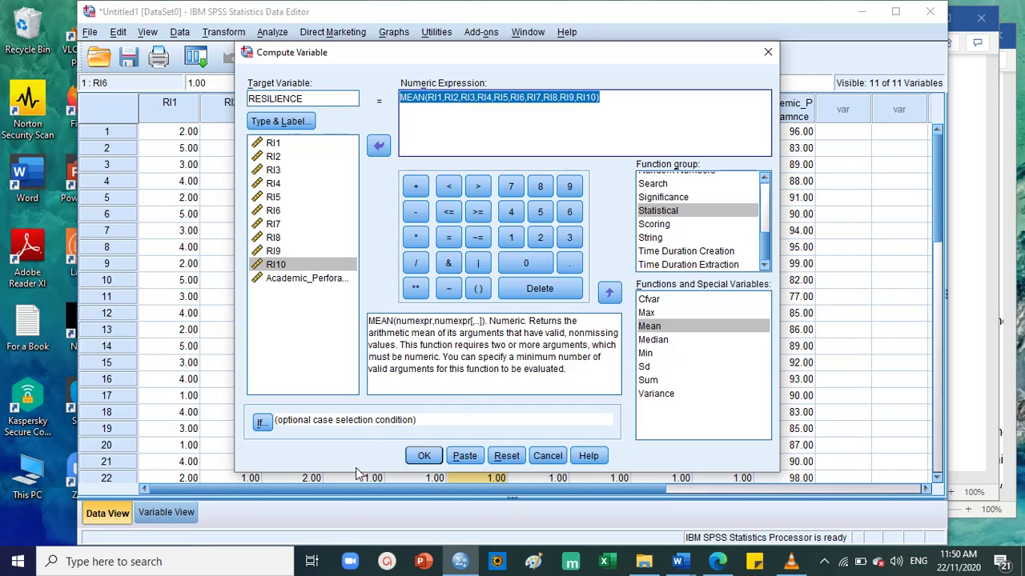
{"action": "left_click", "coordinate": [421, 456]}
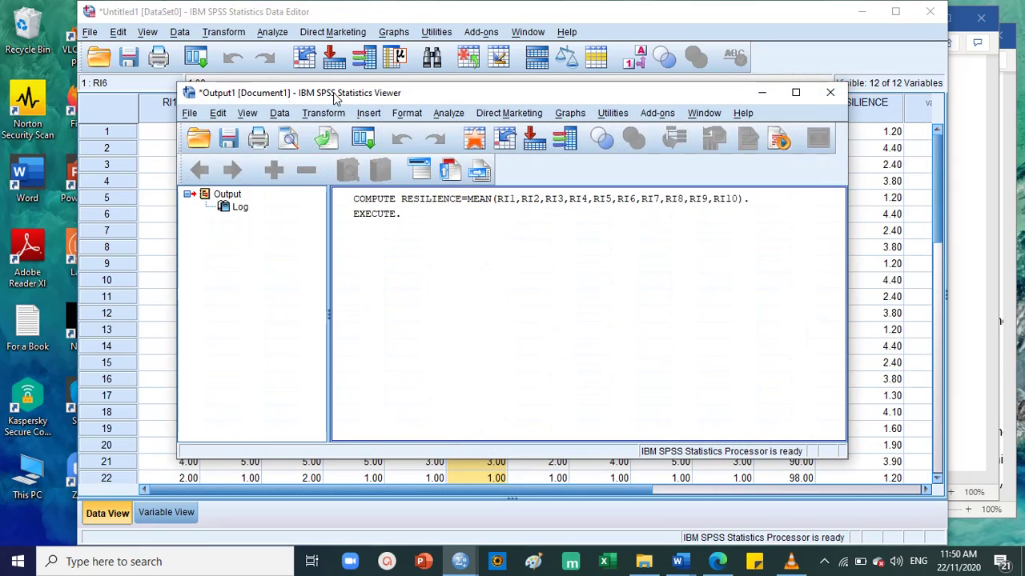
Return to the data sheet and examine the RESILIENCE column and the first cases row by row.
{"action": "left_click_drag", "start_coordinate": [396, 96], "coordinate": [386, 41]}
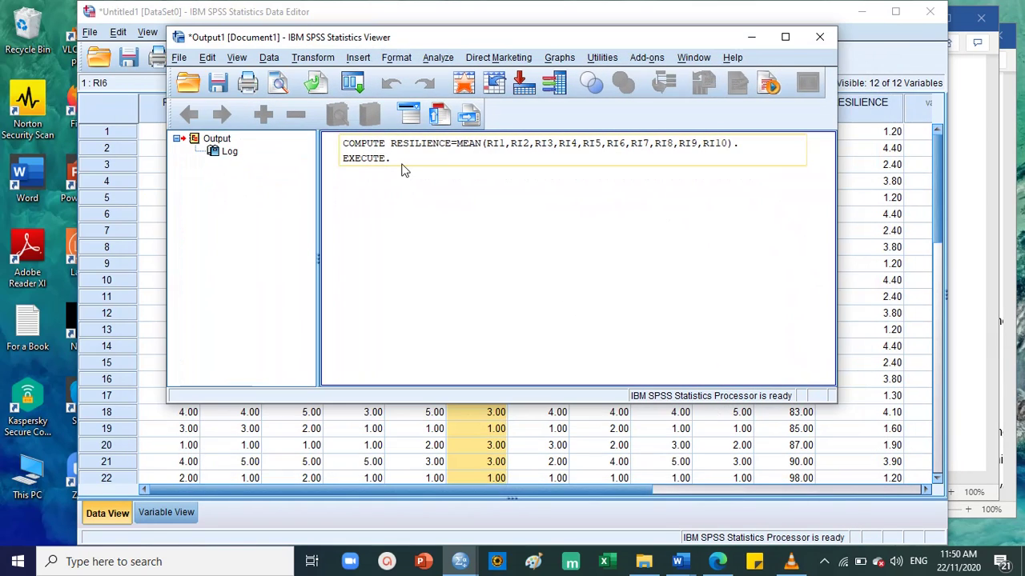
{"action": "left_click", "coordinate": [874, 200]}
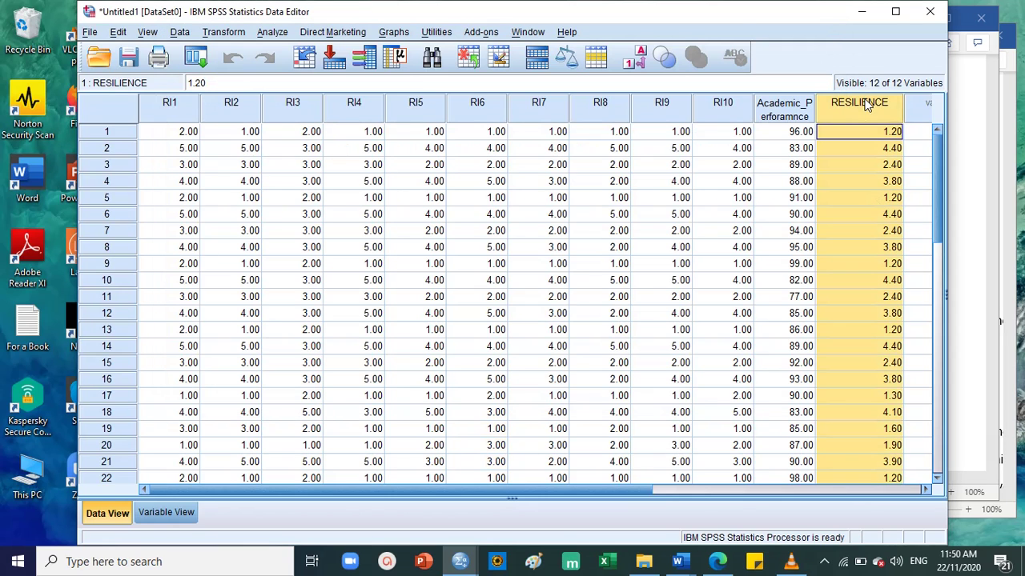
{"action": "left_click", "coordinate": [864, 104]}
{"action": "left_click", "coordinate": [107, 133]}
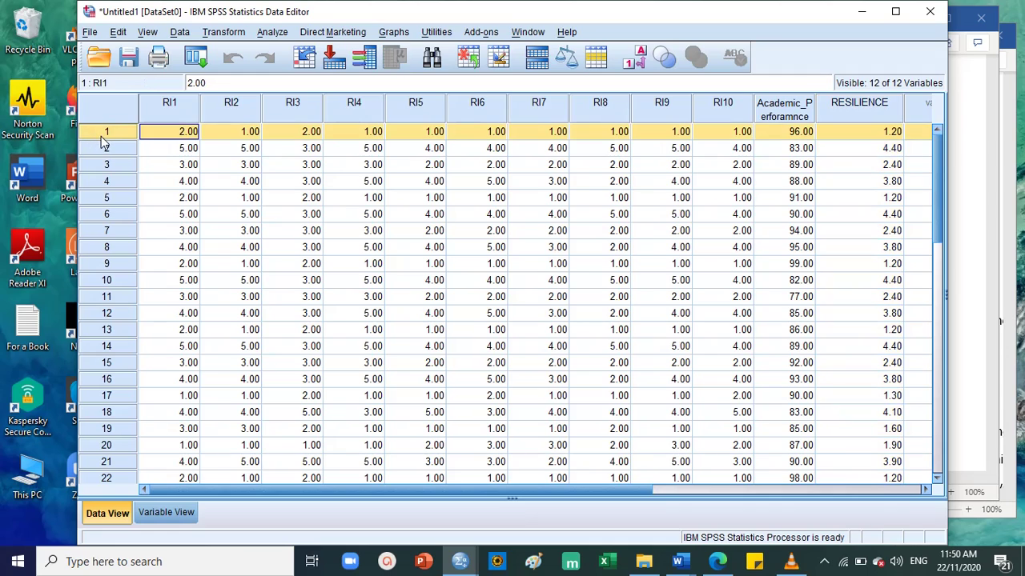
{"action": "left_click", "coordinate": [107, 150]}
{"action": "left_click", "coordinate": [109, 165]}
{"action": "key", "text": "Down"}
{"action": "key", "text": "Down"}
{"action": "key", "text": "Down"}
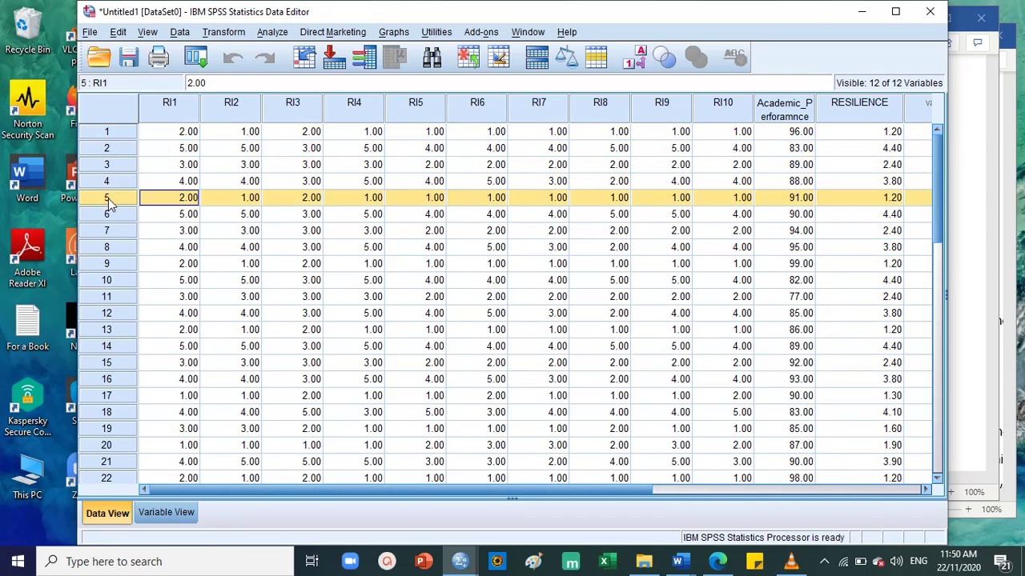
{"action": "key", "text": "Down"}
{"action": "key", "text": "Down"}
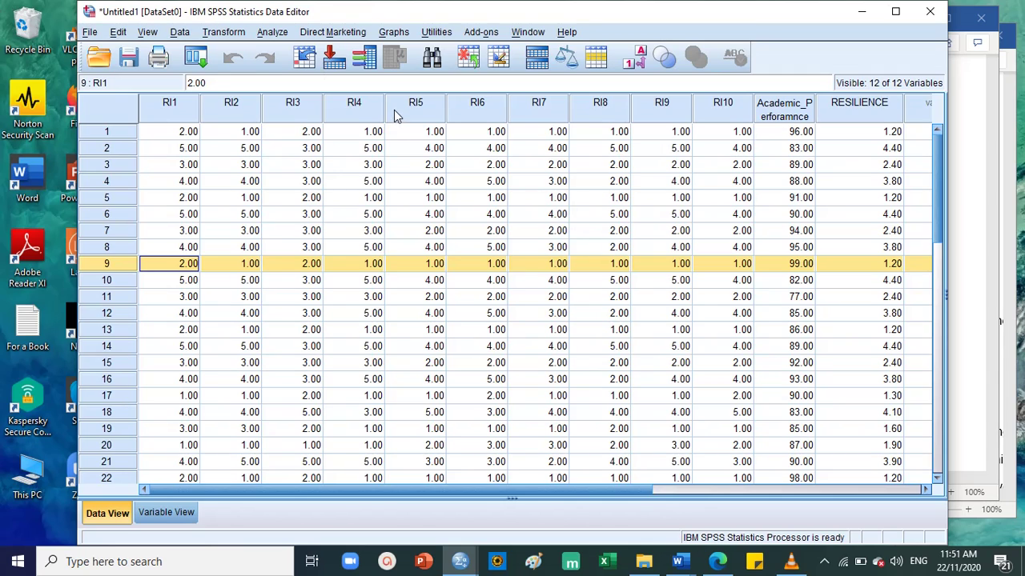
Run a Frequencies analysis on the Academic_Perforamnce variable with frequency tables displayed and no extra statistics.
{"action": "left_click", "coordinate": [271, 35]}
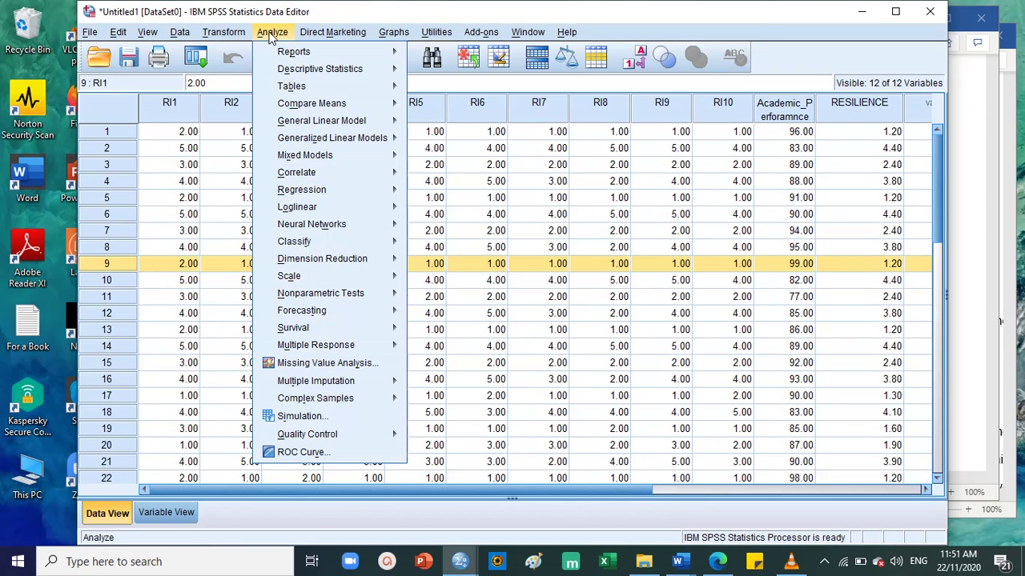
{"action": "mouse_move", "coordinate": [302, 71]}
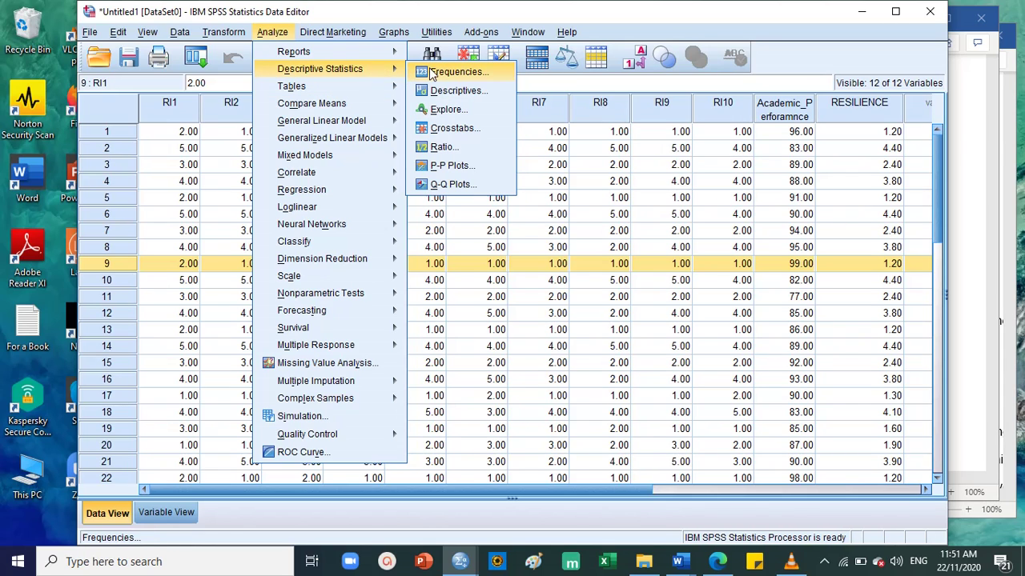
{"action": "left_click", "coordinate": [432, 73]}
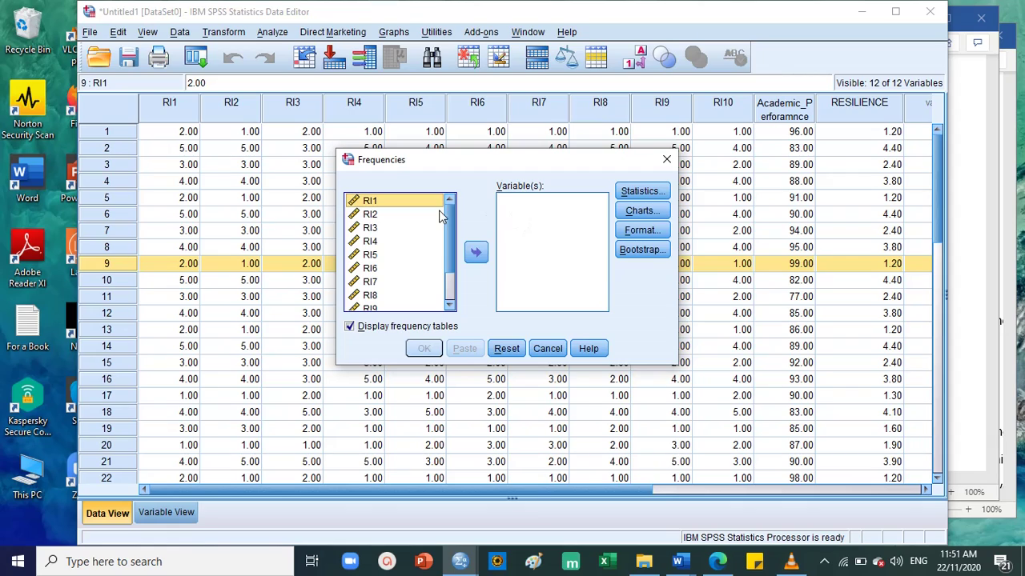
{"action": "scroll", "coordinate": [417, 261], "scroll_direction": "down", "scroll_amount": 2}
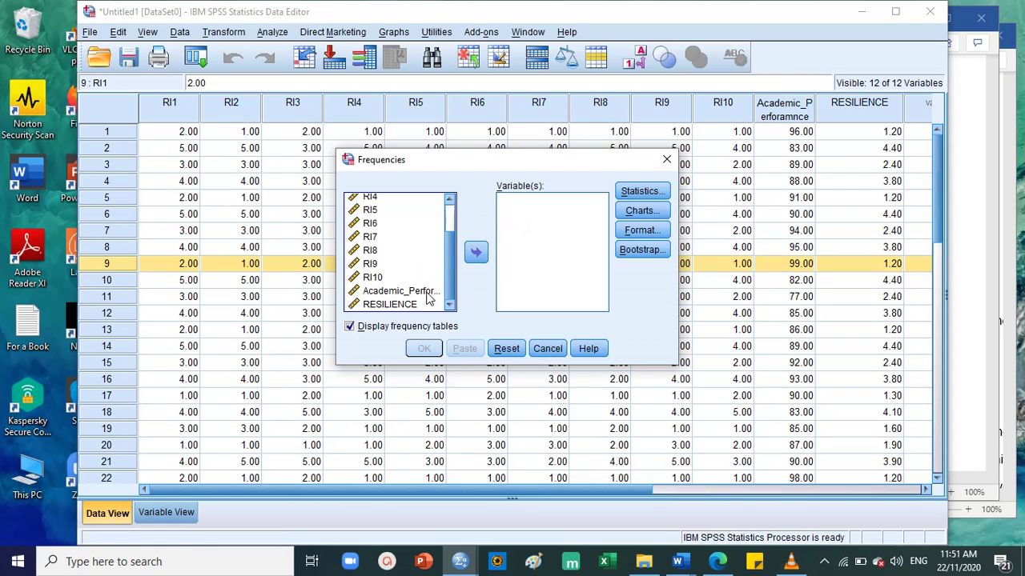
{"action": "left_click", "coordinate": [426, 293]}
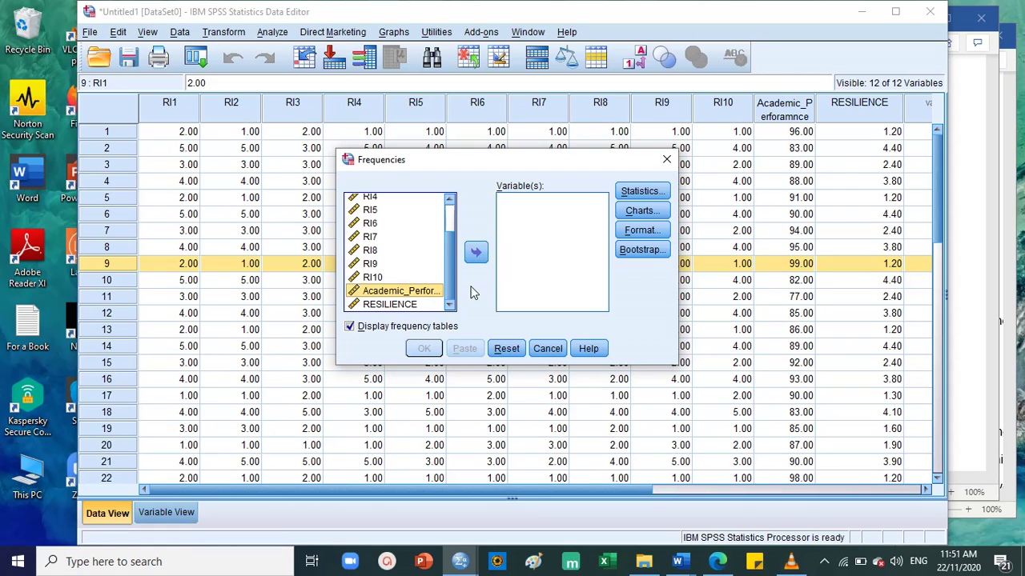
{"action": "left_click", "coordinate": [475, 252]}
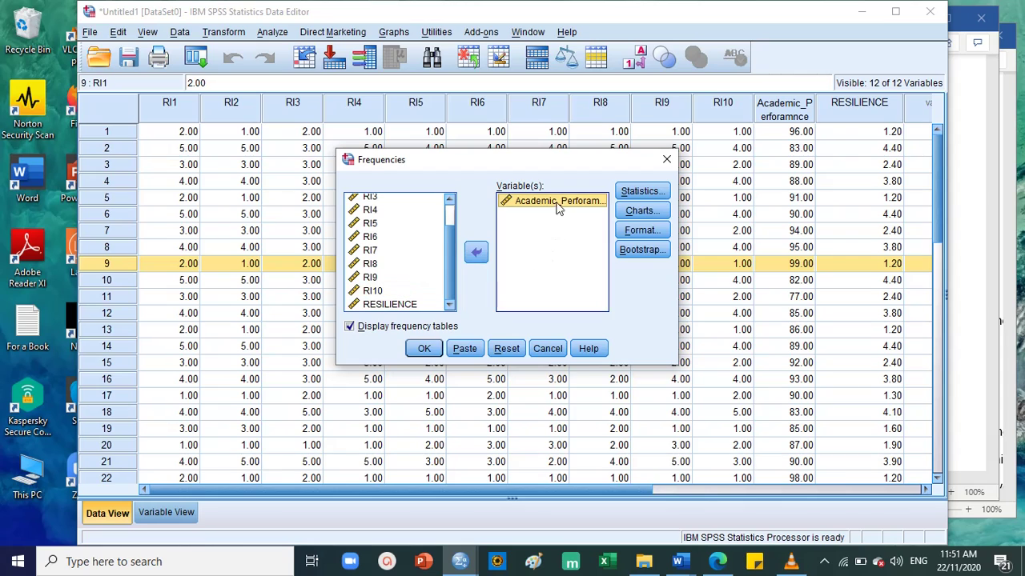
{"action": "left_click", "coordinate": [641, 190]}
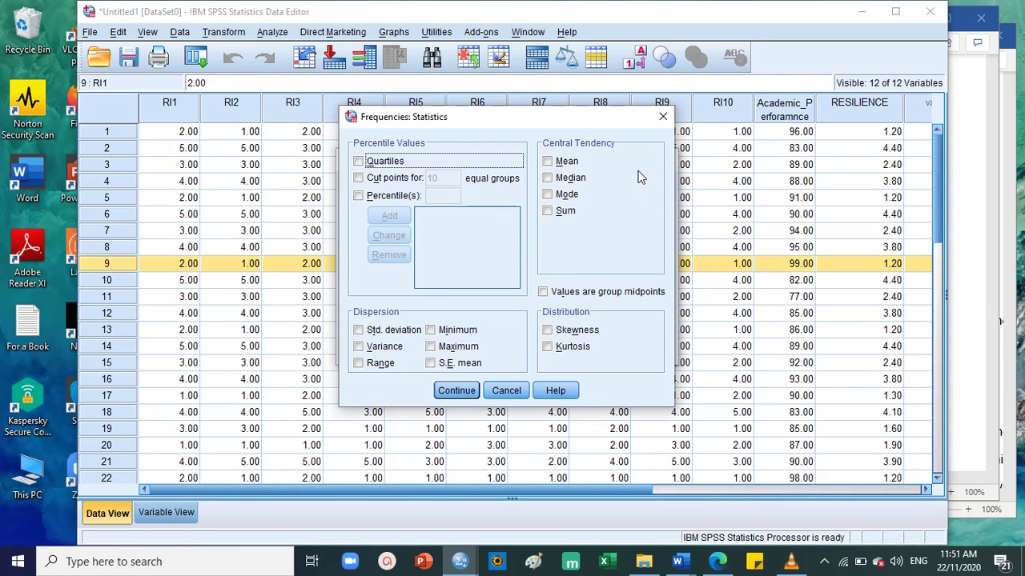
{"action": "left_click", "coordinate": [663, 120]}
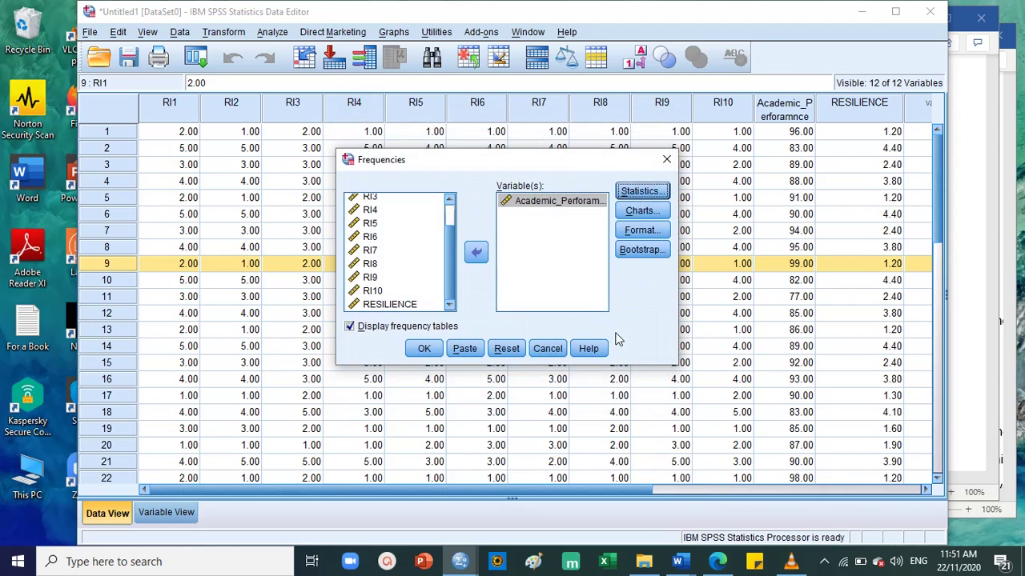
{"action": "left_click", "coordinate": [424, 349]}
Examine the Academic_Perforamnce frequency table in the output, including its frequency and percent columns for each rating.
{"action": "scroll", "coordinate": [489, 279], "scroll_direction": "down", "scroll_amount": 8}
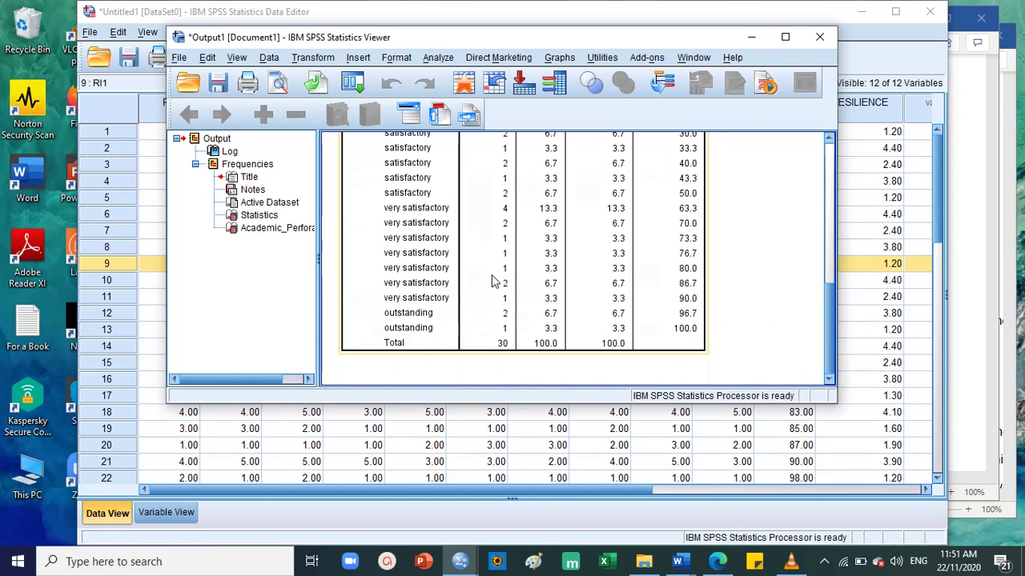
{"action": "scroll", "coordinate": [493, 280], "scroll_direction": "up", "scroll_amount": 10}
{"action": "scroll", "coordinate": [493, 280], "scroll_direction": "down", "scroll_amount": 5}
{"action": "scroll", "coordinate": [492, 280], "scroll_direction": "up", "scroll_amount": 3}
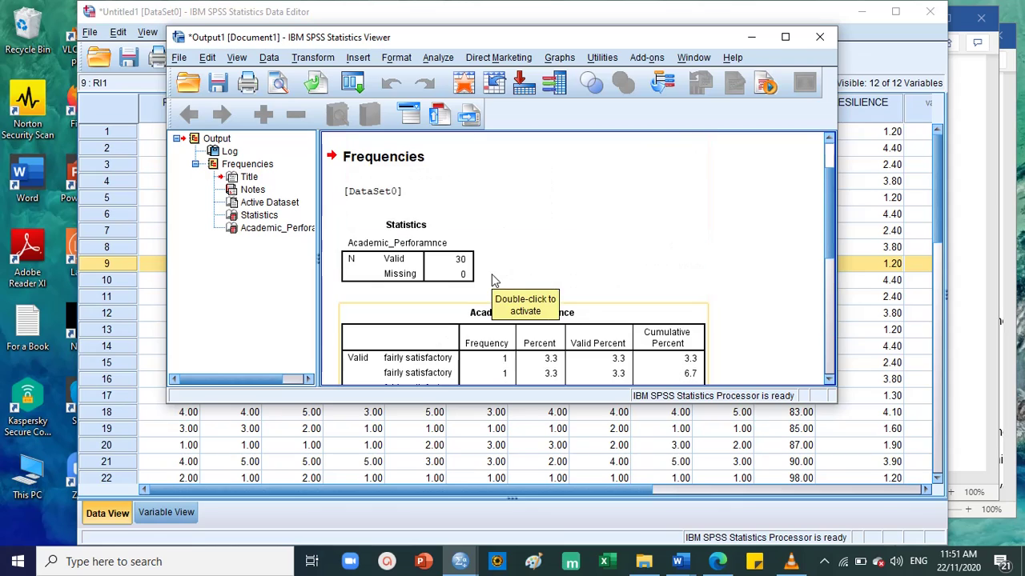
{"action": "scroll", "coordinate": [528, 276], "scroll_direction": "down", "scroll_amount": 3}
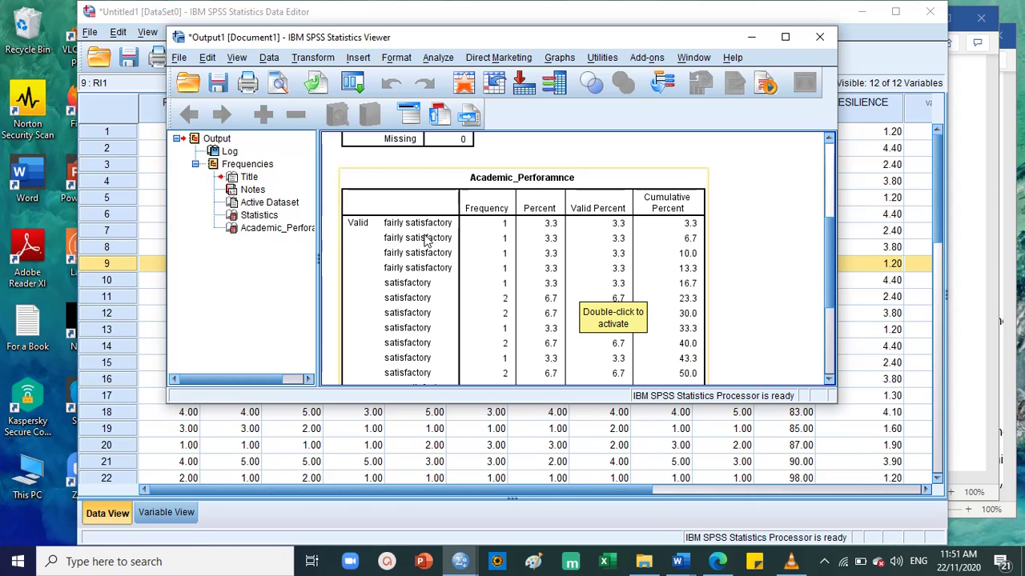
{"action": "scroll", "coordinate": [602, 237], "scroll_direction": "down", "scroll_amount": 4}
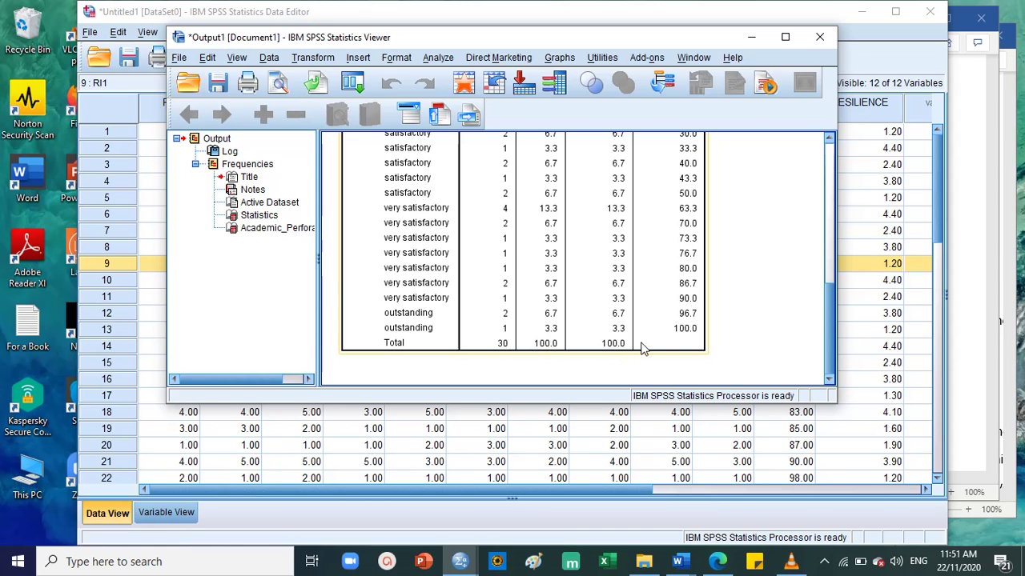
{"action": "scroll", "coordinate": [531, 339], "scroll_direction": "up", "scroll_amount": 8}
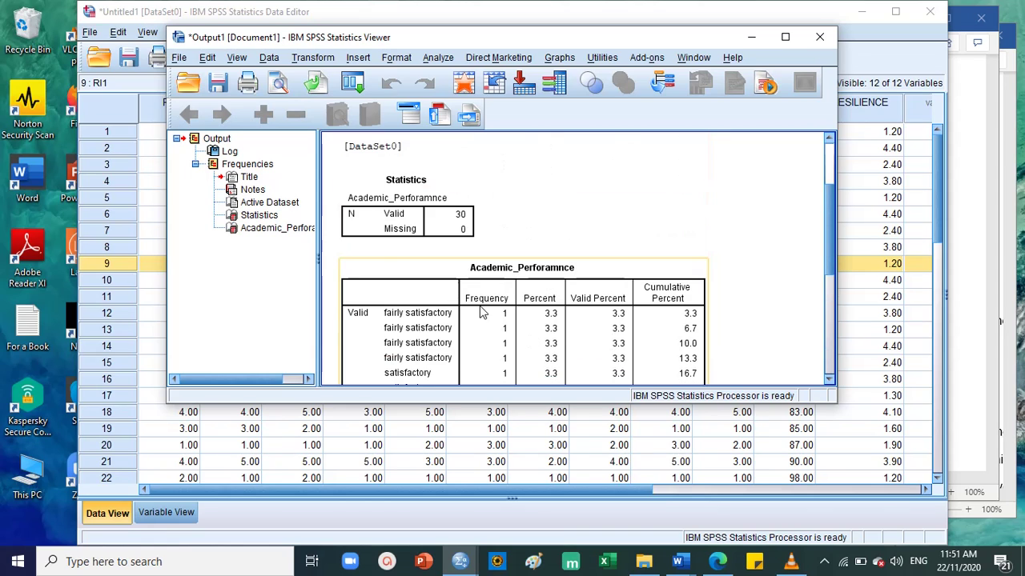
{"action": "scroll", "coordinate": [480, 304], "scroll_direction": "down", "scroll_amount": 5}
{"action": "scroll", "coordinate": [475, 291], "scroll_direction": "up", "scroll_amount": 3}
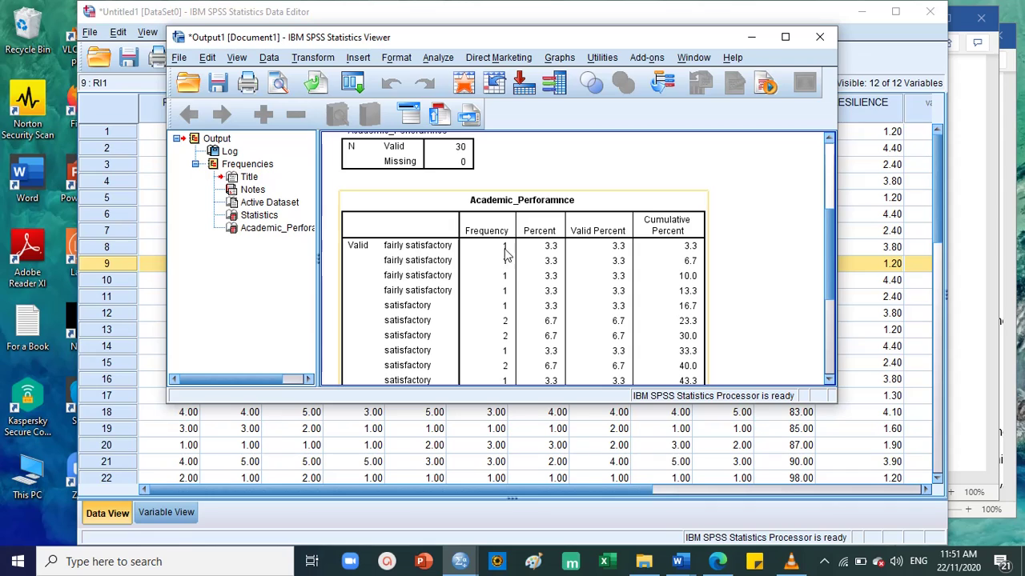
{"action": "scroll", "coordinate": [451, 329], "scroll_direction": "down", "scroll_amount": 2}
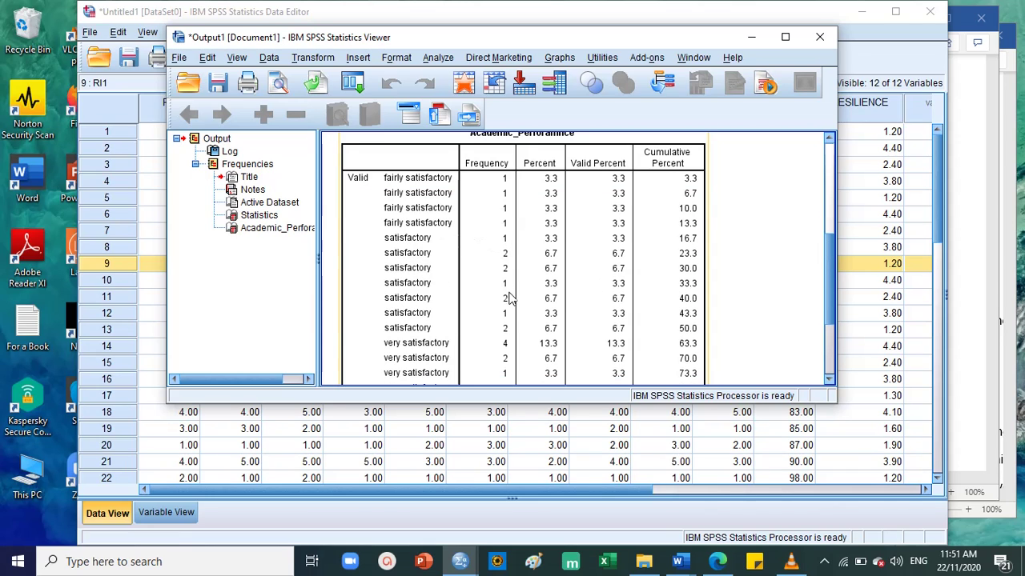
Review the remaining rows and the beginning of the frequency output, and return to the data sheet.
{"action": "scroll", "coordinate": [460, 318], "scroll_direction": "down", "scroll_amount": 4}
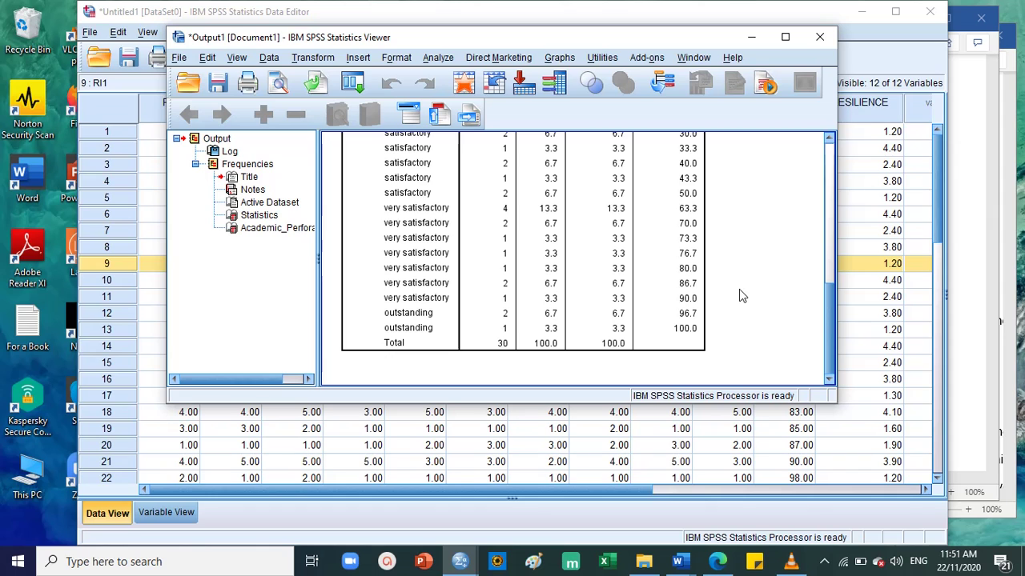
{"action": "scroll", "coordinate": [738, 295], "scroll_direction": "up", "scroll_amount": 10}
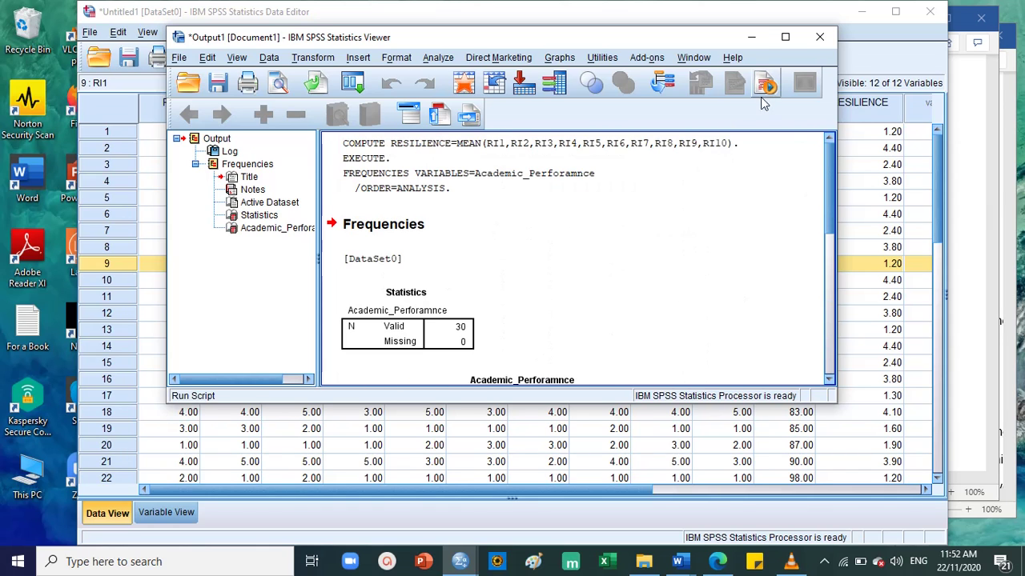
{"action": "left_click", "coordinate": [751, 37]}
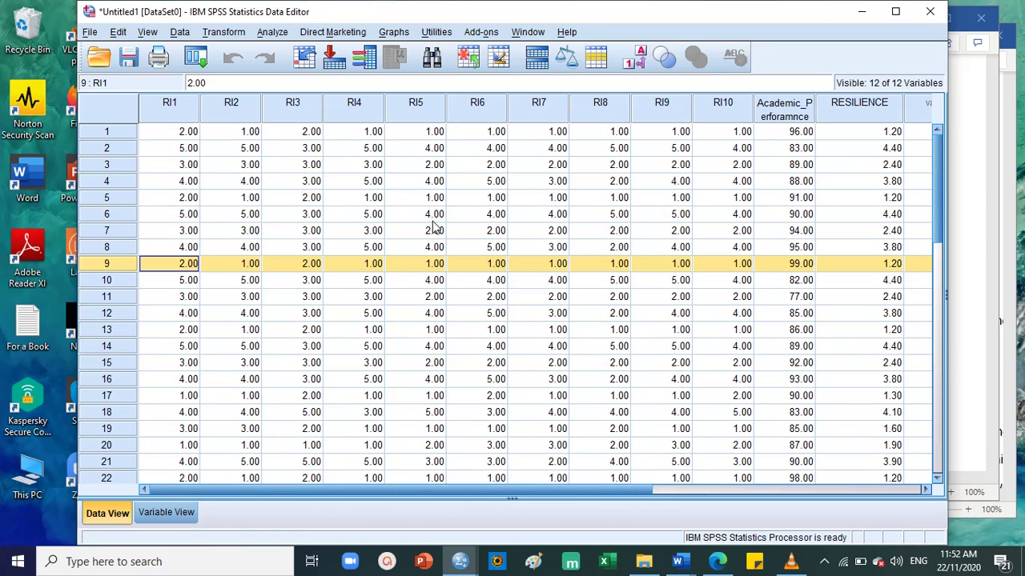
Run a two-tailed Pearson bivariate correlation between RESILIENCE and Academic_Perforamnce with significant correlations flagged.
{"action": "left_click", "coordinate": [273, 33]}
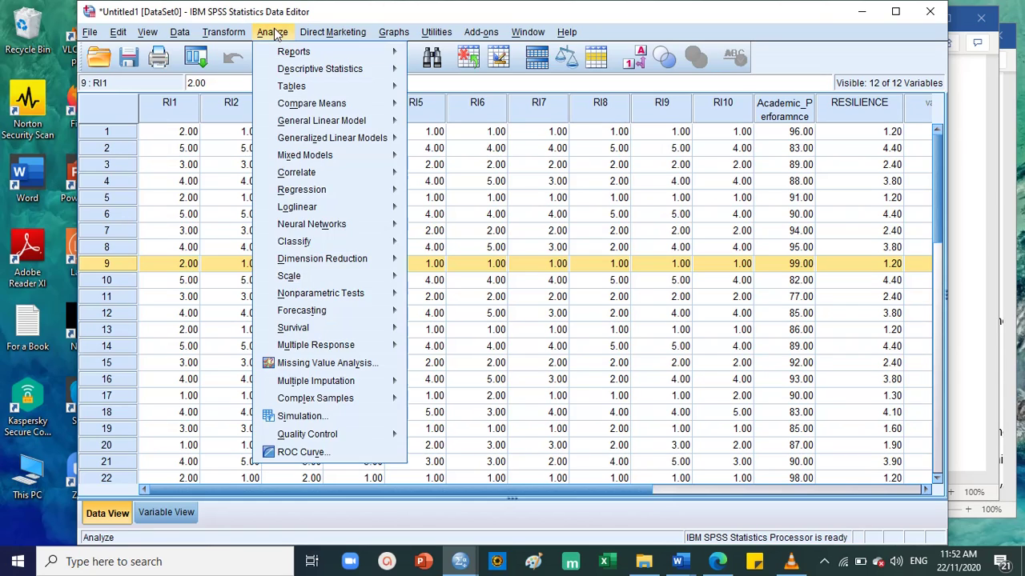
{"action": "mouse_move", "coordinate": [278, 56]}
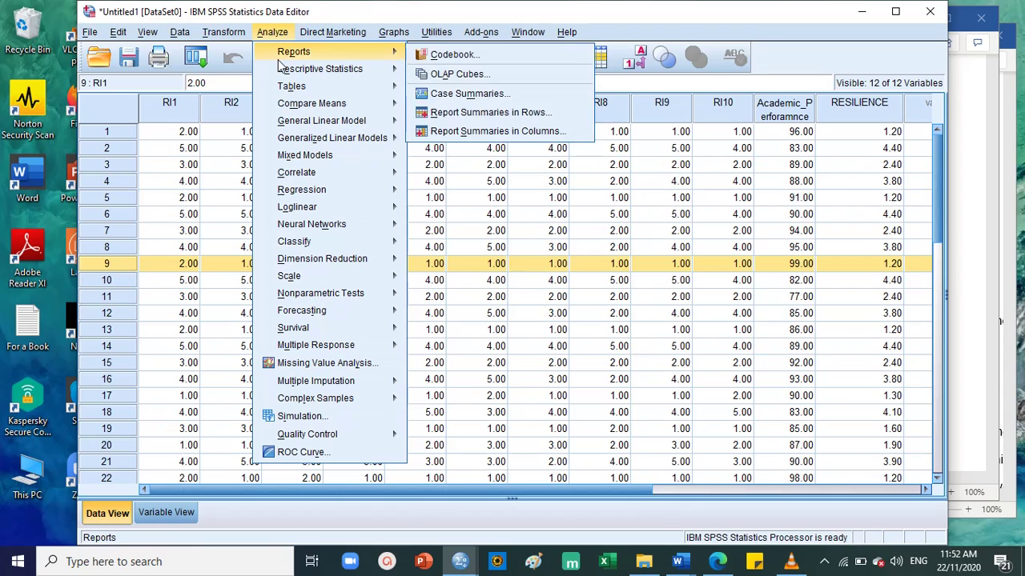
{"action": "mouse_move", "coordinate": [303, 175]}
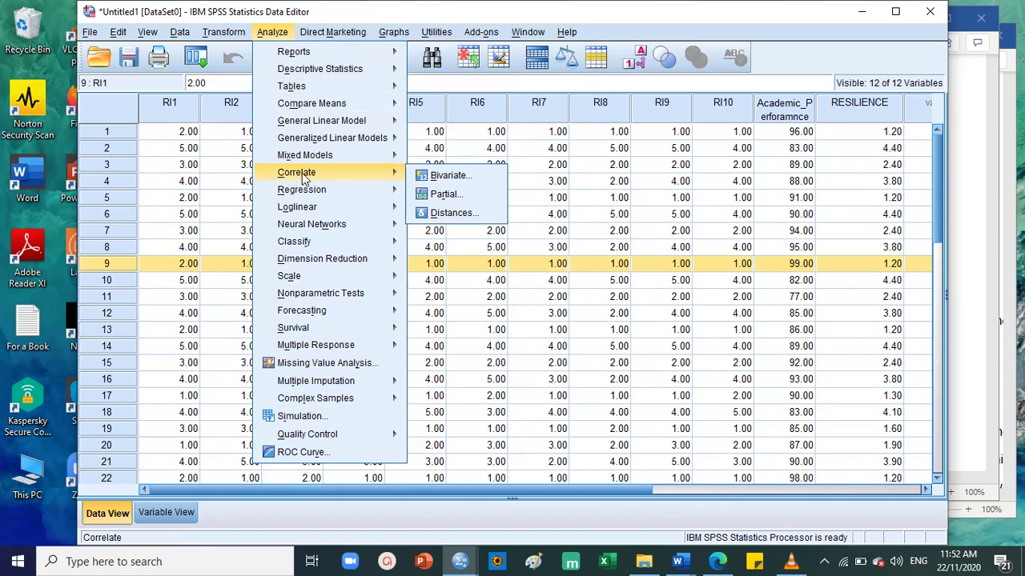
{"action": "left_click", "coordinate": [438, 178]}
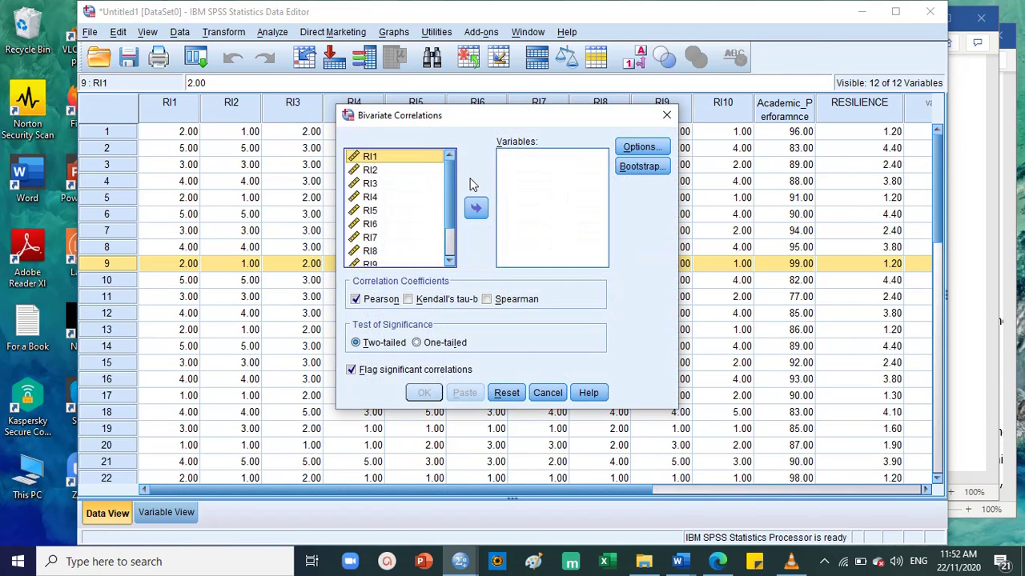
{"action": "scroll", "coordinate": [393, 231], "scroll_direction": "down", "scroll_amount": 1}
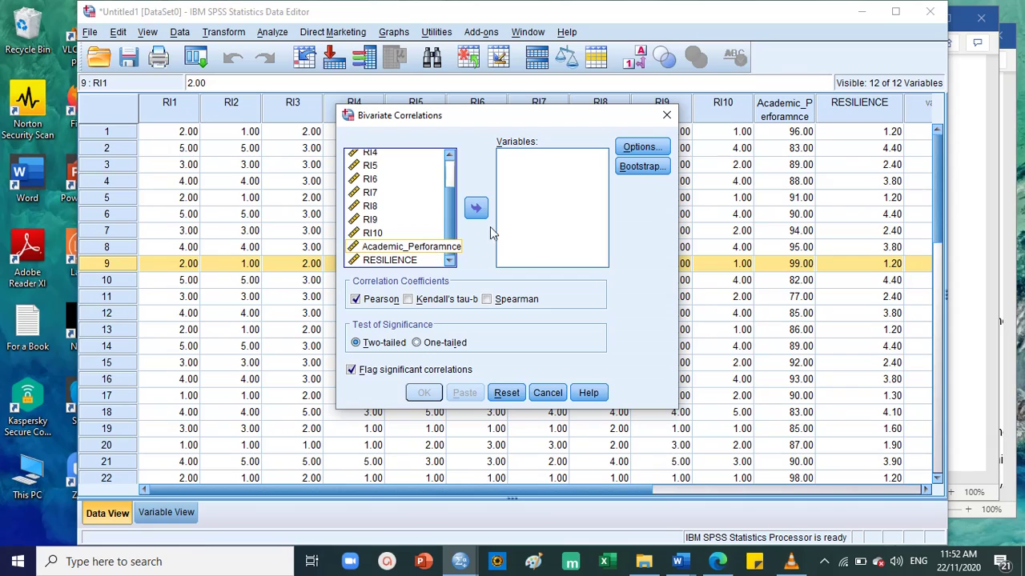
{"action": "left_click", "coordinate": [422, 261]}
{"action": "left_click", "coordinate": [475, 208]}
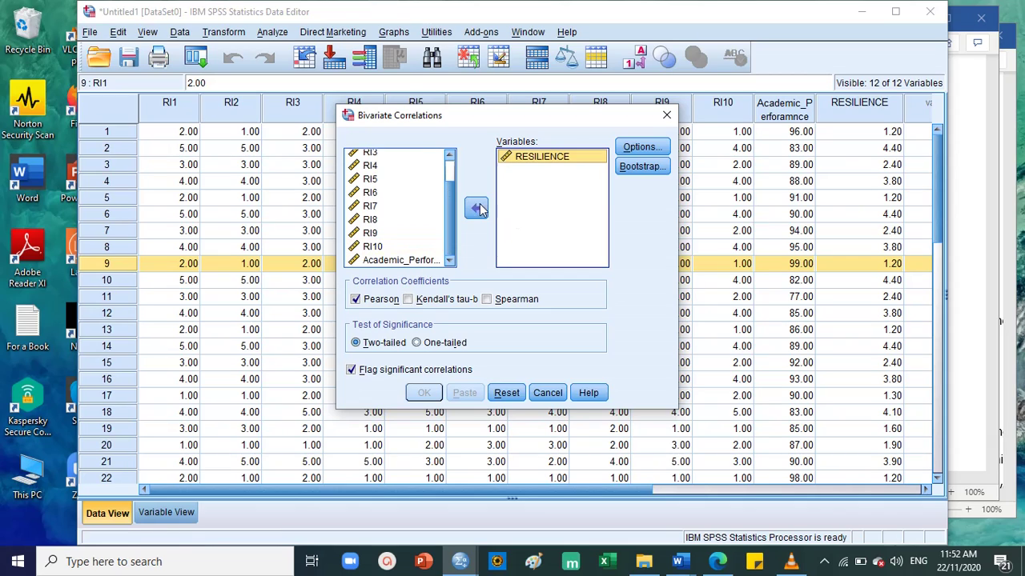
{"action": "left_click", "coordinate": [472, 213]}
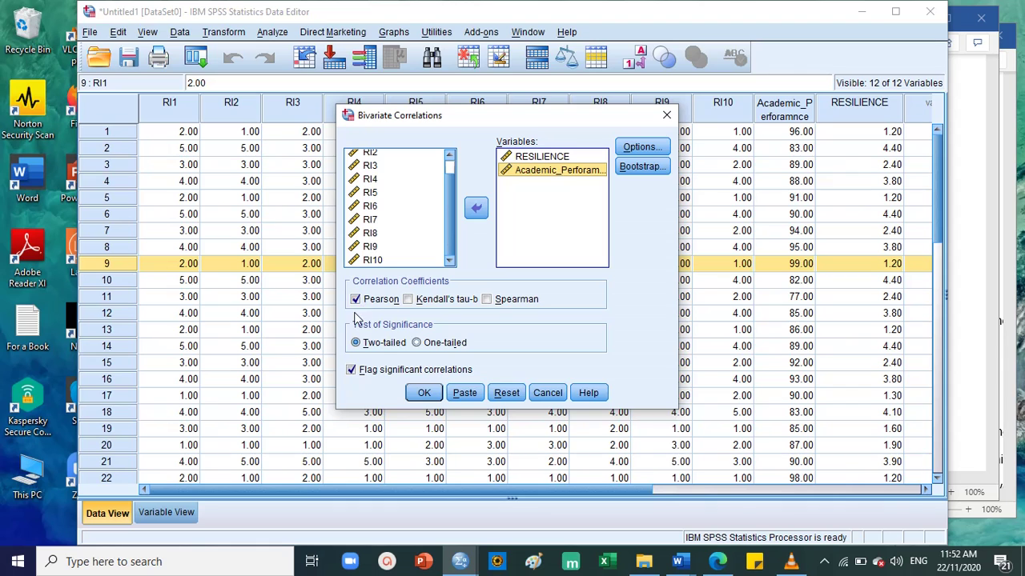
{"action": "left_click", "coordinate": [424, 392]}
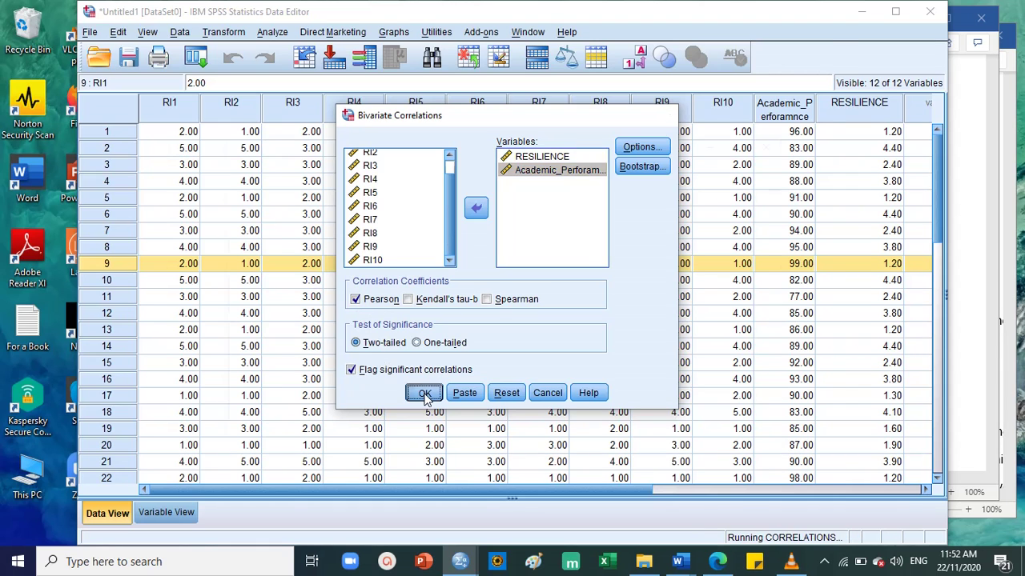
Examine the rating labels and frequencies in the Academic_Perforamnce table again, and leave the output for the data sheet.
{"action": "scroll", "coordinate": [621, 269], "scroll_direction": "up", "scroll_amount": 10}
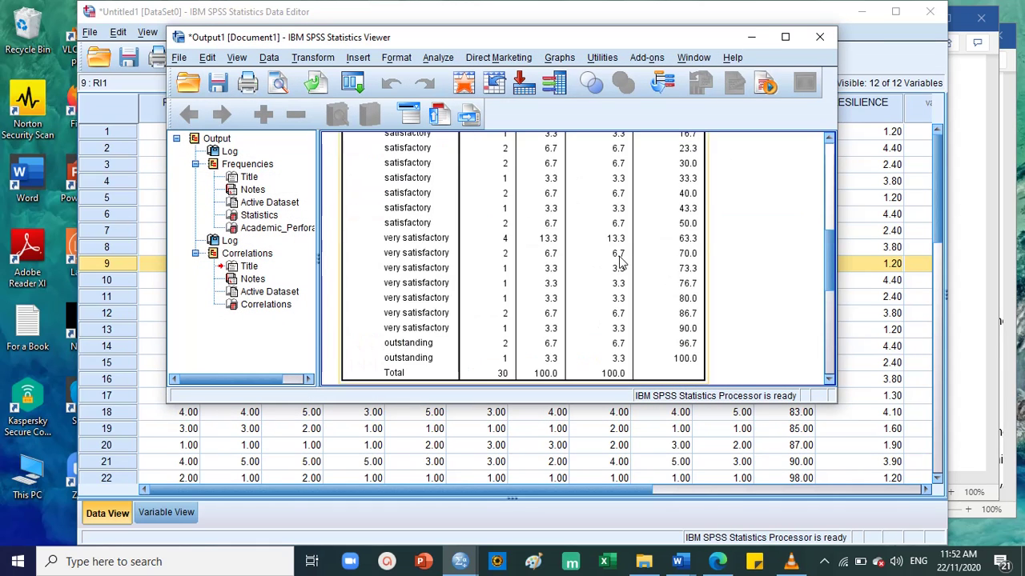
{"action": "scroll", "coordinate": [622, 269], "scroll_direction": "down", "scroll_amount": 10}
{"action": "scroll", "coordinate": [576, 266], "scroll_direction": "up", "scroll_amount": 12}
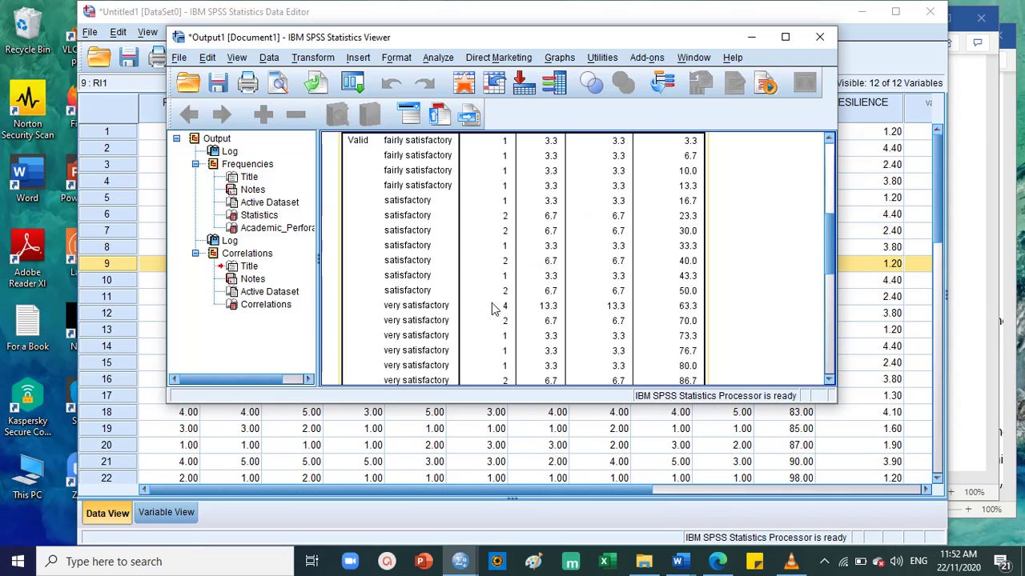
{"action": "scroll", "coordinate": [531, 293], "scroll_direction": "down", "scroll_amount": 5}
{"action": "scroll", "coordinate": [392, 266], "scroll_direction": "up", "scroll_amount": 5}
{"action": "scroll", "coordinate": [432, 284], "scroll_direction": "down", "scroll_amount": 3}
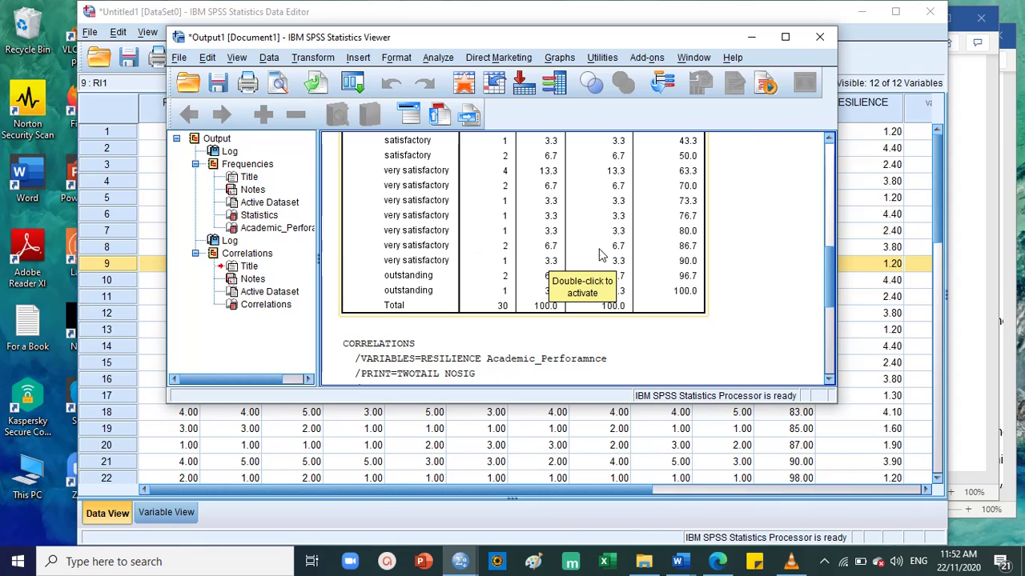
{"action": "scroll", "coordinate": [440, 231], "scroll_direction": "down", "scroll_amount": 2}
{"action": "scroll", "coordinate": [647, 256], "scroll_direction": "up", "scroll_amount": 5}
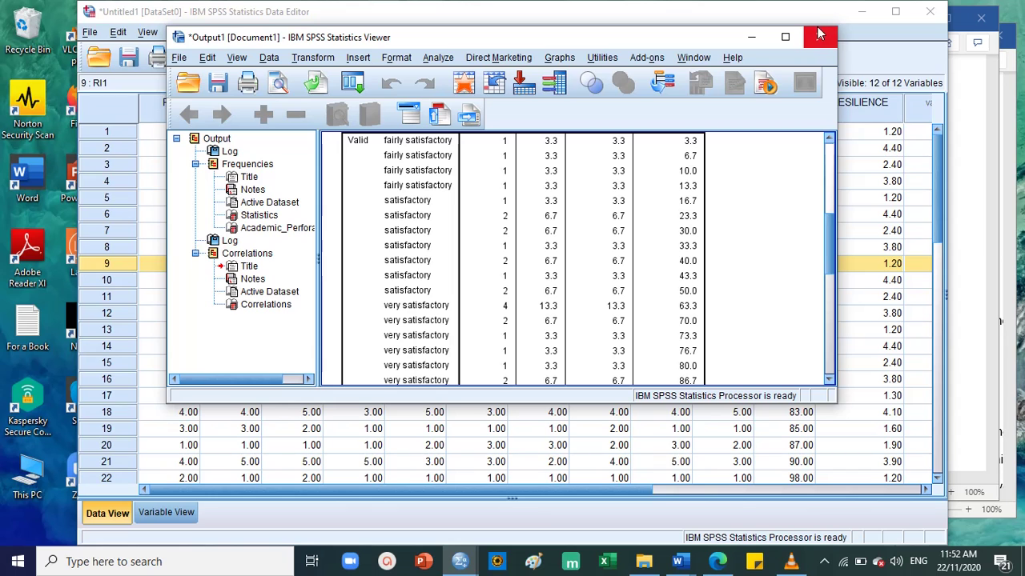
{"action": "left_click", "coordinate": [821, 39]}
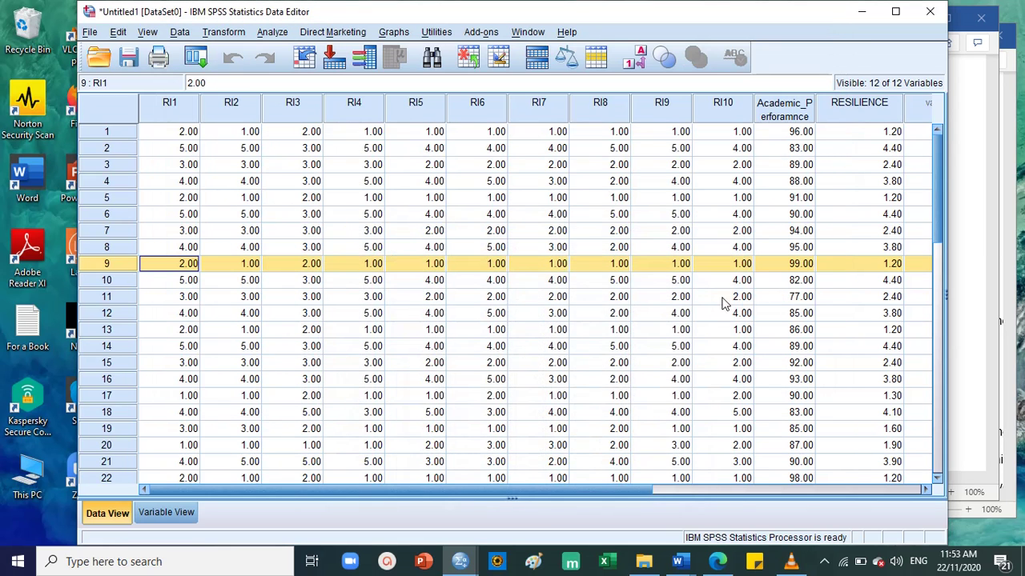
Open the value labels of the Academic_Perforamnce variable and remove the label for 100.00.
{"action": "left_click", "coordinate": [166, 512]}
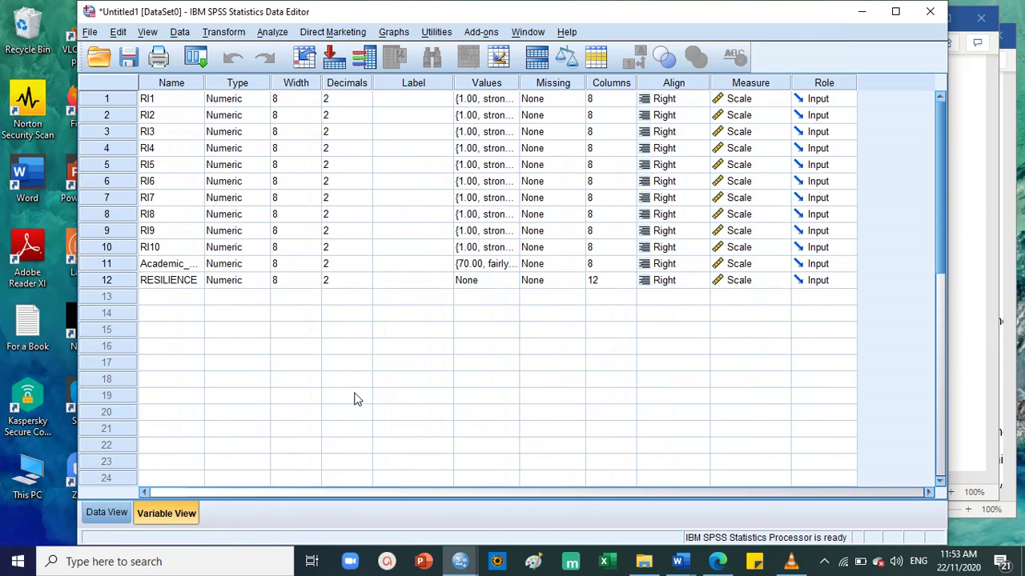
{"action": "left_click", "coordinate": [489, 269]}
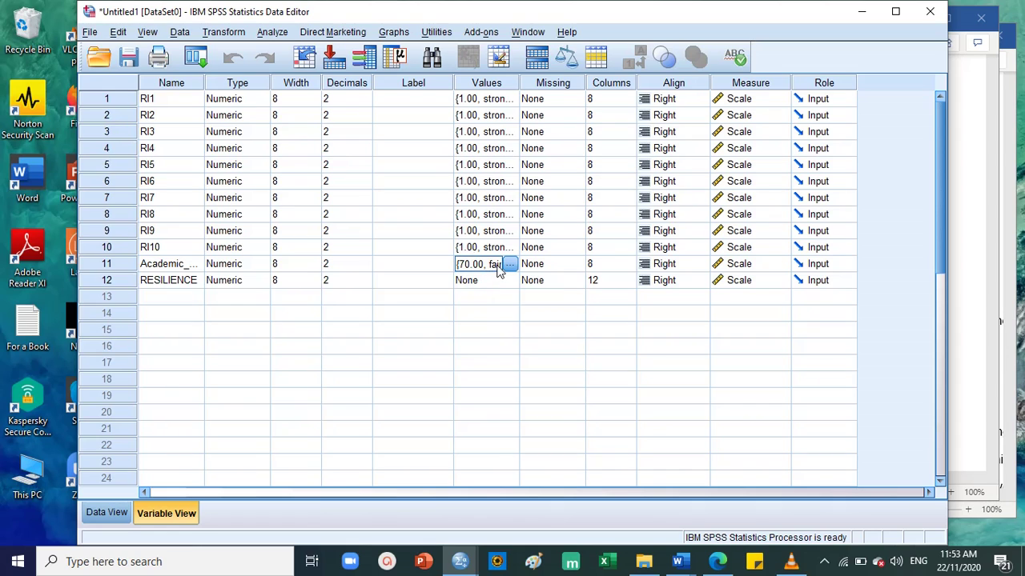
{"action": "left_click", "coordinate": [104, 264]}
{"action": "left_click", "coordinate": [494, 265]}
{"action": "left_click", "coordinate": [510, 265]}
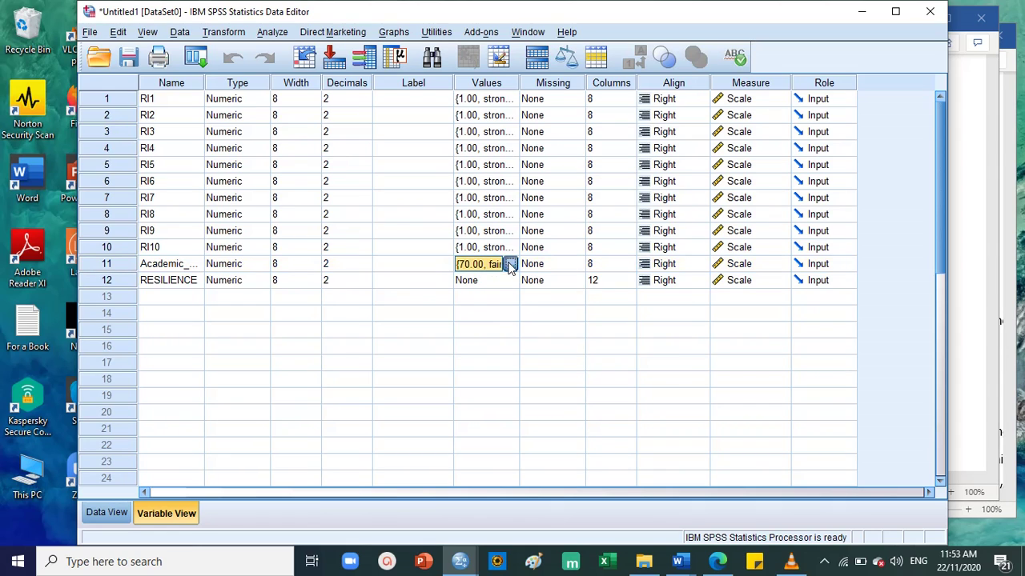
{"action": "scroll", "coordinate": [519, 296], "scroll_direction": "down", "scroll_amount": 8}
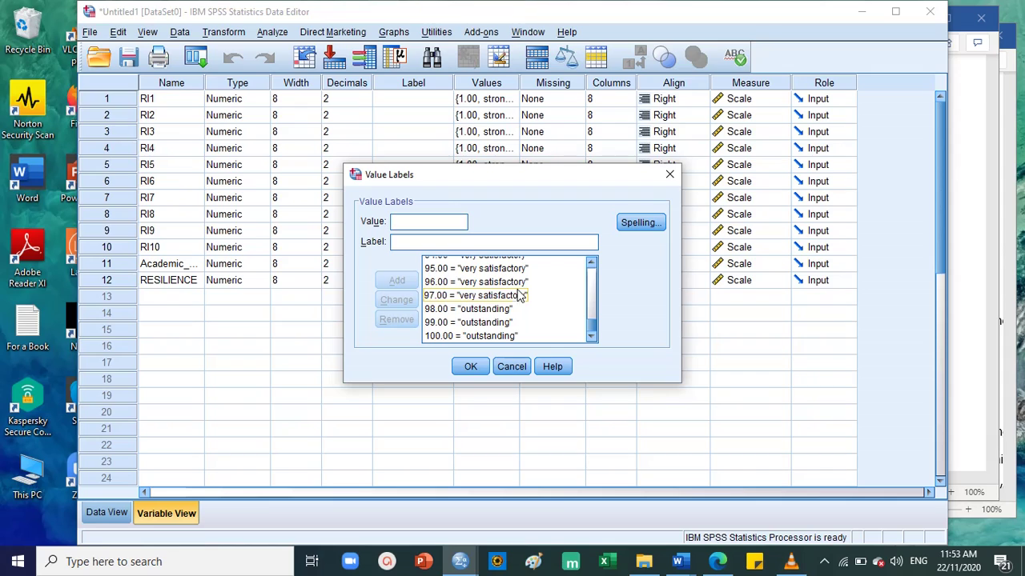
{"action": "left_click", "coordinate": [506, 336]}
{"action": "left_click", "coordinate": [397, 319]}
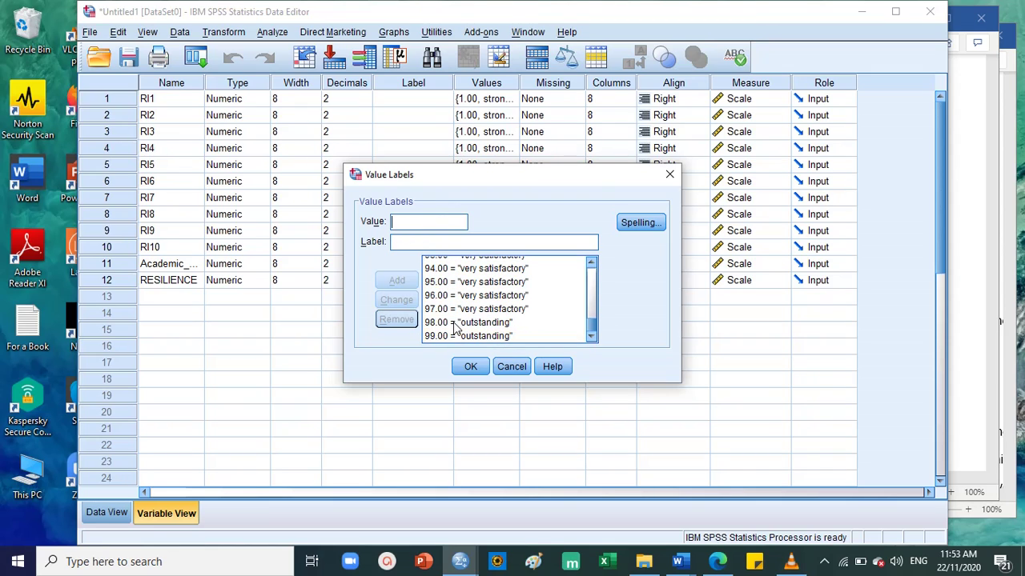
Remove the Academic_Perforamnce value labels for 99.00, 98.00, 97.00 and 95.00.
{"action": "left_click", "coordinate": [453, 336]}
{"action": "left_click", "coordinate": [396, 320]}
{"action": "left_click", "coordinate": [425, 324]}
{"action": "left_click", "coordinate": [396, 319]}
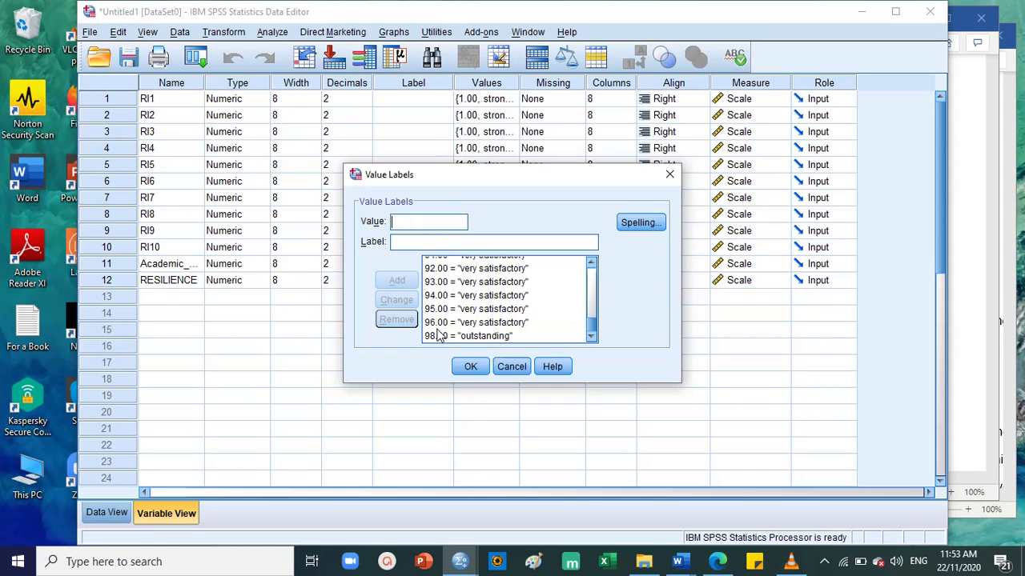
{"action": "left_click", "coordinate": [448, 335]}
{"action": "left_click", "coordinate": [397, 319]}
{"action": "left_click", "coordinate": [432, 322]}
{"action": "left_click", "coordinate": [403, 323]}
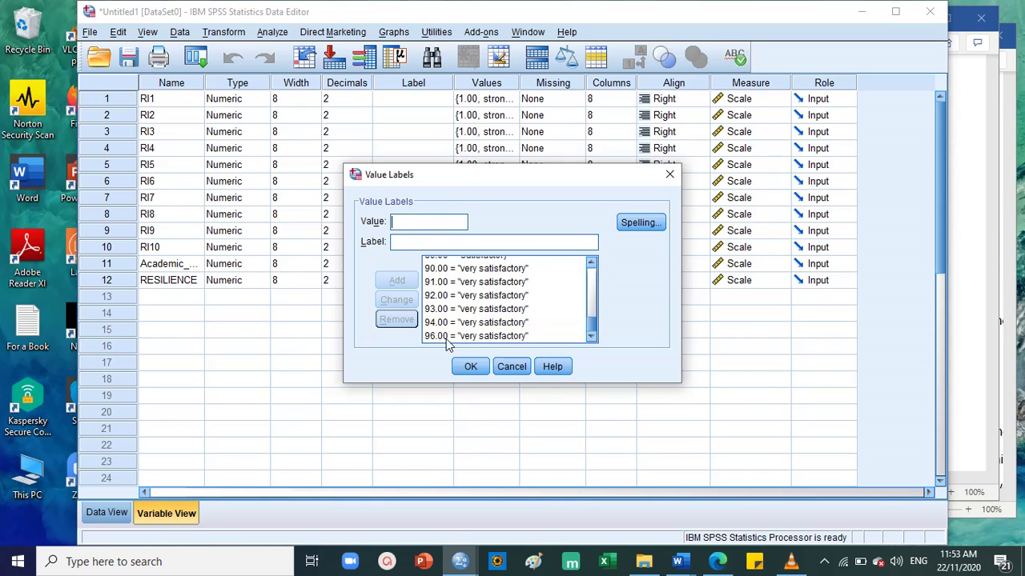
Remove all remaining "very satisfactory" value labels, plus the "satisfactory" label for 88.00.
{"action": "left_click", "coordinate": [445, 336]}
{"action": "left_click", "coordinate": [404, 321]}
{"action": "left_click", "coordinate": [440, 322]}
{"action": "left_click", "coordinate": [405, 321]}
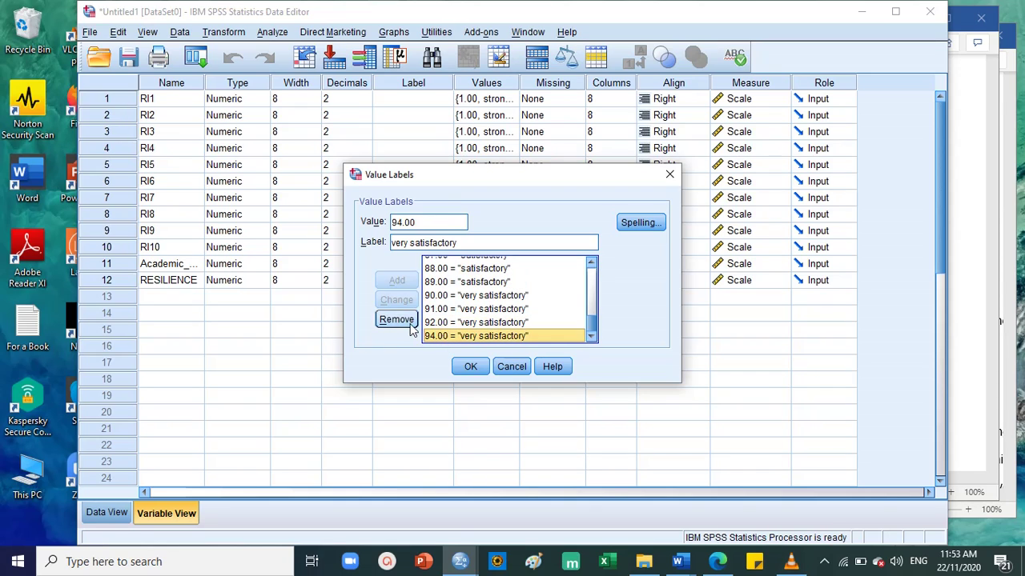
{"action": "left_click", "coordinate": [398, 321]}
{"action": "left_click", "coordinate": [428, 322]}
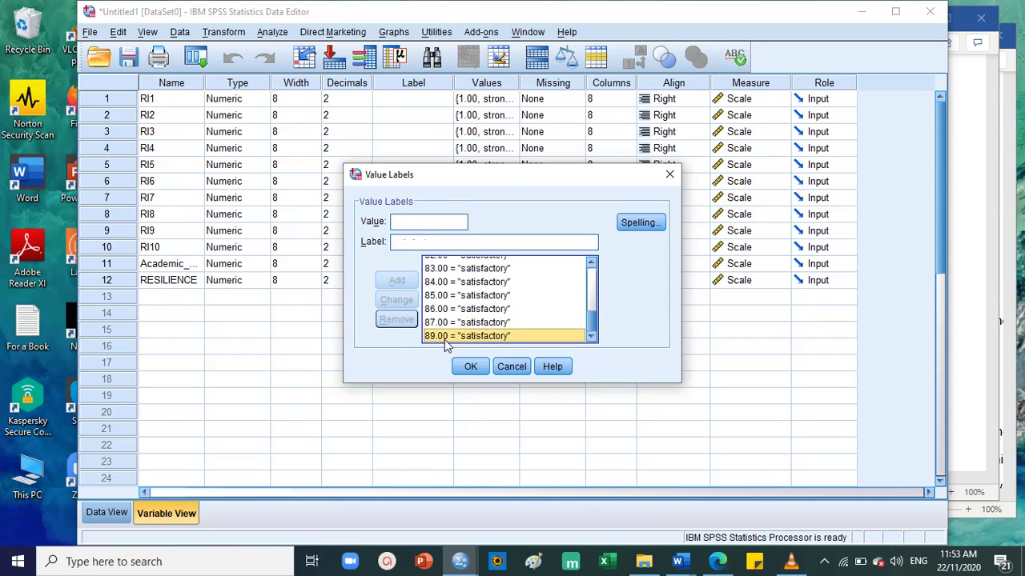
Remove the remaining "satisfactory" value labels and the "fairly satisfactory" labels from 79.00 down to 73.00.
{"action": "left_click", "coordinate": [446, 336]}
{"action": "left_click", "coordinate": [396, 319]}
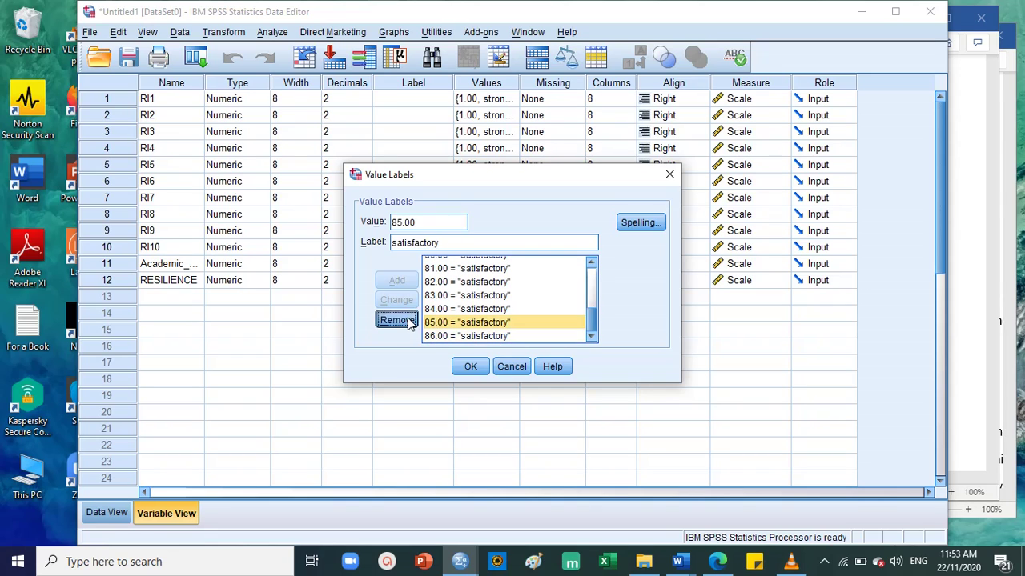
{"action": "left_click", "coordinate": [397, 320]}
{"action": "left_click", "coordinate": [440, 336]}
{"action": "left_click", "coordinate": [397, 319]}
{"action": "left_click", "coordinate": [427, 336]}
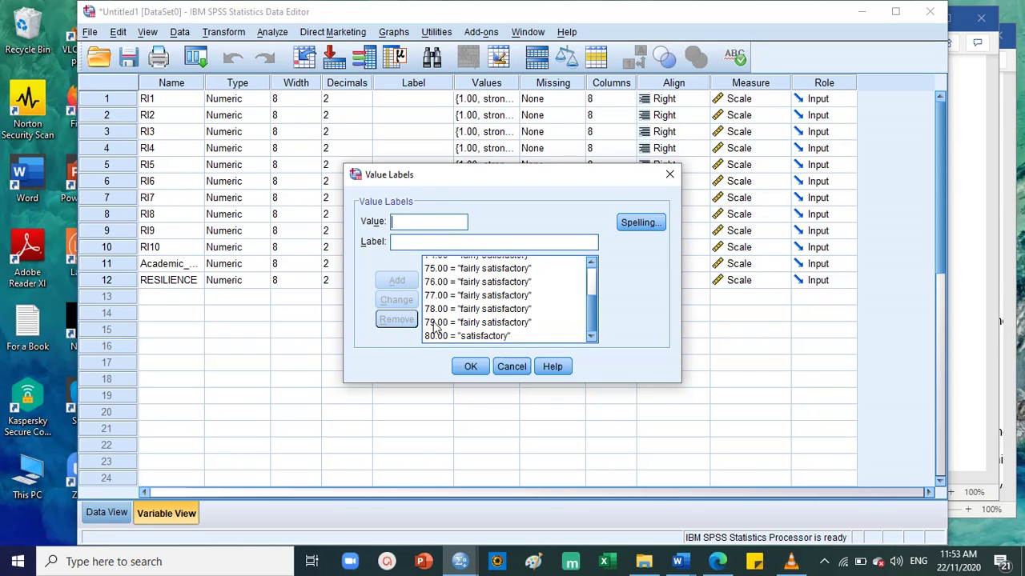
{"action": "left_click", "coordinate": [434, 323]}
{"action": "left_click", "coordinate": [398, 319]}
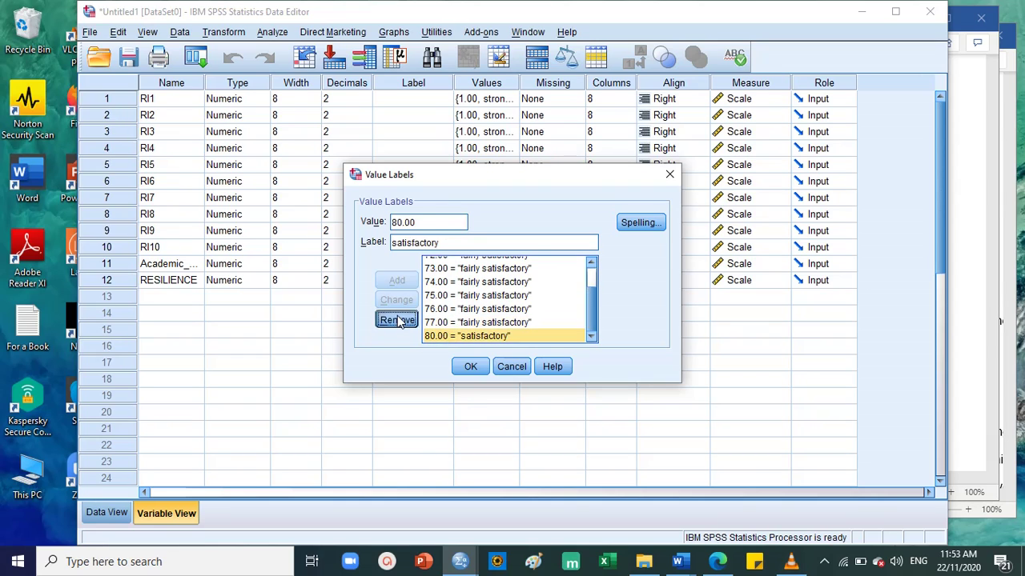
{"action": "left_click", "coordinate": [397, 320]}
{"action": "left_click", "coordinate": [436, 318]}
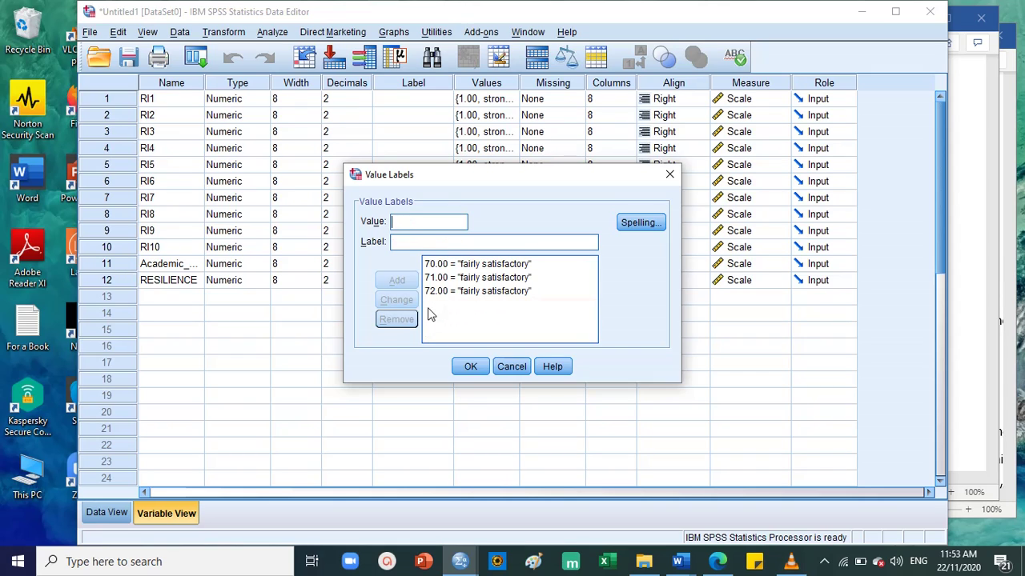
Remove the last "fairly satisfactory" value labels, for 72.00, 71.00 and 70.00.
{"action": "left_click", "coordinate": [436, 291]}
{"action": "left_click", "coordinate": [448, 277]}
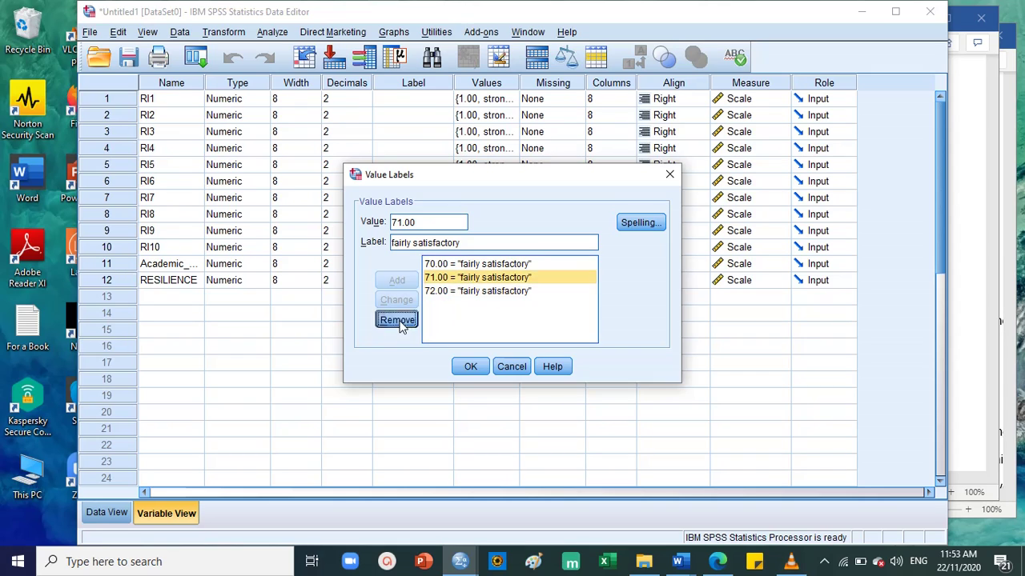
{"action": "left_click", "coordinate": [400, 321]}
{"action": "left_click", "coordinate": [404, 322]}
{"action": "left_click", "coordinate": [439, 264]}
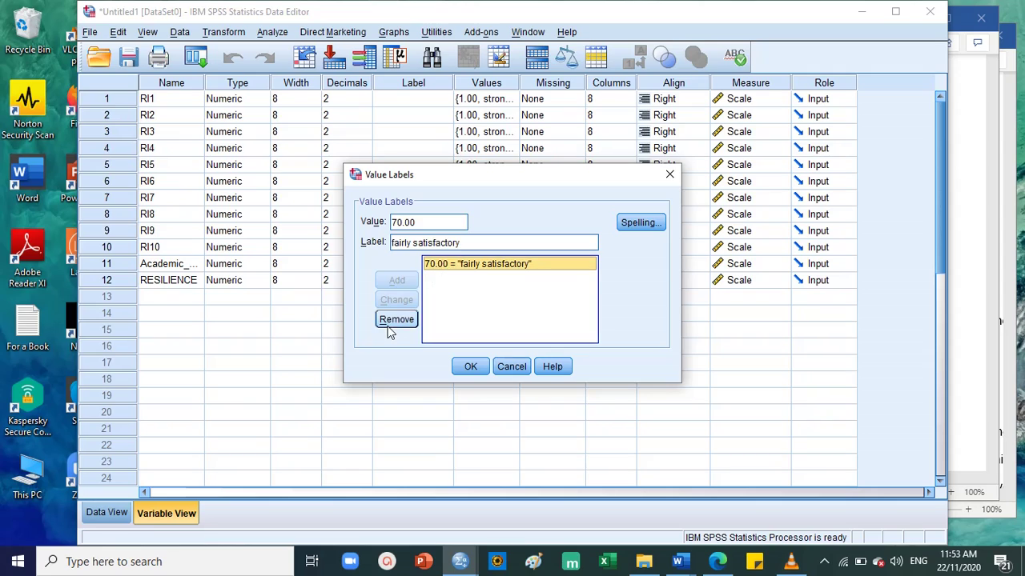
{"action": "left_click", "coordinate": [395, 320]}
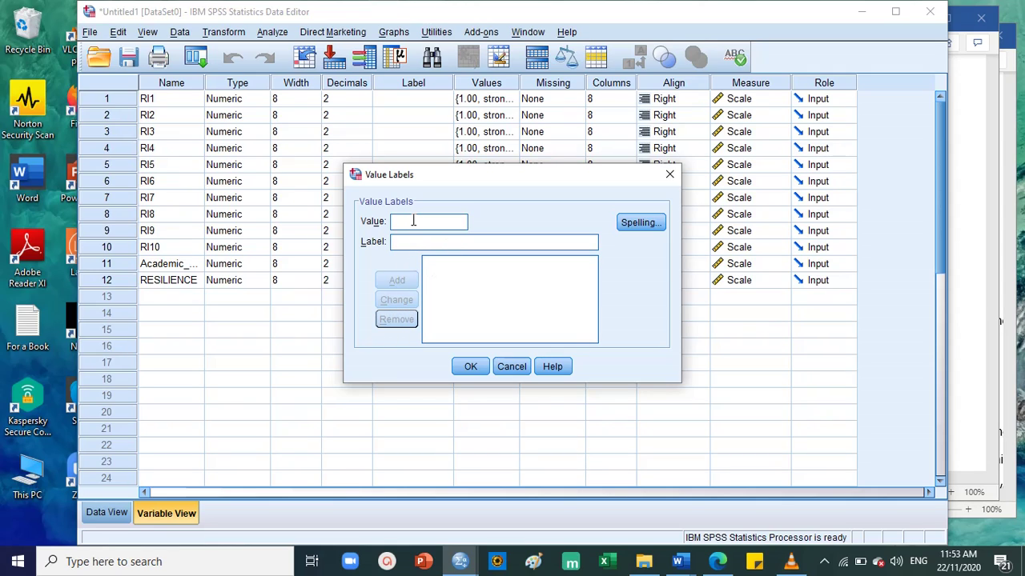
Enter 100-98 as the value of a new value label for Academic_Perforamnce.
{"action": "key", "text": "BackSpace"}
{"action": "key", "text": "BackSpace"}
{"action": "type", "text": "19,9"}
{"action": "key", "text": "BackSpace"}
{"action": "key", "text": "BackSpace"}
{"action": "key", "text": "BackSpace"}
{"action": "type", "text": "98"}
Set the new entry's label text to "outstanding" and try to add it to the label list.
{"action": "left_click", "coordinate": [419, 242]}
{"action": "type", "text": "O"}
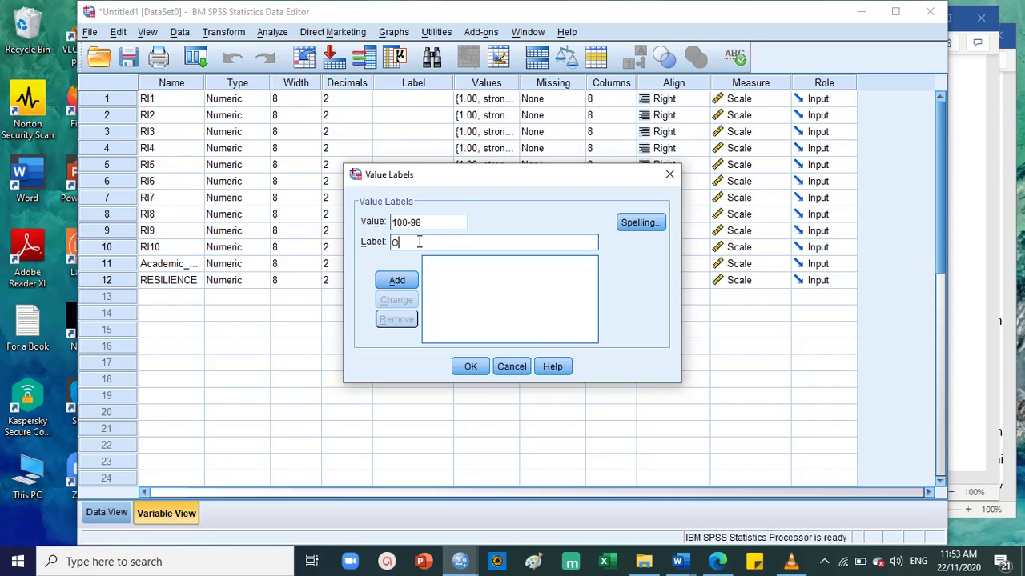
{"action": "type", "text": "US"}
{"action": "key", "text": "BackSpace"}
{"action": "key", "text": "BackSpace"}
{"action": "key", "text": "BackSpace"}
{"action": "key", "text": "Caps_Lock"}
{"action": "type", "text": "out"}
{"action": "left_click", "coordinate": [404, 284]}
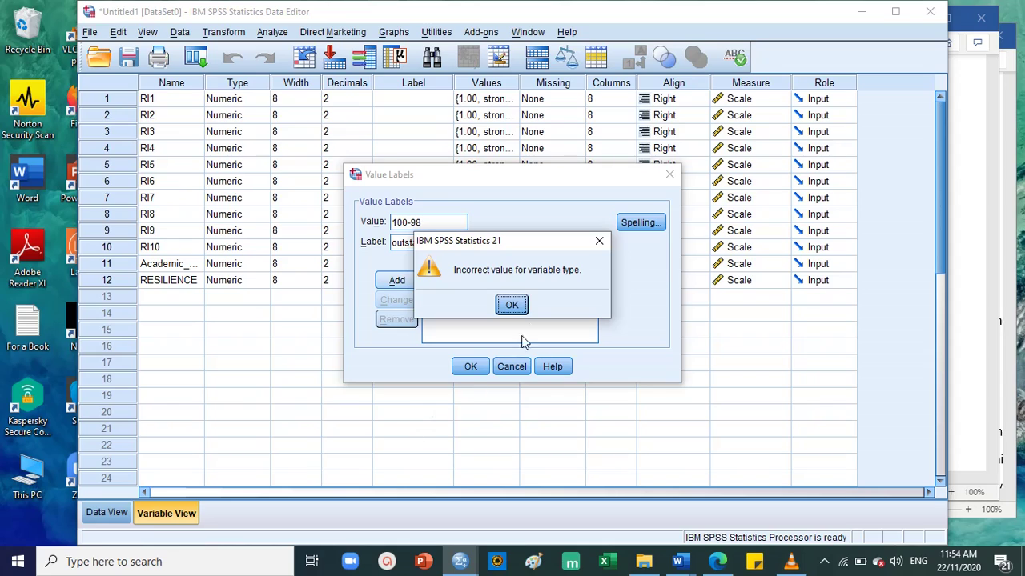
{"action": "left_click", "coordinate": [528, 308]}
Try adding 10098 as the value labelled "outstanding", and cancel all pending value label edits for Academic_Perforamnce.
{"action": "left_click", "coordinate": [411, 223]}
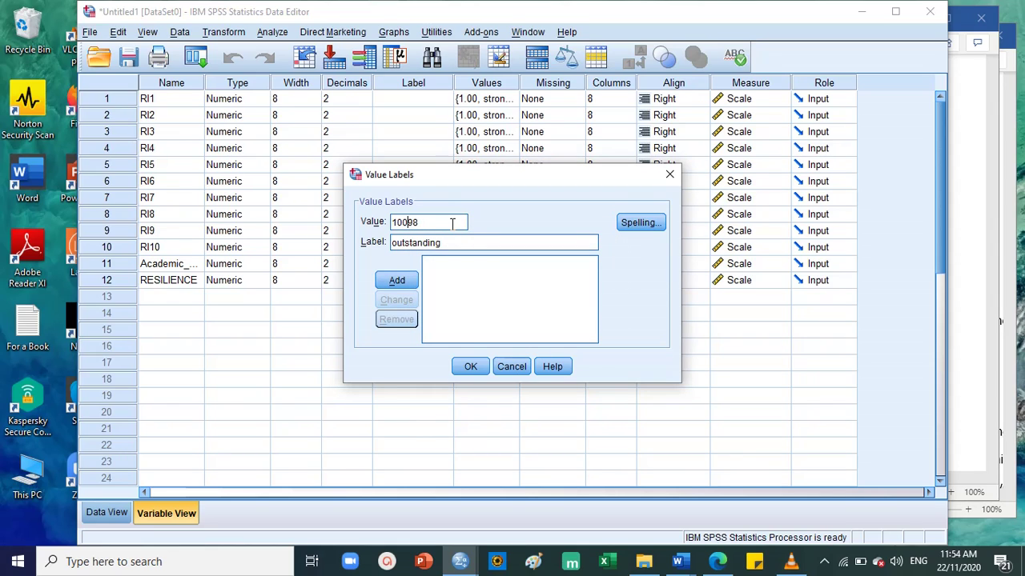
{"action": "left_click", "coordinate": [396, 280]}
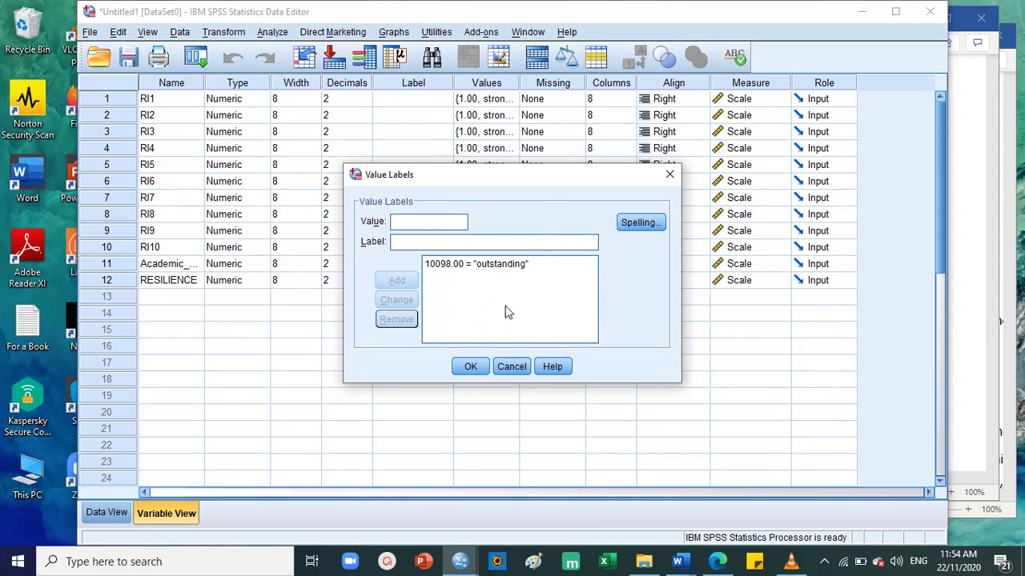
{"action": "left_click", "coordinate": [525, 369]}
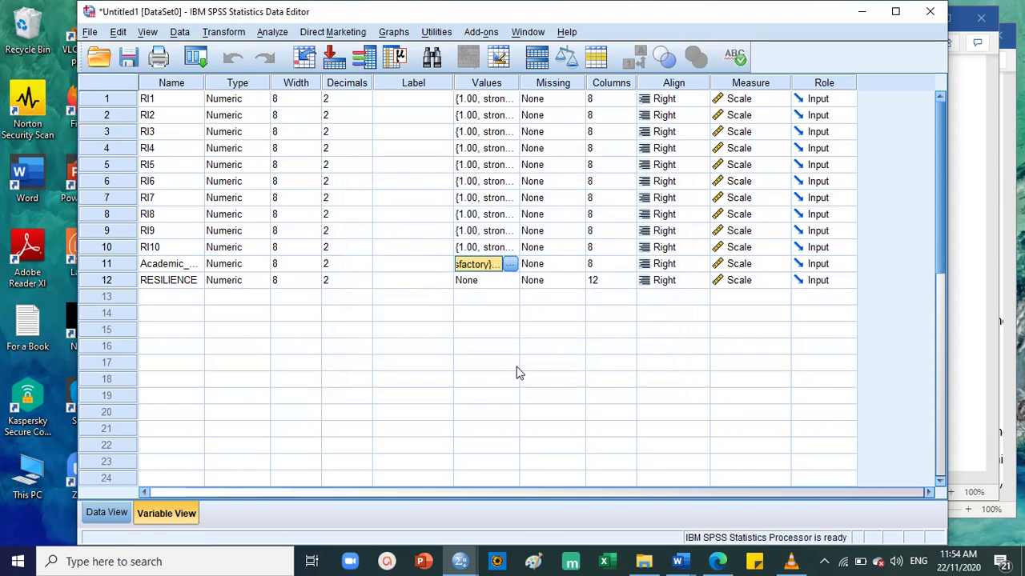
Check the data values and the Academic_Perforamnce value label list, and close the list without changes.
{"action": "left_click", "coordinate": [121, 514]}
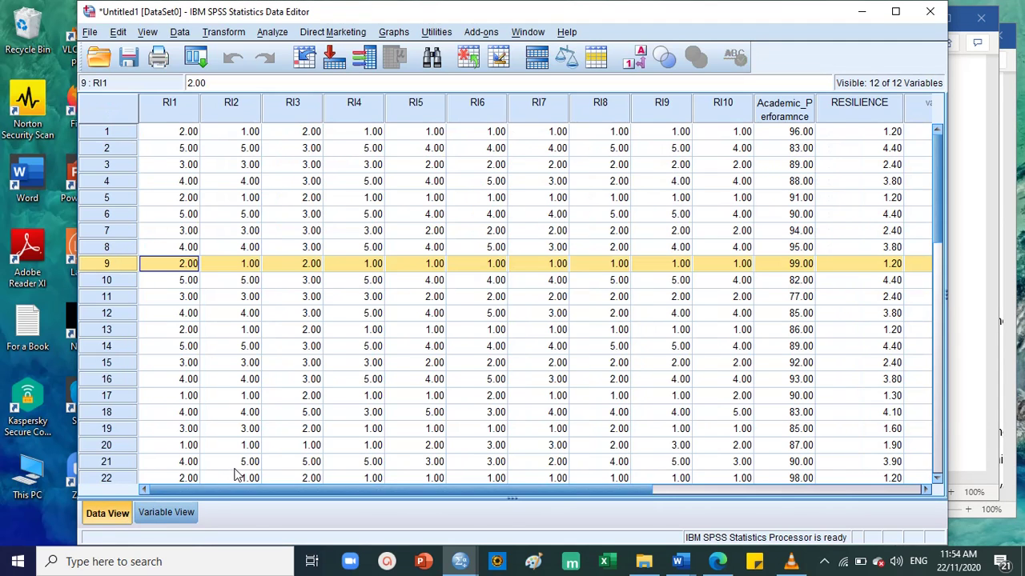
{"action": "left_click", "coordinate": [172, 516]}
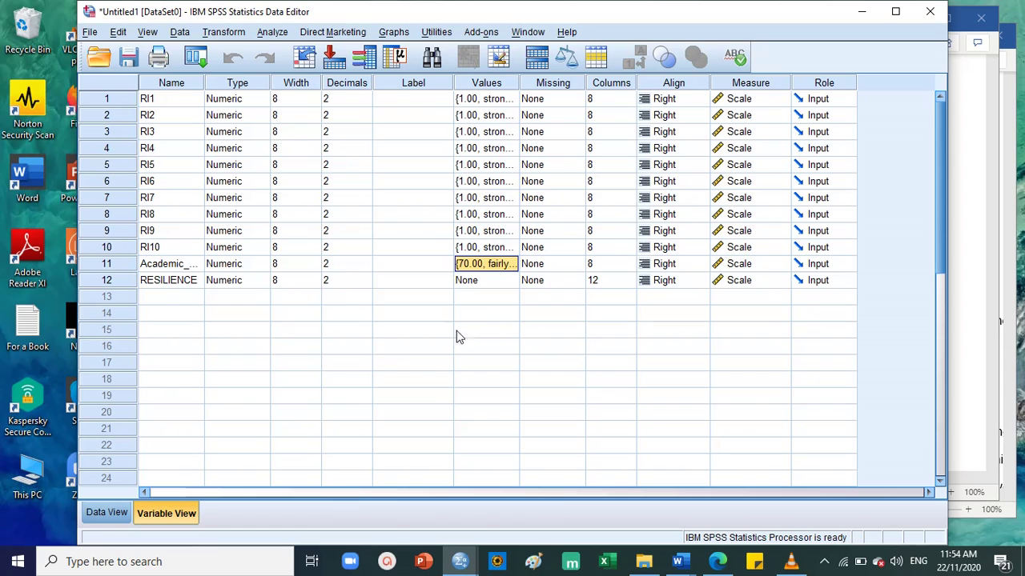
{"action": "left_click", "coordinate": [483, 266]}
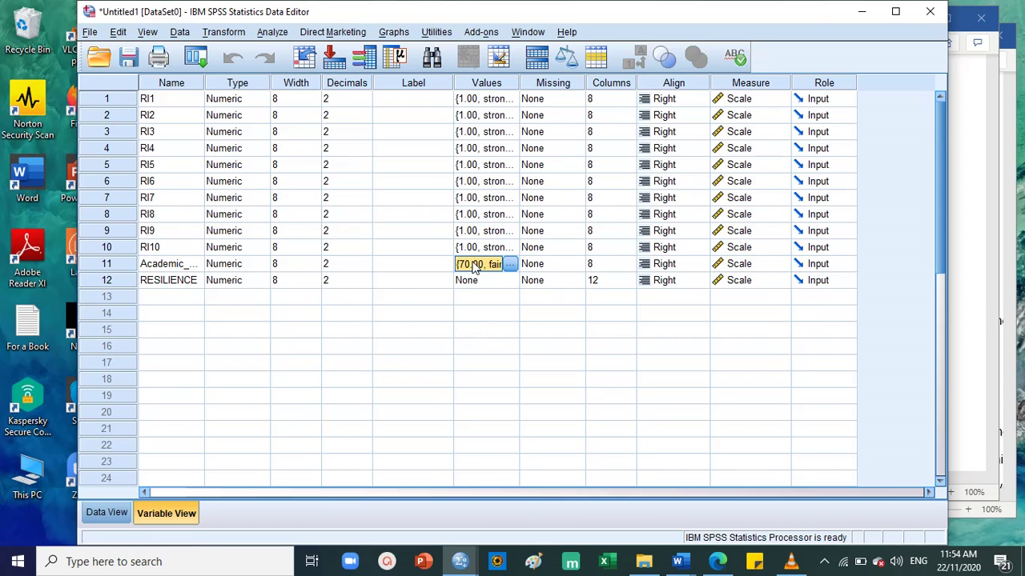
{"action": "left_click", "coordinate": [510, 265]}
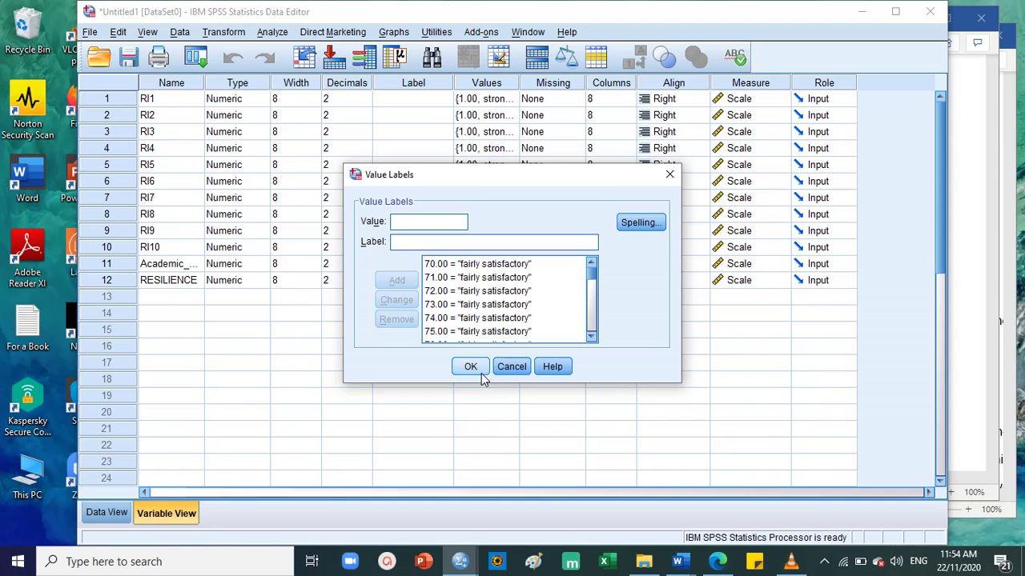
{"action": "left_click", "coordinate": [501, 370]}
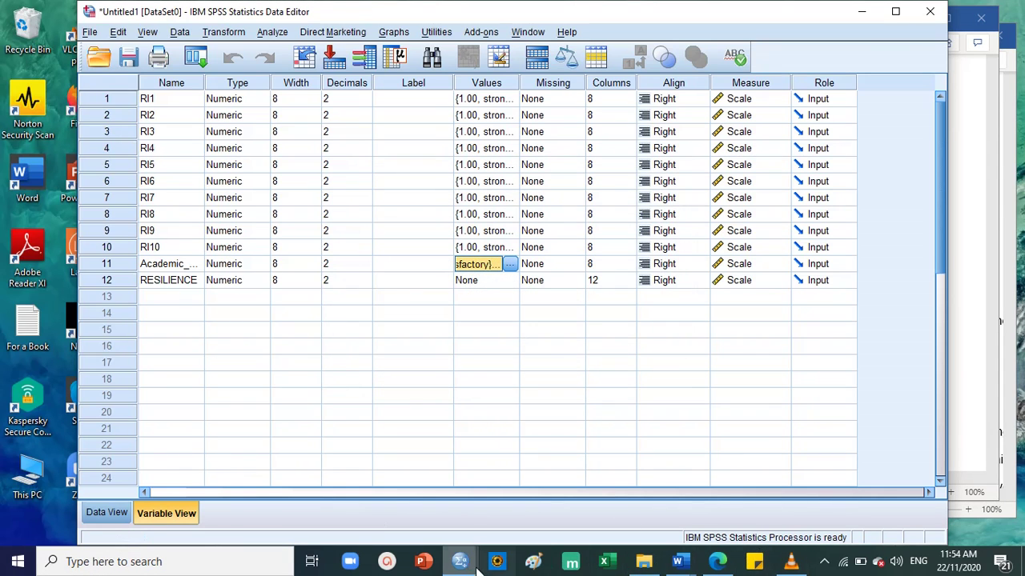
Switch to the output viewer and examine the correlation table of RESILIENCE and Academic_Perforamnce.
{"action": "mouse_move", "coordinate": [466, 562]}
{"action": "left_click", "coordinate": [543, 504]}
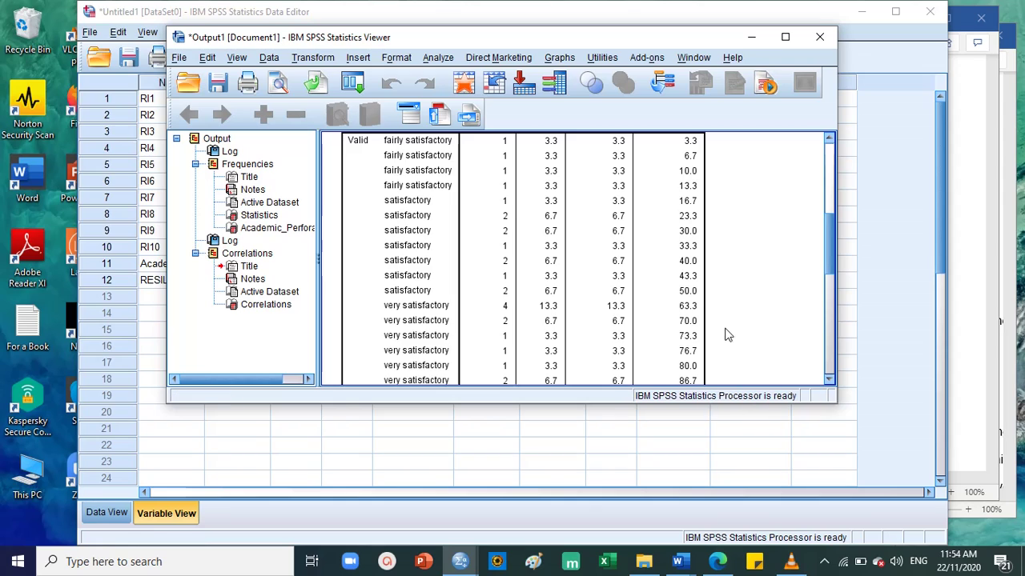
{"action": "scroll", "coordinate": [726, 320], "scroll_direction": "down", "scroll_amount": 10}
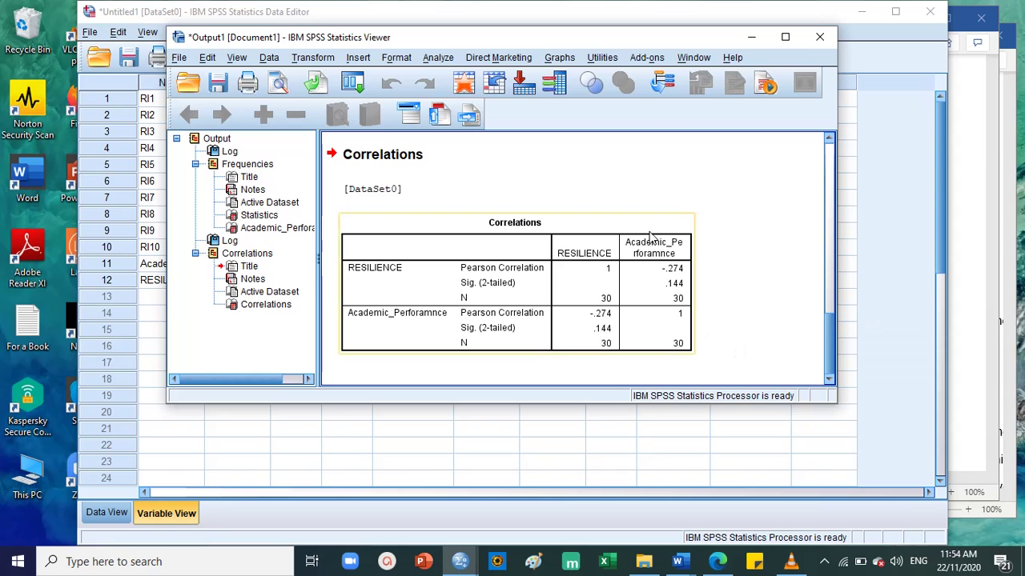
Open a Bivariate Correlations analysis from the dataset and reset its earlier variable selection.
{"action": "left_click", "coordinate": [112, 512]}
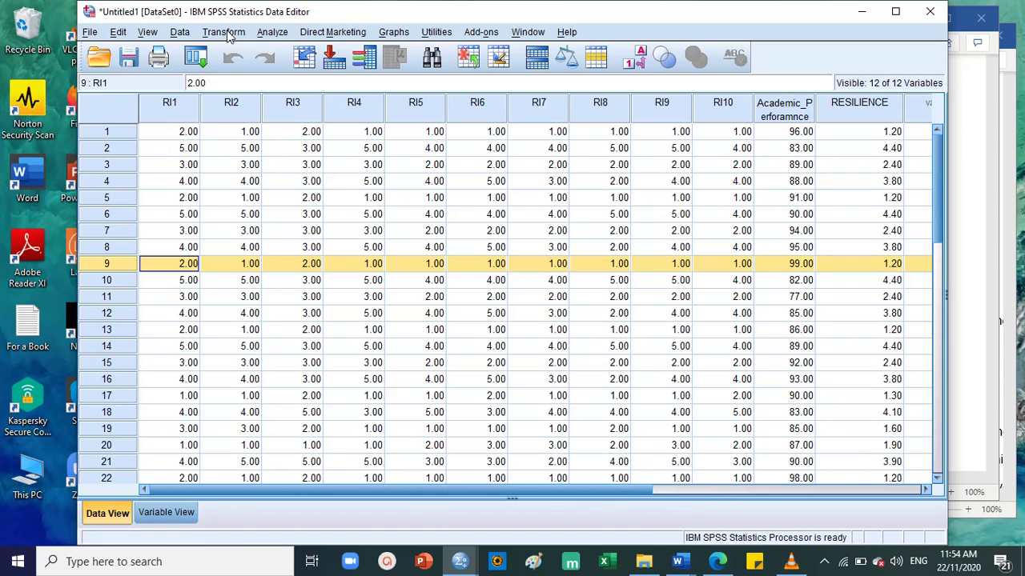
{"action": "left_click", "coordinate": [274, 33]}
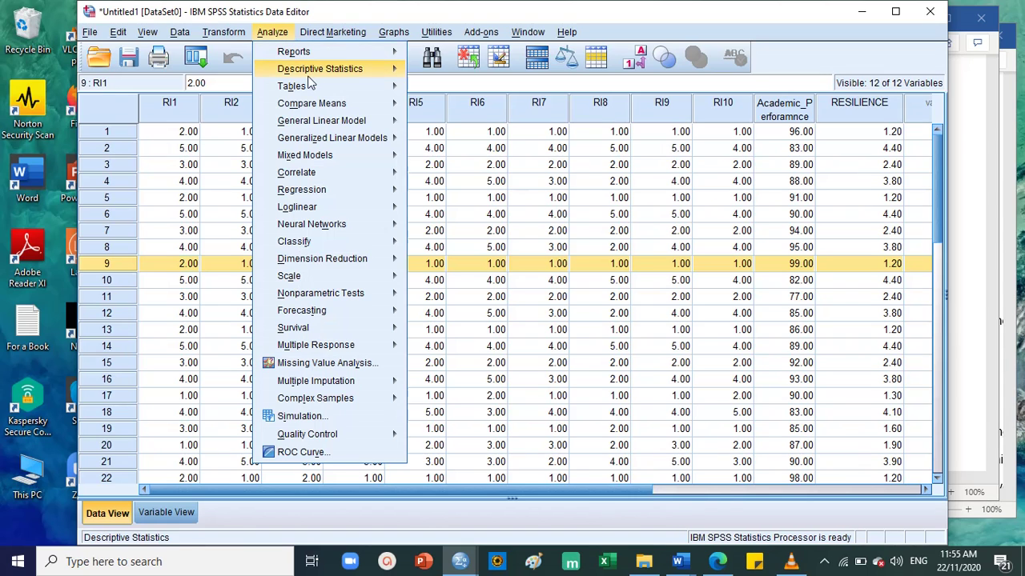
{"action": "mouse_move", "coordinate": [298, 174]}
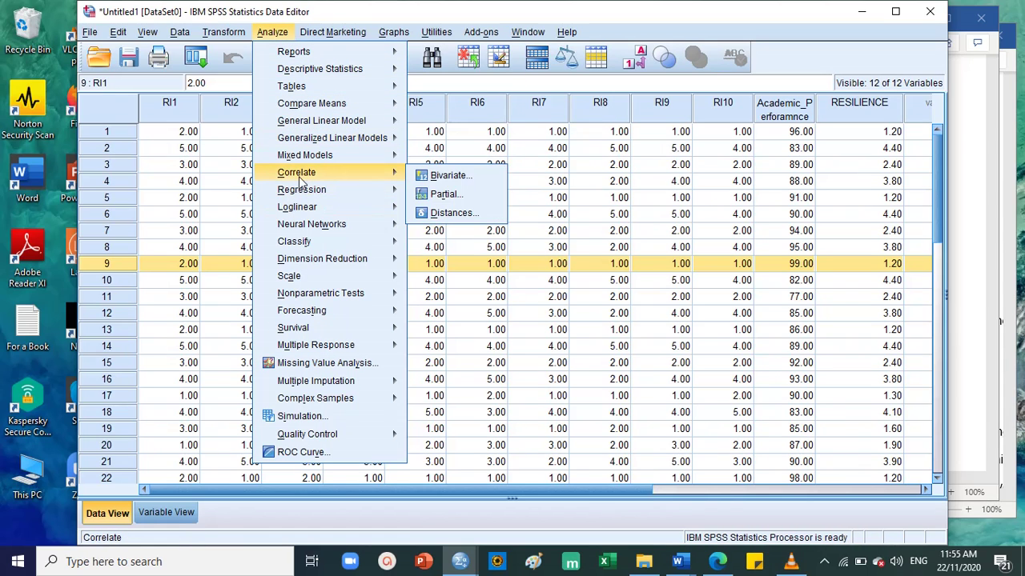
{"action": "left_click", "coordinate": [436, 176]}
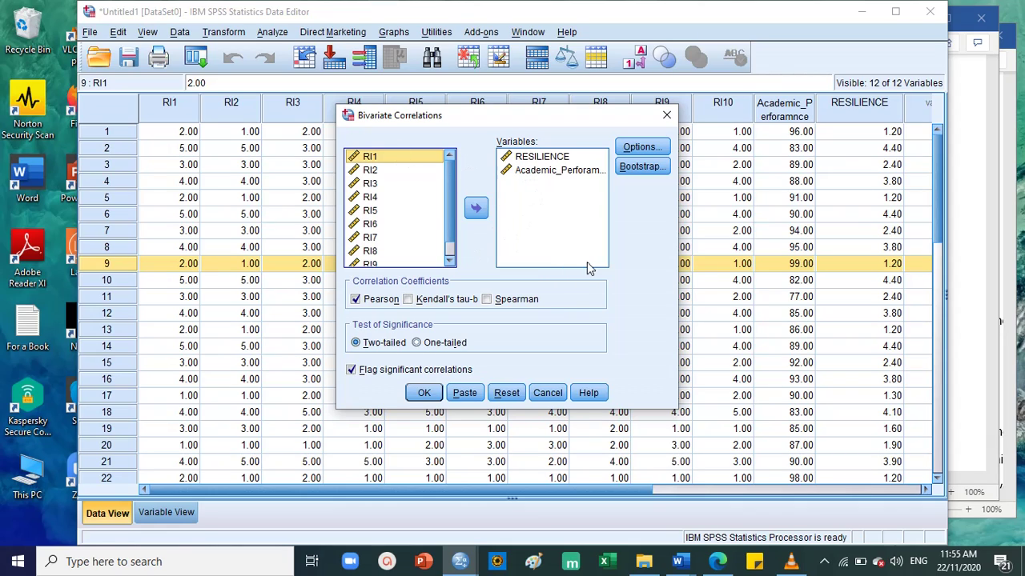
{"action": "left_click", "coordinate": [506, 393]}
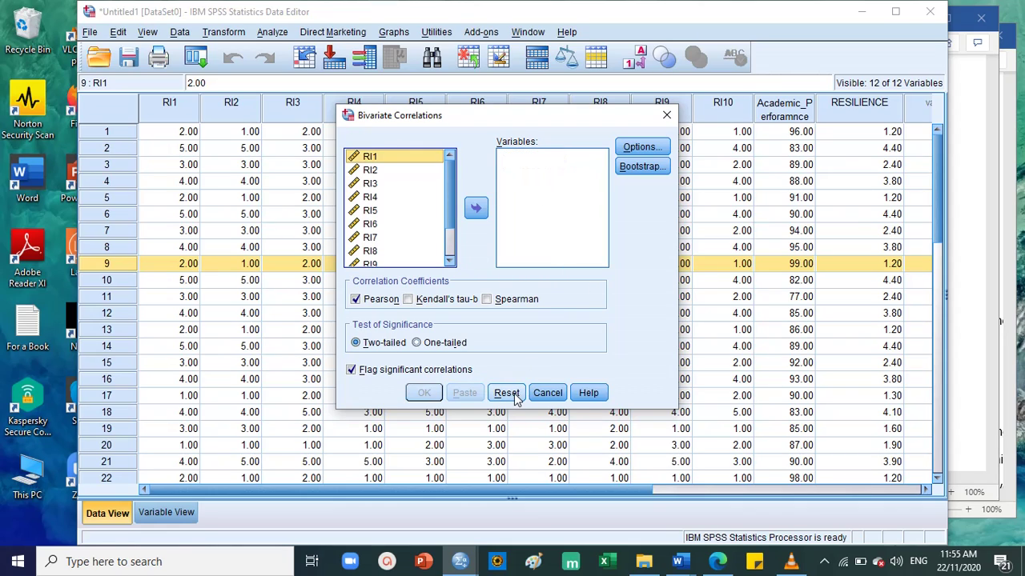
Run a two-tailed Pearson correlation with Academic_Perforamnce and RESILIENCE as the variables.
{"action": "scroll", "coordinate": [435, 189], "scroll_direction": "down", "scroll_amount": 1}
{"action": "left_click", "coordinate": [400, 247]}
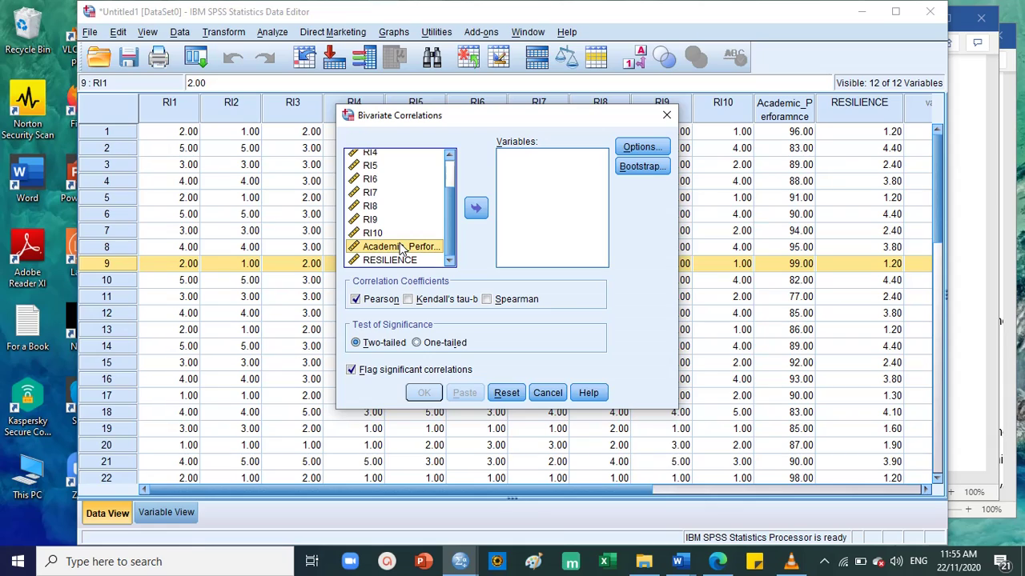
{"action": "left_click", "coordinate": [412, 263], "text": "shift"}
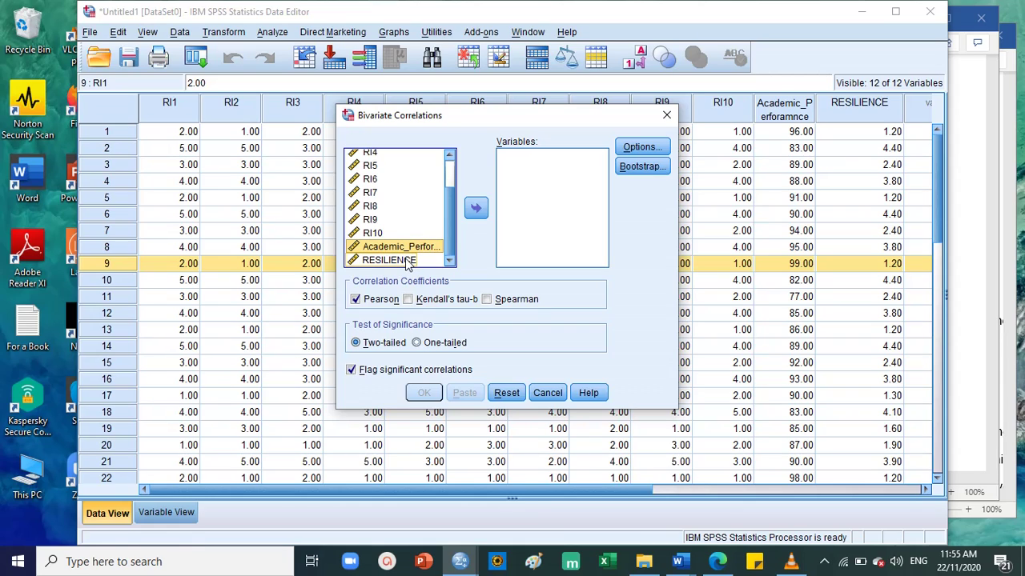
{"action": "left_click", "coordinate": [476, 208]}
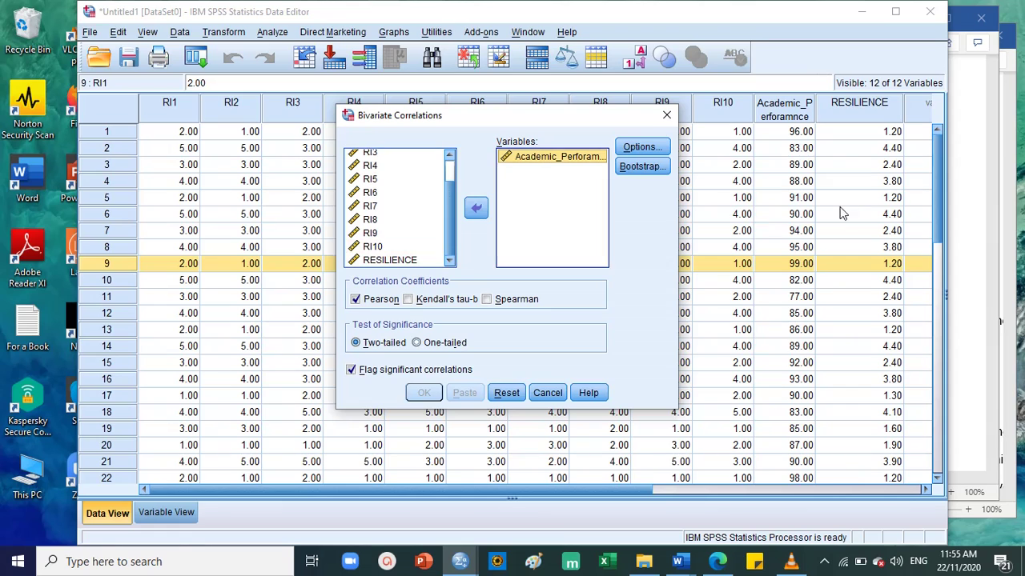
{"action": "left_click", "coordinate": [413, 260]}
{"action": "left_click", "coordinate": [475, 208]}
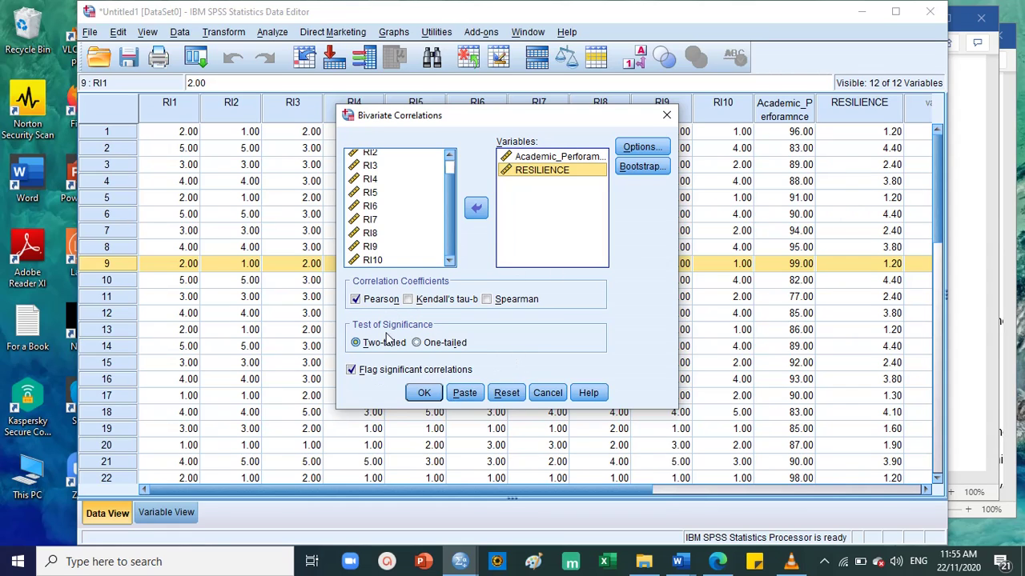
{"action": "left_click", "coordinate": [421, 393]}
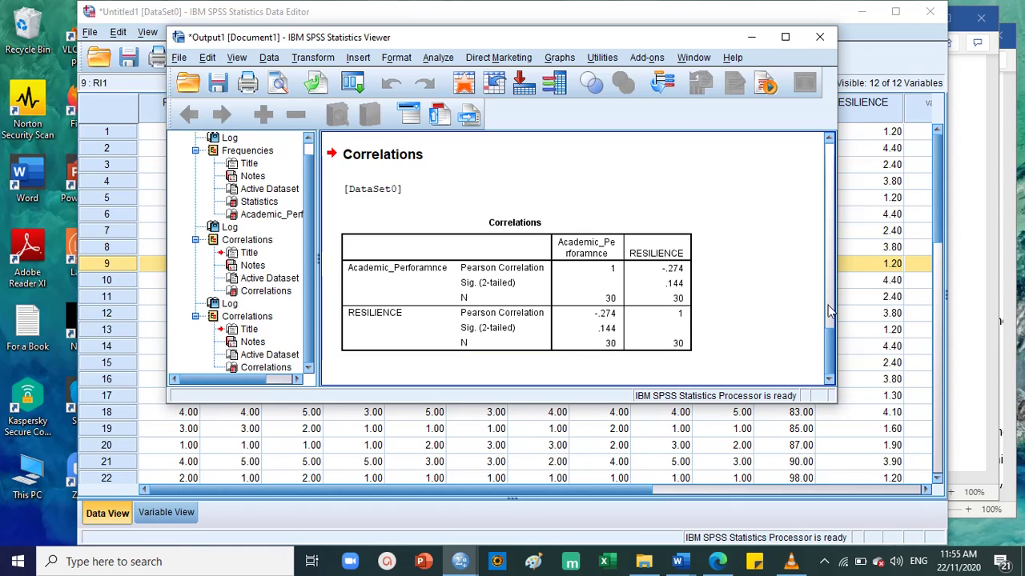
Minimise the Data Editor and bring up the Statistics PDF notes in Edge beside the correlation output.
{"action": "left_click_drag", "start_coordinate": [605, 45], "coordinate": [463, 37]}
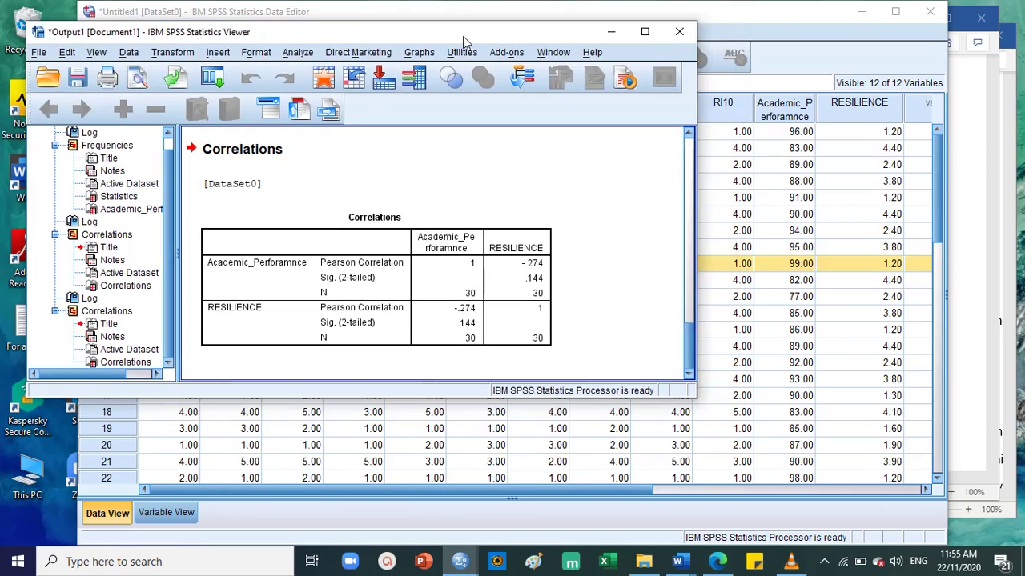
{"action": "left_click", "coordinate": [862, 12]}
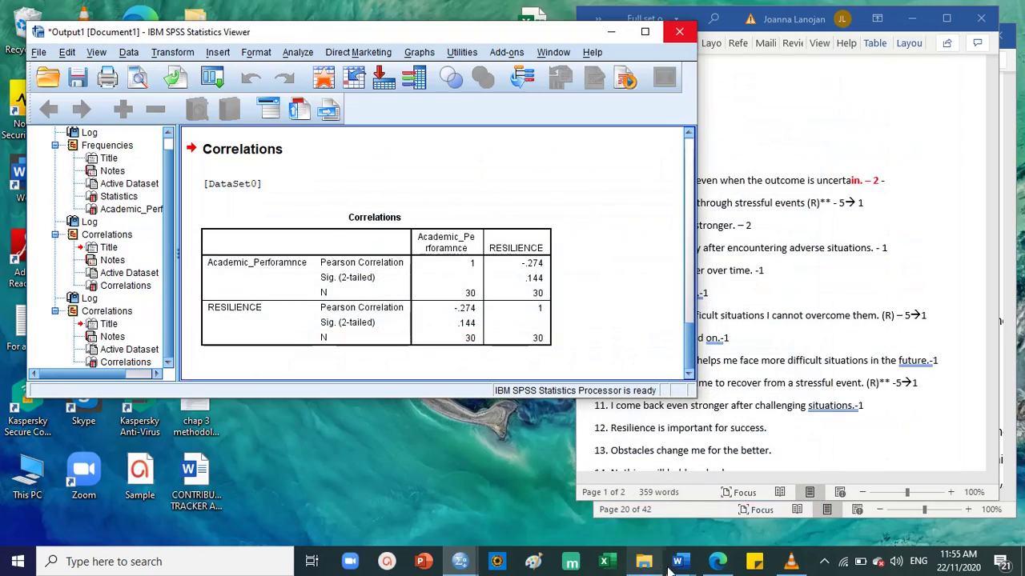
{"action": "left_click", "coordinate": [717, 561]}
{"action": "left_click", "coordinate": [968, 8]}
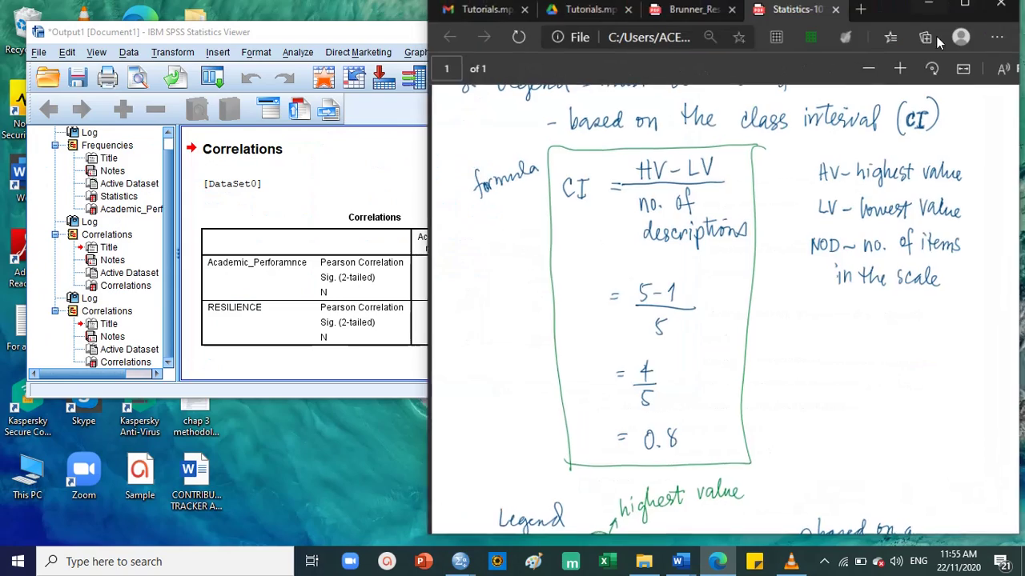
{"action": "scroll", "coordinate": [761, 268], "scroll_direction": "up", "scroll_amount": 10}
{"action": "scroll", "coordinate": [773, 262], "scroll_direction": "down", "scroll_amount": 10}
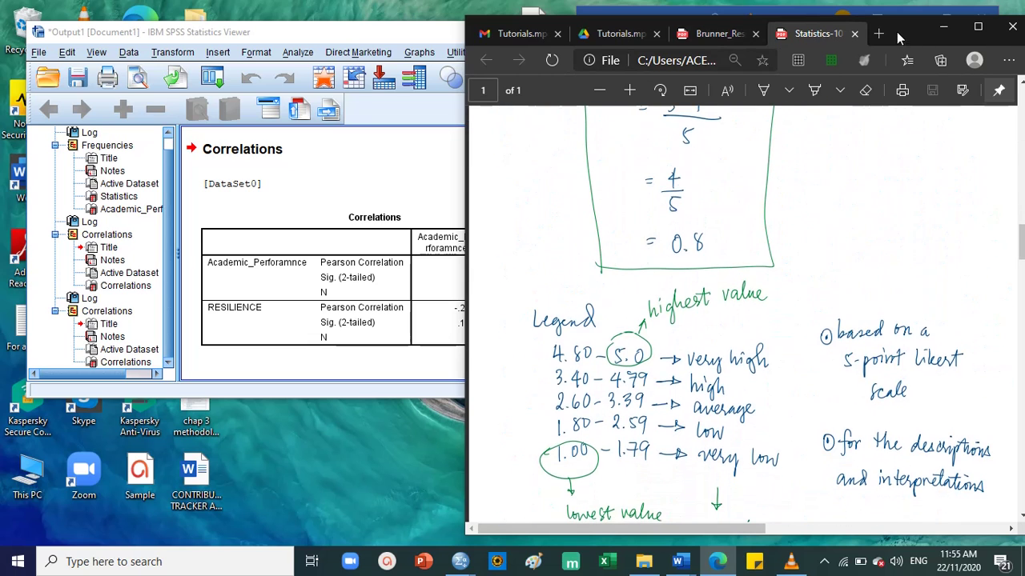
{"action": "left_click_drag", "start_coordinate": [896, 31], "coordinate": [853, 20]}
Return to the SPSS output viewer and review the two sets of correlation results.
{"action": "left_click", "coordinate": [327, 237]}
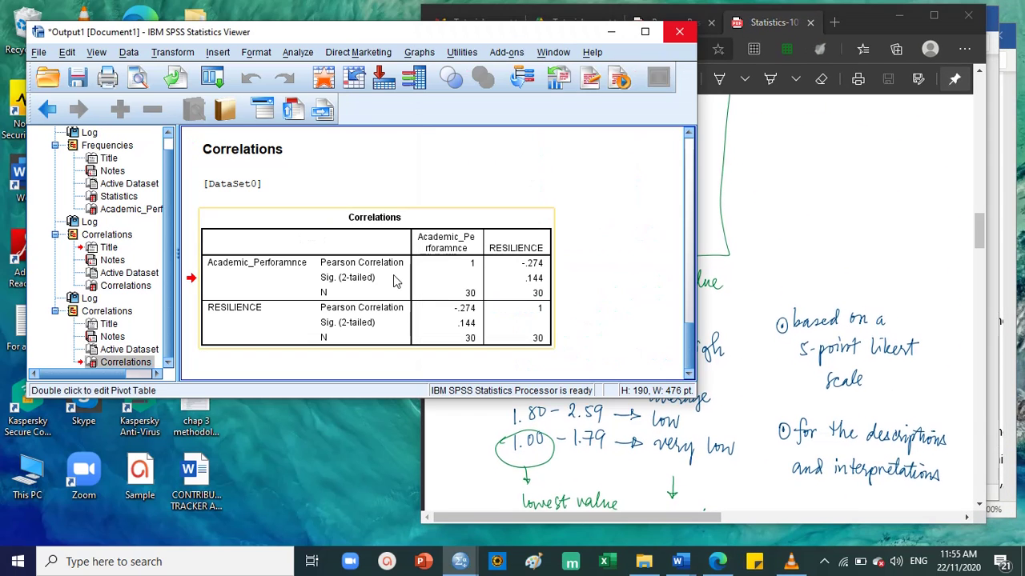
{"action": "scroll", "coordinate": [393, 280], "scroll_direction": "up", "scroll_amount": 3}
{"action": "scroll", "coordinate": [393, 280], "scroll_direction": "down", "scroll_amount": 3}
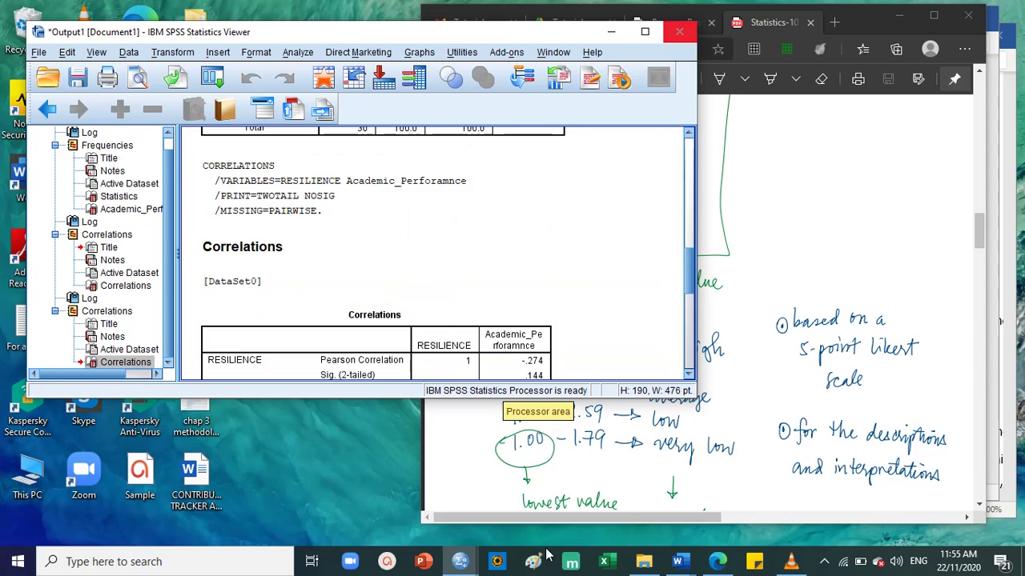
Bring back the Data Editor and select the whole RESILIENCE column.
{"action": "left_click", "coordinate": [460, 561]}
{"action": "left_click", "coordinate": [365, 517]}
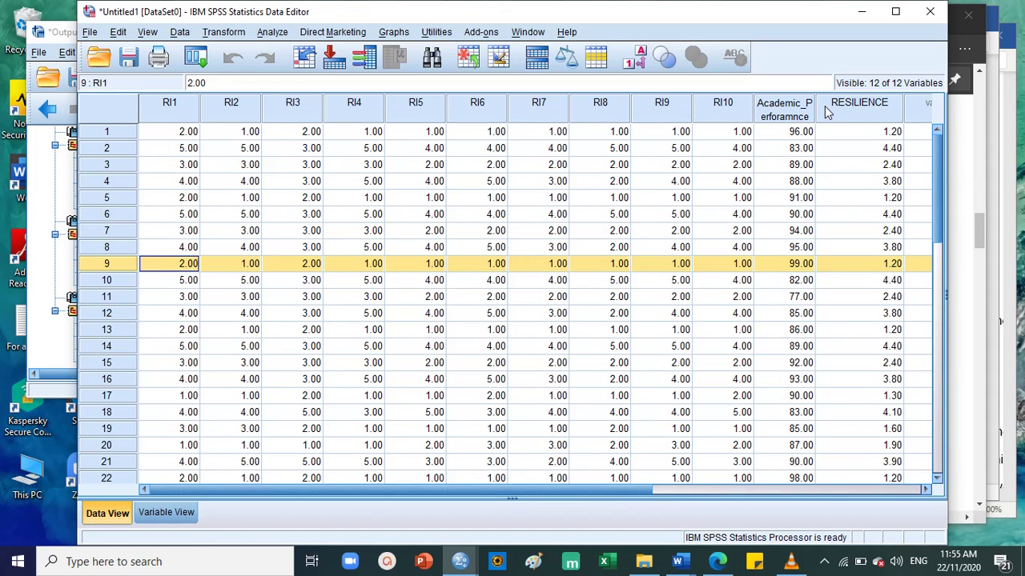
{"action": "left_click", "coordinate": [871, 107]}
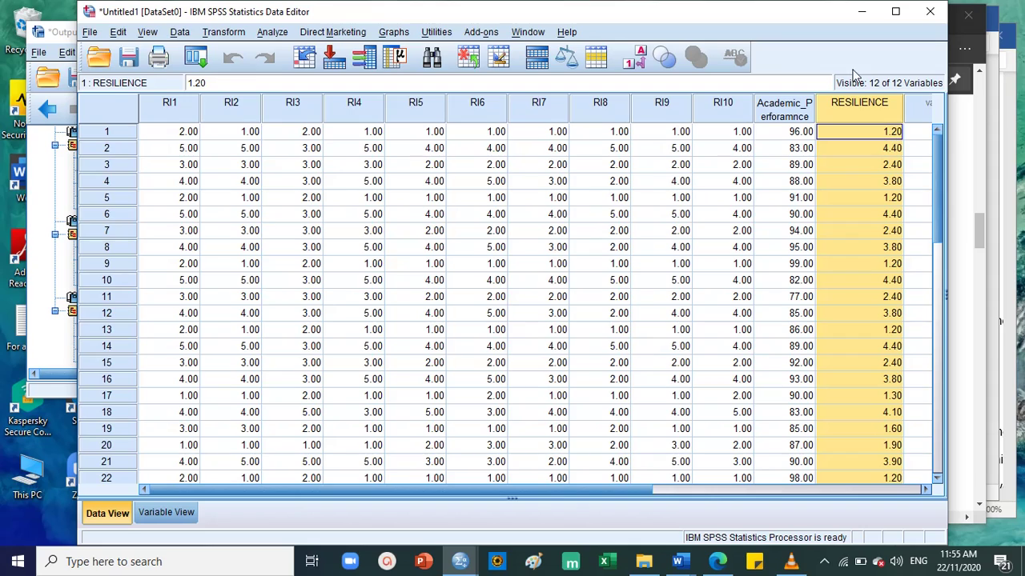
Switch to the PDF notes in Edge and examine the class interval formula and the legend of score ranges.
{"action": "left_click", "coordinate": [964, 167]}
{"action": "scroll", "coordinate": [648, 328], "scroll_direction": "up", "scroll_amount": 5}
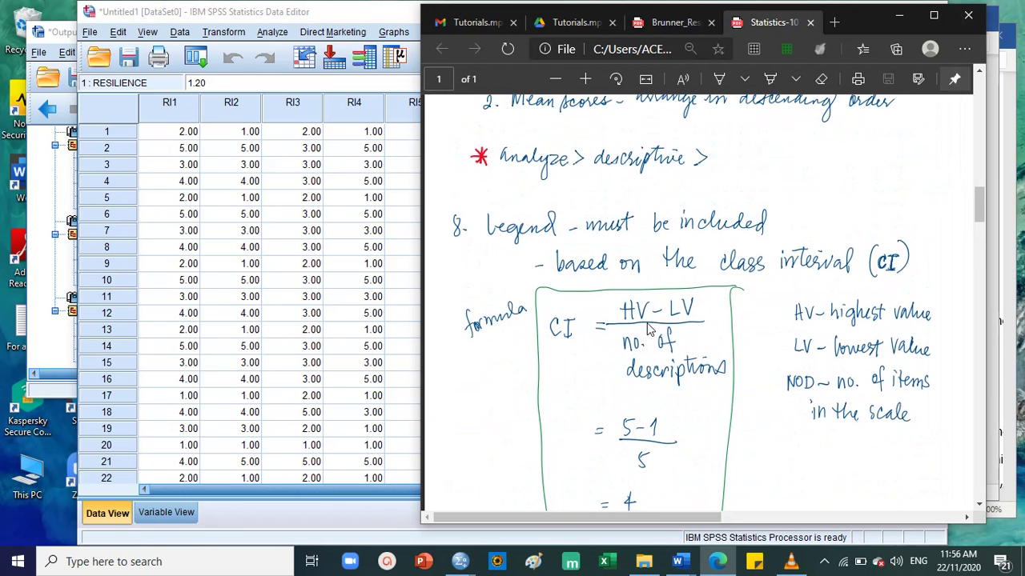
{"action": "scroll", "coordinate": [695, 290], "scroll_direction": "down", "scroll_amount": 3}
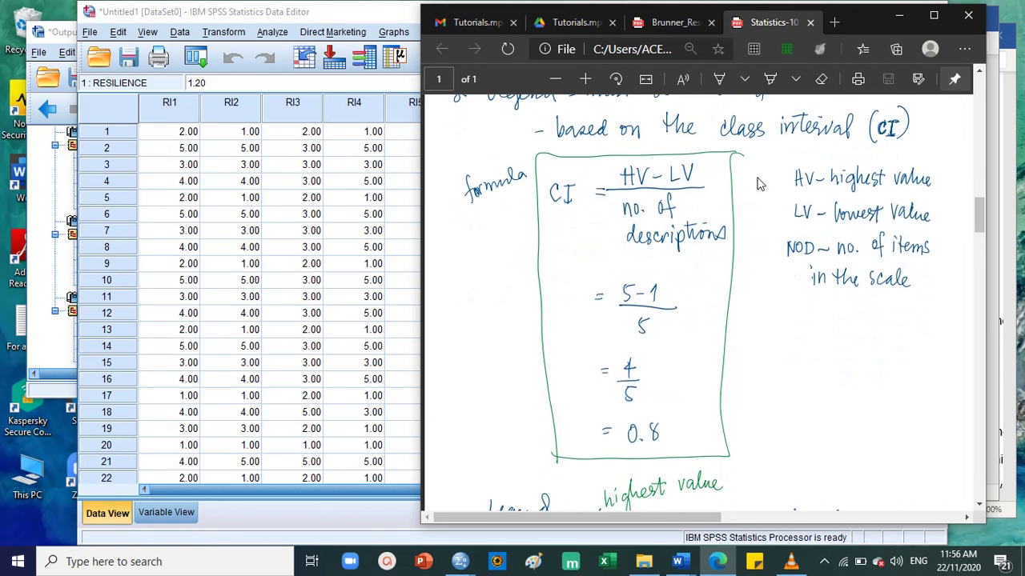
{"action": "scroll", "coordinate": [759, 184], "scroll_direction": "up", "scroll_amount": 2}
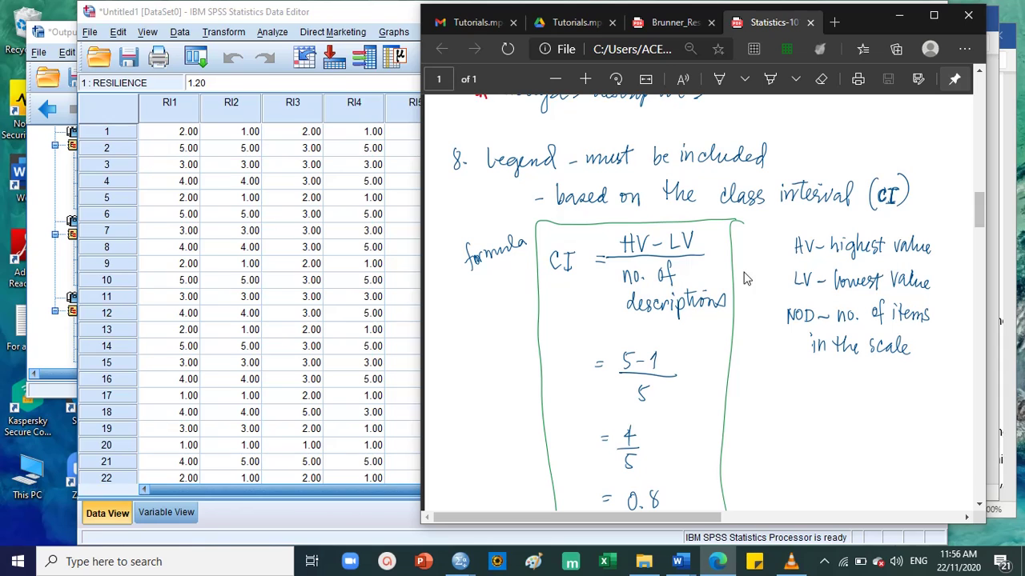
{"action": "scroll", "coordinate": [675, 272], "scroll_direction": "down", "scroll_amount": 5}
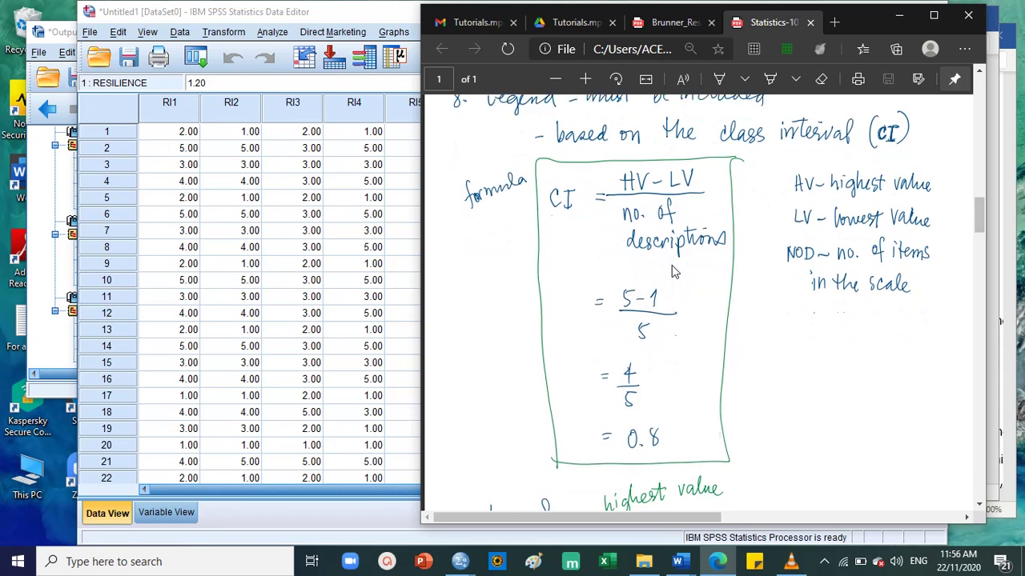
{"action": "scroll", "coordinate": [707, 384], "scroll_direction": "up", "scroll_amount": 3}
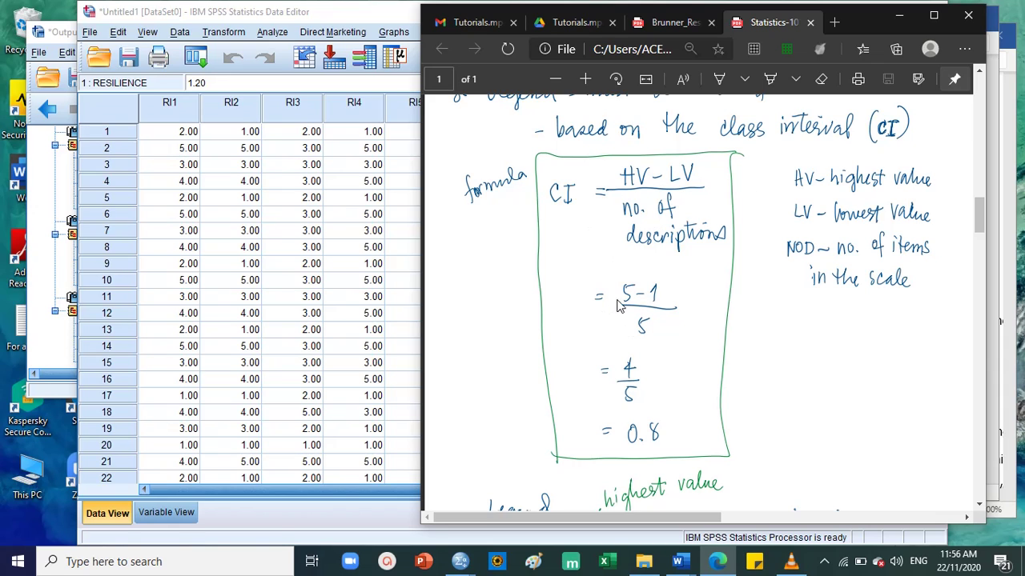
{"action": "scroll", "coordinate": [633, 303], "scroll_direction": "up", "scroll_amount": 3}
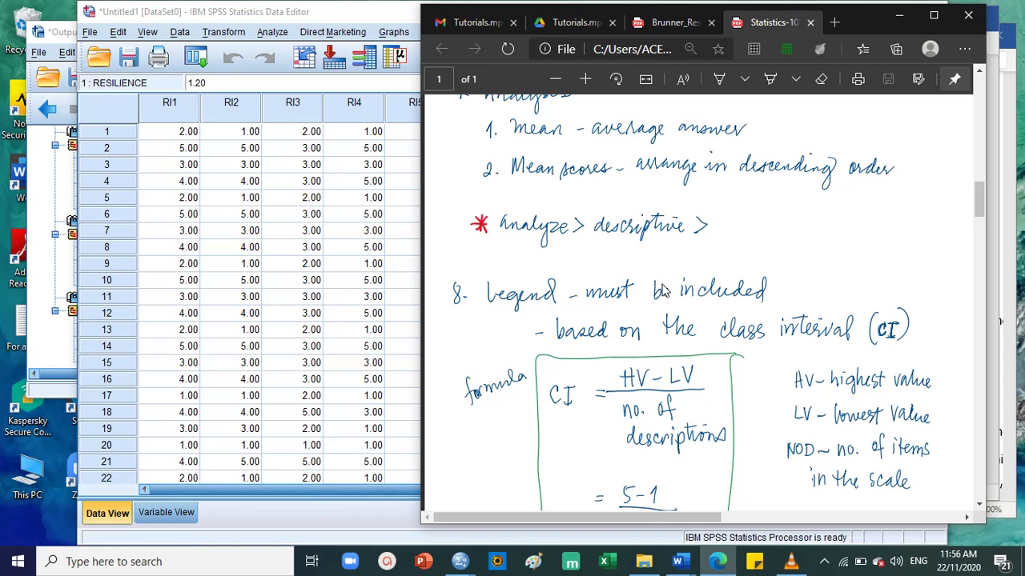
{"action": "scroll", "coordinate": [669, 291], "scroll_direction": "down", "scroll_amount": 6}
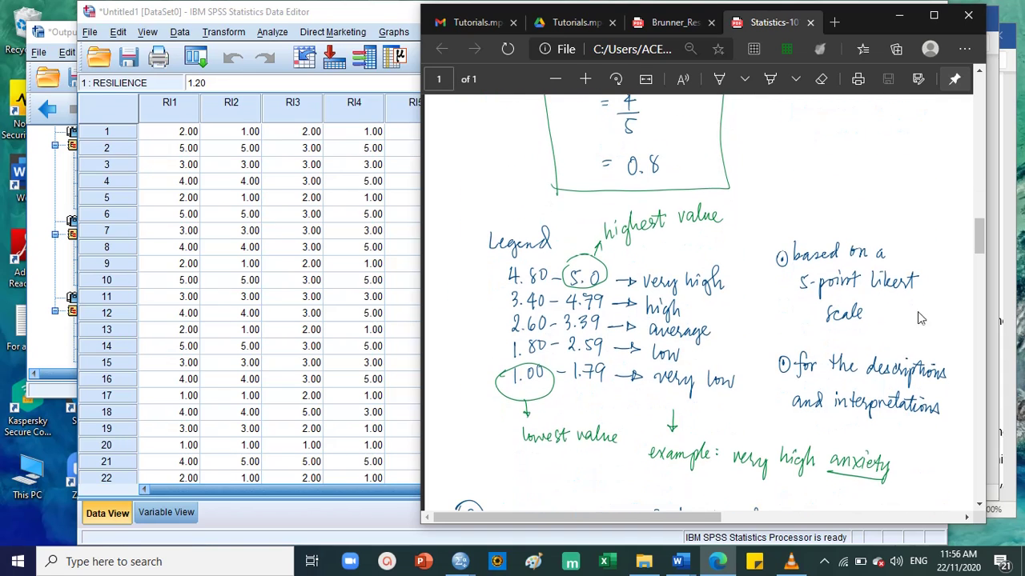
Review the class interval computation in the PDF notes against the five legend ranges from very low to very high.
{"action": "scroll", "coordinate": [841, 297], "scroll_direction": "up", "scroll_amount": 4}
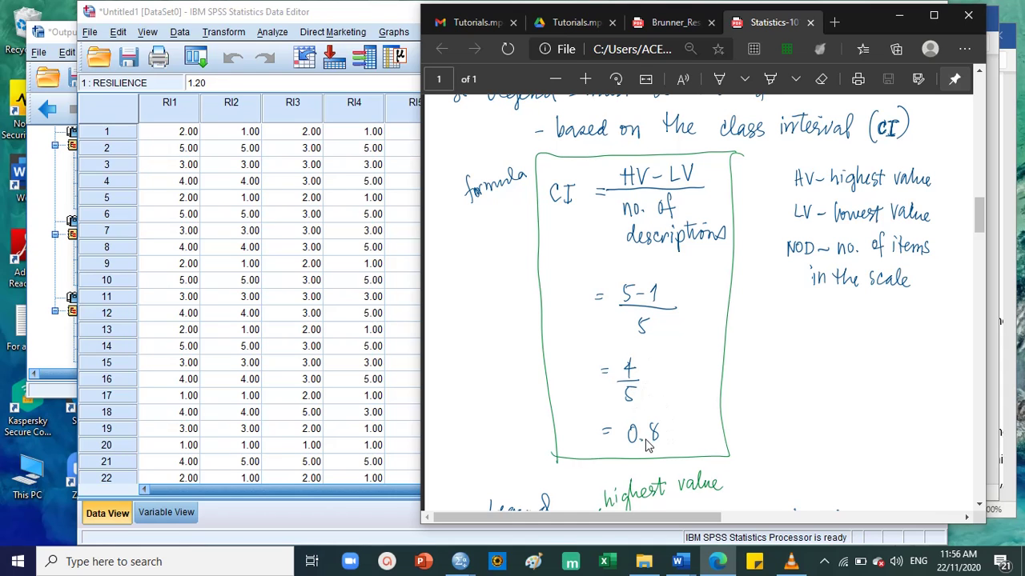
{"action": "scroll", "coordinate": [662, 424], "scroll_direction": "down", "scroll_amount": 2}
{"action": "scroll", "coordinate": [672, 410], "scroll_direction": "up", "scroll_amount": 4}
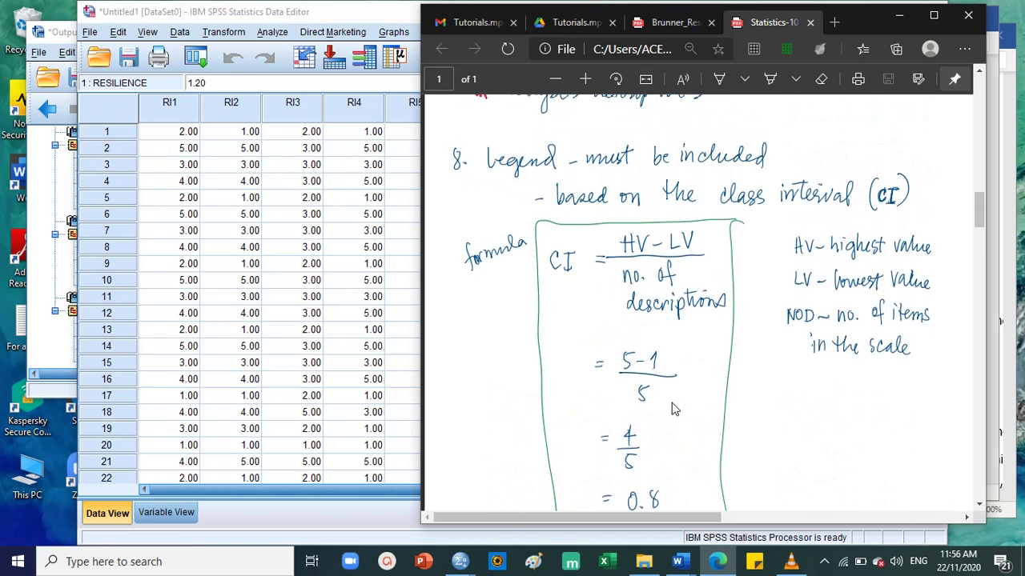
{"action": "scroll", "coordinate": [930, 253], "scroll_direction": "down", "scroll_amount": 8}
{"action": "scroll", "coordinate": [877, 272], "scroll_direction": "up", "scroll_amount": 2}
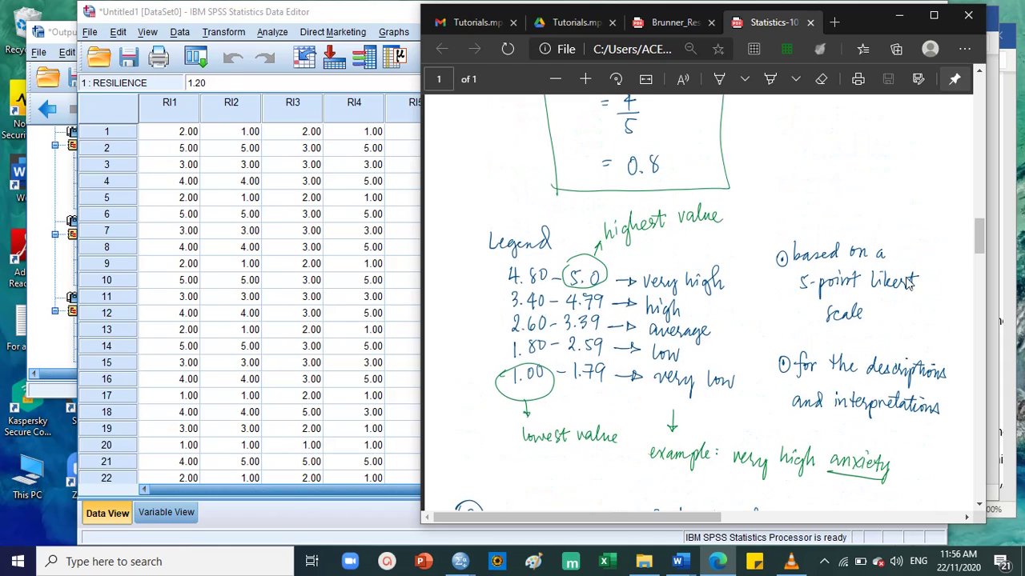
{"action": "scroll", "coordinate": [573, 416], "scroll_direction": "down", "scroll_amount": 2}
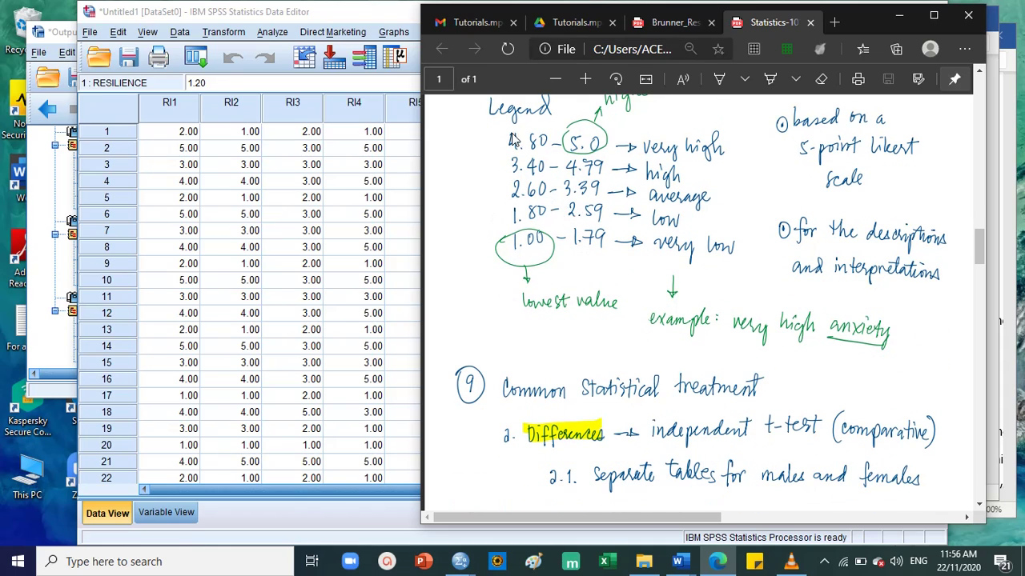
{"action": "scroll", "coordinate": [512, 168], "scroll_direction": "up", "scroll_amount": 1}
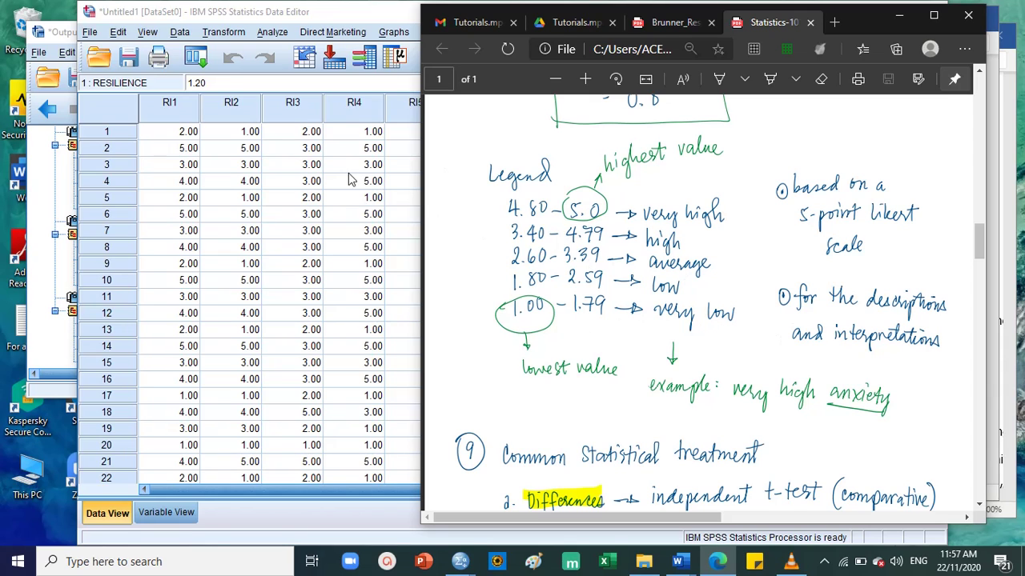
Select case 1 in the Data Editor and check its RESILIENCE score against the legend in the notes.
{"action": "left_click", "coordinate": [293, 164]}
{"action": "left_click", "coordinate": [129, 133]}
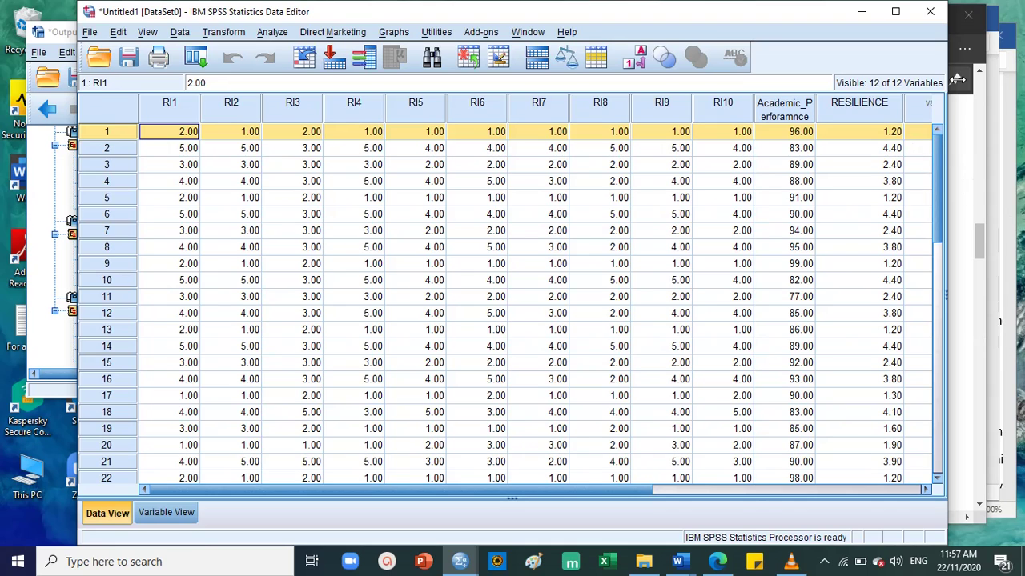
{"action": "left_click", "coordinate": [969, 143]}
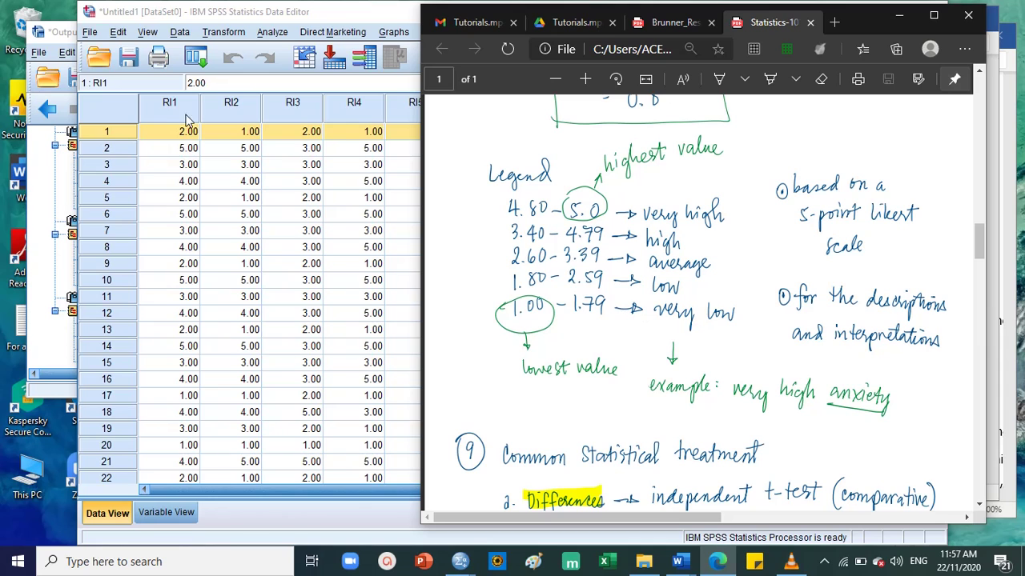
{"action": "left_click", "coordinate": [110, 136]}
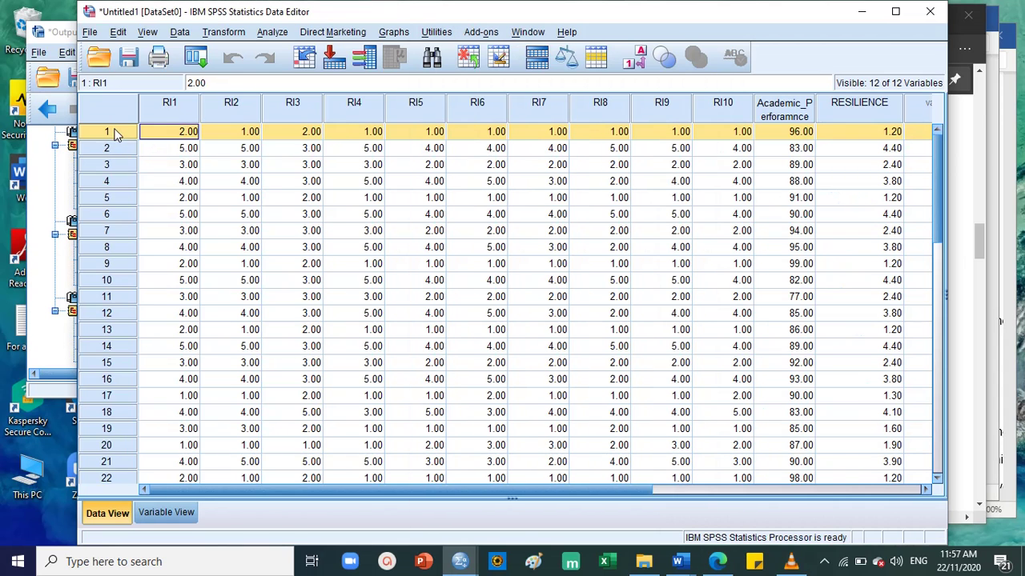
Switch to the Word questionnaire, highlight the resilience items, and compare them with the case 1 responses in the Data Editor.
{"action": "left_click", "coordinate": [1000, 145]}
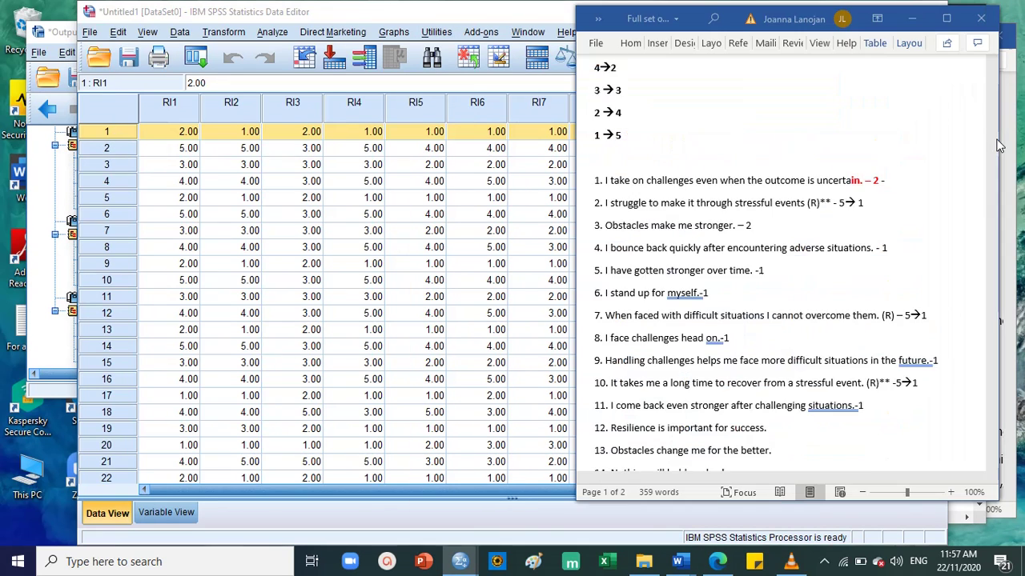
{"action": "scroll", "coordinate": [857, 314], "scroll_direction": "down", "scroll_amount": 1}
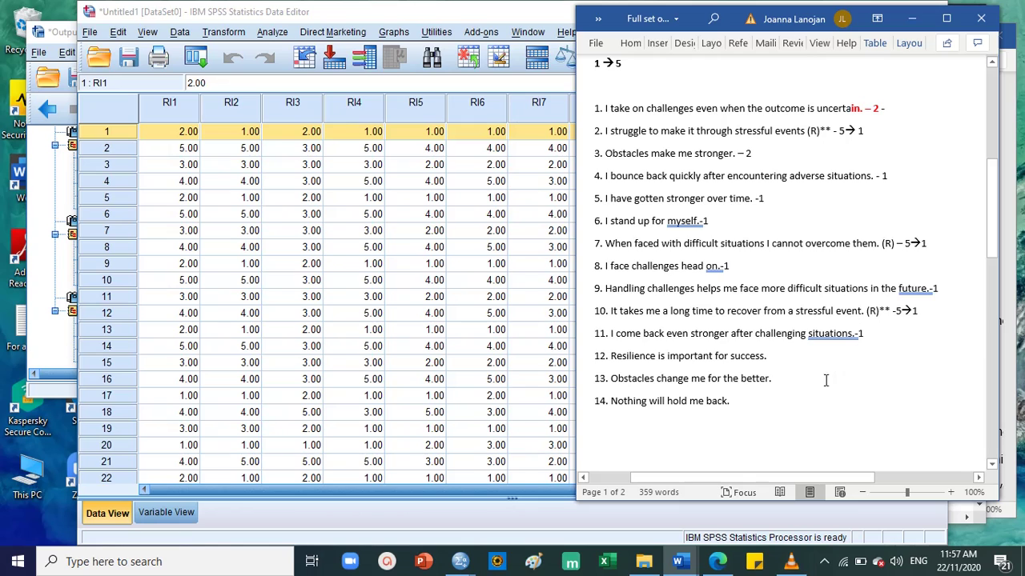
{"action": "left_click_drag", "start_coordinate": [826, 380], "coordinate": [596, 80]}
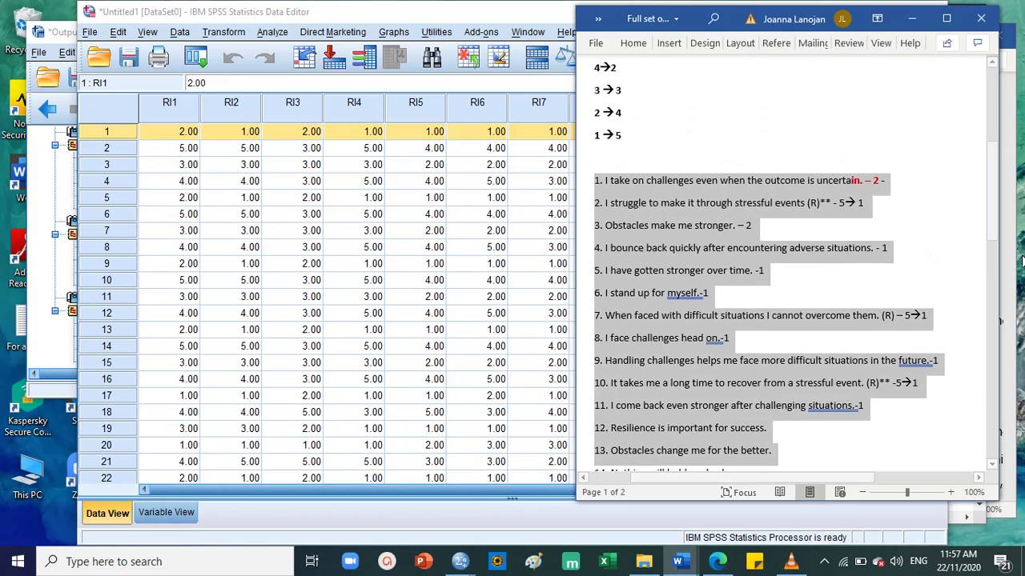
{"action": "left_click", "coordinate": [100, 140]}
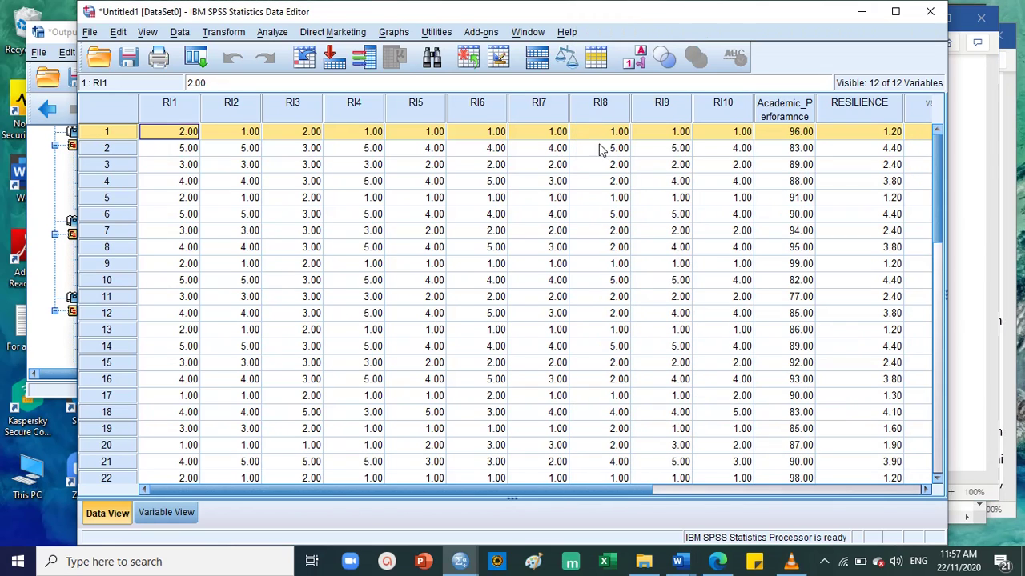
{"action": "left_click", "coordinate": [972, 216]}
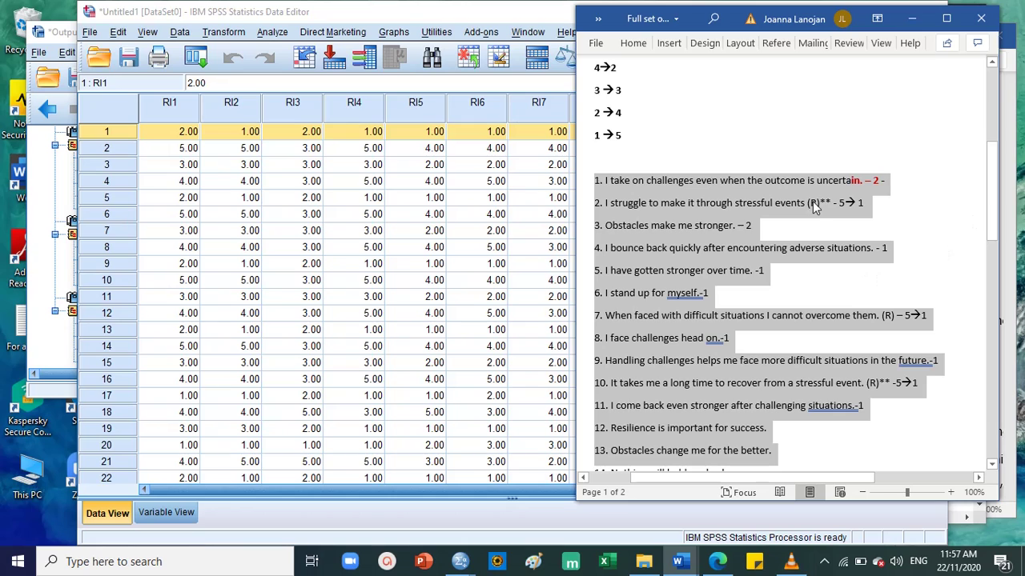
{"action": "scroll", "coordinate": [817, 208], "scroll_direction": "up", "scroll_amount": 1}
Select case 2 in the Data Editor and check its RESILIENCE score against the legend in the Edge notes.
{"action": "left_click", "coordinate": [128, 150]}
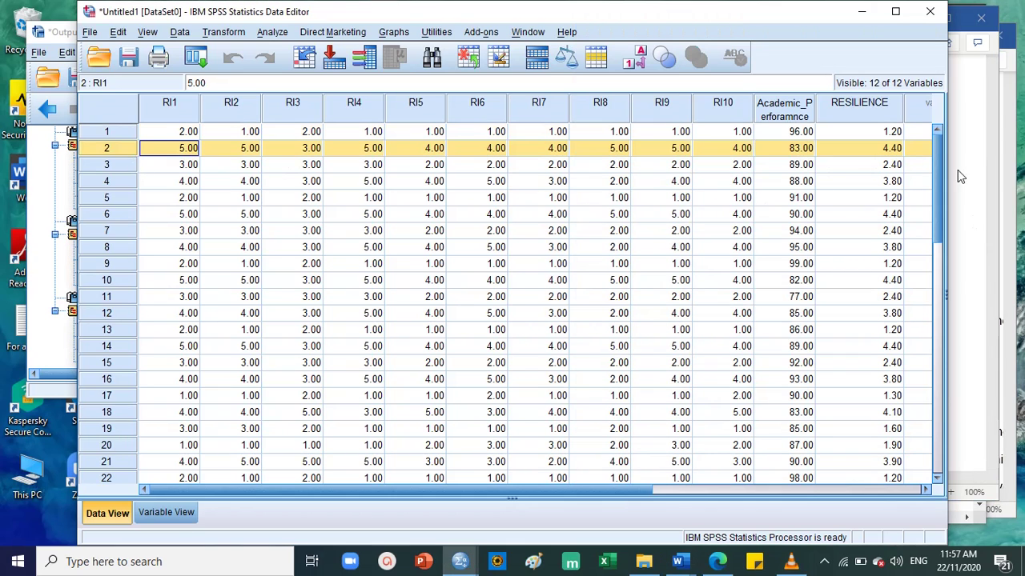
{"action": "left_click", "coordinate": [717, 561]}
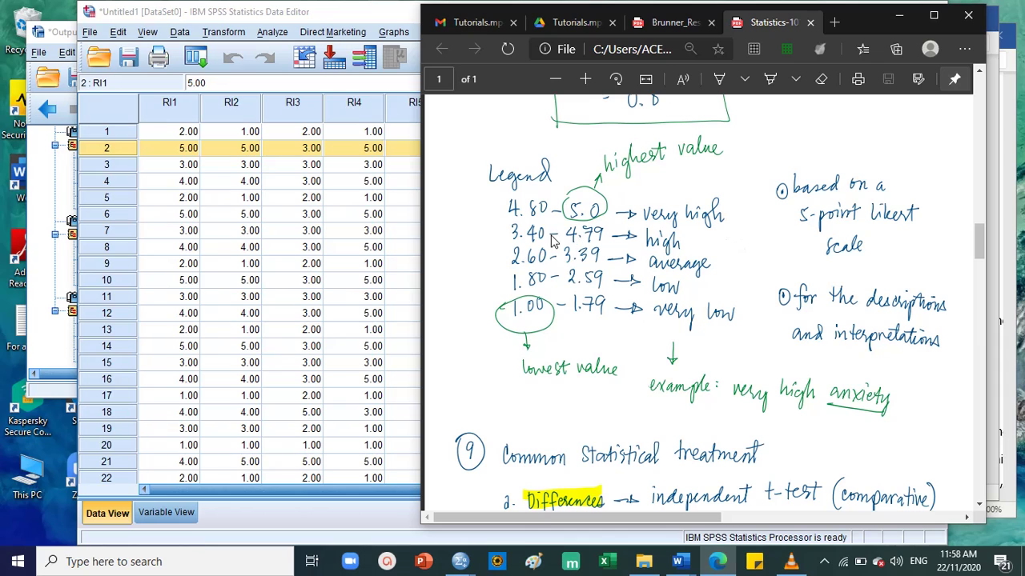
{"action": "left_click", "coordinate": [322, 155]}
{"action": "left_click", "coordinate": [881, 150]}
{"action": "left_click", "coordinate": [101, 150]}
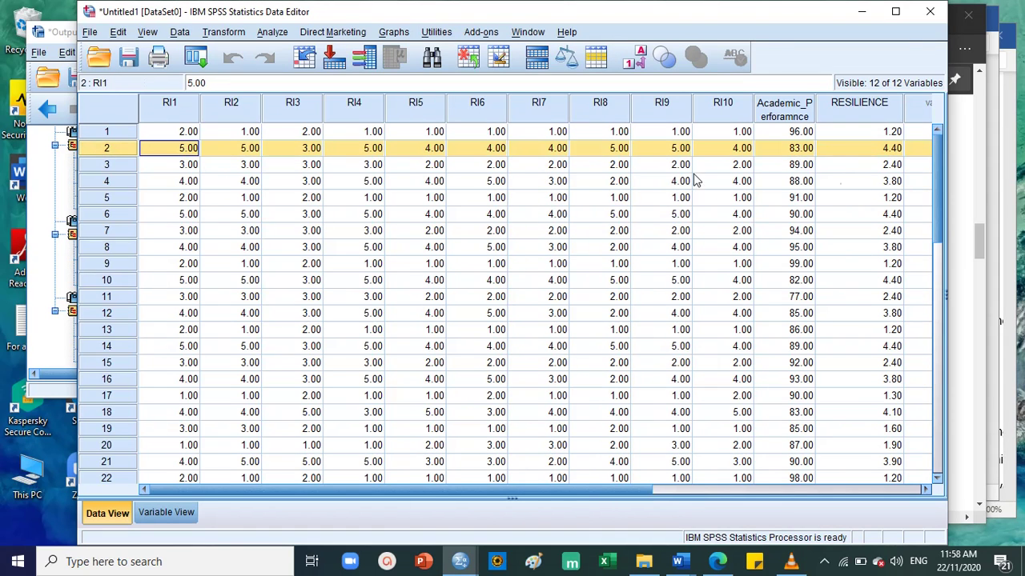
{"action": "left_click", "coordinate": [969, 251]}
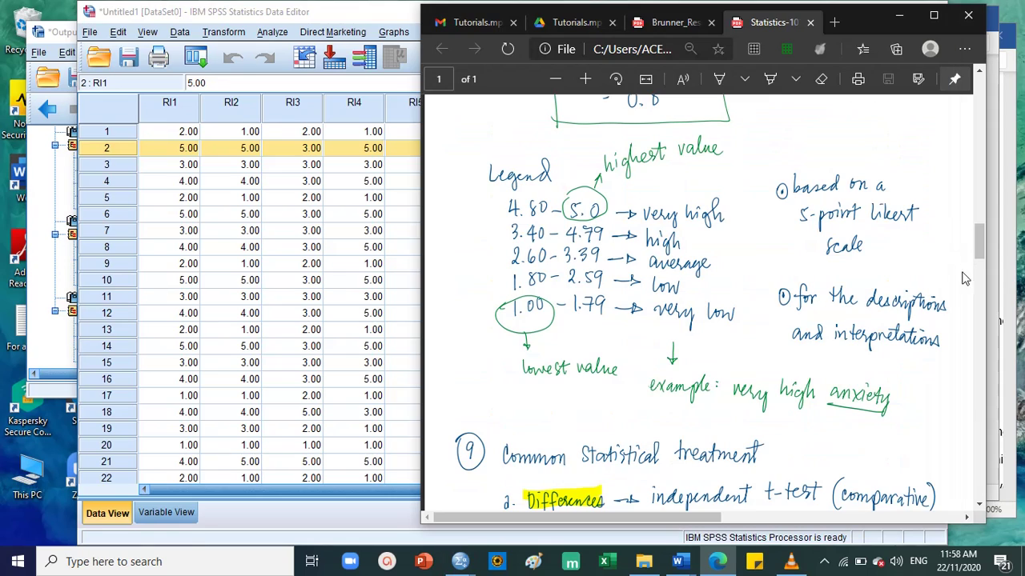
Return to the Word questionnaire and review the Likert response scale and the reverse-scoring key.
{"action": "left_click", "coordinate": [1001, 141]}
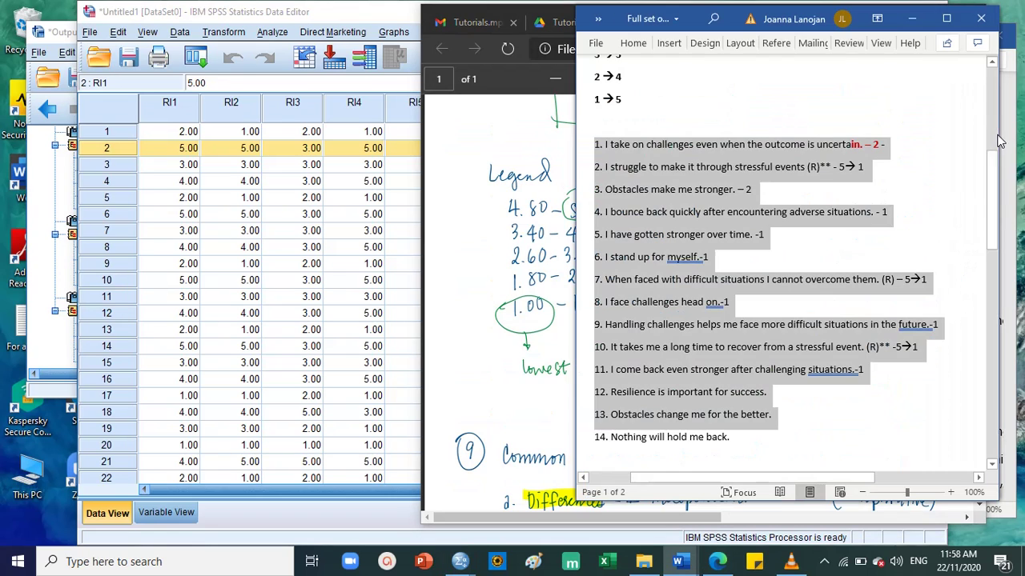
{"action": "scroll", "coordinate": [856, 234], "scroll_direction": "up", "scroll_amount": 5}
{"action": "scroll", "coordinate": [856, 234], "scroll_direction": "up", "scroll_amount": 1}
{"action": "left_click", "coordinate": [800, 264]}
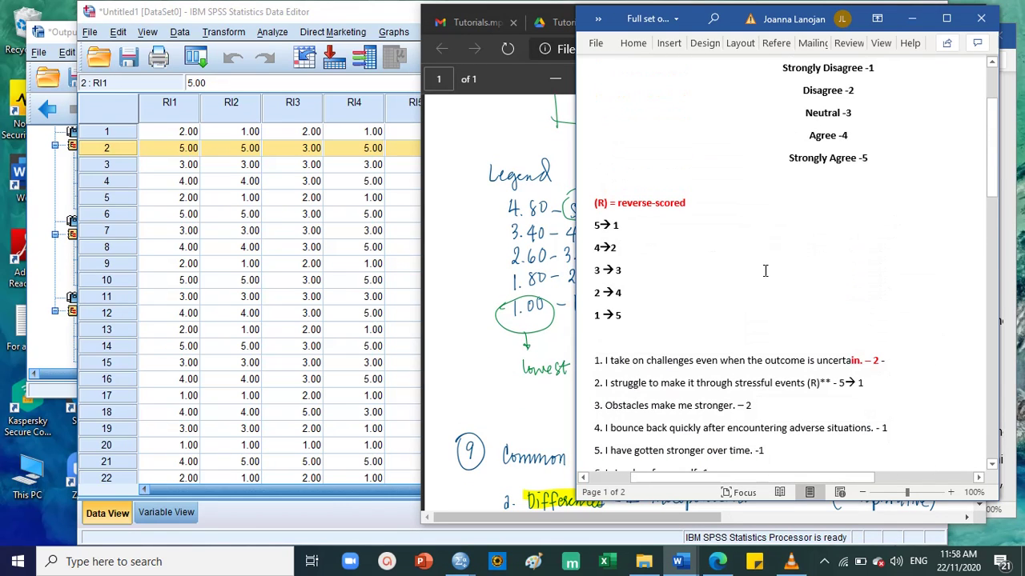
Inspect the RESILIENCE scores of cases 1 and 2 in the Data Editor alongside the questionnaire's response scale.
{"action": "left_click", "coordinate": [111, 141]}
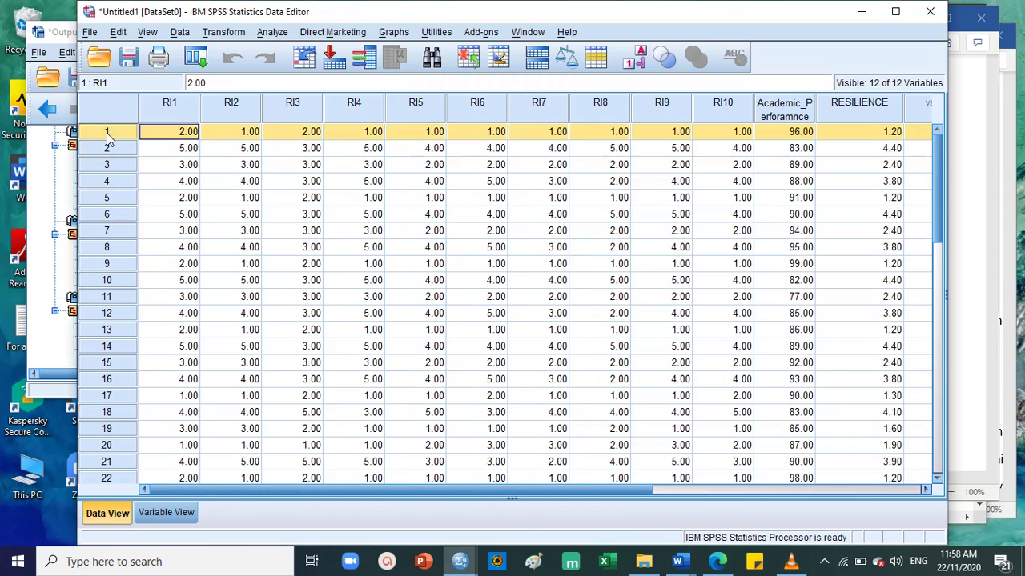
{"action": "left_click", "coordinate": [884, 132]}
{"action": "left_click", "coordinate": [885, 148]}
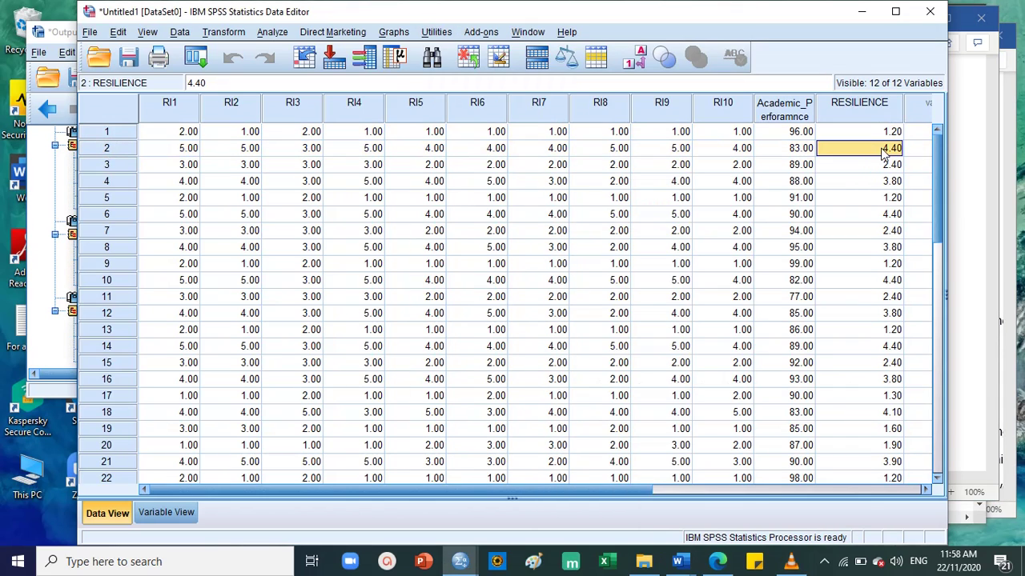
{"action": "left_click", "coordinate": [992, 220]}
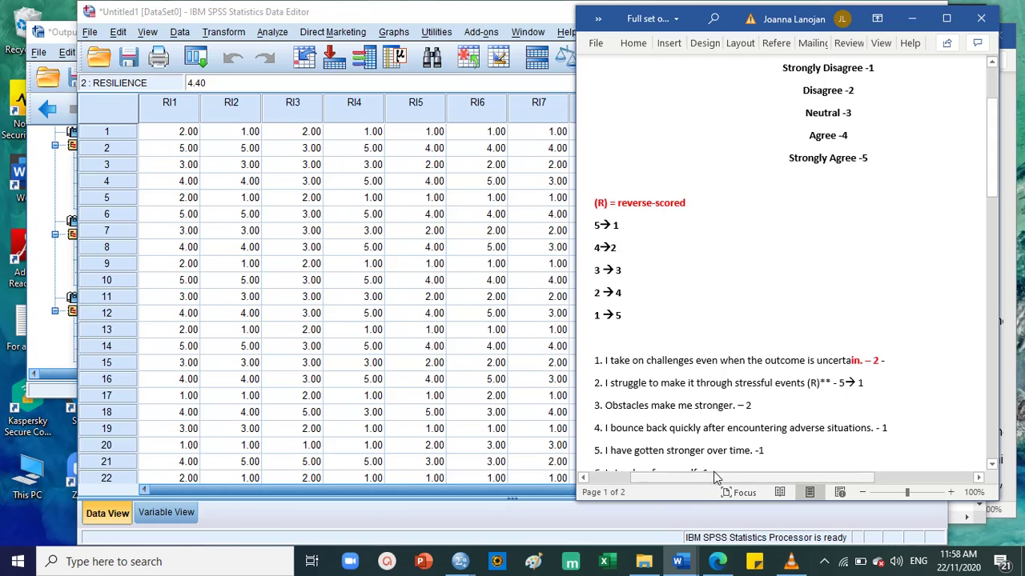
{"action": "left_click", "coordinate": [178, 515]}
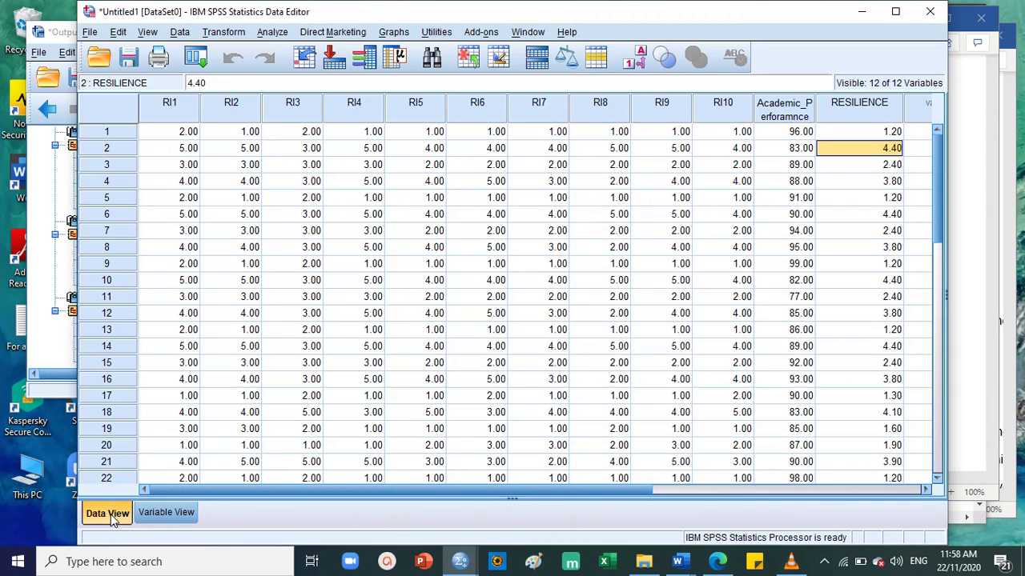
Bring up the SPSS correlation output and find the r value interpretation table in the Edge PDF notes.
{"action": "left_click", "coordinate": [536, 496]}
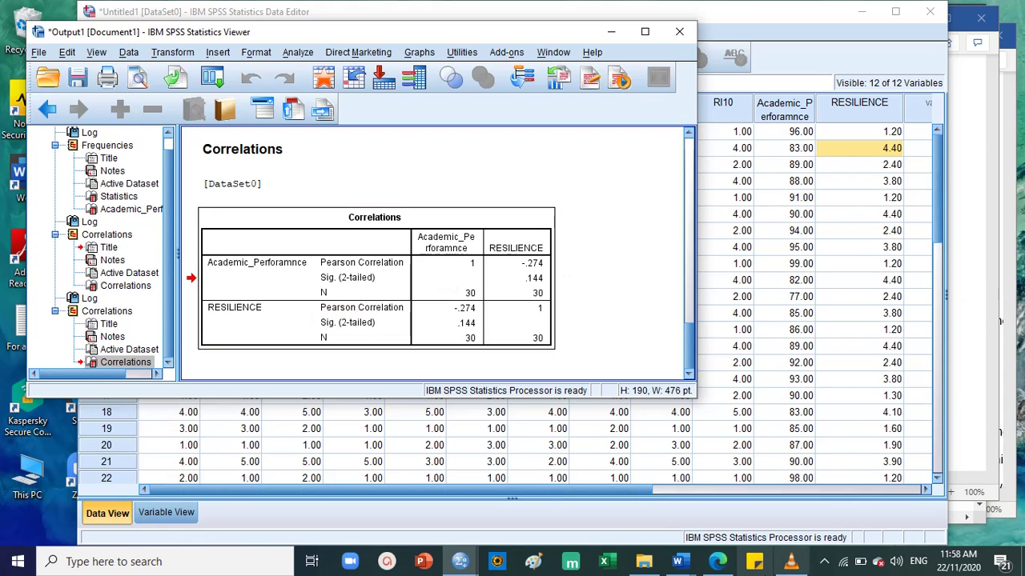
{"action": "left_click", "coordinate": [716, 564]}
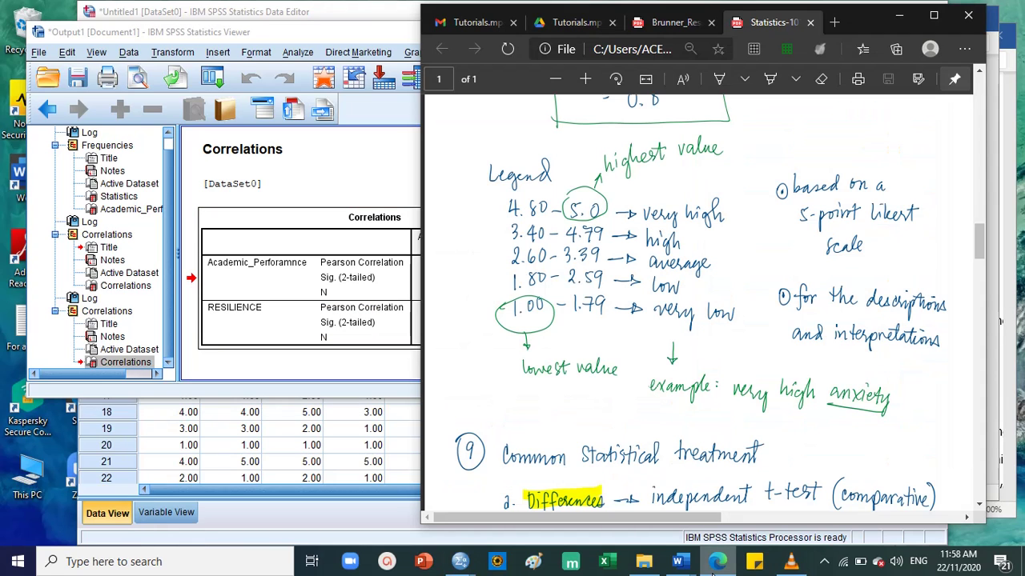
{"action": "scroll", "coordinate": [795, 346], "scroll_direction": "down", "scroll_amount": 6}
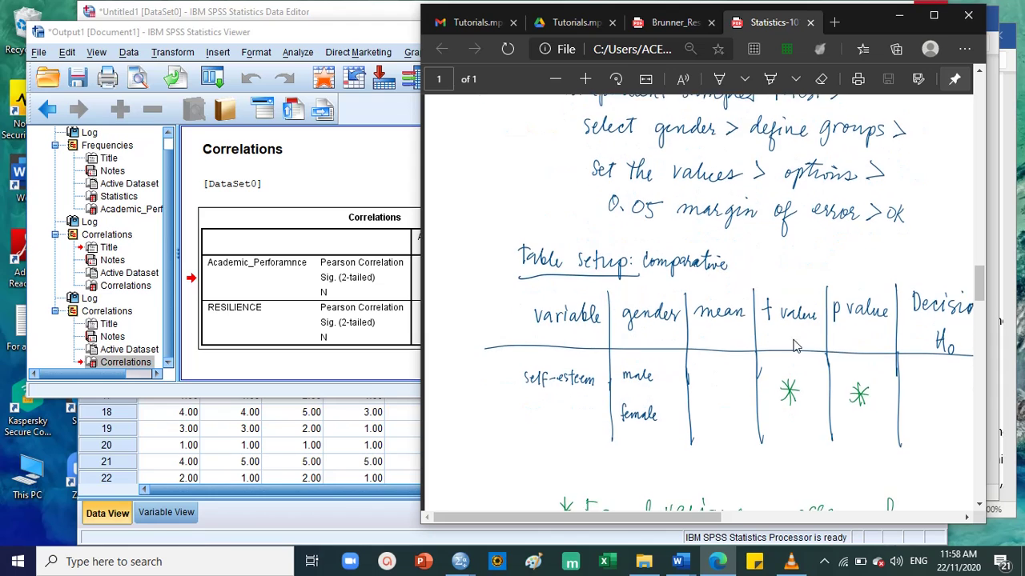
{"action": "scroll", "coordinate": [795, 346], "scroll_direction": "down", "scroll_amount": 10}
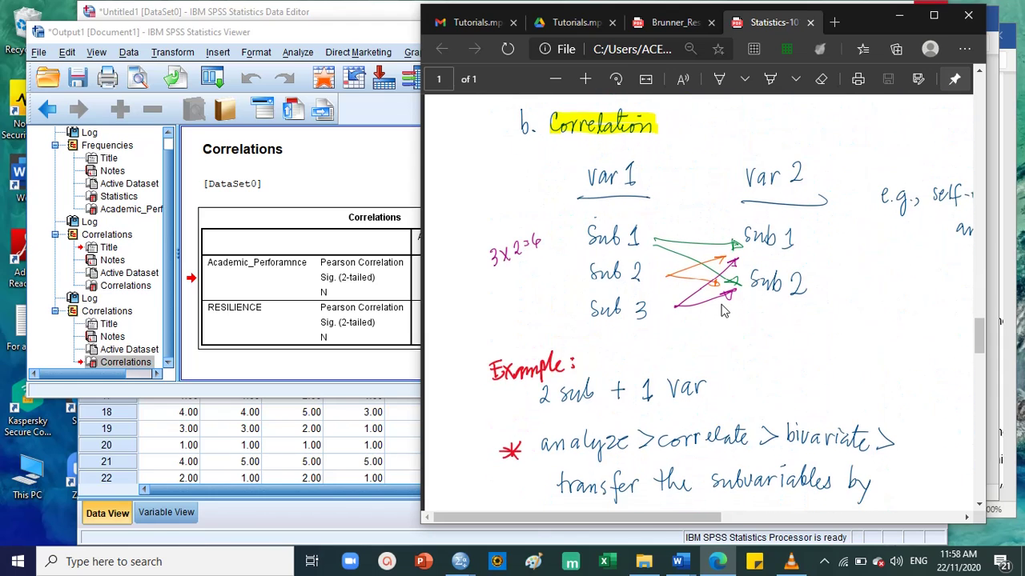
{"action": "scroll", "coordinate": [723, 311], "scroll_direction": "down", "scroll_amount": 10}
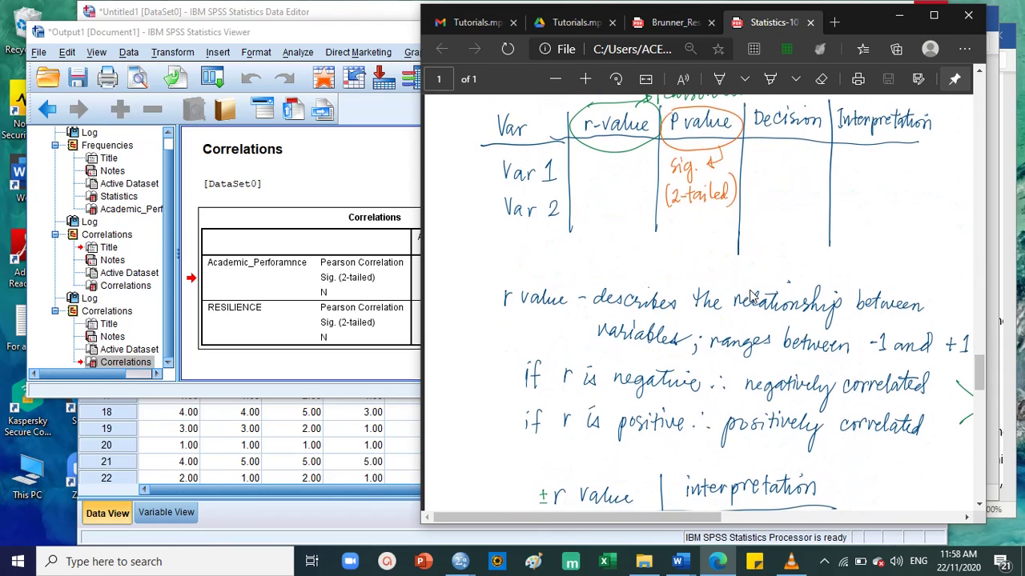
{"action": "scroll", "coordinate": [753, 296], "scroll_direction": "down", "scroll_amount": 5}
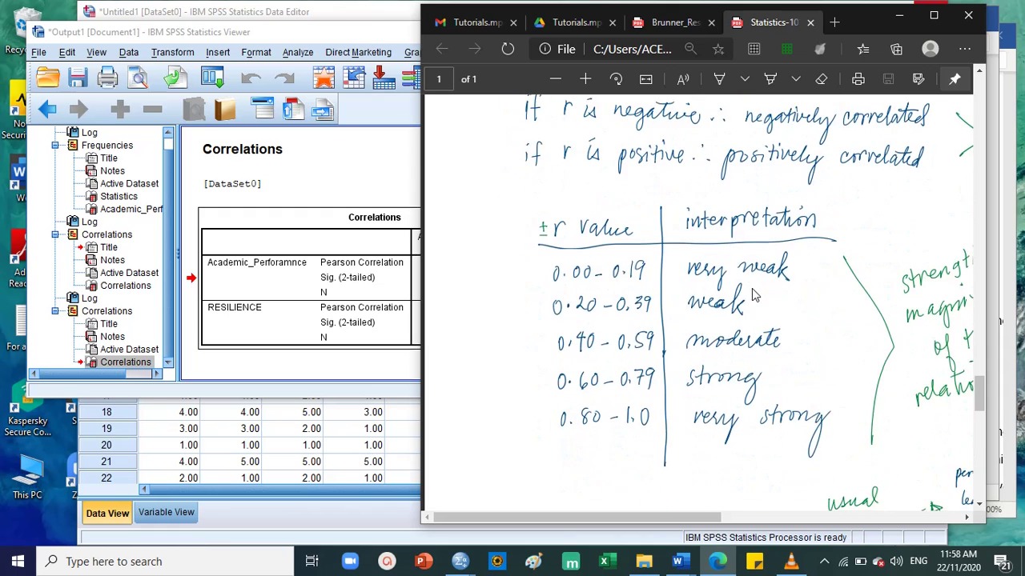
Compare the Pearson Correlation and Sig. (2-tailed) rows of the output with the r-value and P value columns in the notes' table layout.
{"action": "scroll", "coordinate": [753, 296], "scroll_direction": "up", "scroll_amount": 3}
{"action": "left_click_drag", "start_coordinate": [652, 521], "coordinate": [689, 522]}
{"action": "scroll", "coordinate": [699, 290], "scroll_direction": "up", "scroll_amount": 1}
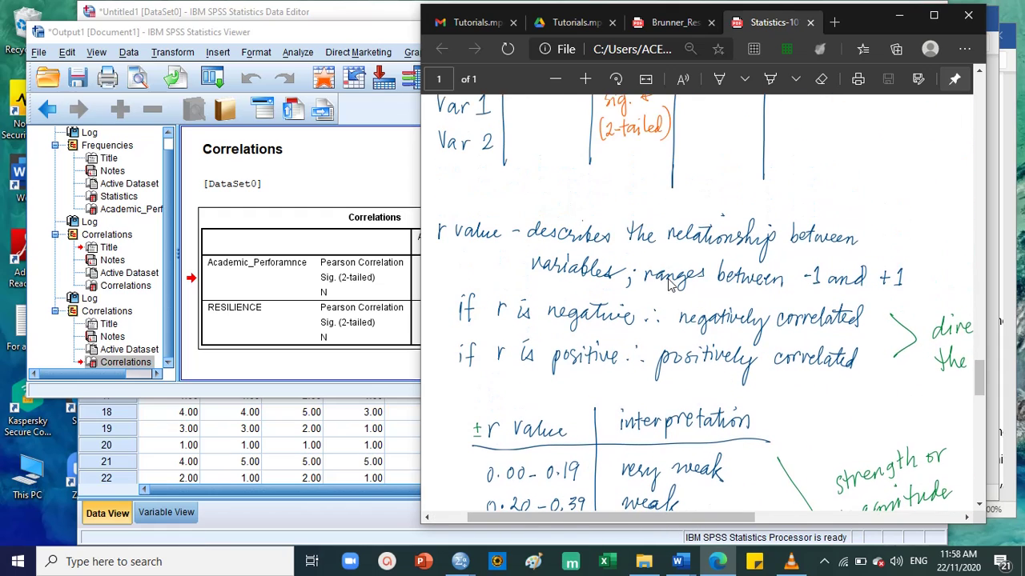
{"action": "scroll", "coordinate": [671, 284], "scroll_direction": "up", "scroll_amount": 3}
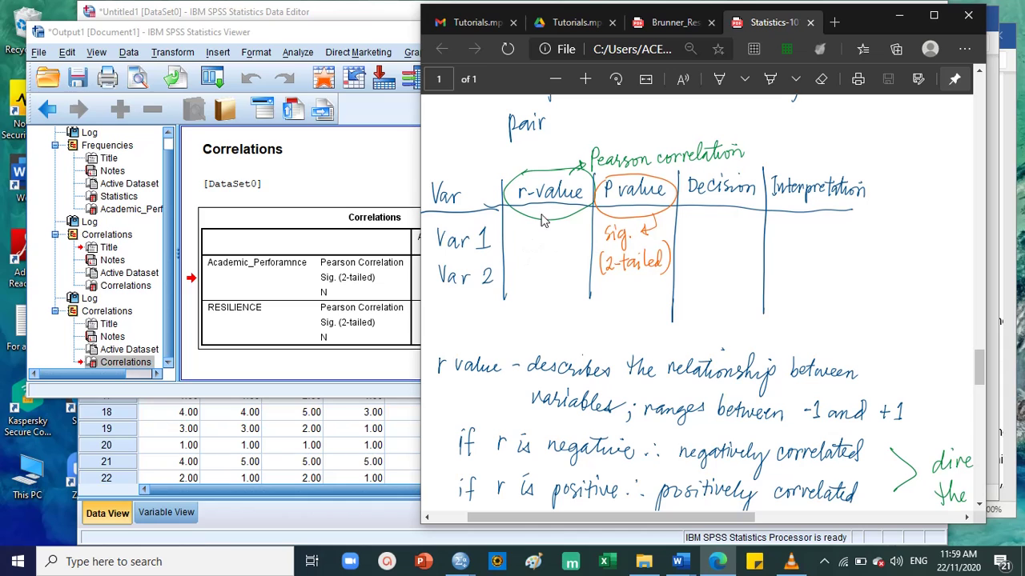
{"action": "left_click", "coordinate": [235, 299]}
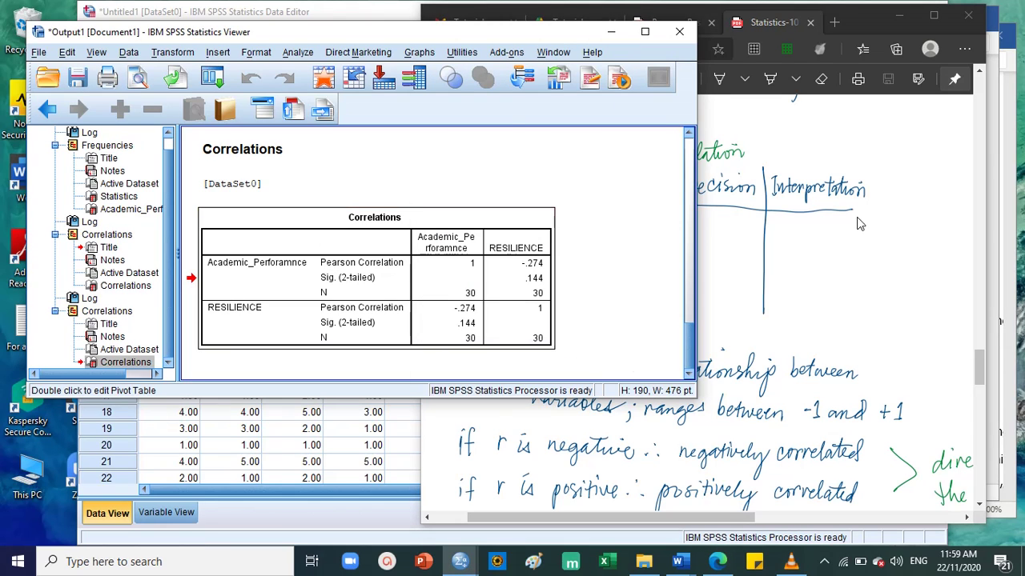
{"action": "left_click", "coordinate": [786, 230]}
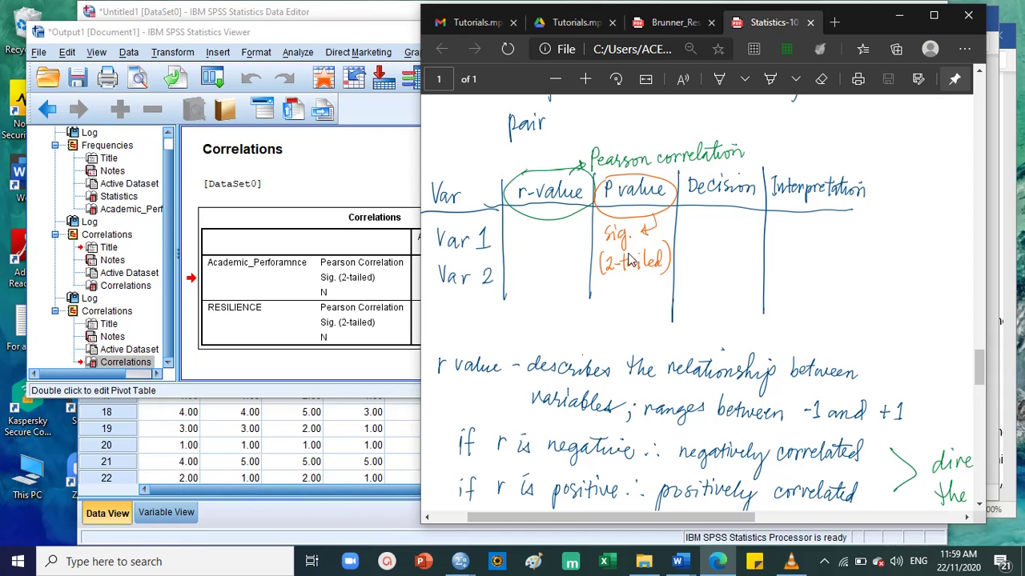
{"action": "left_click", "coordinate": [332, 286]}
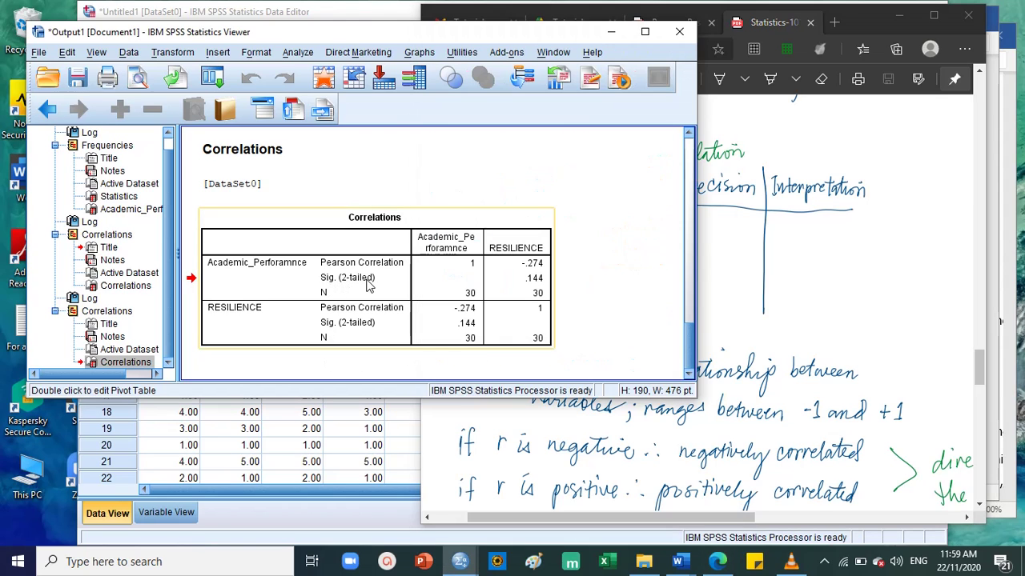
{"action": "left_click", "coordinate": [756, 269]}
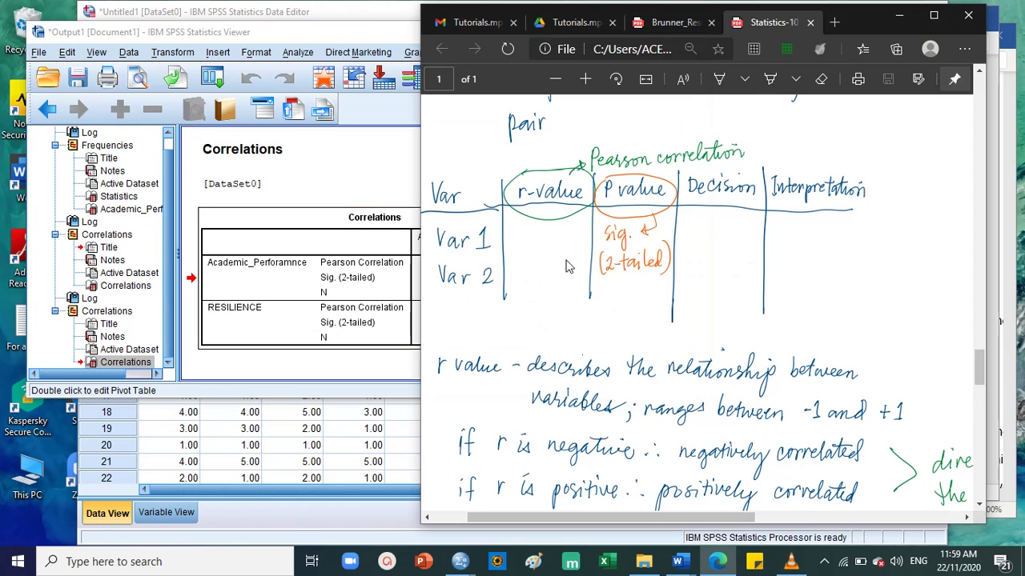
Switch to the Word questionnaire and start a new blank page after the academic performance rating scale.
{"action": "left_click", "coordinate": [677, 562]}
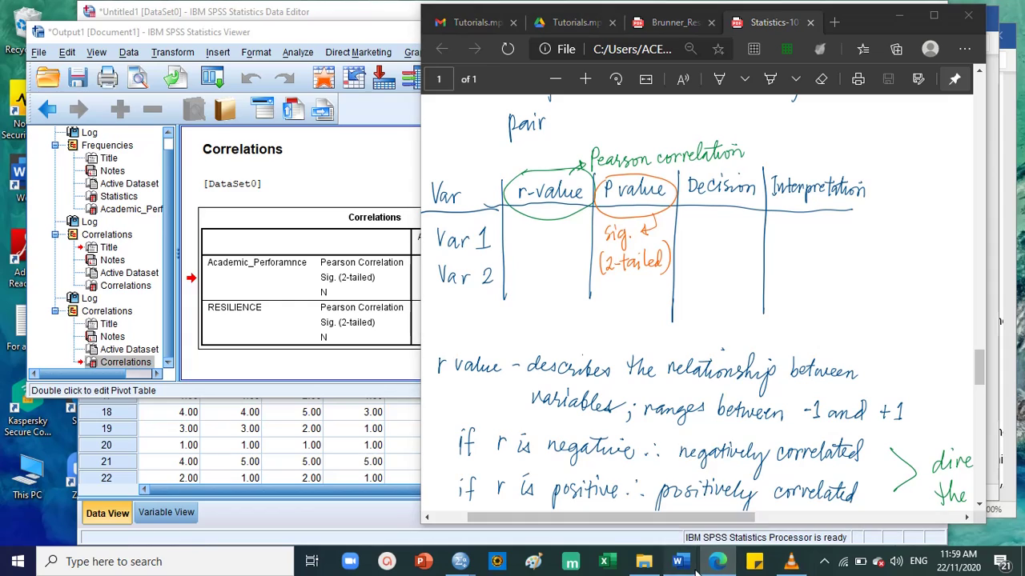
{"action": "left_click", "coordinate": [625, 527]}
{"action": "scroll", "coordinate": [867, 352], "scroll_direction": "down", "scroll_amount": 15}
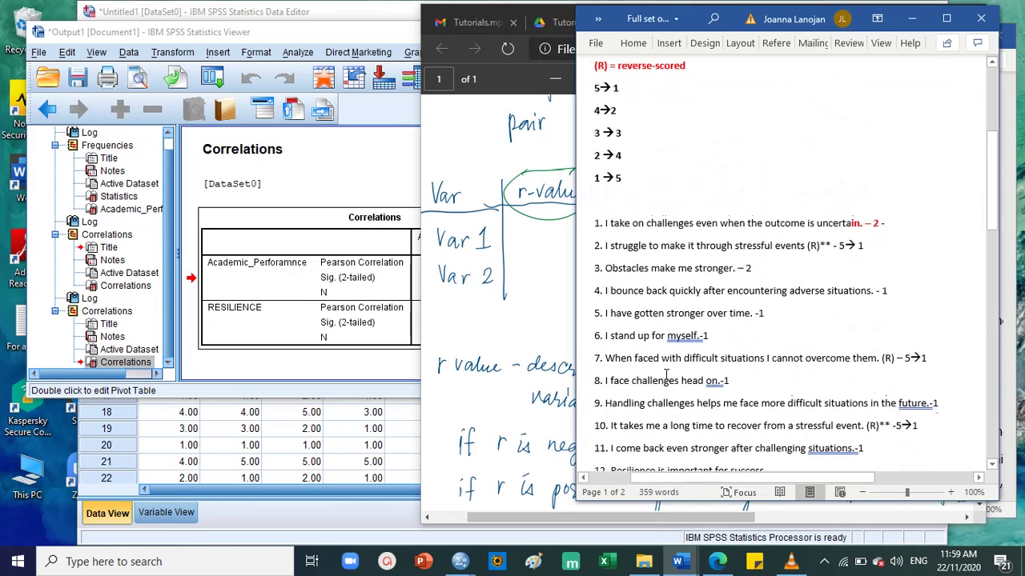
{"action": "scroll", "coordinate": [868, 353], "scroll_direction": "down", "scroll_amount": 4}
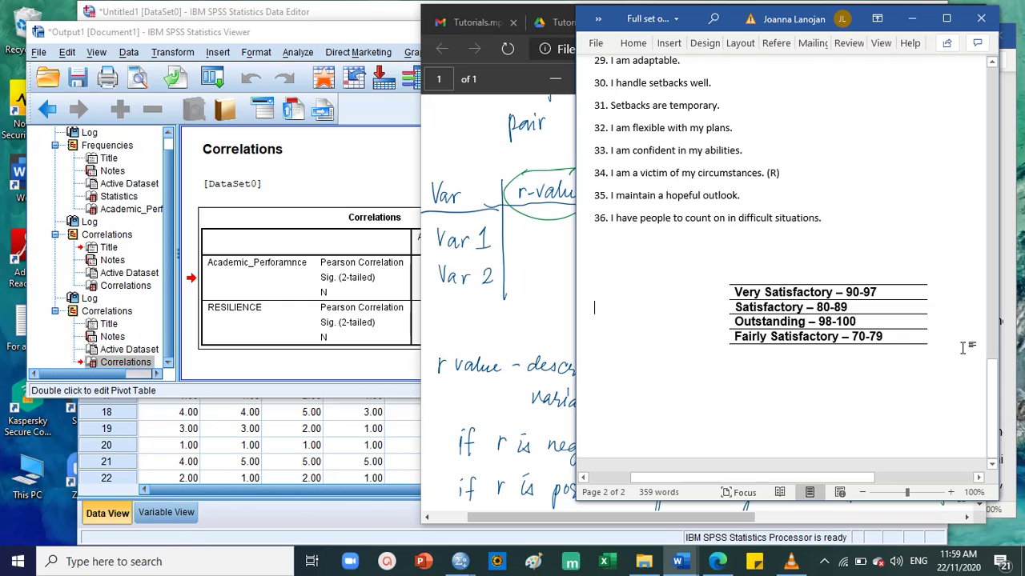
{"action": "key", "text": "ctrl+Return"}
{"action": "key", "text": "ctrl+Return"}
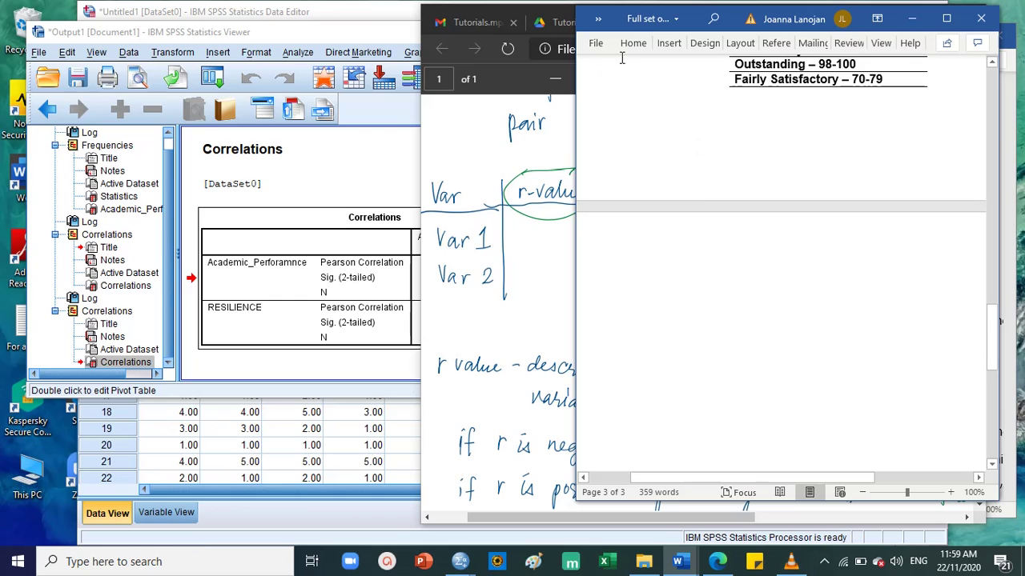
Insert a table of 5 columns and 3 rows on the new page, matching the column layout in the Edge PDF notes.
{"action": "left_click", "coordinate": [666, 43]}
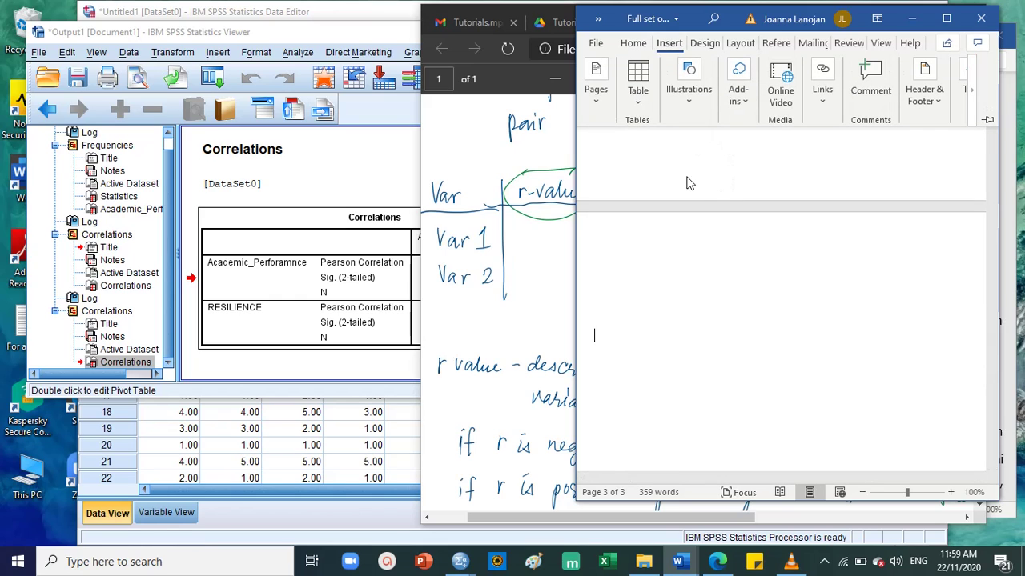
{"action": "left_click", "coordinate": [641, 95]}
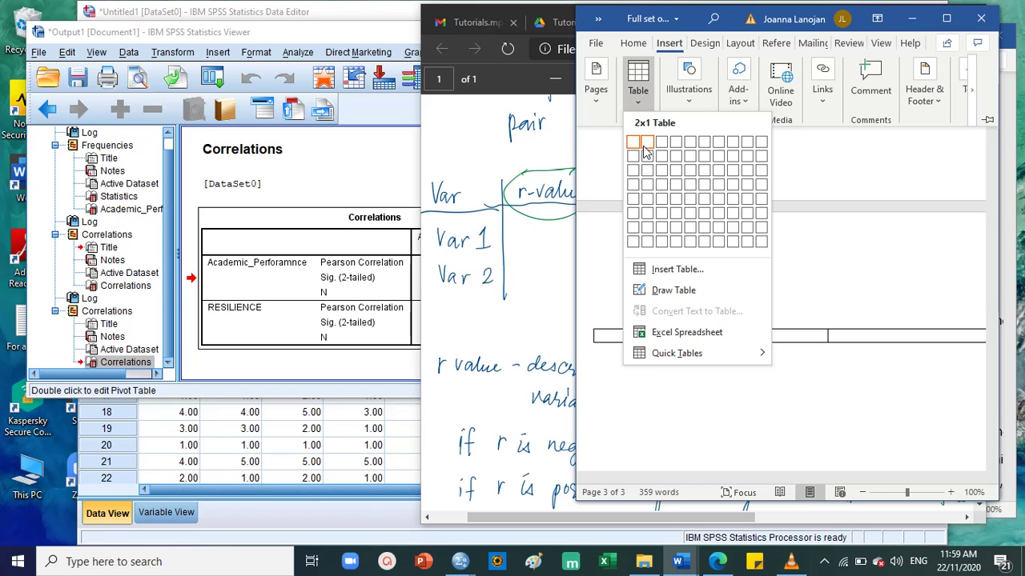
{"action": "left_click", "coordinate": [510, 243]}
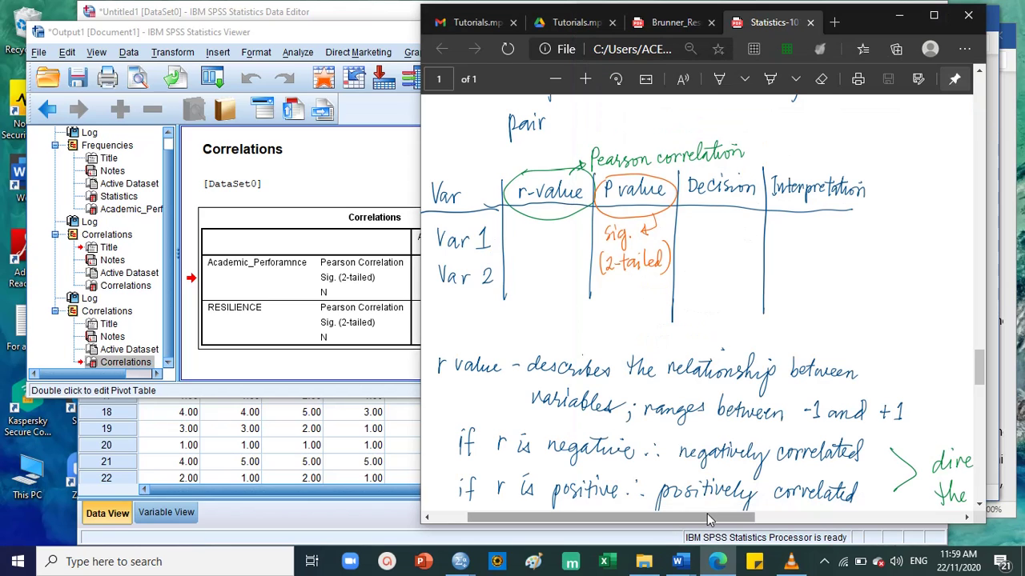
{"action": "mouse_move", "coordinate": [677, 561]}
{"action": "left_click", "coordinate": [733, 528]}
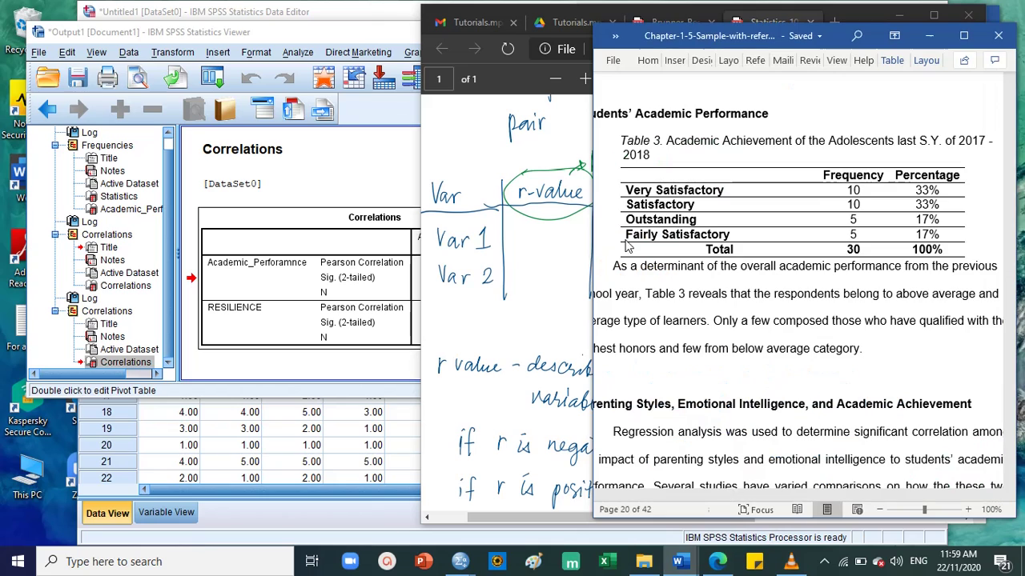
{"action": "left_click", "coordinate": [646, 512]}
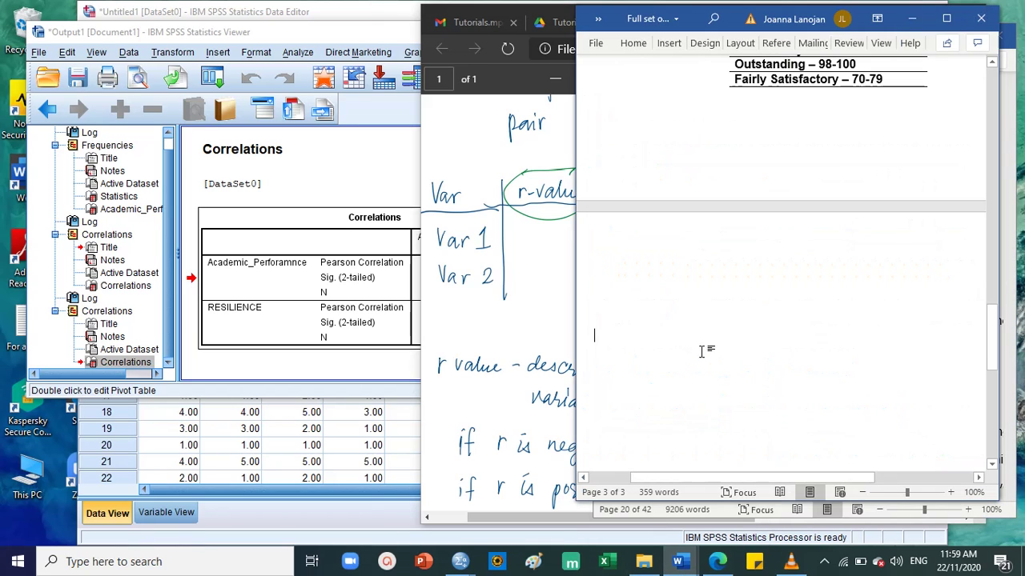
{"action": "left_click", "coordinate": [669, 44]}
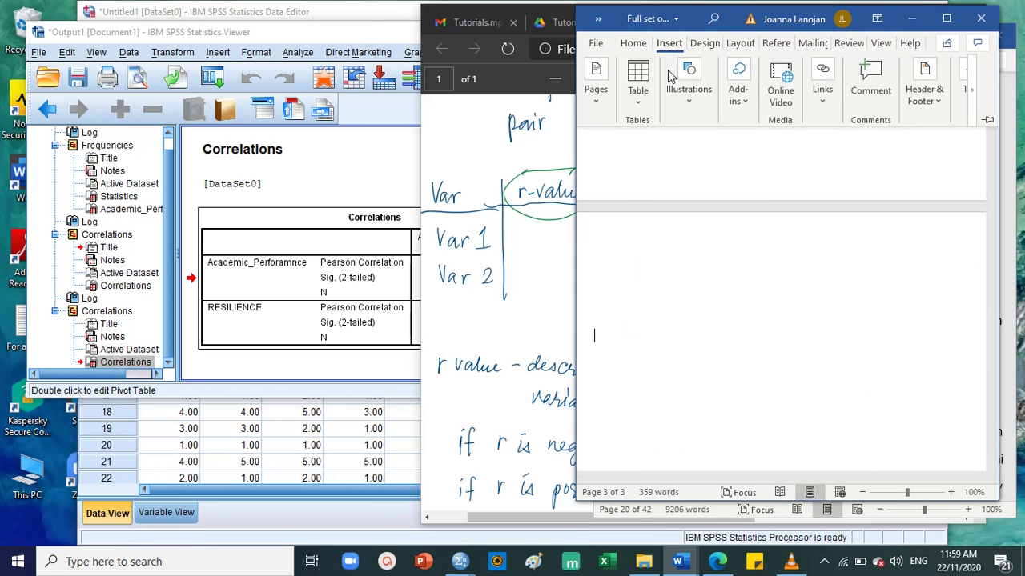
{"action": "left_click", "coordinate": [638, 80]}
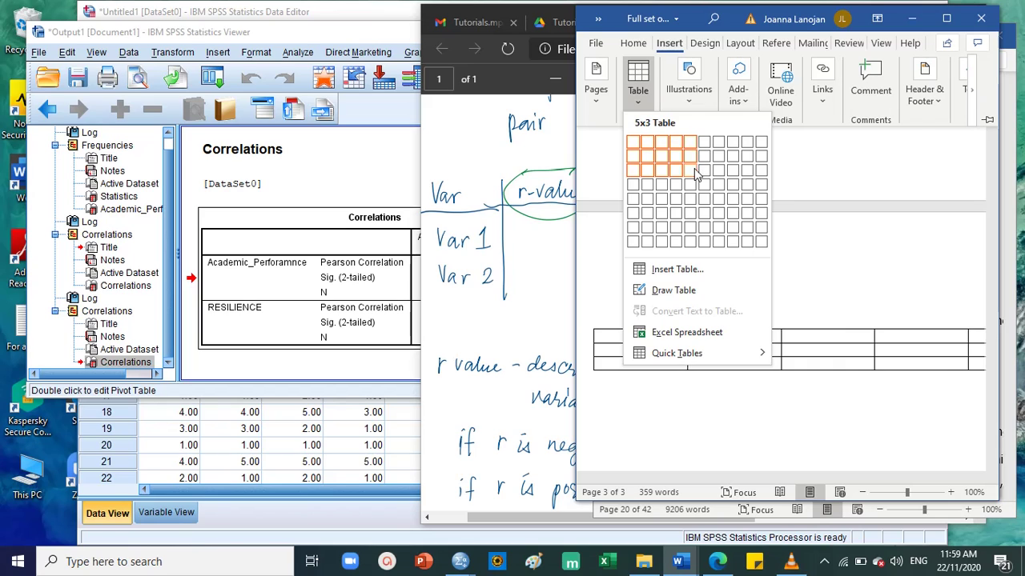
{"action": "left_click", "coordinate": [696, 175]}
{"action": "scroll", "coordinate": [693, 393], "scroll_direction": "down", "scroll_amount": 2}
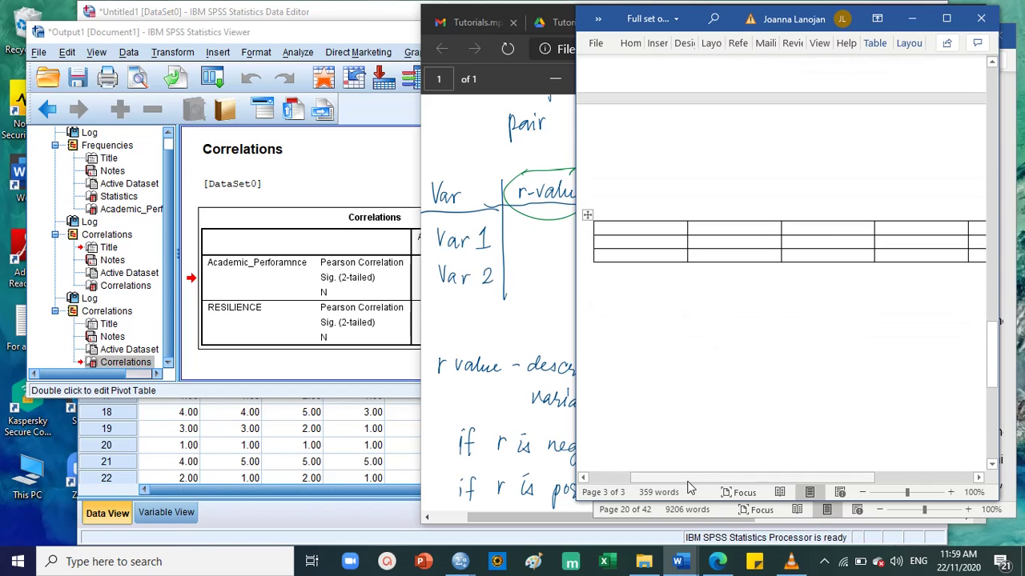
{"action": "left_click_drag", "start_coordinate": [689, 478], "coordinate": [706, 478]}
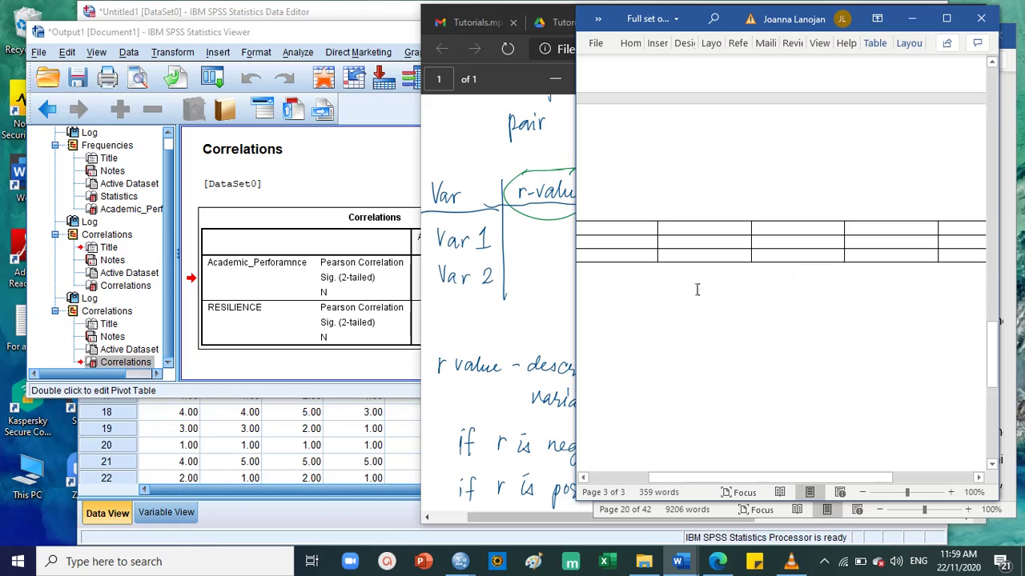
{"action": "left_click", "coordinate": [638, 233]}
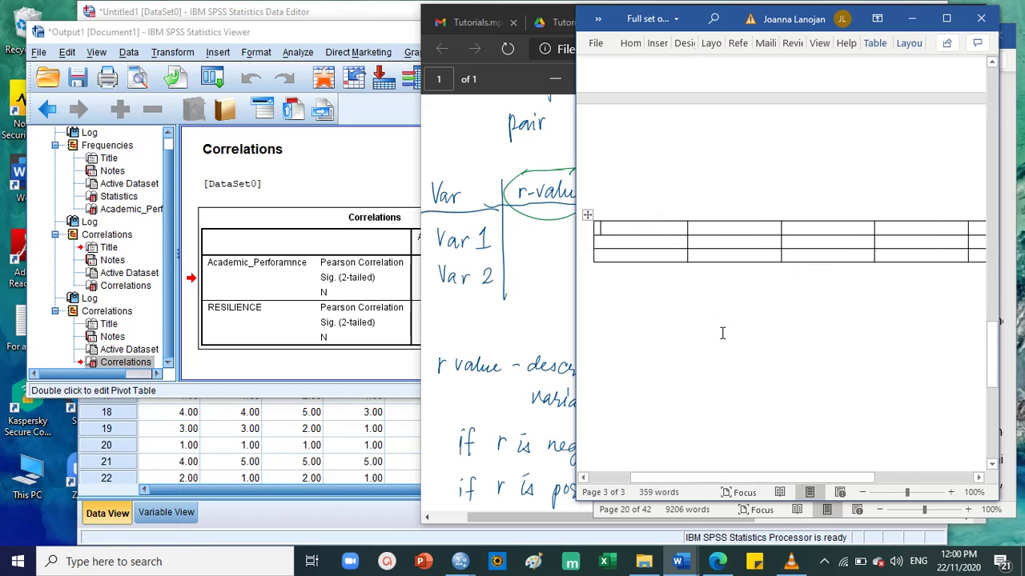
Review the formatting of Table 3 in the Chapter-1-5 sample document, including its caption and Total row.
{"action": "mouse_move", "coordinate": [678, 562]}
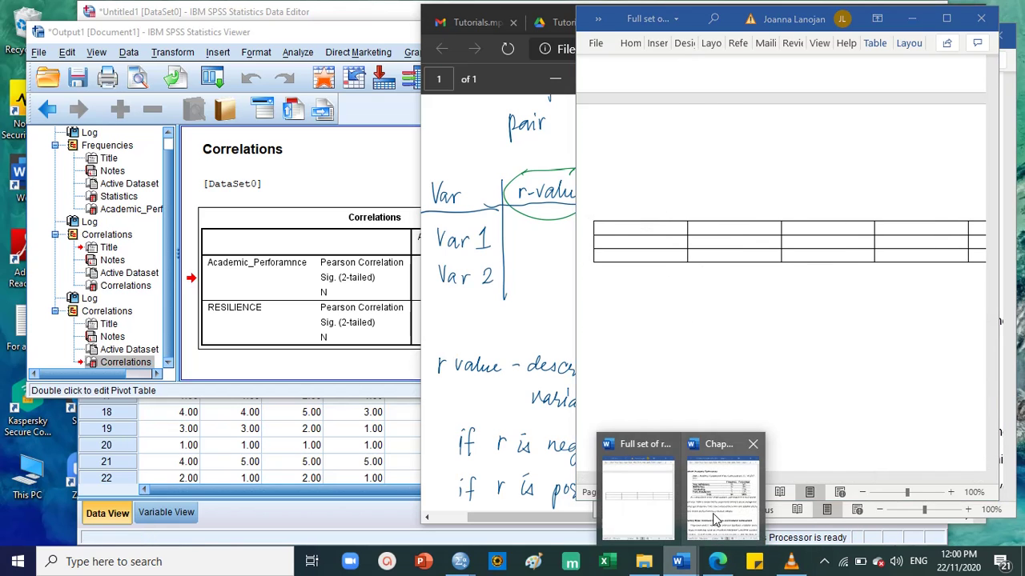
{"action": "left_click", "coordinate": [716, 519]}
{"action": "left_click", "coordinate": [689, 205]}
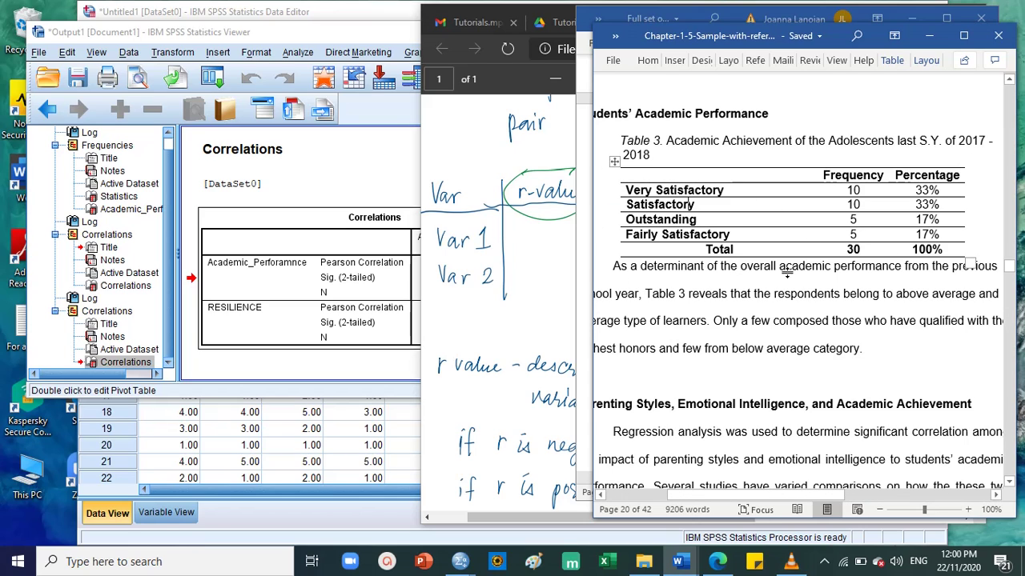
{"action": "scroll", "coordinate": [787, 272], "scroll_direction": "up", "scroll_amount": 1}
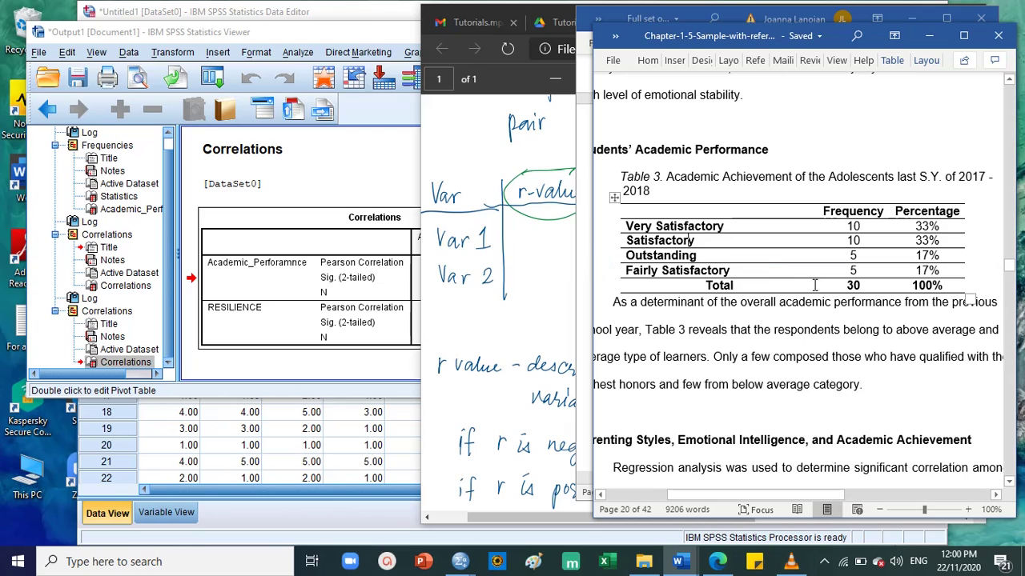
{"action": "left_click_drag", "start_coordinate": [972, 170], "coordinate": [997, 171]}
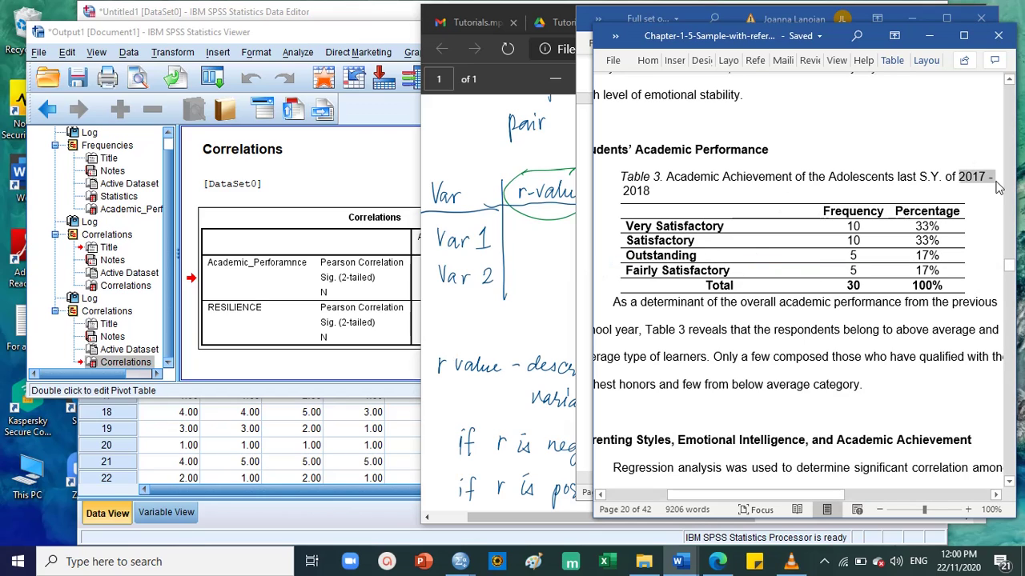
{"action": "left_click", "coordinate": [888, 302]}
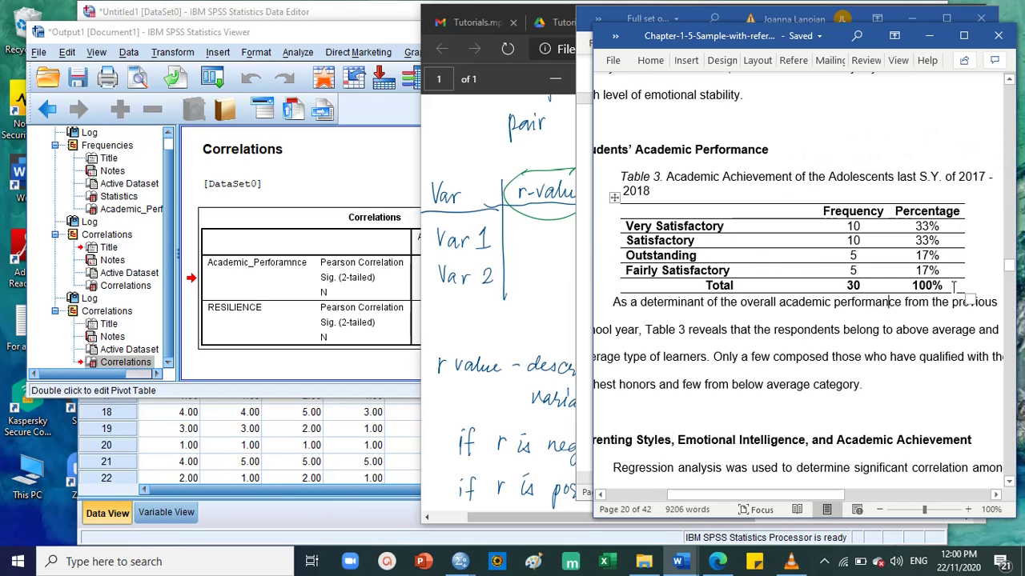
{"action": "left_click_drag", "start_coordinate": [954, 286], "coordinate": [725, 282]}
{"action": "left_click", "coordinate": [731, 271]}
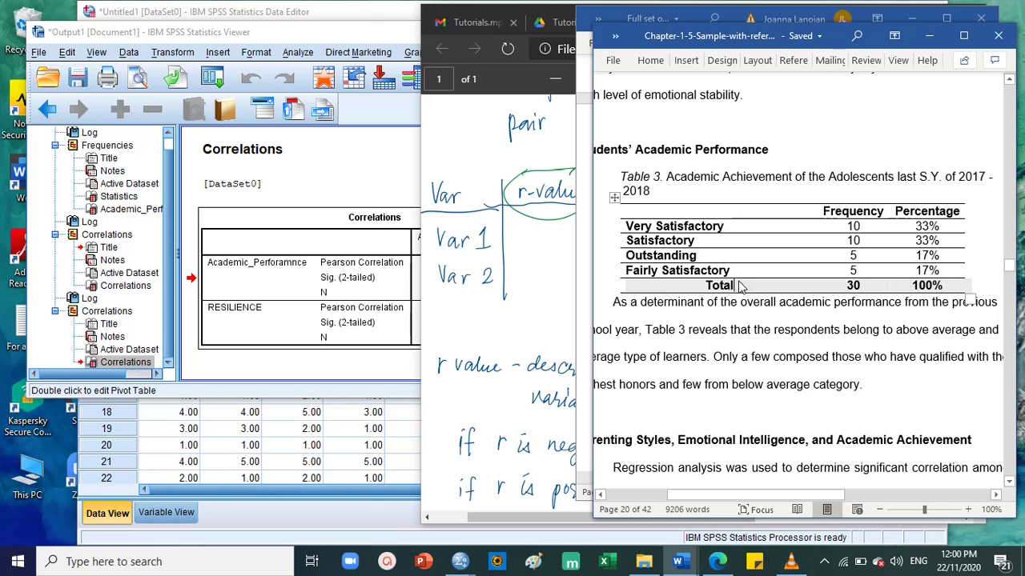
Return to the questionnaire document and head the new table's first two columns "Variable" and "r-Value".
{"action": "left_click", "coordinate": [585, 257]}
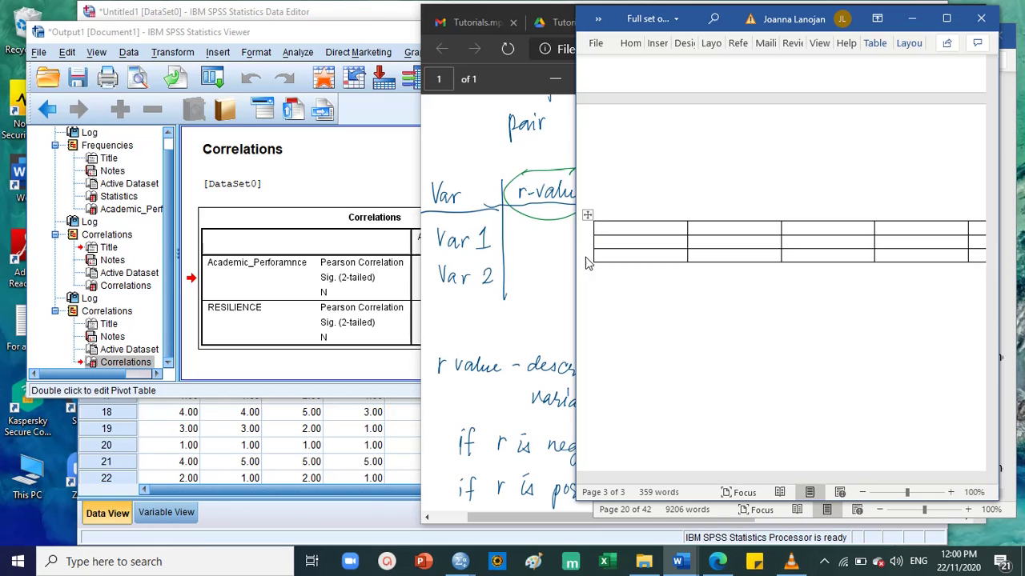
{"action": "left_click", "coordinate": [669, 232]}
{"action": "type", "text": "vaiab"}
{"action": "key", "text": "BackSpace"}
{"action": "key", "text": "BackSpace"}
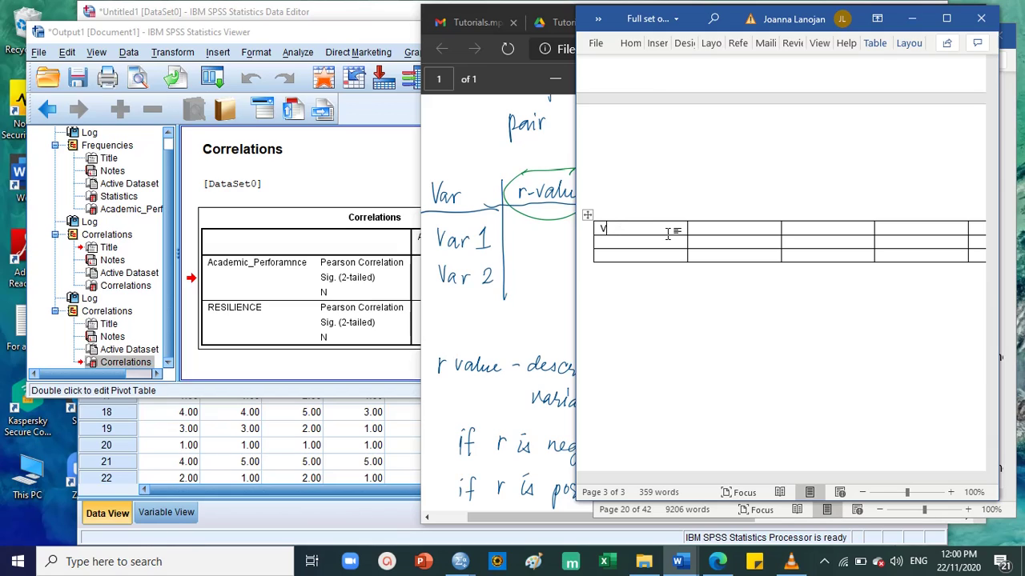
{"action": "type", "text": "ariable"}
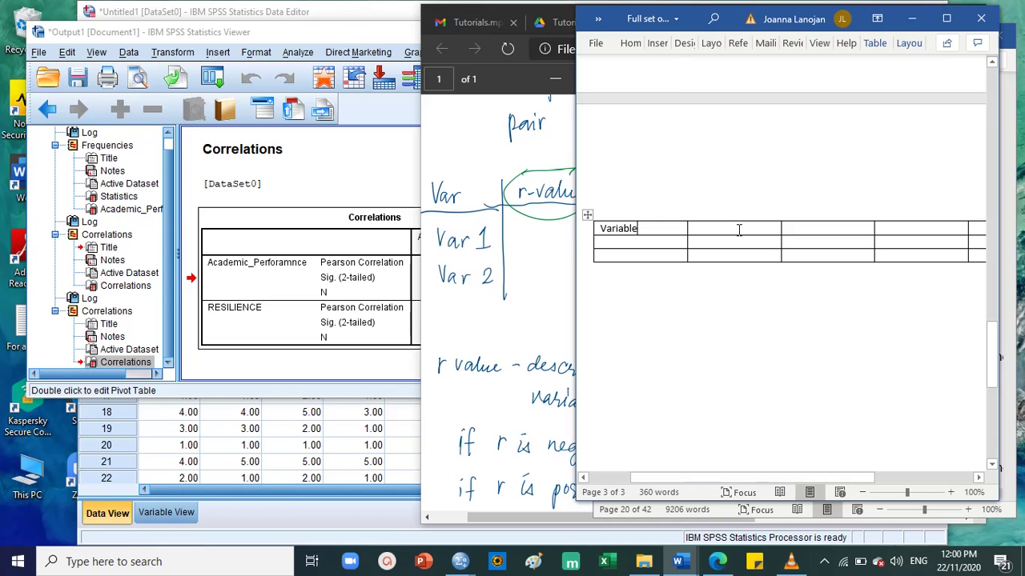
{"action": "left_click", "coordinate": [742, 229]}
{"action": "type", "text": "r-Value"}
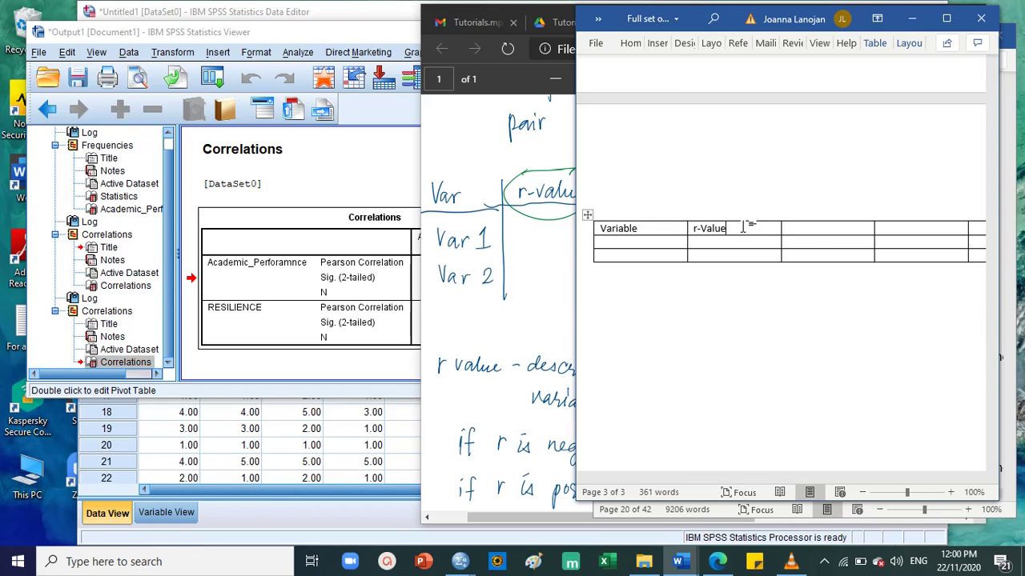
Check the column headings in the Edge PDF notes and head the Word table's third column "p-Value".
{"action": "key", "text": "alt+Tab"}
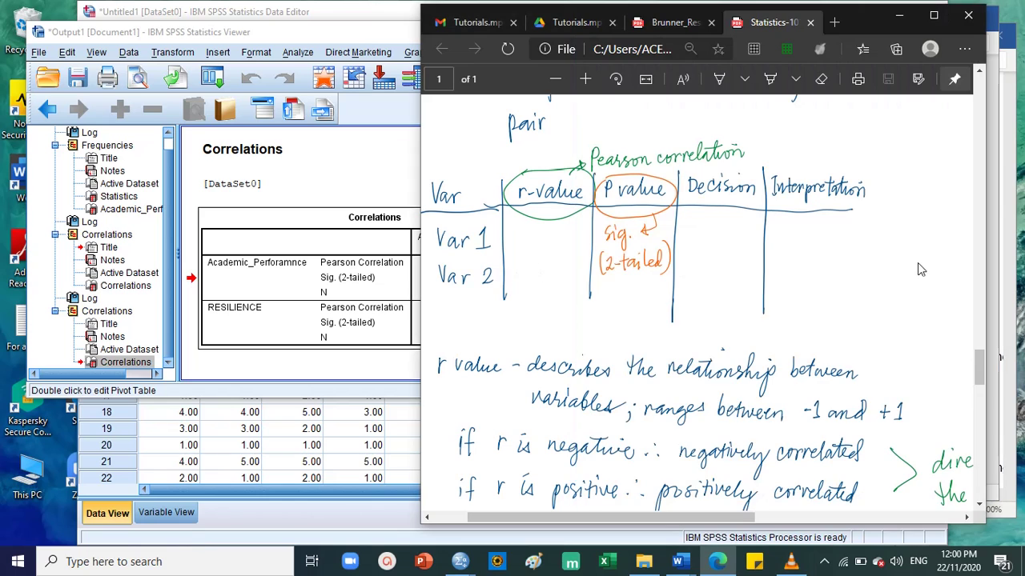
{"action": "left_click", "coordinate": [997, 199]}
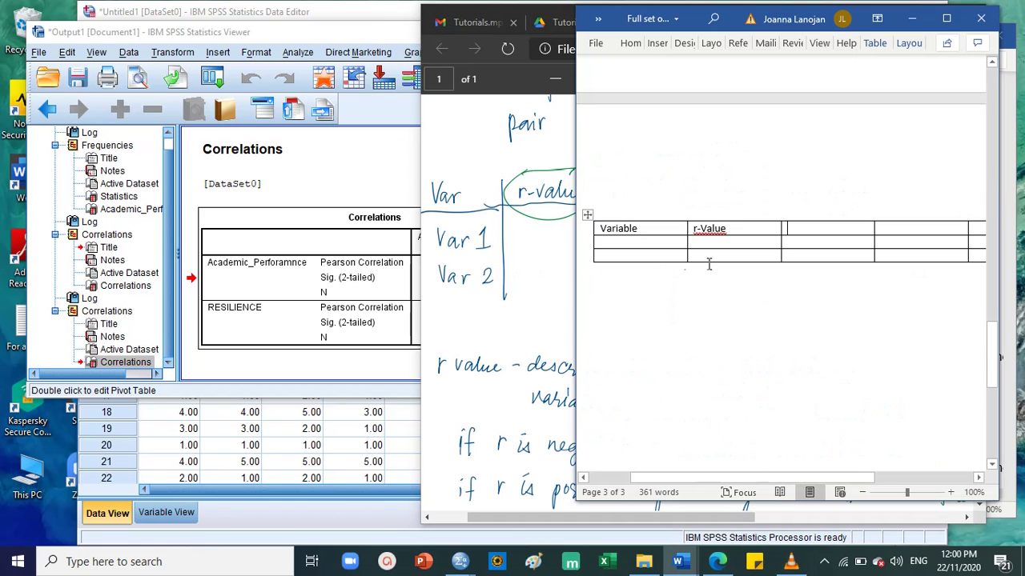
{"action": "left_click", "coordinate": [526, 263]}
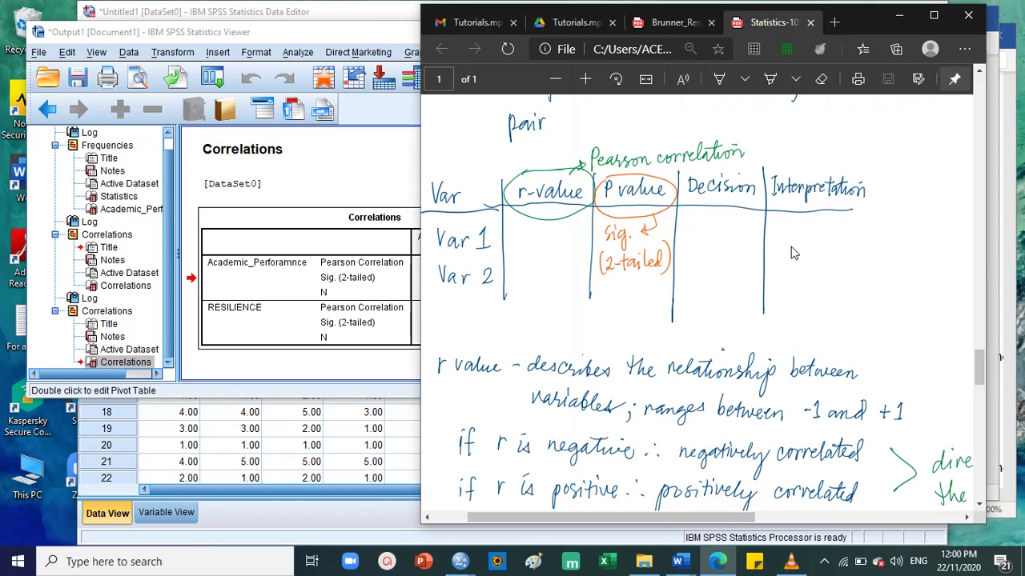
{"action": "left_click", "coordinate": [996, 261]}
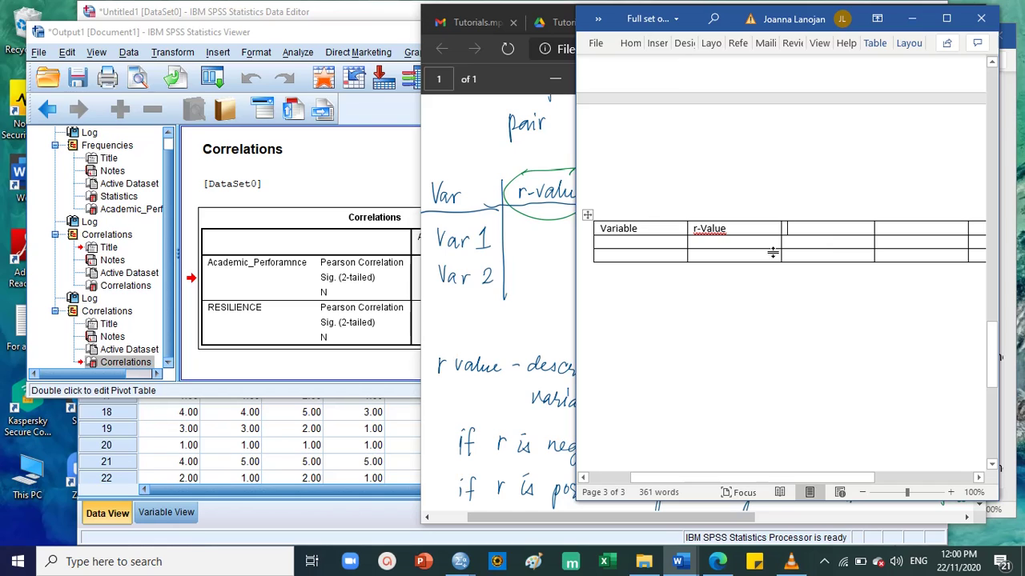
{"action": "key", "text": "alt+Tab"}
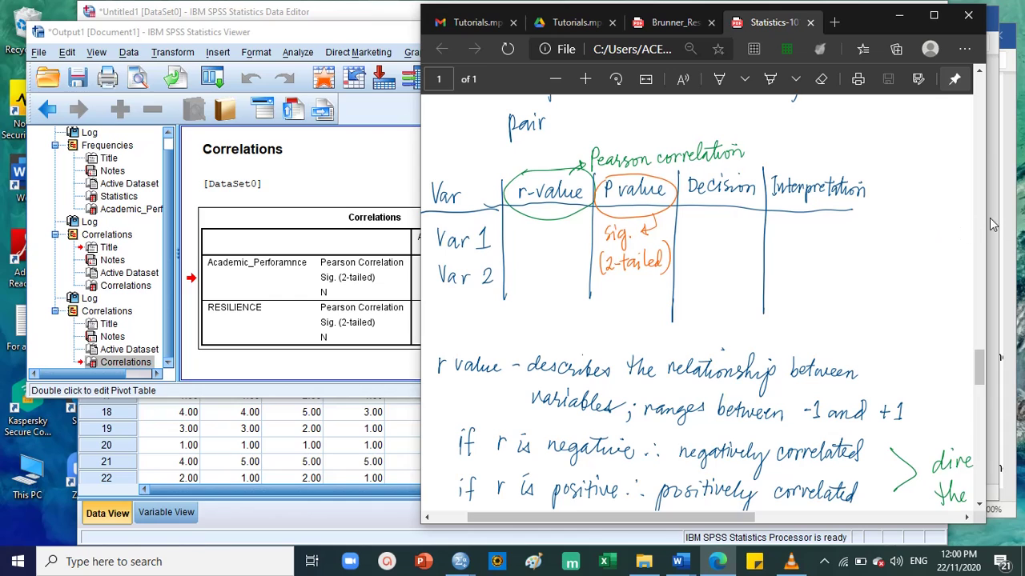
{"action": "left_click", "coordinate": [995, 224]}
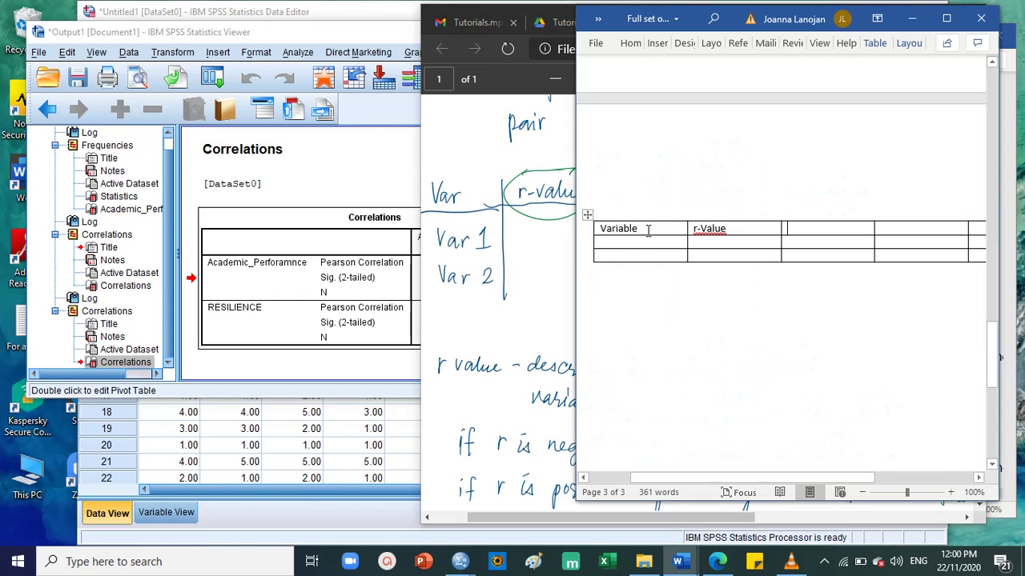
{"action": "left_click", "coordinate": [649, 230]}
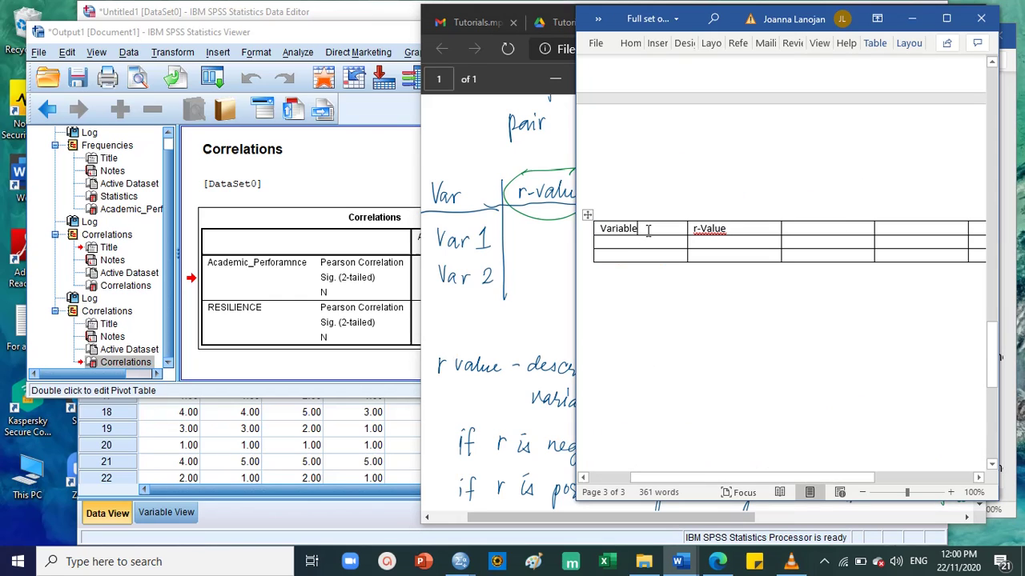
{"action": "left_click", "coordinate": [528, 231]}
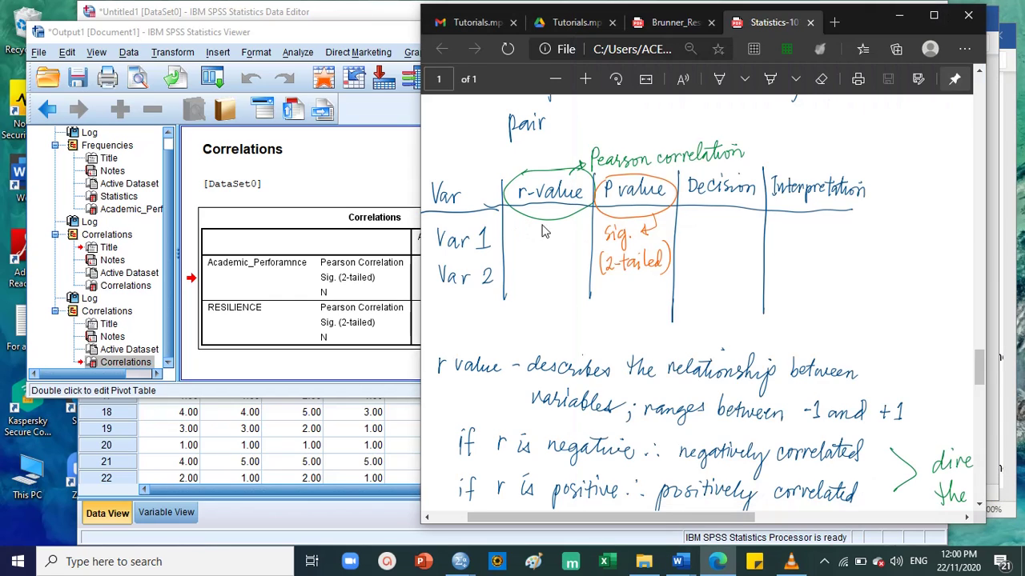
{"action": "left_click", "coordinate": [998, 230]}
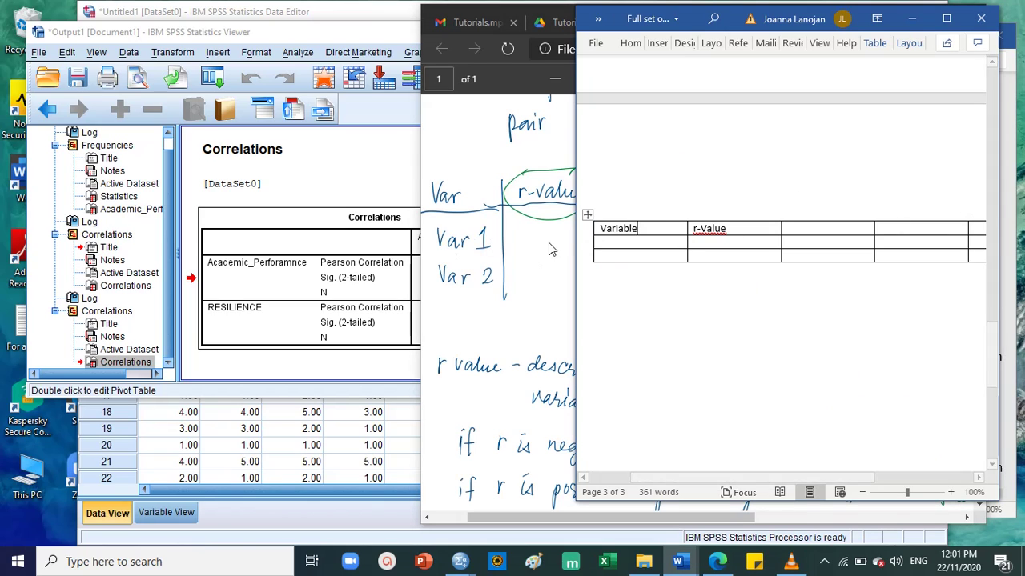
{"action": "left_click", "coordinate": [549, 248]}
{"action": "left_click", "coordinate": [1001, 221]}
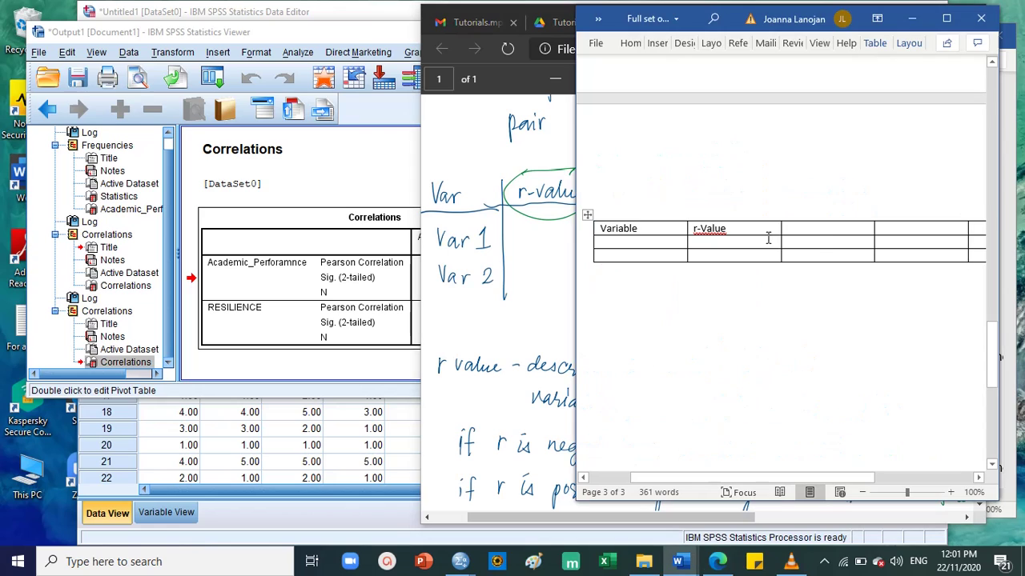
{"action": "type", "text": "p-Value"}
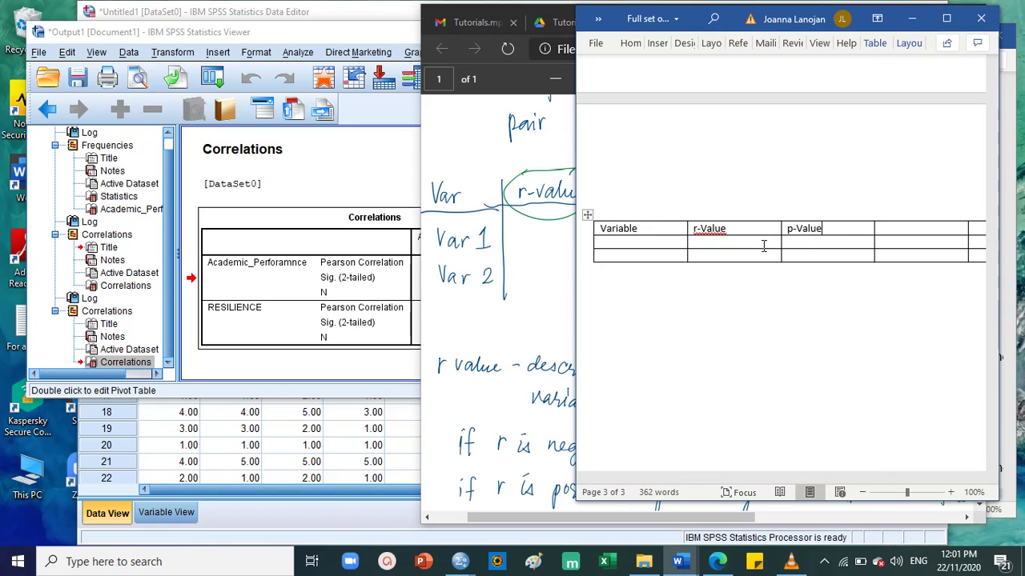
Check the remaining column headings in the Edge PDF notes and head the Word table's last two columns "Decision" and "Interpretation".
{"action": "left_click", "coordinate": [493, 285]}
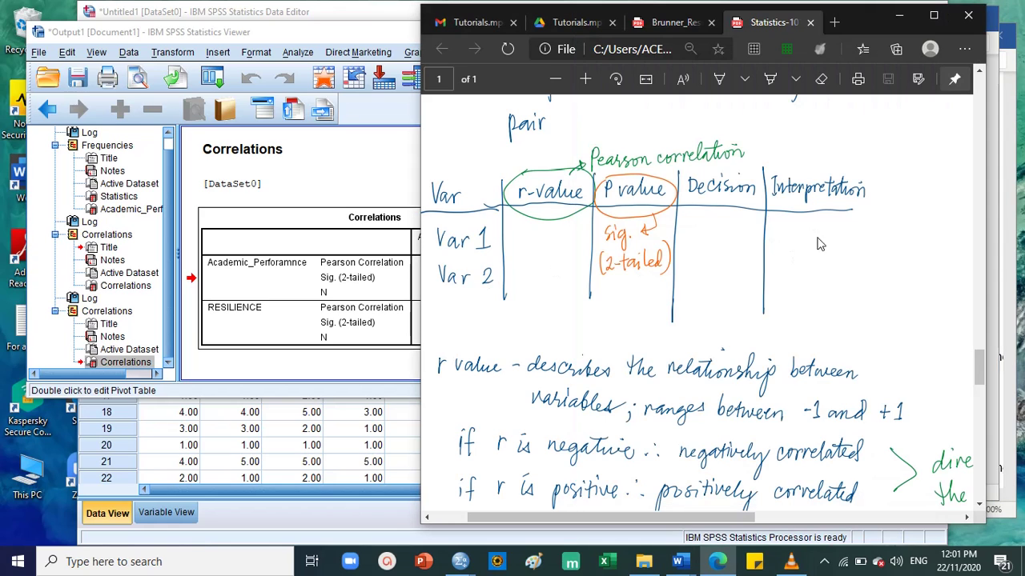
{"action": "left_click", "coordinate": [997, 255]}
{"action": "left_click", "coordinate": [905, 229]}
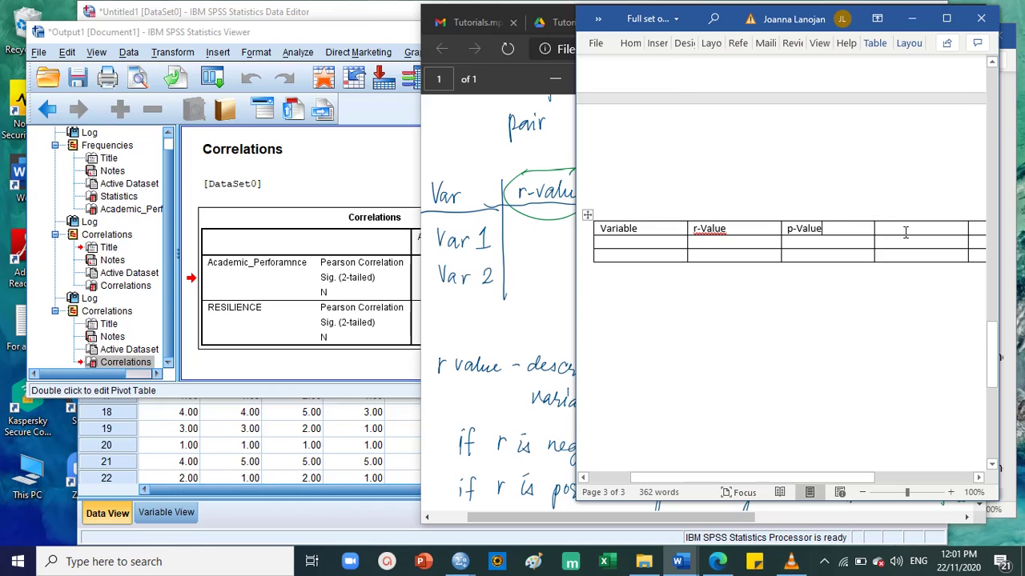
{"action": "type", "text": "deci"}
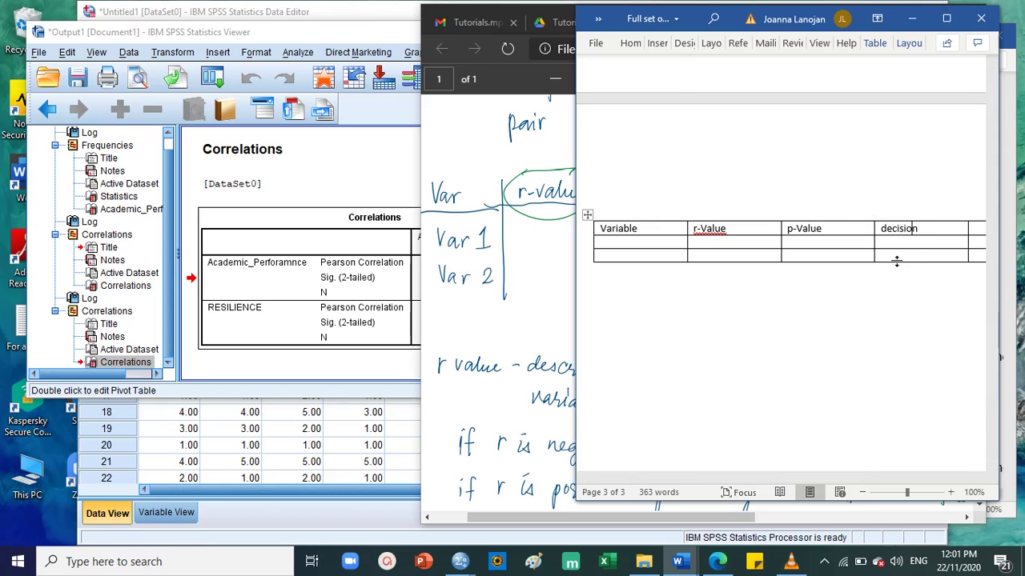
{"action": "type", "text": "sion"}
{"action": "key", "text": "Tab"}
{"action": "type", "text": "interpre"}
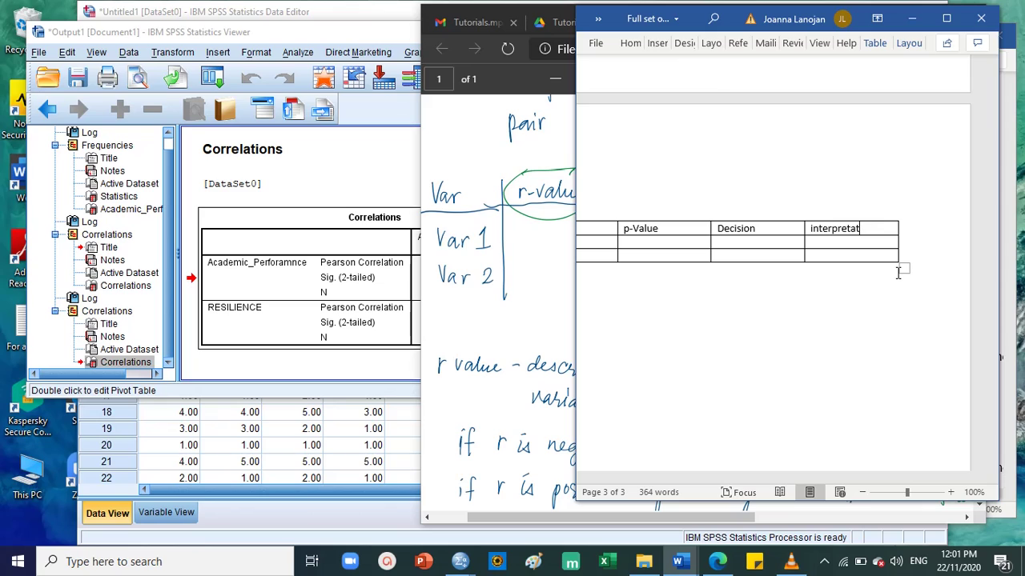
{"action": "type", "text": "tation"}
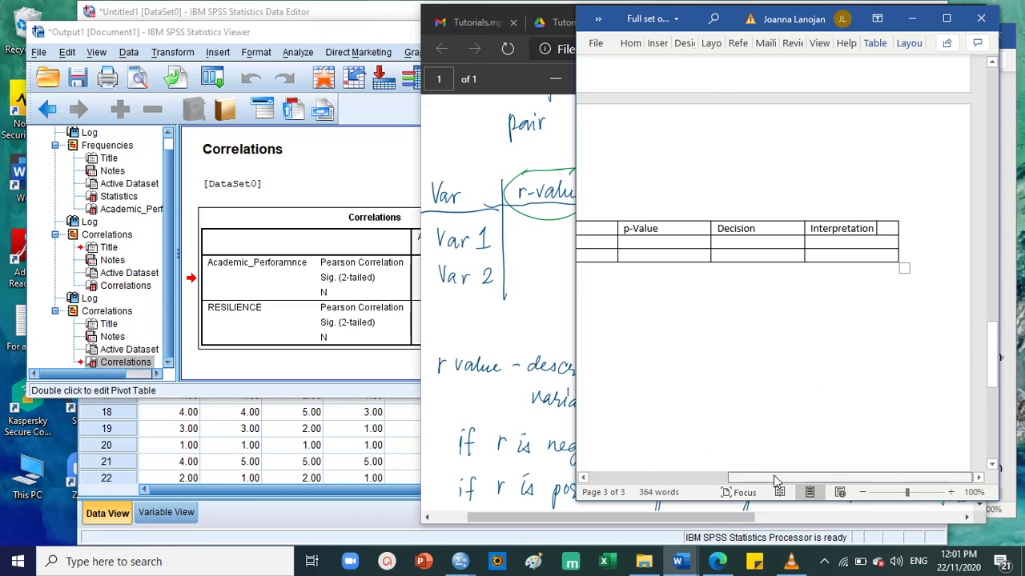
Label the two rows under Variable "Resilience" and "Academic Performance", and widen the Variable column slightly.
{"action": "left_click_drag", "start_coordinate": [773, 477], "coordinate": [709, 490]}
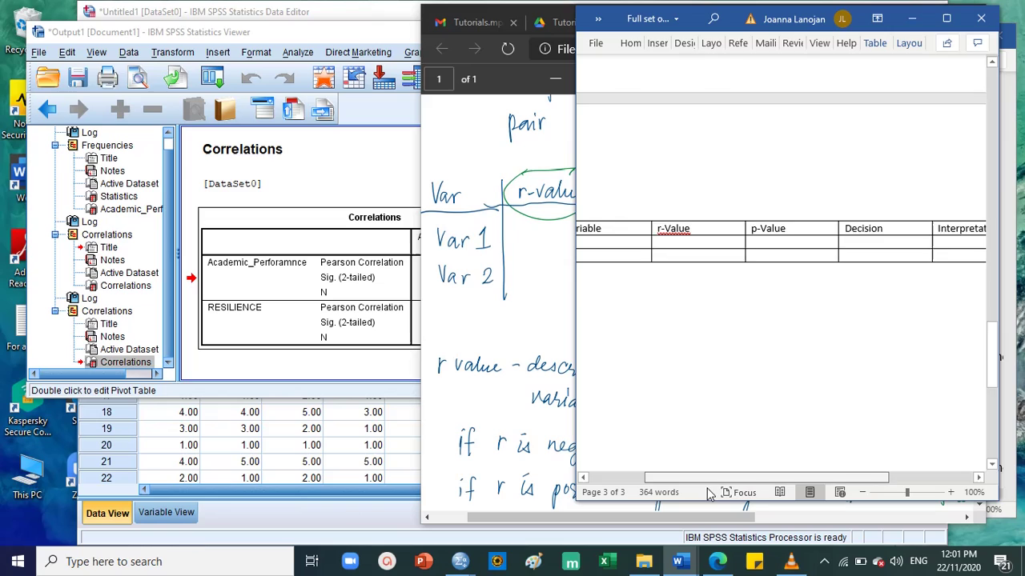
{"action": "left_click", "coordinate": [616, 246]}
{"action": "type", "text": "r"}
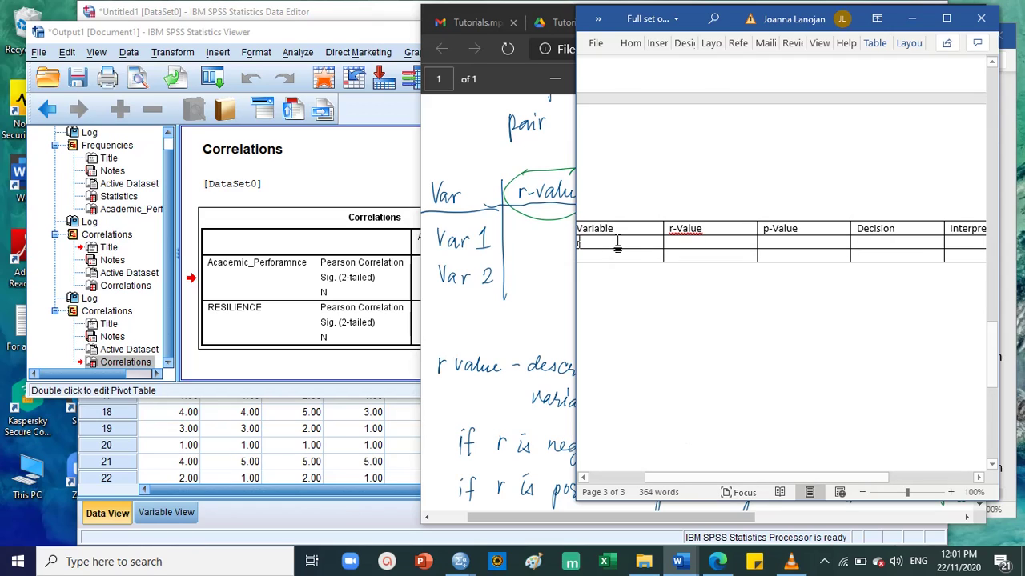
{"action": "type", "text": "esilience"}
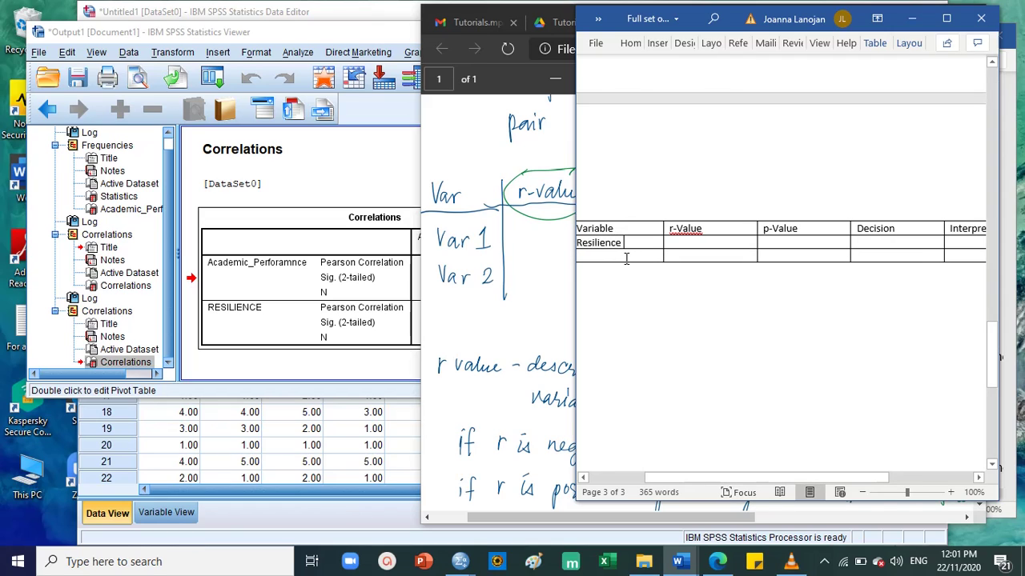
{"action": "left_click", "coordinate": [627, 257]}
{"action": "type", "text": "academi"}
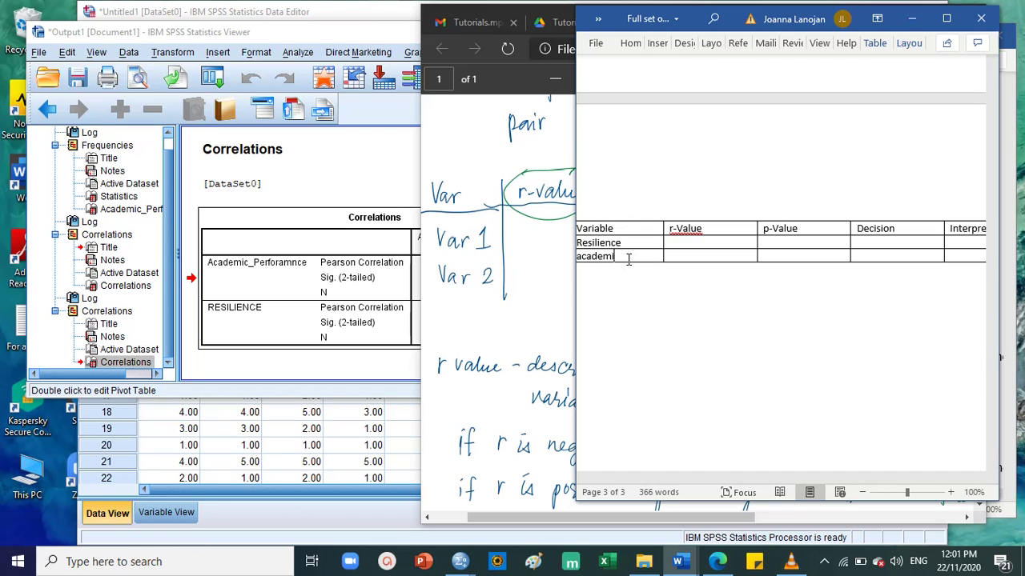
{"action": "type", "text": "c Performance"}
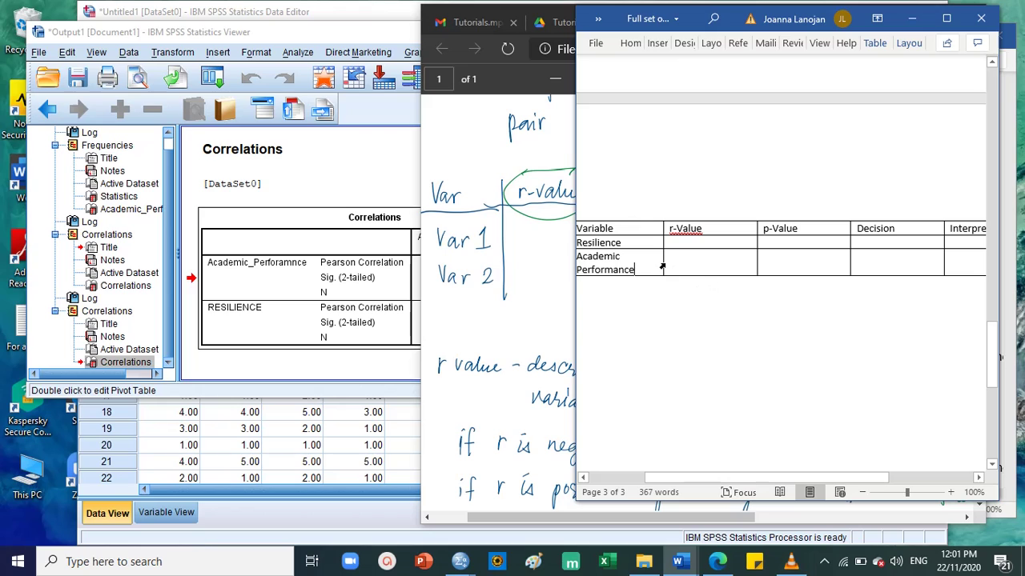
{"action": "left_click_drag", "start_coordinate": [662, 245], "coordinate": [684, 245]}
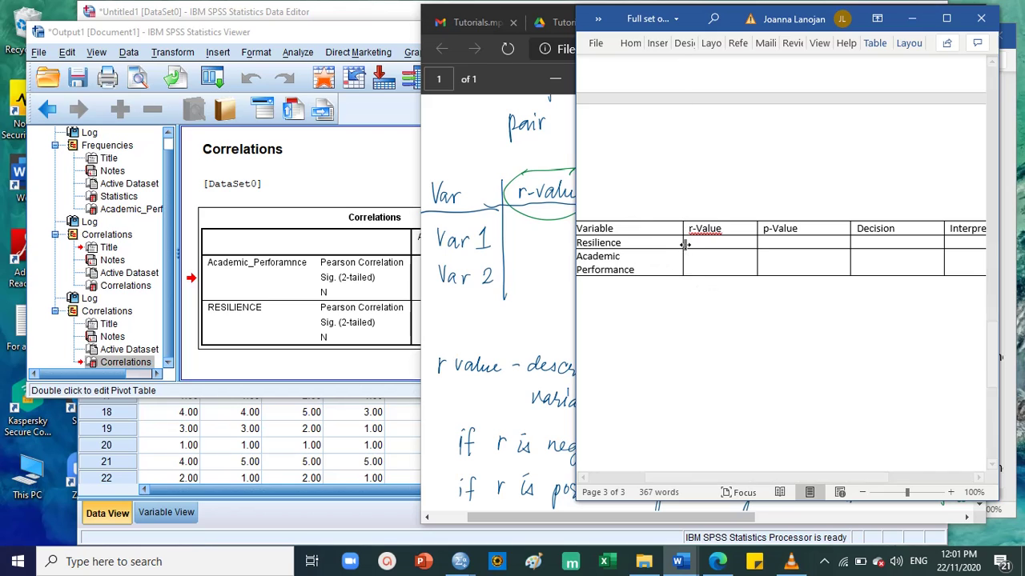
Review the r-value interpretation notes in Edge and the SPSS Correlations output, returning to the questionnaire document in Word.
{"action": "scroll", "coordinate": [720, 332], "scroll_direction": "up", "scroll_amount": 1}
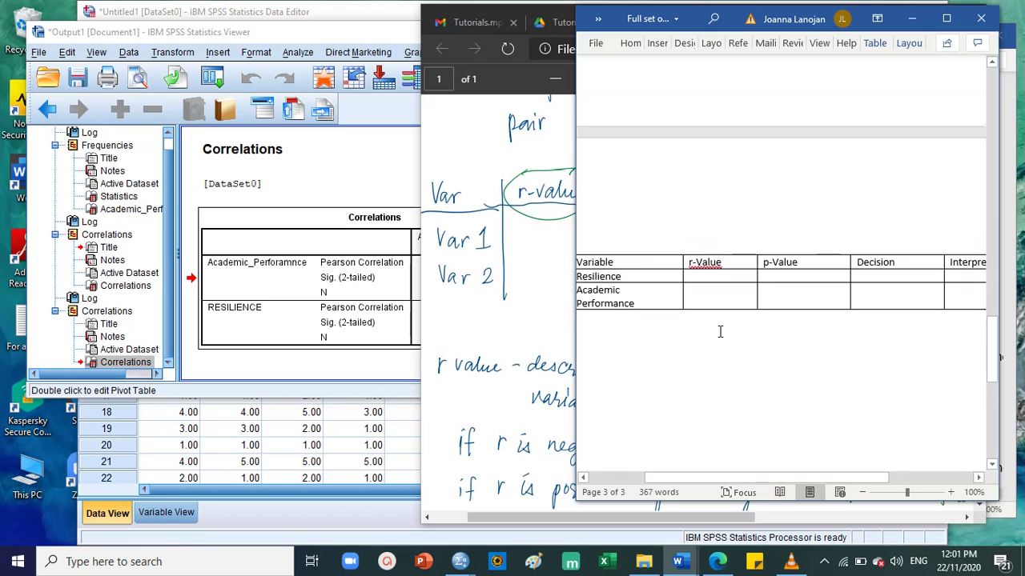
{"action": "left_click", "coordinate": [525, 287]}
{"action": "scroll", "coordinate": [610, 303], "scroll_direction": "down", "scroll_amount": 4}
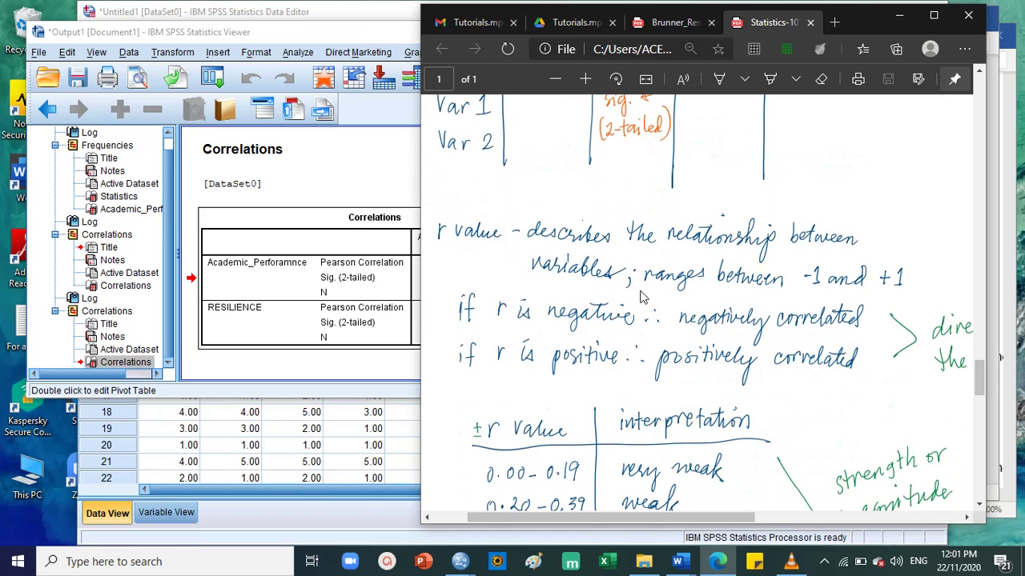
{"action": "left_click", "coordinate": [384, 287]}
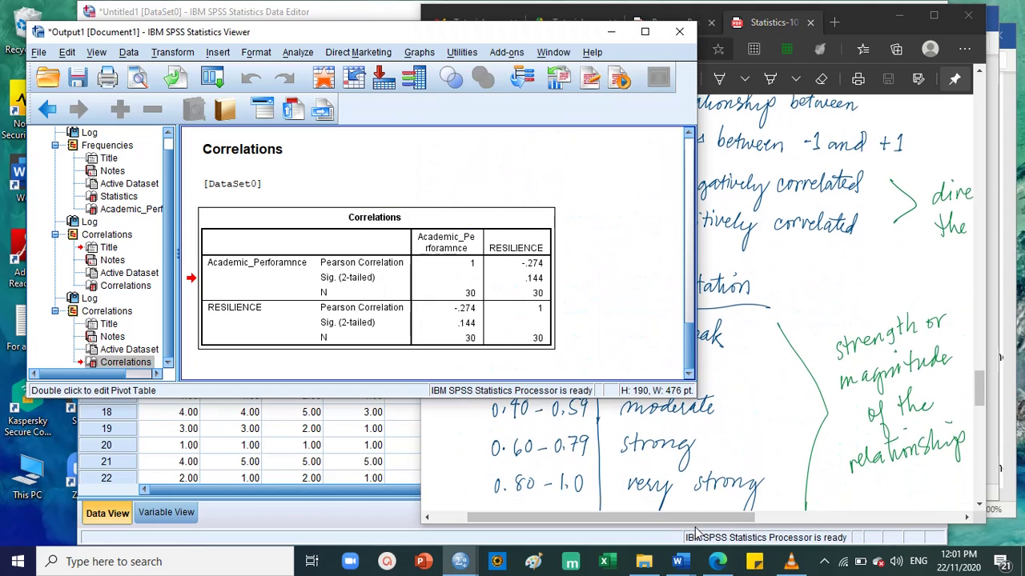
{"action": "left_click", "coordinate": [677, 561]}
{"action": "left_click", "coordinate": [746, 504]}
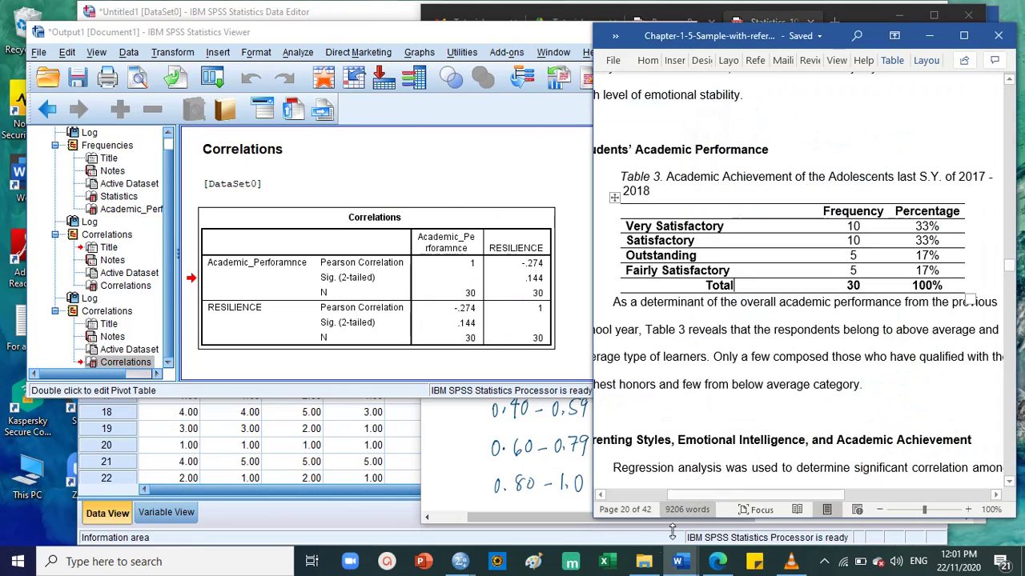
{"action": "mouse_move", "coordinate": [678, 561]}
{"action": "left_click", "coordinate": [638, 496]}
{"action": "scroll", "coordinate": [697, 272], "scroll_direction": "down", "scroll_amount": 2}
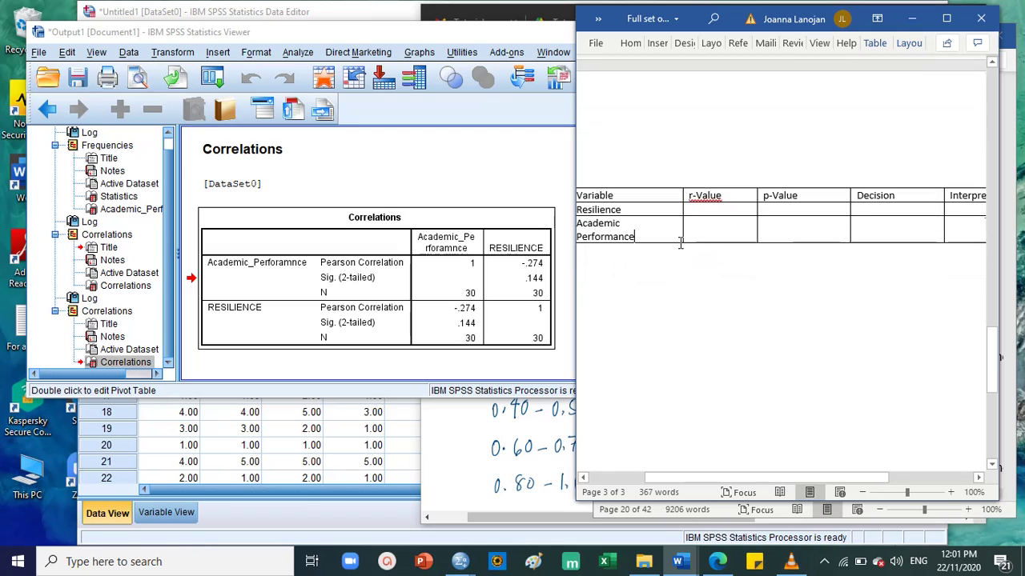
Widen the Word window and add "(peason Correlation)" two lines below the r-Value heading.
{"action": "left_click_drag", "start_coordinate": [574, 355], "coordinate": [536, 355]}
{"action": "left_click", "coordinate": [726, 190]}
{"action": "left_click", "coordinate": [729, 192]}
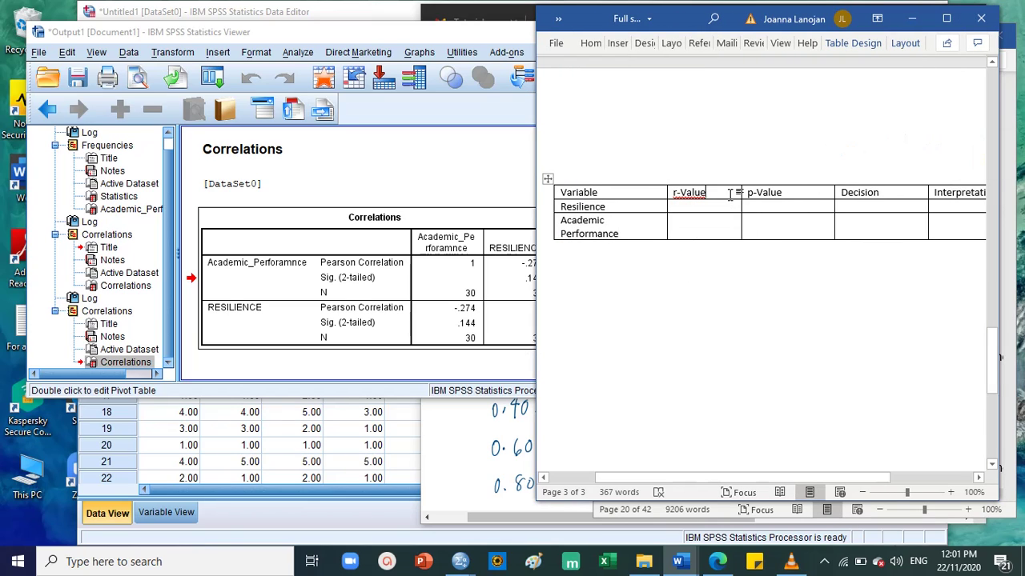
{"action": "key", "text": "Return"}
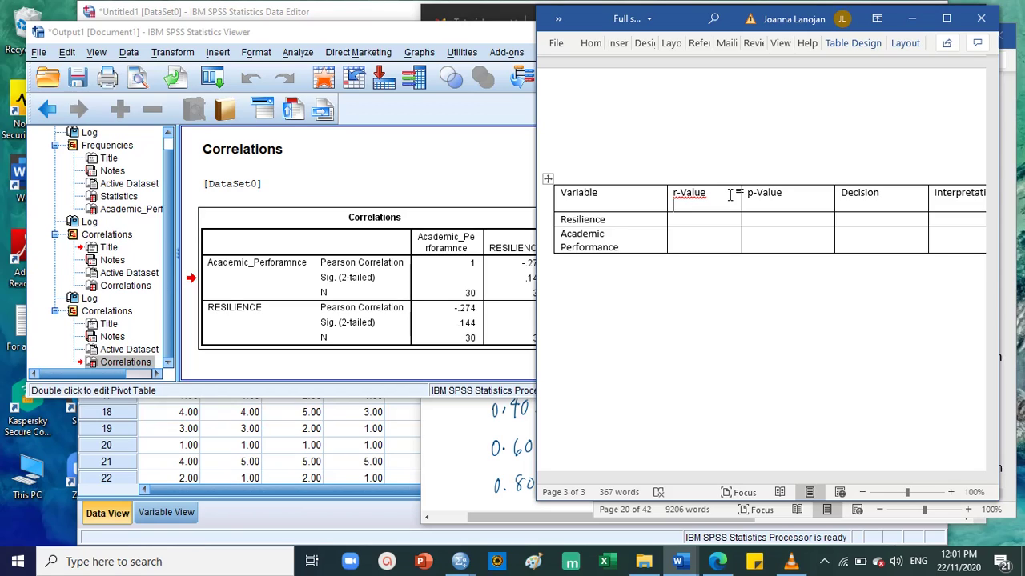
{"action": "key", "text": "Return"}
{"action": "type", "text": "9"}
{"action": "type", "text": "("}
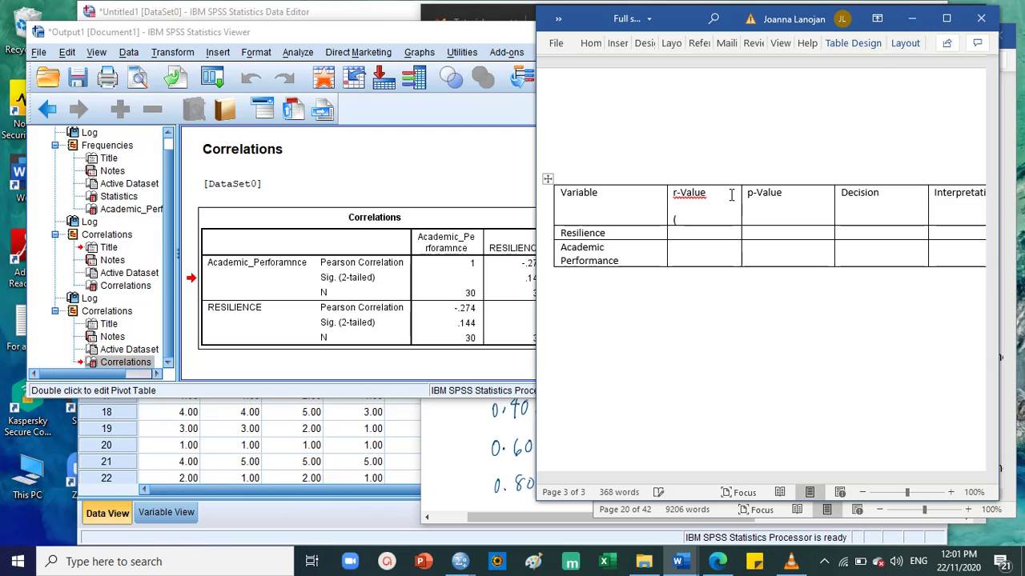
{"action": "type", "text": "peas"}
{"action": "type", "text": "ion"}
{"action": "key", "text": "Return"}
{"action": "type", "text": "corer"}
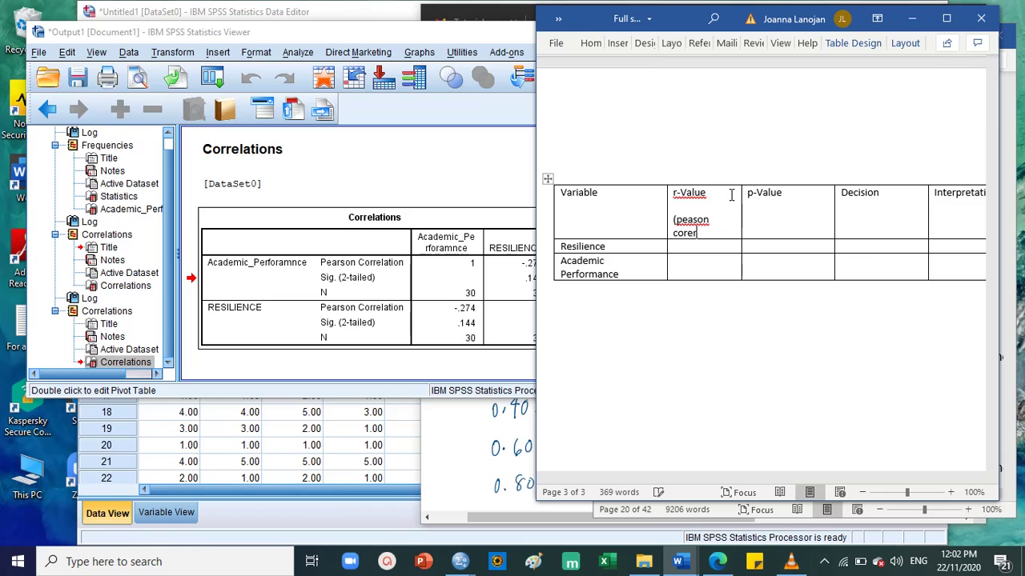
{"action": "type", "text": "lation)"}
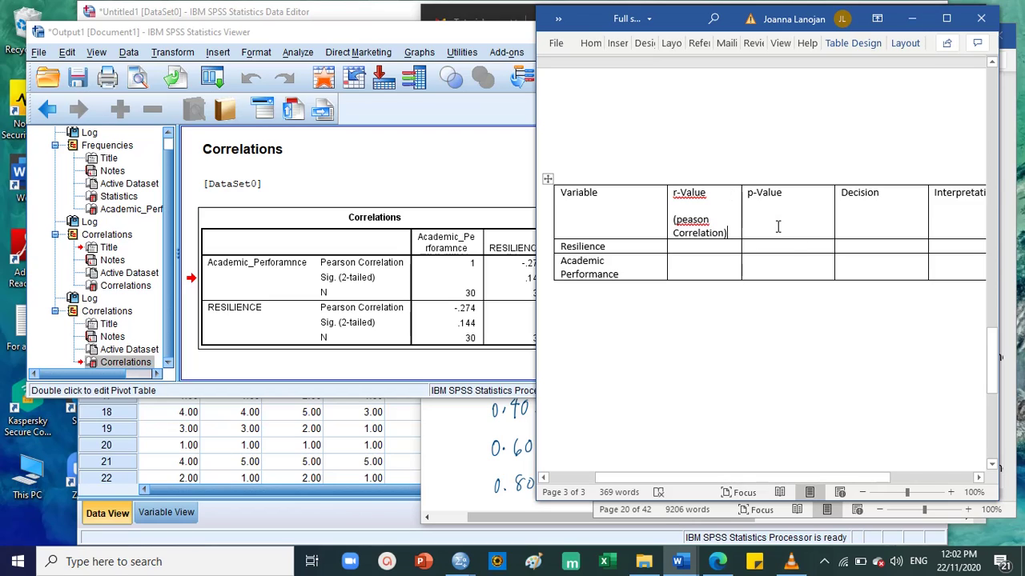
Begin a parenthetical note two lines below the p-Value heading and correct "peason" to "pearson" in the r-Value heading.
{"action": "left_click", "coordinate": [816, 198]}
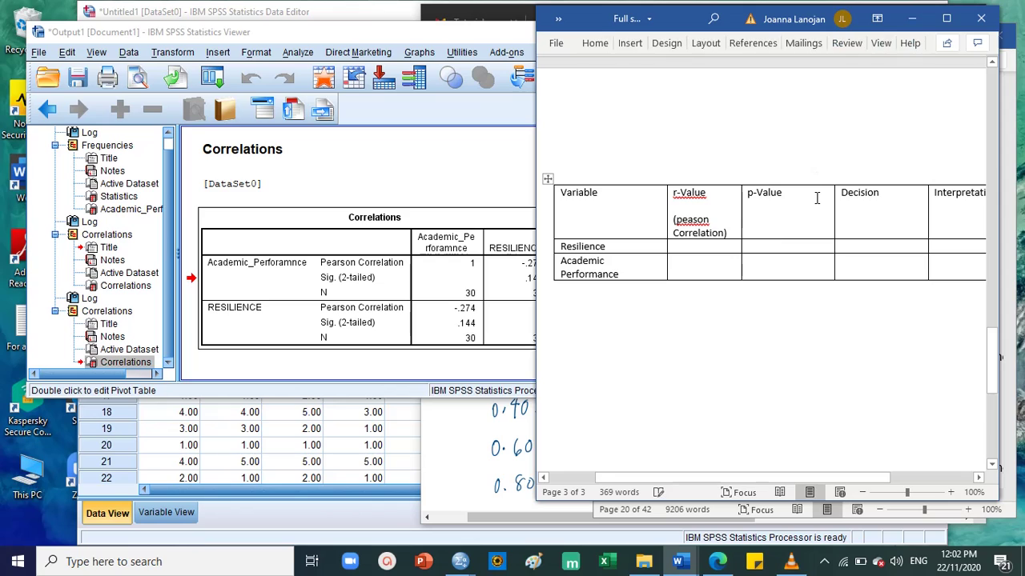
{"action": "key", "text": "Return"}
{"action": "key", "text": "Return"}
{"action": "type", "text": "("}
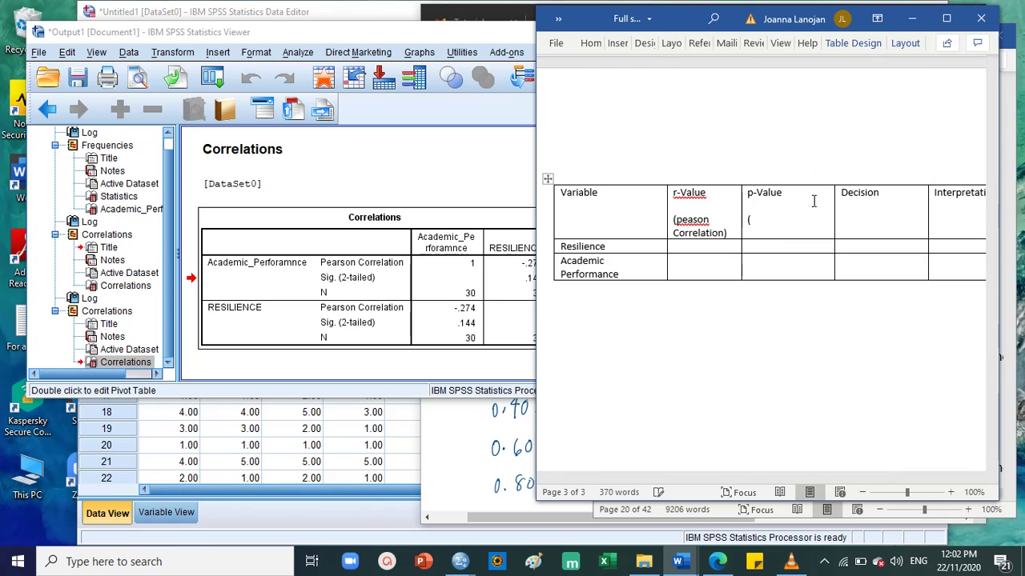
{"action": "left_click", "coordinate": [695, 221]}
{"action": "type", "text": "r"}
Complete the note under the p-Value heading as "(Sig 2-tailed)", removing the stray characters on the line above it.
{"action": "left_click", "coordinate": [767, 221]}
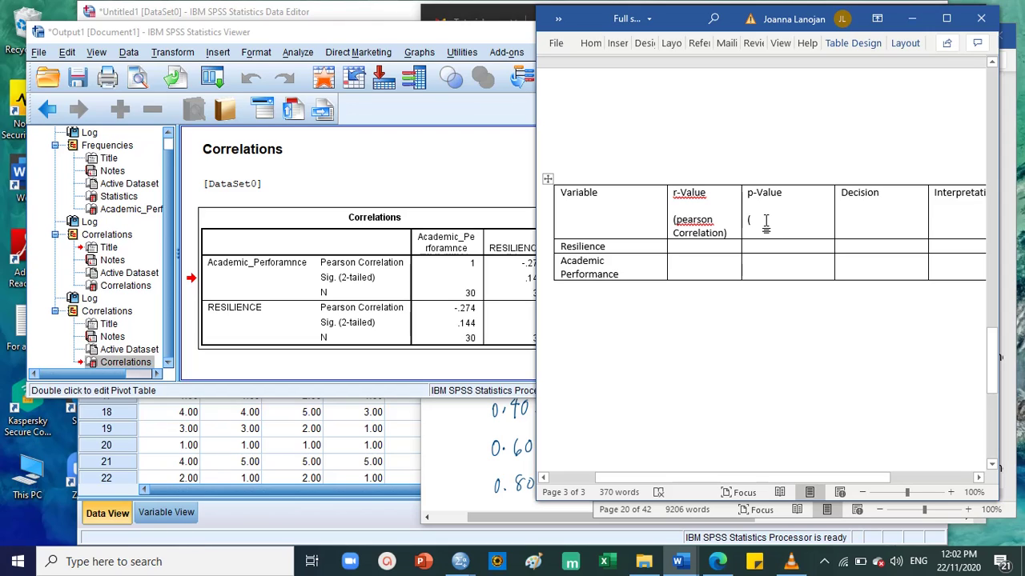
{"action": "type", "text": "Sig"}
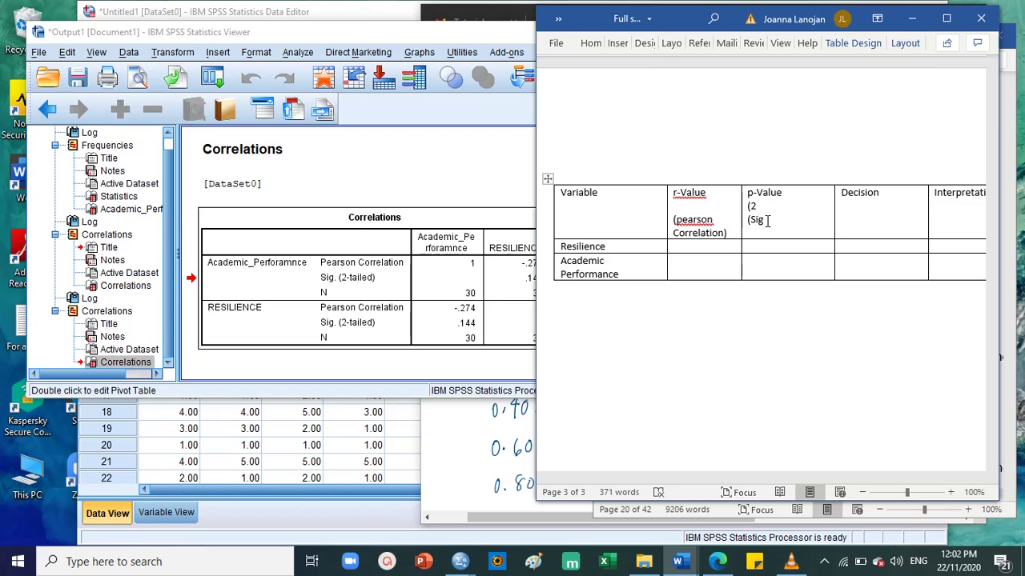
{"action": "key", "text": "Up"}
{"action": "key", "text": "BackSpace"}
{"action": "key", "text": "BackSpace"}
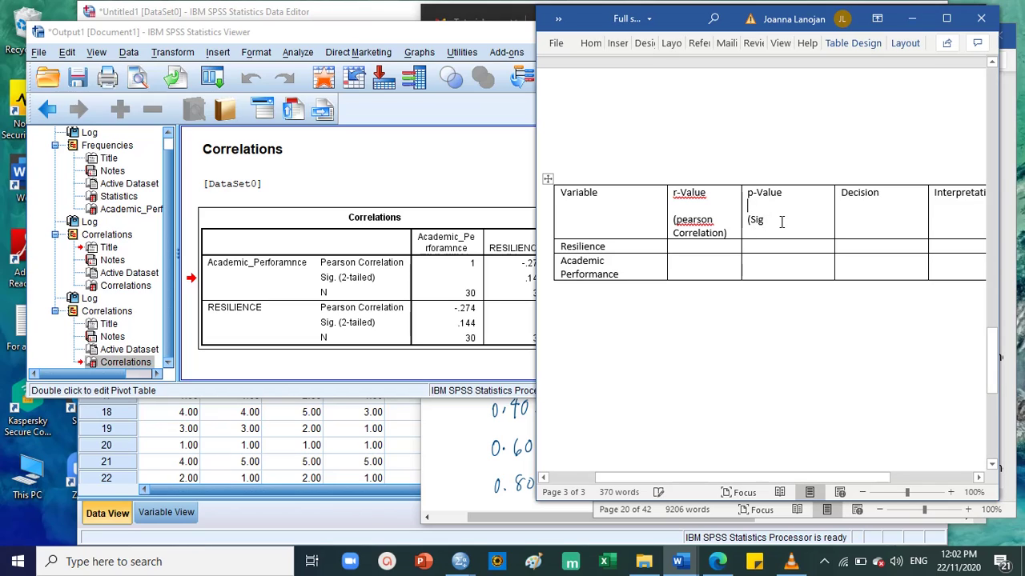
{"action": "type", "text": "2-"}
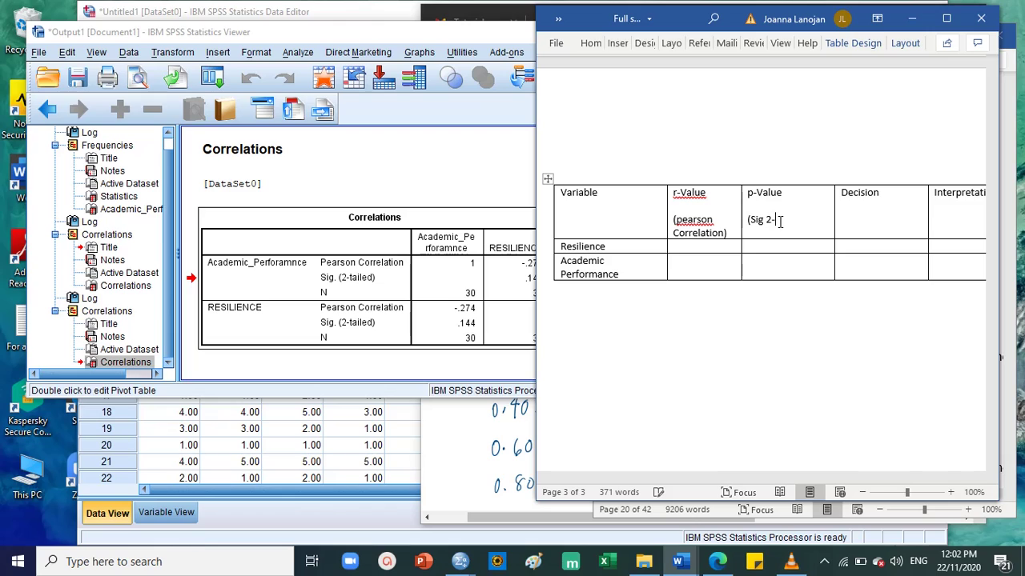
{"action": "type", "text": "tailed"}
Add the note "(Reject or Accept Ho)" two lines below the Decision heading.
{"action": "left_click", "coordinate": [893, 223]}
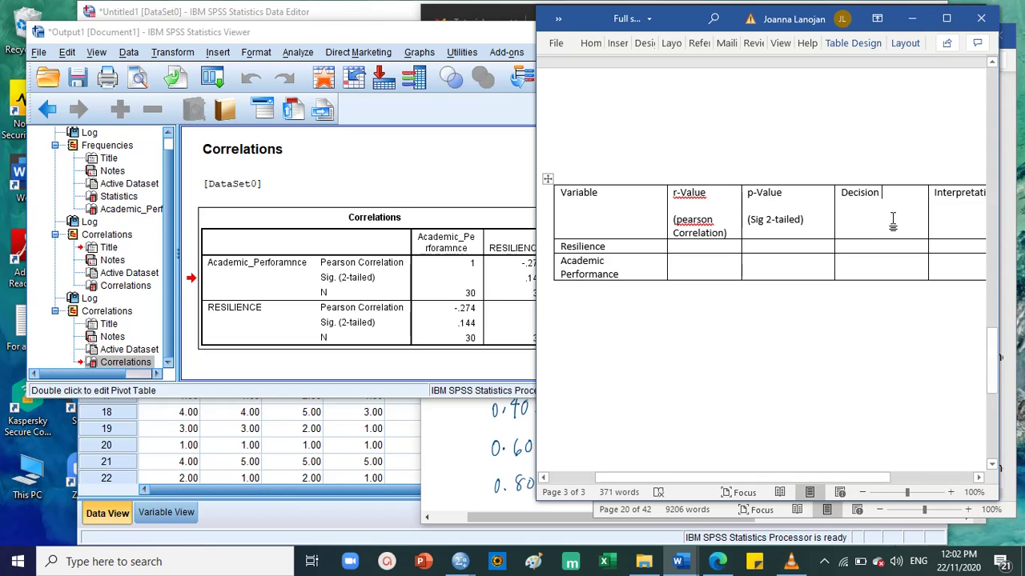
{"action": "key", "text": "Return"}
{"action": "key", "text": "Return"}
{"action": "type", "text": "("}
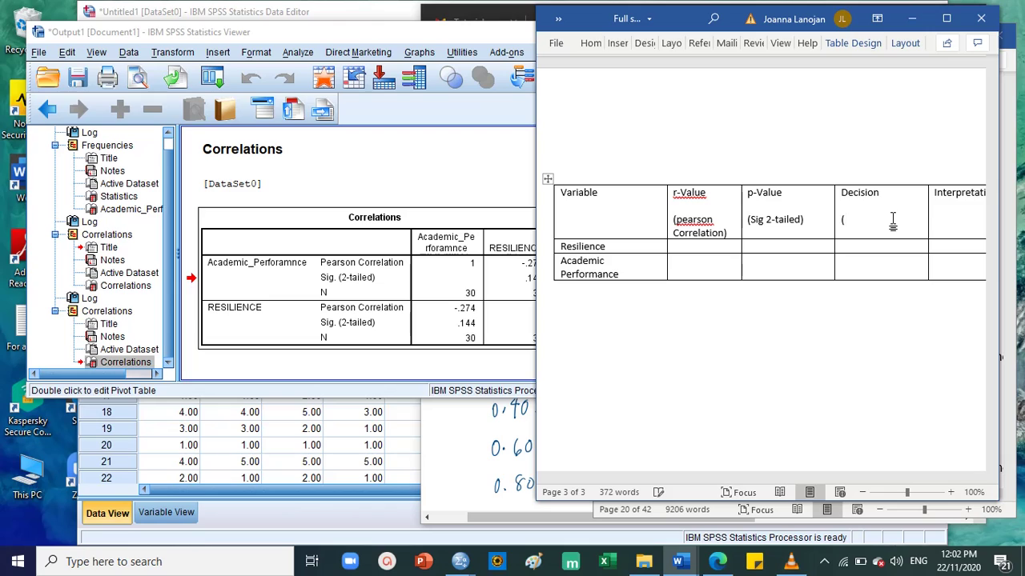
{"action": "type", "text": "Reject or A"}
{"action": "type", "text": "ccept Ho"}
Add the note "(Is there a significant relationship or not?)" below the Interpretation heading.
{"action": "left_click", "coordinate": [948, 224]}
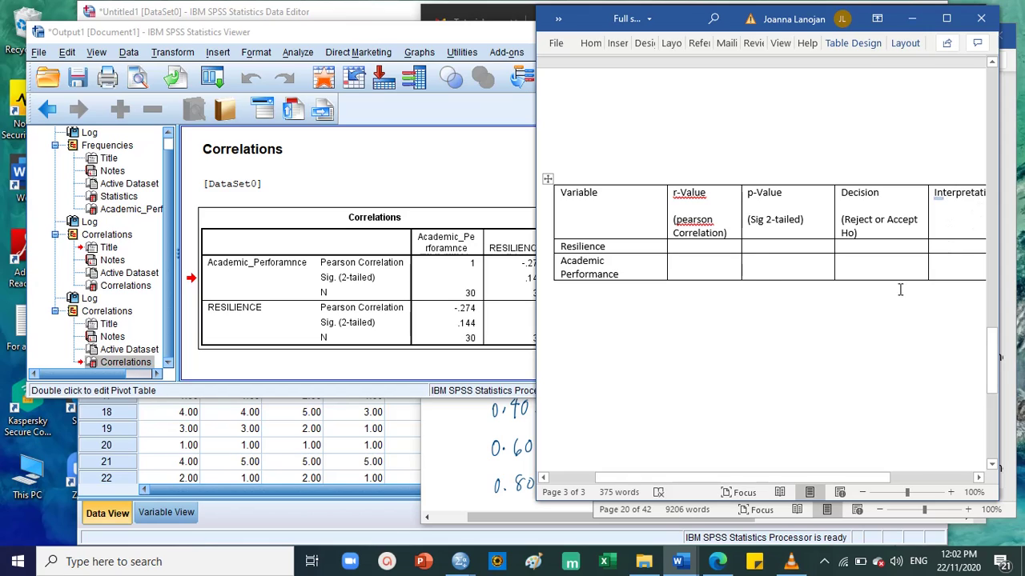
{"action": "key", "text": "Left"}
{"action": "key", "text": "Left"}
{"action": "left_click_drag", "start_coordinate": [654, 479], "coordinate": [665, 477]}
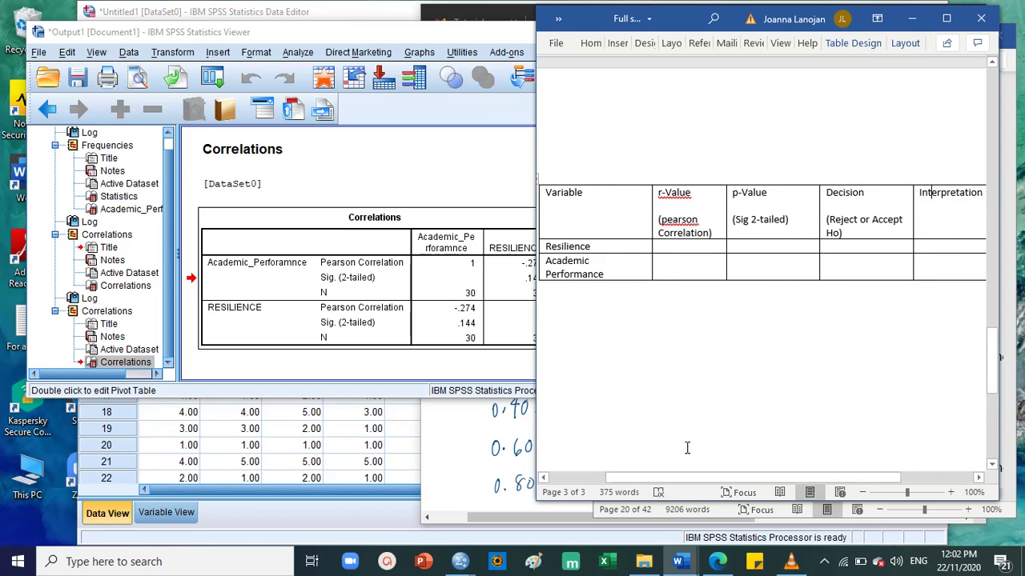
{"action": "left_click", "coordinate": [983, 198]}
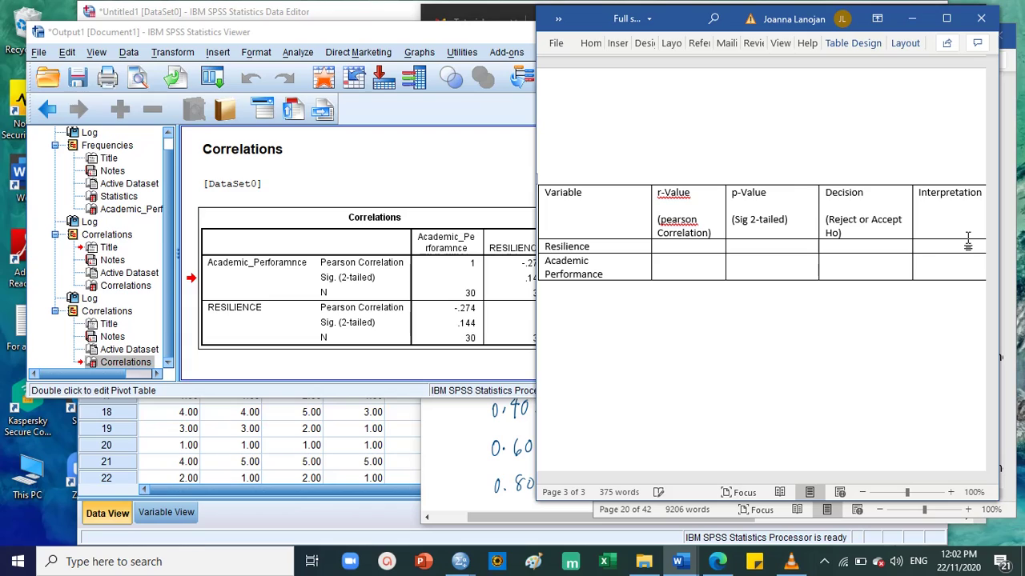
{"action": "type", "text": "(Is there a significant relationship"}
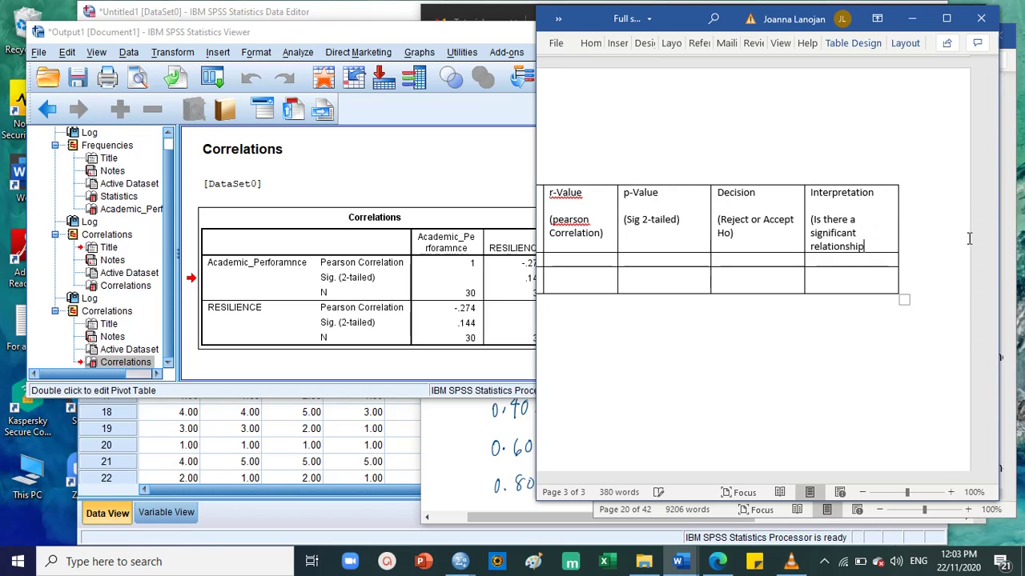
{"action": "type", "text": " or not?"}
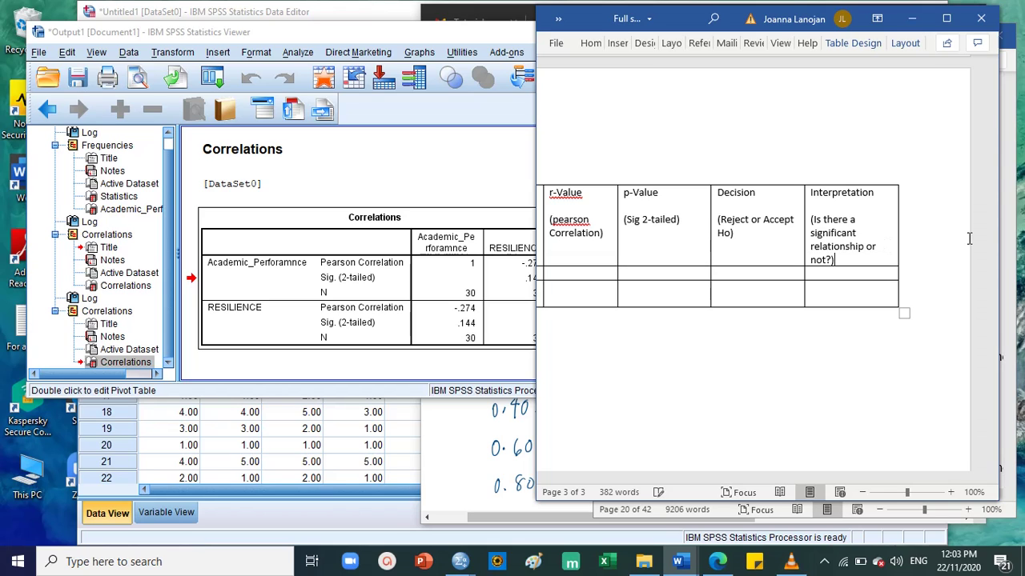
{"action": "left_click_drag", "start_coordinate": [797, 479], "coordinate": [704, 494]}
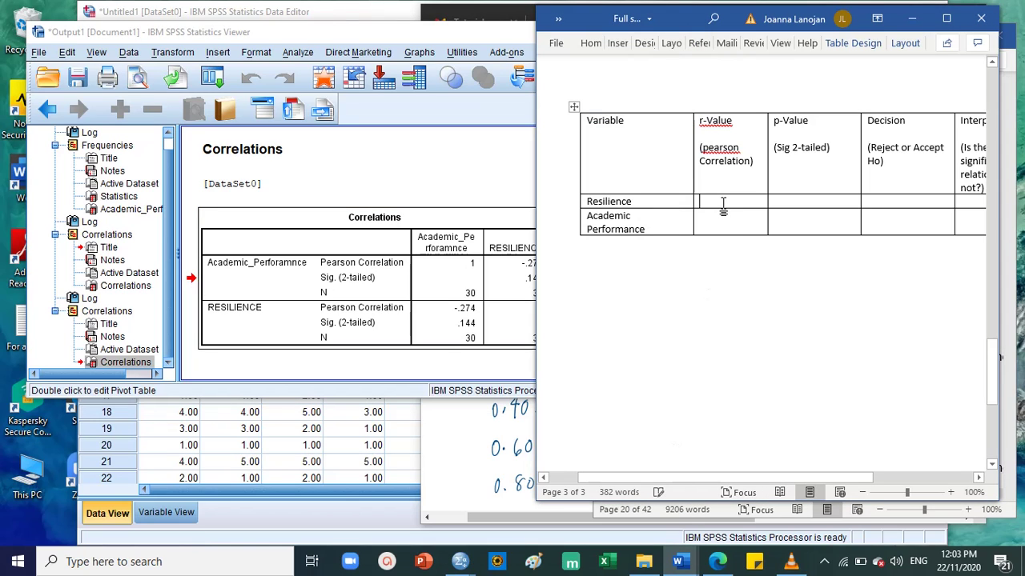
Add a line to the Resilience row and enter -.274 from the SPSS correlation output as its r-Value.
{"action": "key", "text": "Return"}
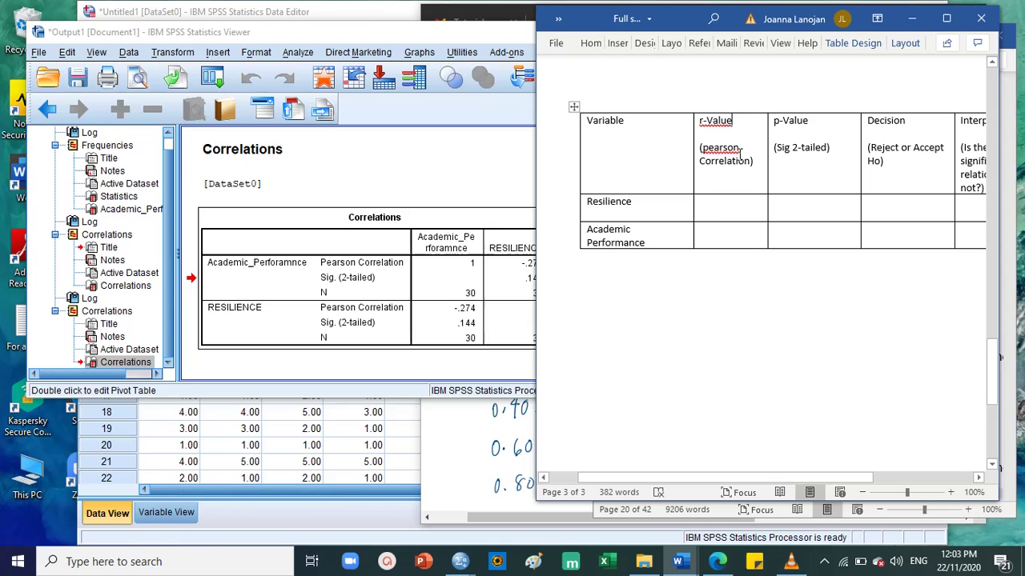
{"action": "left_click", "coordinate": [727, 202]}
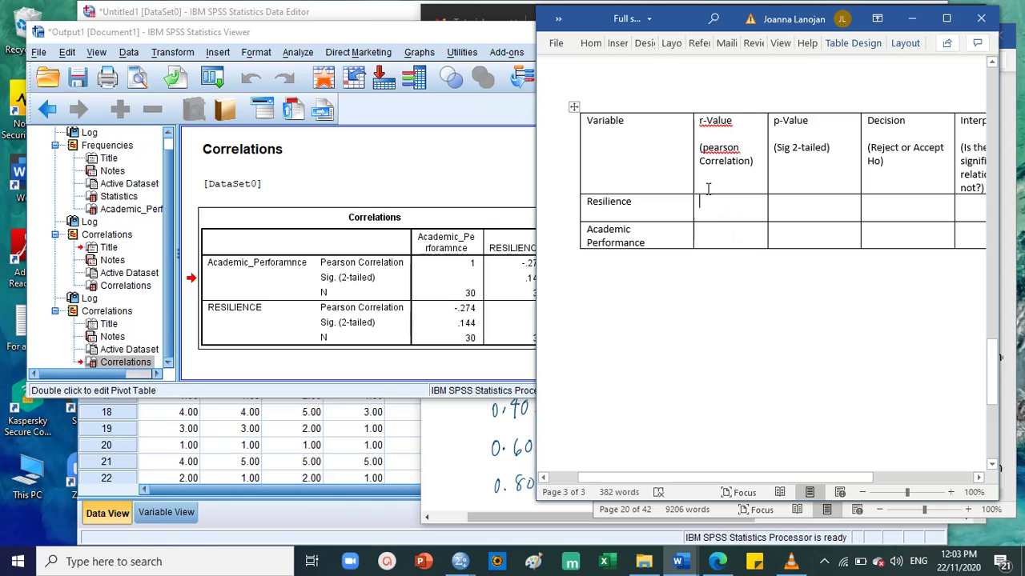
{"action": "left_click", "coordinate": [456, 284]}
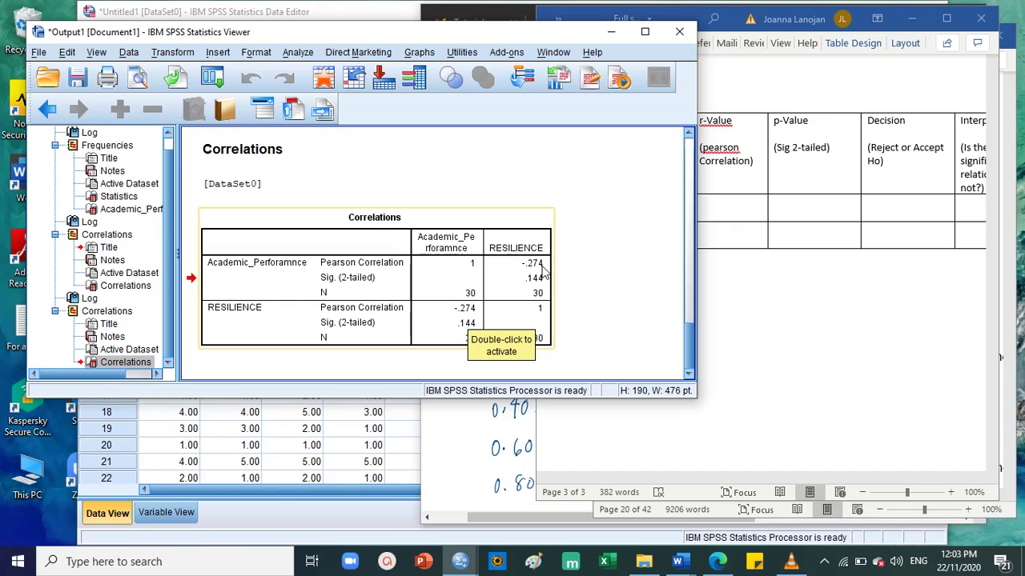
{"action": "left_click", "coordinate": [751, 203]}
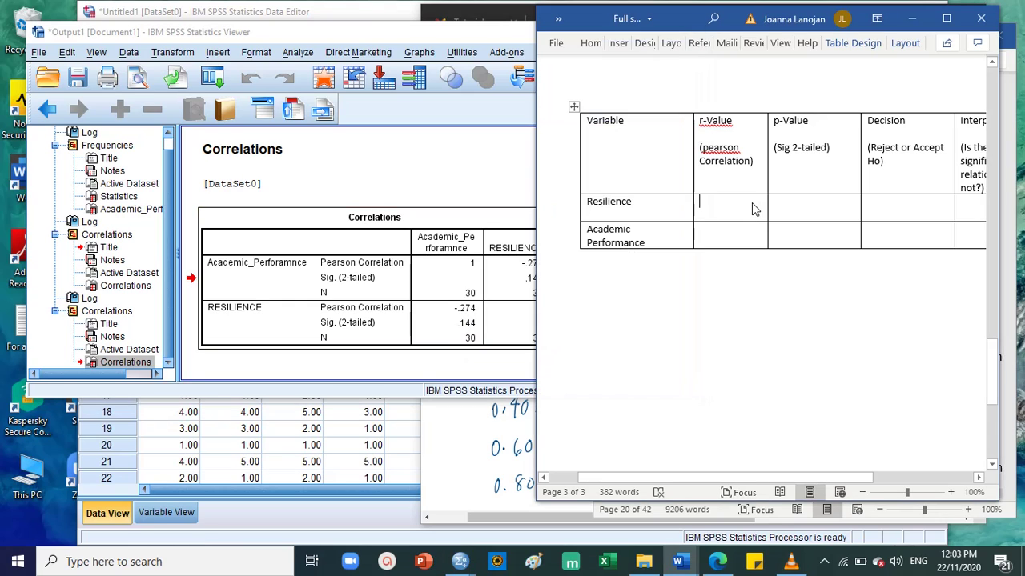
{"action": "type", "text": "-.27"}
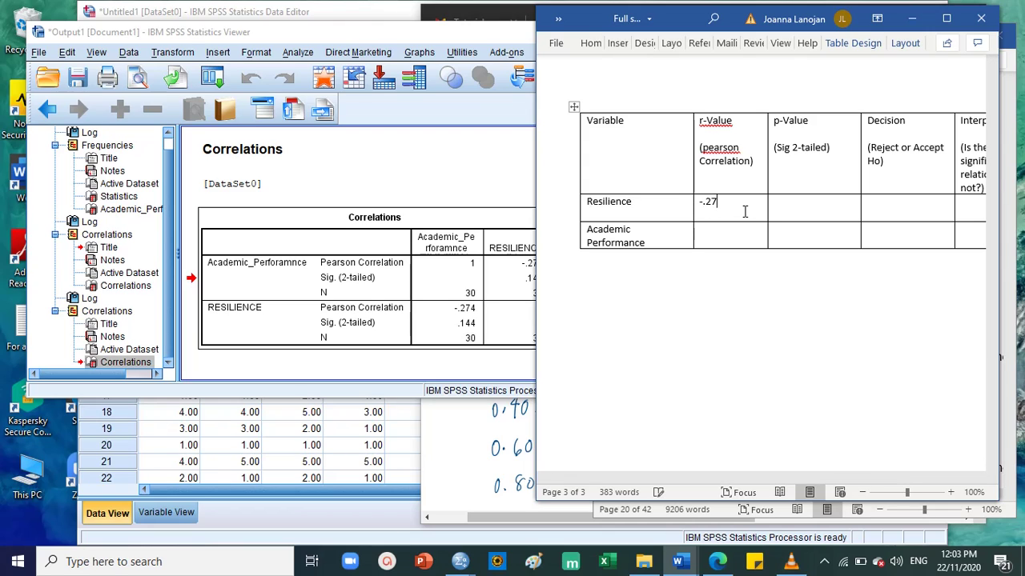
{"action": "type", "text": "4"}
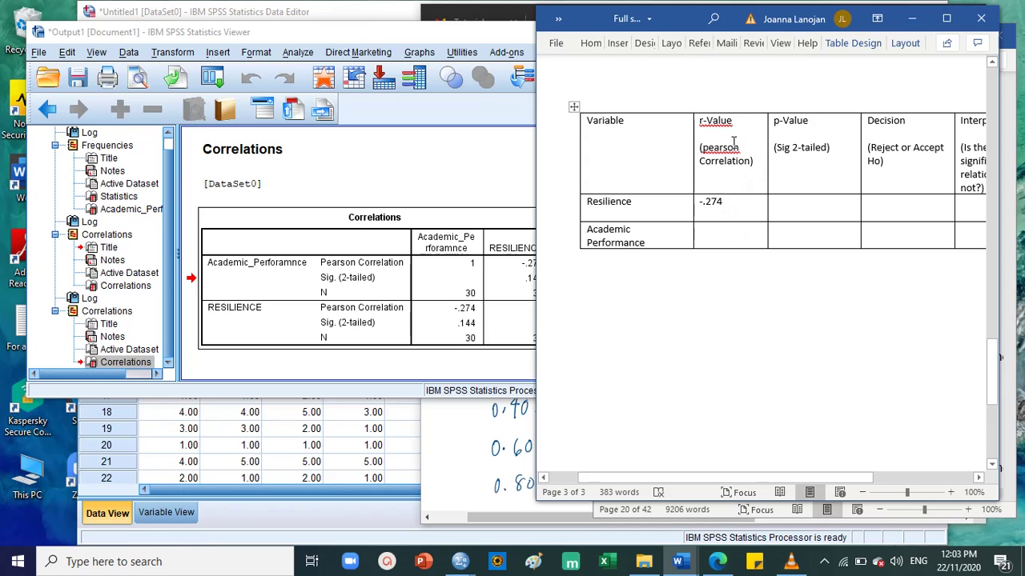
{"action": "left_click", "coordinate": [729, 230]}
{"action": "left_click_drag", "start_coordinate": [739, 206], "coordinate": [743, 233]}
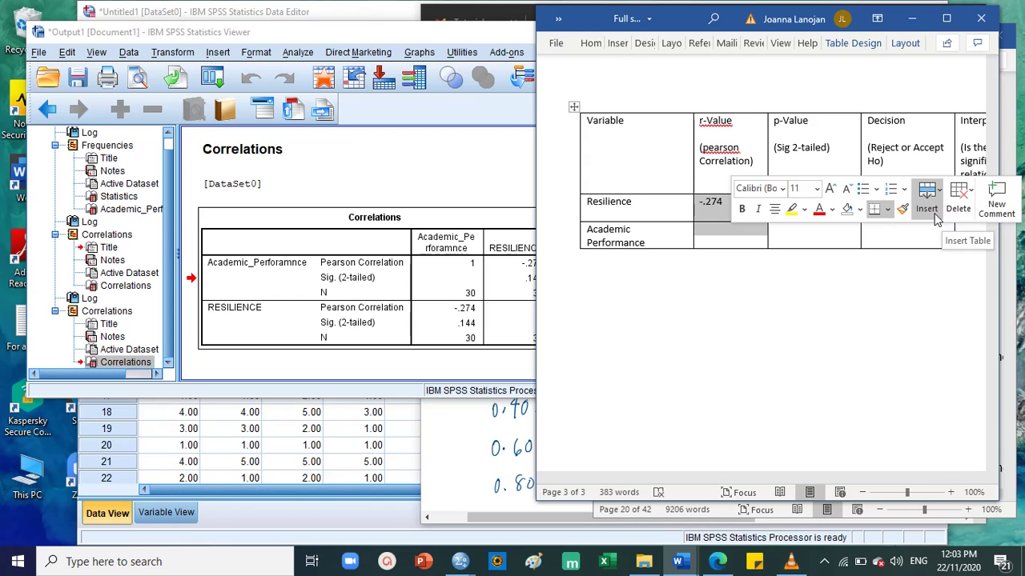
{"action": "left_click", "coordinate": [935, 218]}
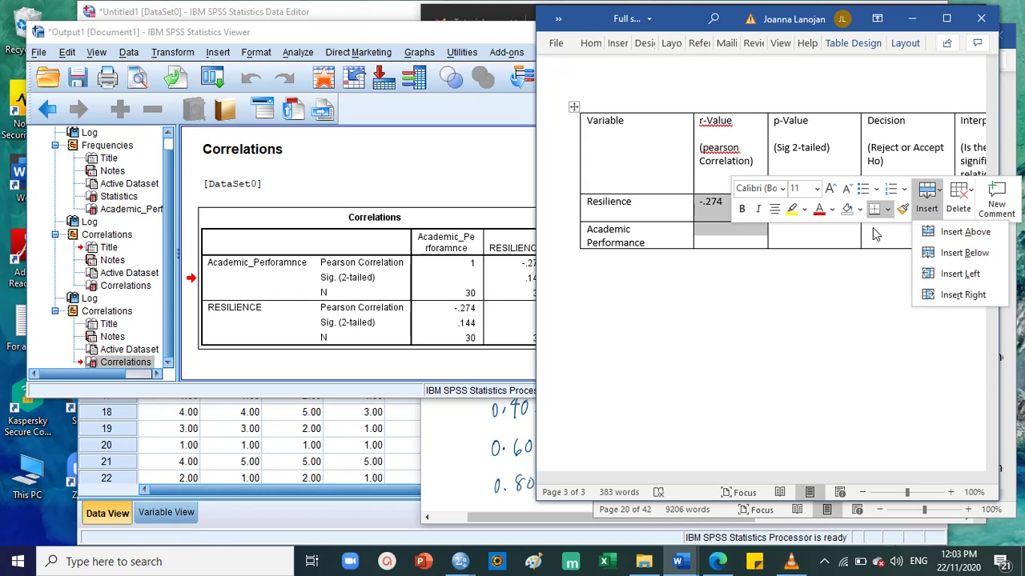
{"action": "left_click", "coordinate": [621, 48]}
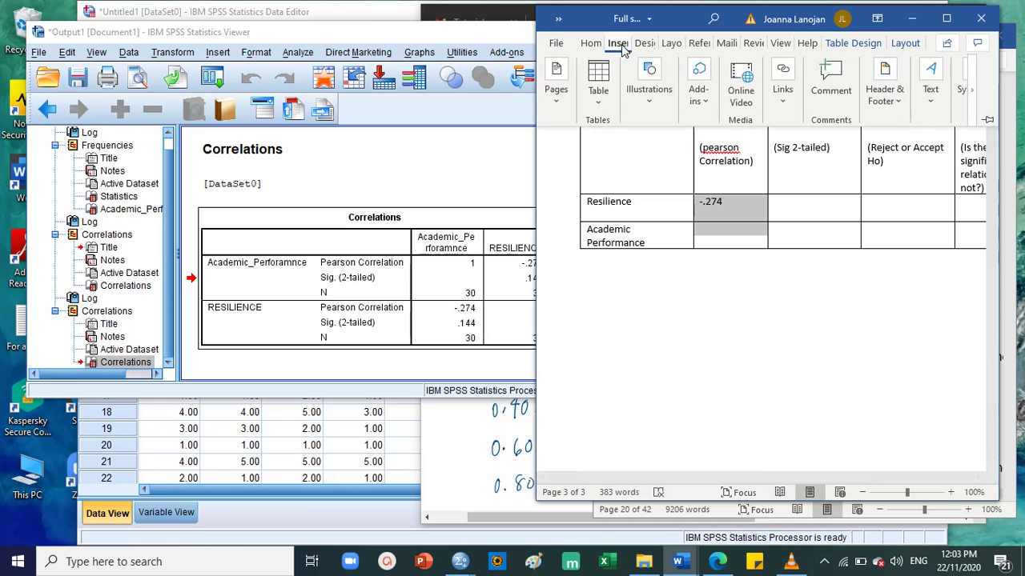
{"action": "left_click", "coordinate": [598, 80]}
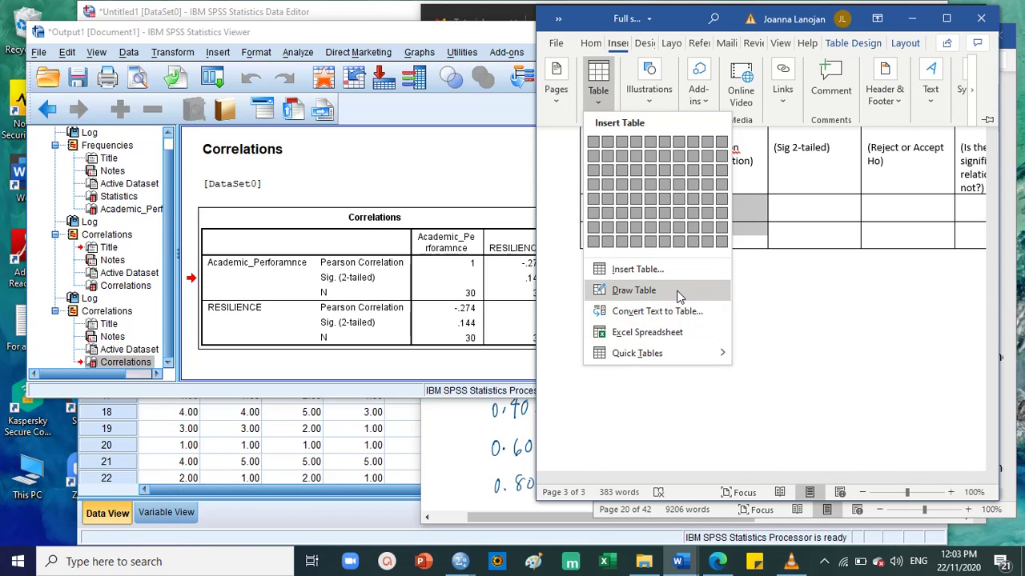
{"action": "left_click", "coordinate": [787, 276]}
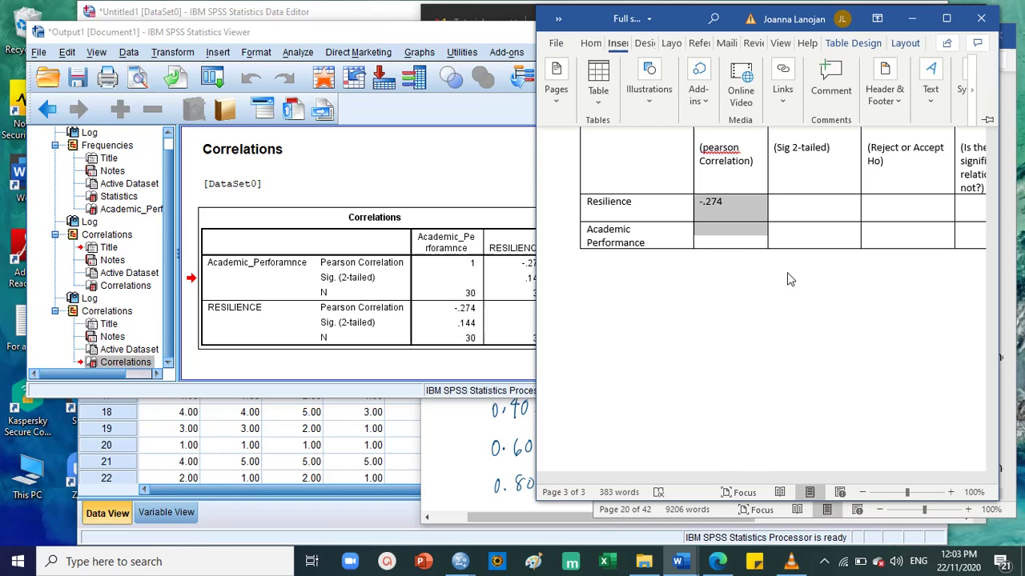
{"action": "left_click", "coordinate": [735, 215]}
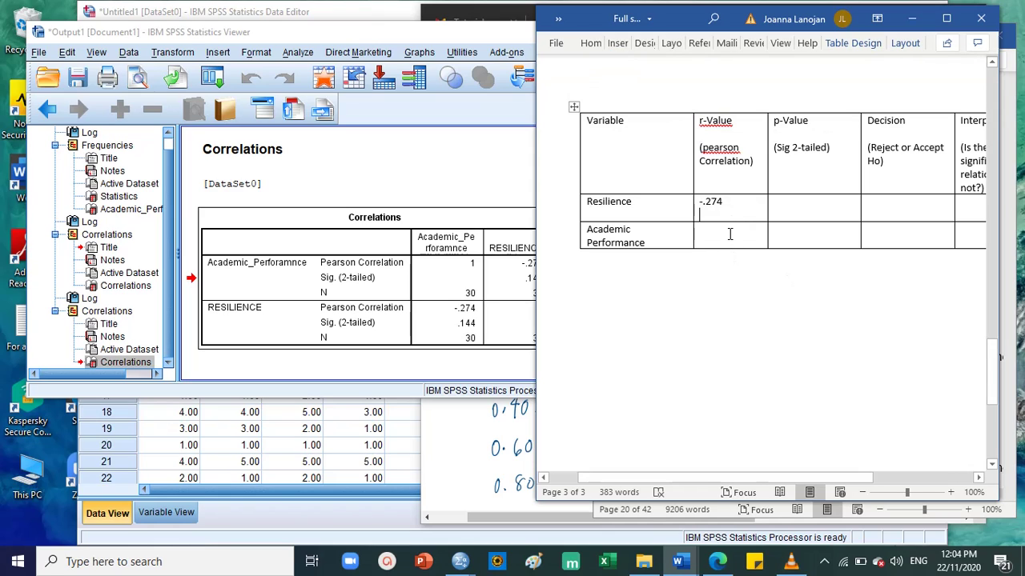
Enter -.274 as the r-Value in the Academic Performance row.
{"action": "left_click", "coordinate": [728, 232]}
{"action": "type", "text": "-.274"}
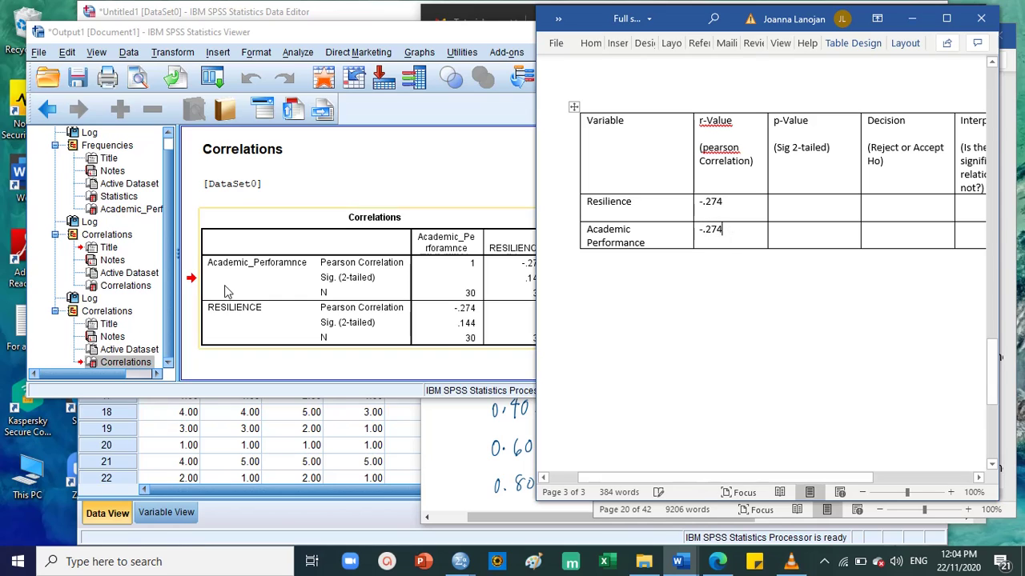
{"action": "left_click_drag", "start_coordinate": [744, 212], "coordinate": [744, 250]}
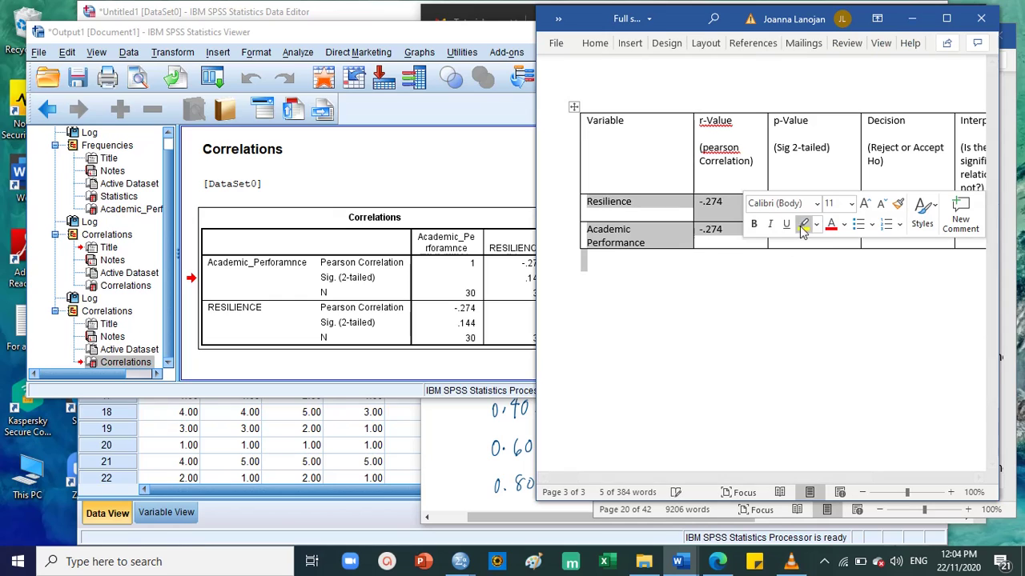
Enter the Sig. (2-tailed) value .144 from the SPSS output as the p-Value for both Resilience and Academic Performance.
{"action": "left_click", "coordinate": [813, 210]}
{"action": "left_click_drag", "start_coordinate": [817, 214], "coordinate": [818, 240]}
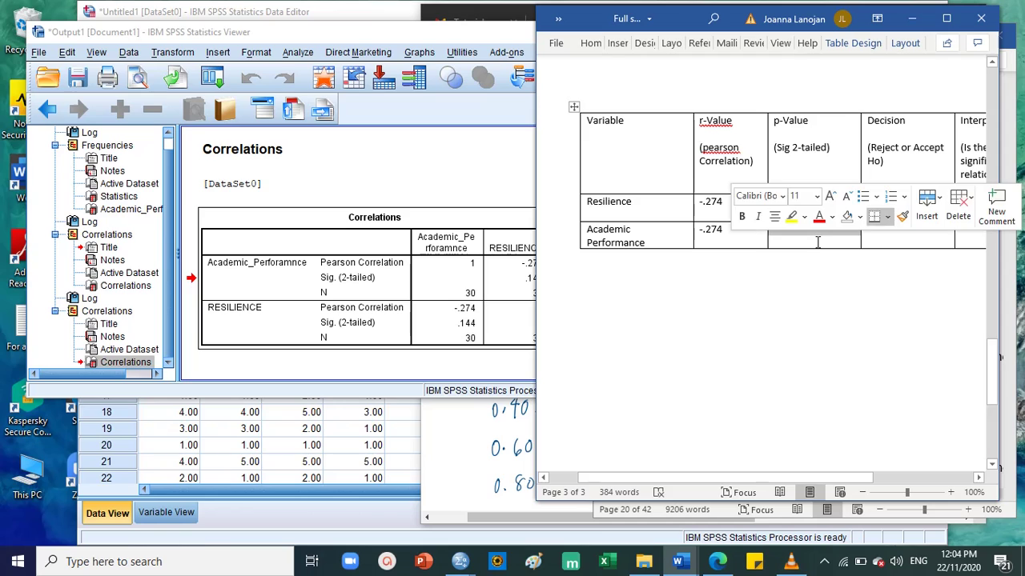
{"action": "left_click", "coordinate": [410, 270]}
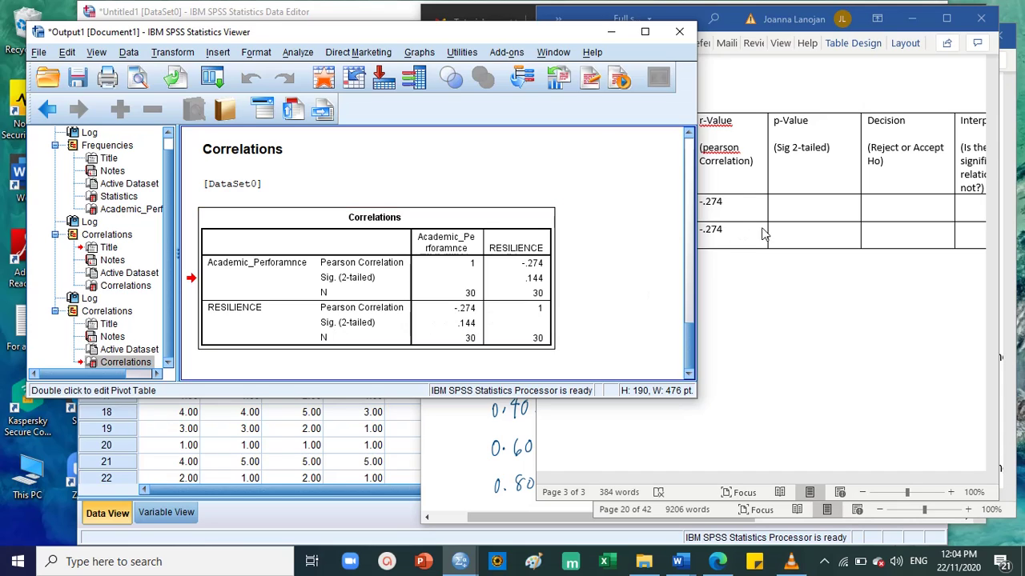
{"action": "left_click", "coordinate": [820, 202]}
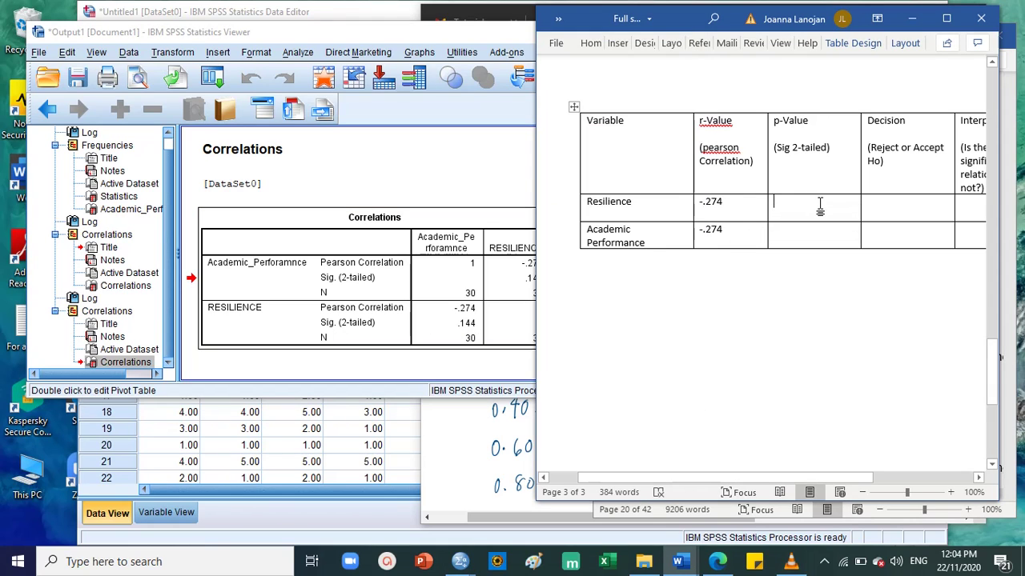
{"action": "type", "text": ".144"}
{"action": "left_click", "coordinate": [826, 237]}
{"action": "type", "text": ".144"}
Compare the two Correlations tables in the SPSS output for the Pearson and Sig. (2-tailed) values.
{"action": "left_click", "coordinate": [425, 297]}
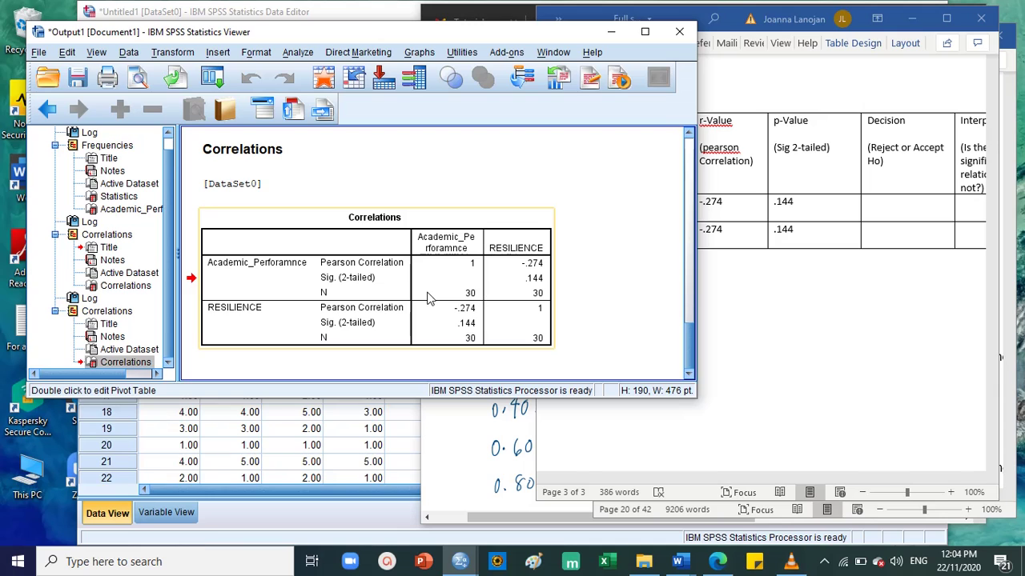
{"action": "scroll", "coordinate": [536, 313], "scroll_direction": "up", "scroll_amount": 10}
{"action": "scroll", "coordinate": [536, 312], "scroll_direction": "down", "scroll_amount": 5}
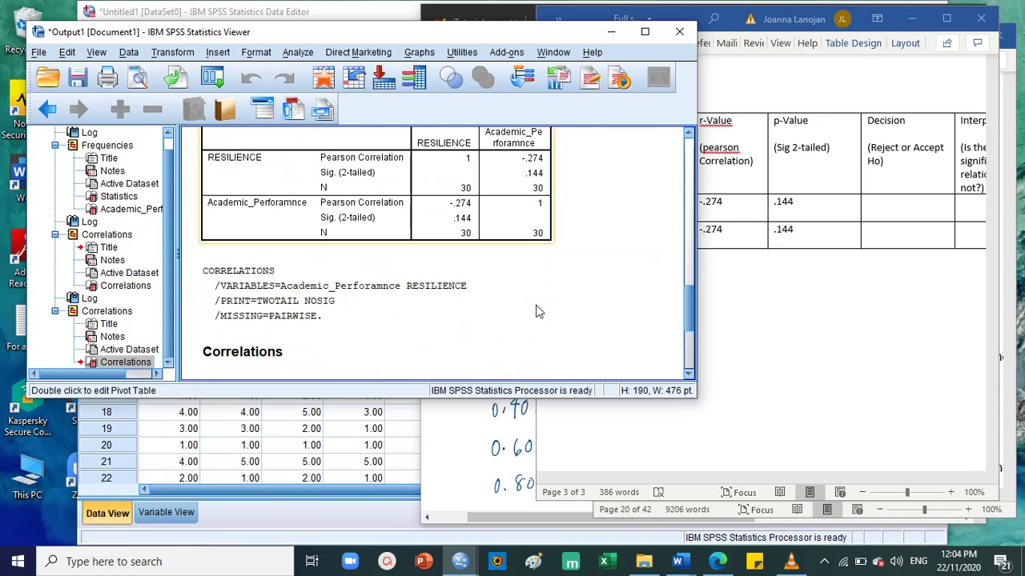
{"action": "scroll", "coordinate": [536, 312], "scroll_direction": "up", "scroll_amount": 5}
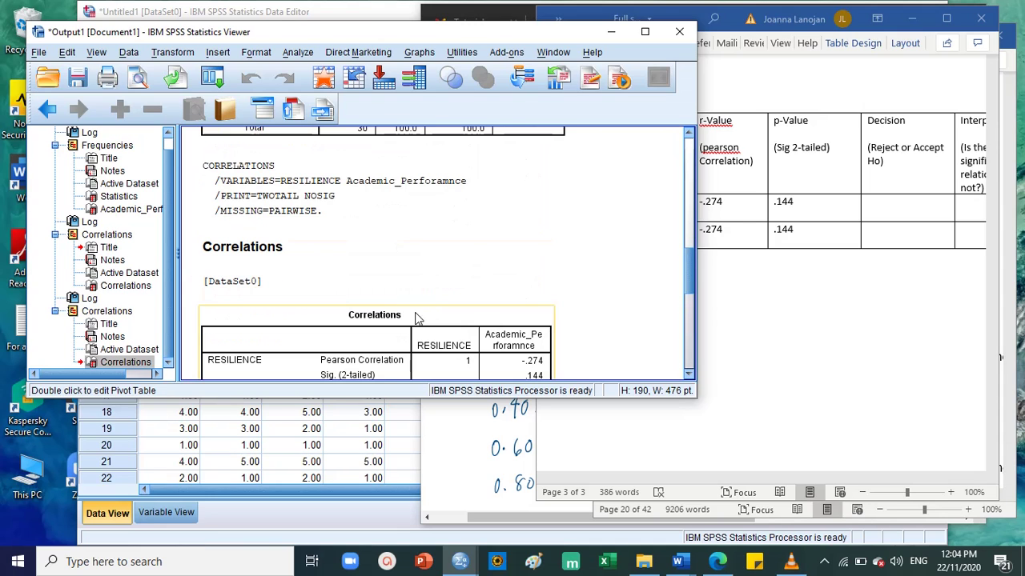
{"action": "scroll", "coordinate": [433, 304], "scroll_direction": "down", "scroll_amount": 5}
{"action": "left_click", "coordinate": [446, 295]}
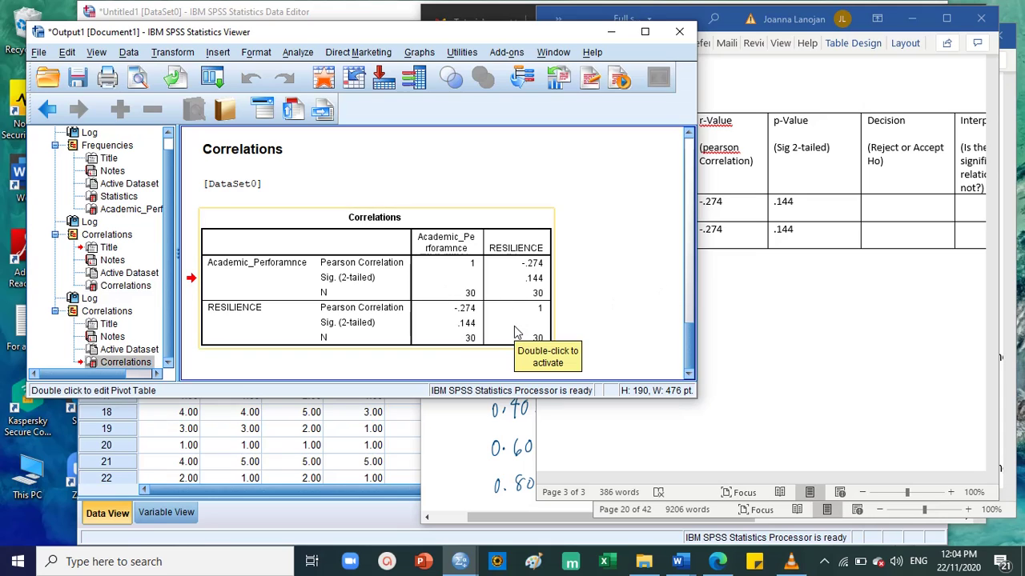
Insert blank lines below the Word correlation table to make room for a note.
{"action": "left_click", "coordinate": [761, 280]}
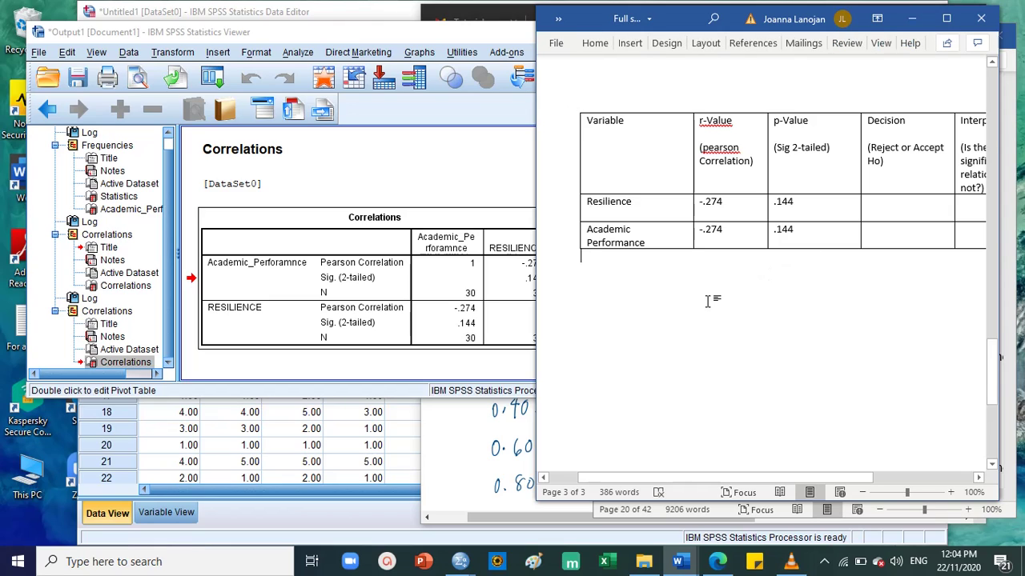
{"action": "type", "text": "Ho"}
{"action": "key", "text": "BackSpace"}
{"action": "key", "text": "BackSpace"}
{"action": "key", "text": "Return"}
{"action": "key", "text": "Return"}
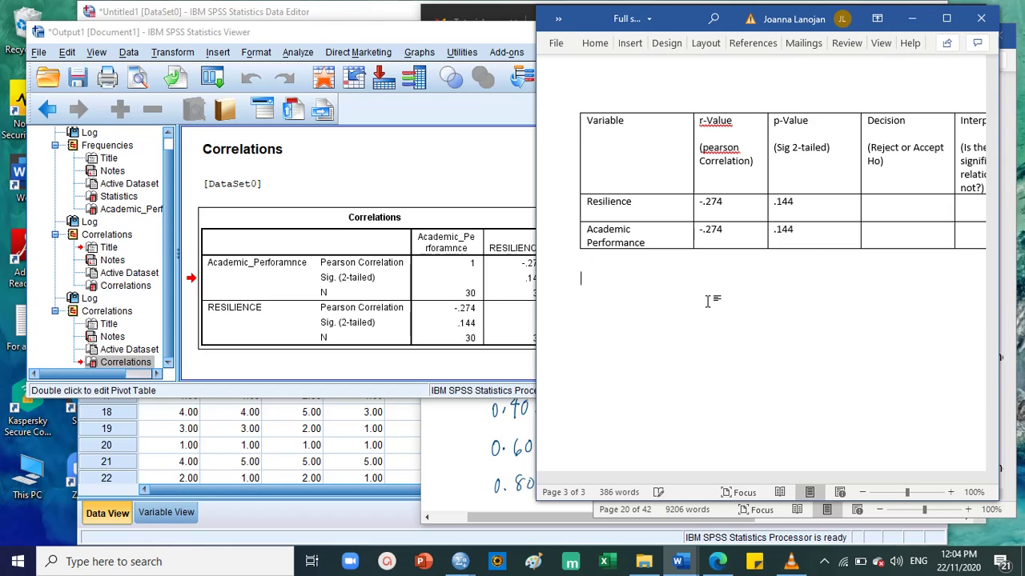
Write the note "Ho: 0.05" below the table, with a colon after "Ho".
{"action": "type", "text": "Ho"}
{"action": "type", "text": "- "}
{"action": "type", "text": "("}
{"action": "type", "text": ".0"}
{"action": "type", "text": "5"}
{"action": "left_click", "coordinate": [598, 301]}
{"action": "key", "text": "BackSpace"}
{"action": "type", "text": ":"}
{"action": "key", "text": "End"}
Make the "Ho: 0.05" note bold and append "– level of significance" to it.
{"action": "double_click", "coordinate": [605, 301]}
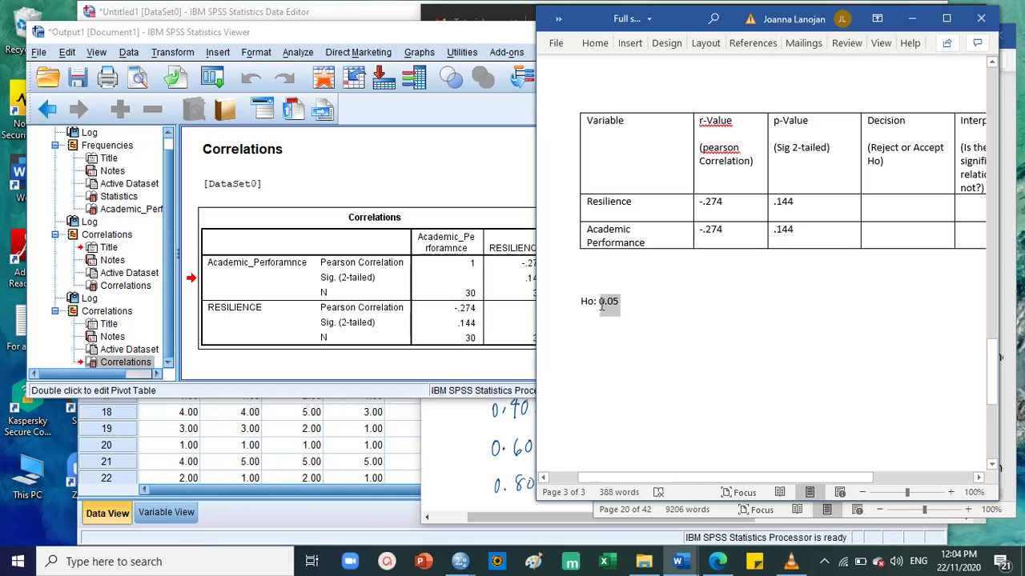
{"action": "left_click", "coordinate": [645, 307]}
{"action": "left_click_drag", "start_coordinate": [644, 306], "coordinate": [571, 302]}
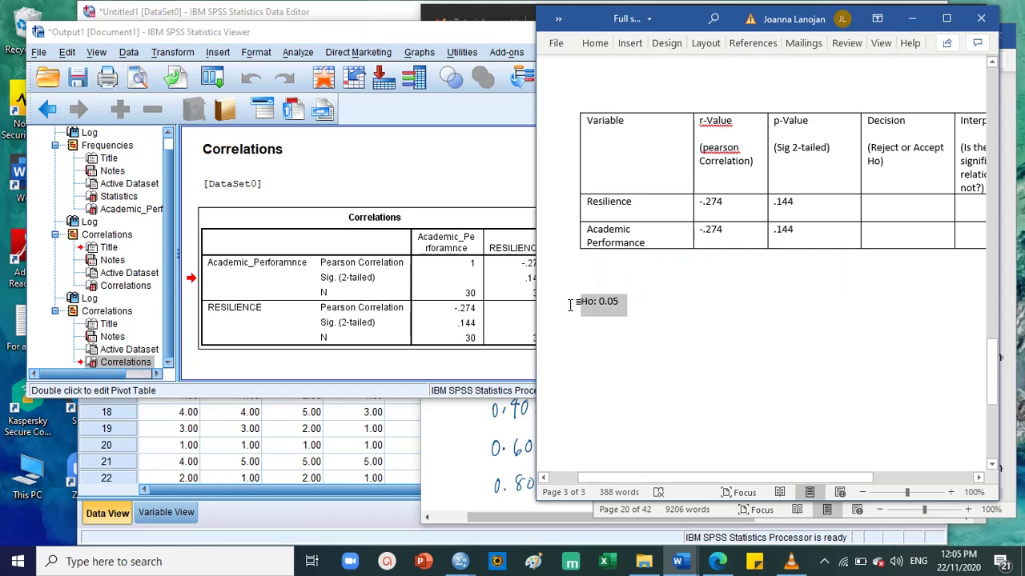
{"action": "key", "text": "ctrl+b"}
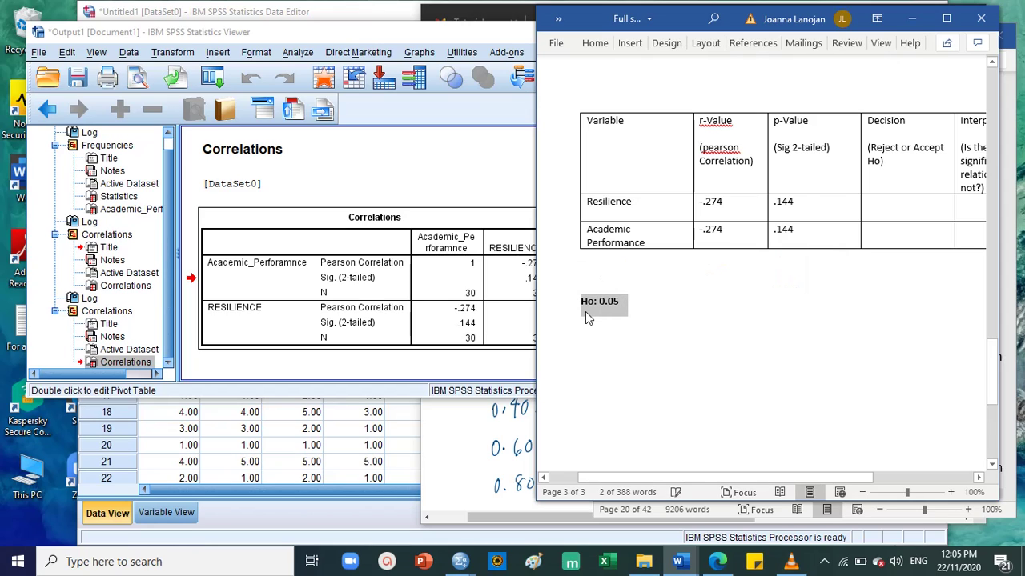
{"action": "left_click", "coordinate": [649, 300]}
{"action": "type", "text": "- lev"}
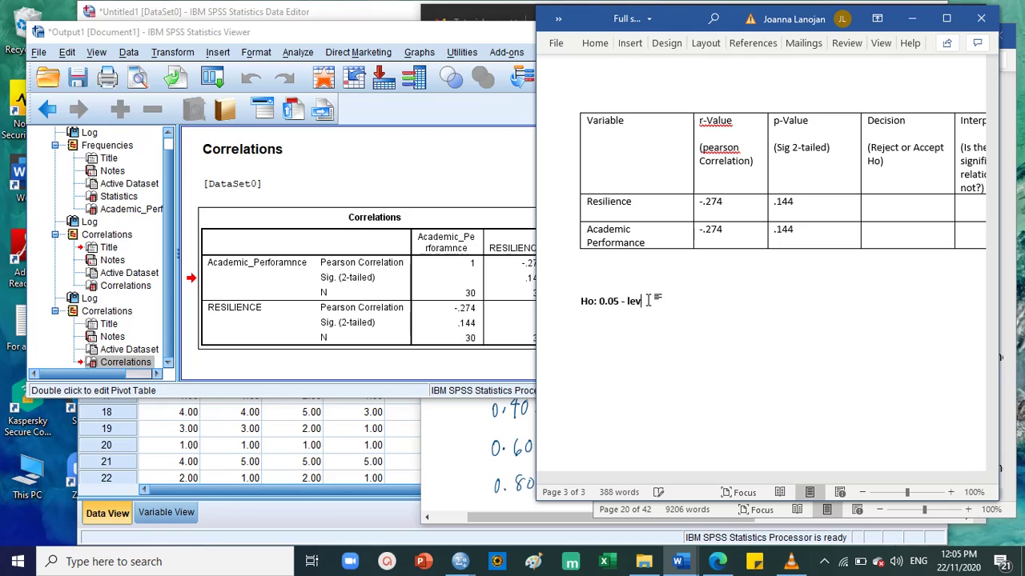
{"action": "type", "text": "el of significance"}
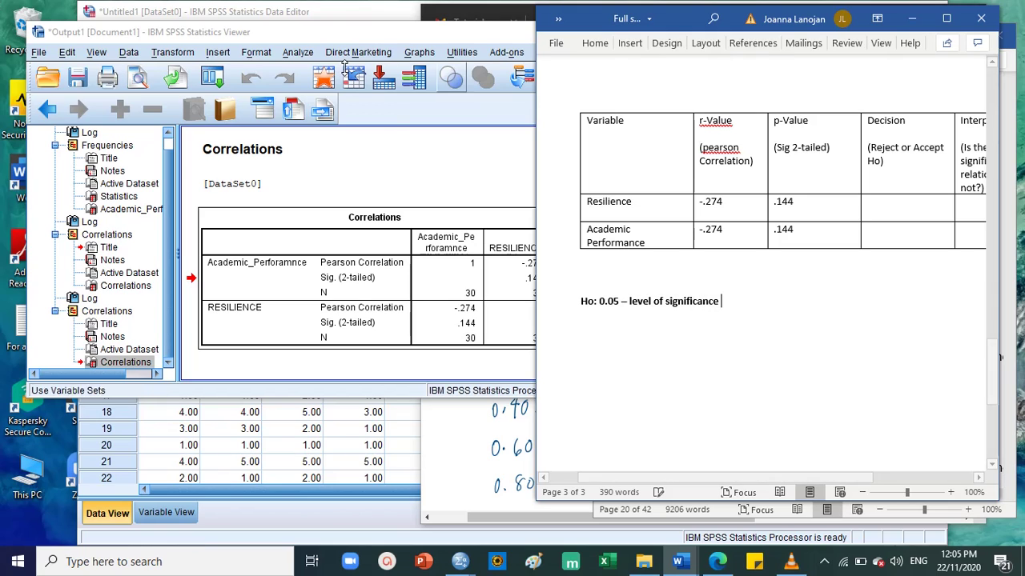
{"action": "left_click", "coordinate": [897, 137]}
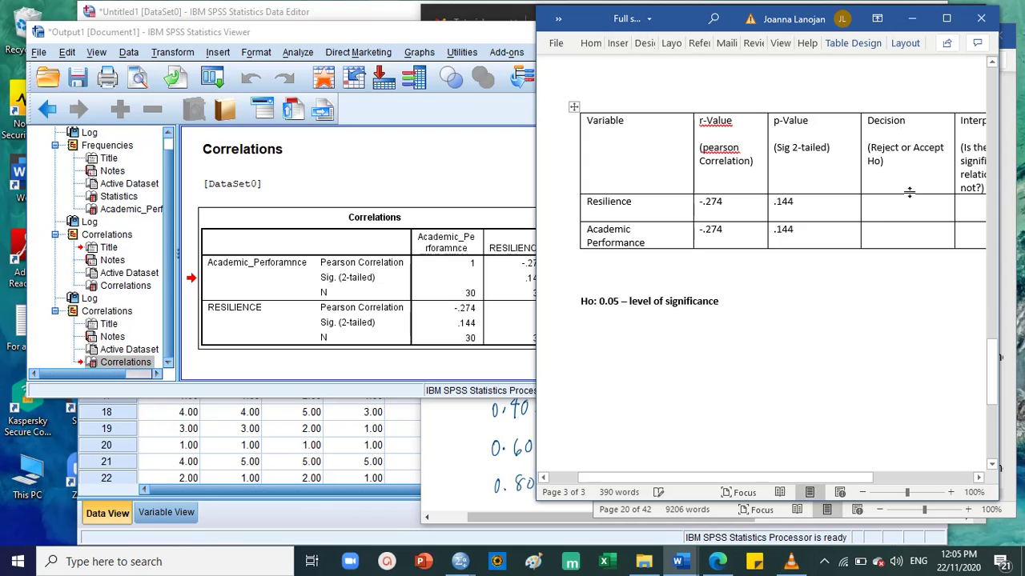
{"action": "left_click", "coordinate": [907, 207]}
{"action": "left_click", "coordinate": [898, 234]}
Add the line "p-value: less than 0.05 → reject the null hypothesis" below the level of significance note.
{"action": "left_click", "coordinate": [748, 310]}
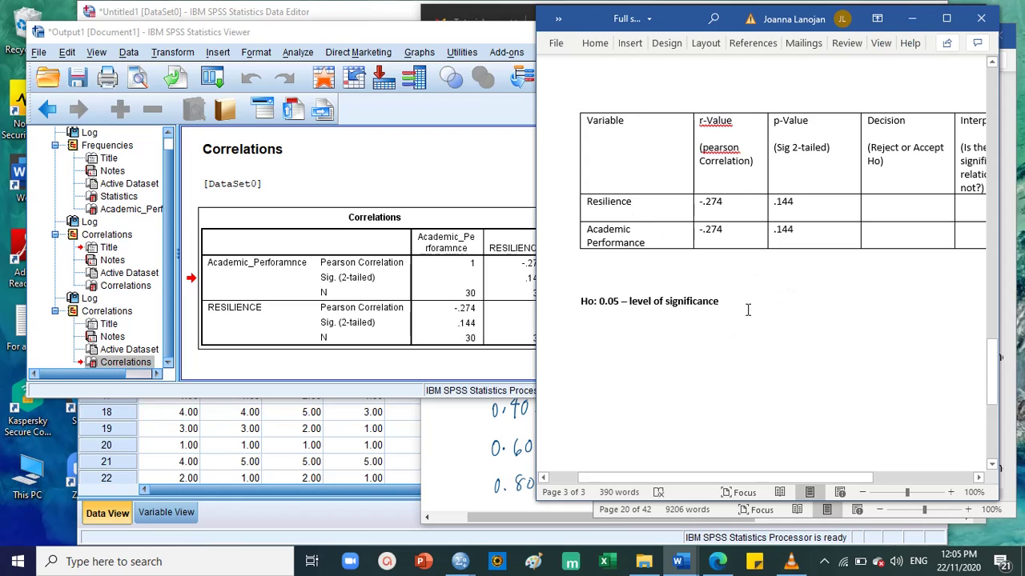
{"action": "key", "text": "Return"}
{"action": "type", "text": "P"}
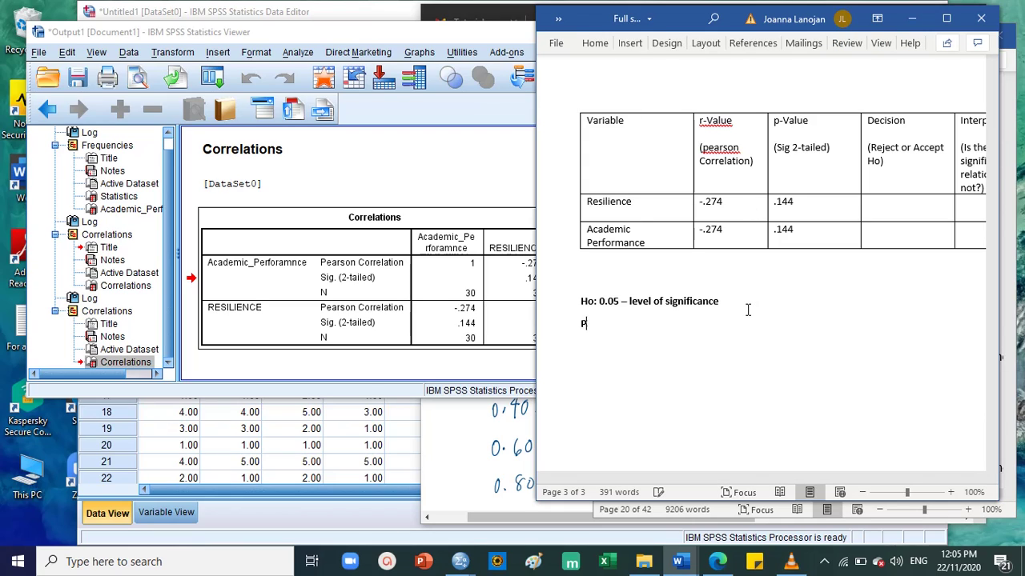
{"action": "type", "text": "-value: less than 0.0"}
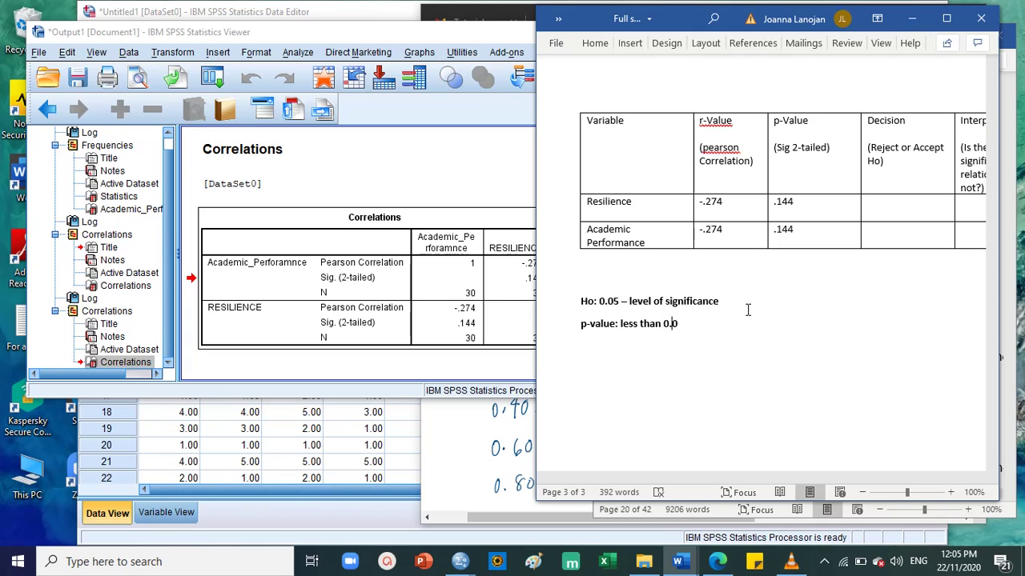
{"action": "type", "text": "5"}
{"action": "type", "text": "-"}
{"action": "type", "text": "-->"}
{"action": "type", "text": "re"}
{"action": "type", "text": "ject the"}
{"action": "type", "text": " null h"}
{"action": "type", "text": "ypothesis"}
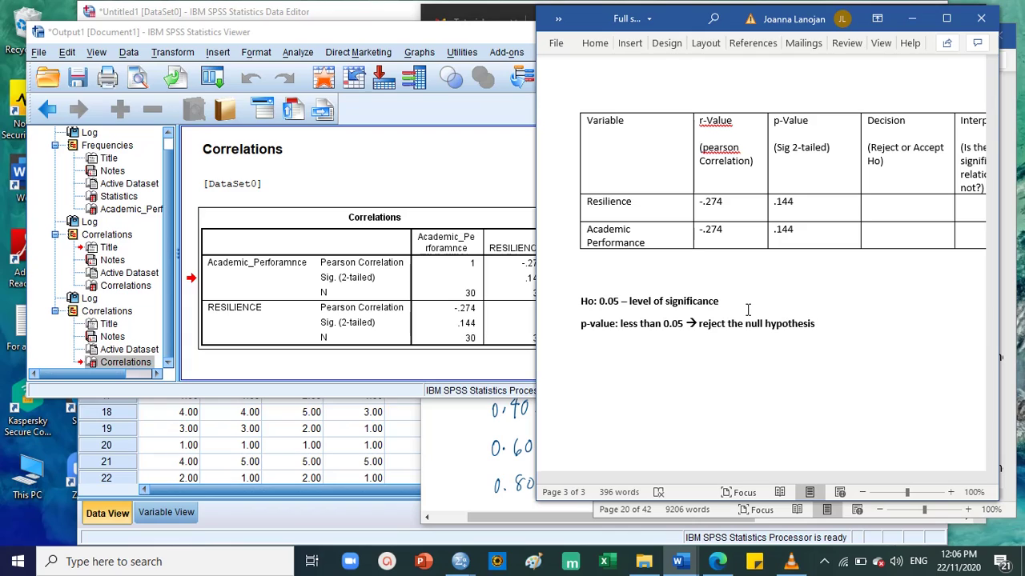
Extend the p-value rule with an arrow and "There is a significant relationship.".
{"action": "type", "text": " -->"}
{"action": "type", "text": " There is a "}
{"action": "type", "text": "significant "}
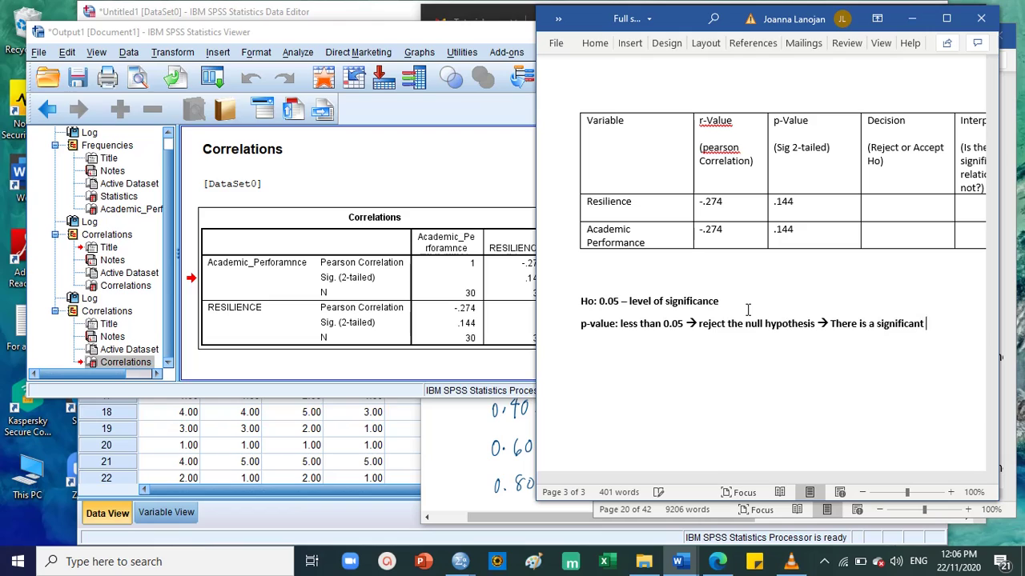
{"action": "type", "text": "relationship."}
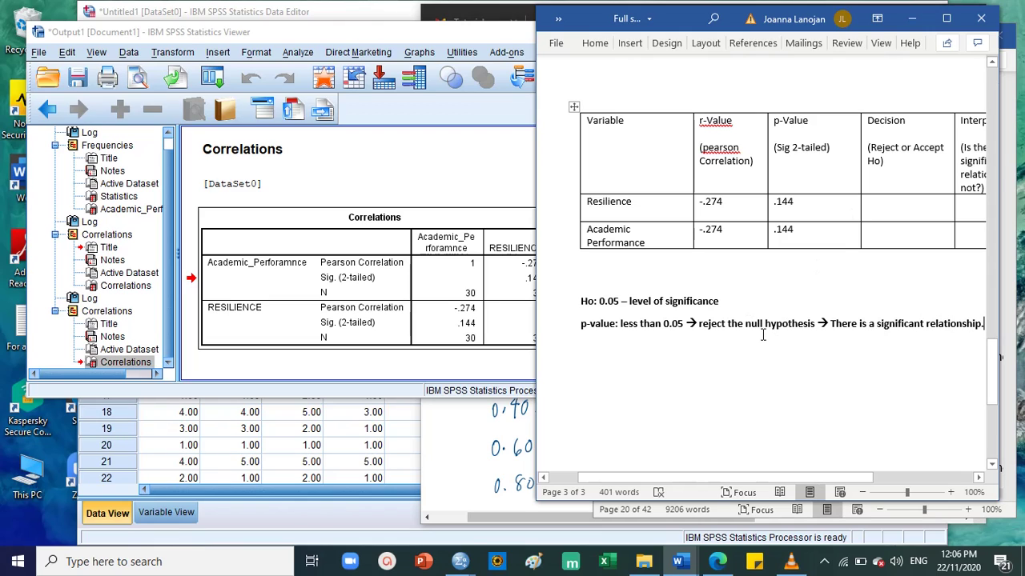
Add a line reading "p-value: more than 0.05 → accept the null hypothesis" below the first p-value rule.
{"action": "left_click_drag", "start_coordinate": [746, 325], "coordinate": [817, 325]}
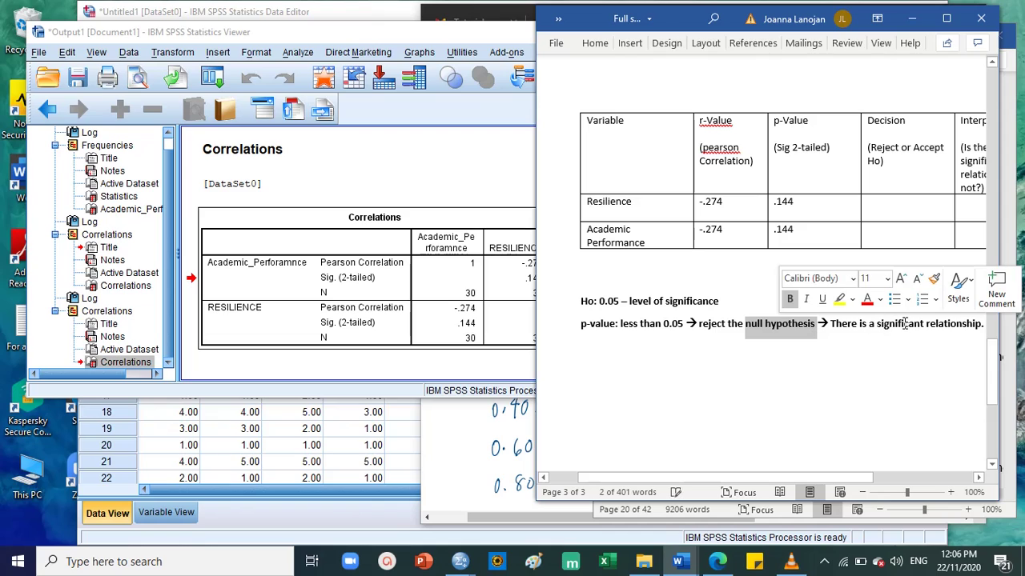
{"action": "left_click", "coordinate": [982, 326]}
{"action": "key", "text": "Return"}
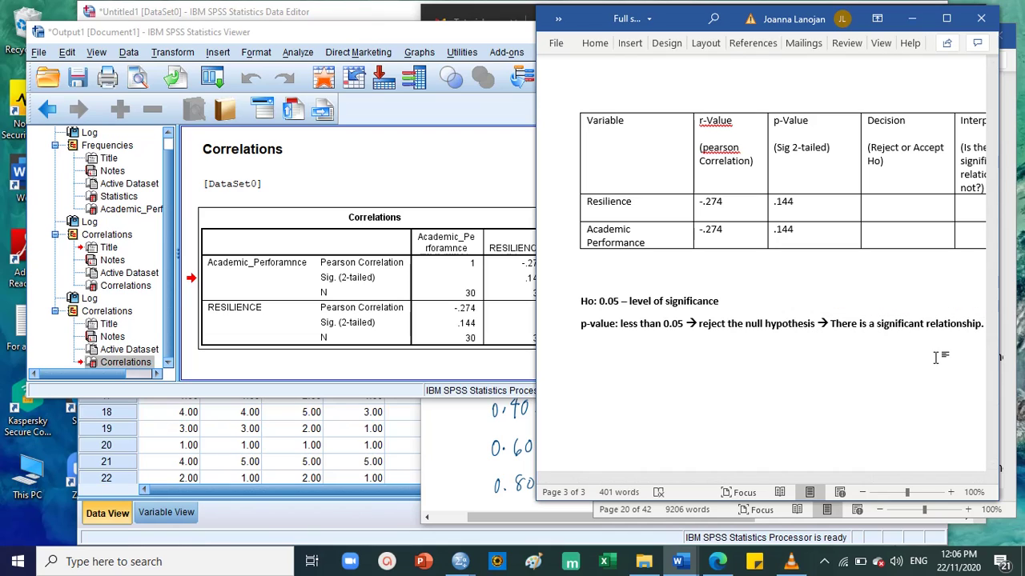
{"action": "type", "text": "p-vl"}
{"action": "type", "text": "lue:"}
{"action": "type", "text": " more tha"}
{"action": "type", "text": "n 0"}
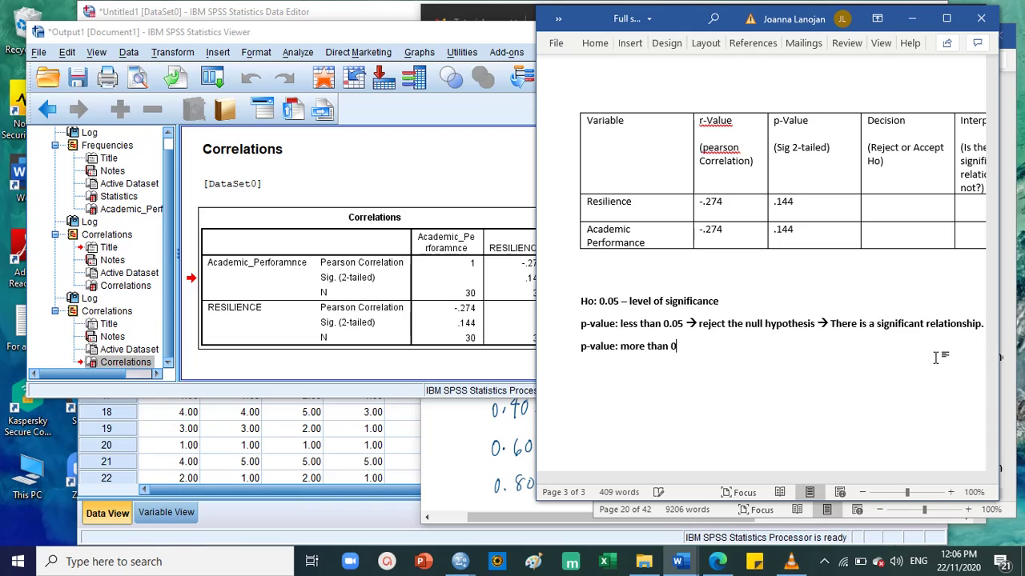
{"action": "type", "text": ".05"}
{"action": "type", "text": " -->"}
{"action": "type", "text": "acc"}
{"action": "type", "text": "ept the null hy"}
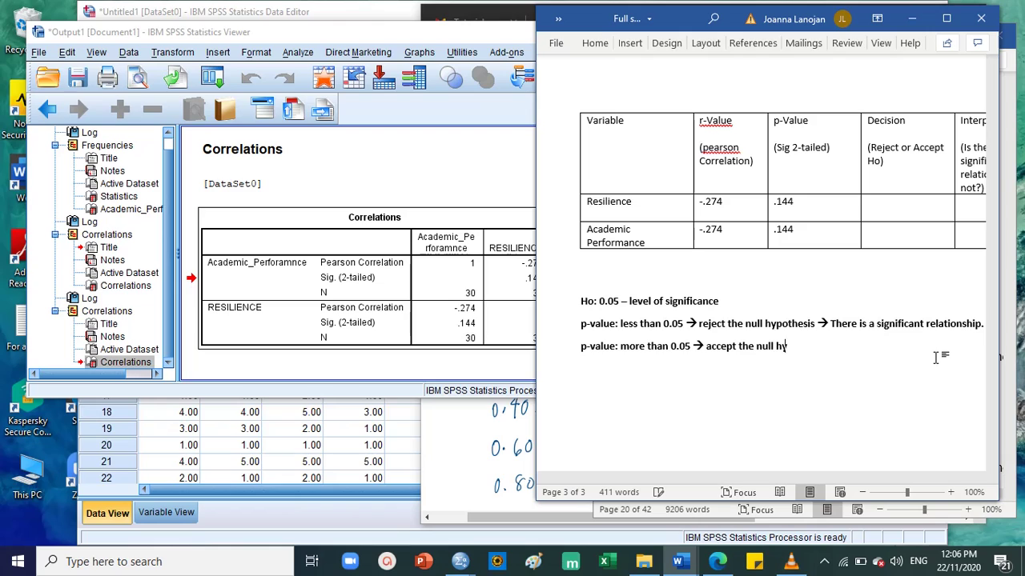
{"action": "type", "text": "pothesis"}
{"action": "key", "text": "BackSpace"}
Extend the "more than 0.05" rule with an arrow and "There is no significant relationship.".
{"action": "type", "text": "is ->"}
{"action": "key", "text": "BackSpace"}
{"action": "type", "text": "-->"}
{"action": "type", "text": "Ther"}
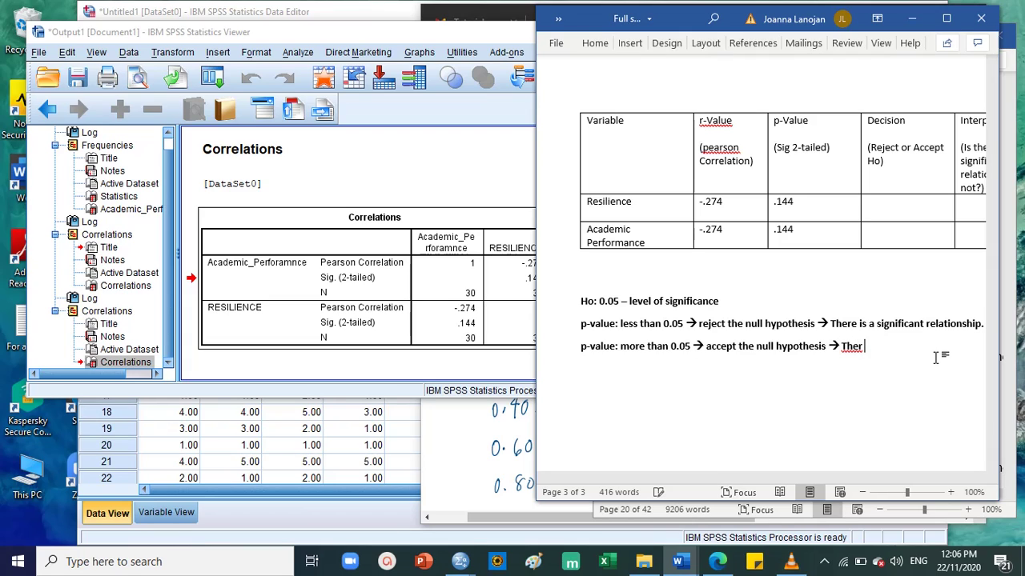
{"action": "type", "text": "e is no significart re"}
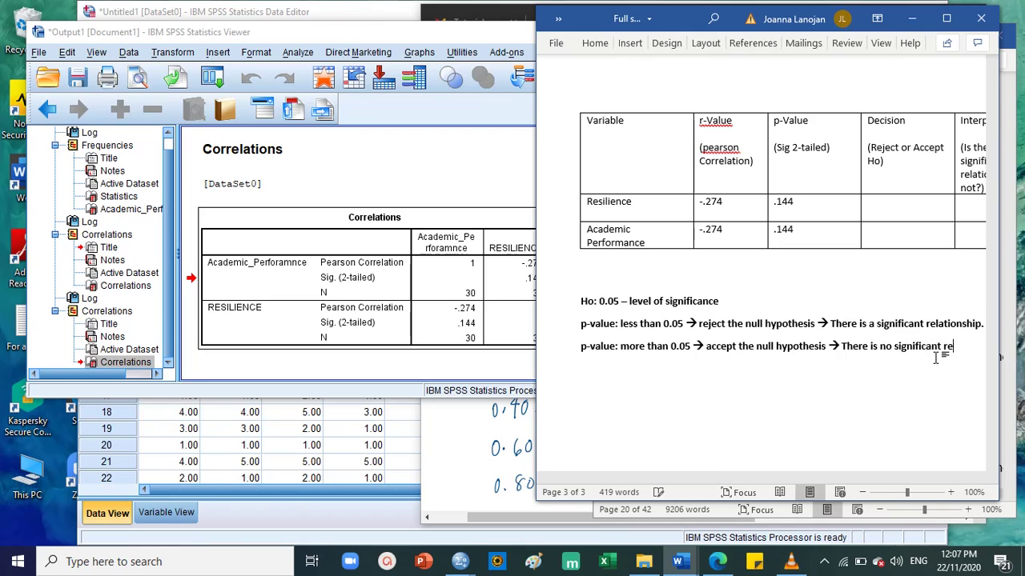
{"action": "type", "text": "pla"}
{"action": "type", "text": "lationship."}
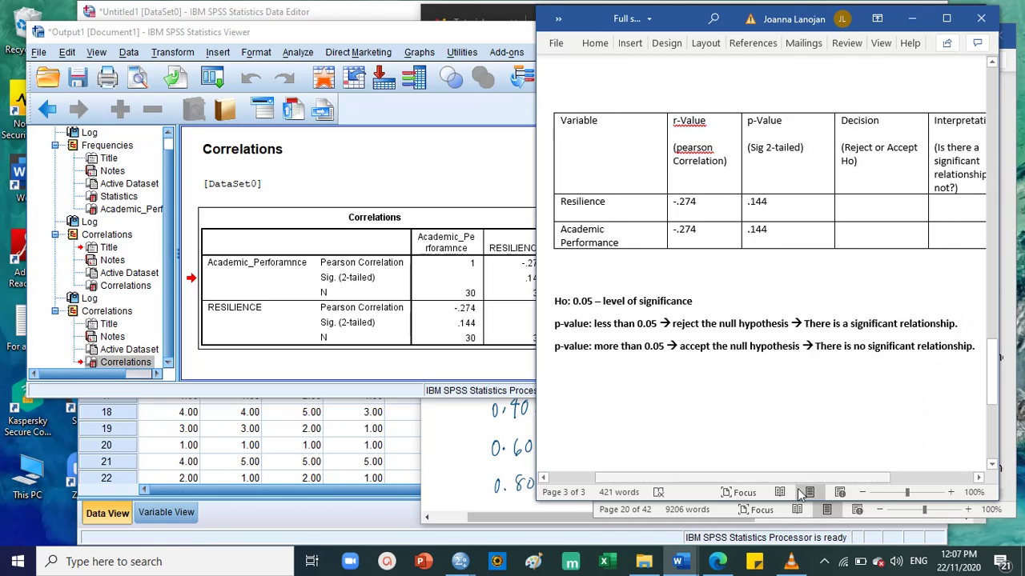
Compare the table's r-values and p-values with the SPSS correlation output and the two p-value decision rules below the table.
{"action": "left_click_drag", "start_coordinate": [774, 480], "coordinate": [753, 485]}
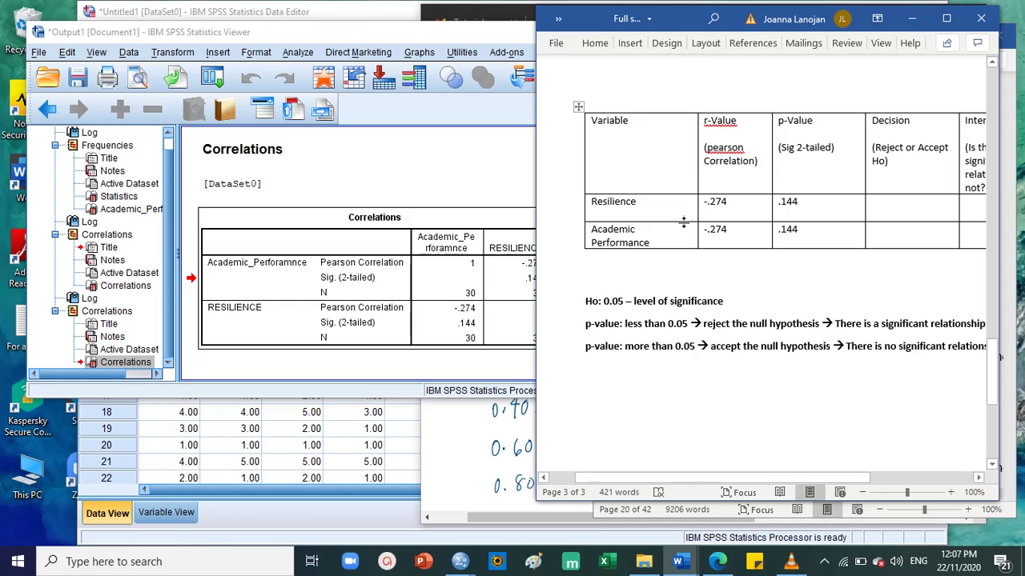
{"action": "left_click_drag", "start_coordinate": [810, 231], "coordinate": [727, 204]}
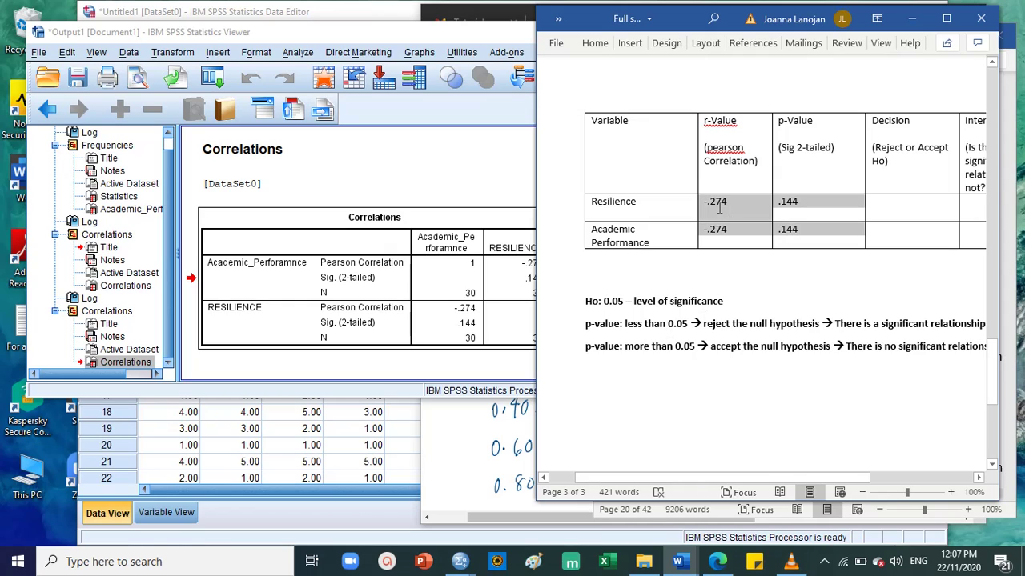
{"action": "left_click", "coordinate": [422, 297]}
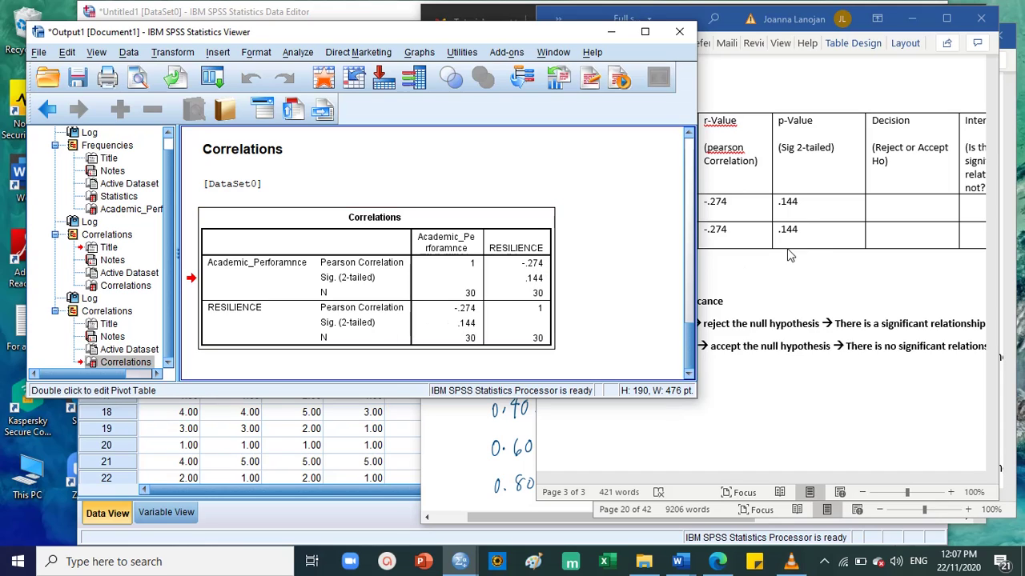
{"action": "left_click", "coordinate": [811, 214]}
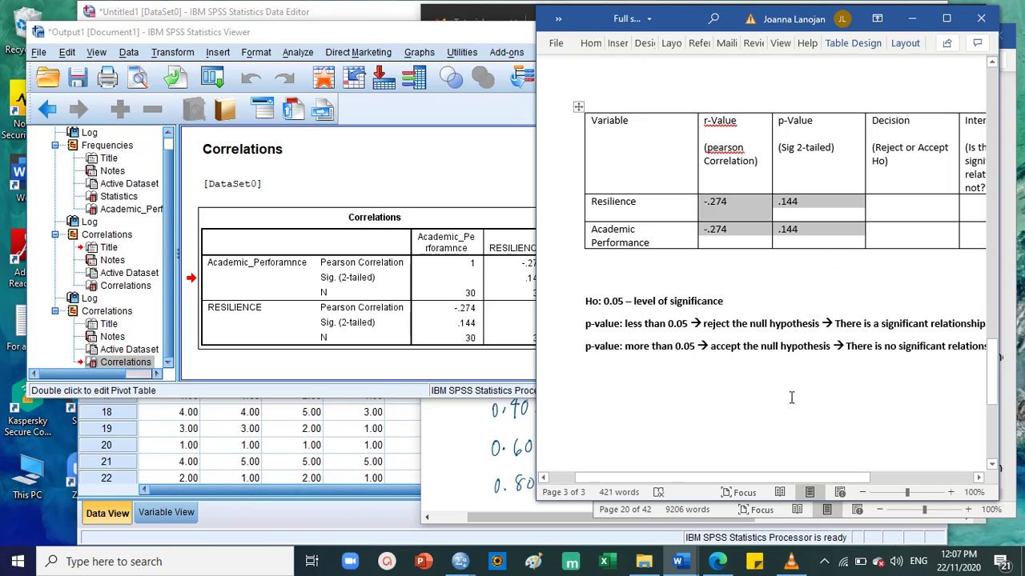
{"action": "left_click", "coordinate": [848, 208]}
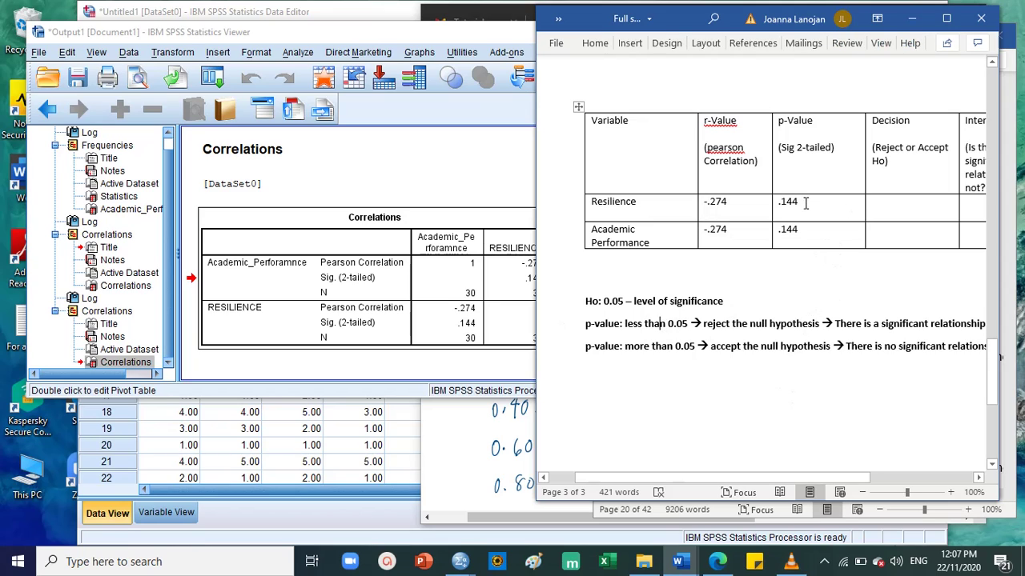
{"action": "mouse_move", "coordinate": [805, 203]}
{"action": "left_mouse_down"}
{"action": "mouse_move", "coordinate": [741, 204]}
{"action": "mouse_move", "coordinate": [789, 203]}
{"action": "left_mouse_up"}
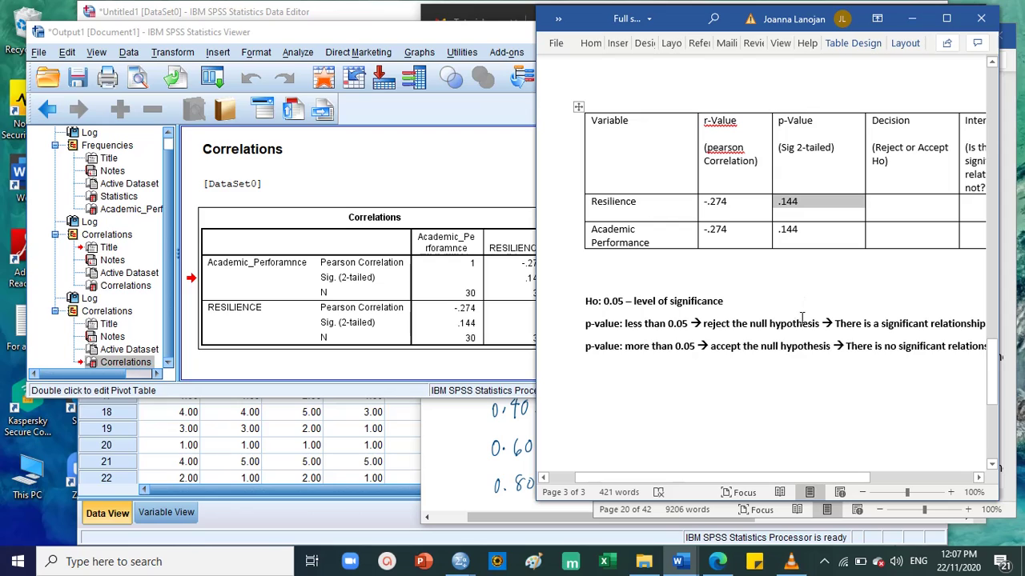
{"action": "left_click_drag", "start_coordinate": [635, 323], "coordinate": [688, 325]}
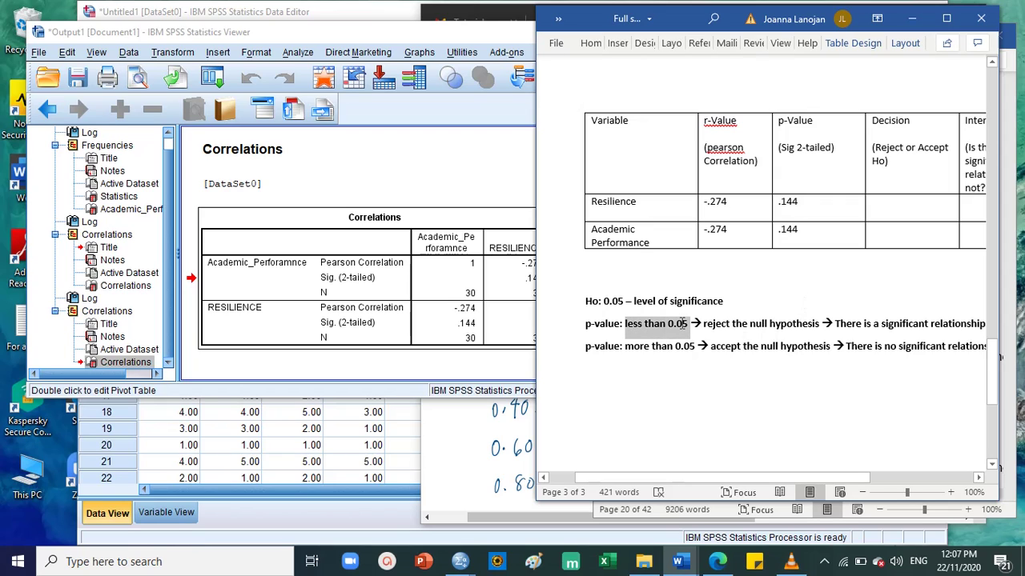
{"action": "left_click_drag", "start_coordinate": [640, 353], "coordinate": [697, 353]}
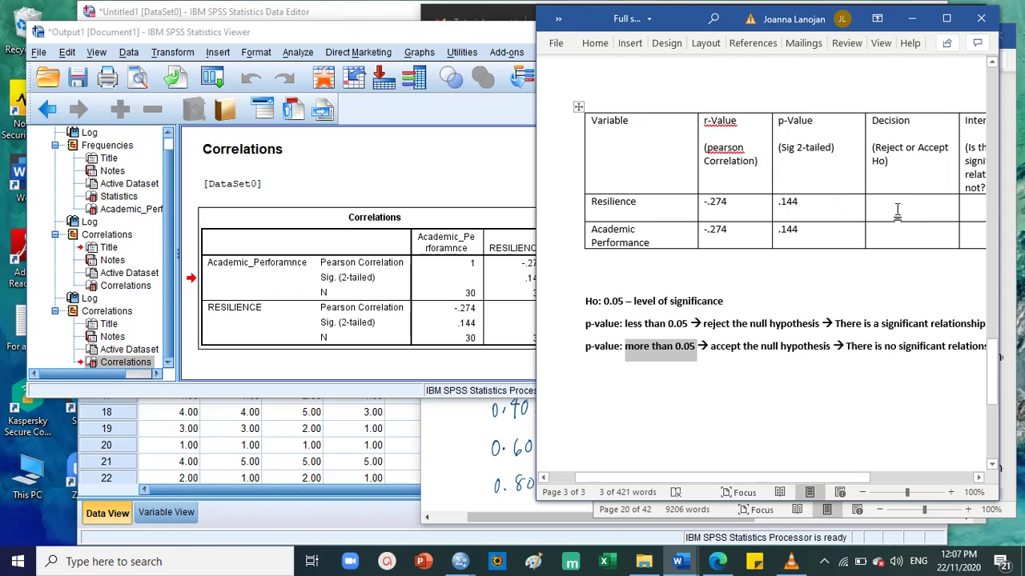
{"action": "left_click_drag", "start_coordinate": [625, 347], "coordinate": [831, 348]}
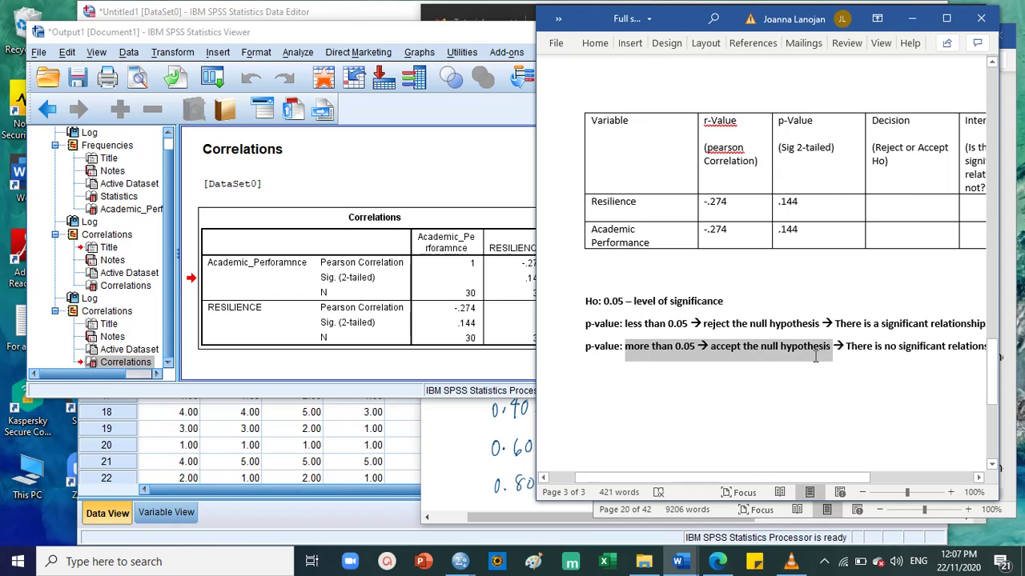
Enter "Accept Ho" as the Decision for the Resilience row.
{"action": "left_click", "coordinate": [905, 205]}
{"action": "type", "text": "acce"}
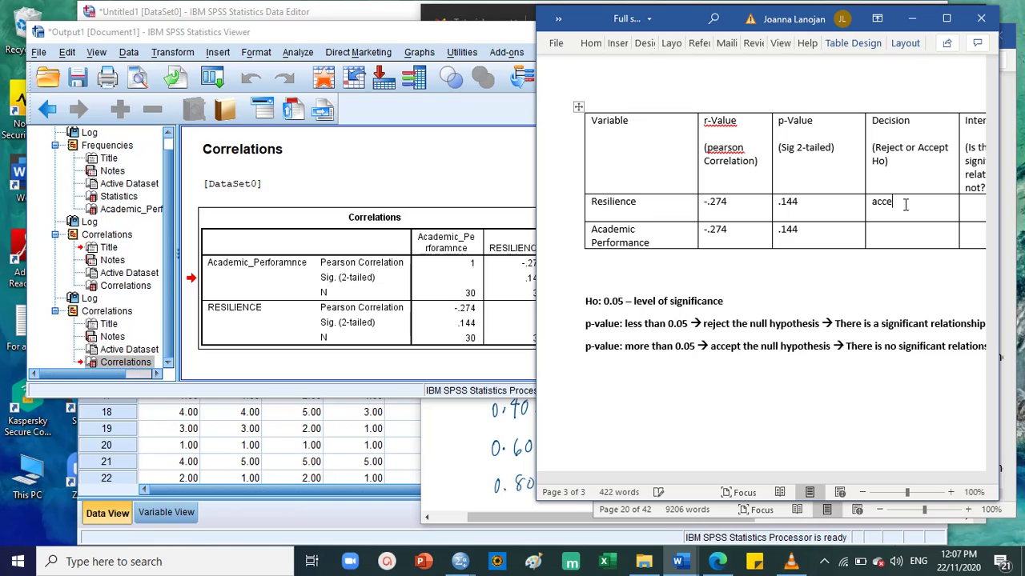
{"action": "type", "text": "pt Th"}
{"action": "type", "text": "ll"}
{"action": "type", "text": " Ho"}
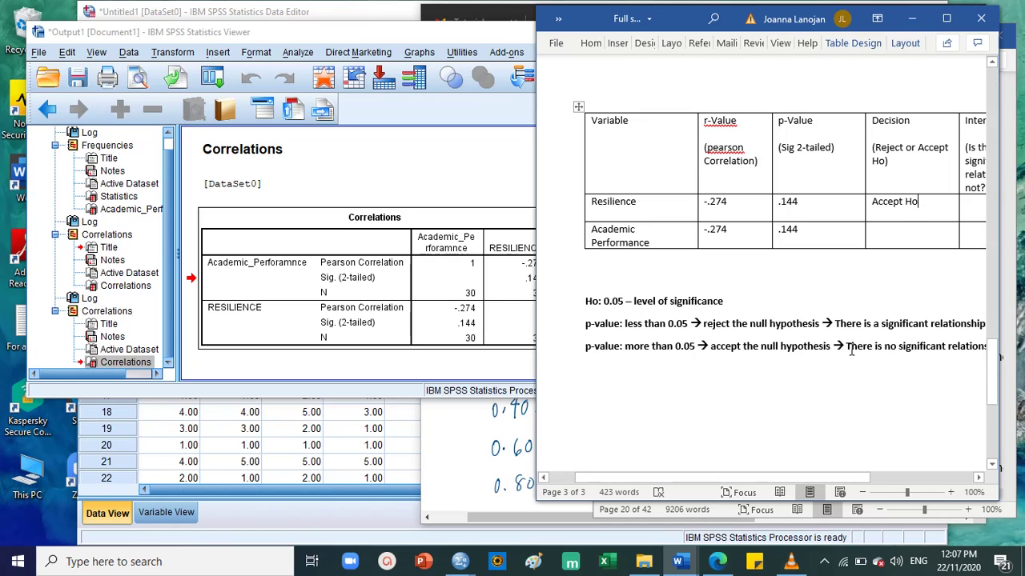
Copy "There is no significant relationship" from the "more than 0.05" rule into the Resilience row's Interpretation cell.
{"action": "left_click_drag", "start_coordinate": [851, 350], "coordinate": [987, 350]}
{"action": "key", "text": "ctrl+c"}
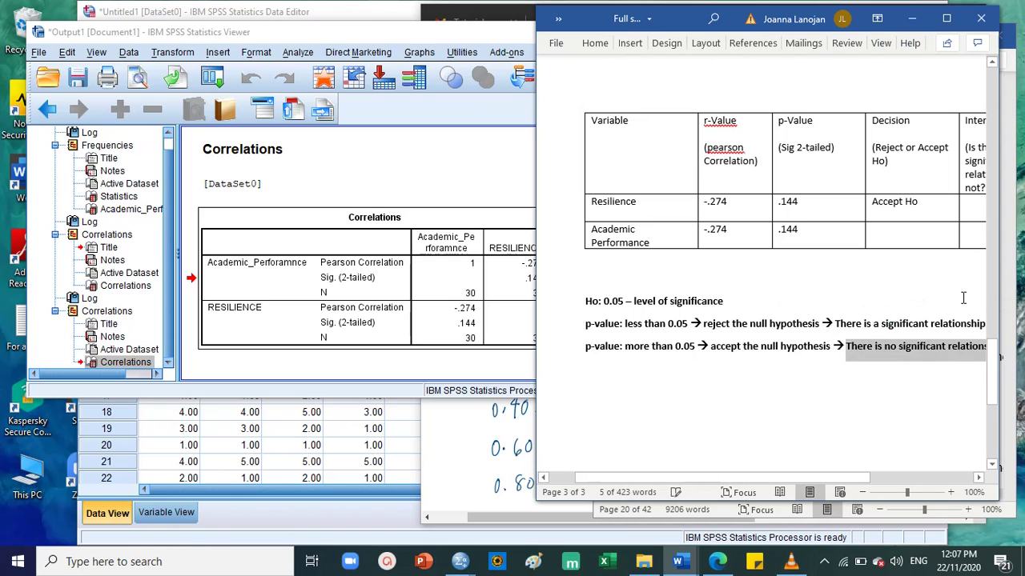
{"action": "left_click", "coordinate": [971, 202]}
{"action": "key", "text": "ctrl+v"}
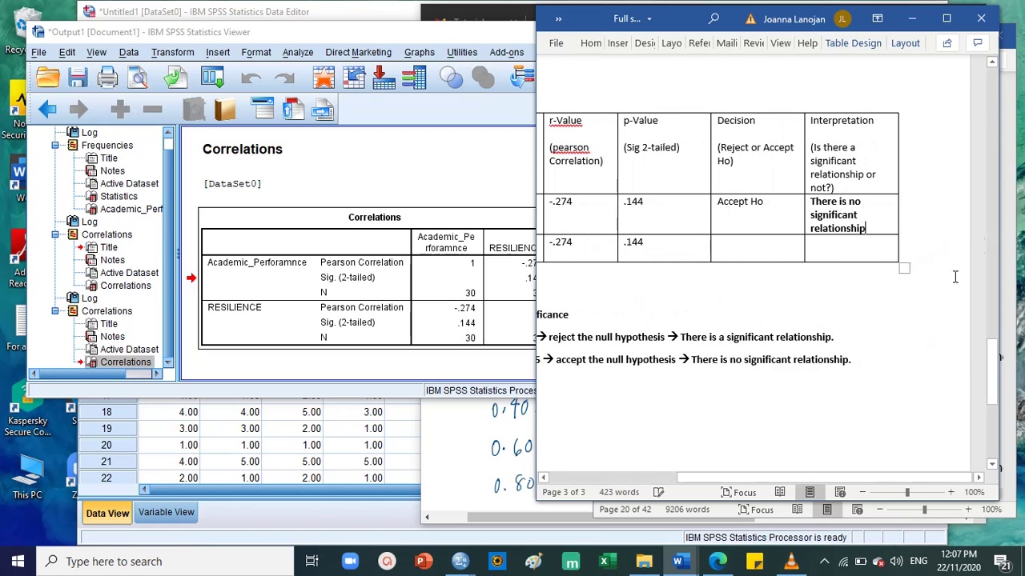
Add a numbered list with "Direction" and "Magnitude" below "(pearson Correlation)" in the r-Value header cell.
{"action": "left_click_drag", "start_coordinate": [829, 480], "coordinate": [729, 480]}
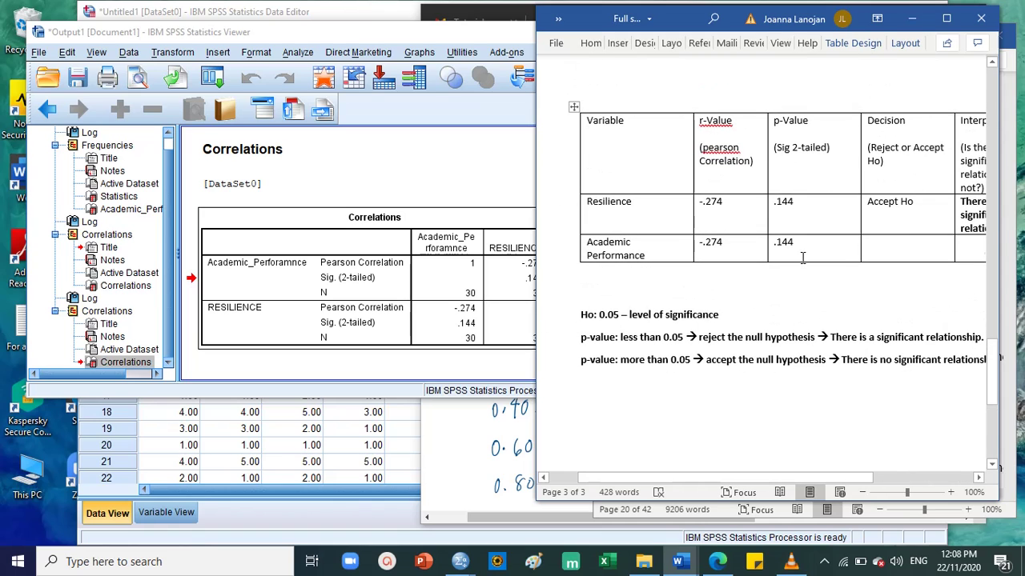
{"action": "left_click", "coordinate": [894, 245]}
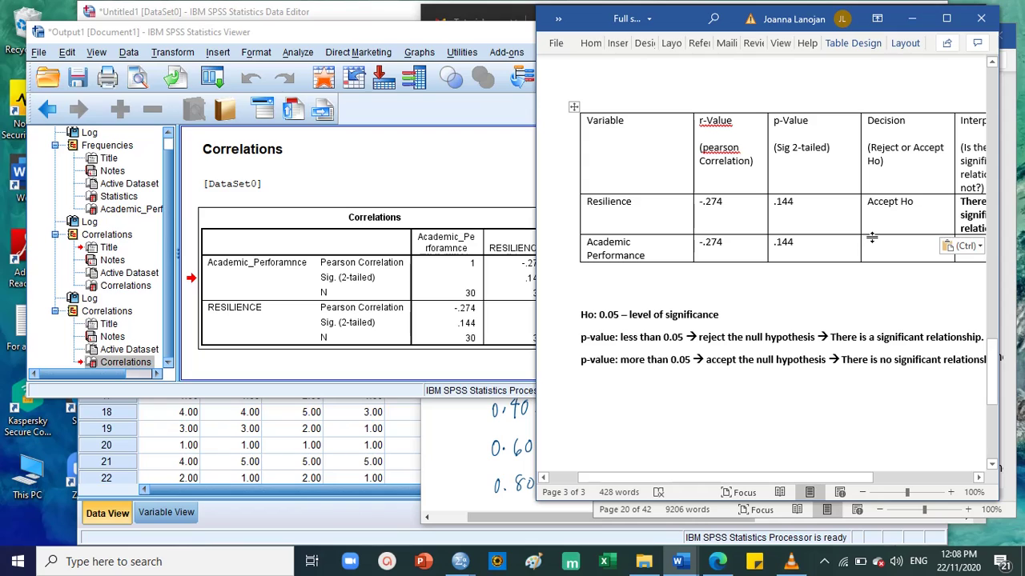
{"action": "left_click", "coordinate": [769, 125]}
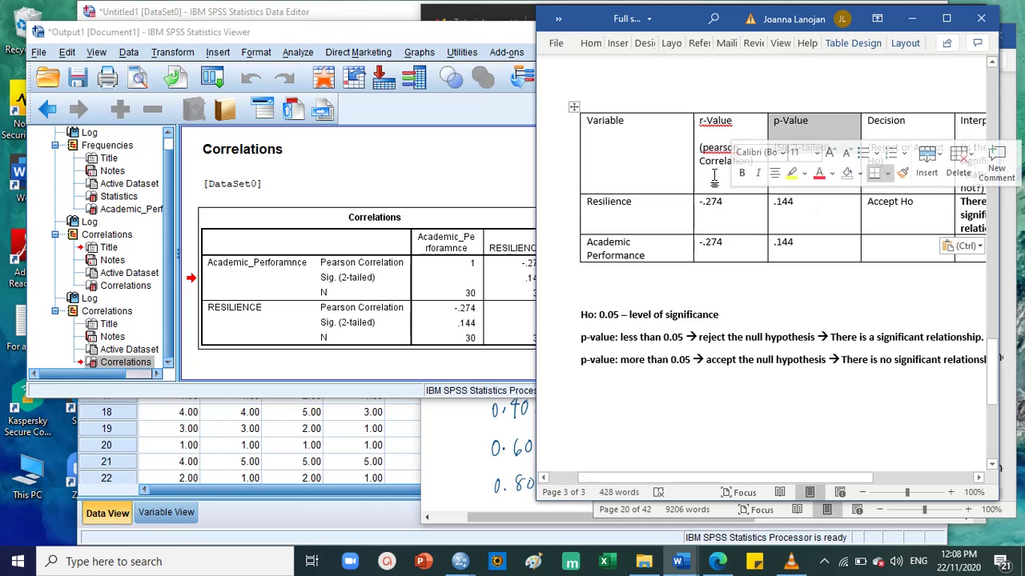
{"action": "left_click_drag", "start_coordinate": [761, 169], "coordinate": [699, 120]}
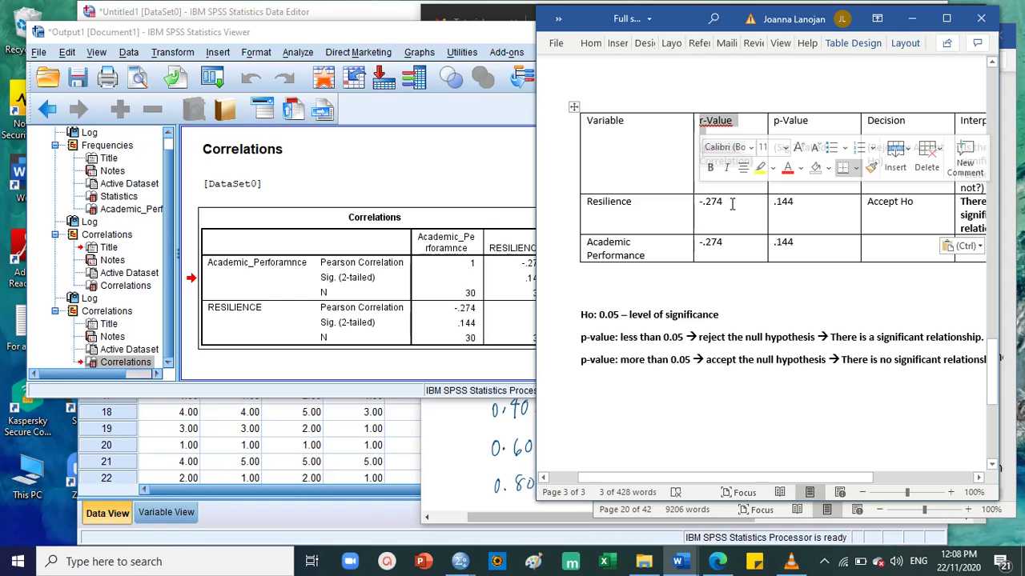
{"action": "left_click", "coordinate": [754, 168]}
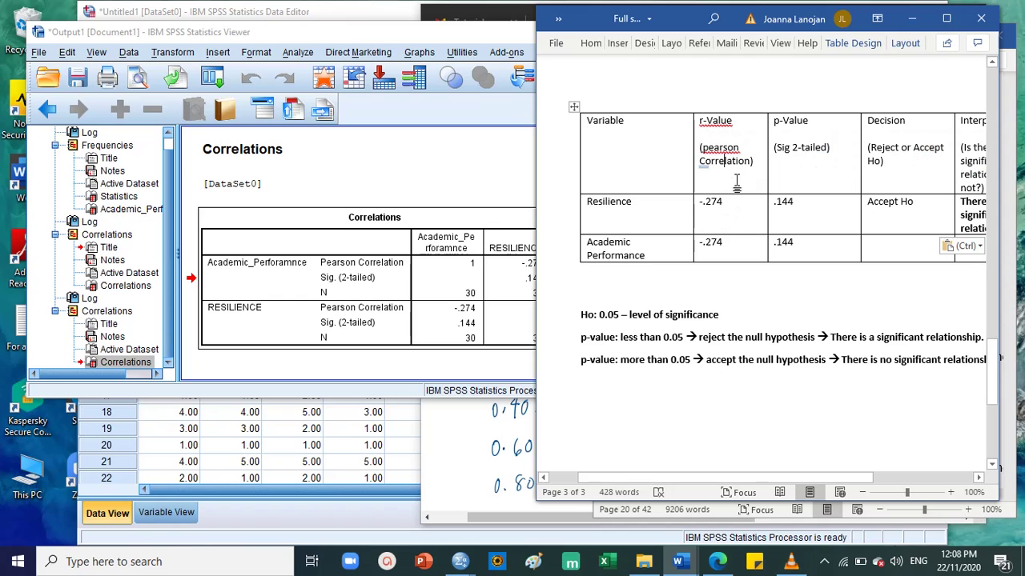
{"action": "key", "text": "Return"}
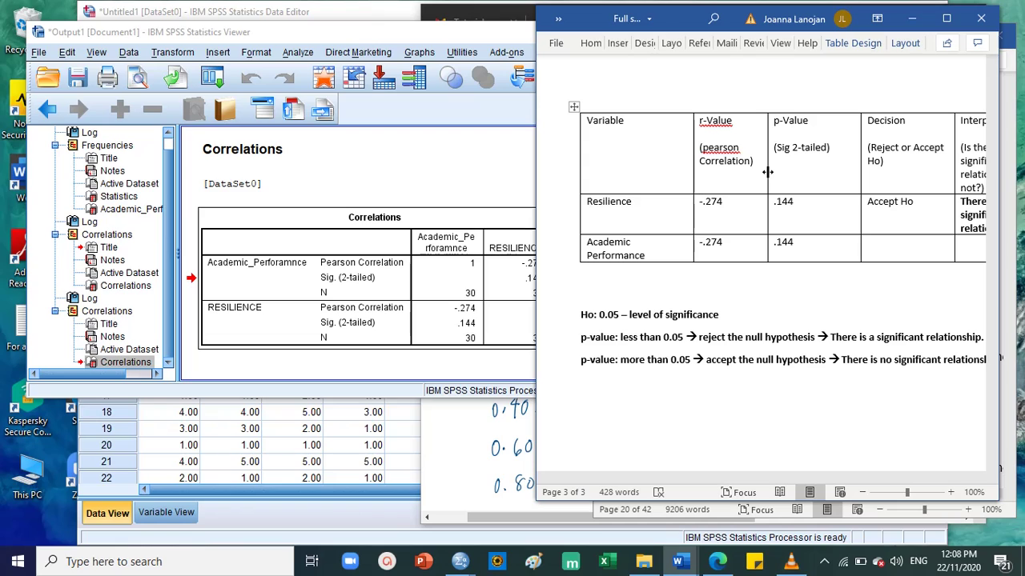
{"action": "type", "text": "1. direction"}
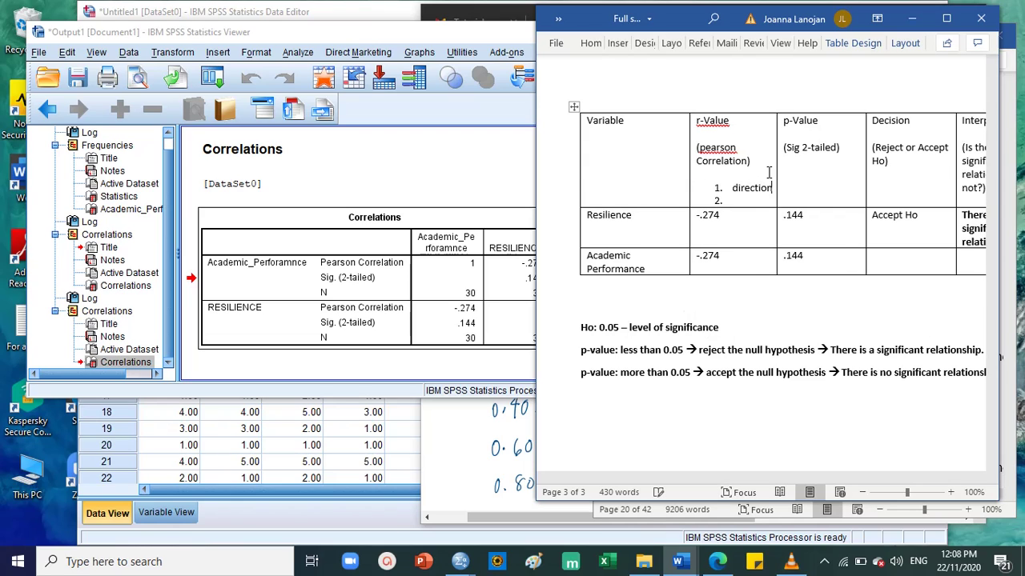
{"action": "key", "text": "Return"}
{"action": "type", "text": "mag"}
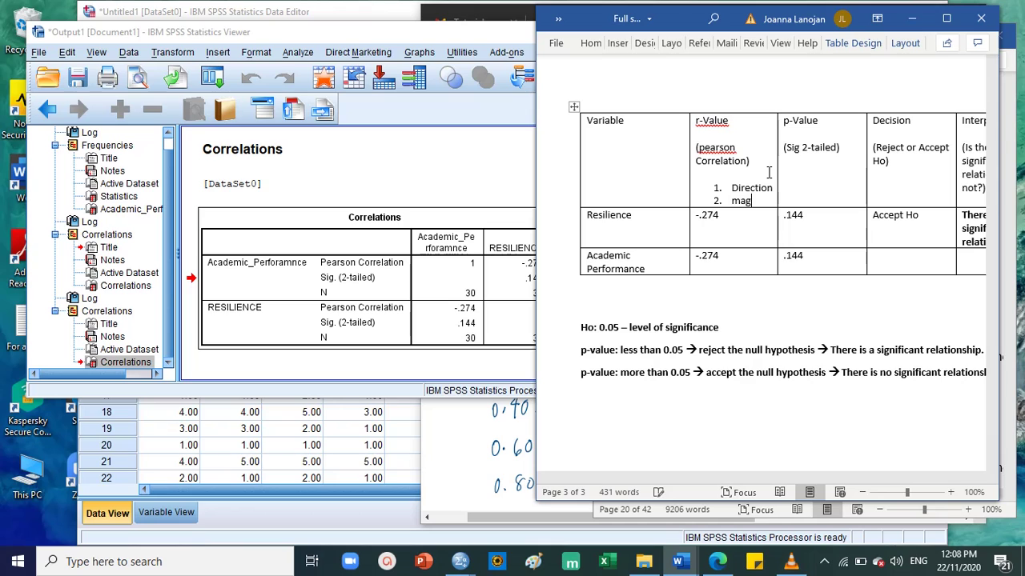
{"action": "type", "text": "nitude"}
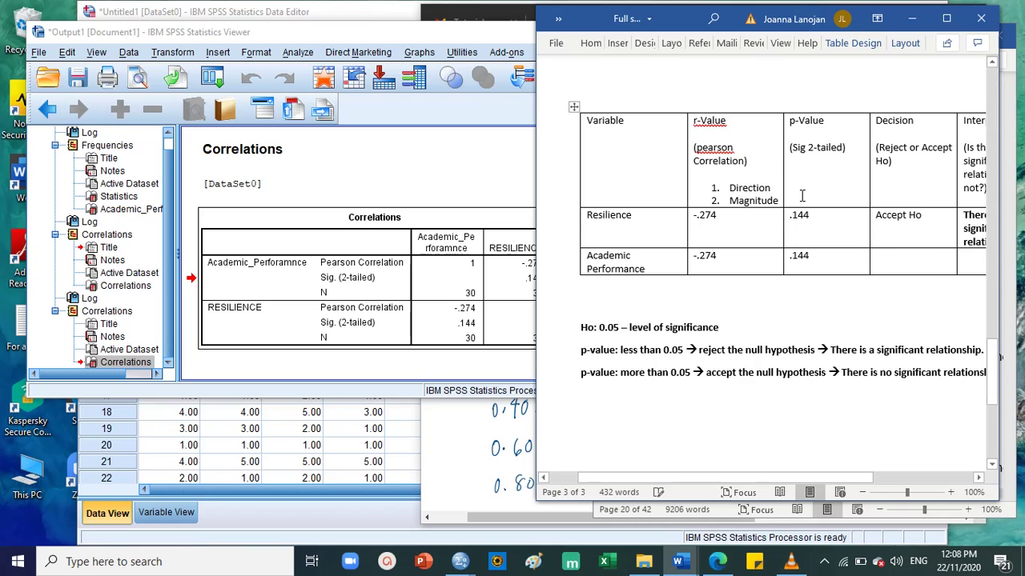
Switch to the statistics PDF in Edge, place its window beside the Word table, and review the r-value direction and strength notes.
{"action": "left_click", "coordinate": [812, 197]}
{"action": "key", "text": "alt+Tab"}
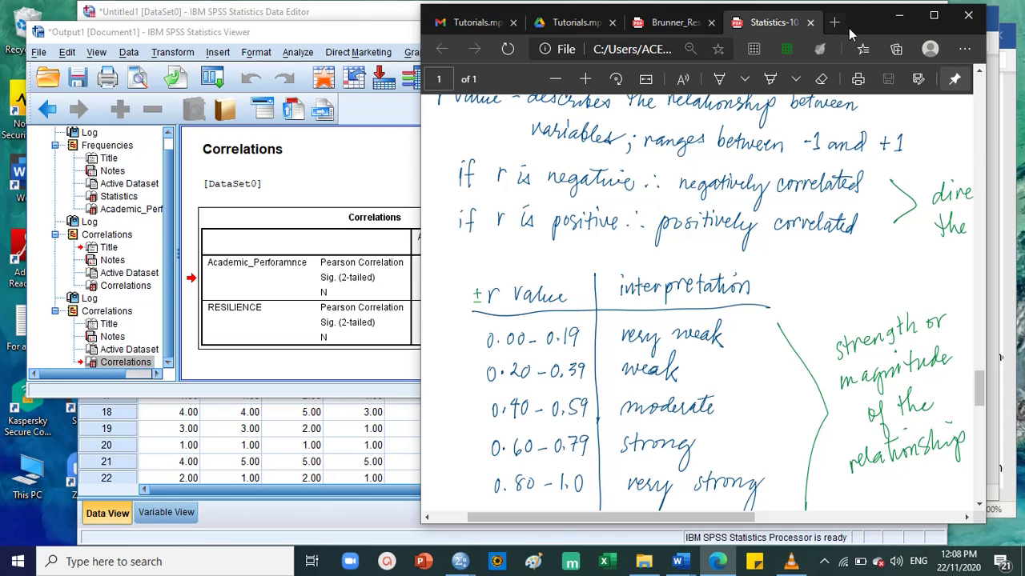
{"action": "left_click_drag", "start_coordinate": [849, 28], "coordinate": [448, 28]}
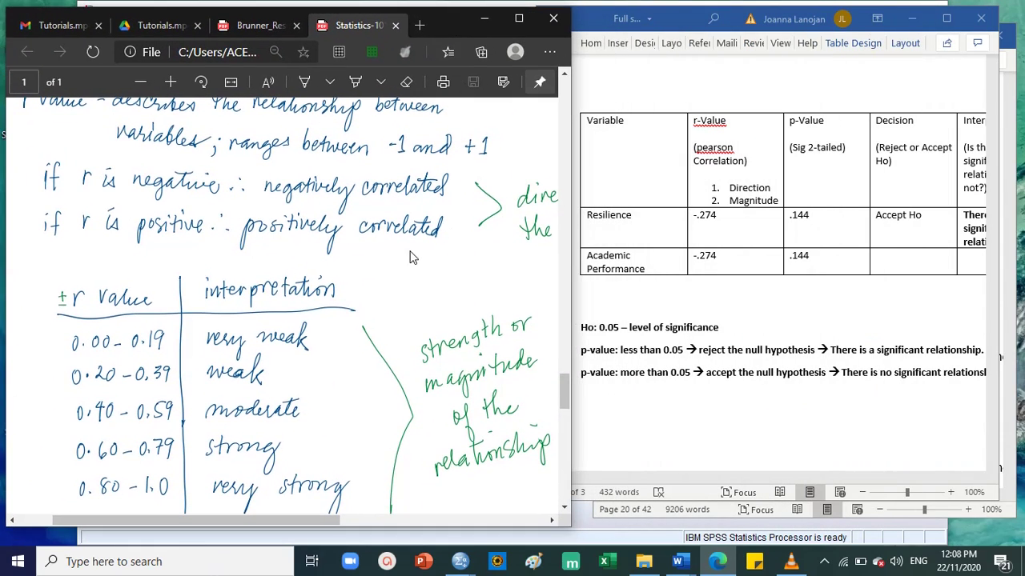
{"action": "scroll", "coordinate": [410, 258], "scroll_direction": "down", "scroll_amount": 2}
{"action": "scroll", "coordinate": [240, 320], "scroll_direction": "up", "scroll_amount": 4}
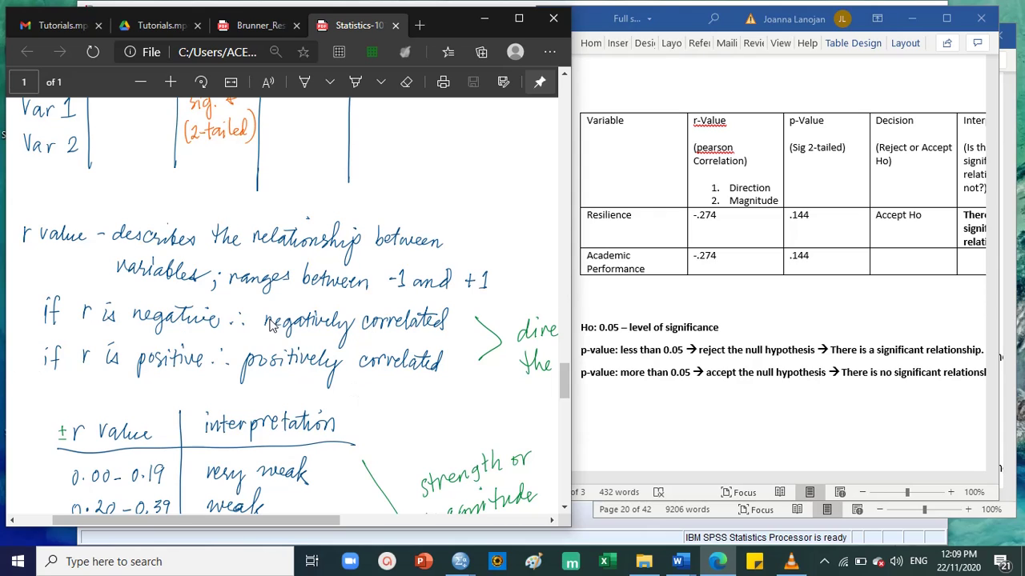
Return to the Word table and examine the Resilience r-value and the "Direction" item against the handwritten correlation notes.
{"action": "left_click", "coordinate": [733, 216]}
{"action": "left_click_drag", "start_coordinate": [732, 217], "coordinate": [664, 214]}
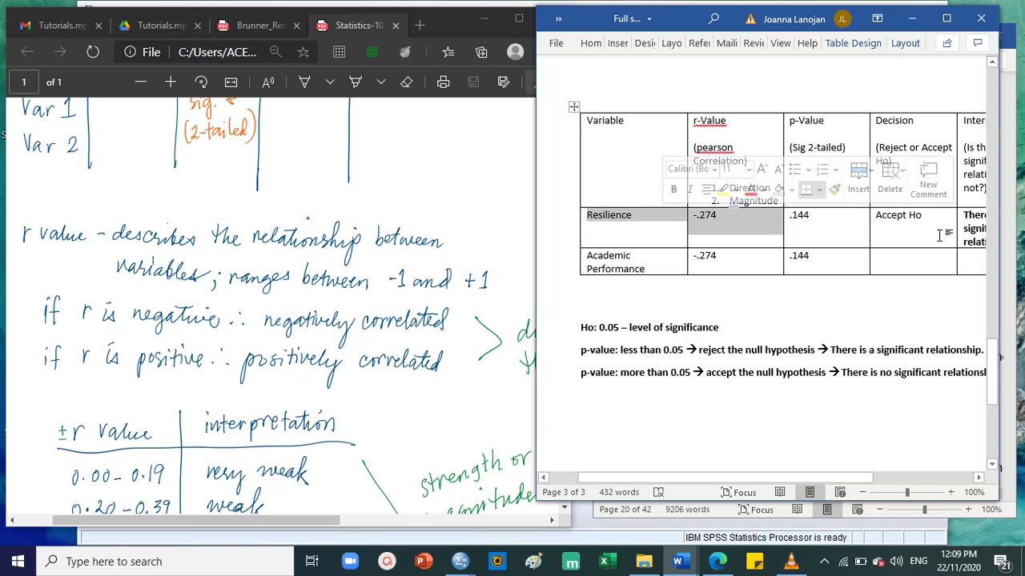
{"action": "left_click", "coordinate": [932, 279]}
{"action": "mouse_move", "coordinate": [763, 478]}
{"action": "left_mouse_down"}
{"action": "mouse_move", "coordinate": [818, 479]}
{"action": "mouse_move", "coordinate": [747, 479]}
{"action": "left_mouse_up"}
{"action": "left_click", "coordinate": [898, 228]}
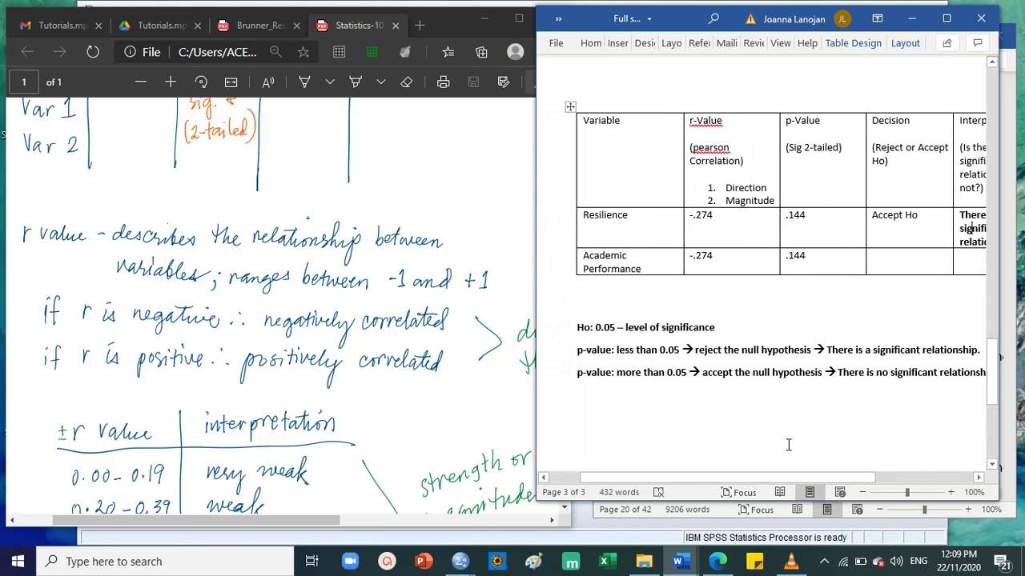
{"action": "left_click_drag", "start_coordinate": [724, 194], "coordinate": [766, 194]}
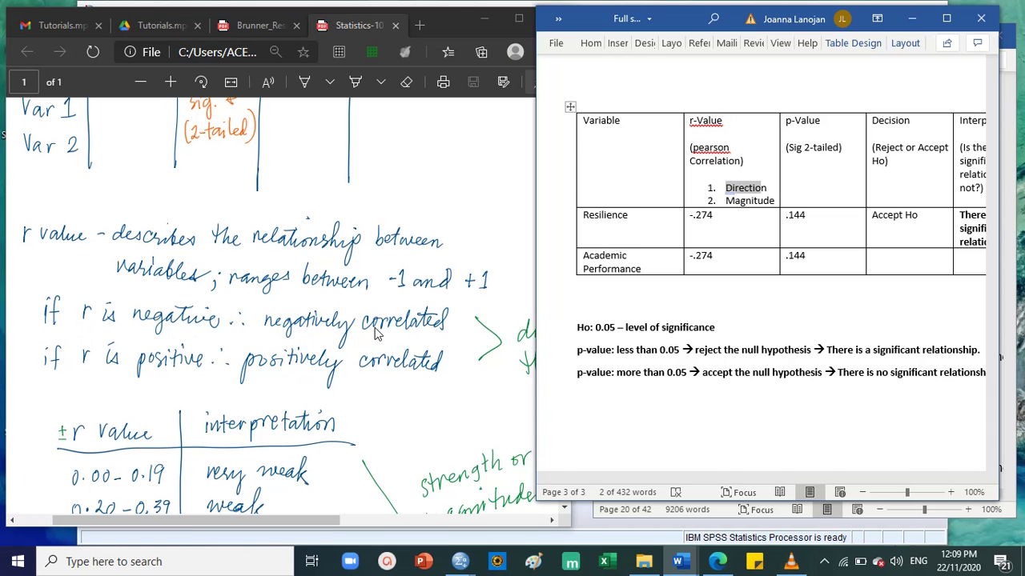
Examine the handwritten notes in the statistics PDF on the r-value's direction and the strength or magnitude of the relationship.
{"action": "scroll", "coordinate": [376, 328], "scroll_direction": "down", "scroll_amount": 3}
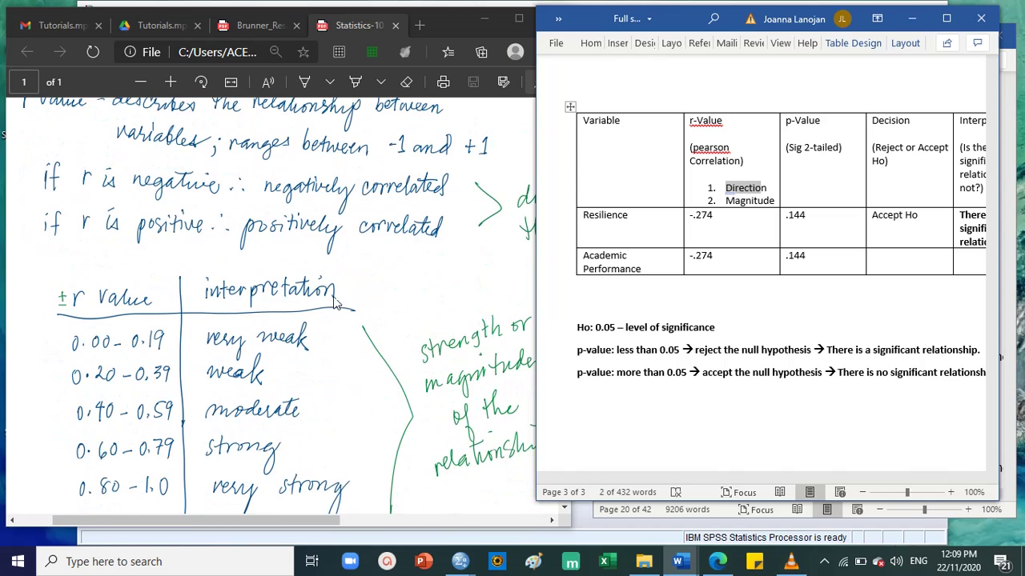
{"action": "left_click", "coordinate": [695, 216]}
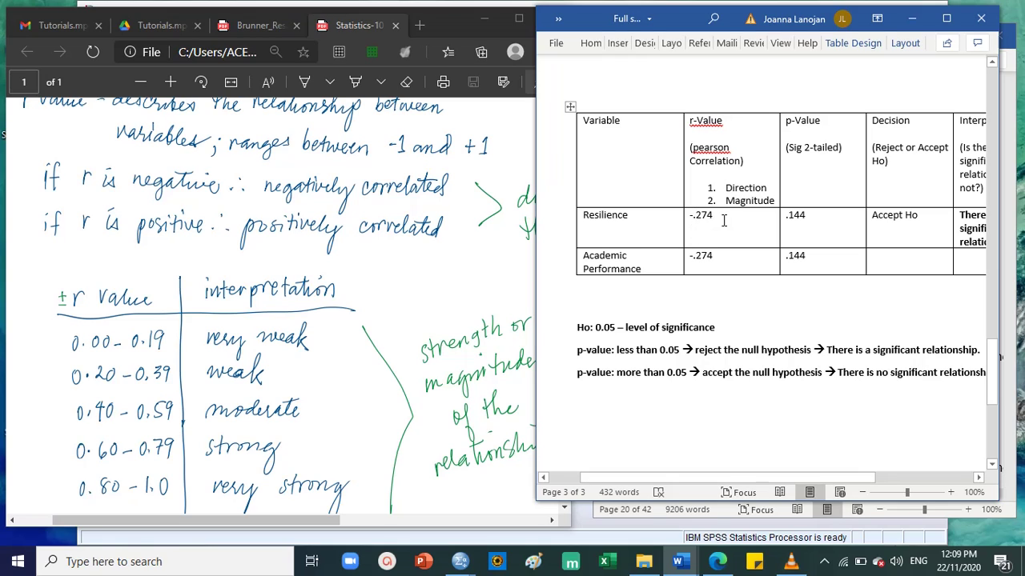
{"action": "left_click", "coordinate": [356, 227]}
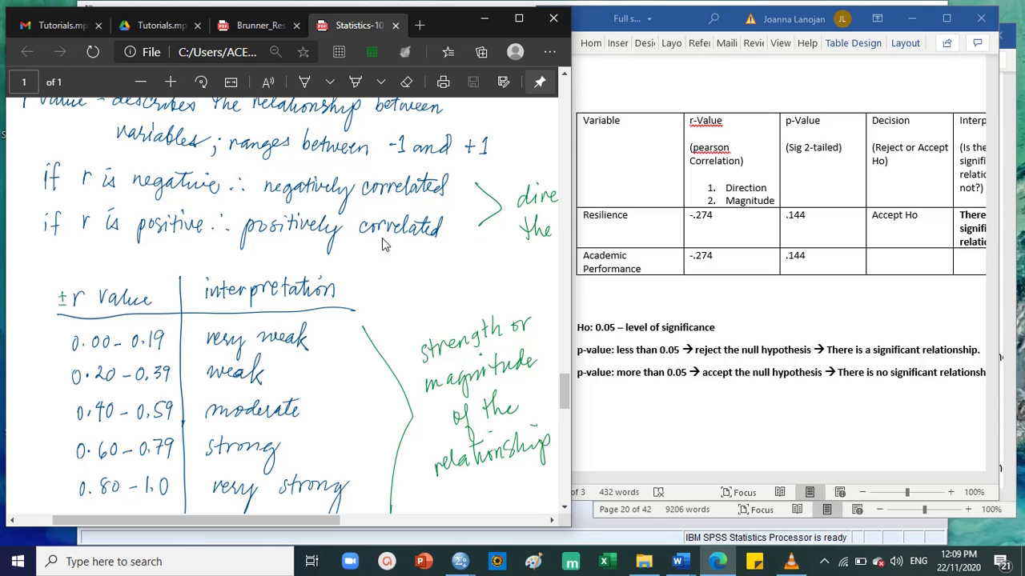
{"action": "left_click_drag", "start_coordinate": [338, 521], "coordinate": [435, 525]}
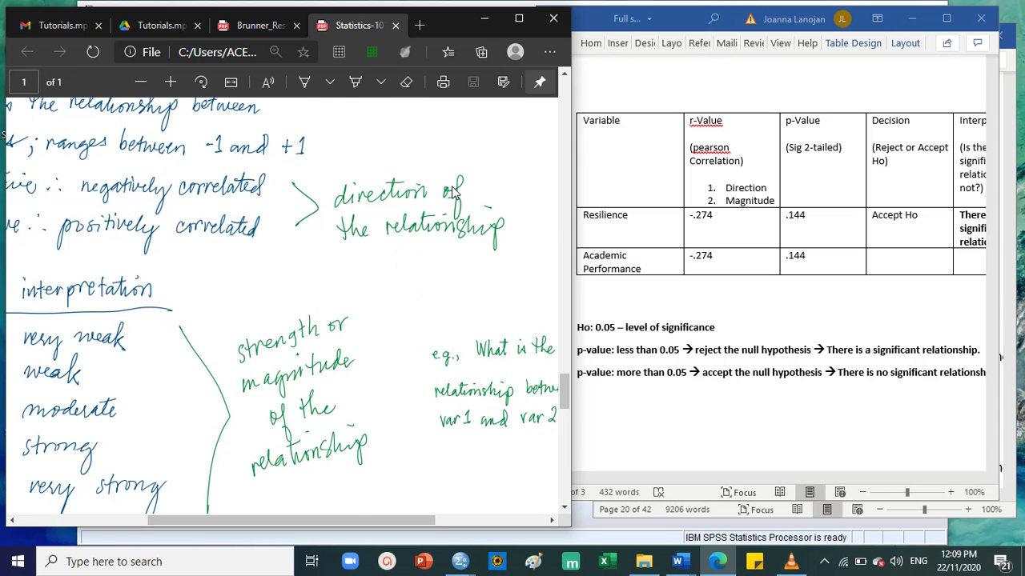
{"action": "left_click_drag", "start_coordinate": [363, 521], "coordinate": [299, 519]}
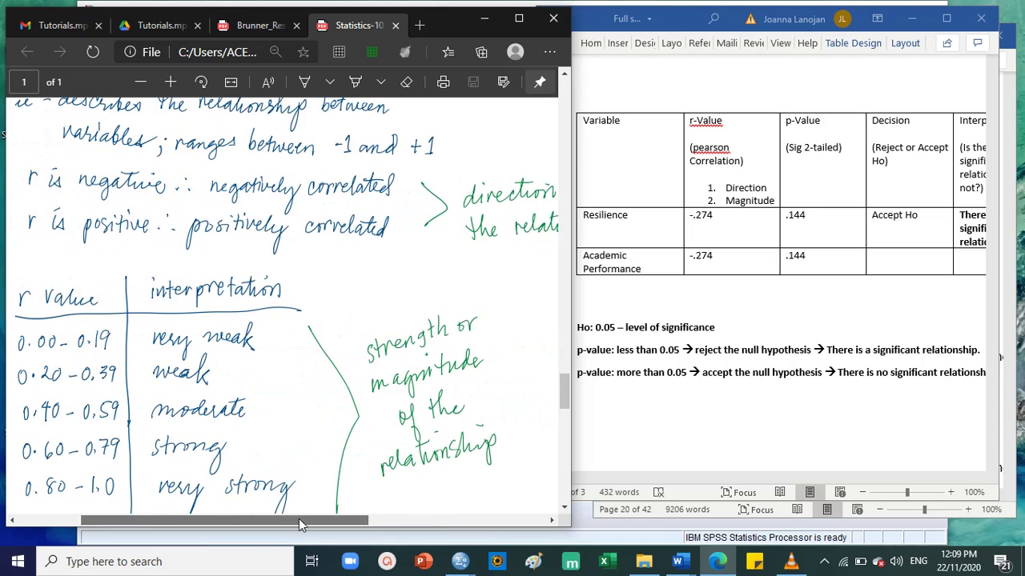
{"action": "scroll", "coordinate": [286, 339], "scroll_direction": "down", "scroll_amount": 5}
{"action": "scroll", "coordinate": [234, 484], "scroll_direction": "left", "scroll_amount": 2}
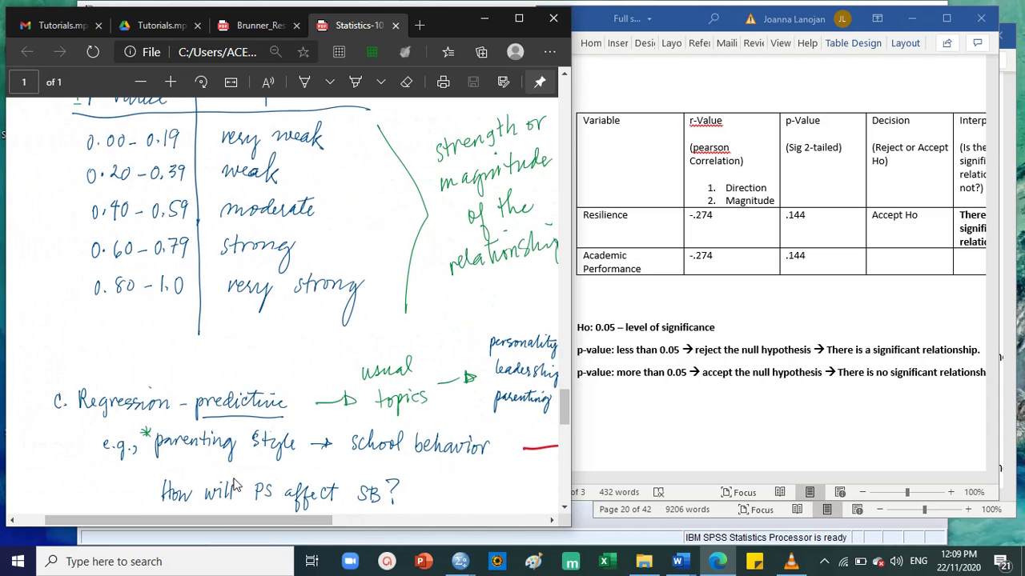
{"action": "scroll", "coordinate": [234, 484], "scroll_direction": "down", "scroll_amount": 3}
{"action": "scroll", "coordinate": [318, 354], "scroll_direction": "up", "scroll_amount": 7}
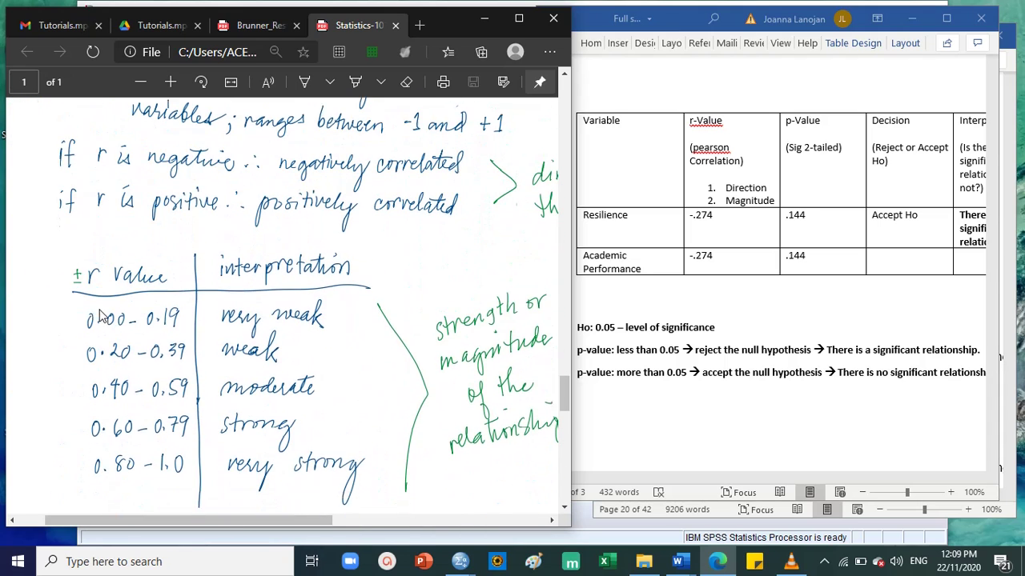
{"action": "scroll", "coordinate": [102, 316], "scroll_direction": "down", "scroll_amount": 1}
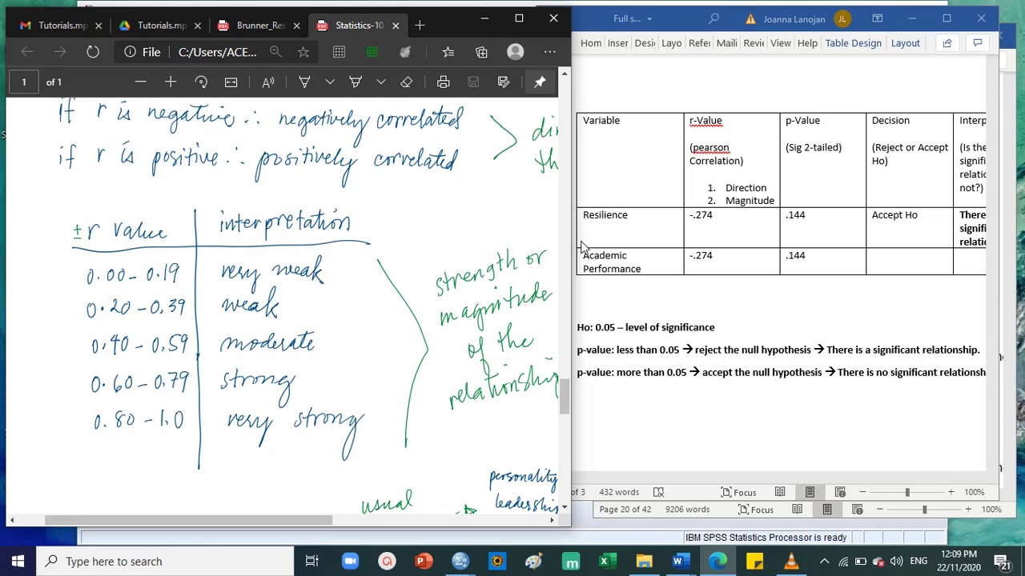
Compare the "Magnitude" item in the Word table's r-Value header with the r-value interpretation ranges in the PDF notes.
{"action": "left_click", "coordinate": [739, 200]}
{"action": "double_click", "coordinate": [739, 200]}
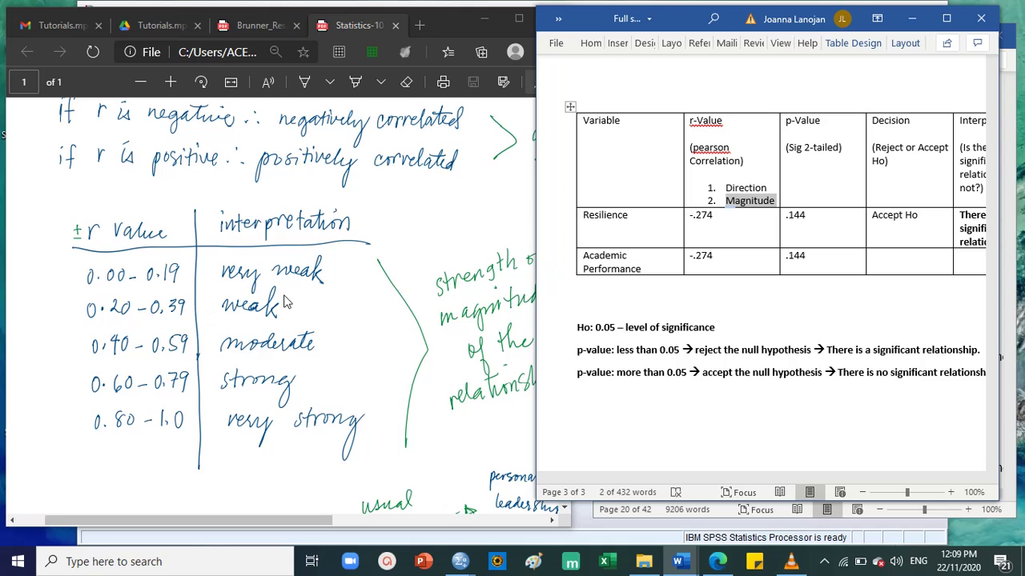
{"action": "left_click", "coordinate": [258, 409]}
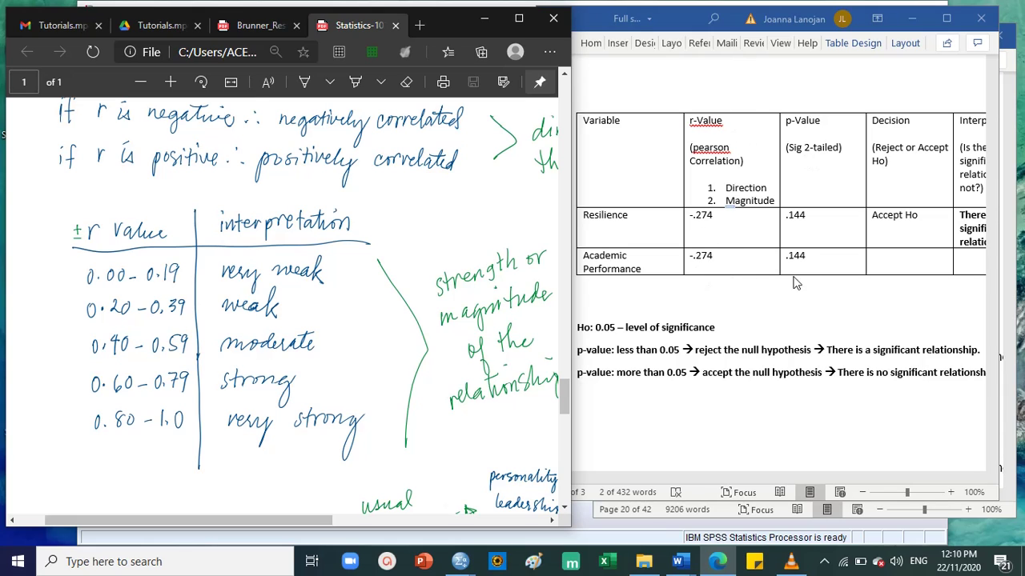
{"action": "left_click", "coordinate": [762, 424]}
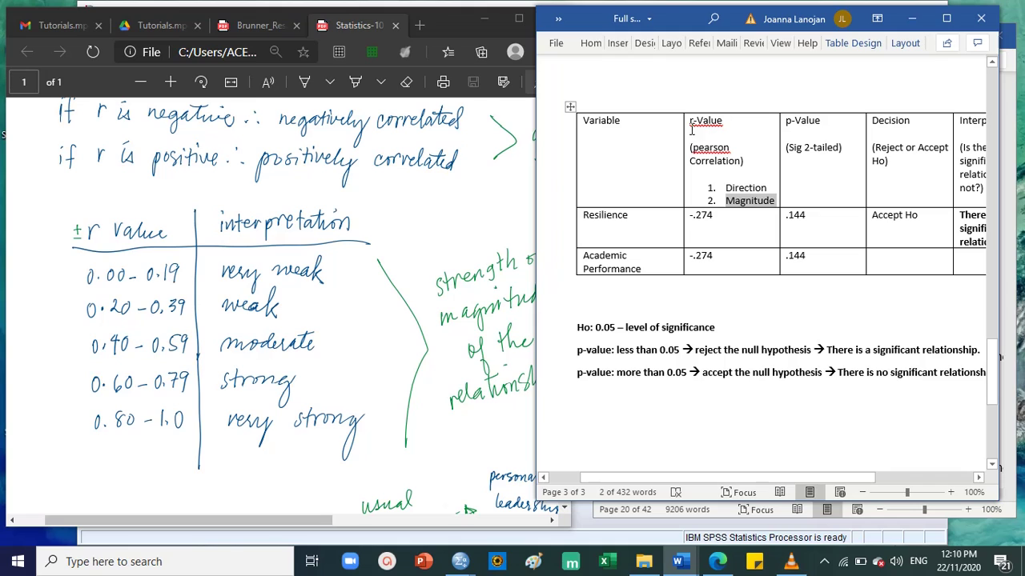
{"action": "left_click_drag", "start_coordinate": [685, 122], "coordinate": [747, 183]}
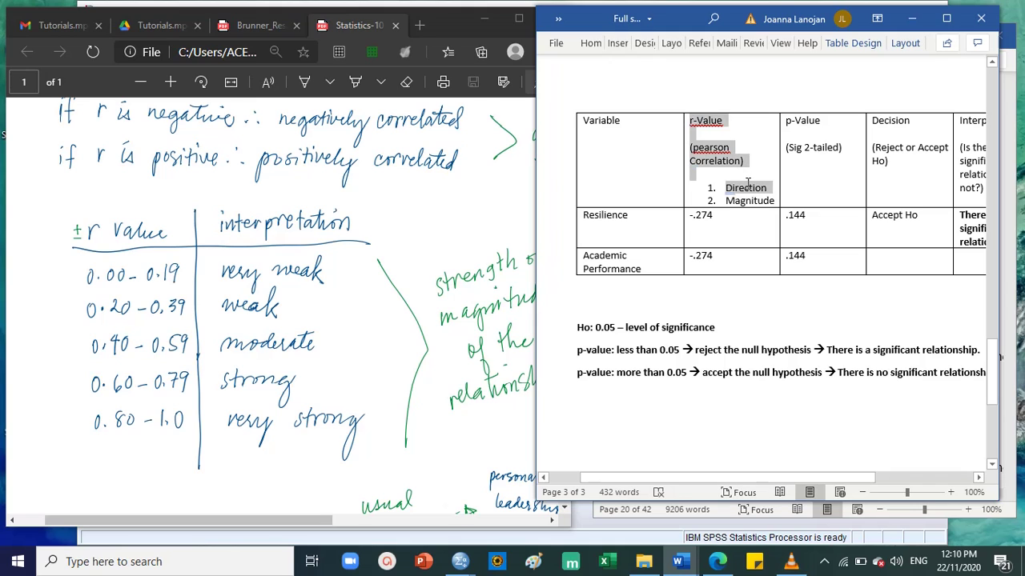
{"action": "left_click", "coordinate": [747, 182]}
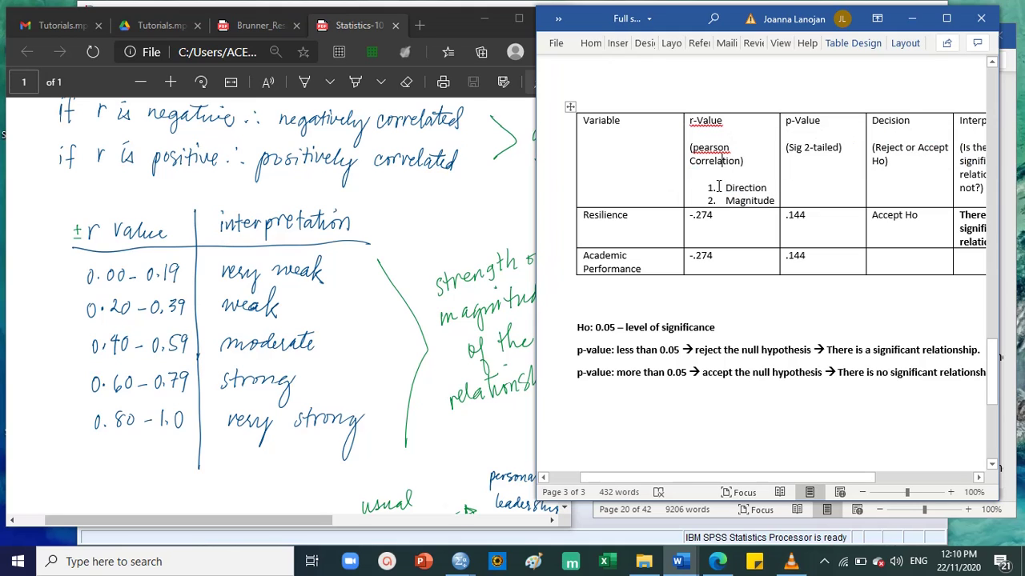
Check the Resilience row's r-value against the PDF rules for negatively and positively correlated variables.
{"action": "left_click_drag", "start_coordinate": [722, 216], "coordinate": [686, 217]}
{"action": "scroll", "coordinate": [318, 315], "scroll_direction": "up", "scroll_amount": 1}
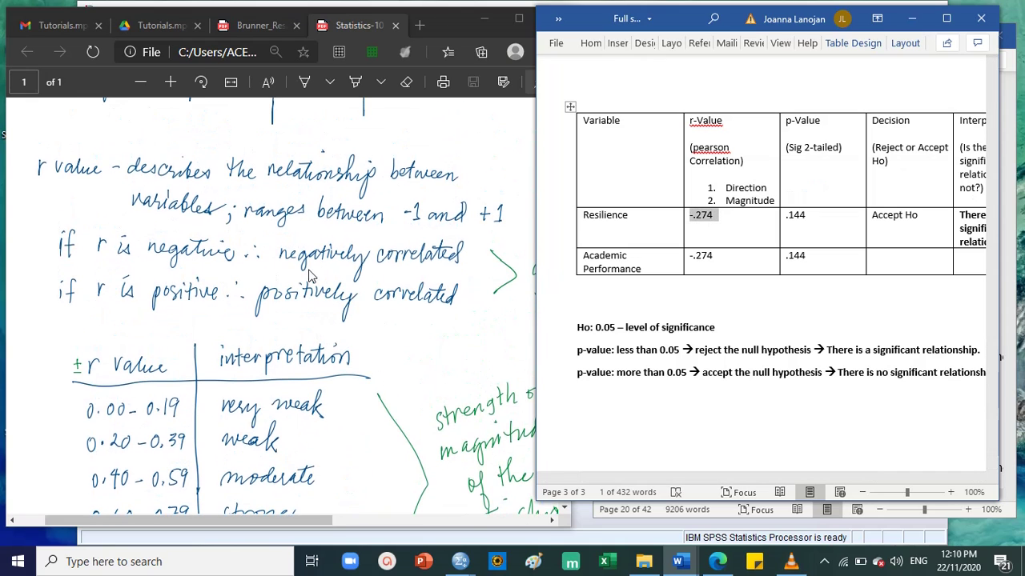
{"action": "left_click", "coordinate": [206, 264]}
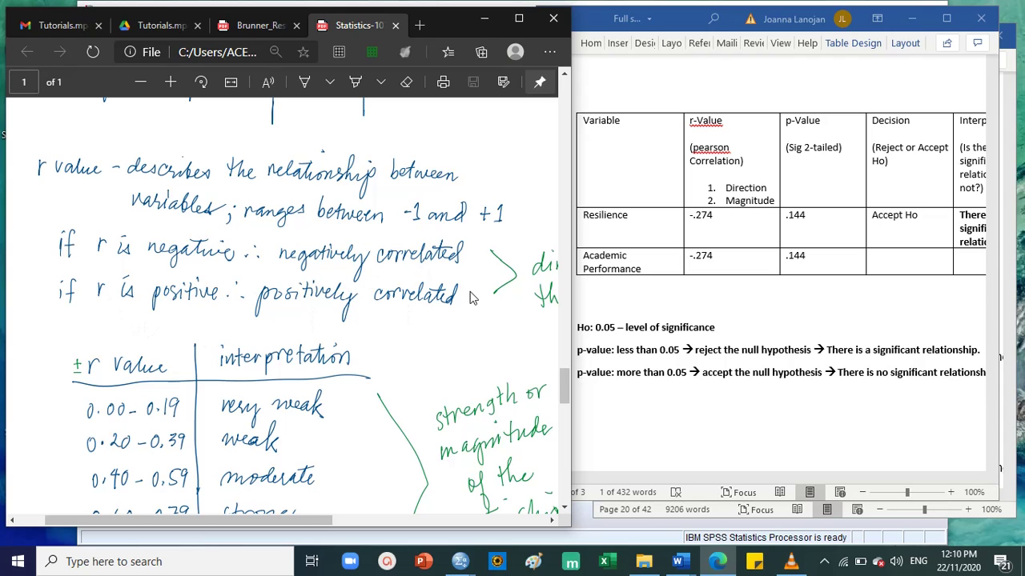
{"action": "scroll", "coordinate": [404, 304], "scroll_direction": "down", "scroll_amount": 3}
{"action": "scroll", "coordinate": [397, 270], "scroll_direction": "up", "scroll_amount": 2}
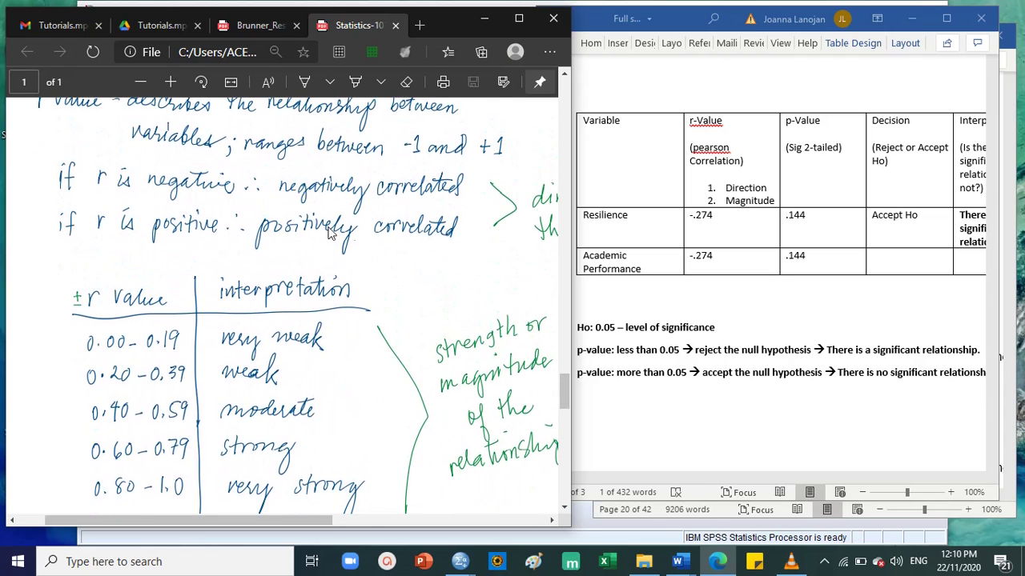
{"action": "scroll", "coordinate": [265, 318], "scroll_direction": "down", "scroll_amount": 3}
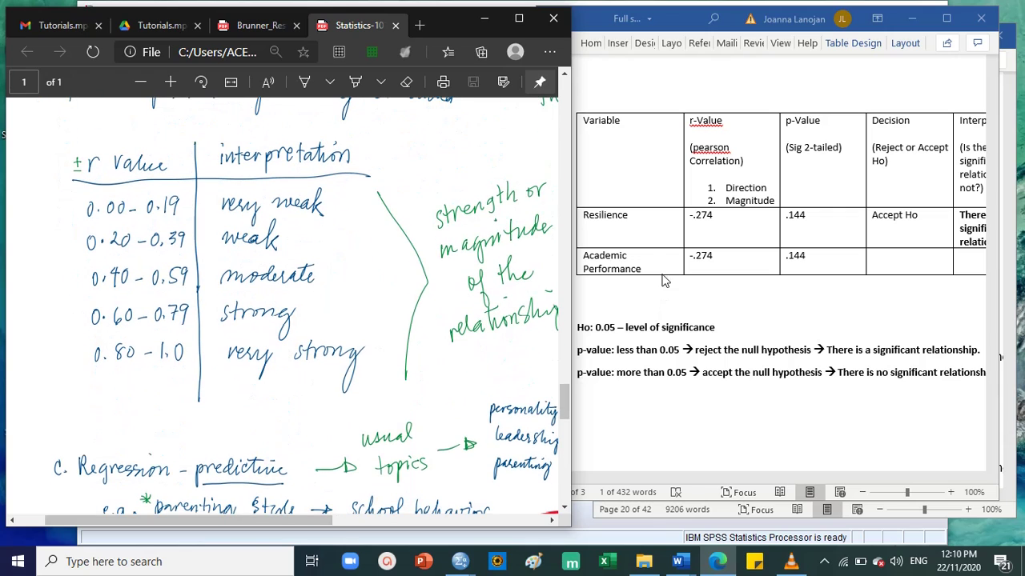
Review the Word table's r-Value header and Resilience r-value cell alongside the PDF's very weak to very strong ranges.
{"action": "left_click_drag", "start_coordinate": [738, 205], "coordinate": [679, 211]}
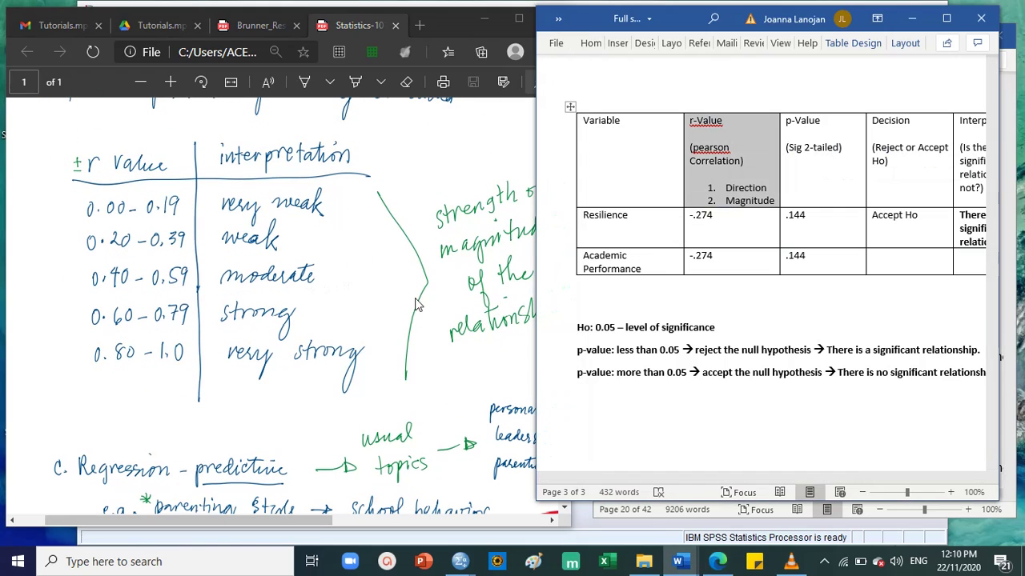
{"action": "left_click", "coordinate": [707, 231]}
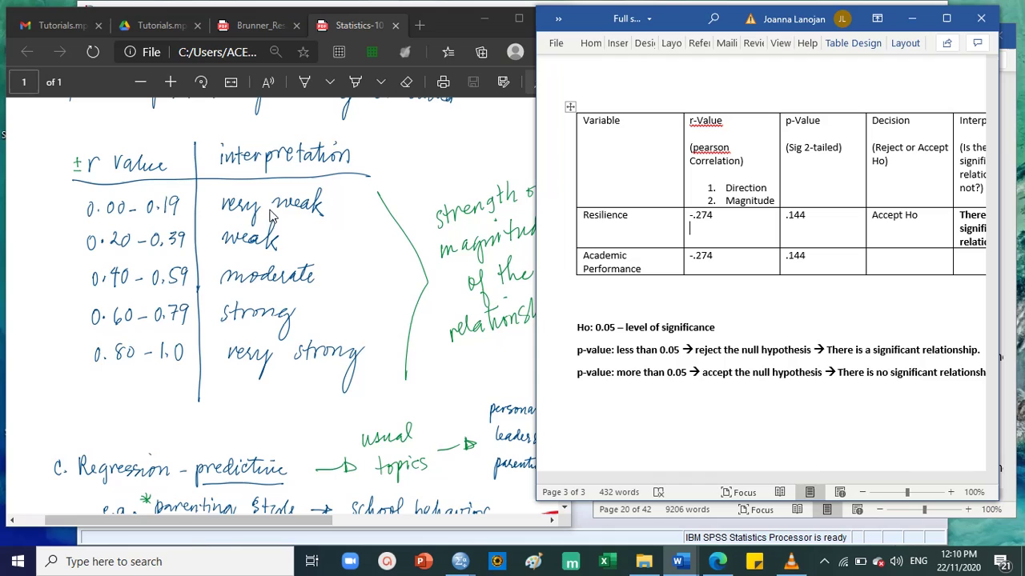
{"action": "left_click", "coordinate": [137, 200]}
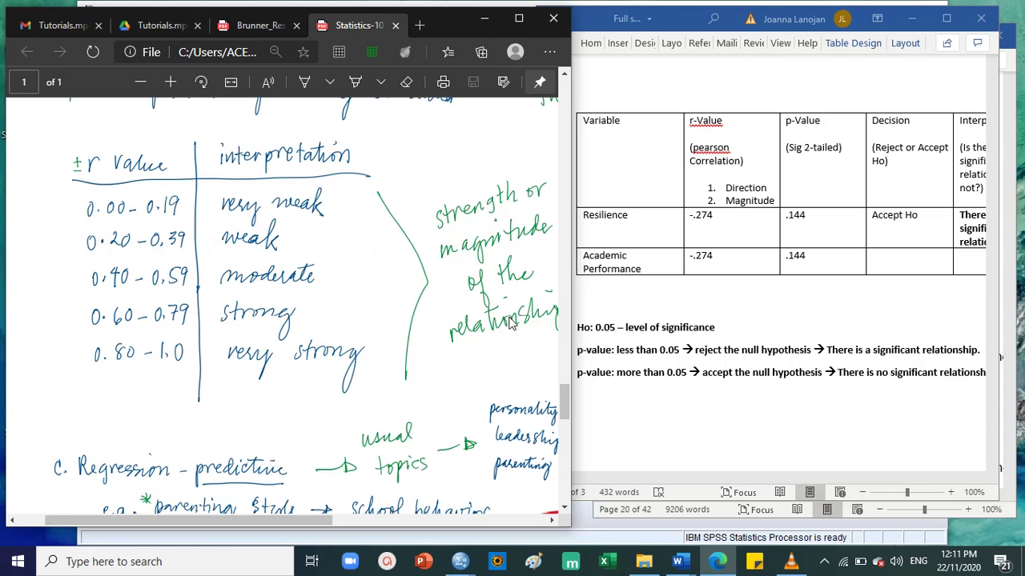
{"action": "scroll", "coordinate": [399, 319], "scroll_direction": "up", "scroll_amount": 2}
{"action": "scroll", "coordinate": [398, 318], "scroll_direction": "up", "scroll_amount": 3}
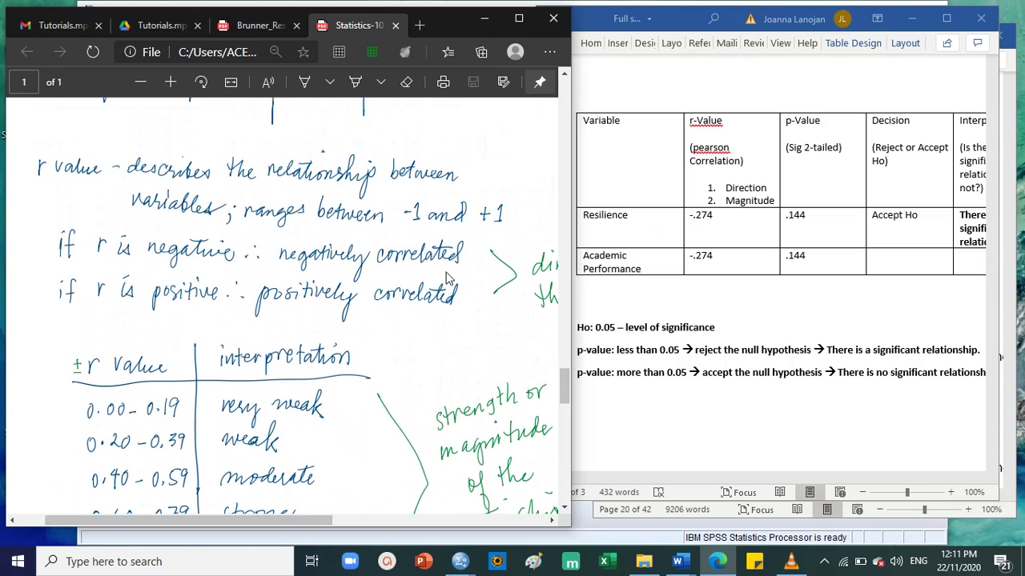
Return to the Word table and review the Decision and Interpretation columns for the Resilience row.
{"action": "left_click", "coordinate": [785, 256]}
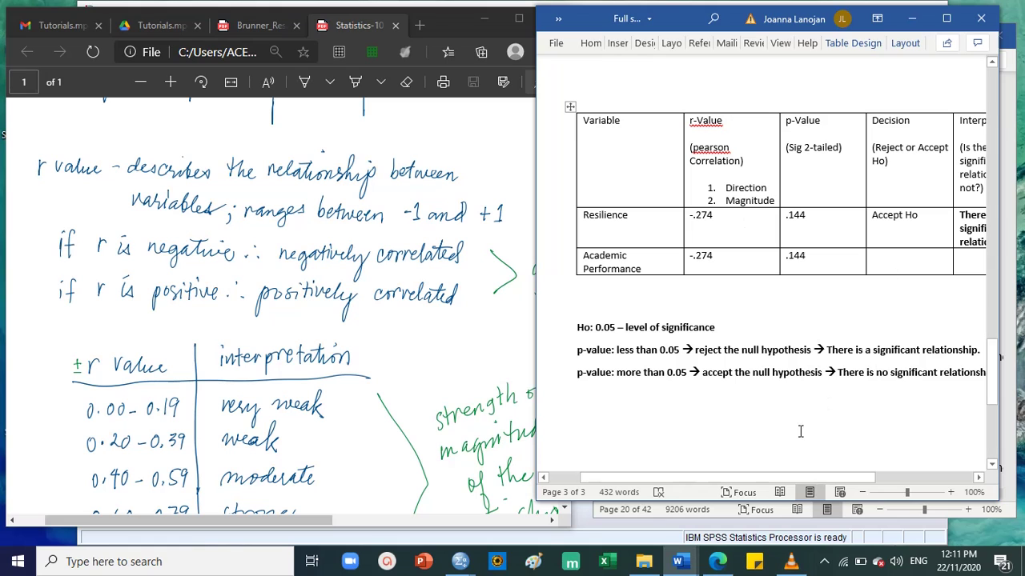
{"action": "left_click_drag", "start_coordinate": [774, 480], "coordinate": [825, 484]}
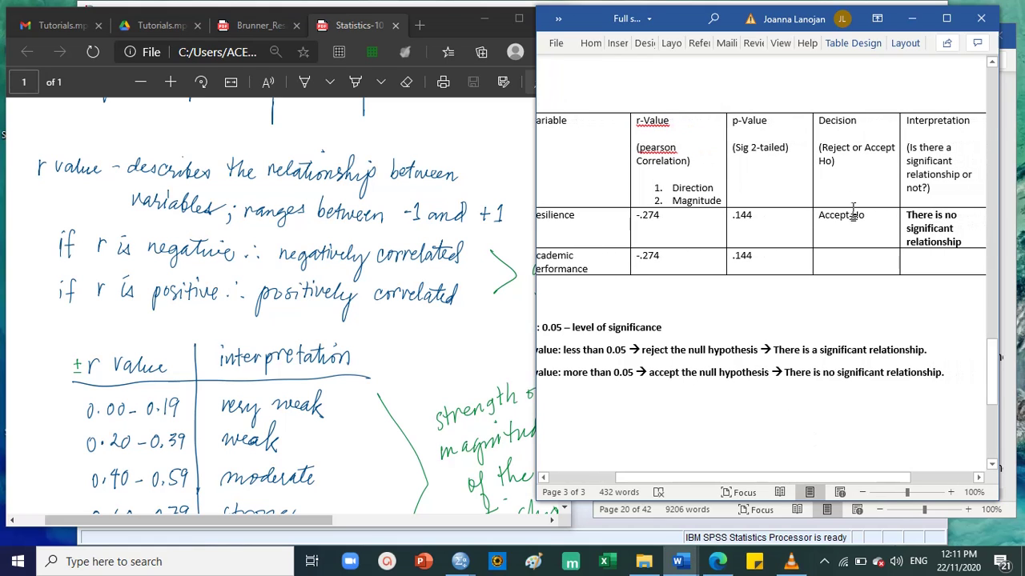
{"action": "left_click_drag", "start_coordinate": [837, 163], "coordinate": [815, 125]}
{"action": "left_click", "coordinate": [818, 122]}
{"action": "left_click_drag", "start_coordinate": [907, 116], "coordinate": [937, 232]}
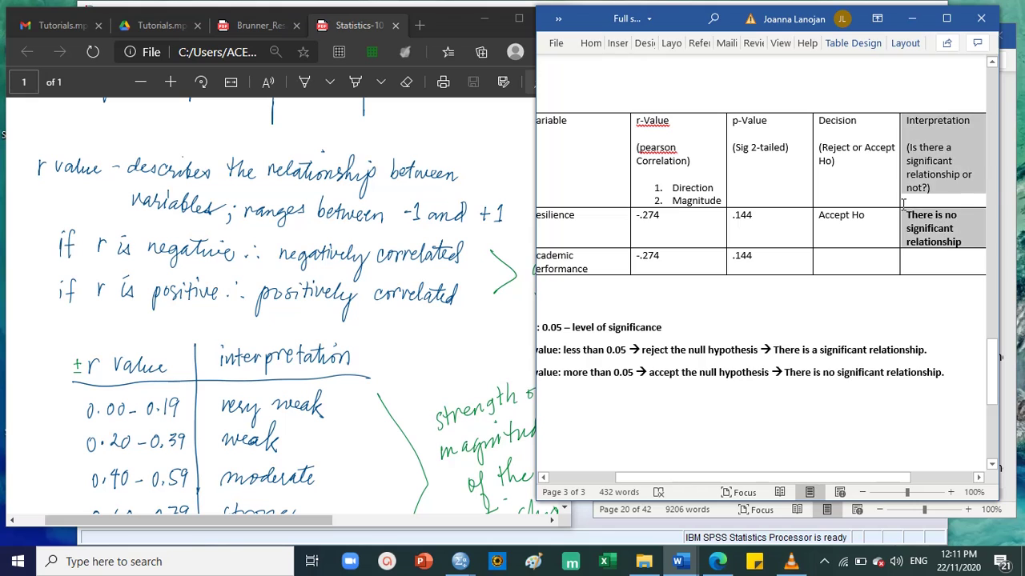
{"action": "left_click", "coordinate": [607, 230]}
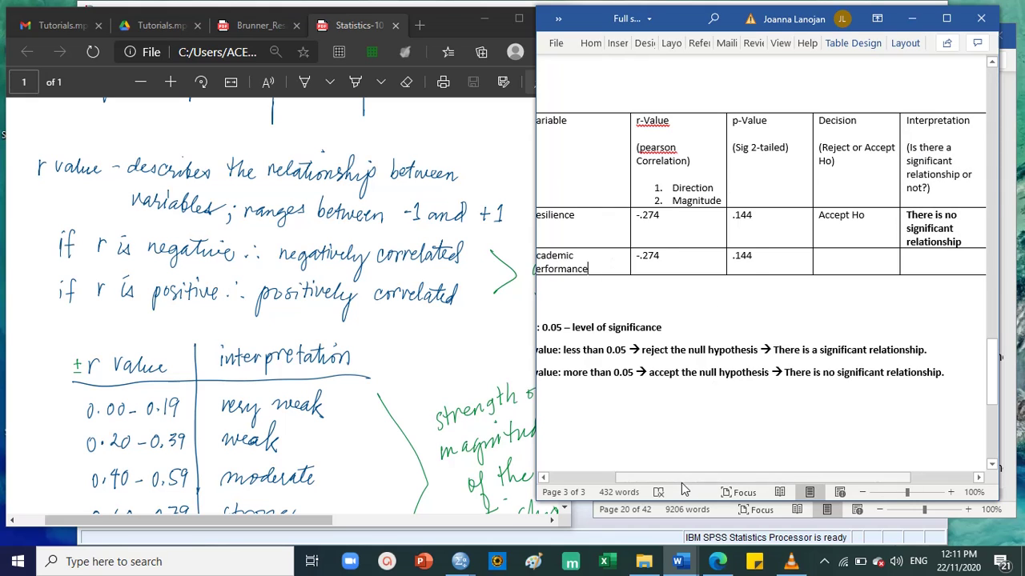
{"action": "left_click_drag", "start_coordinate": [684, 477], "coordinate": [649, 477]}
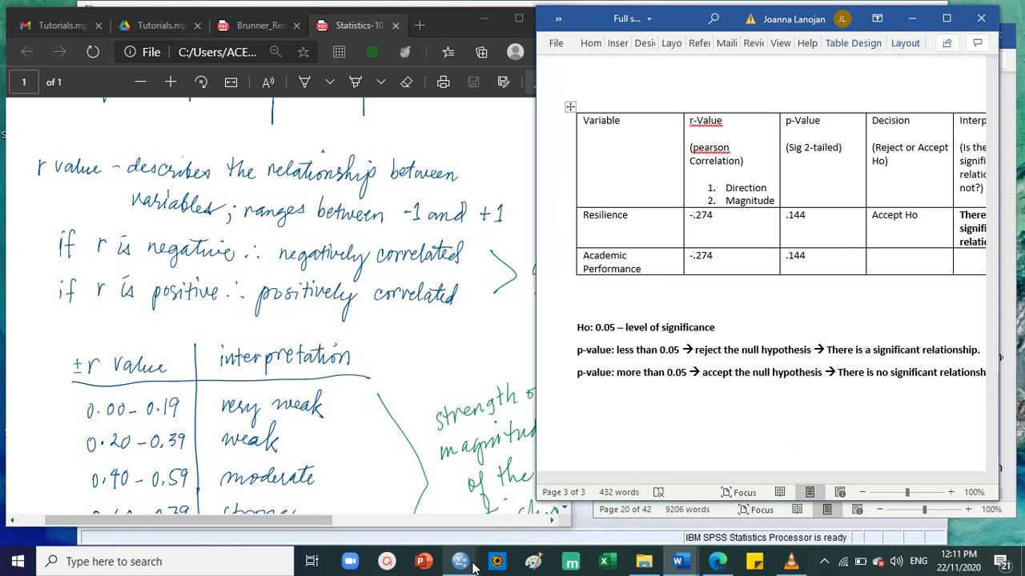
Switch to the SPSS Data Editor and view the academic performance and RESILIENCE data alongside the Word results table.
{"action": "mouse_move", "coordinate": [472, 566]}
{"action": "left_click", "coordinate": [381, 492]}
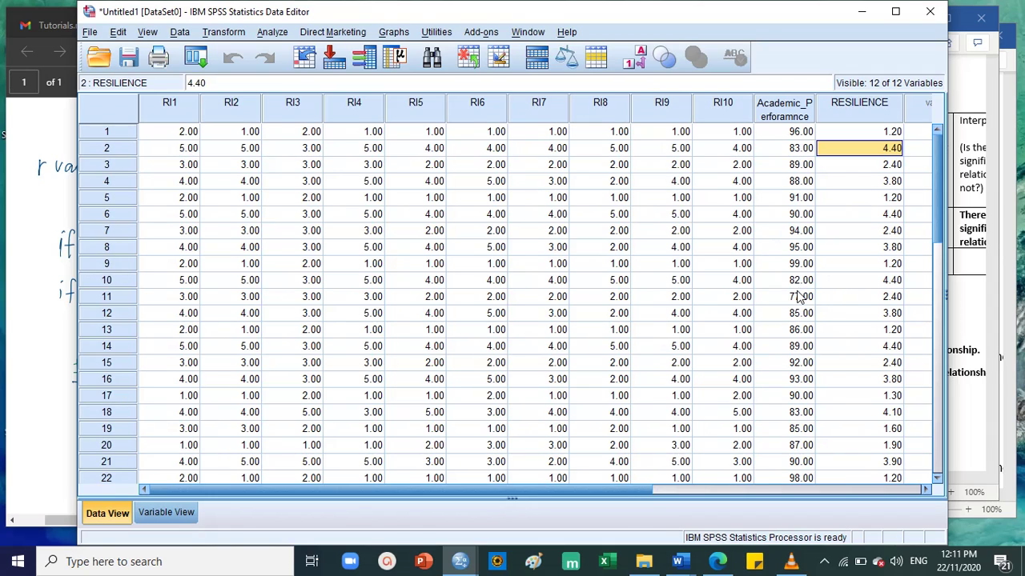
{"action": "left_click", "coordinate": [973, 318]}
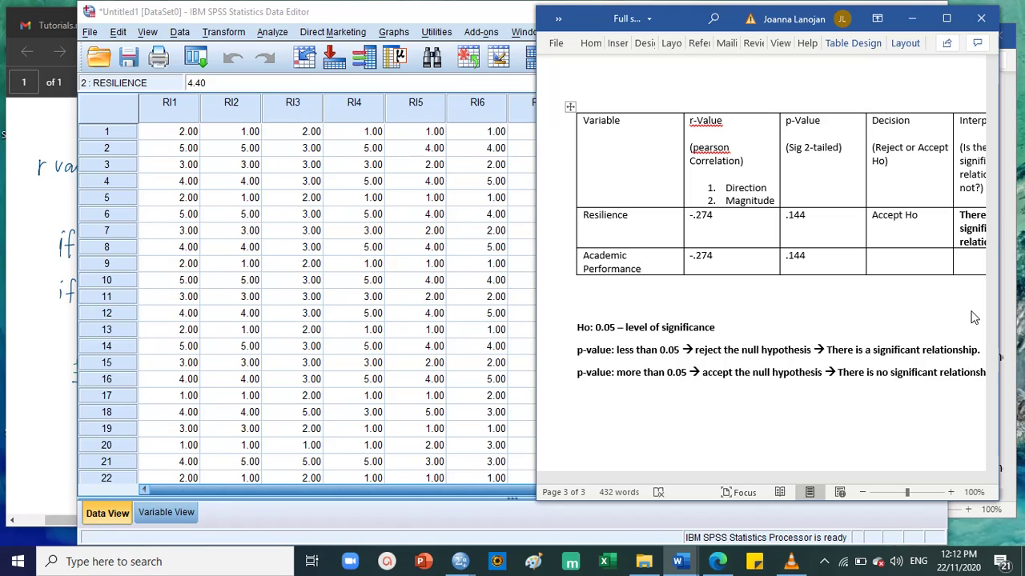
{"action": "left_click", "coordinate": [293, 312]}
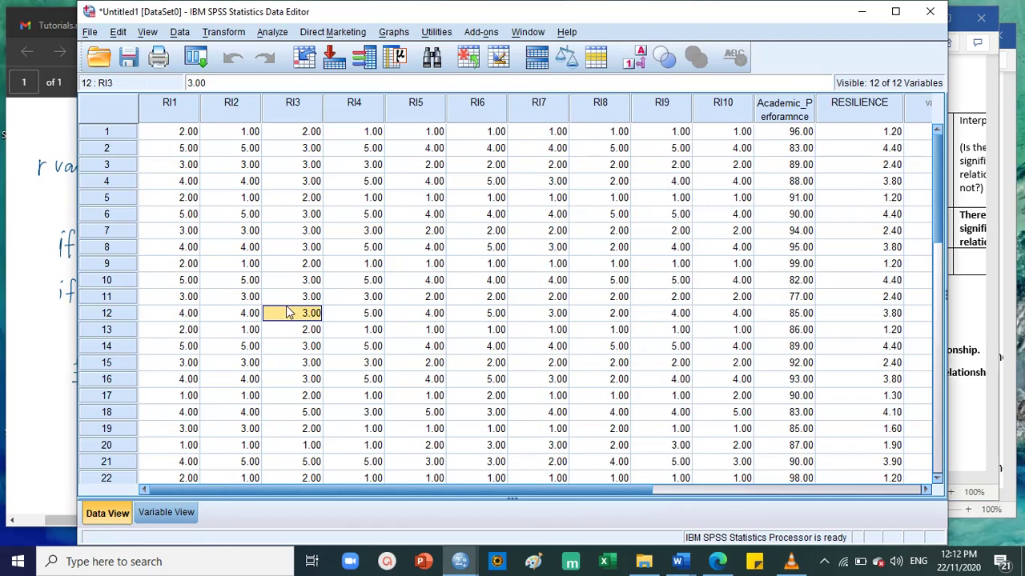